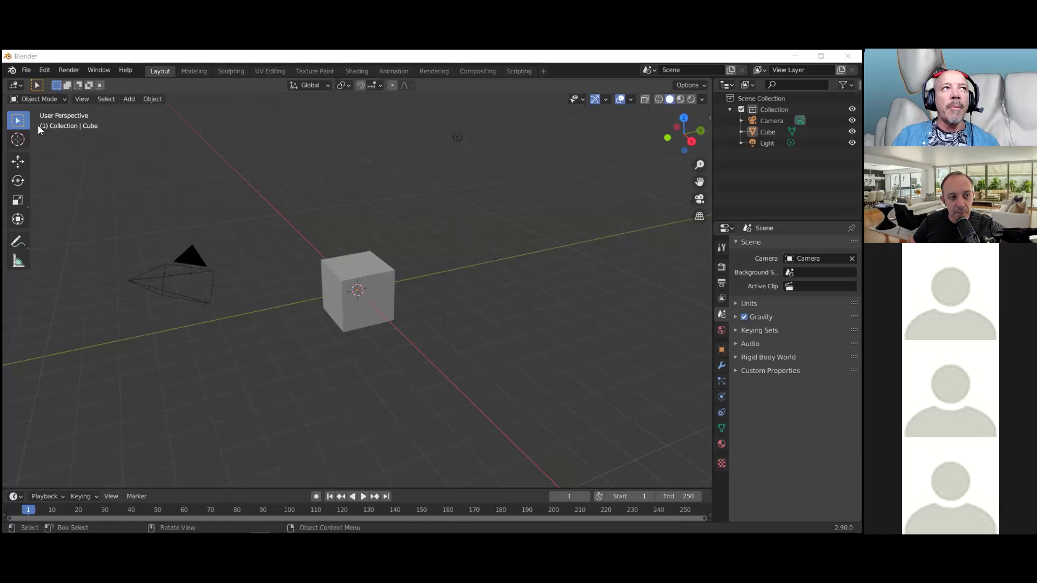
Bring up the splash screen to view its new and recent file options, and dismiss it.
click(11, 71)
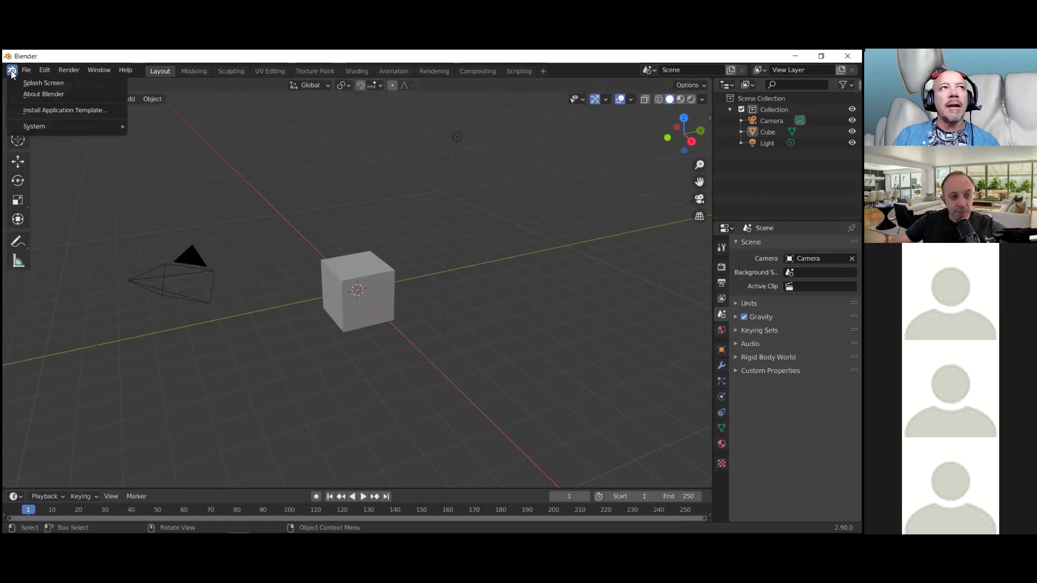
click(45, 82)
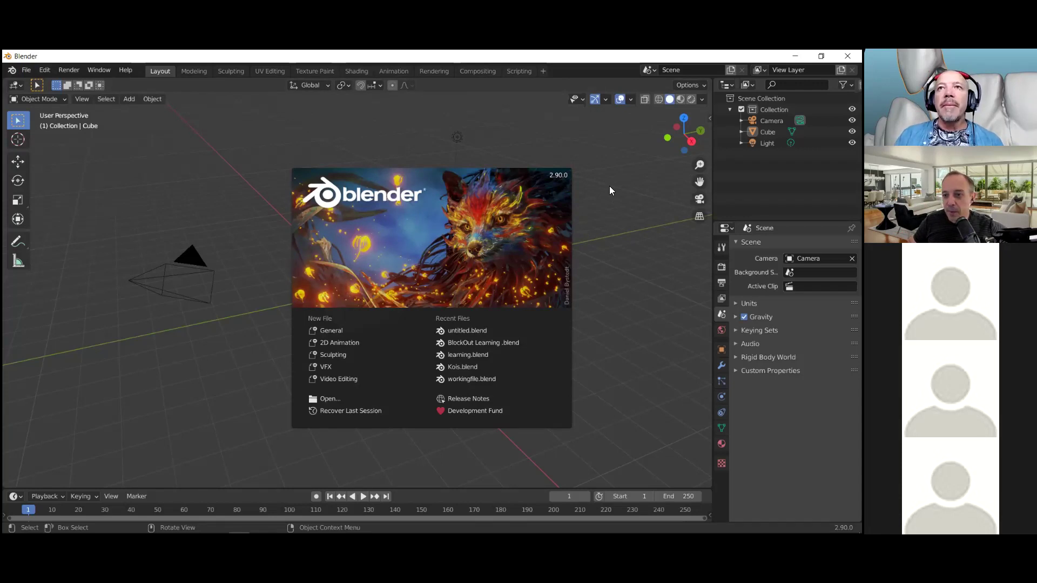
click(233, 176)
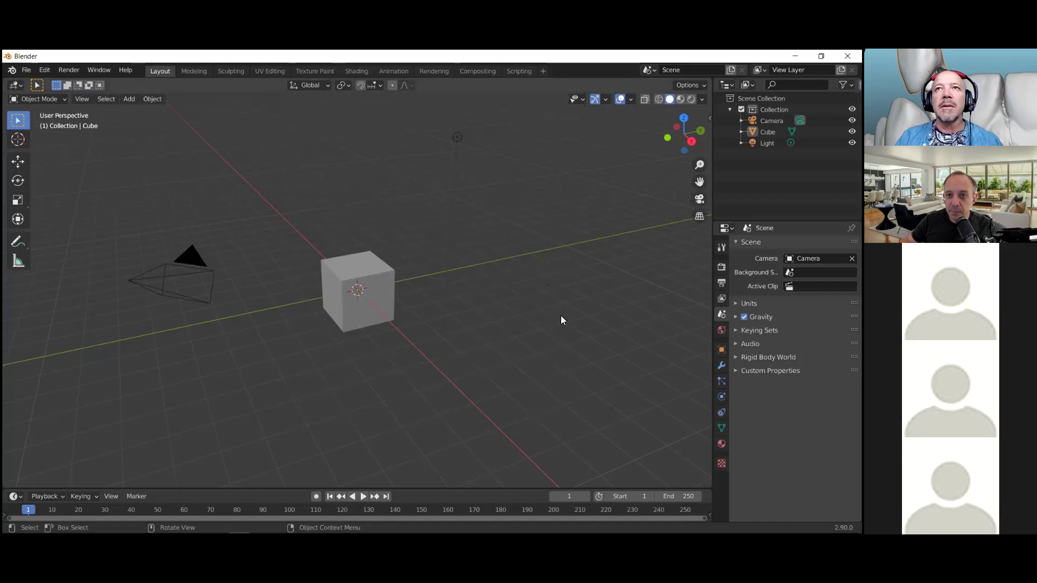
Open the Preferences and show the Add-ons section.
click(30, 69)
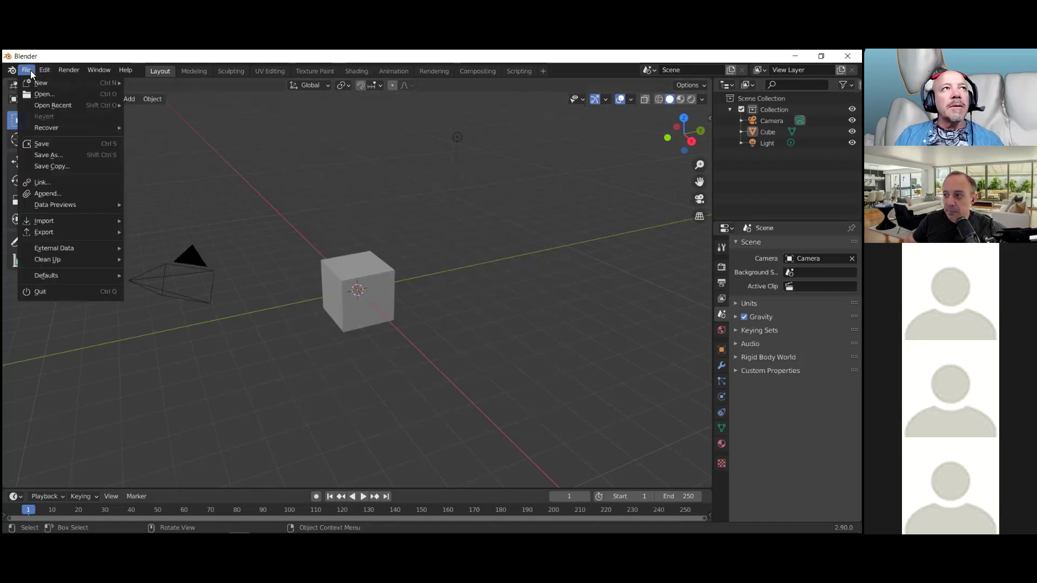
click(48, 71)
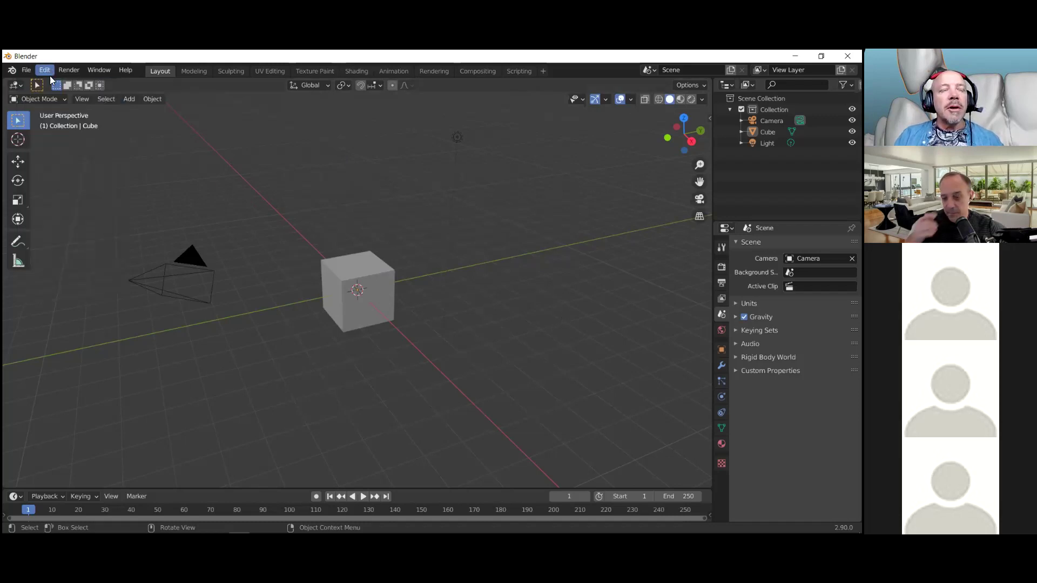
click(46, 71)
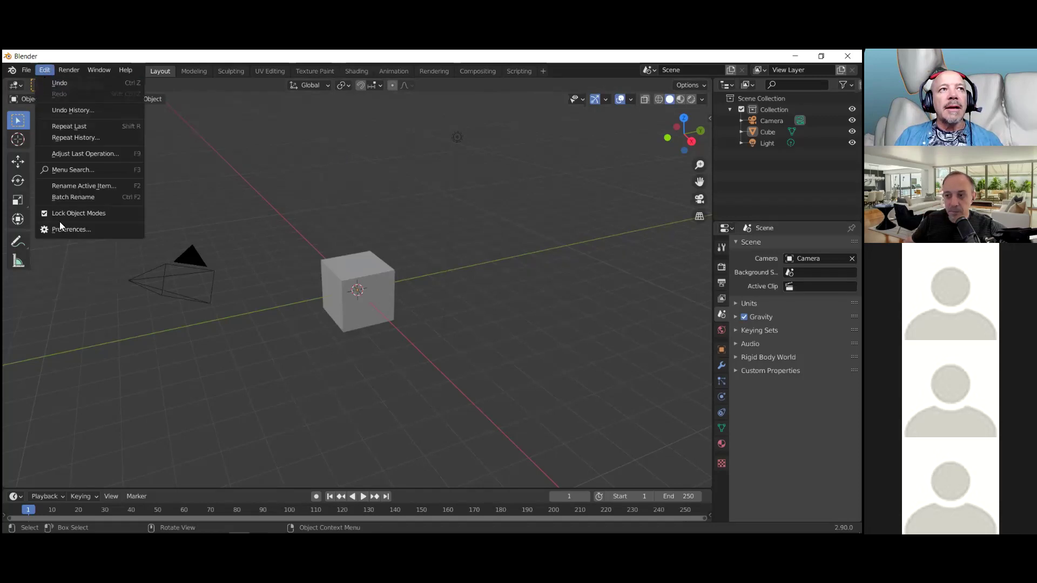
click(85, 231)
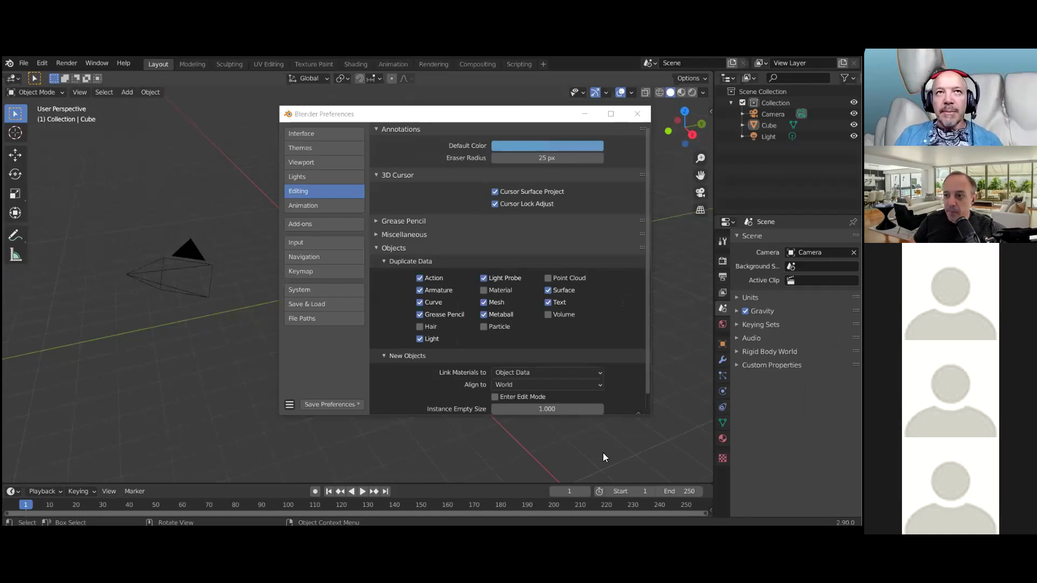
click(304, 258)
click(303, 242)
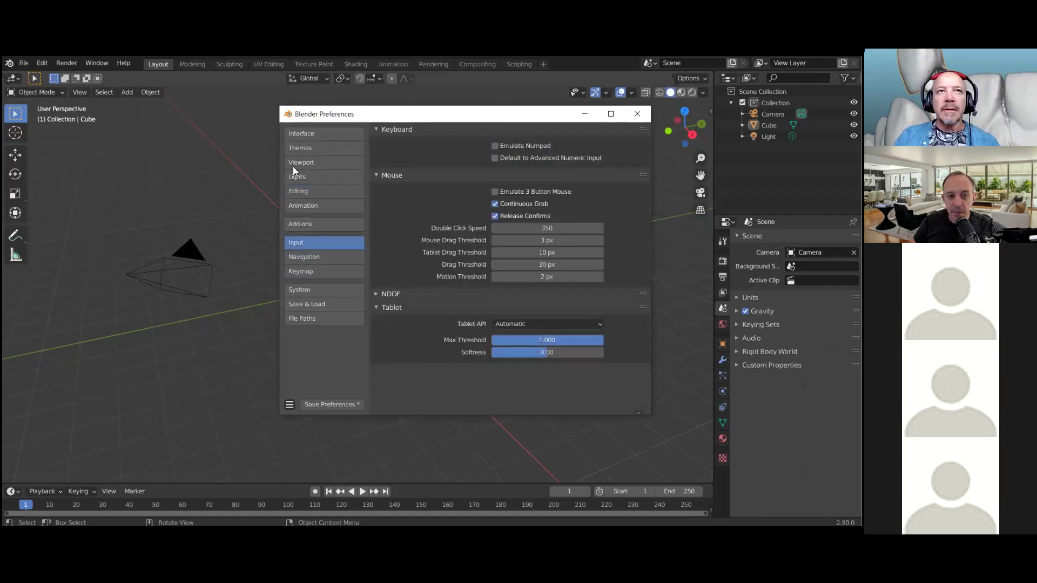
click(324, 225)
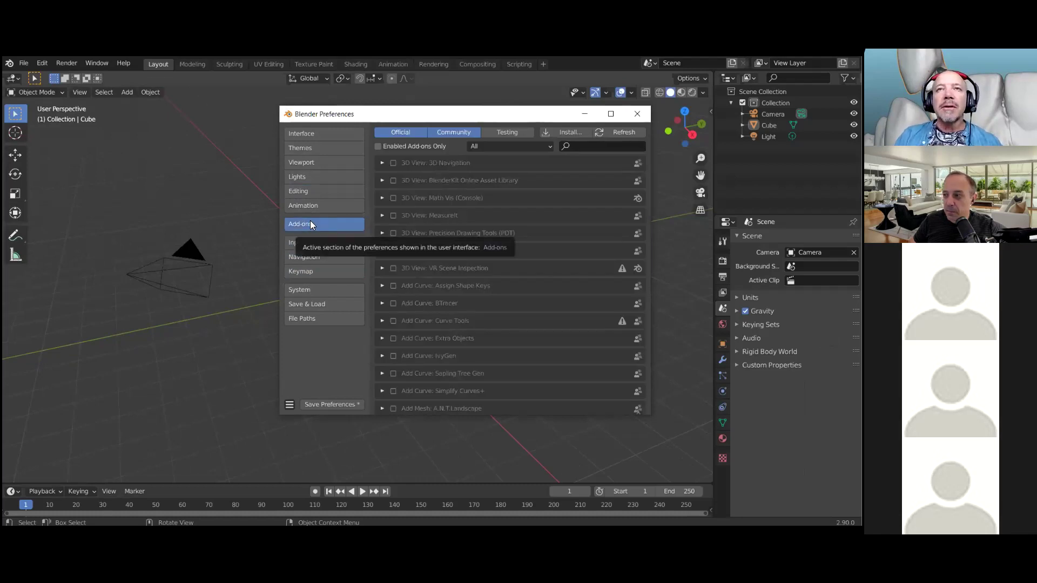
Install the add-on pie_menu_editor_2_PC.zip from the folder C:\B4D\ModelDesignerPC.
click(574, 132)
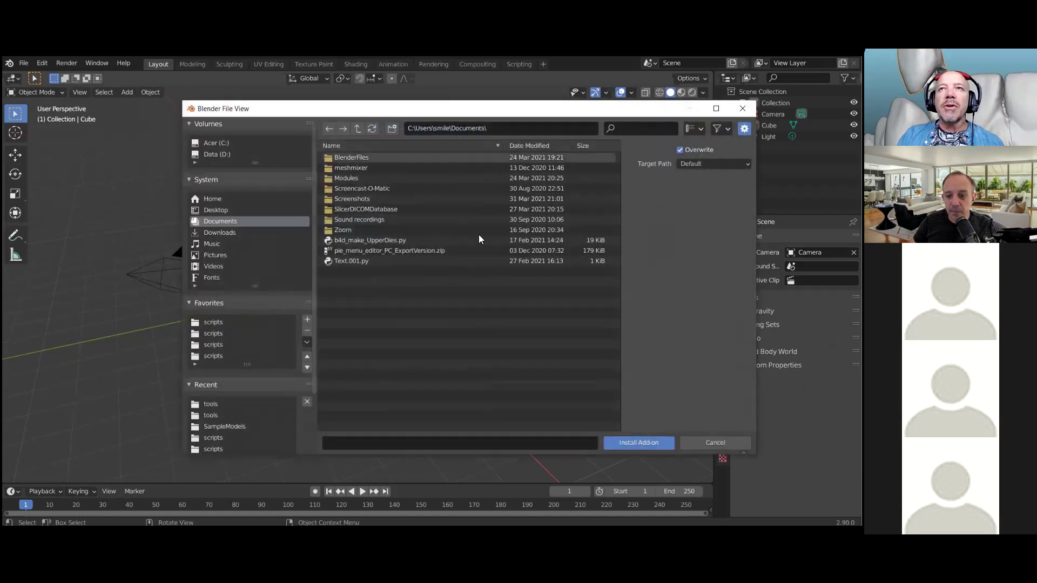
click(228, 143)
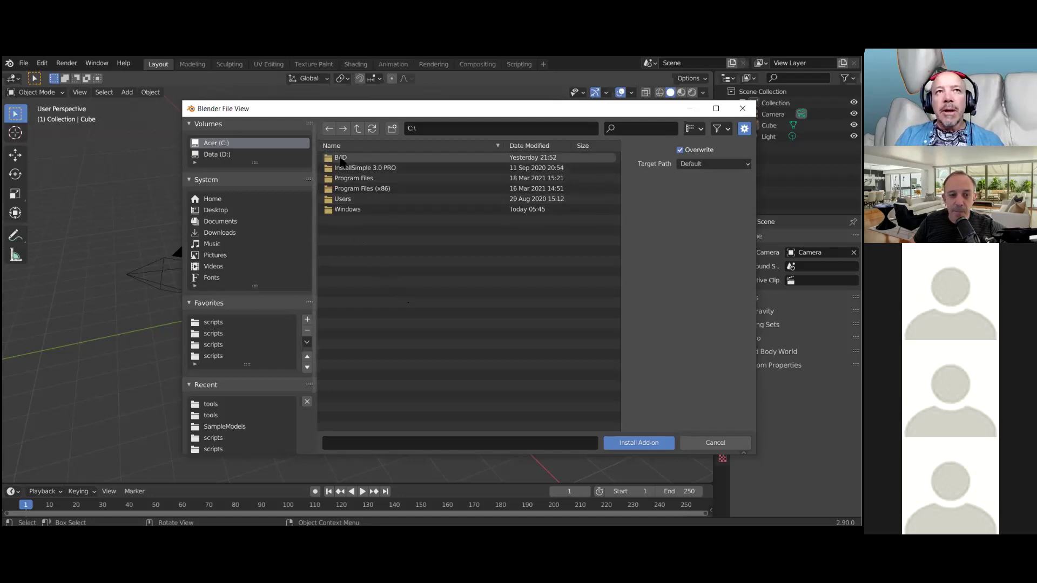
double_click(340, 158)
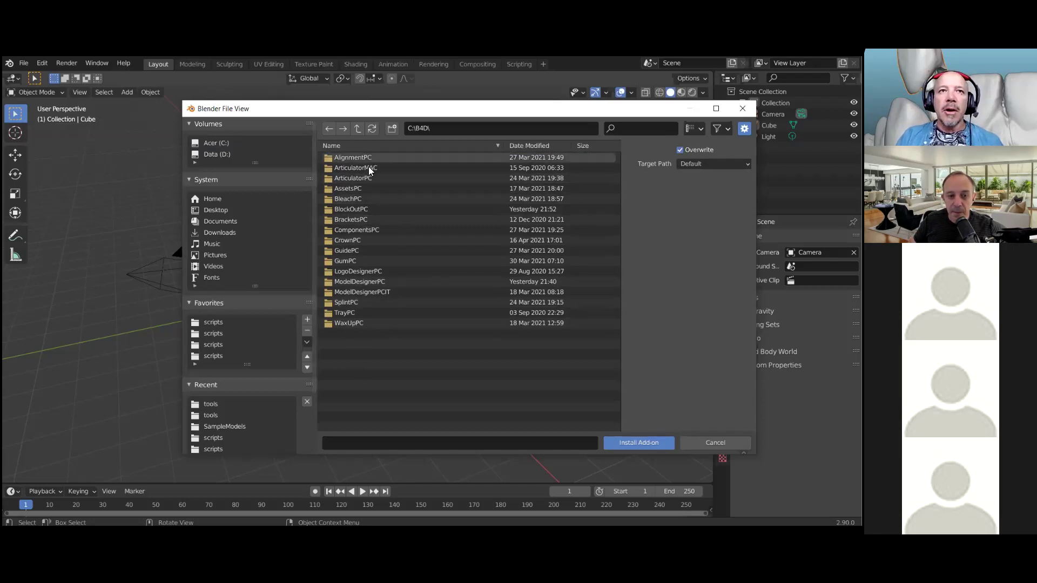
double_click(390, 281)
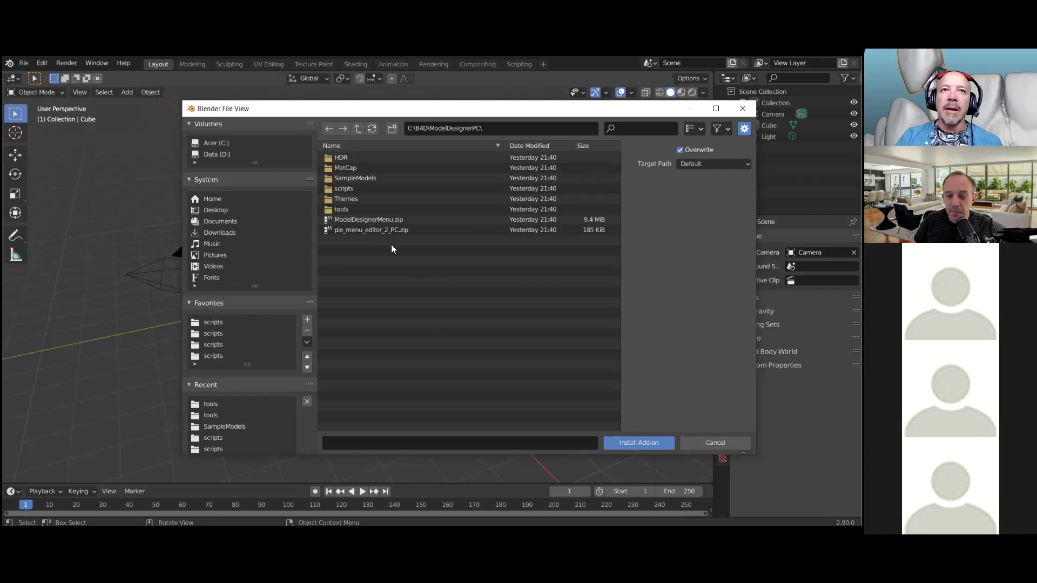
double_click(384, 230)
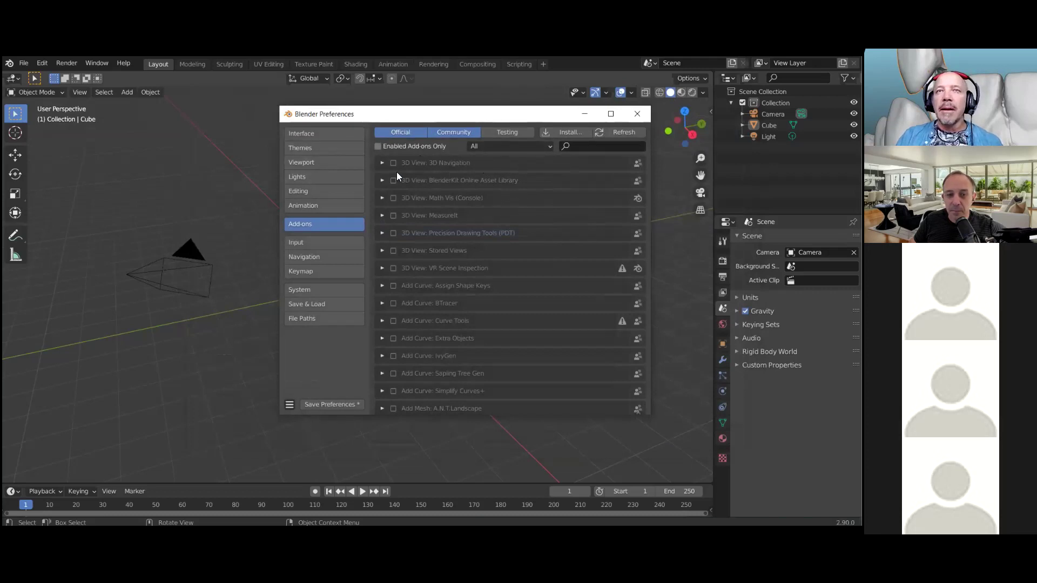
Search the add-ons for "pie", enable User Interface: Pie Menu Editor and expand its details.
click(599, 148)
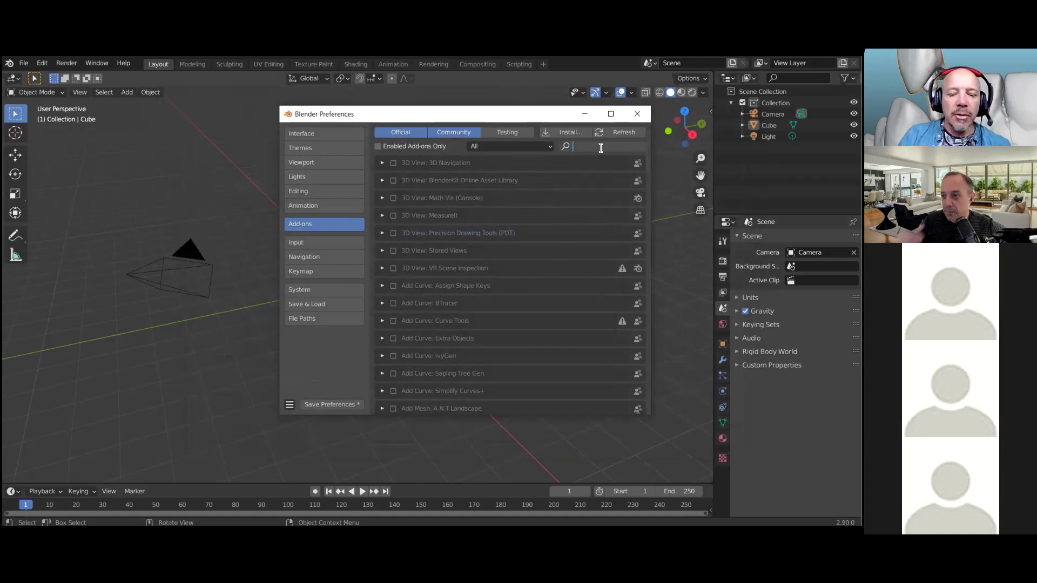
text(pie)
key(Return)
click(393, 199)
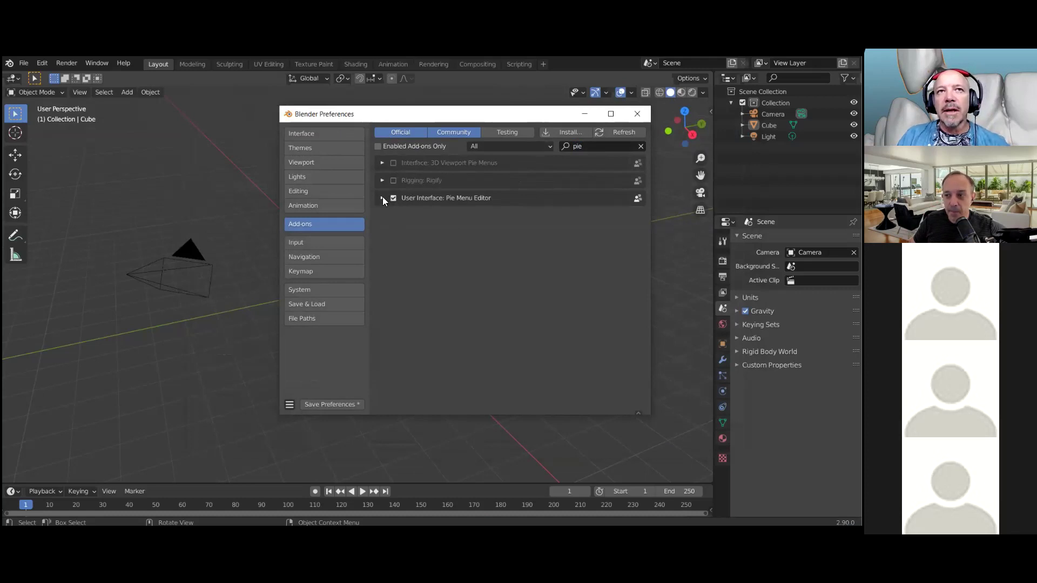
click(382, 198)
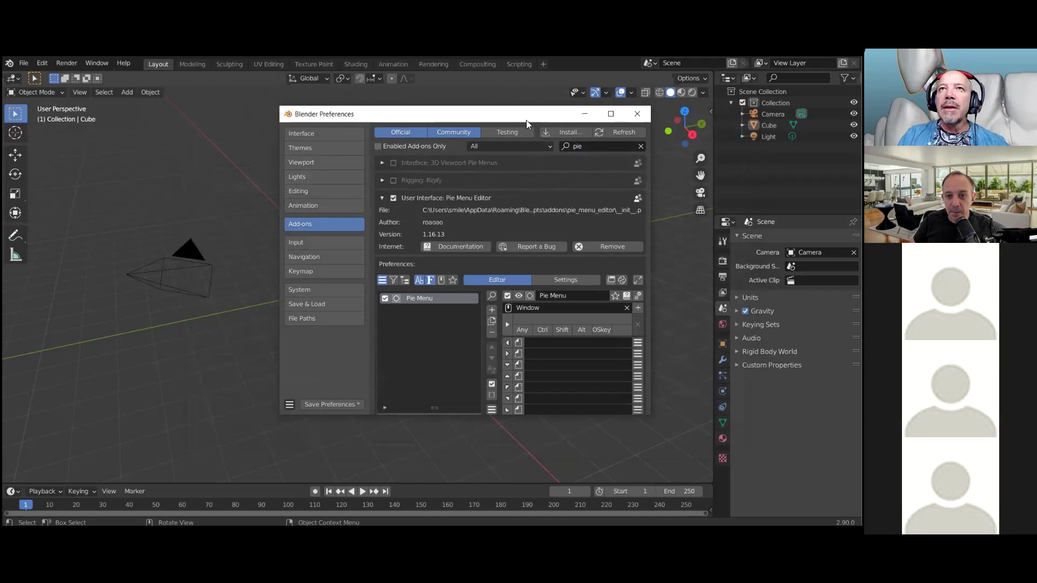
Widen the Preferences window, start a Pie Menu Editor menu import with Skip if exists, and browse to C:\B4D\ModelDesignerPC.
drag(465, 116, 382, 93)
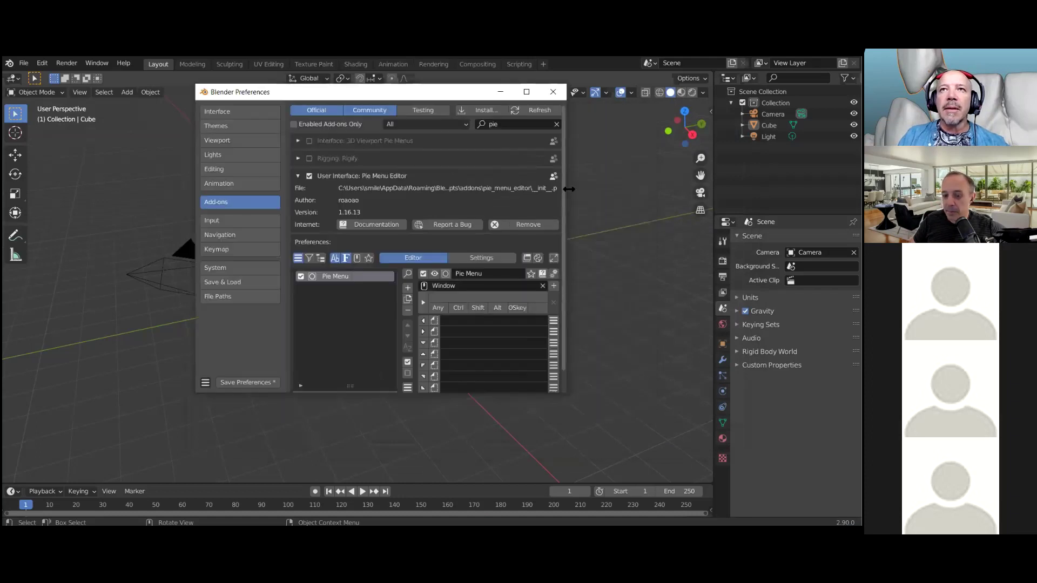
drag(569, 189, 705, 189)
scroll(391, 309, down, 1)
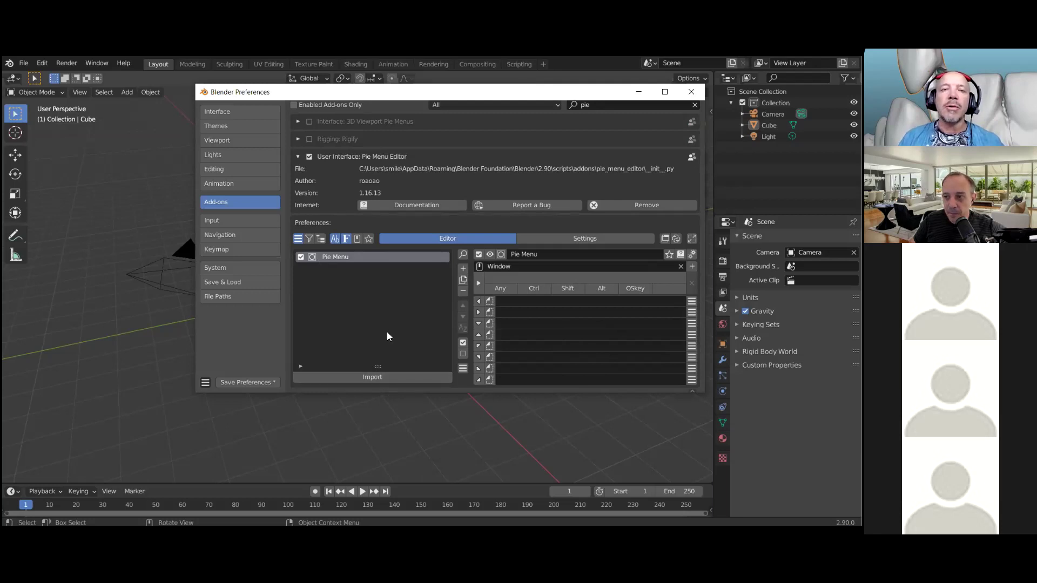
click(377, 377)
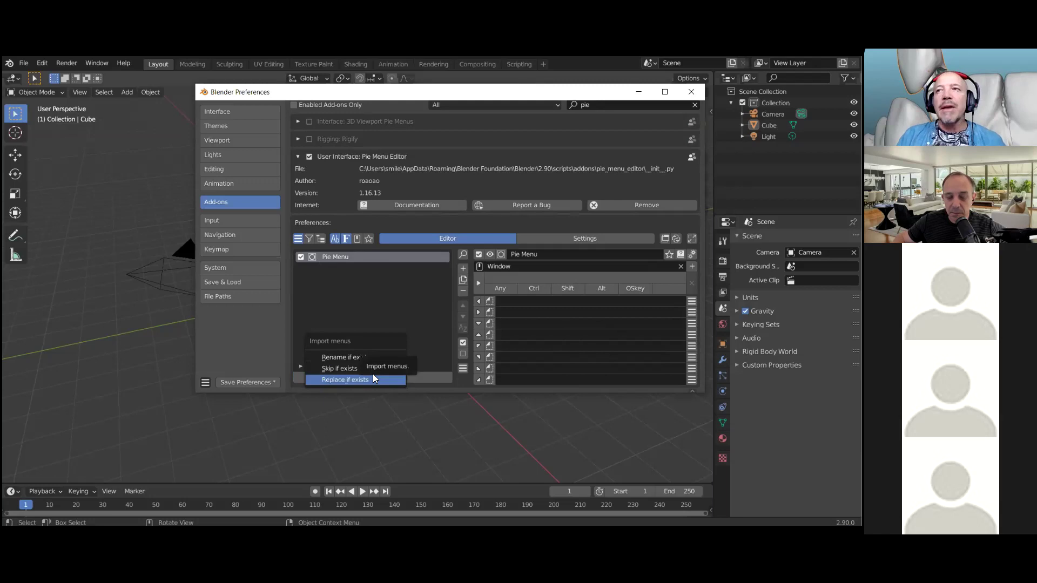
click(345, 369)
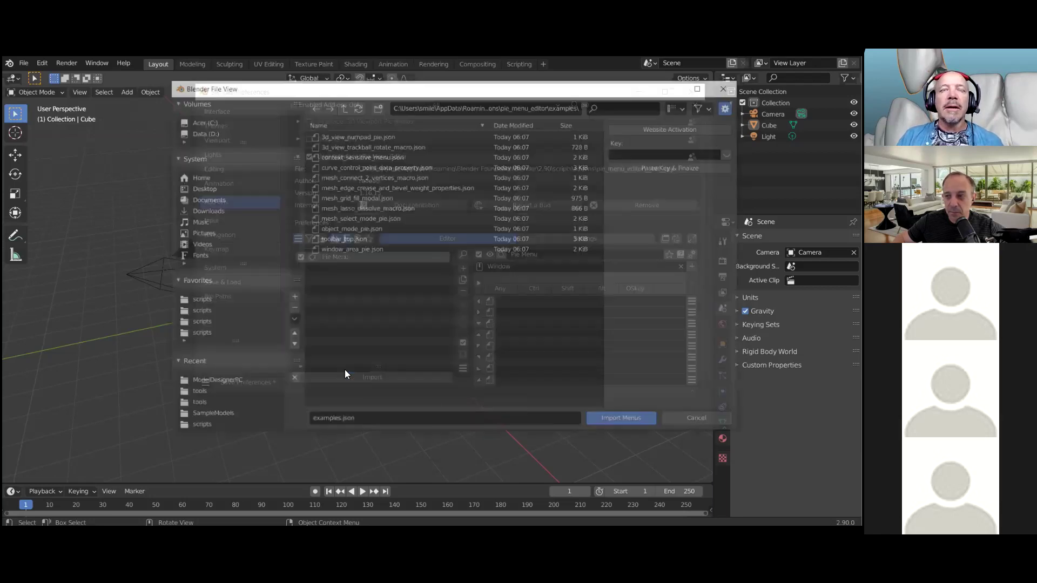
click(207, 120)
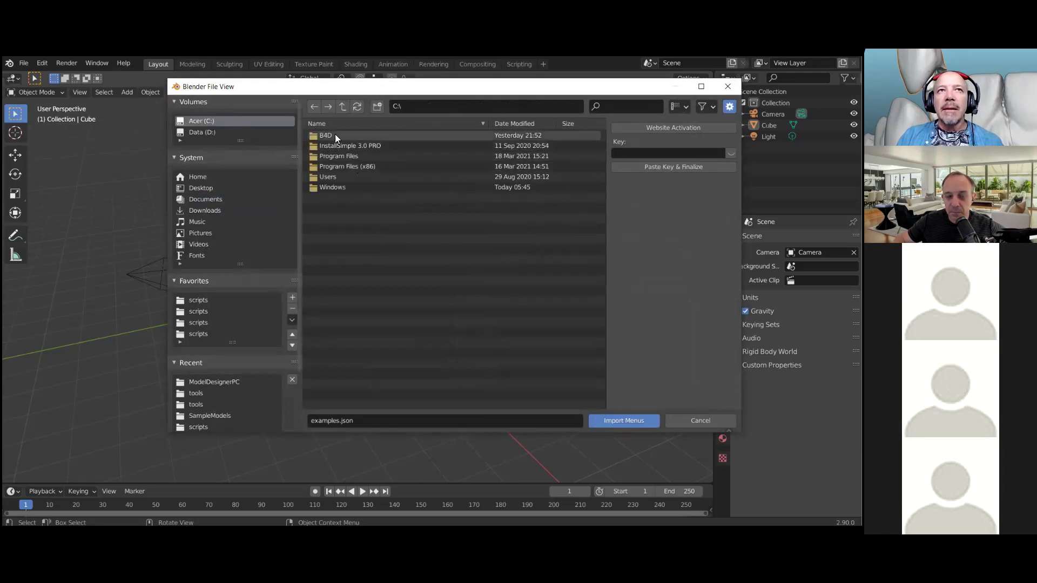
double_click(335, 135)
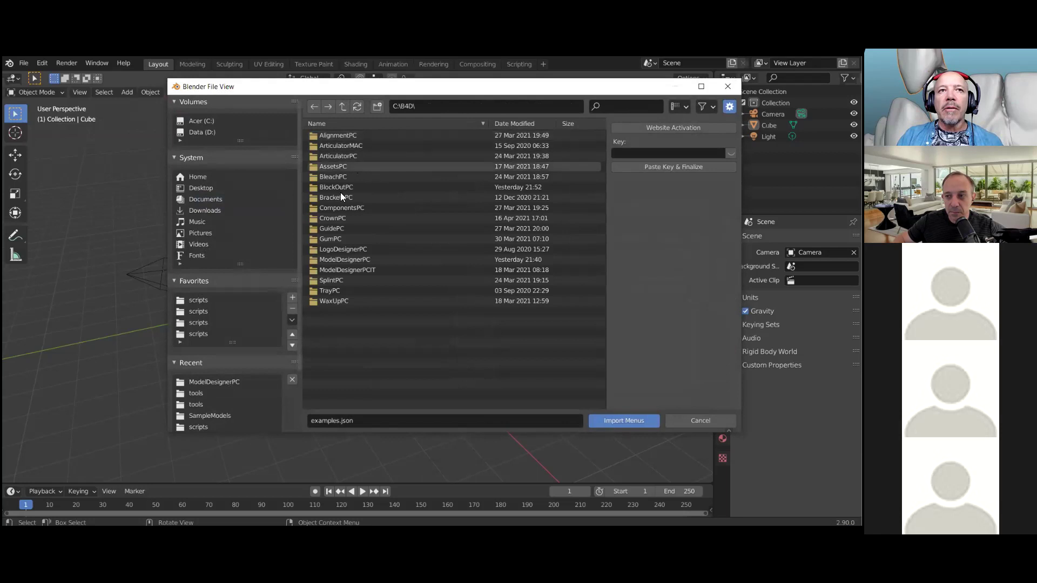
double_click(370, 260)
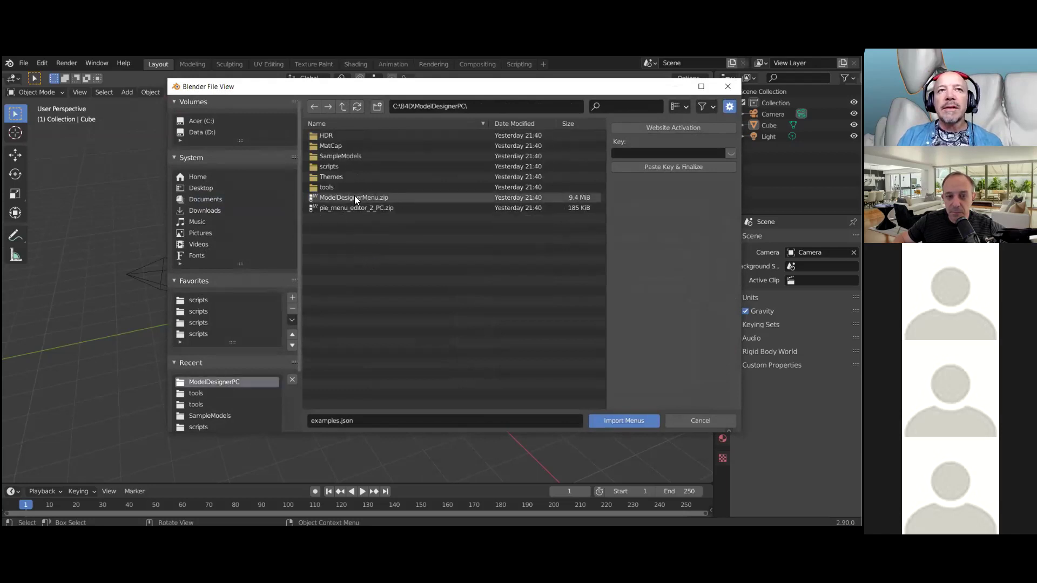
Examine the menu files inside the ComponentsPC and GuidePC folders of C:\B4D.
click(342, 107)
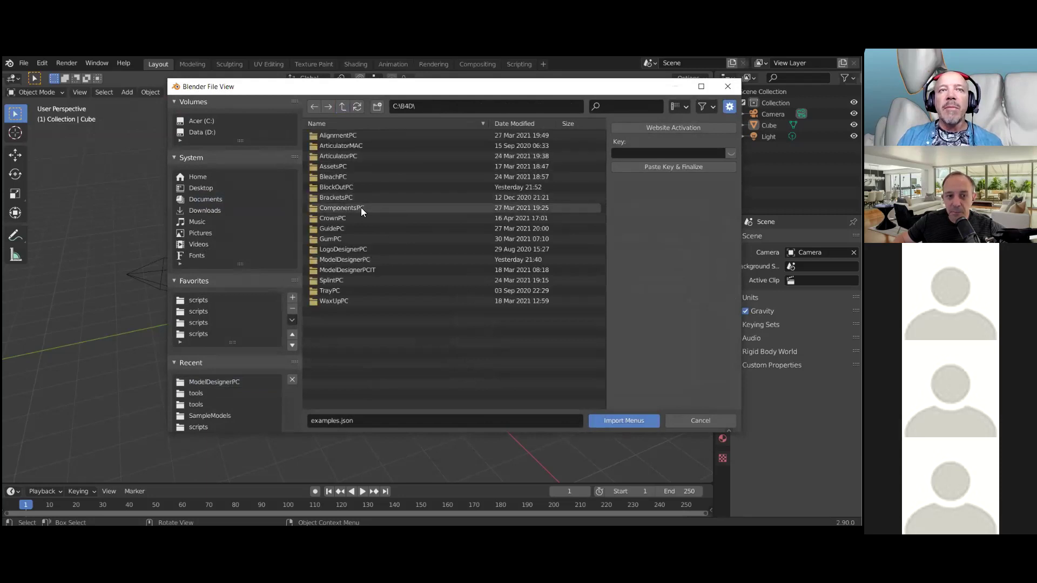
click(361, 207)
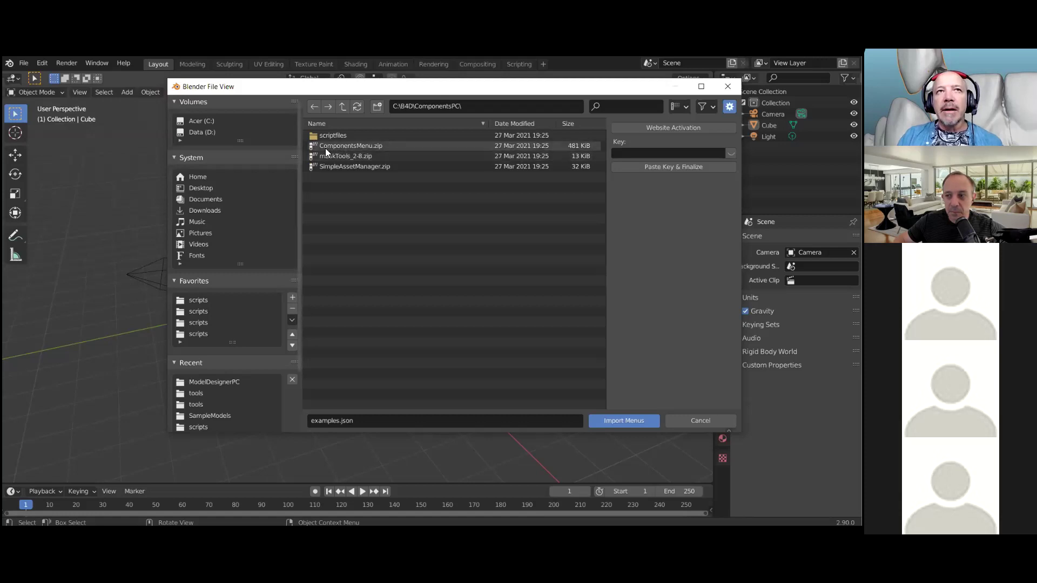
click(342, 107)
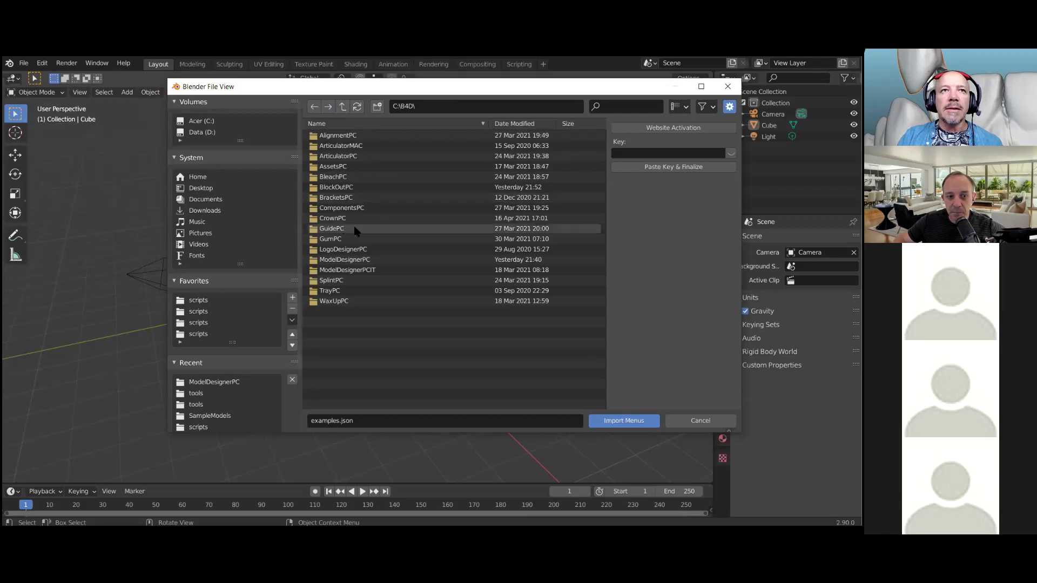
double_click(348, 228)
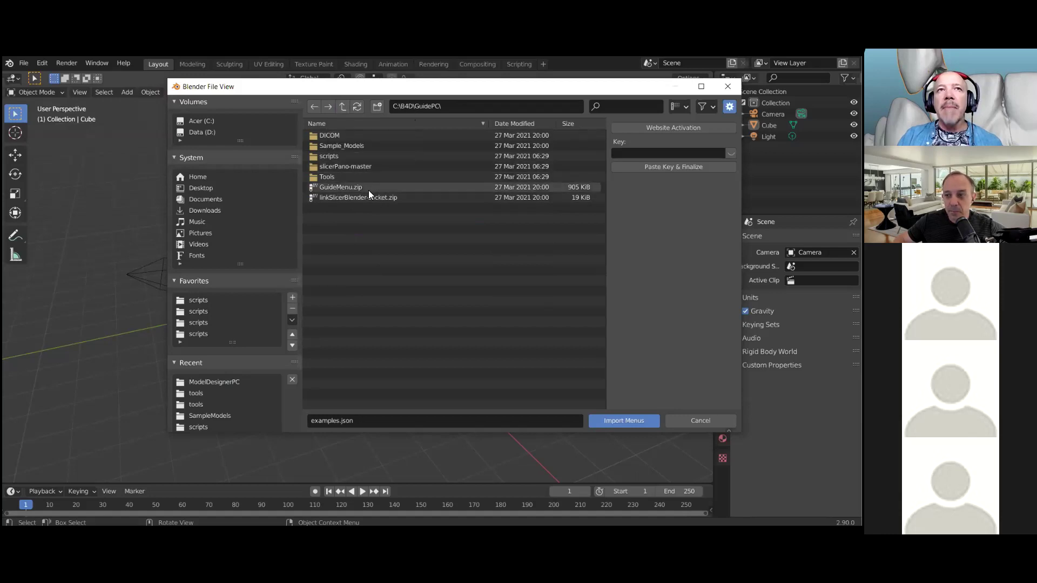
click(342, 107)
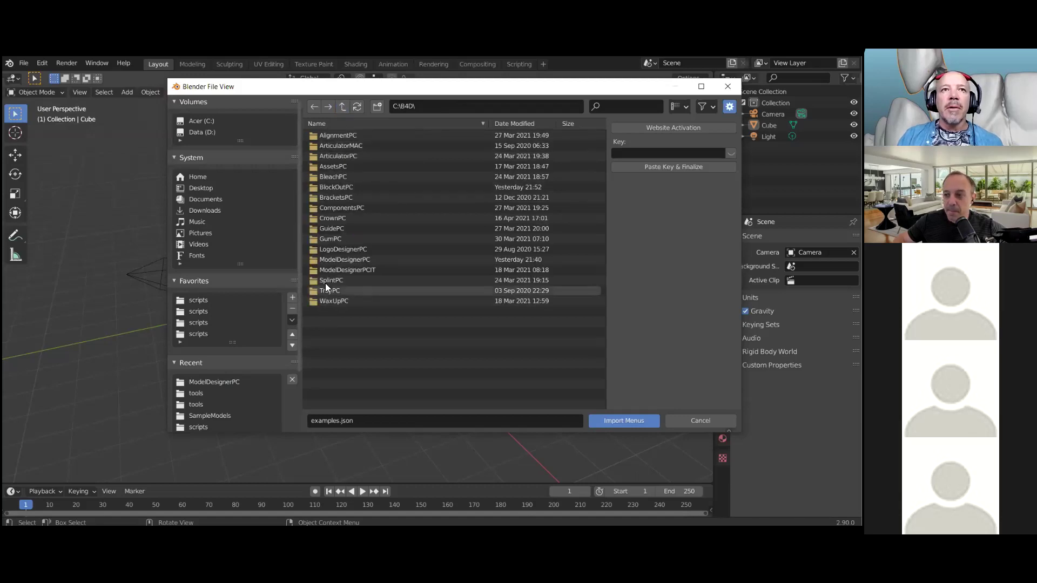
Select ModelDesignerMenu.zip in the ModelDesignerPC folder for import and launch its website activation.
double_click(354, 259)
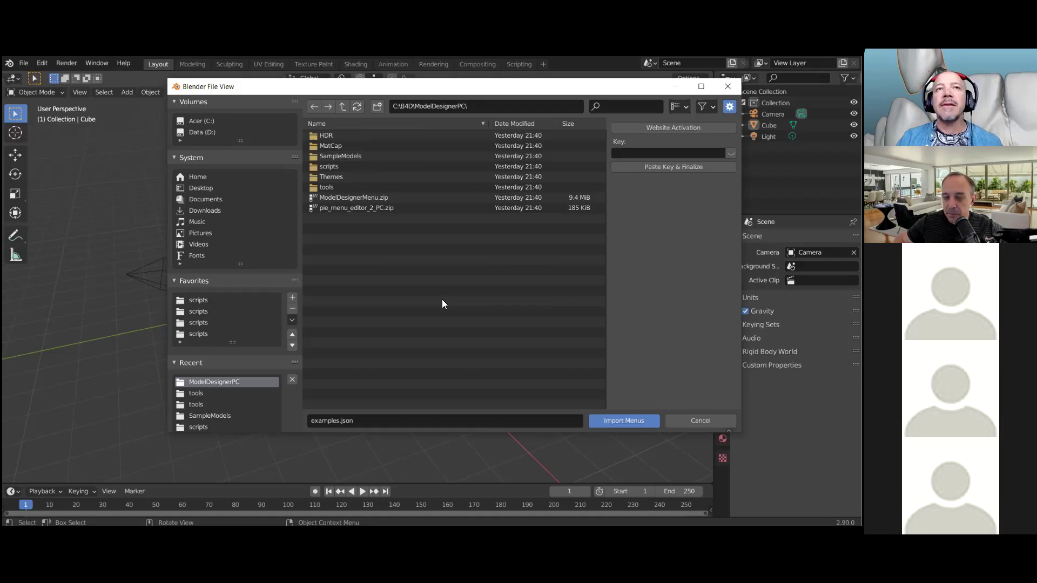
click(332, 195)
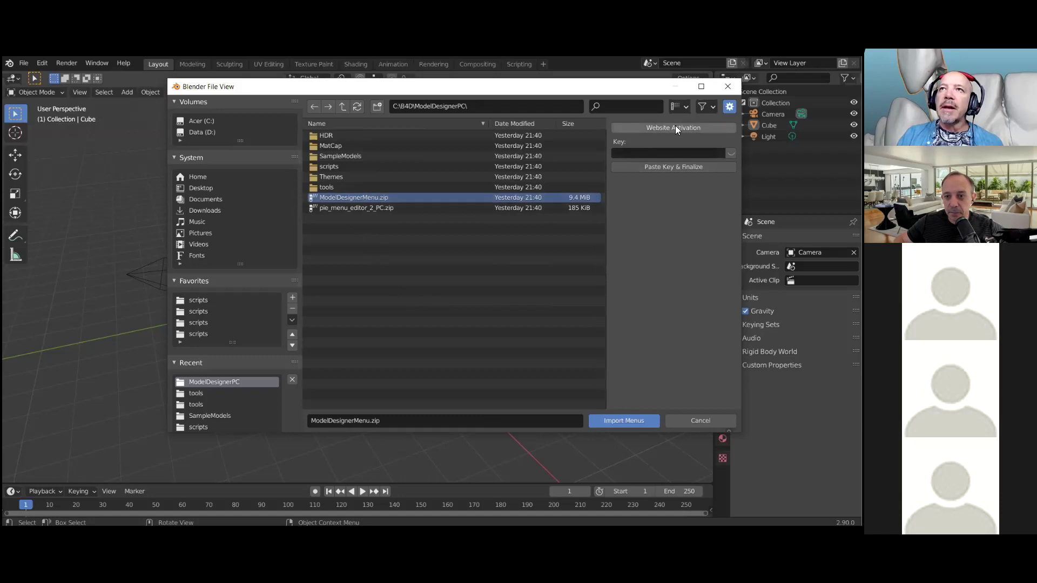
click(660, 126)
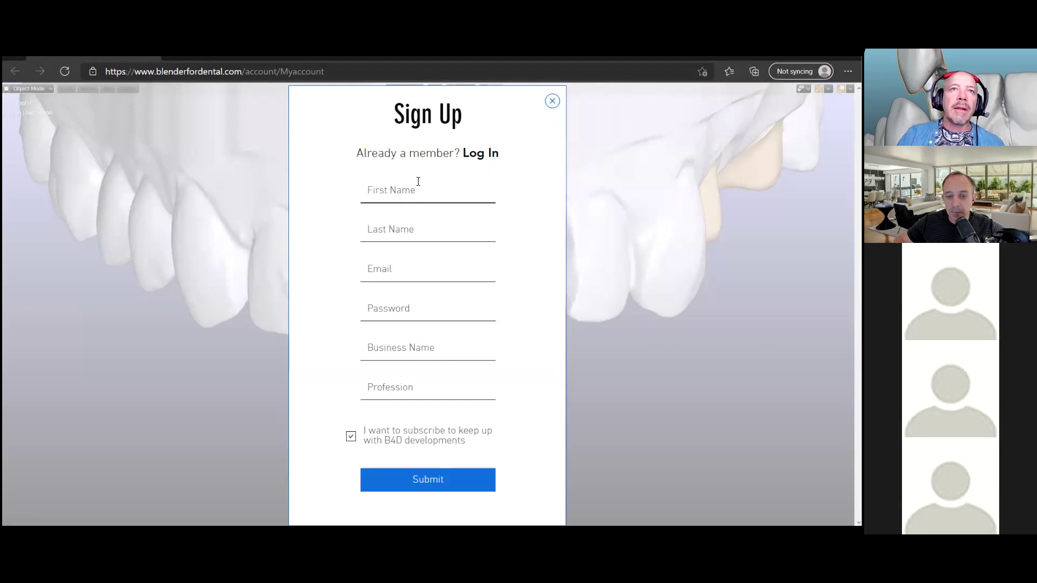
Switch the blenderfordental.com sign-up form to member login and log in with Facebook.
click(481, 154)
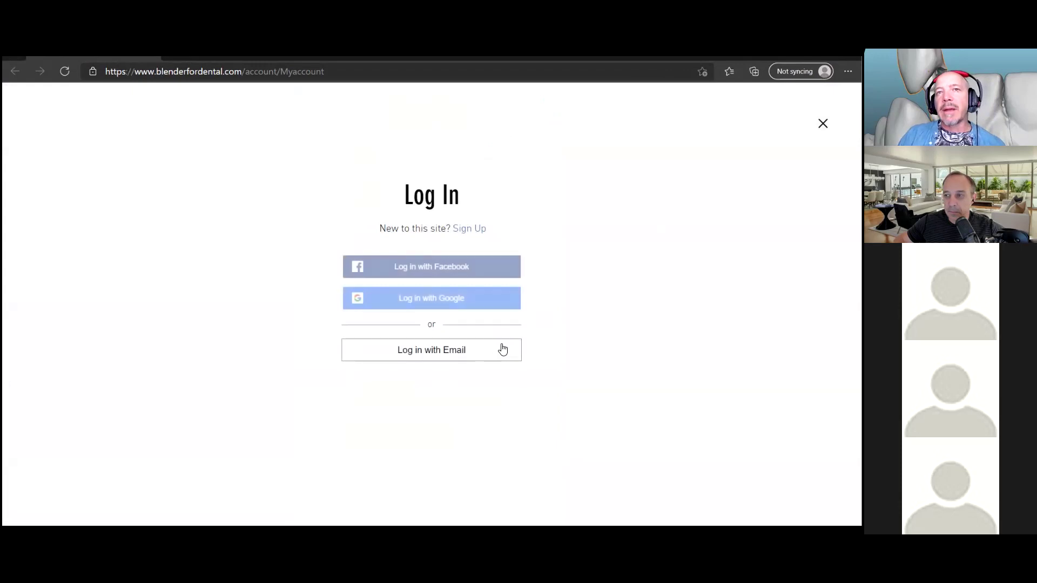
click(445, 268)
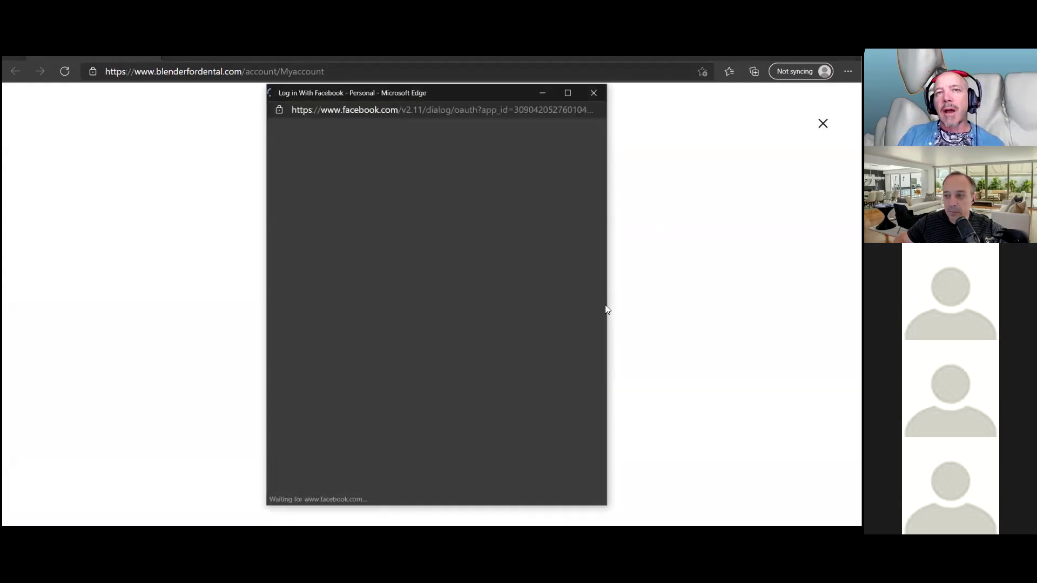
click(465, 324)
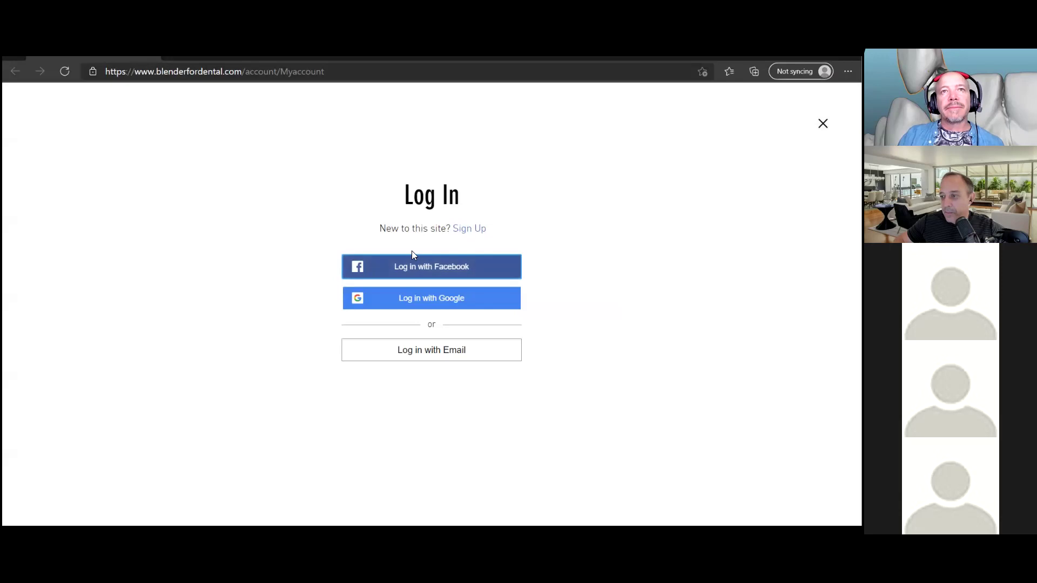
Log in to blenderfordental.com with the Facebook account and open the My Account page from the member menu.
click(444, 268)
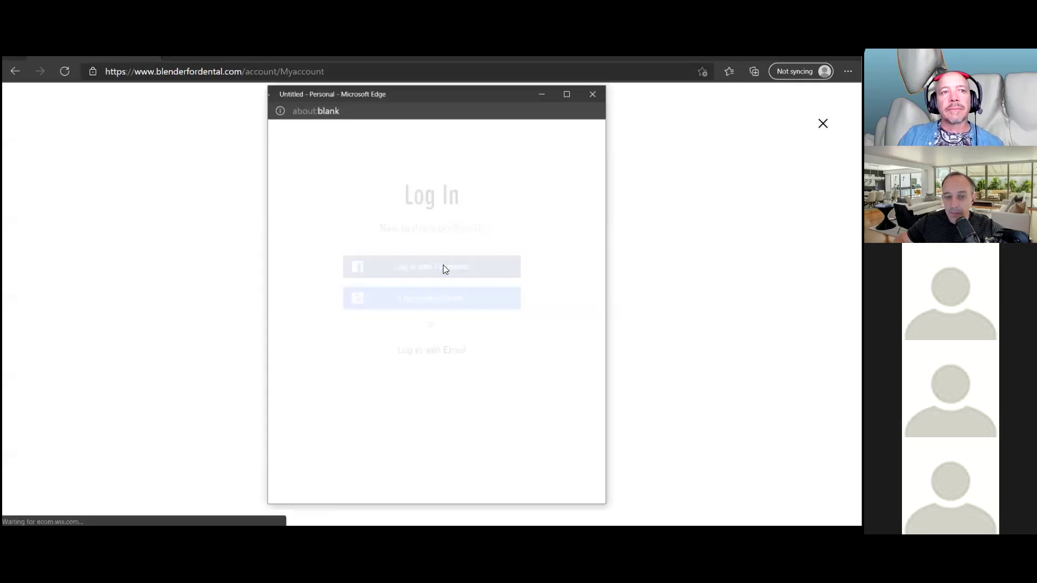
click(457, 312)
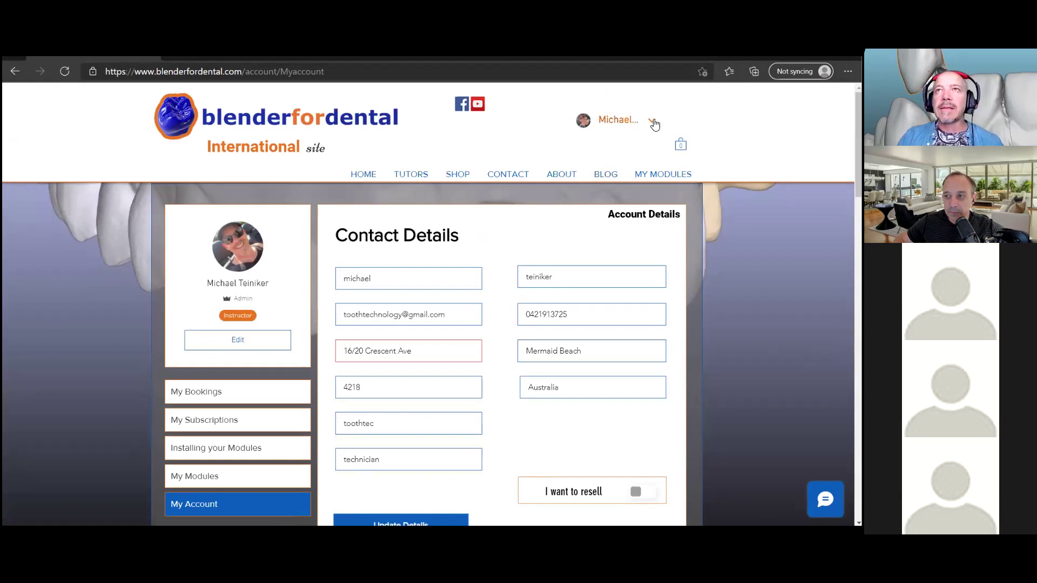
click(653, 122)
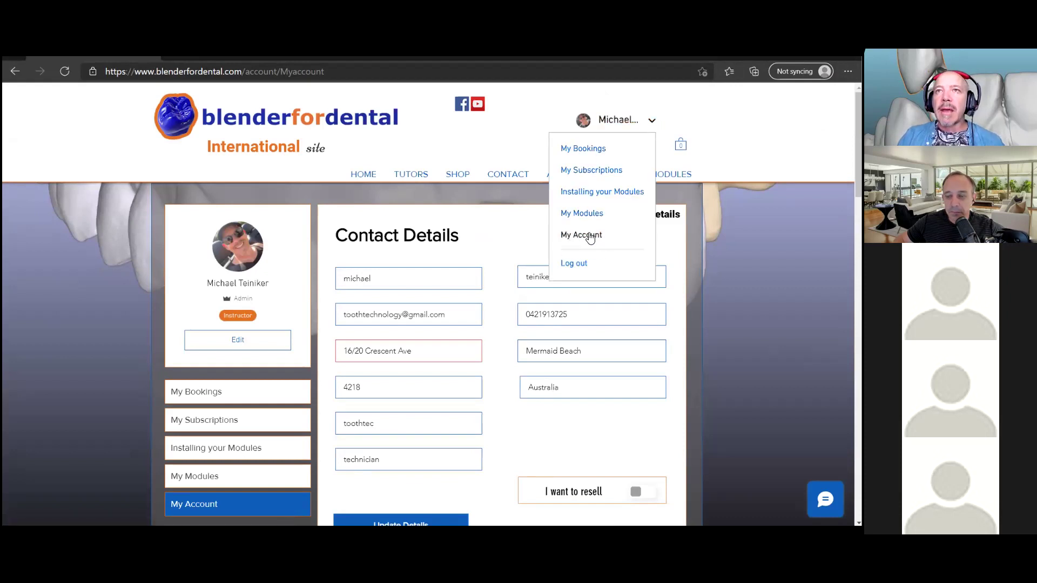
click(599, 235)
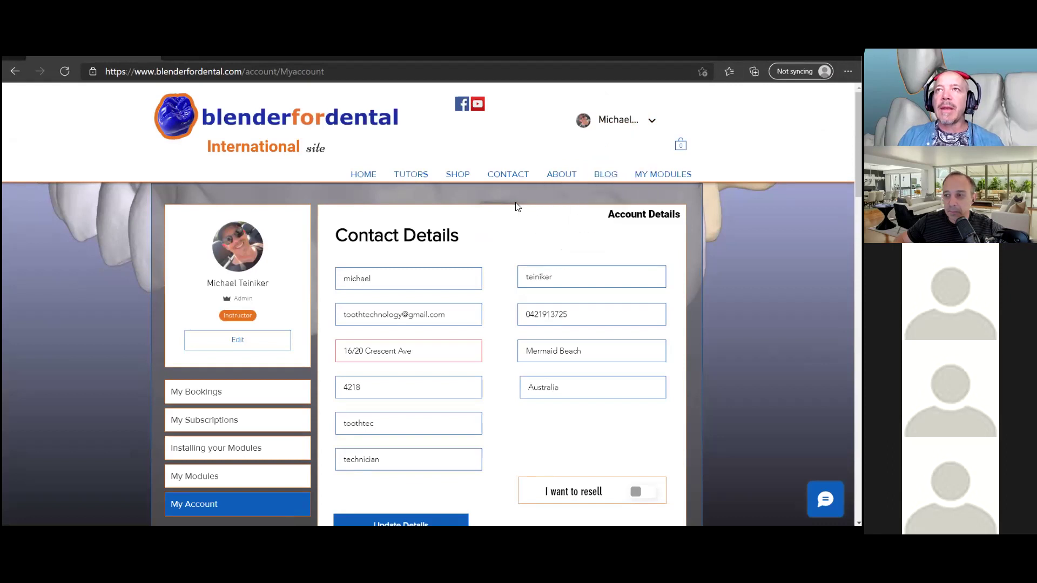
scroll(520, 231, down, 3)
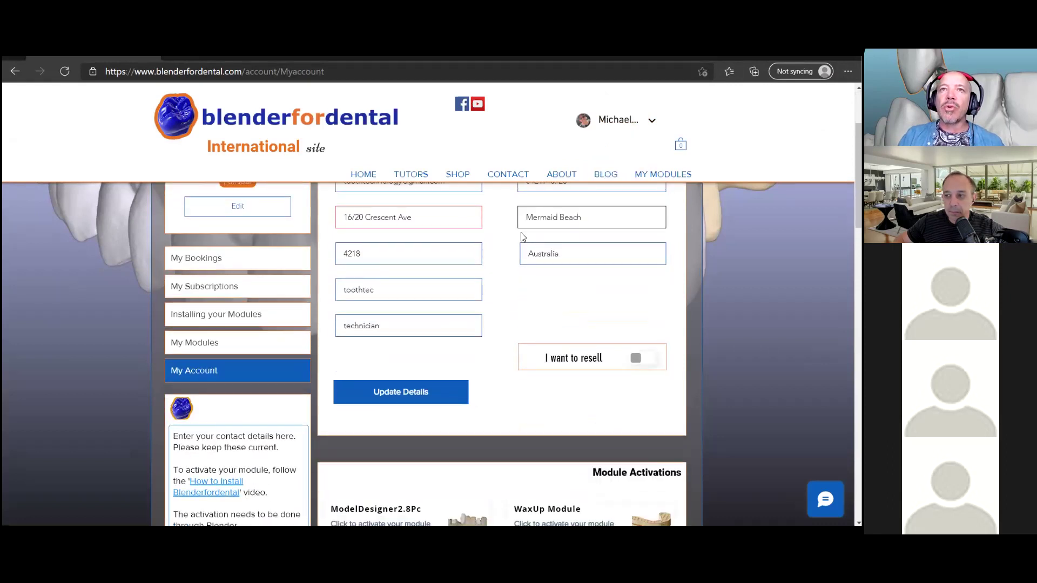
scroll(520, 232, up, 3)
click(650, 121)
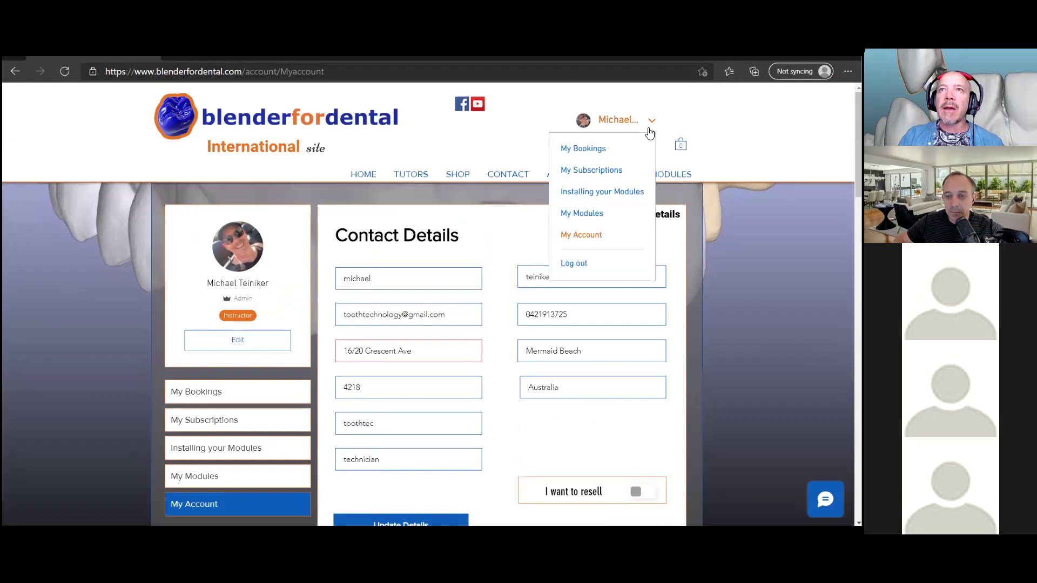
Activate the ModelDesigner2.8Pc module in the Module Activations section of the account page.
scroll(490, 302, down, 4)
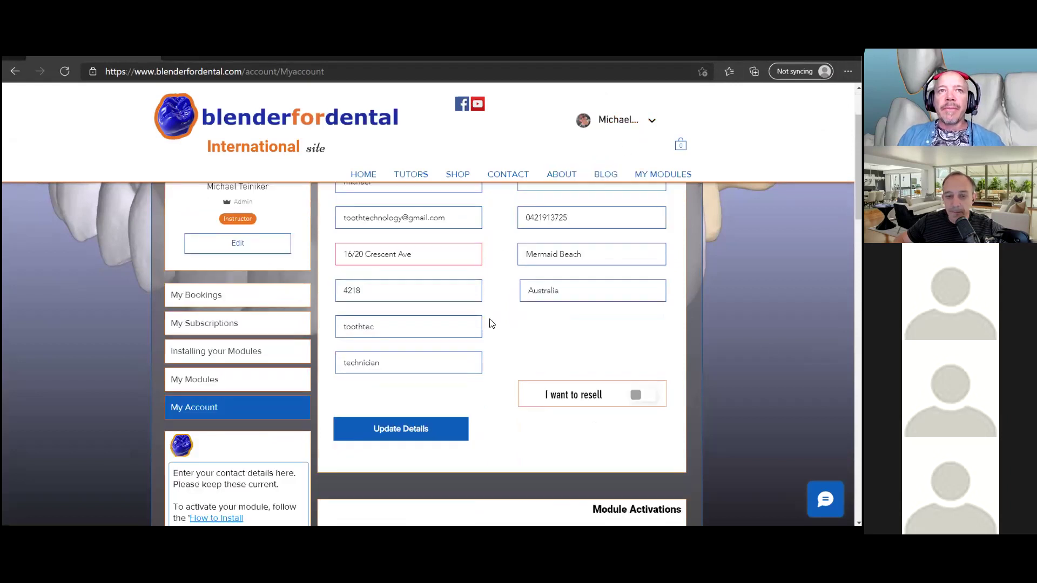
scroll(491, 323, down, 4)
scroll(498, 301, up, 3)
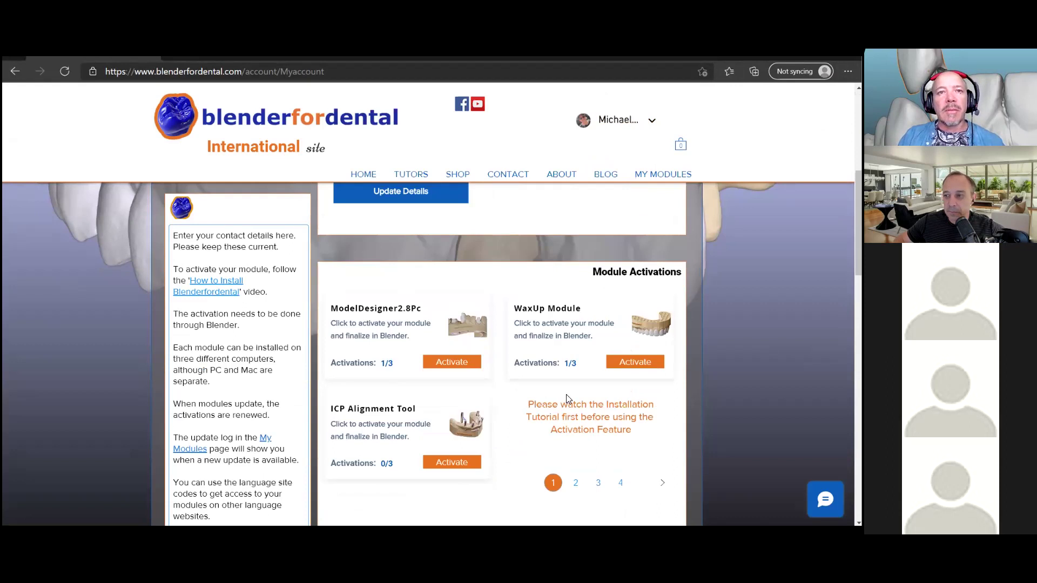
scroll(535, 388, down, 1)
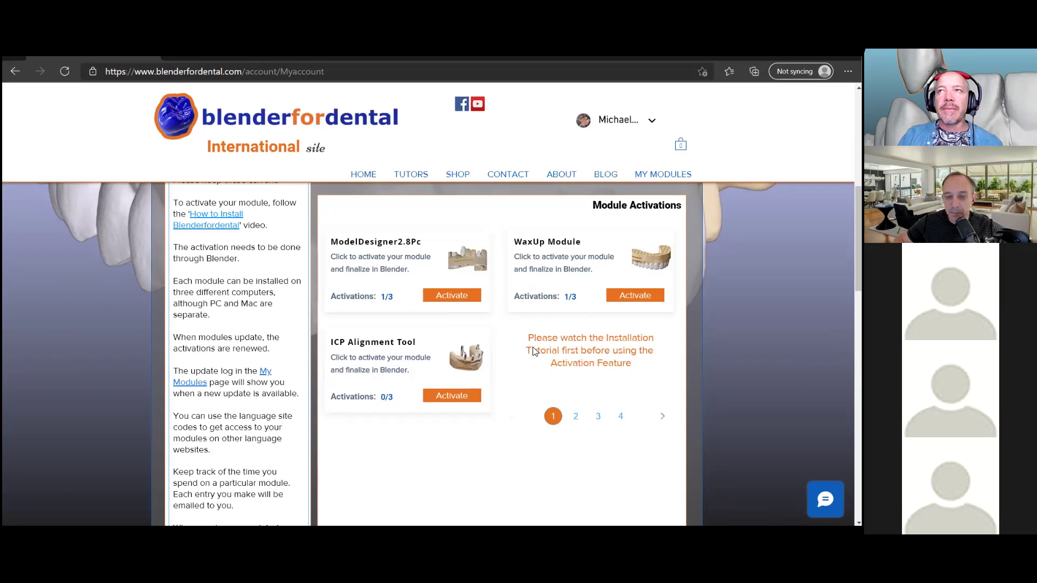
scroll(534, 350, down, 1)
scroll(489, 297, up, 1)
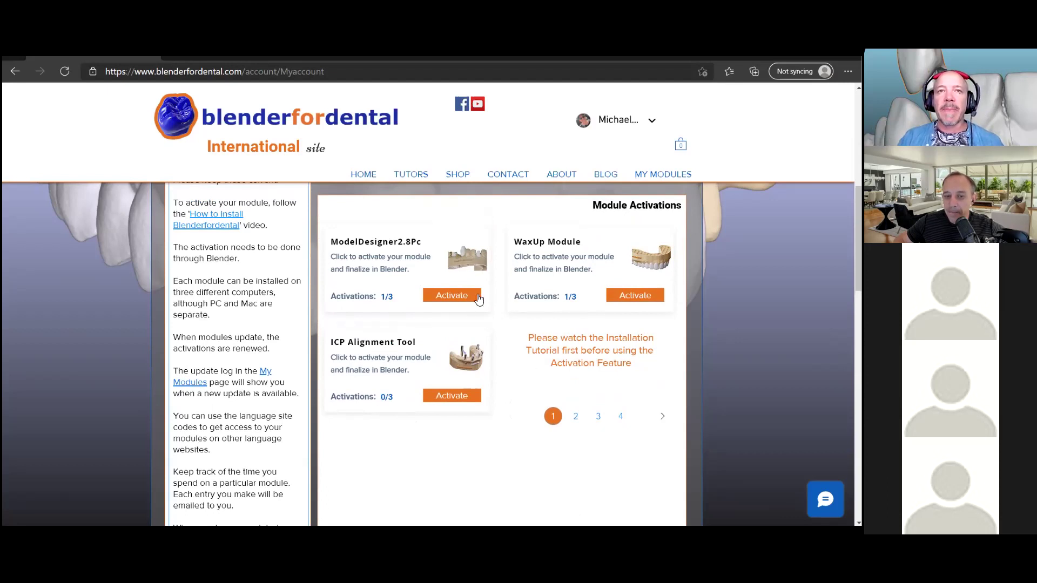
click(444, 300)
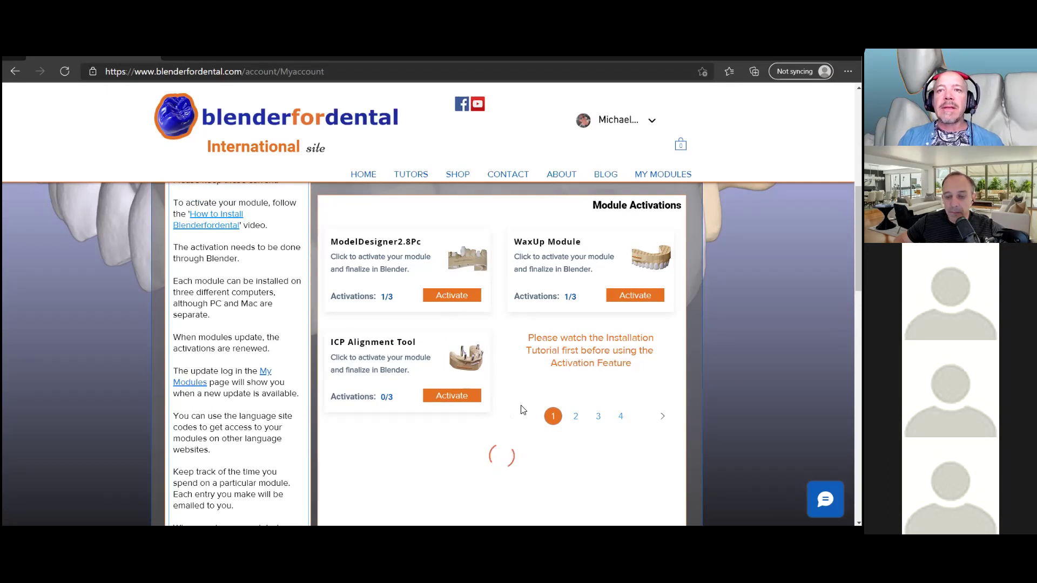
Examine the generated activation key's instructions and the activation counts of the listed modules.
scroll(522, 413, down, 3)
scroll(523, 412, down, 1)
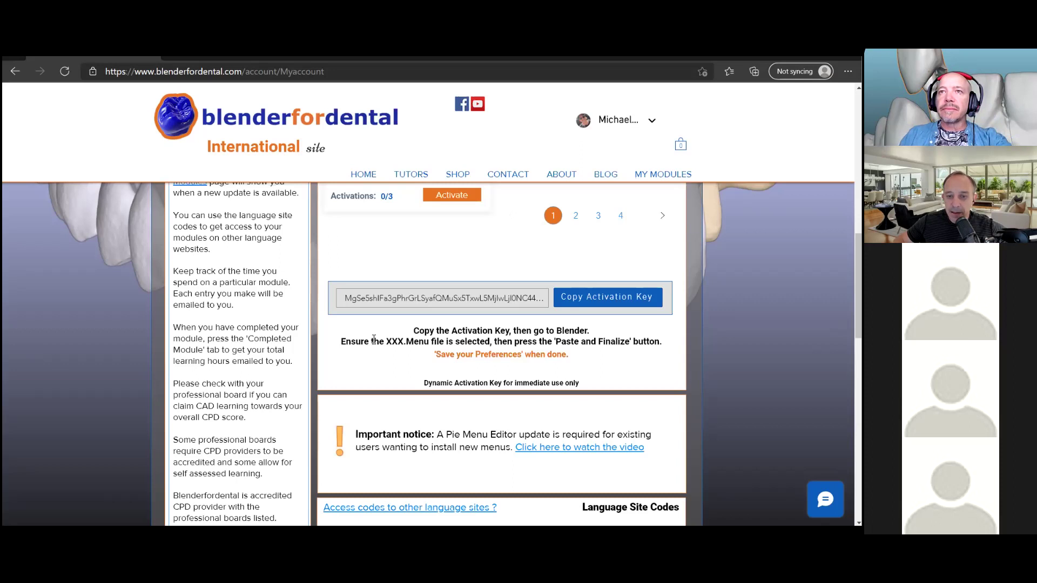
scroll(566, 282, up, 1)
scroll(566, 282, up, 2)
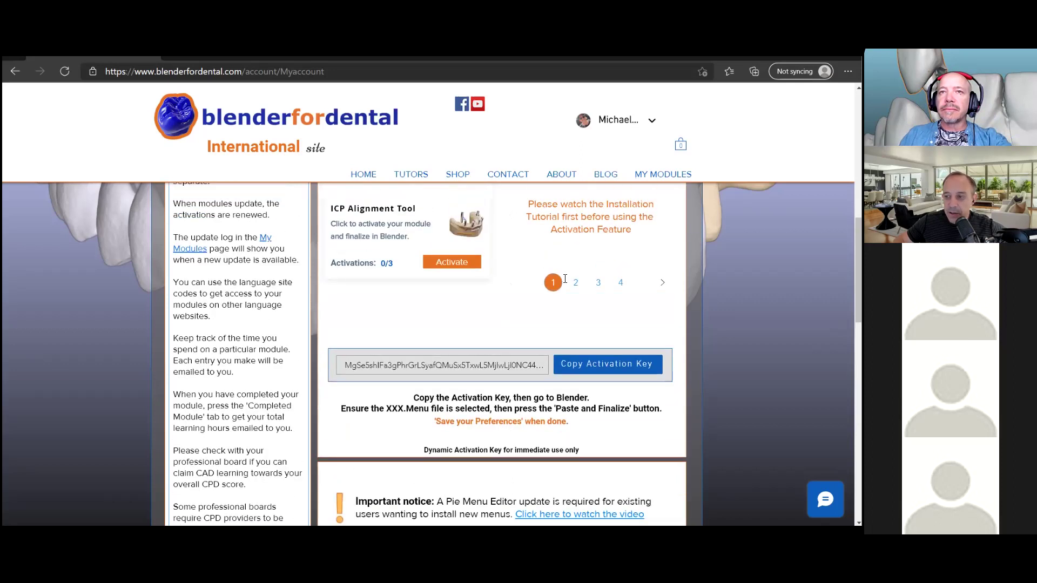
scroll(565, 281, down, 2)
scroll(564, 278, up, 3)
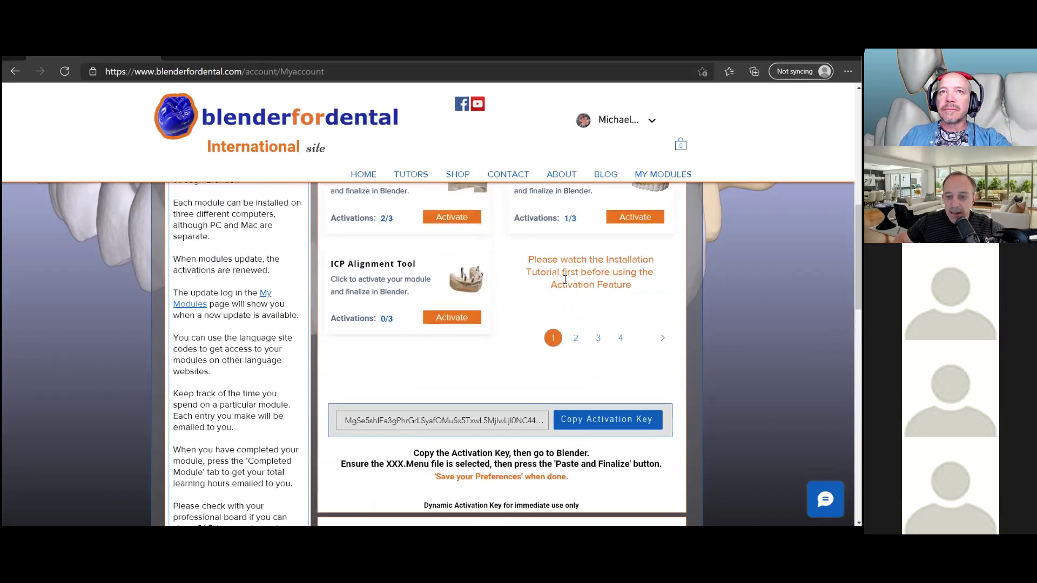
scroll(565, 279, down, 1)
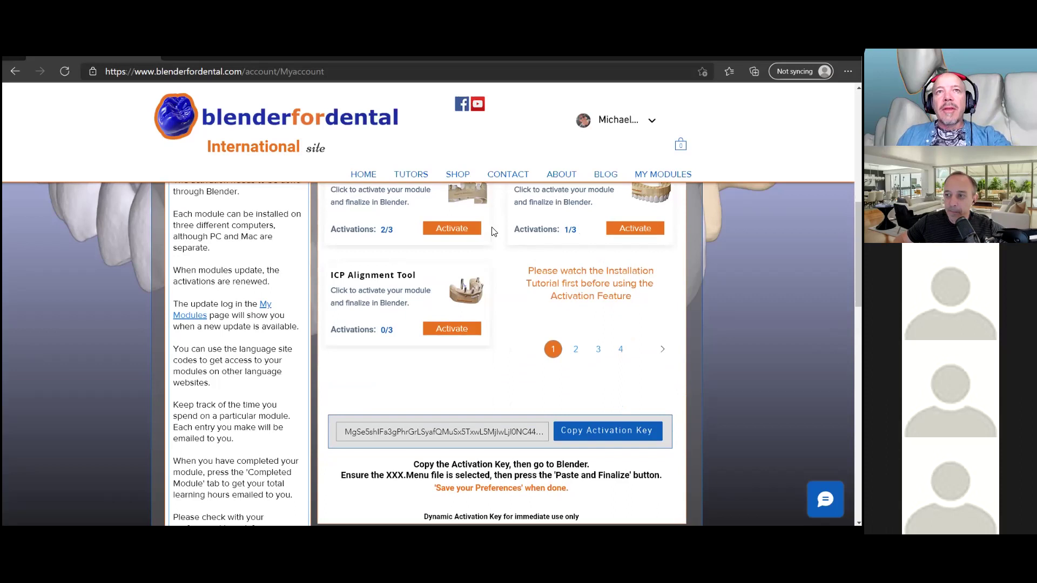
scroll(378, 240, up, 1)
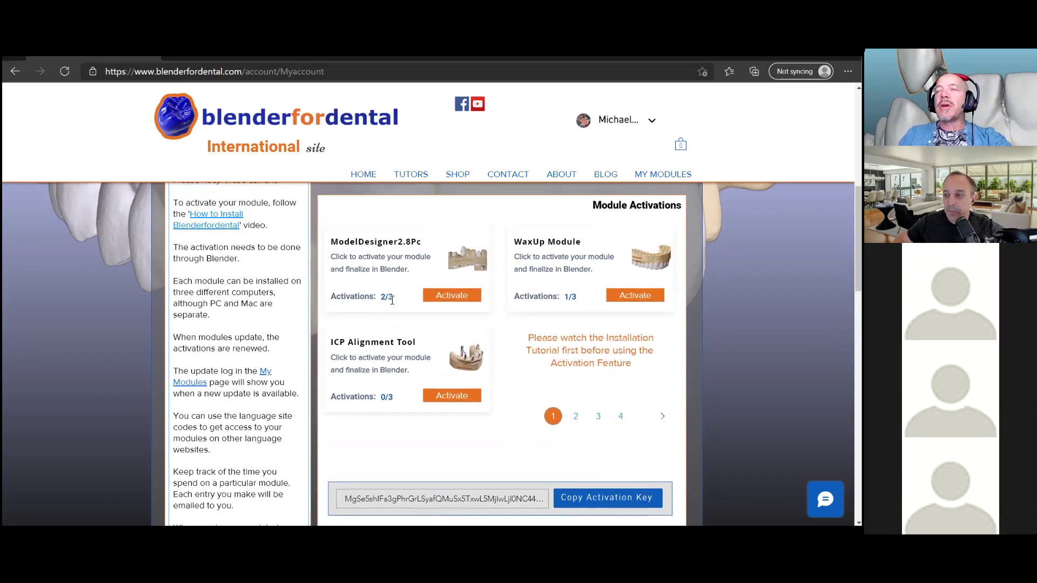
scroll(391, 294, down, 1)
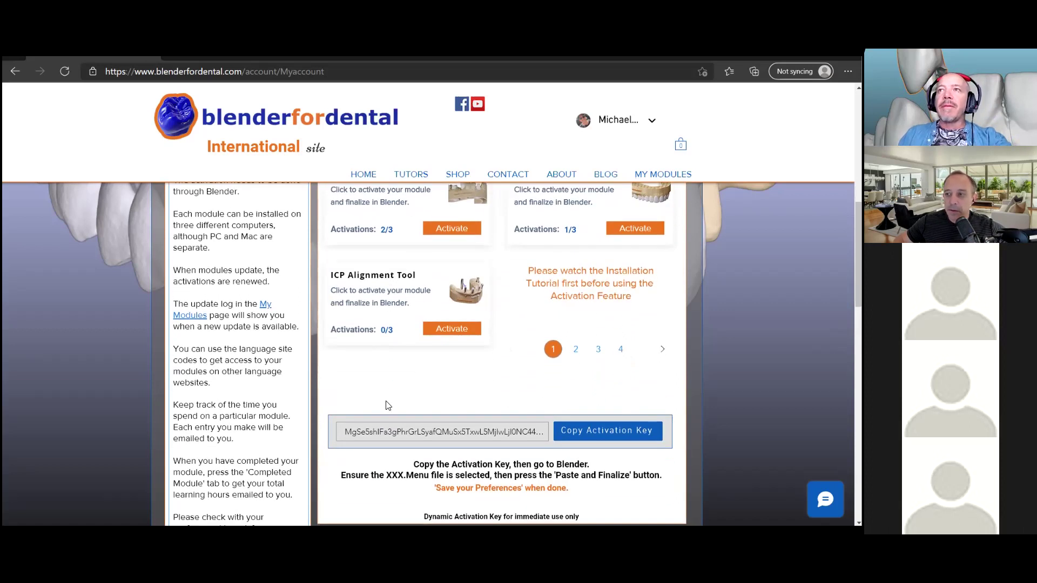
Copy the module's activation key and close the browser window to return to Blender.
scroll(465, 382, down, 1)
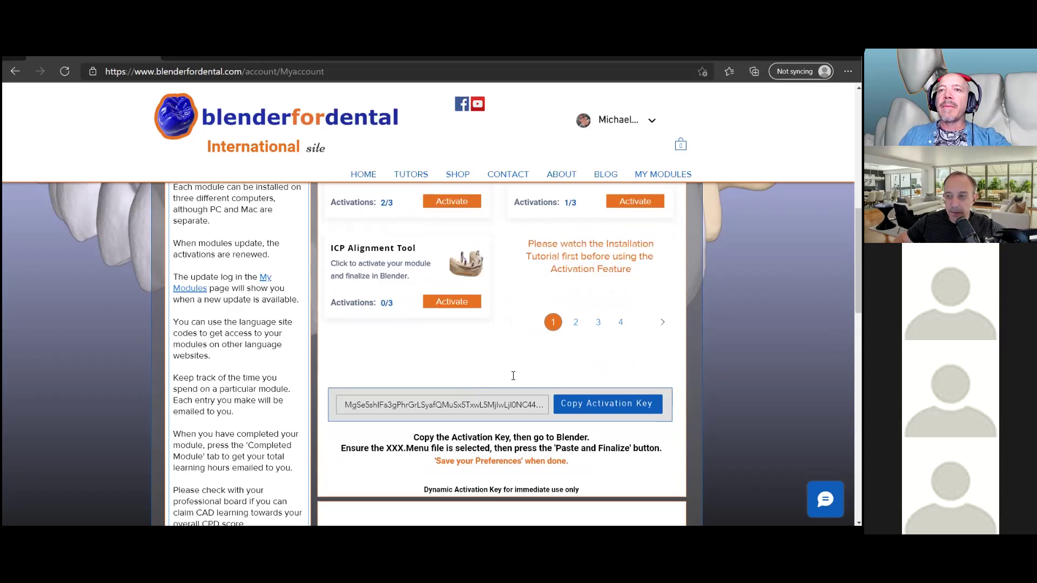
click(589, 370)
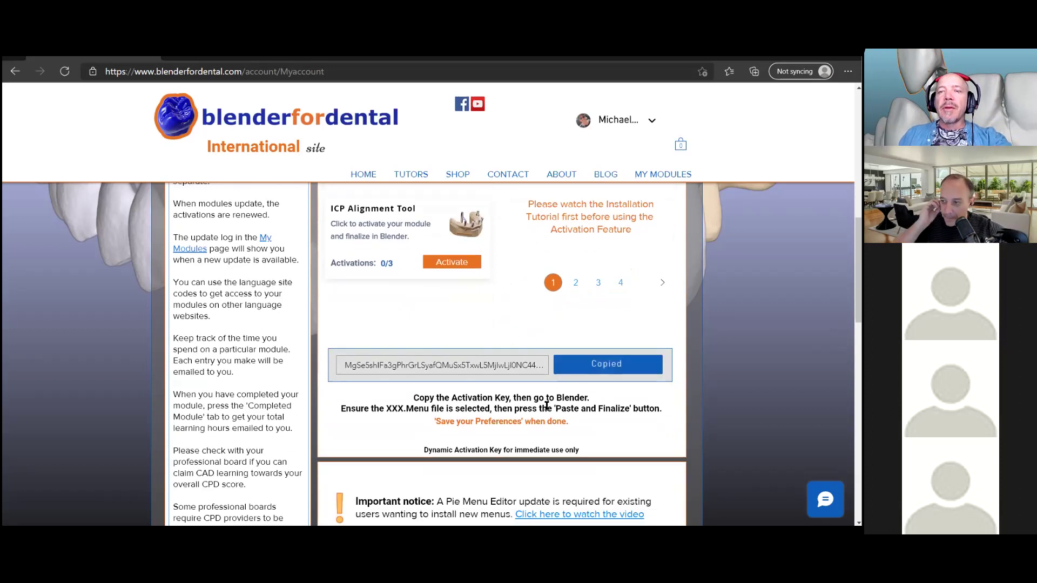
scroll(540, 409, up, 1)
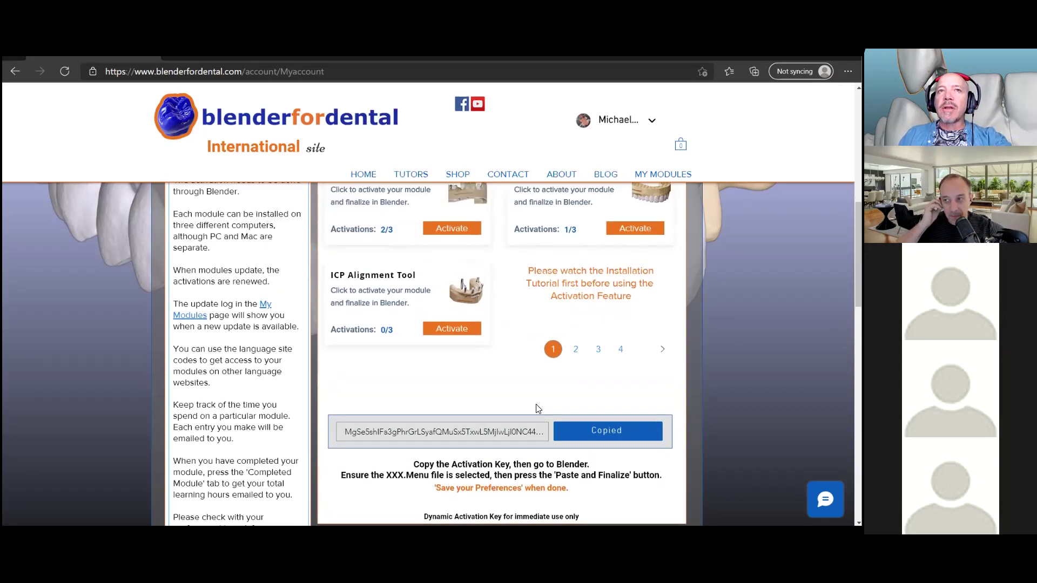
scroll(626, 430, down, 1)
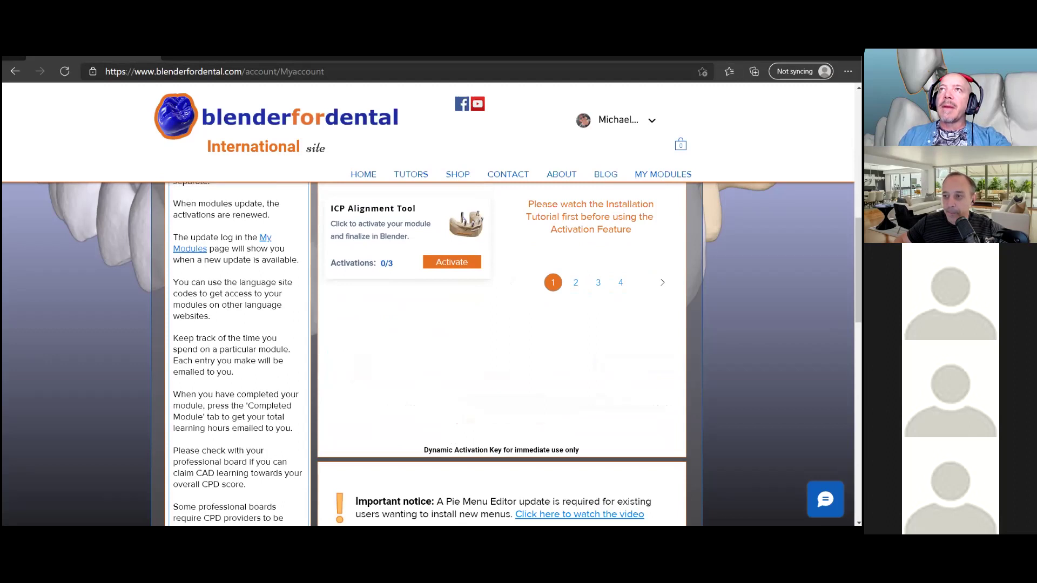
key(F11)
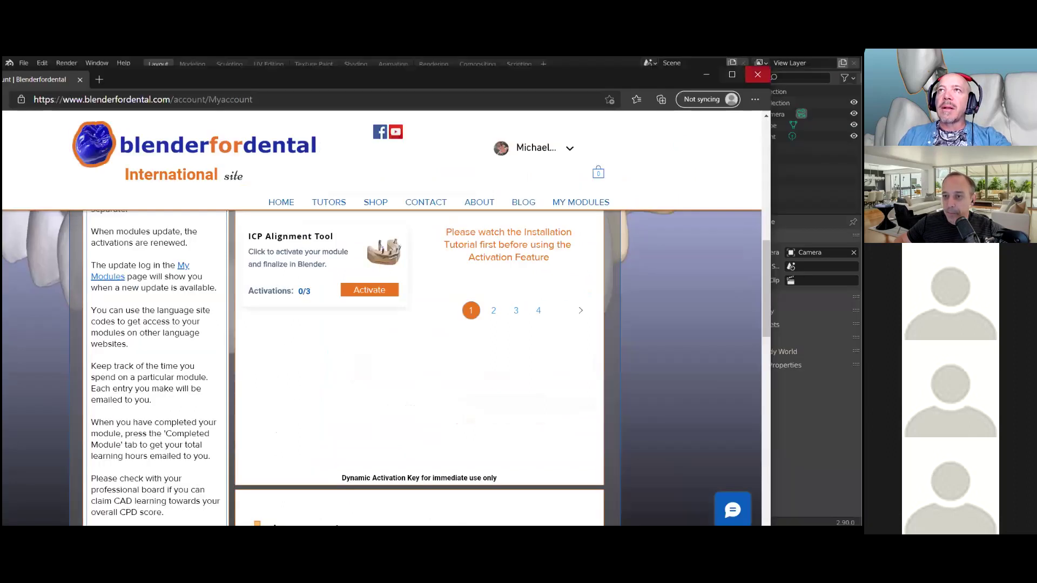
click(758, 74)
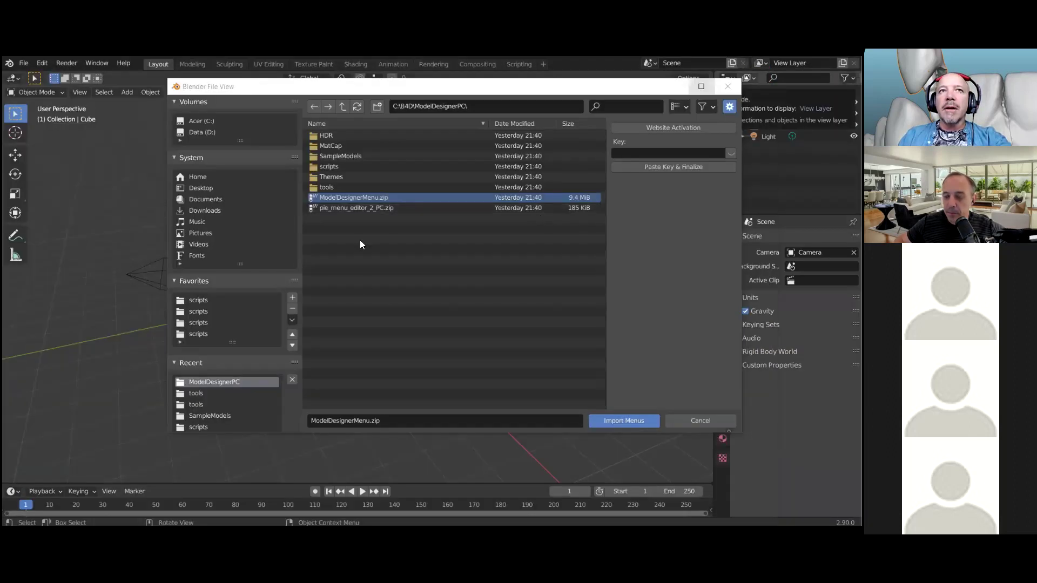
Paste and finalize the activation key for ModelDesignerMenu.zip and import its menus.
click(363, 197)
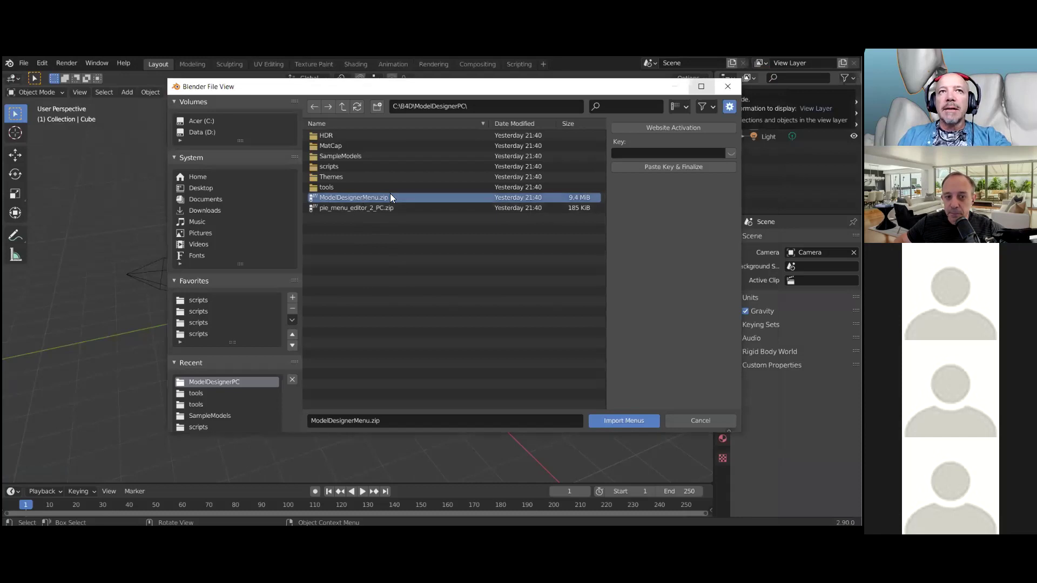
click(667, 166)
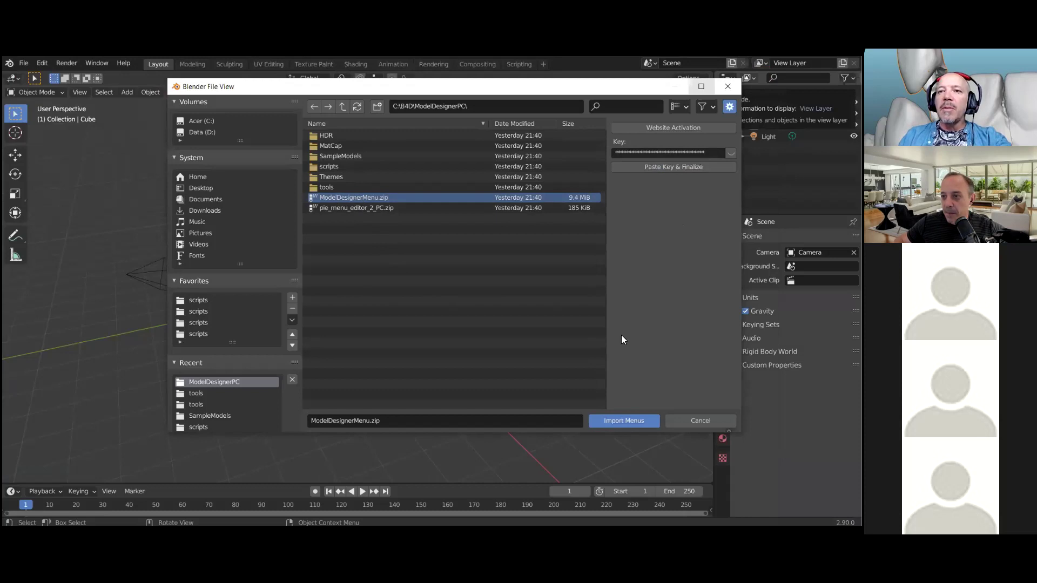
click(625, 422)
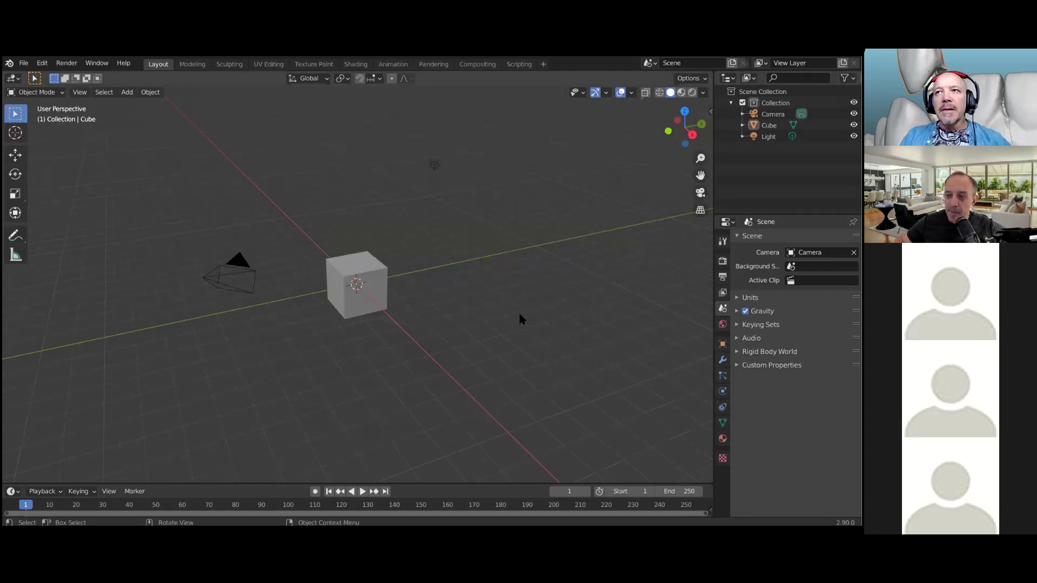
Show the Models tools in the 3D viewport's sidebar and save the Blender preferences.
key(n)
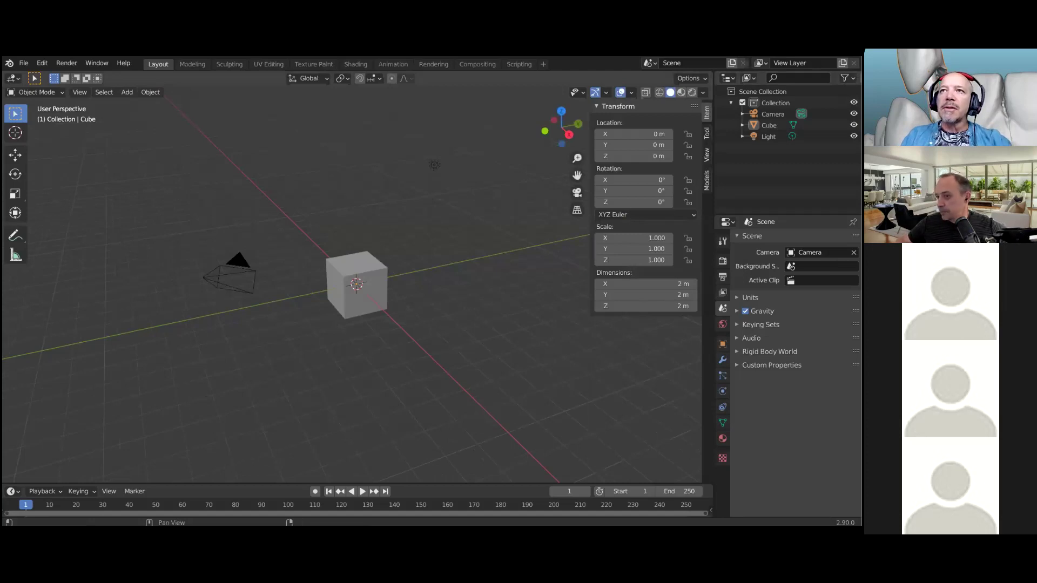
click(707, 180)
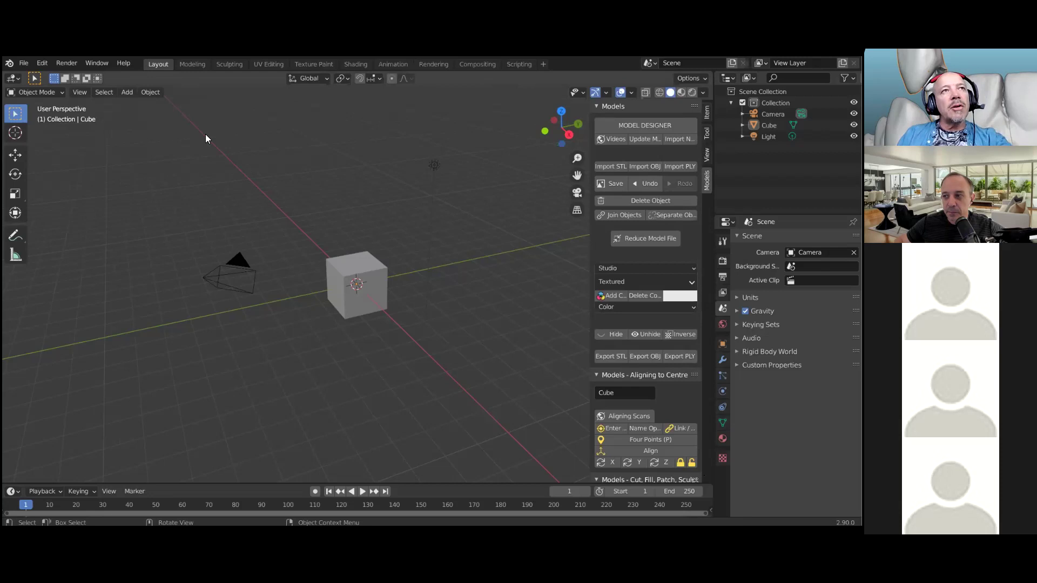
click(42, 65)
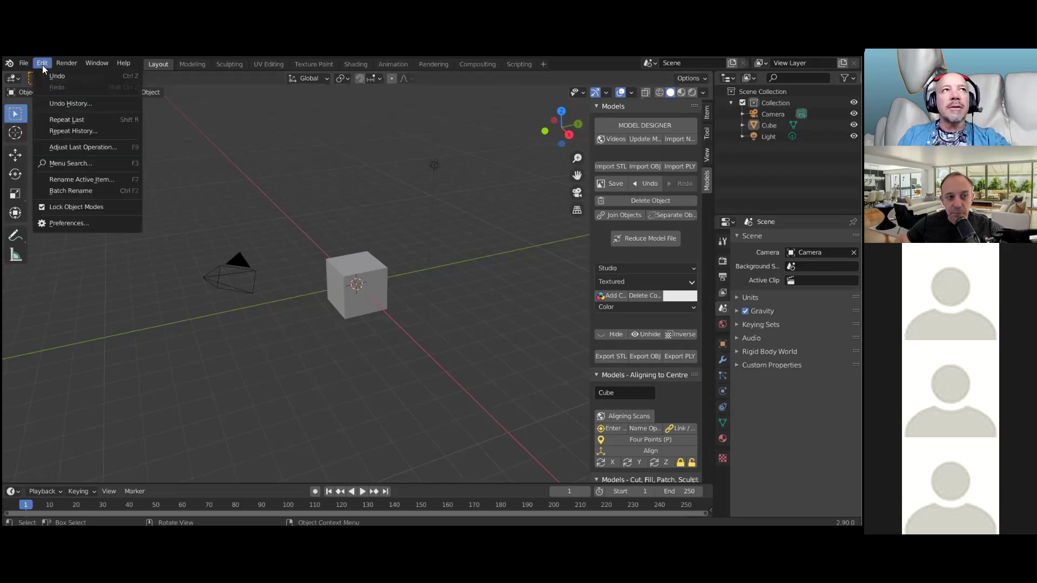
click(66, 223)
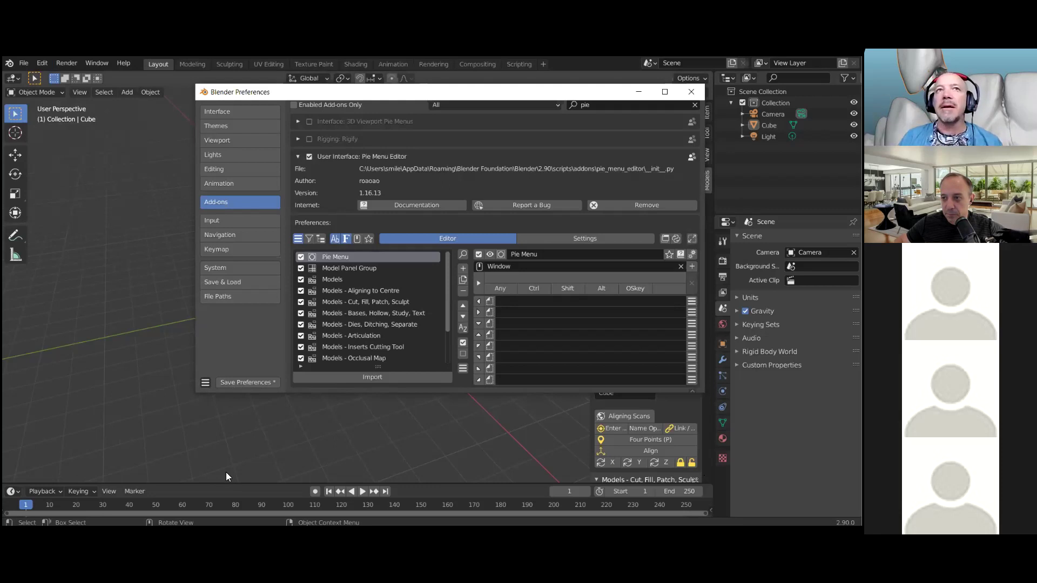
click(239, 382)
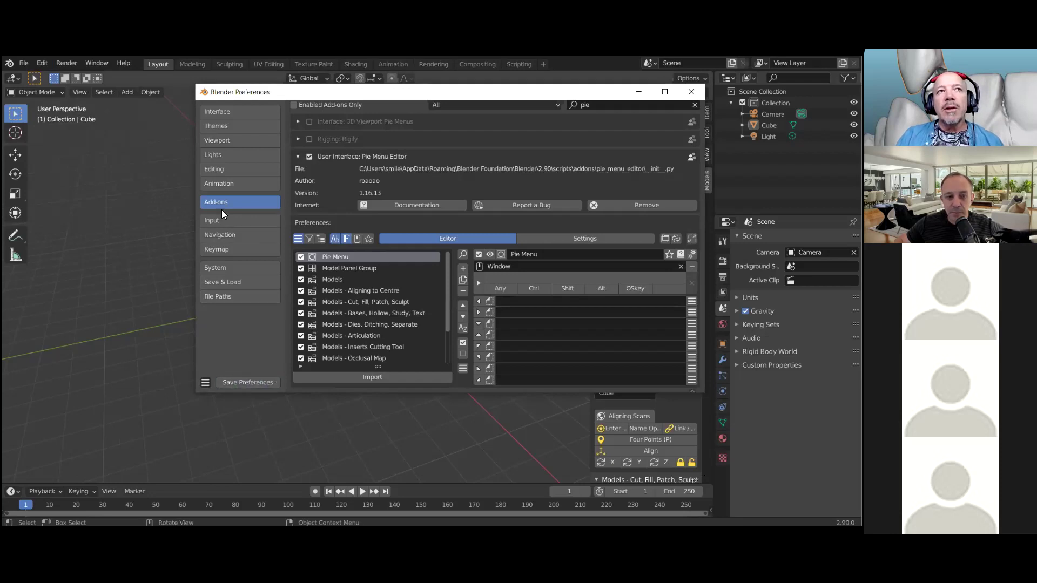
Search the add-ons for "bool" and enable Object: Bool Tool.
scroll(621, 164, up, 2)
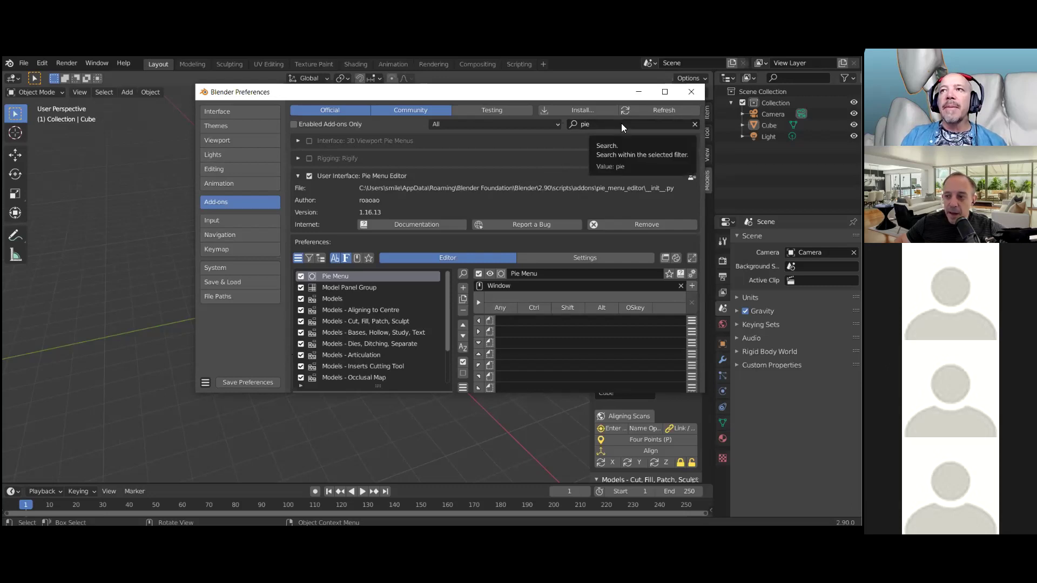
click(594, 125)
text(bool)
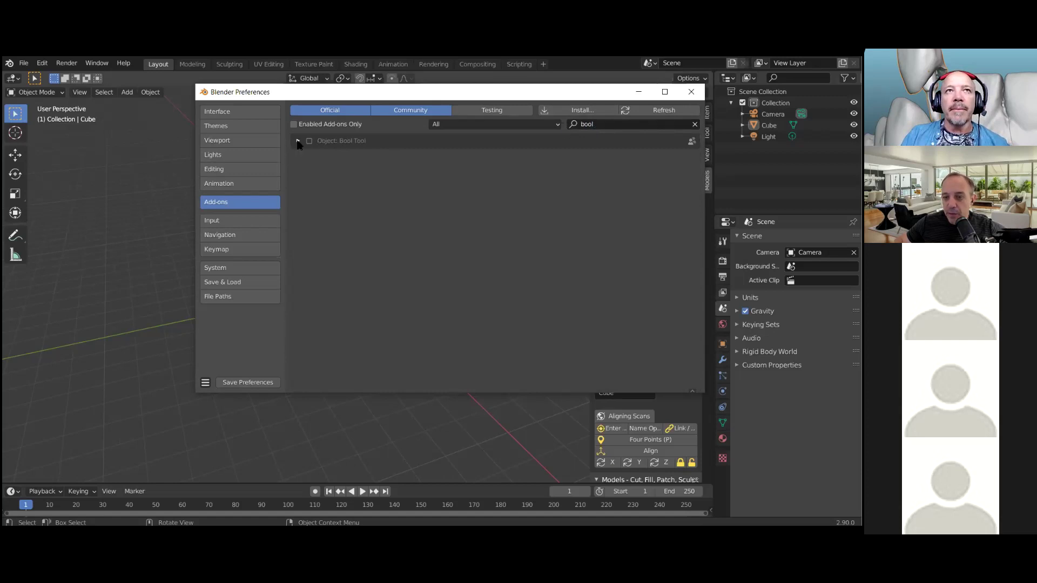
click(308, 140)
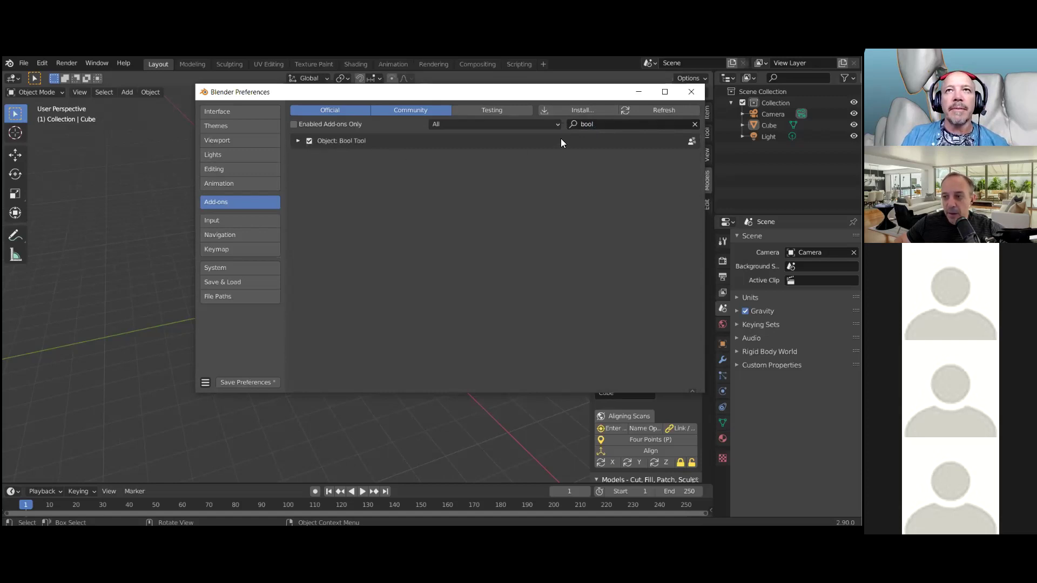
Search the add-ons for "loop" and enable Mesh: LoopTools.
click(602, 125)
text(loop)
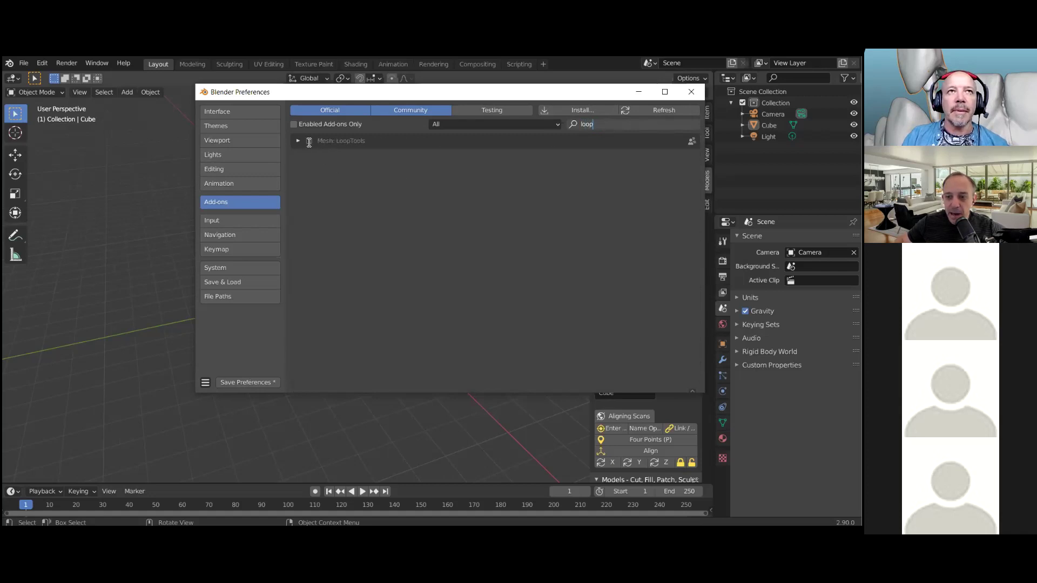
click(309, 142)
click(309, 141)
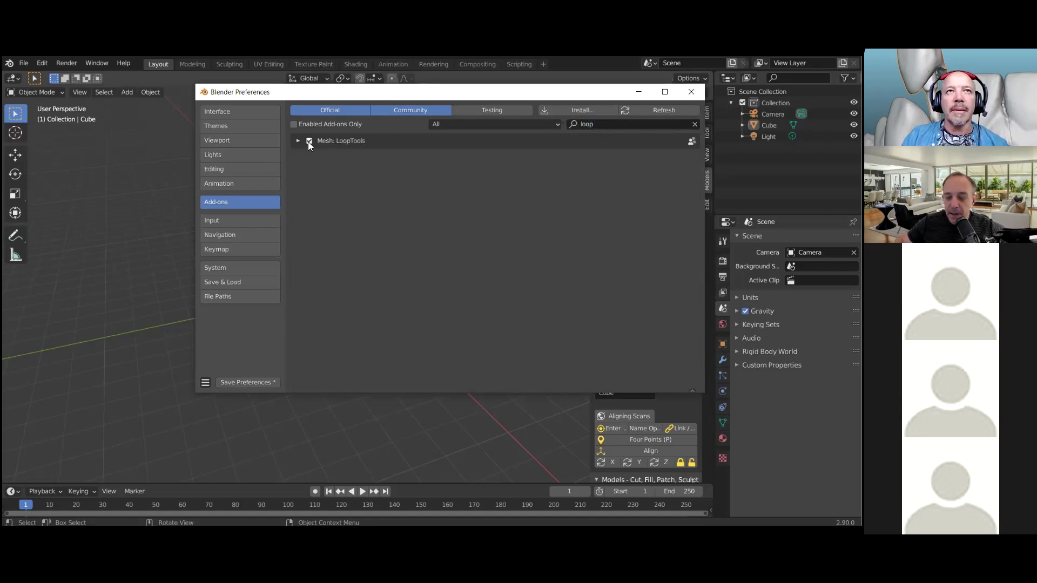
Search the add-ons for "obj" to check the Wavefront OBJ format add-on, and save and close the preferences.
click(611, 125)
text(obj)
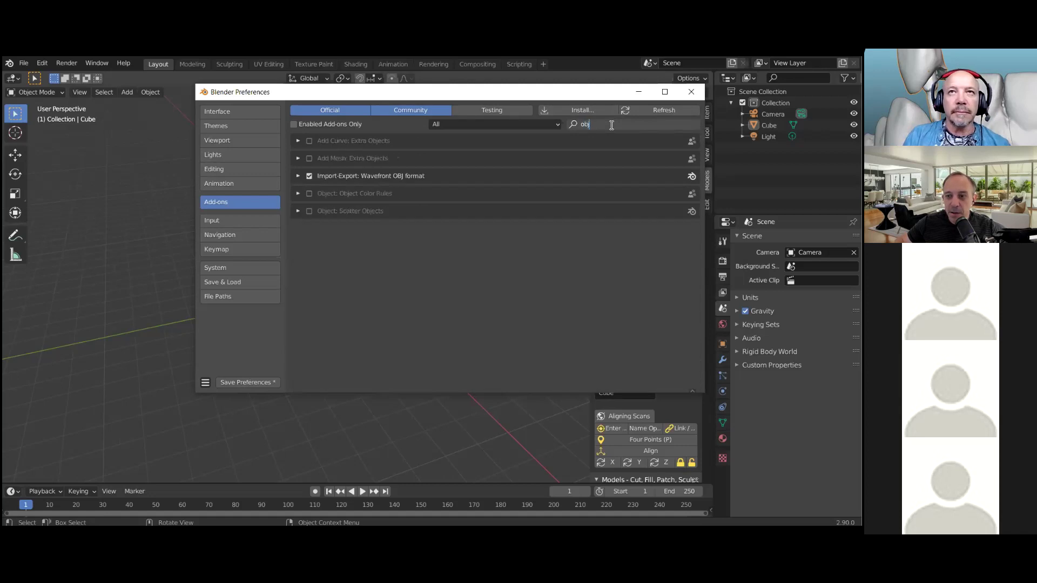
click(308, 140)
click(309, 141)
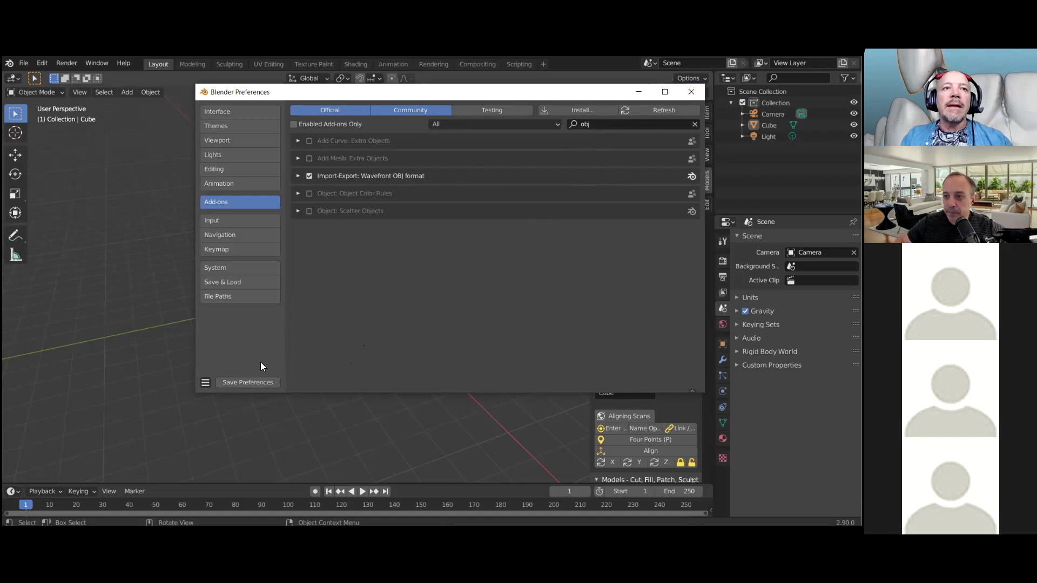
click(692, 91)
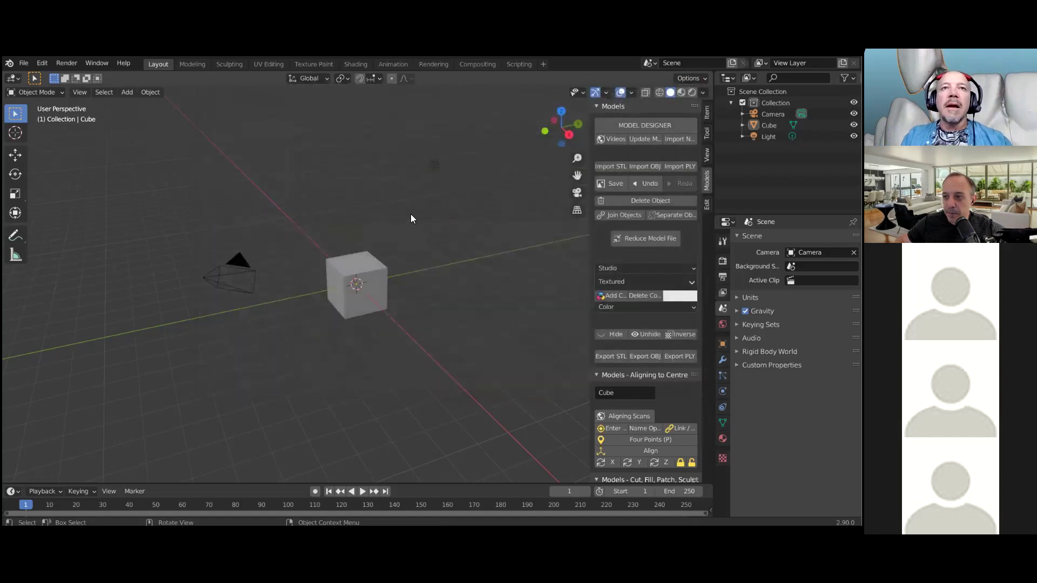
Open b4d.blend from C:\B4D\ModelDesignerPC, discarding the changes to the untitled scene.
click(25, 63)
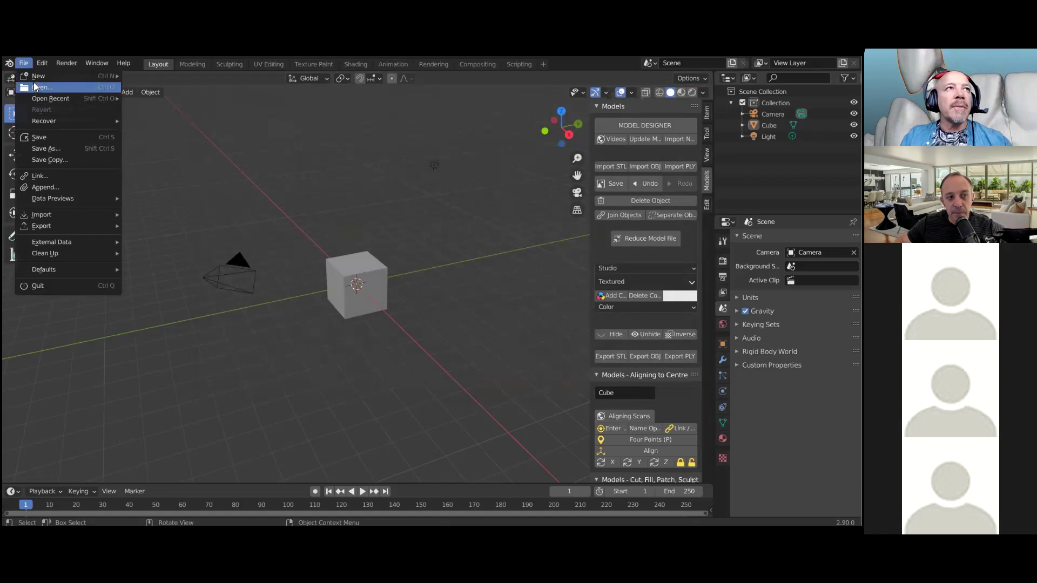
click(61, 92)
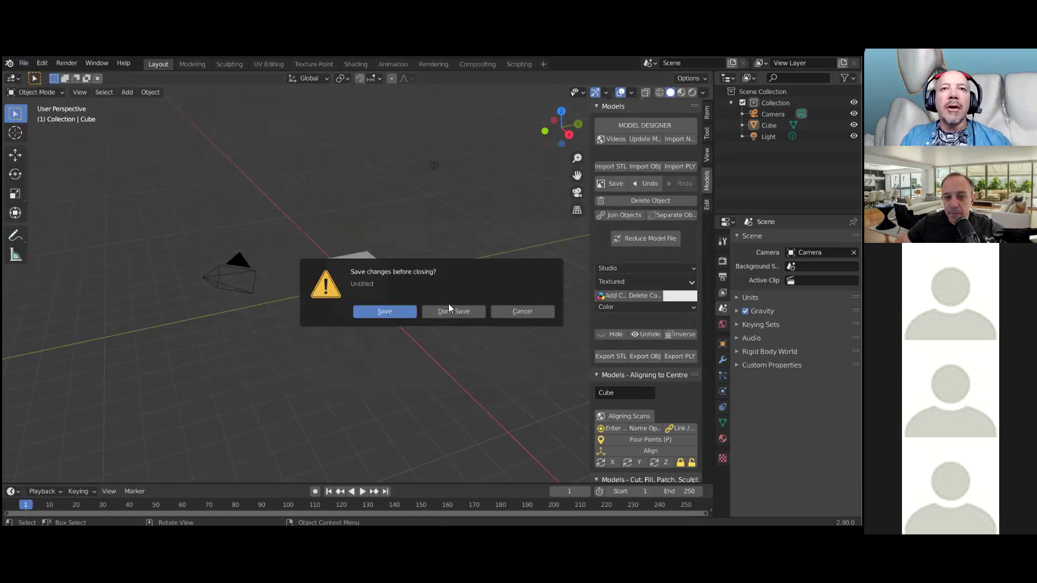
click(470, 312)
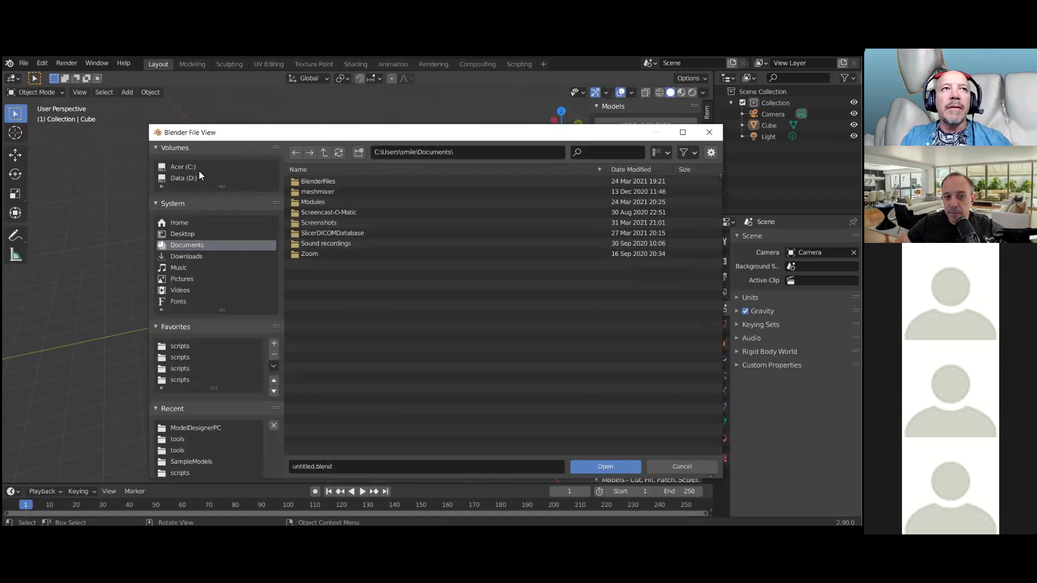
click(183, 167)
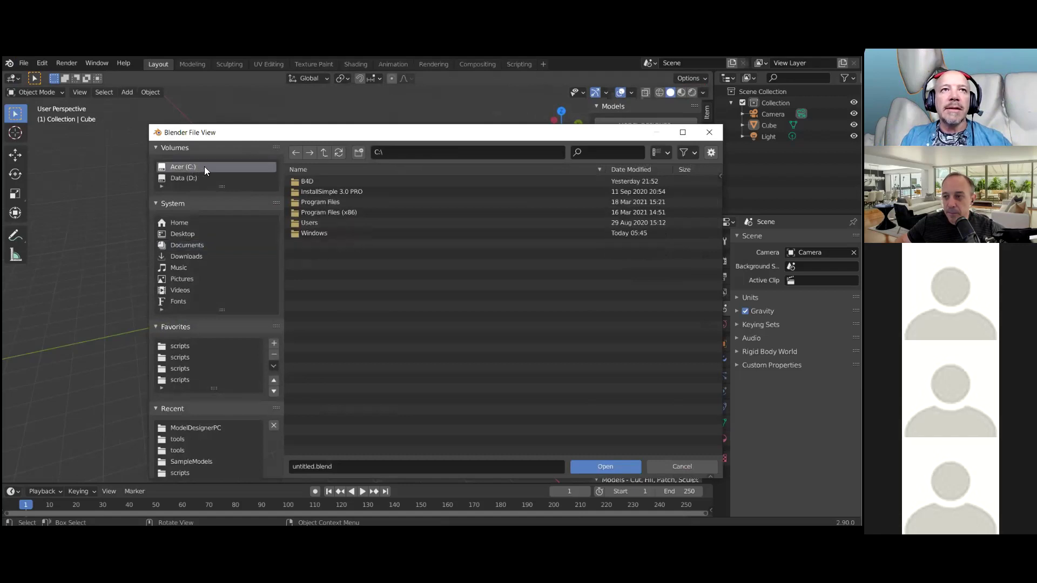
click(308, 182)
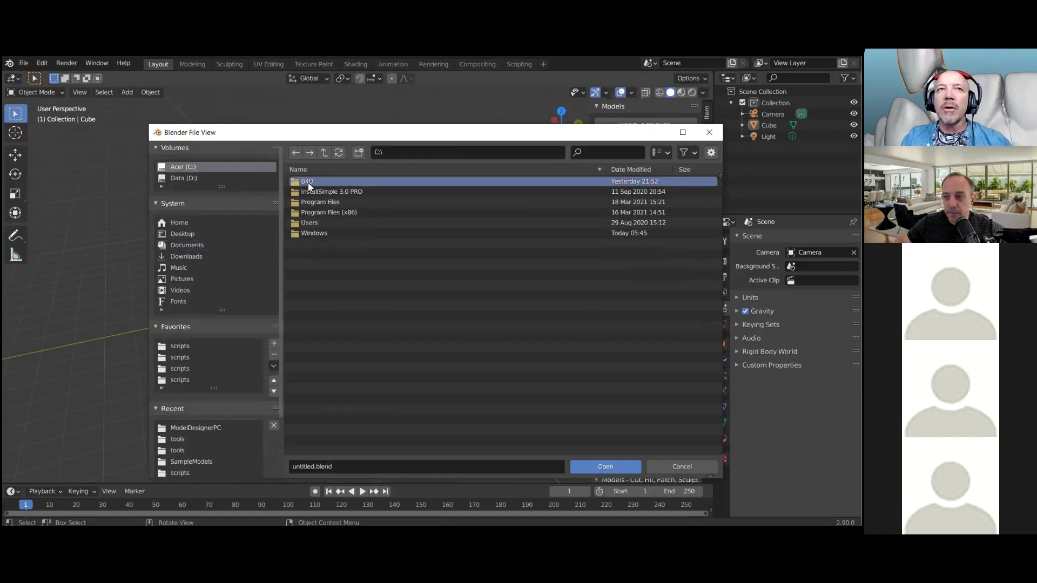
double_click(307, 182)
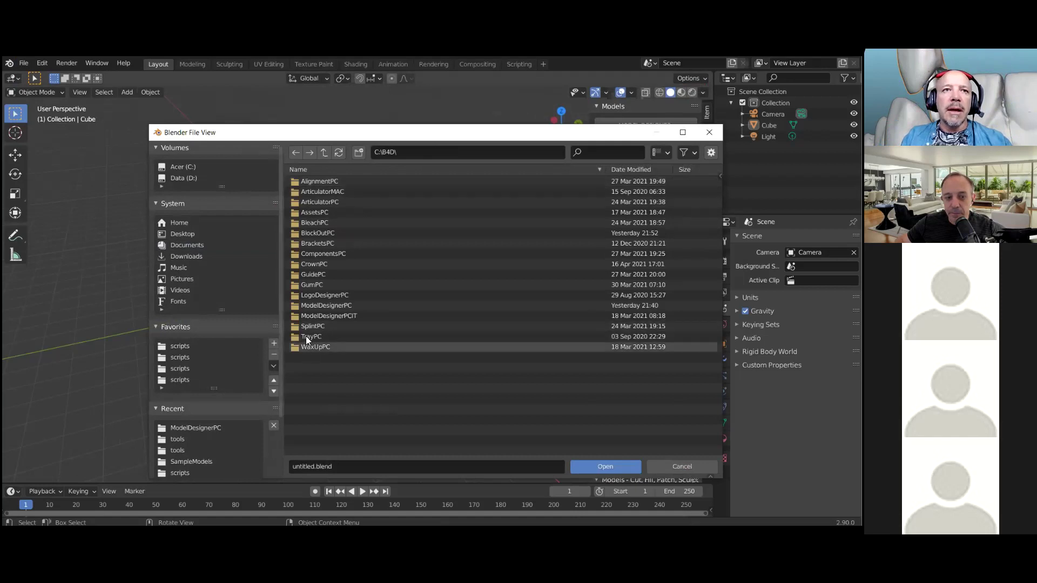
double_click(341, 305)
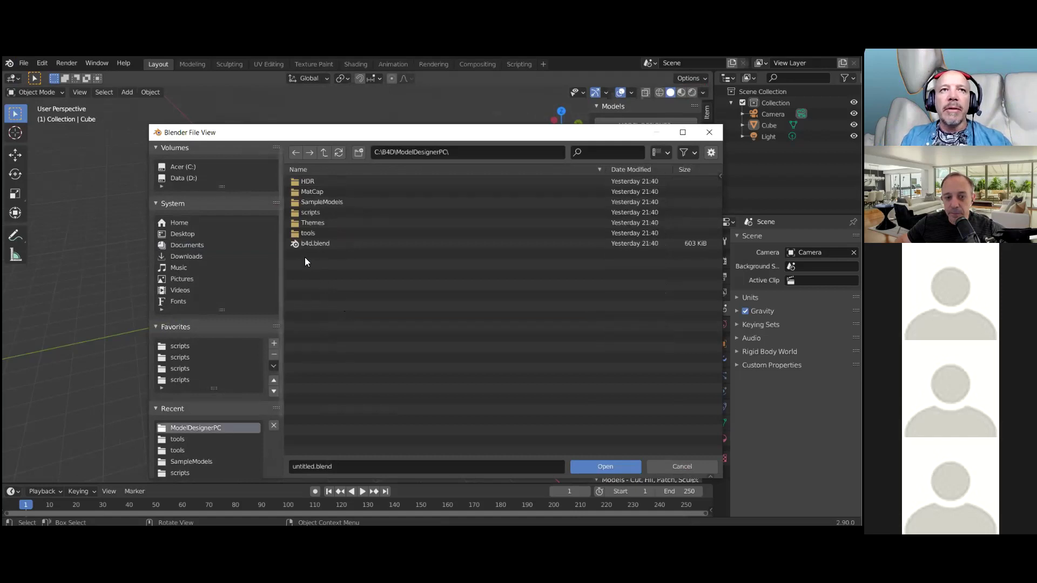
double_click(319, 246)
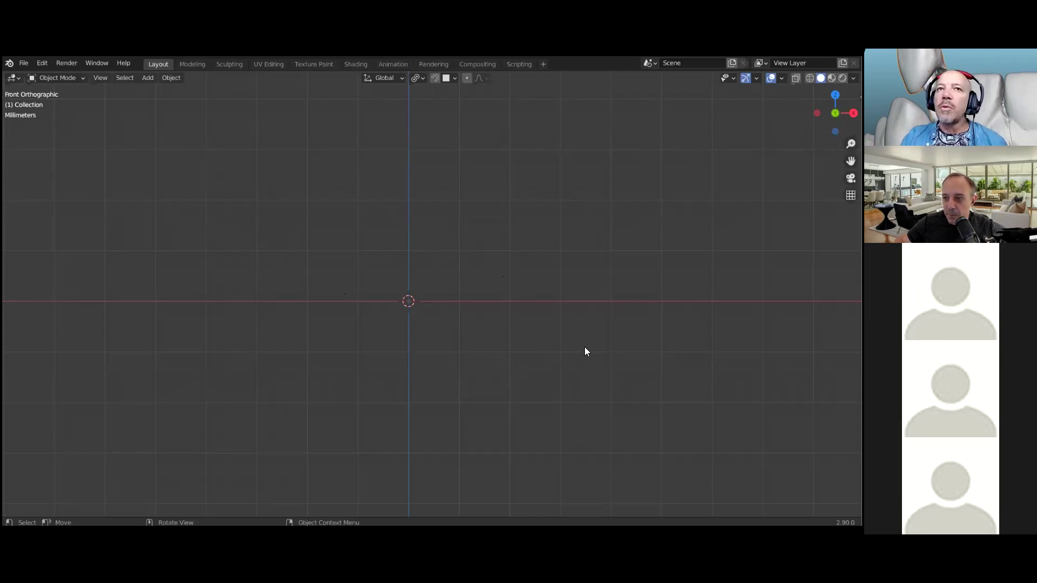
click(25, 62)
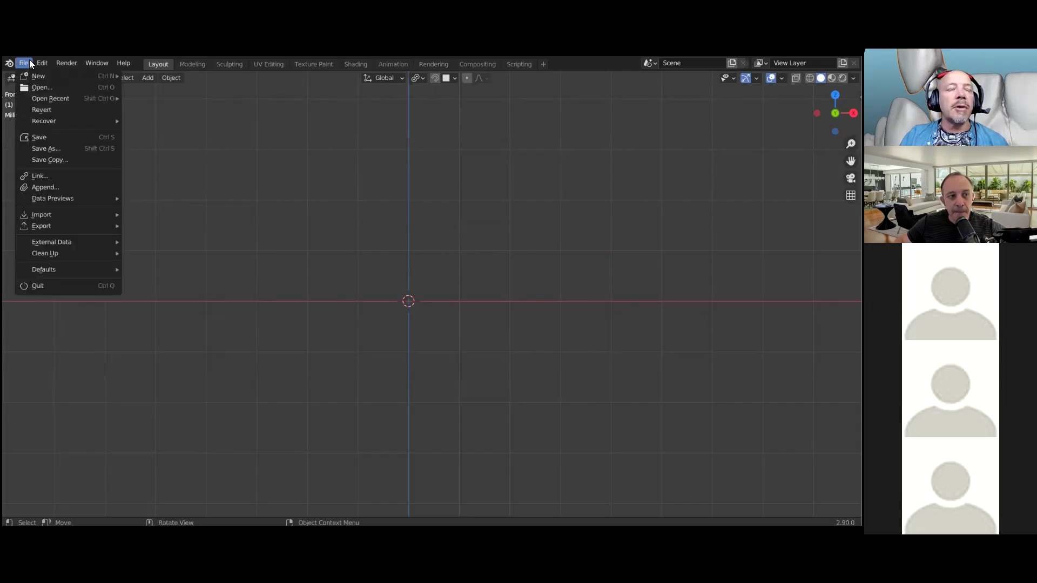
click(51, 148)
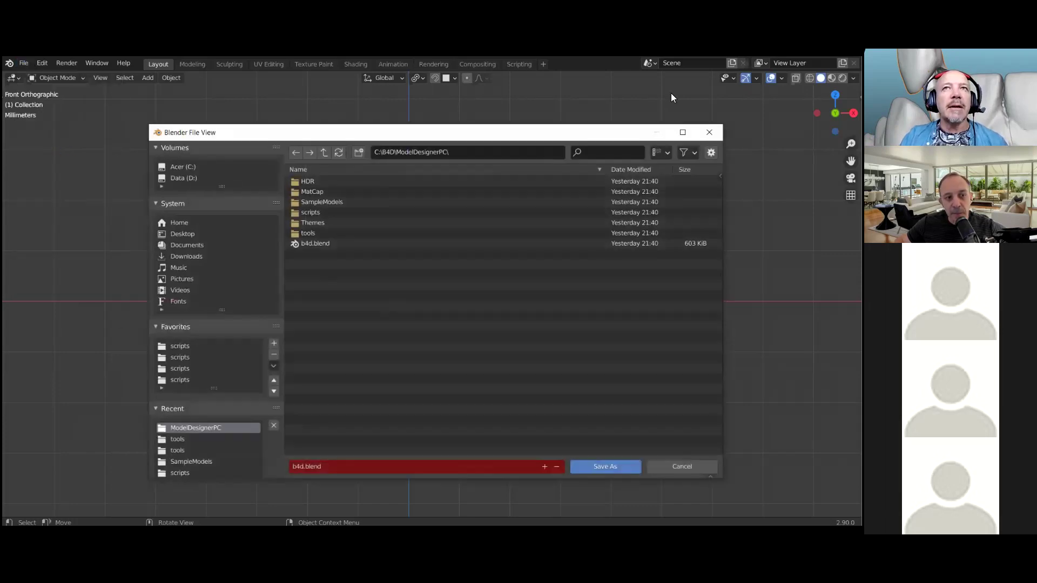
key(Escape)
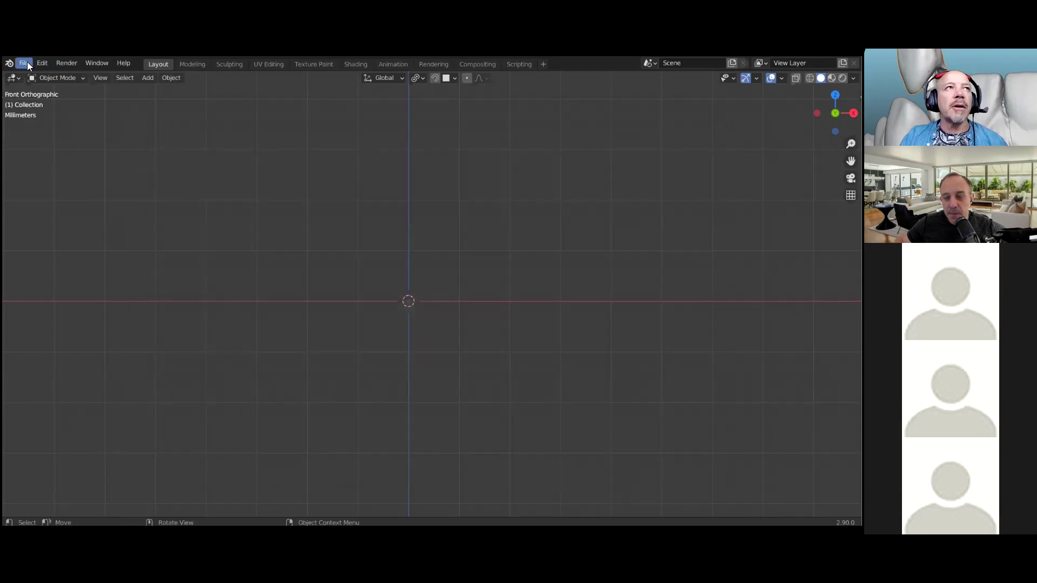
Save the opened b4d scene as Blender's default startup file.
click(27, 65)
mouse_move(46, 271)
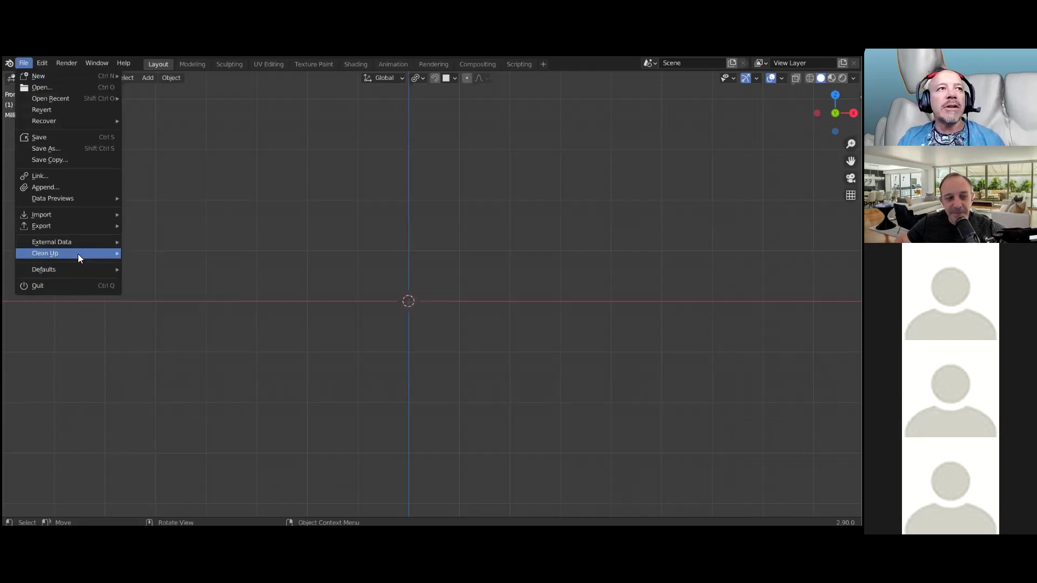
mouse_move(81, 270)
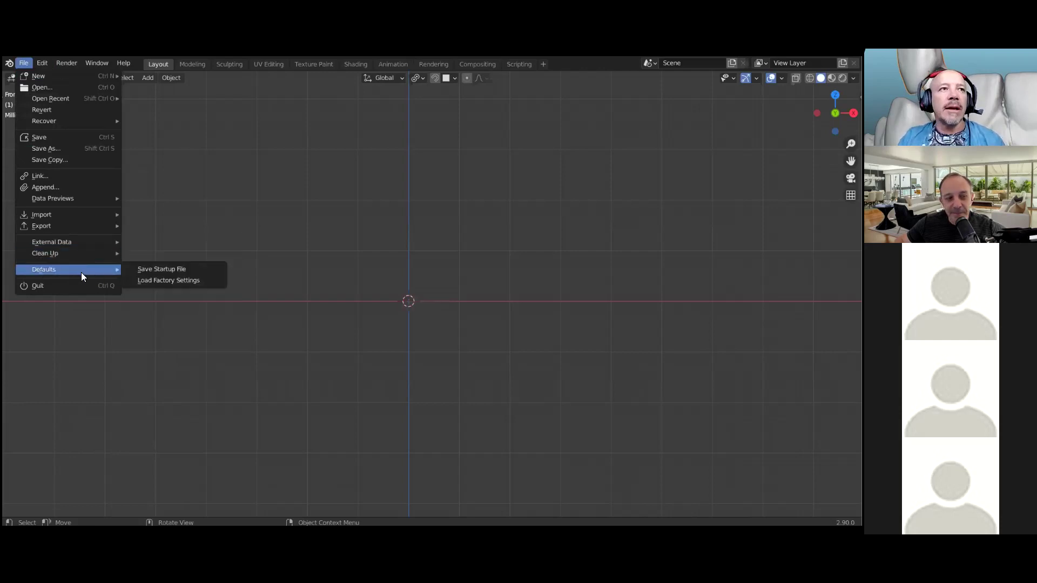
click(161, 270)
click(130, 270)
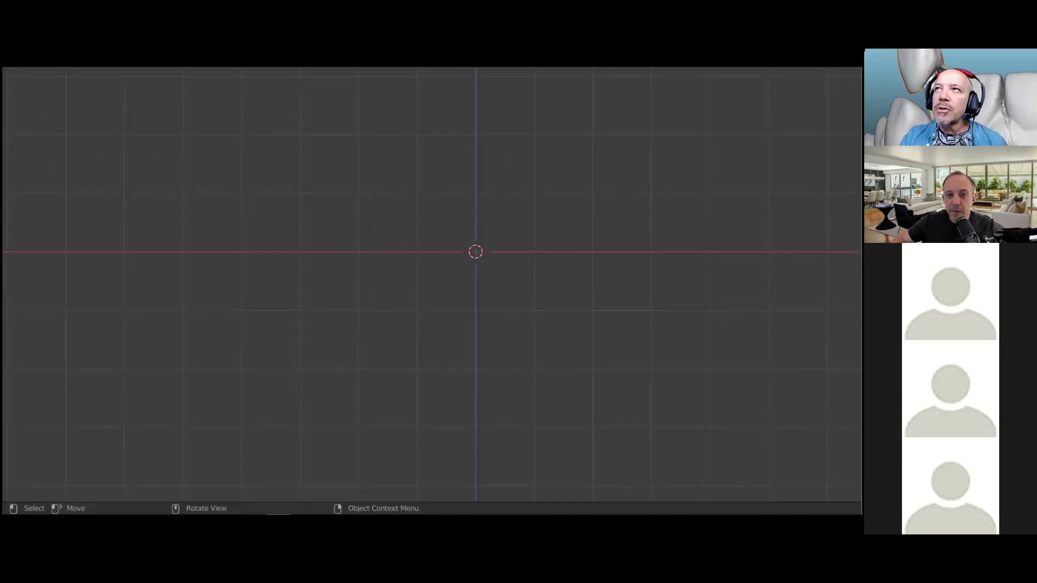
Quit Blender without saving the changes to b4d and switch to the Blender window containing the dental scans.
key(ctrl+q)
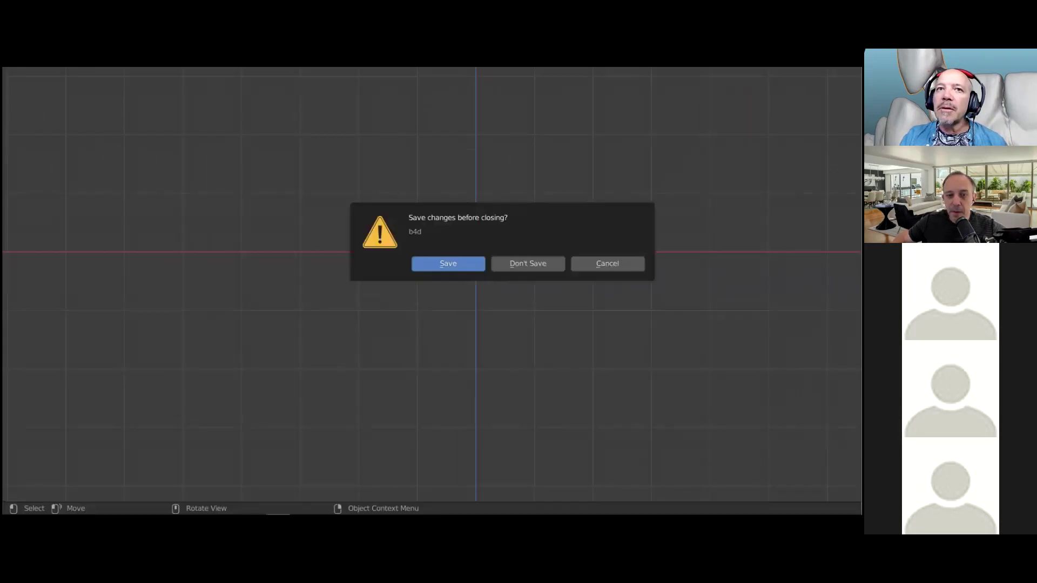
click(526, 263)
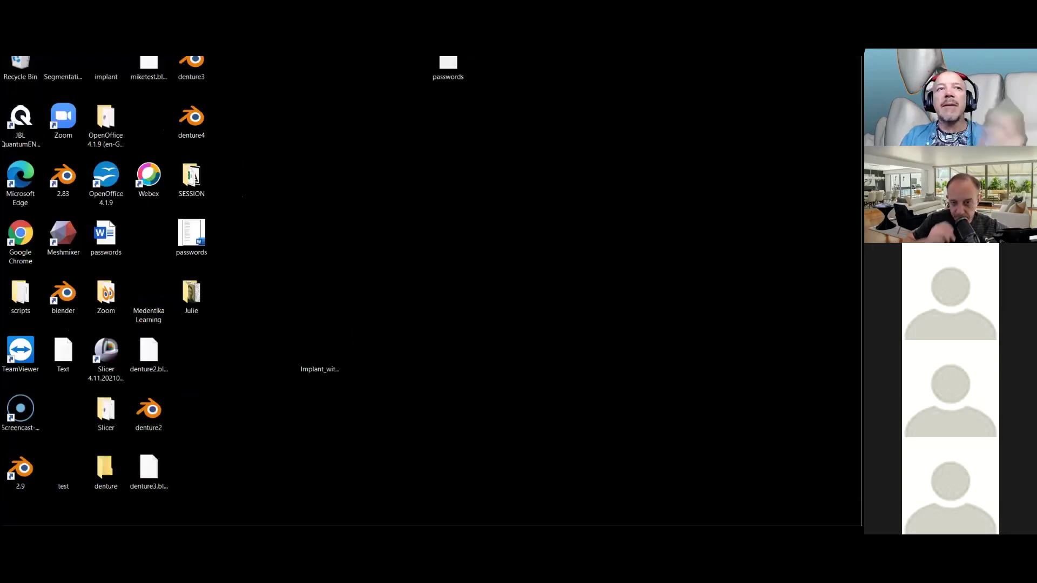
mouse_move(197, 521)
click(191, 486)
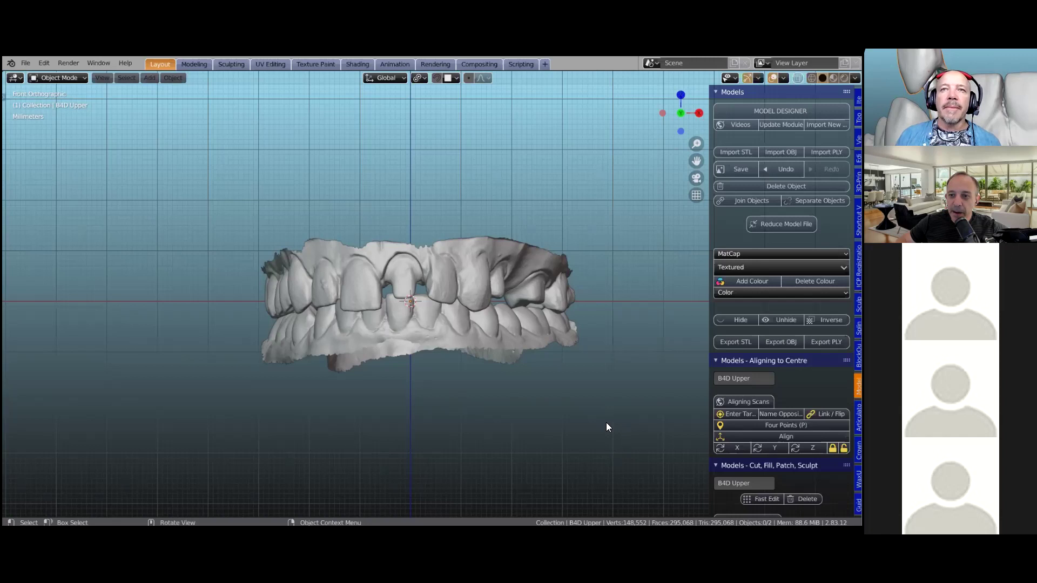
Examine the module update log on the blenderfordental.com updates page in the browser, and minimize the browser to return to Blender.
key(shift)
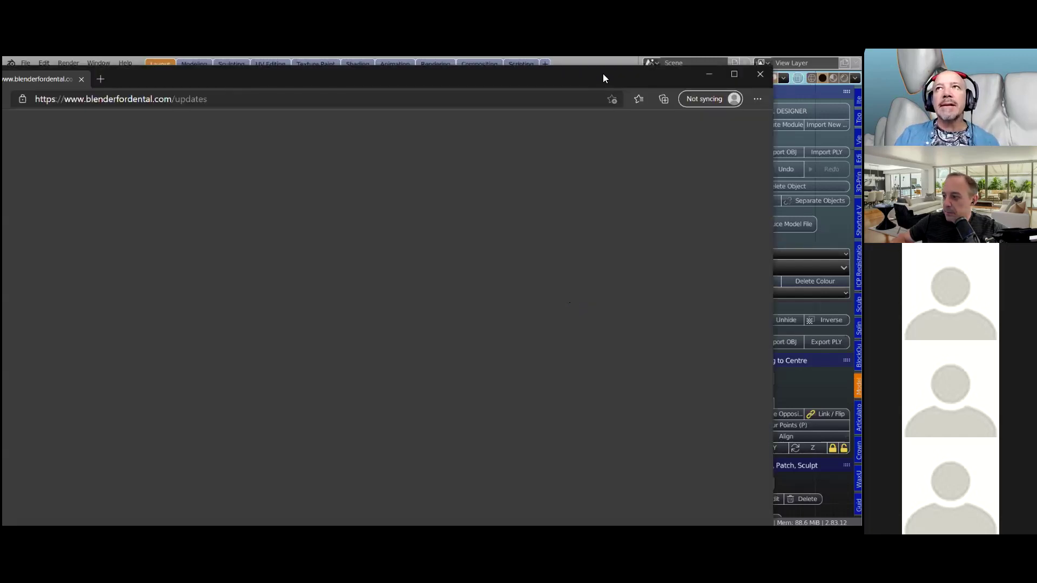
drag(602, 73, 659, 67)
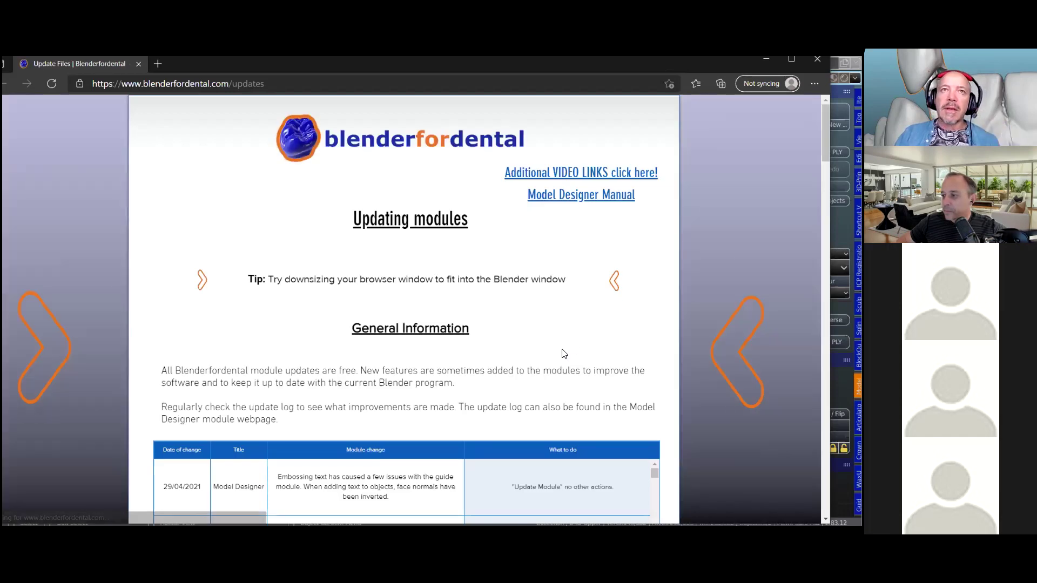
scroll(561, 356, down, 1)
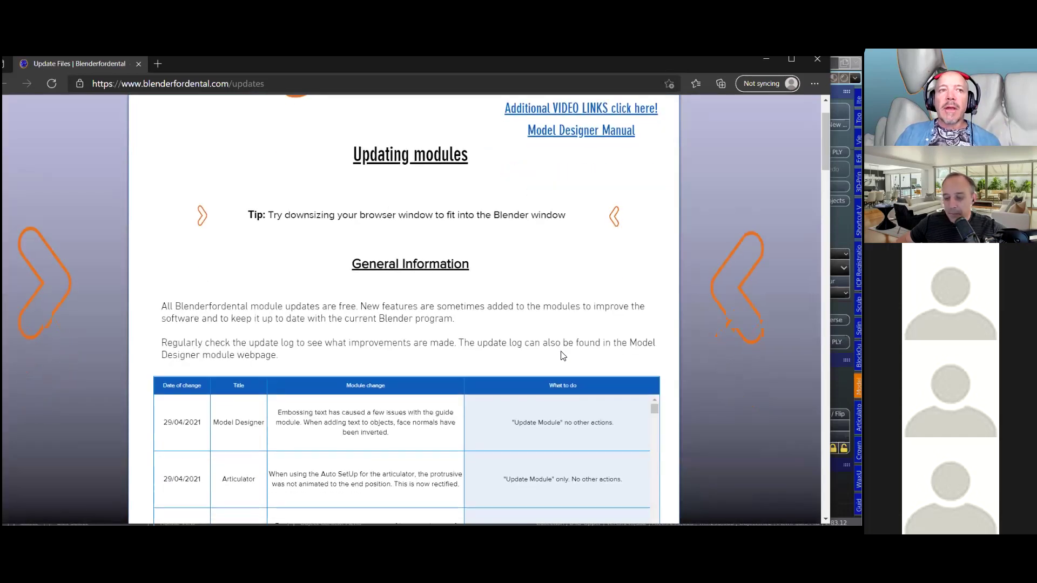
scroll(396, 352, up, 1)
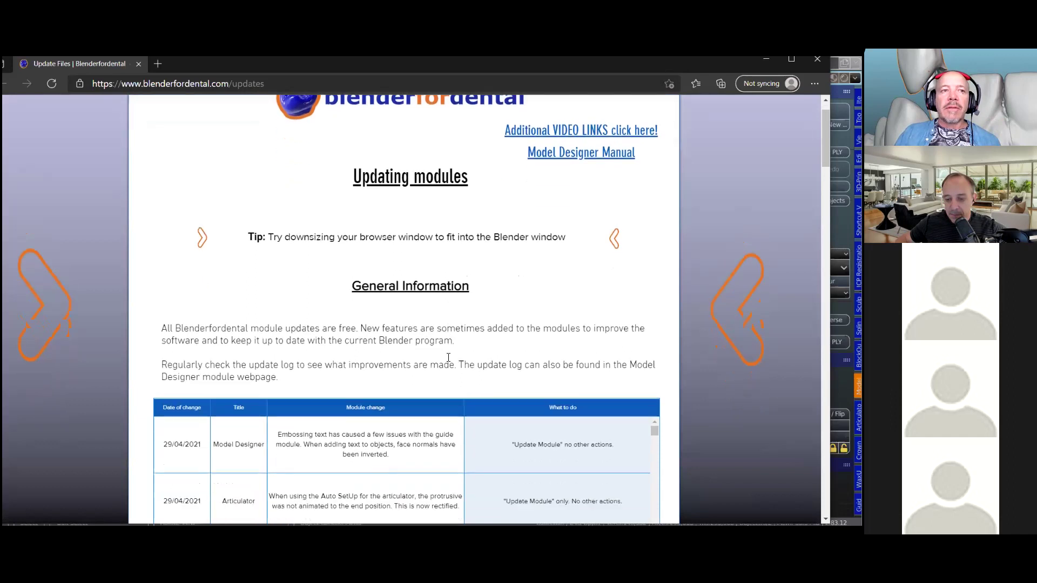
scroll(449, 363, down, 3)
scroll(442, 367, up, 1)
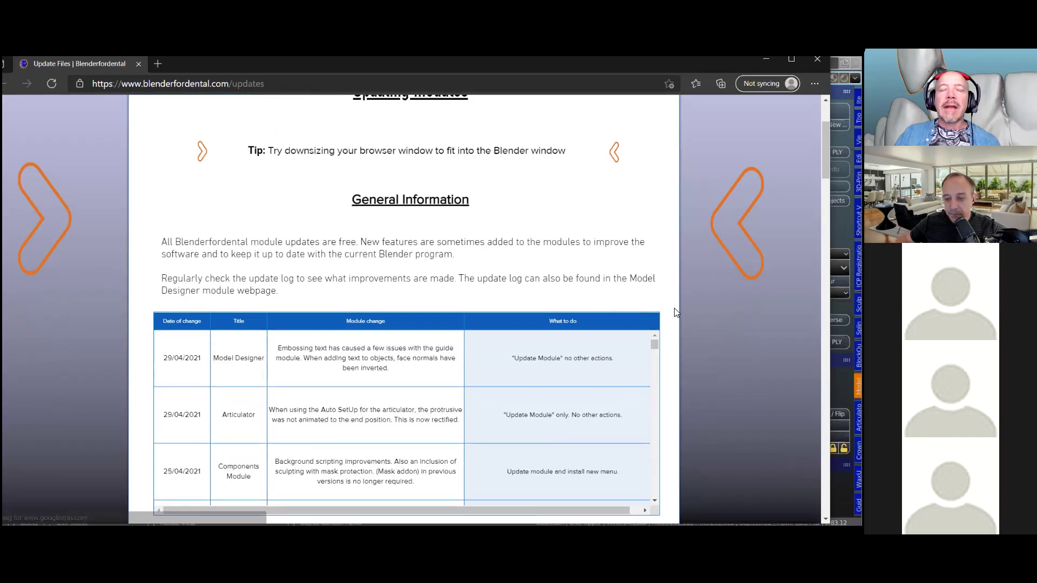
scroll(670, 312, down, 2)
scroll(539, 298, up, 4)
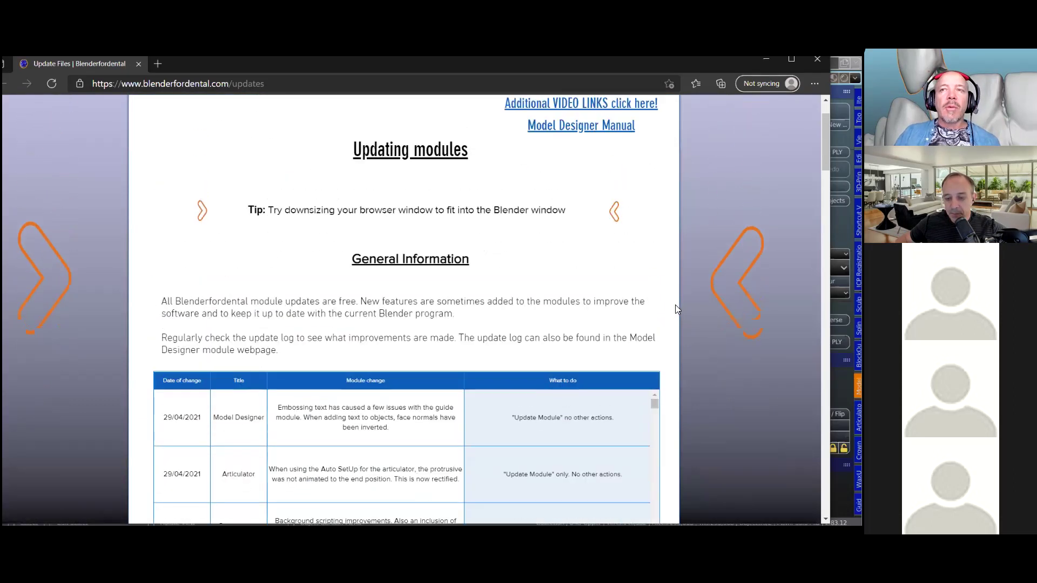
scroll(490, 303, down, 2)
scroll(486, 301, down, 2)
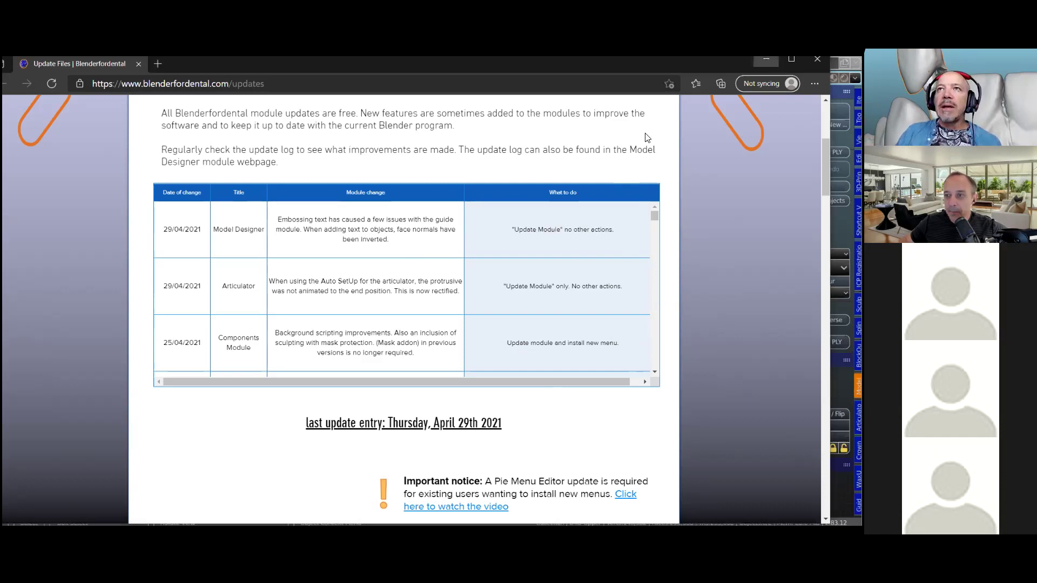
click(766, 60)
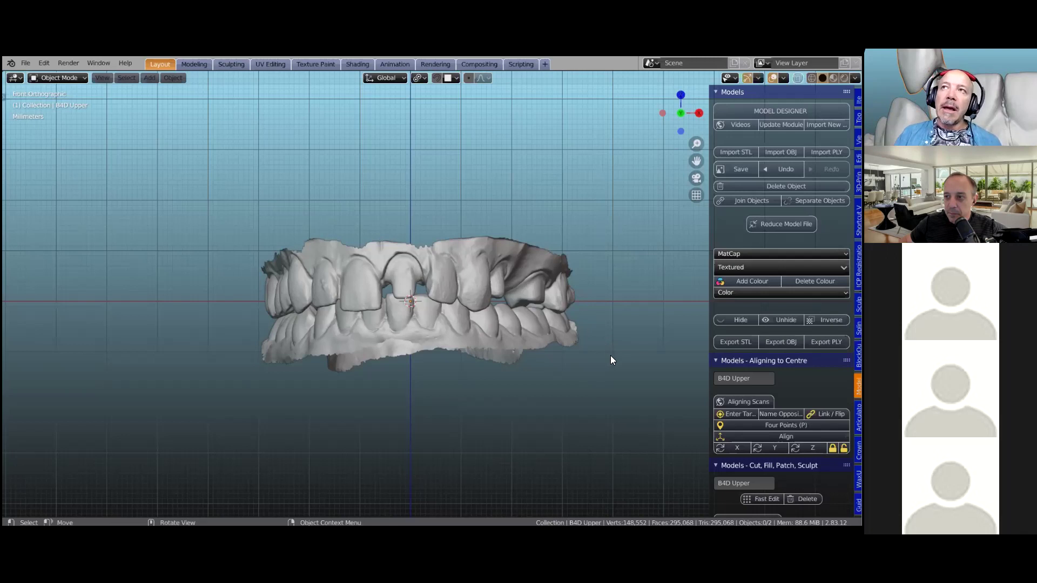
Widen the 3D viewport's sidebar so that the Models tool labels fit in full.
drag(697, 161, 697, 161)
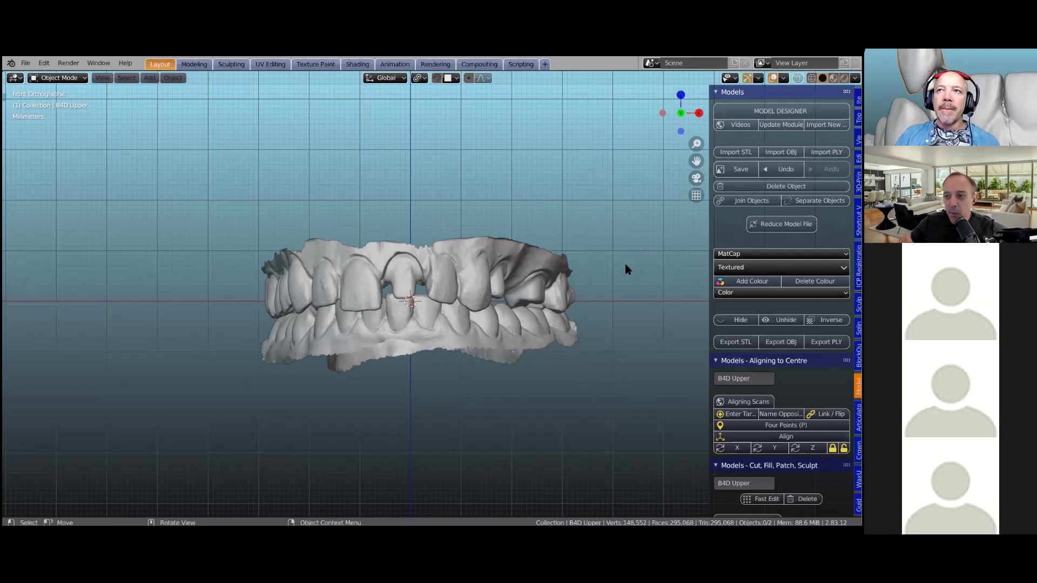
drag(709, 232, 650, 257)
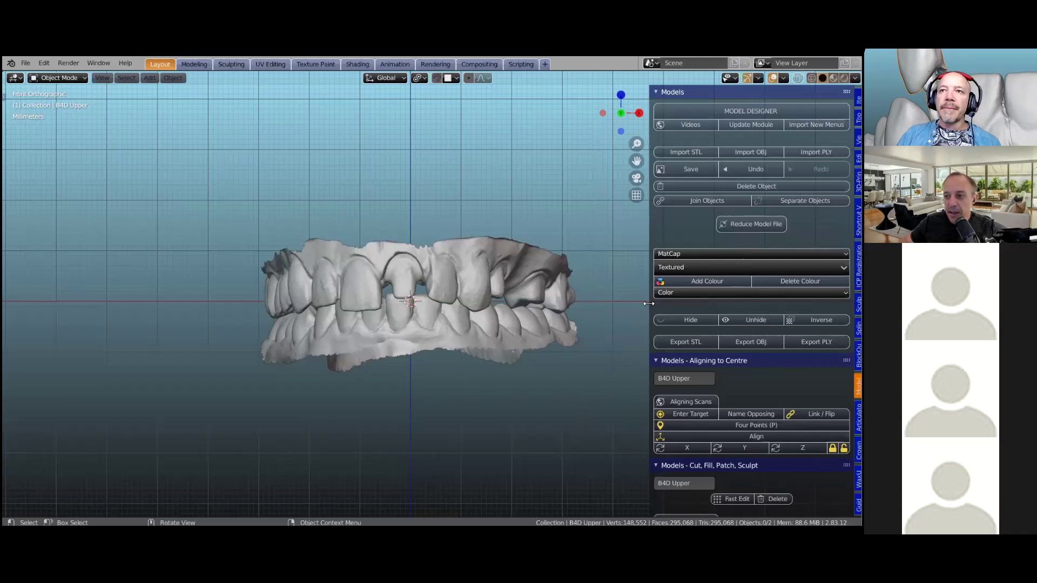
drag(650, 304, 664, 303)
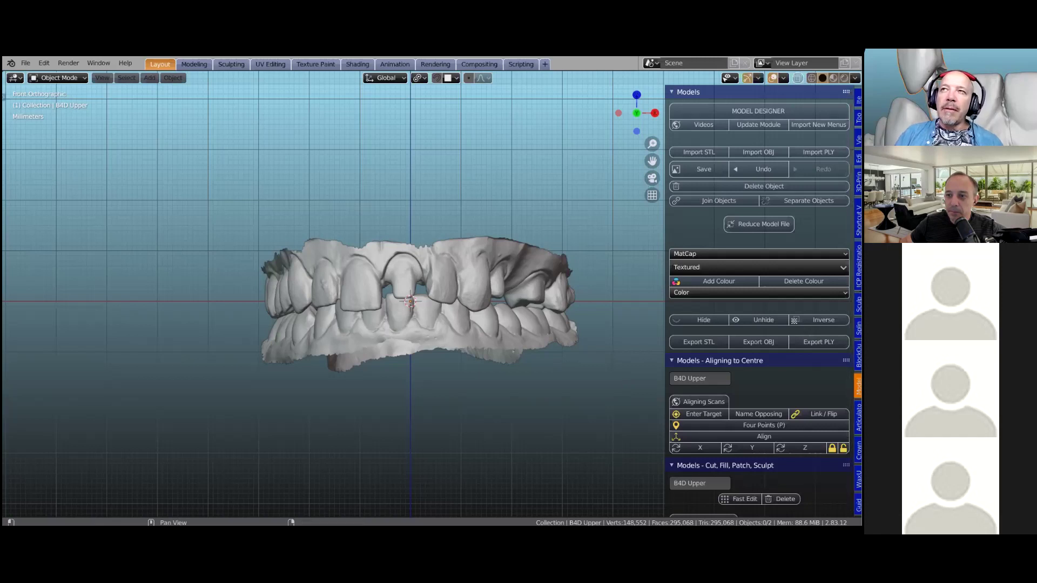
Locate ModelDesignerMenu.zip in C:\B4D\ModelDesignerPC for the new menu import, and close the file browser without importing it.
click(818, 125)
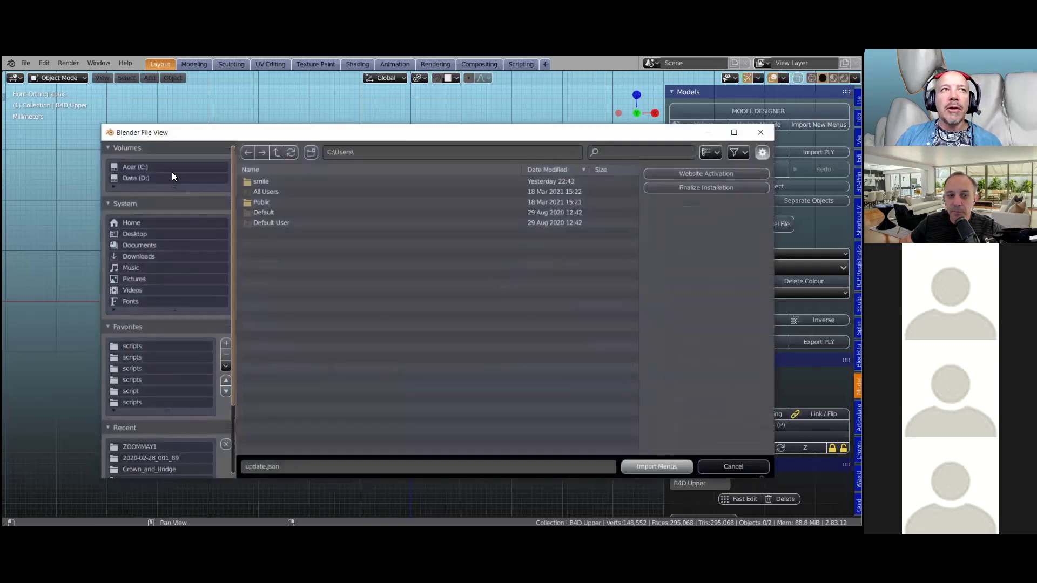
click(173, 169)
double_click(265, 190)
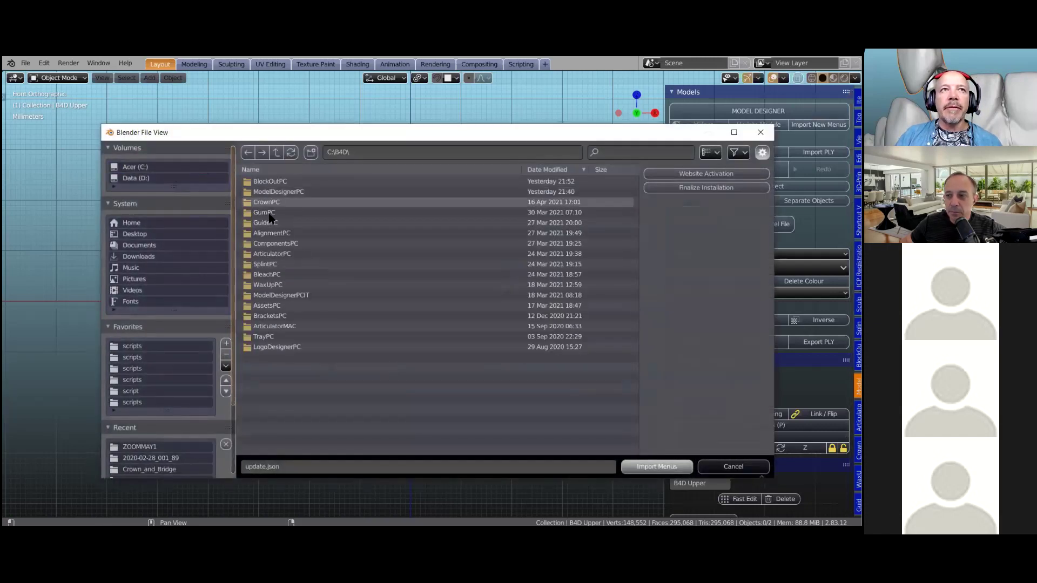
double_click(289, 192)
click(281, 243)
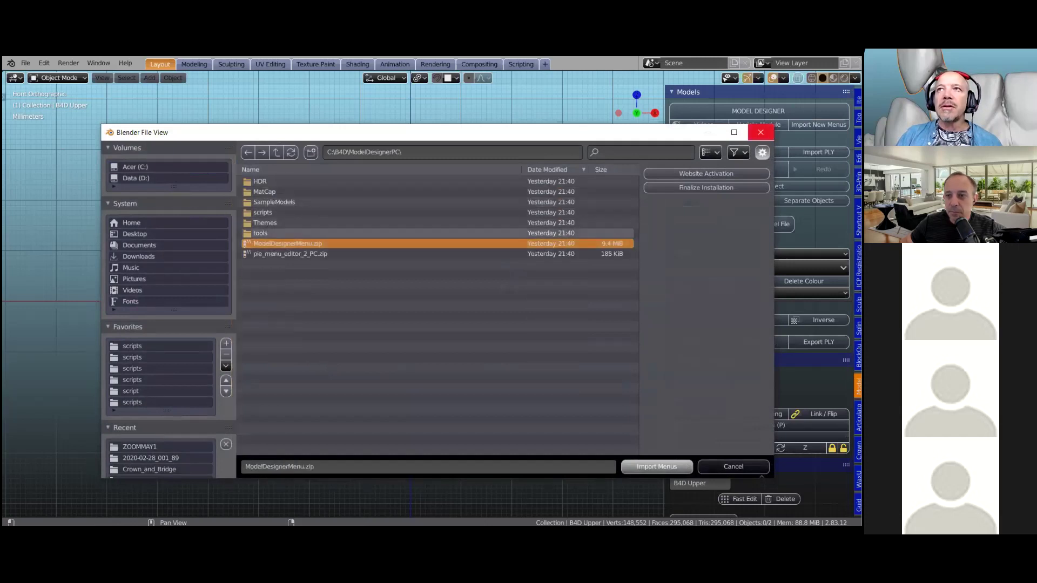
click(760, 132)
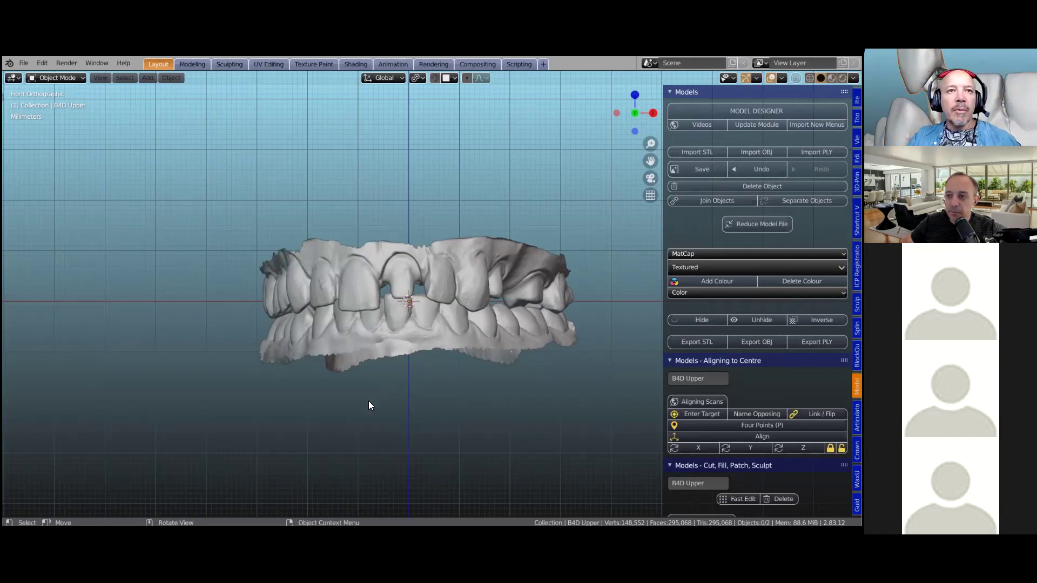
Show the 3D viewport's toolbar, and toggle its sidebar off and back on several times.
key(t)
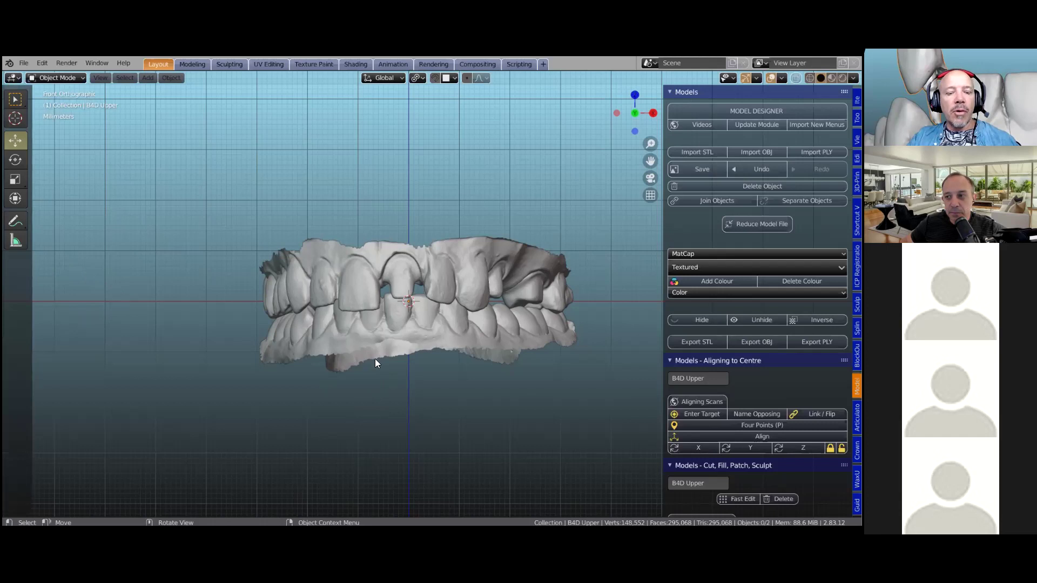
key(n)
key(n)
key(n)
key(n)
key(n)
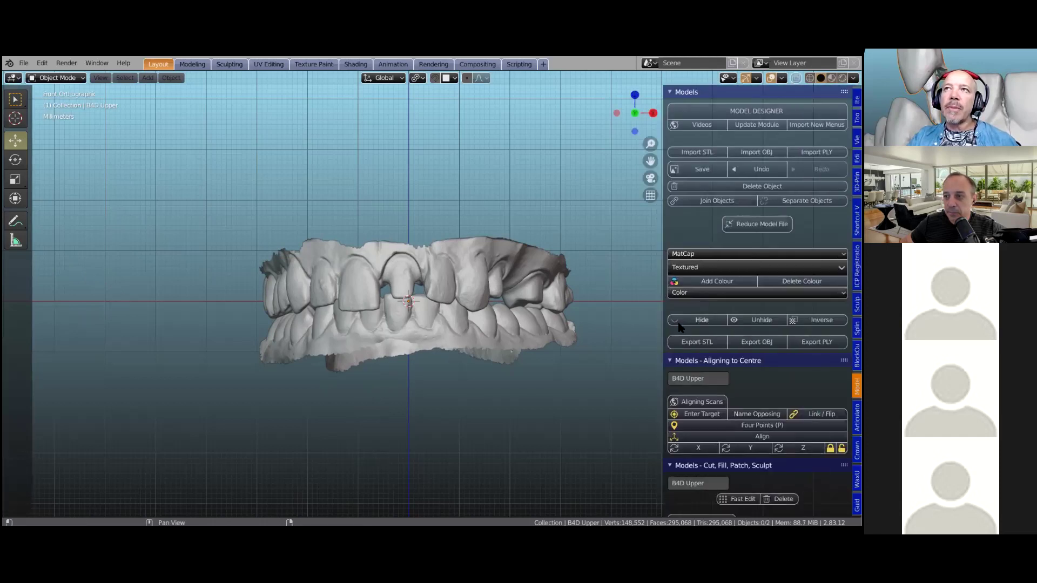
key(n)
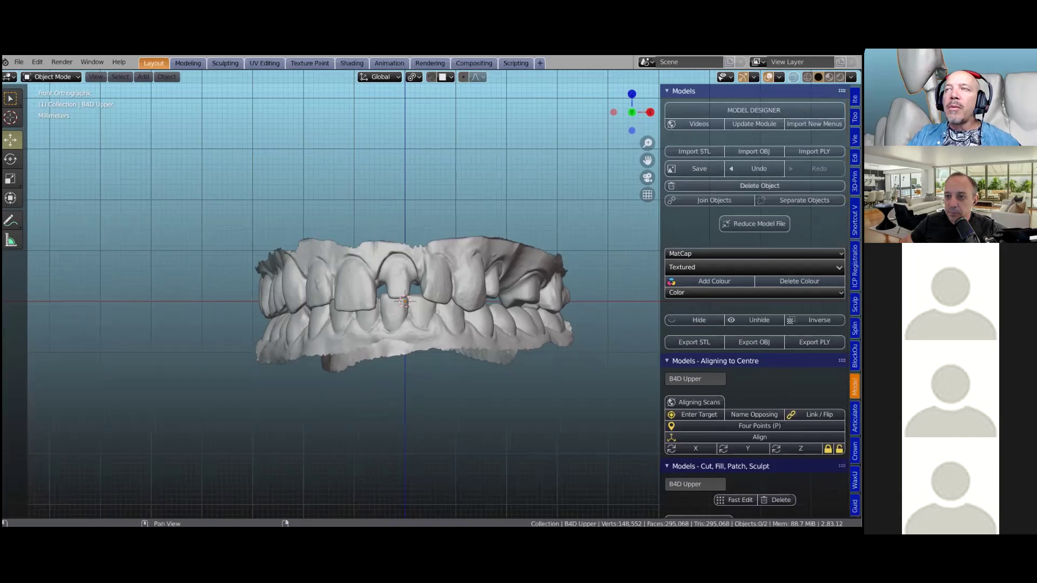
Split the 3D viewport into two side-by-side views and hide the B4D Lower scan.
drag(860, 71, 469, 136)
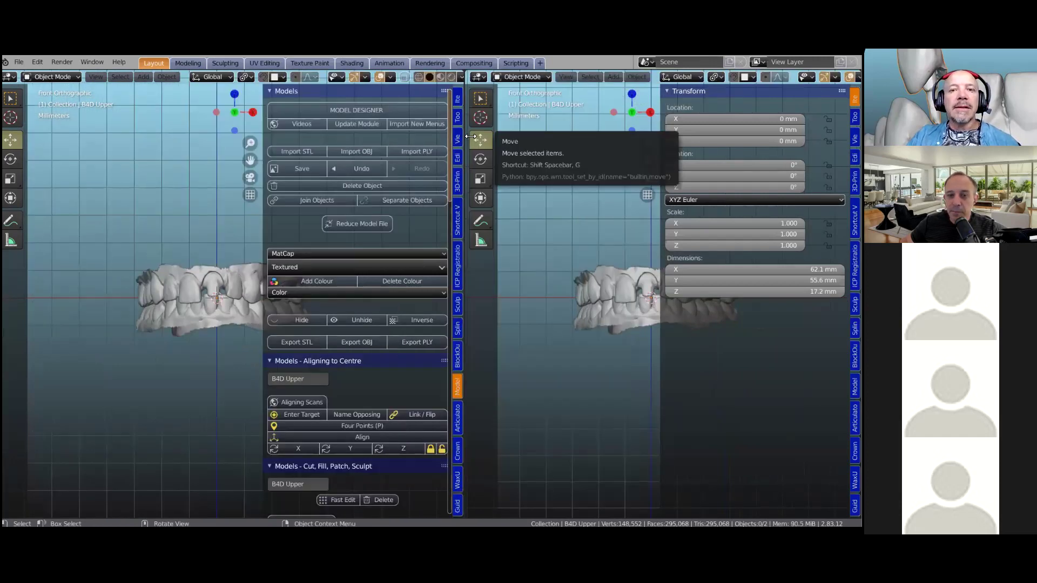
middle_drag(182, 356, 514, 332)
click(213, 311)
key(h)
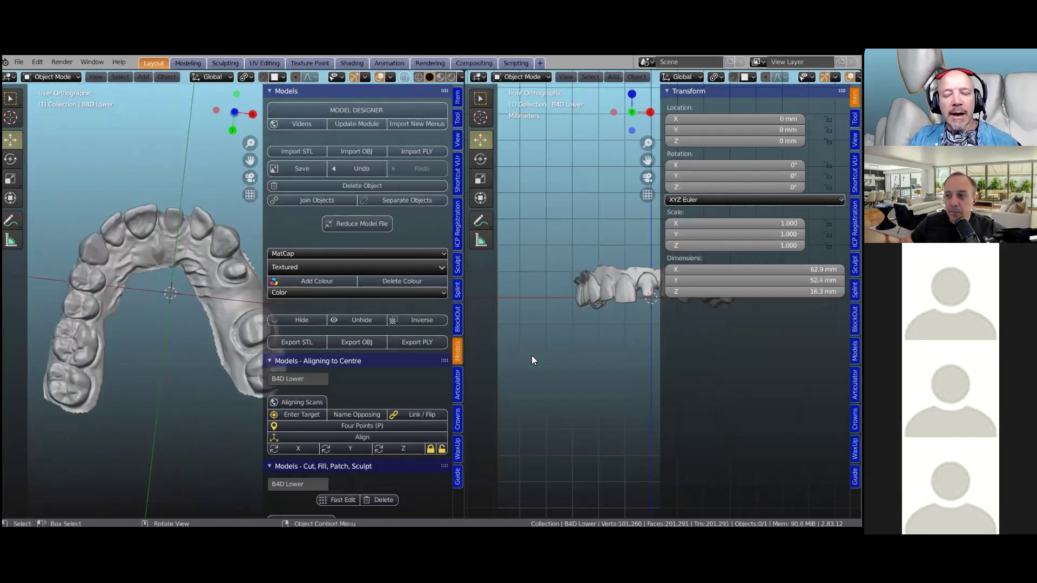
Hide the sidebar in the second viewport and enlarge its view of the upper scan.
key(n)
scroll(677, 302, up, 3)
scroll(685, 307, up, 2)
middle_drag(685, 307, 671, 150)
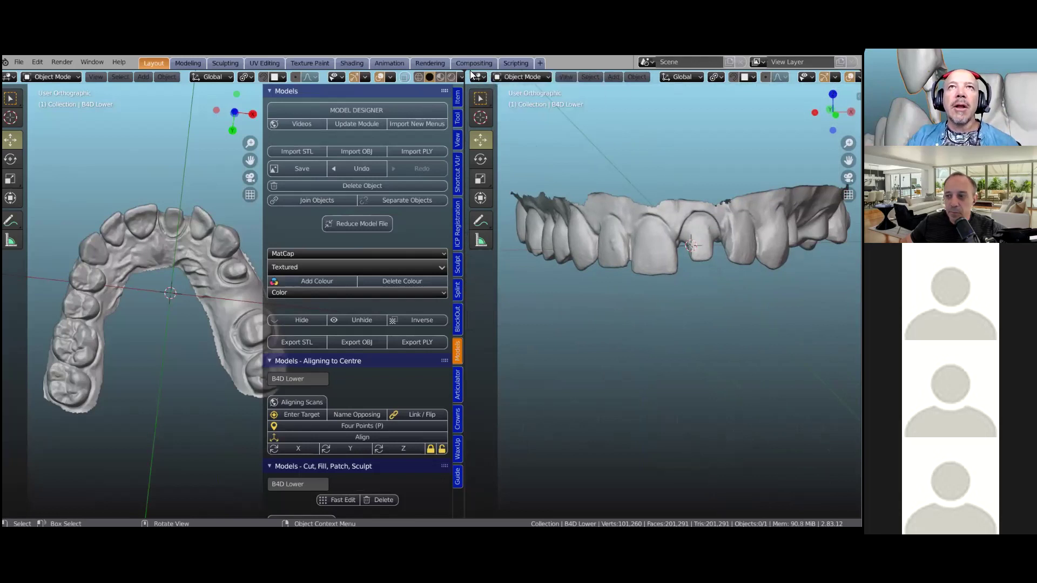
Split the second viewport into several smaller areas, and join them back into two stacked views of similar height.
drag(467, 76, 731, 344)
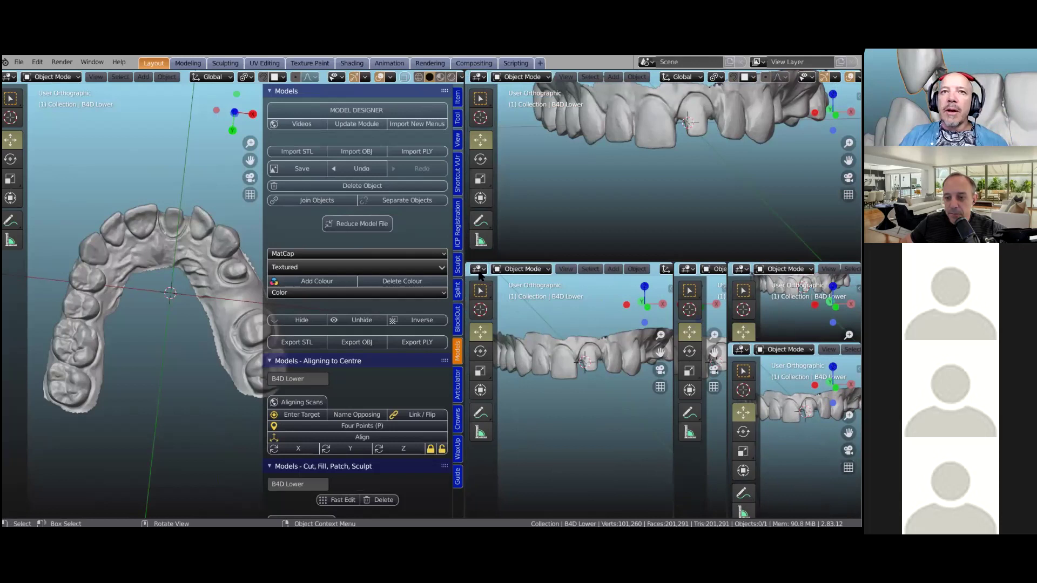
drag(468, 265, 545, 265)
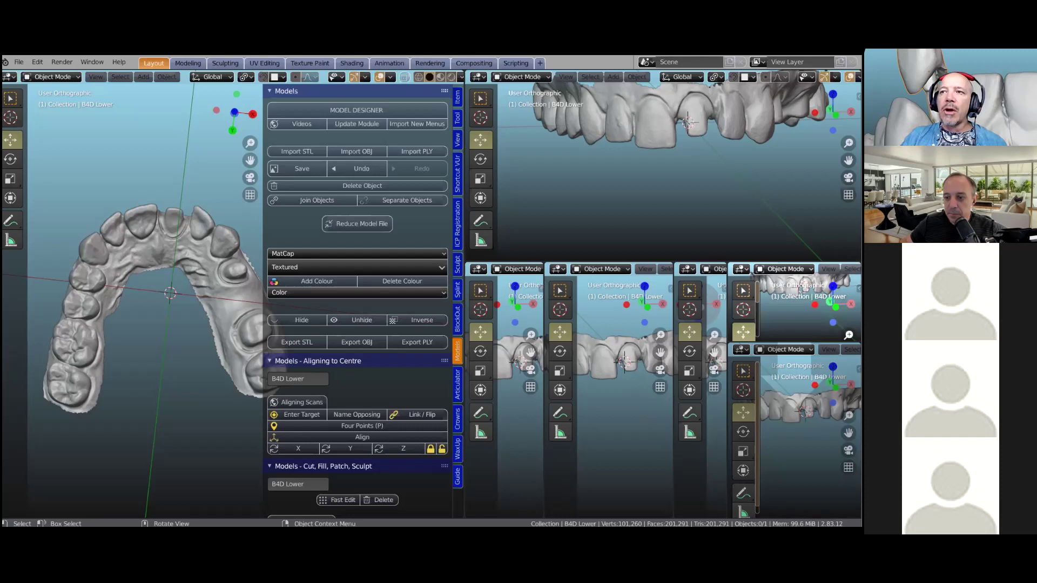
drag(731, 341, 756, 378)
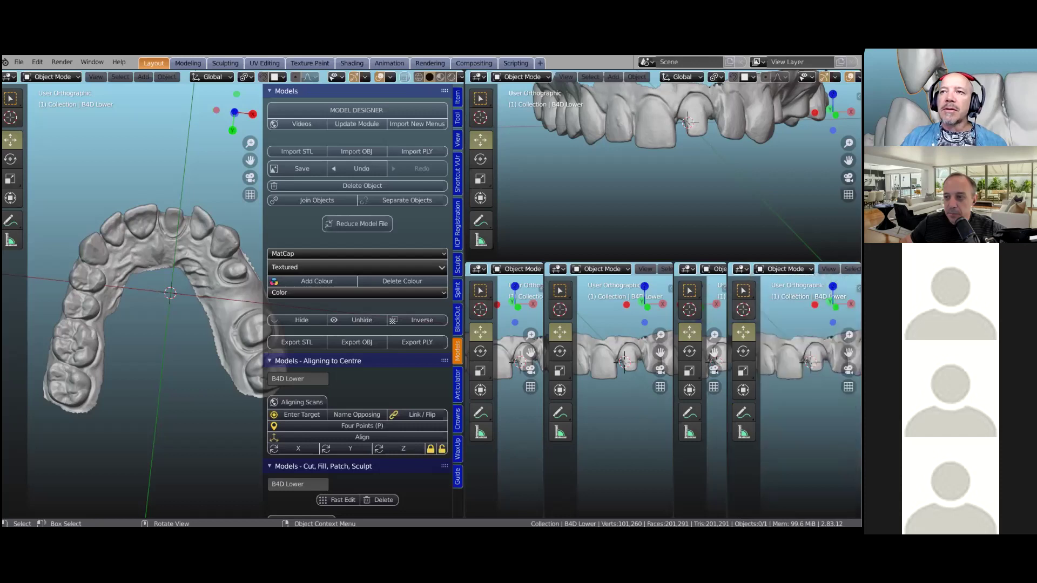
drag(726, 516, 565, 284)
drag(653, 264, 656, 279)
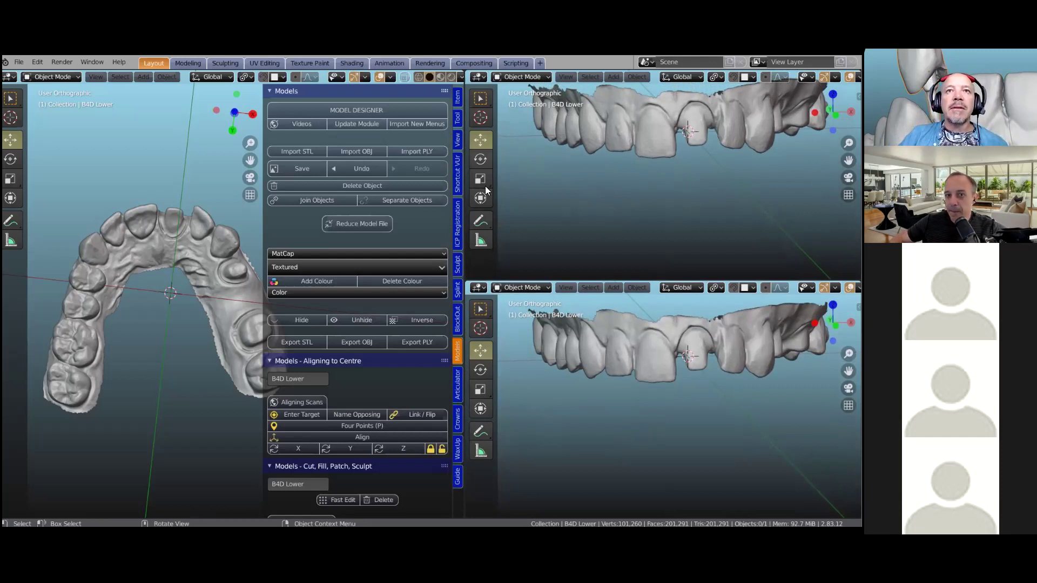
Change the upper of the two stacked viewports to an Outliner, merge the area below into it, and narrow it.
click(484, 77)
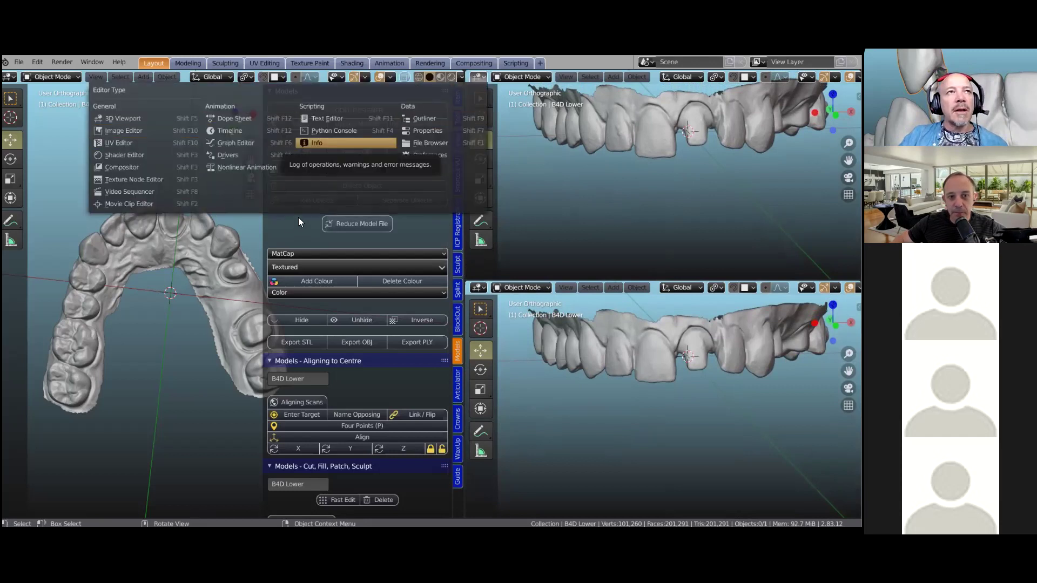
click(430, 120)
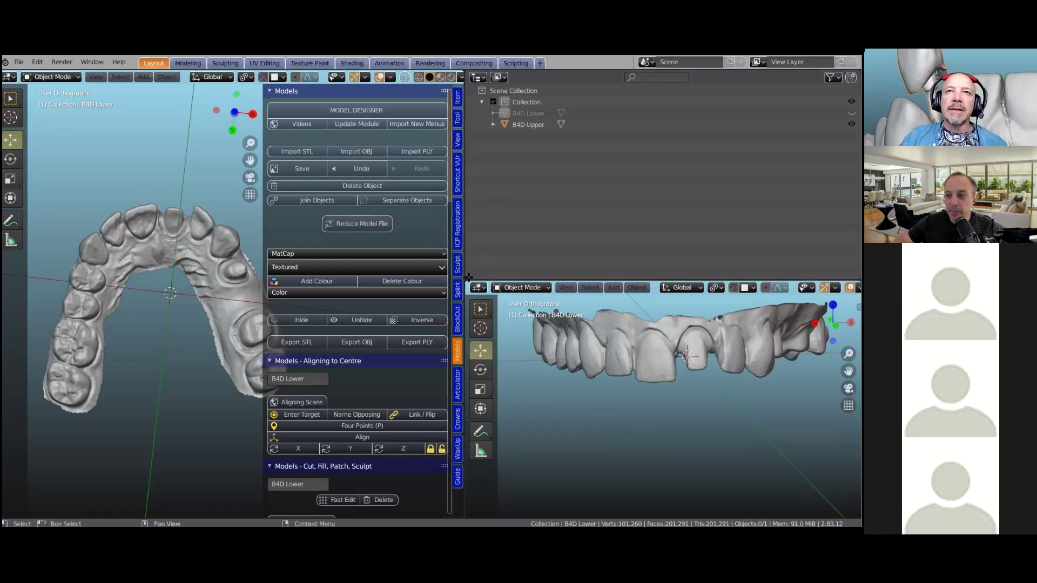
drag(469, 277, 483, 306)
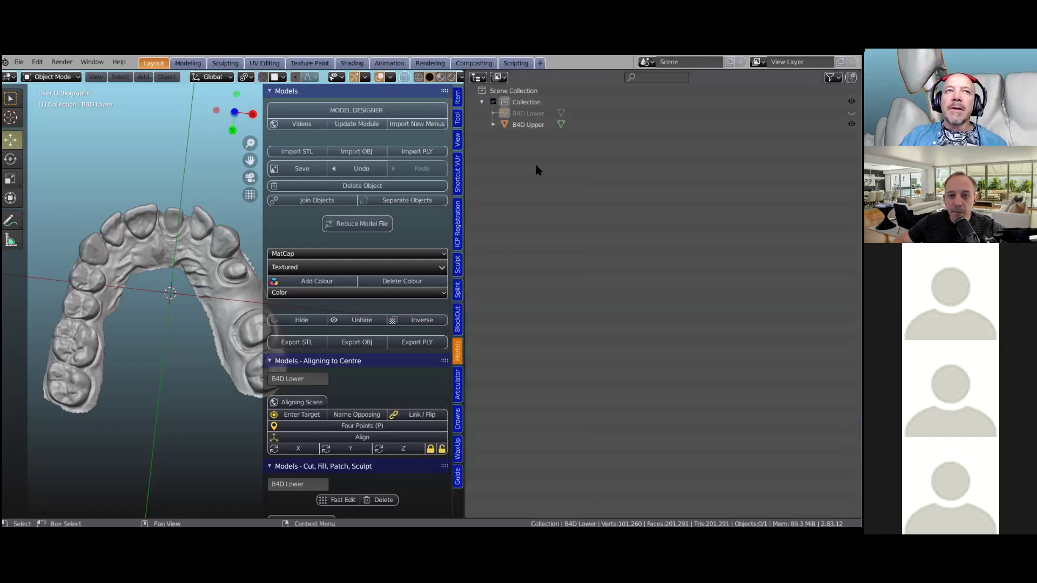
drag(466, 222, 665, 248)
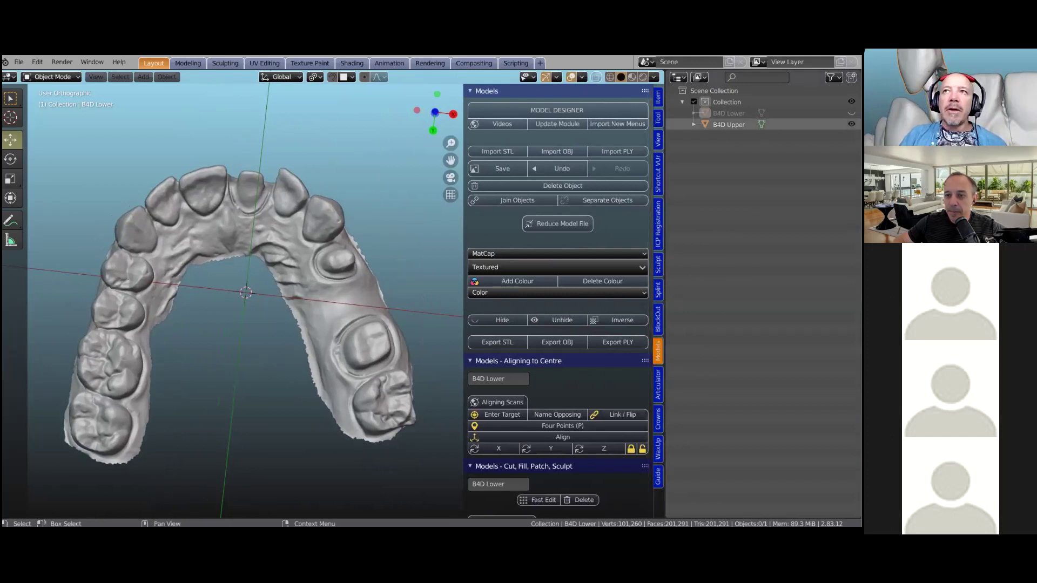
Unhide the lower scan, and select B4D Upper in the Outliner with both arches in view.
click(728, 124)
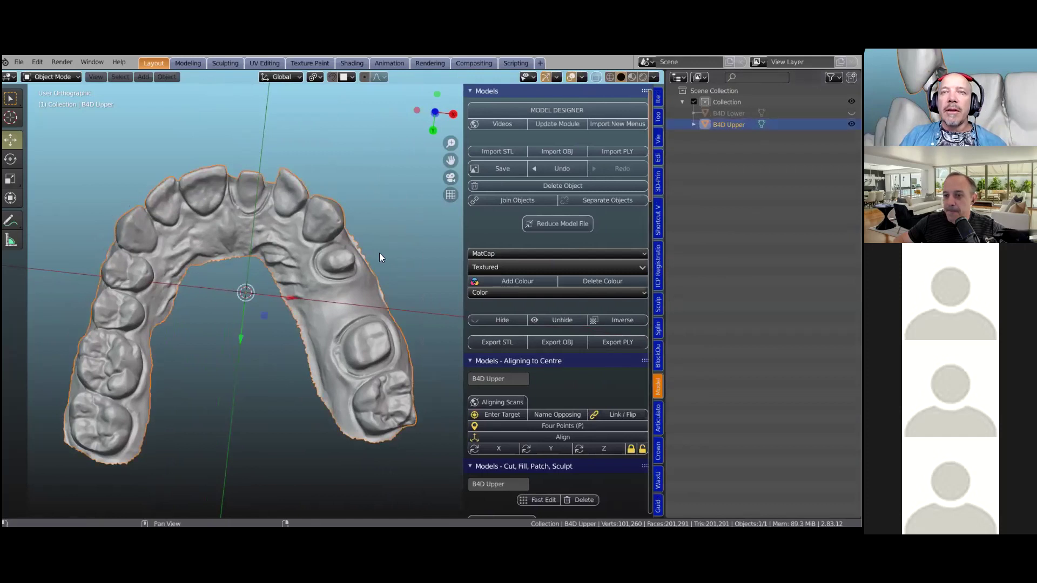
key(alt+h)
middle_drag(206, 309, 445, 258)
click(728, 125)
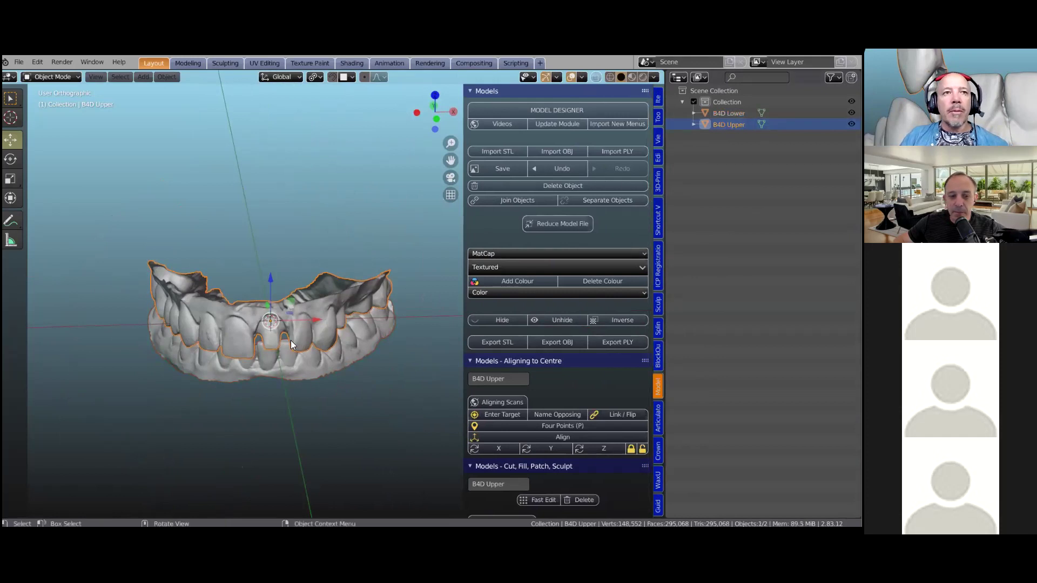
scroll(241, 376, up, 2)
scroll(240, 376, up, 1)
scroll(361, 293, down, 2)
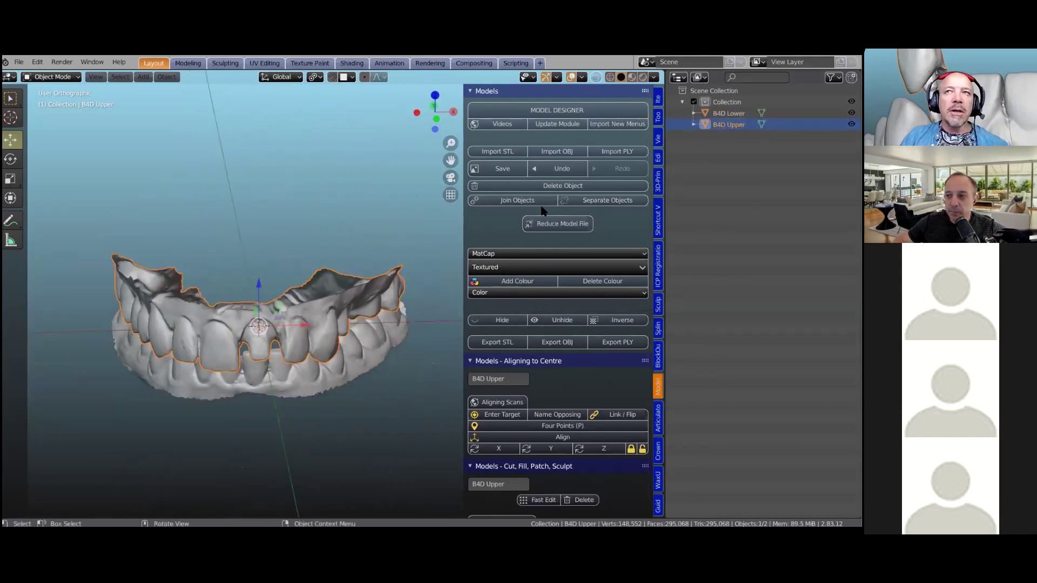
Alternate the selection between the two scans, ending on B4D Lower, and narrow the Outliner slightly.
click(723, 112)
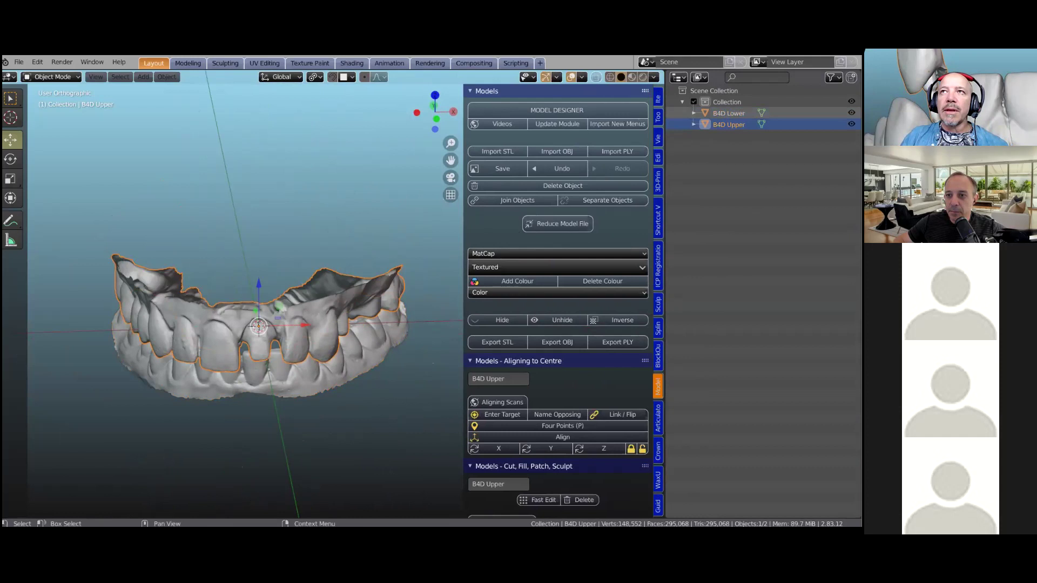
click(303, 323)
click(325, 386)
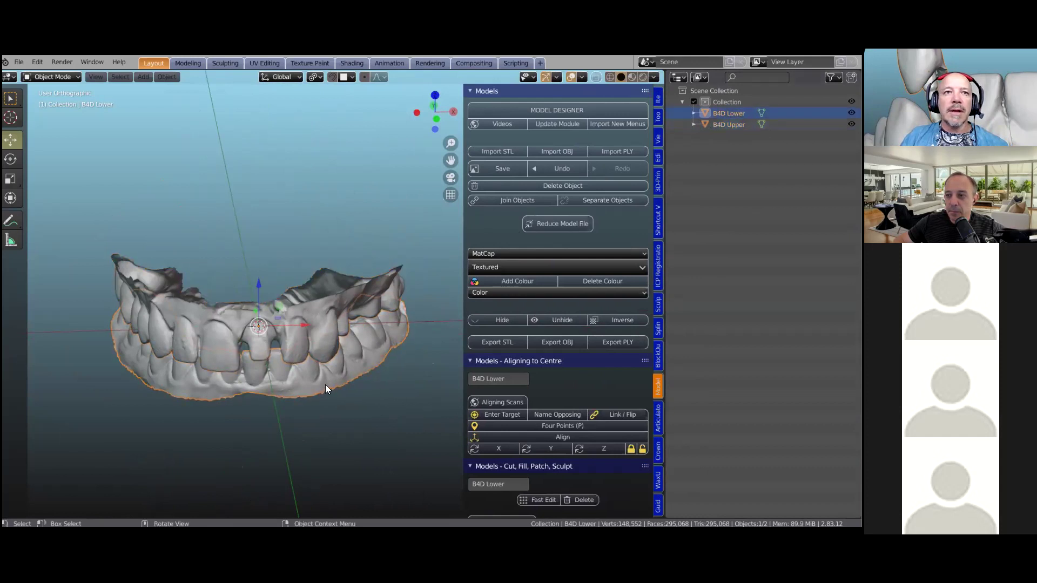
middle_drag(328, 369, 333, 375)
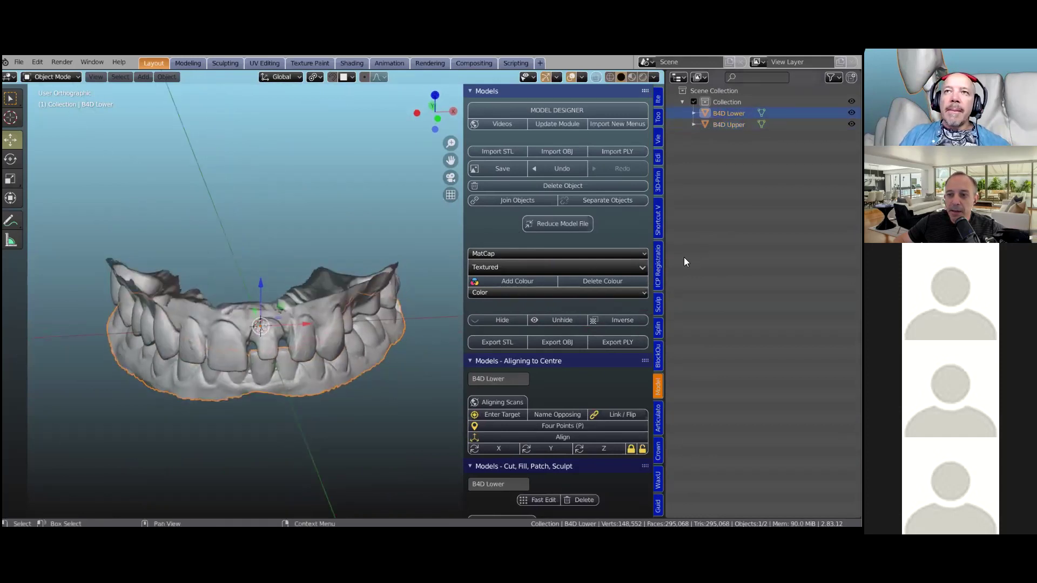
mouse_move(664, 273)
mouse_down()
mouse_move(684, 276)
mouse_move(675, 281)
mouse_up()
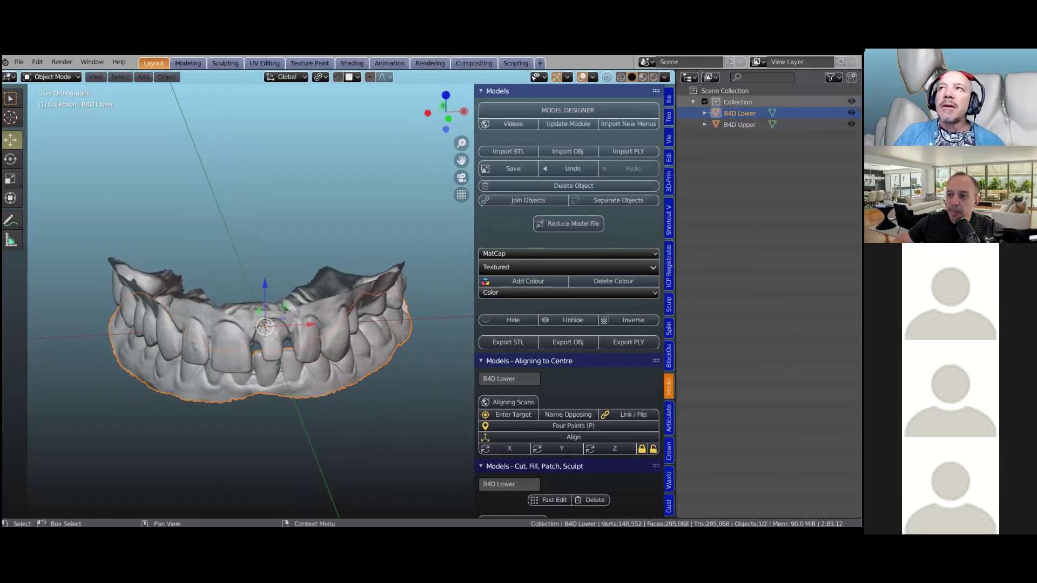
Hide and reshow the B4D Lower and B4D Upper scans from the Outliner.
click(851, 113)
click(851, 113)
click(851, 124)
click(851, 124)
click(851, 112)
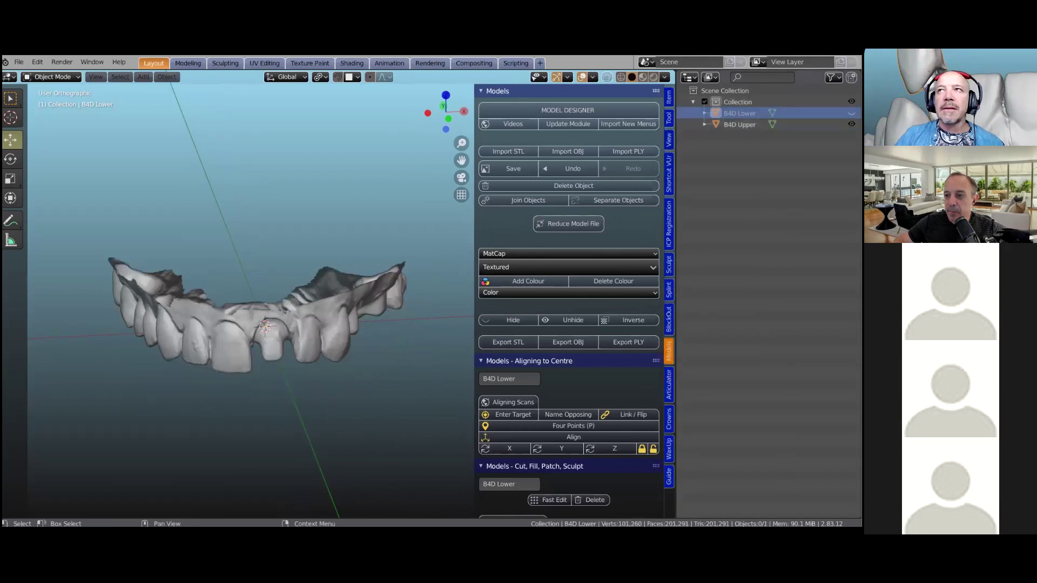
click(851, 125)
click(851, 113)
click(851, 124)
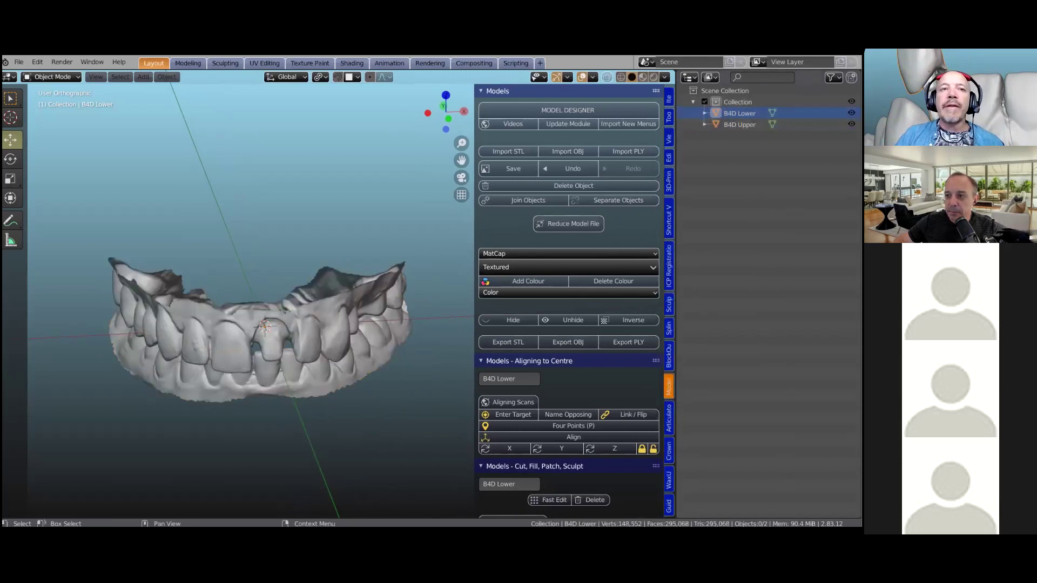
Add the selectable and disable-in-viewports toggles to the Outliner, and hide and reshow B4D Lower with both visibility toggles.
click(833, 77)
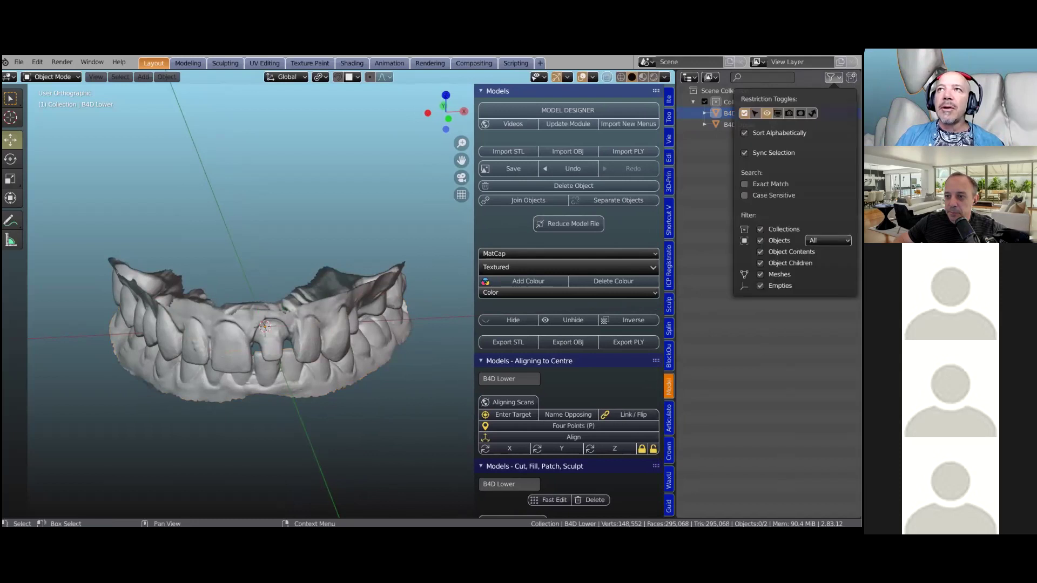
click(777, 113)
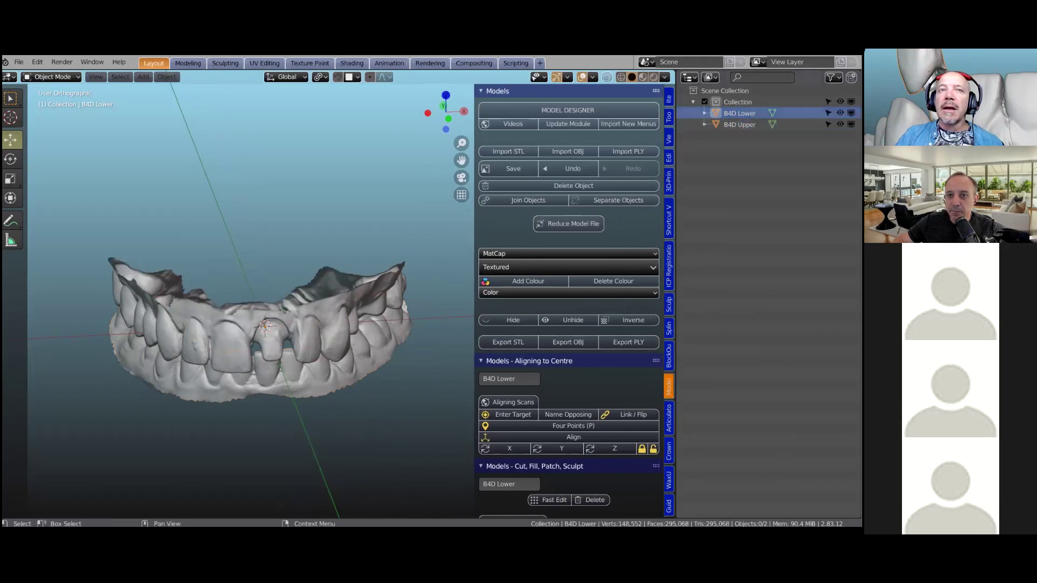
click(851, 113)
click(851, 113)
click(839, 113)
click(839, 113)
click(851, 113)
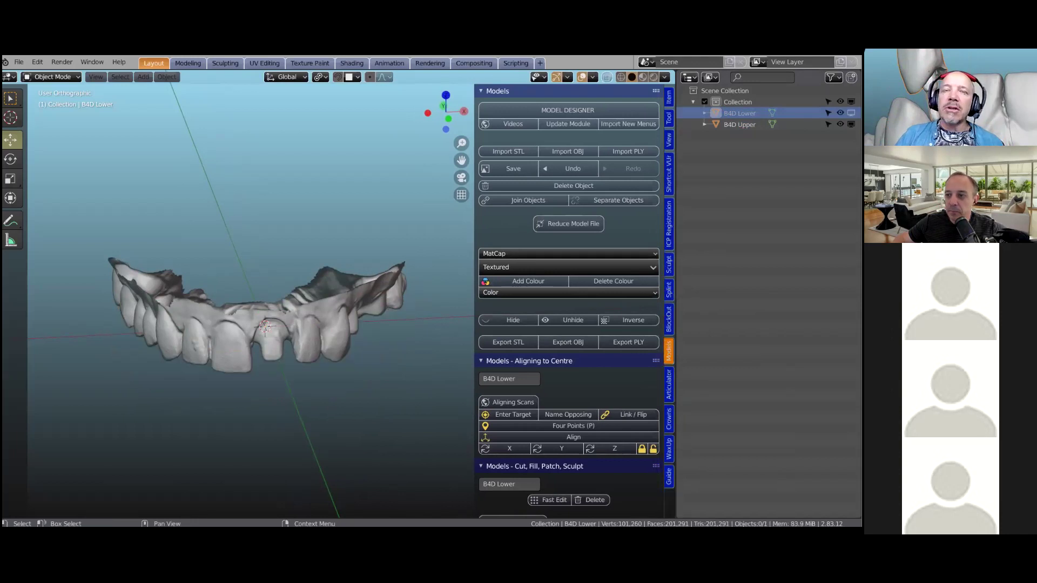
click(851, 112)
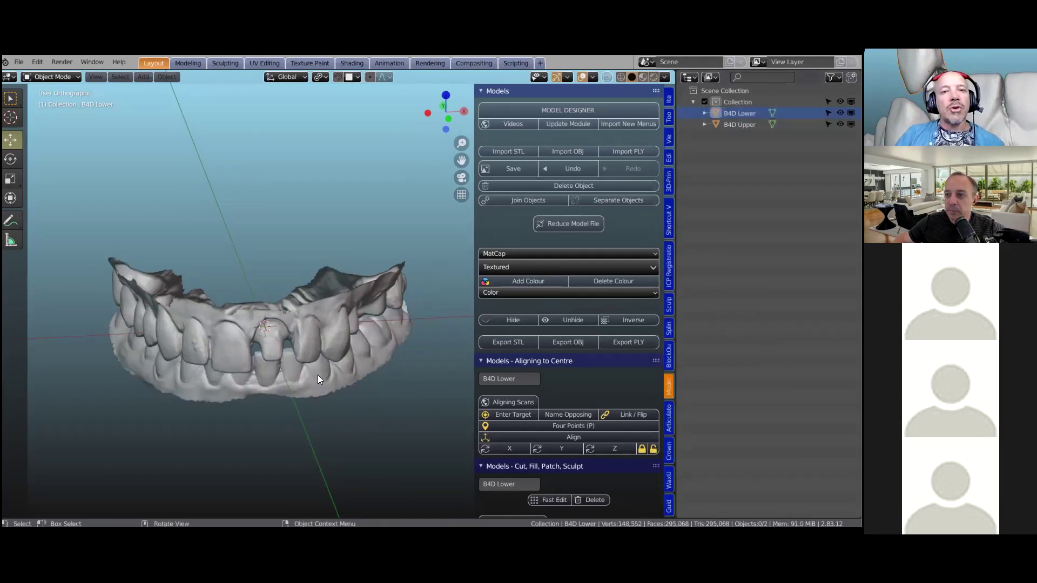
Hide the B4D Upper scan and reshow it from the Outliner, and disable it in viewports.
click(322, 319)
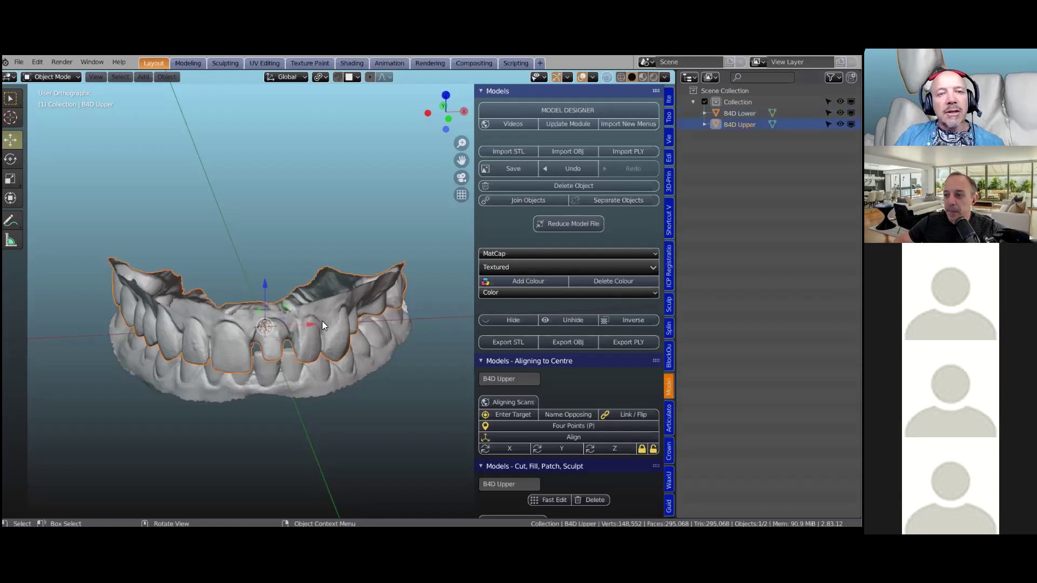
key(h)
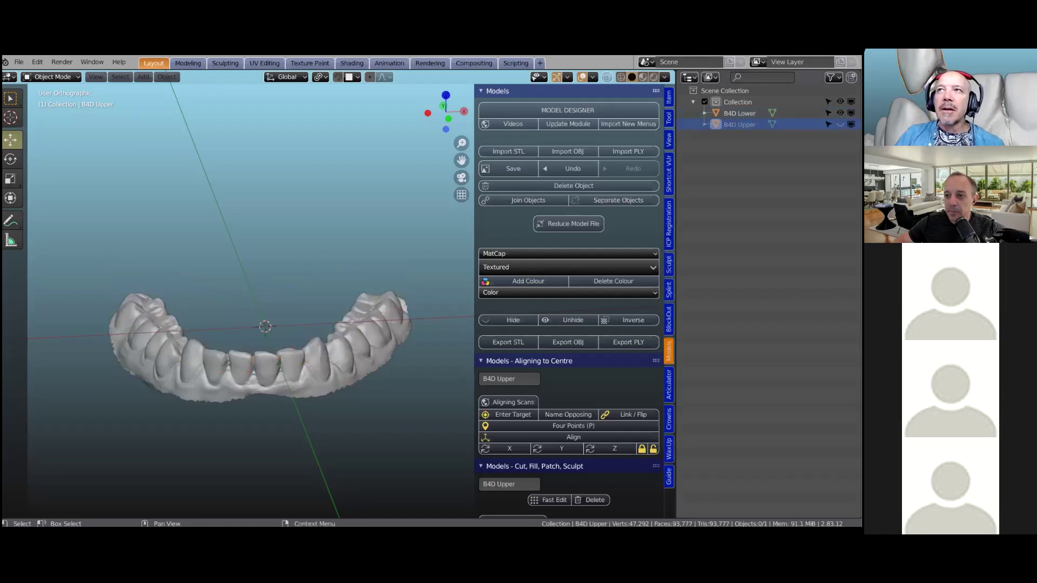
click(840, 124)
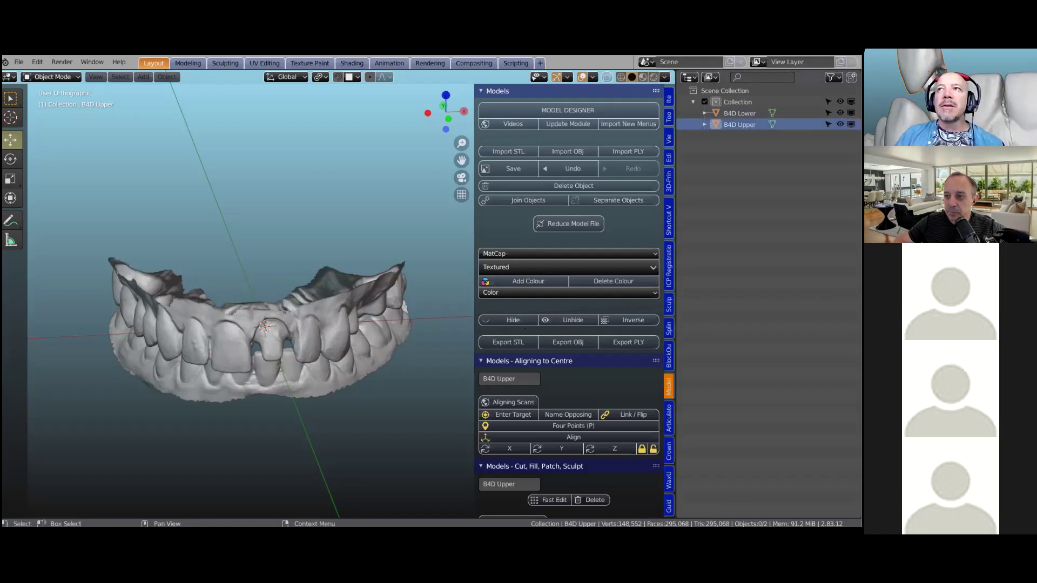
click(851, 124)
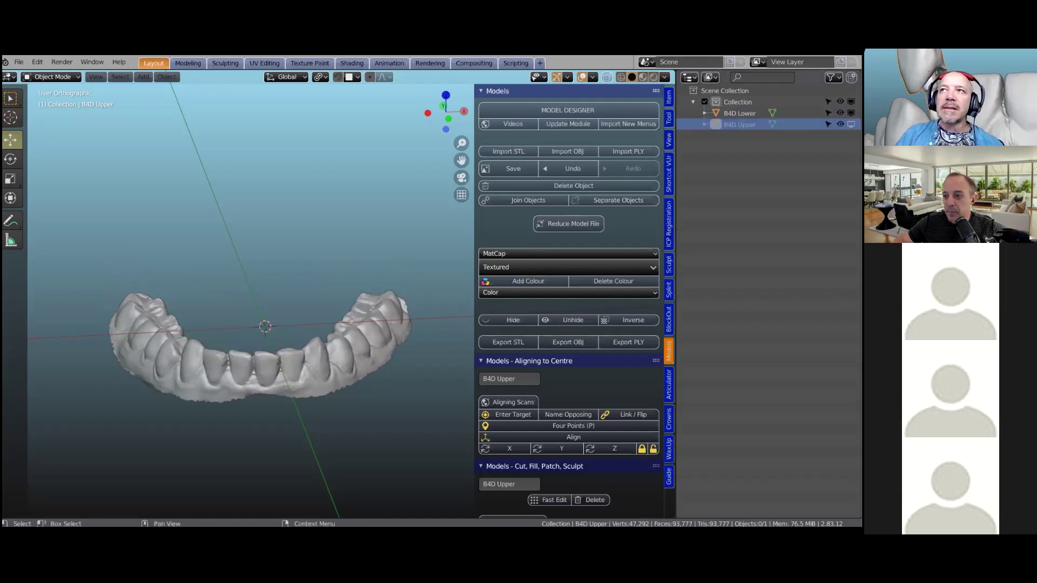
Re-enable B4D Upper in viewports, and make both the B4D Upper and B4D Lower scans unselectable.
click(851, 124)
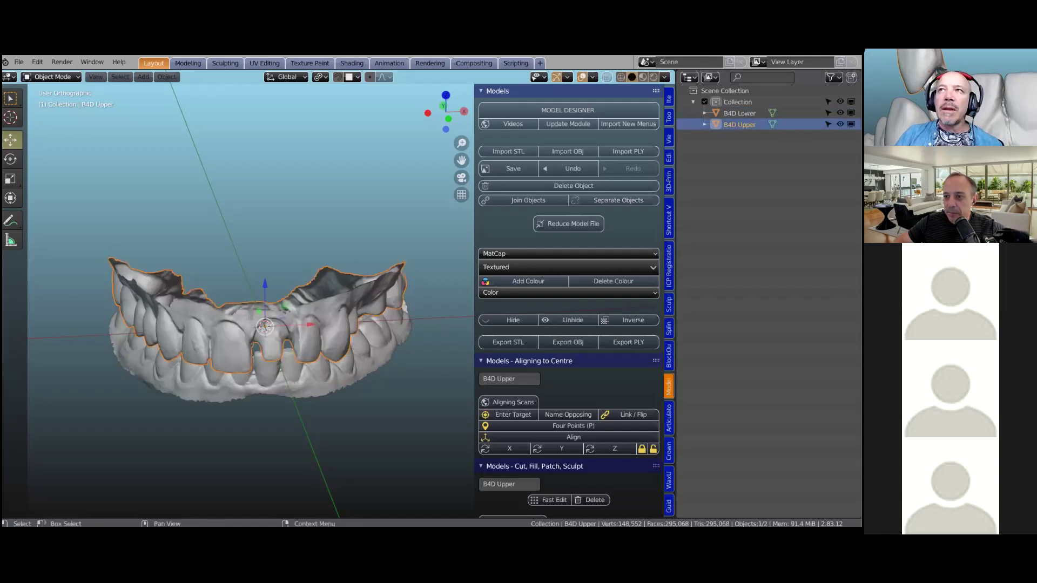
click(827, 124)
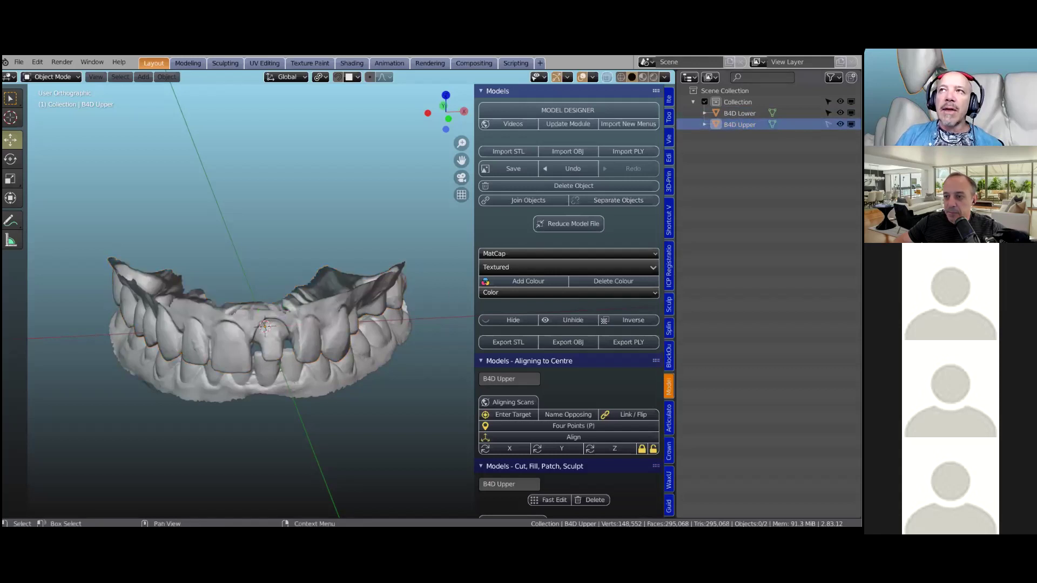
click(827, 113)
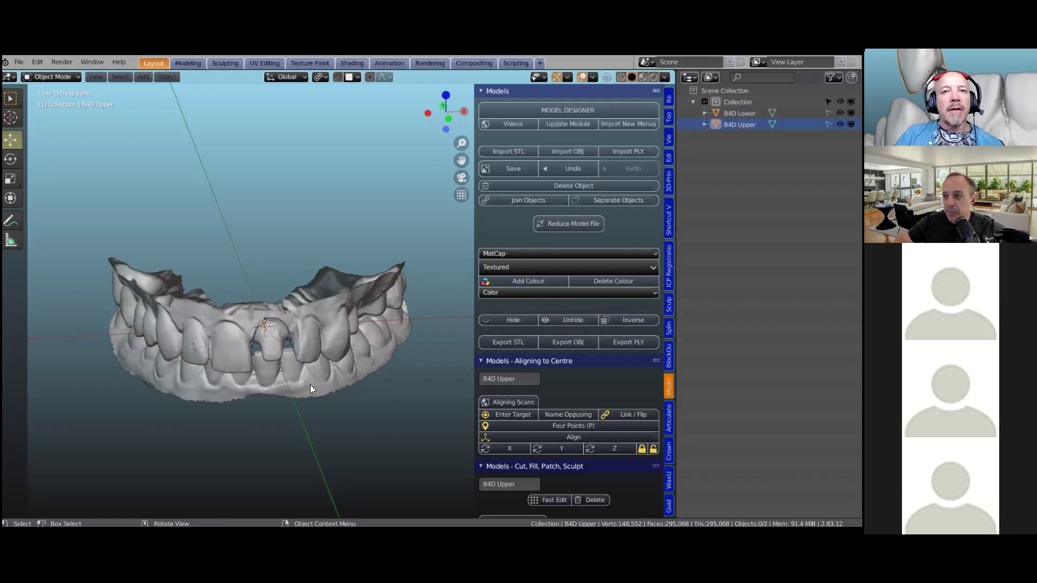
Test selecting the upper scan and the lower scan directly in the 3D viewport.
middle_drag(310, 388, 311, 380)
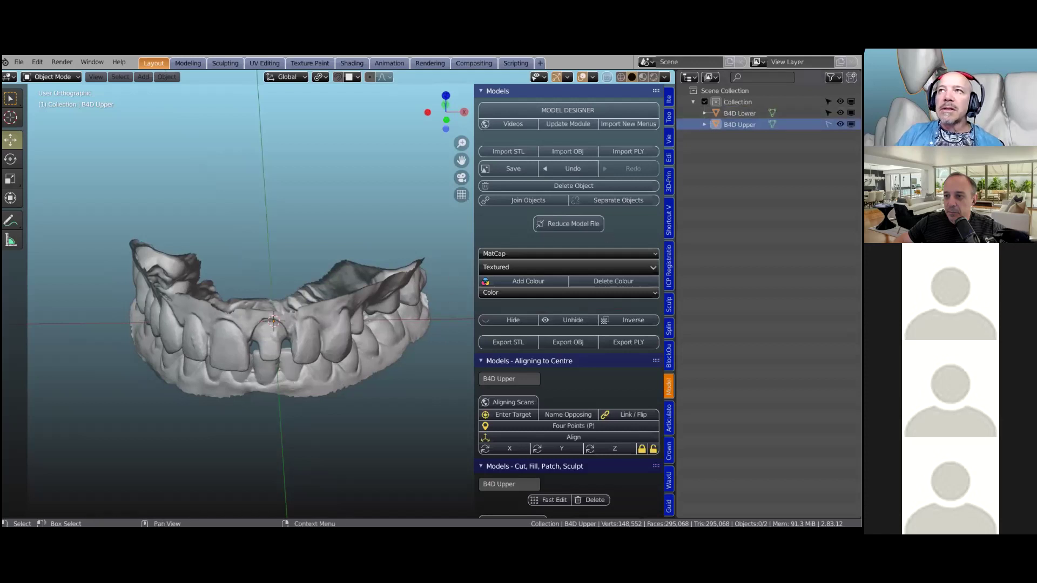
click(336, 309)
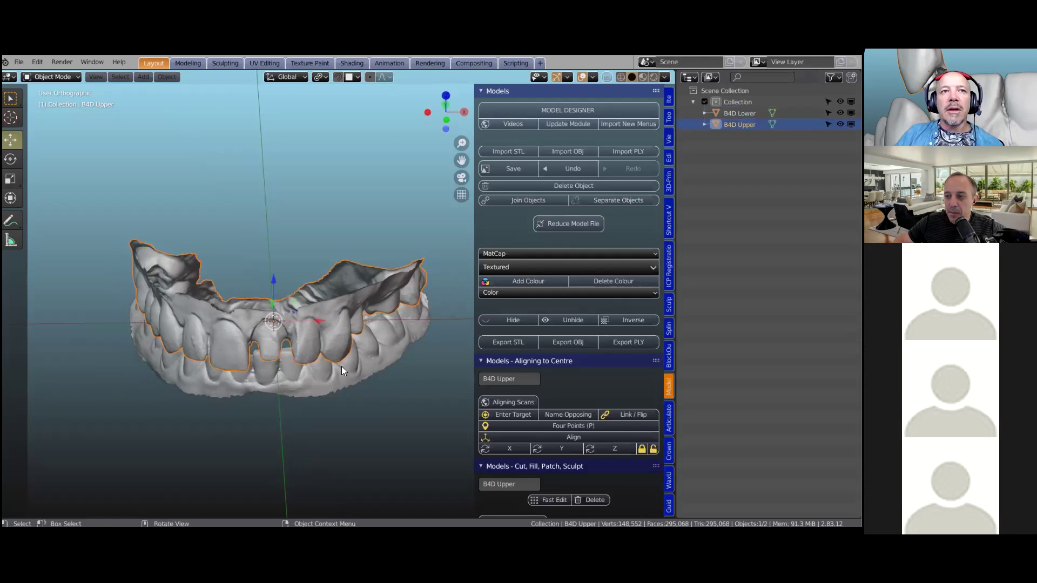
click(371, 366)
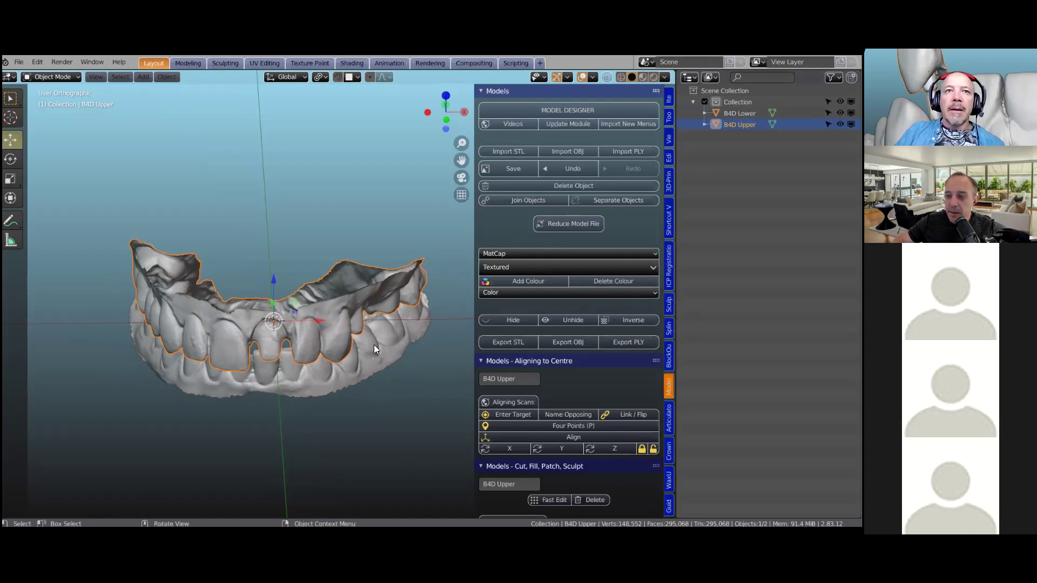
Narrow the Outliner slightly, and collapse and re-expand the Collection that holds the two scans.
drag(676, 296, 703, 297)
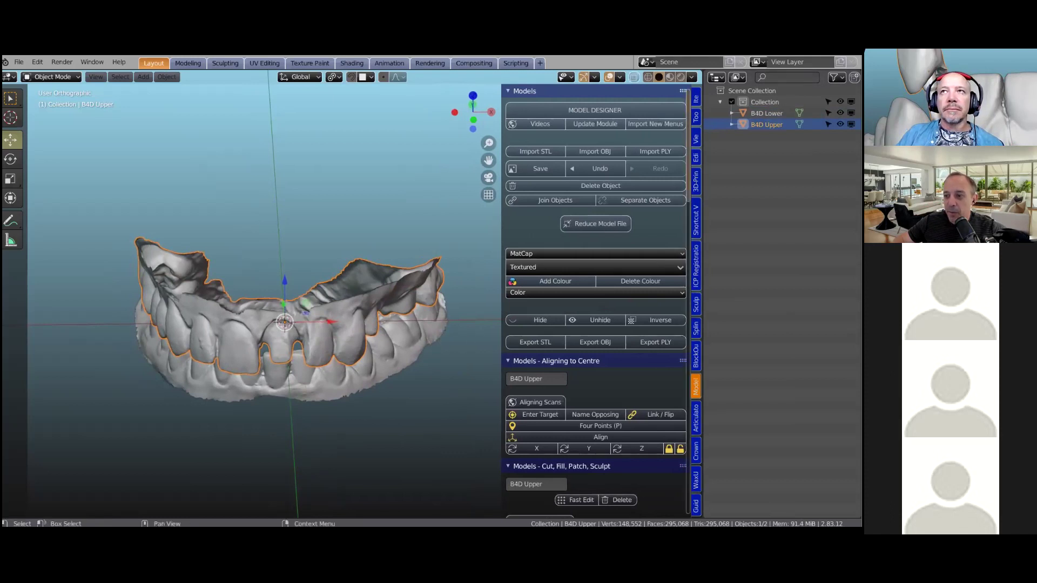
click(720, 103)
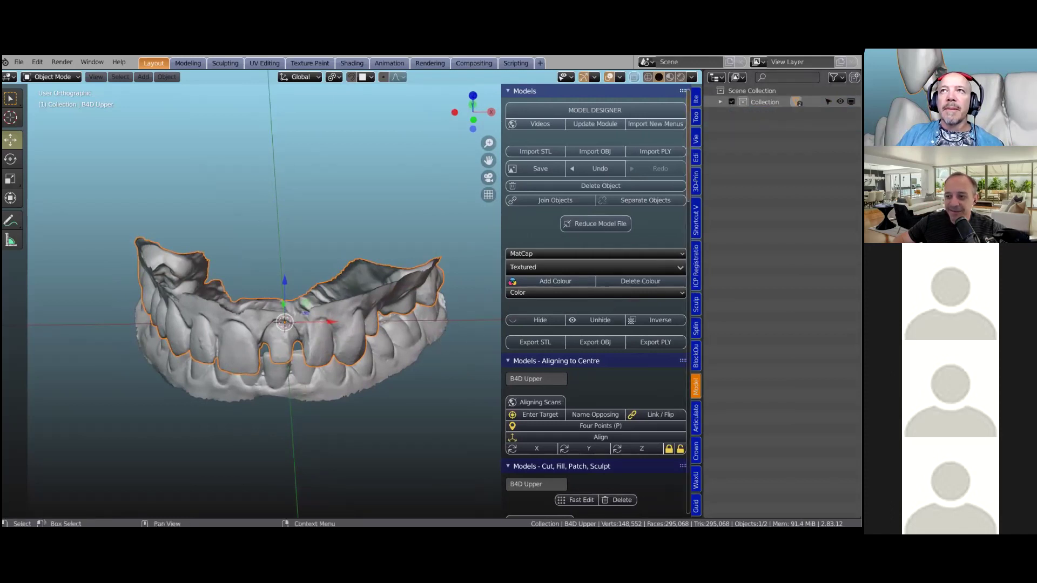
click(720, 102)
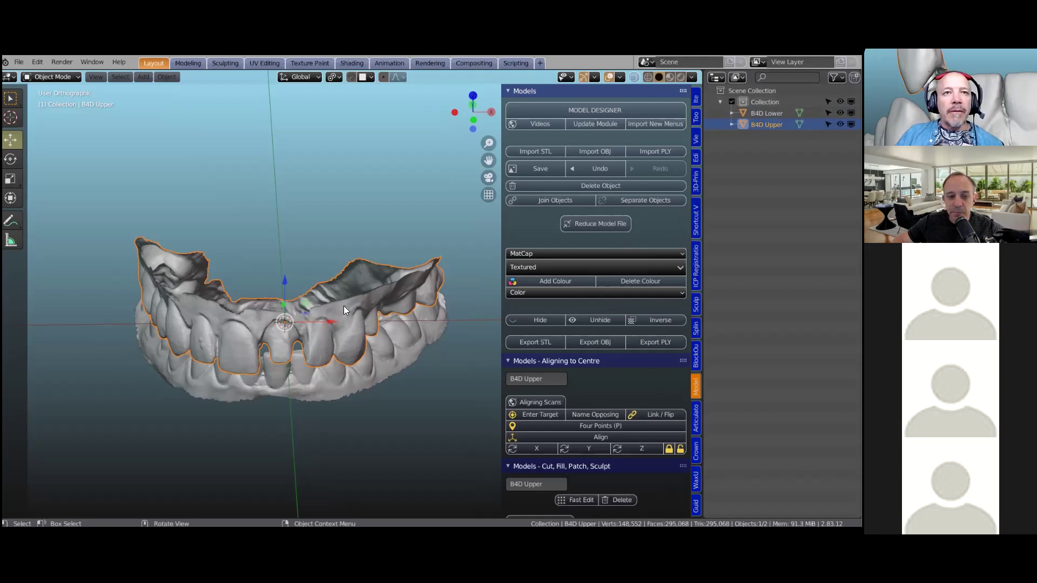
Move the B4D Upper scan into a new collection named "upper".
key(m)
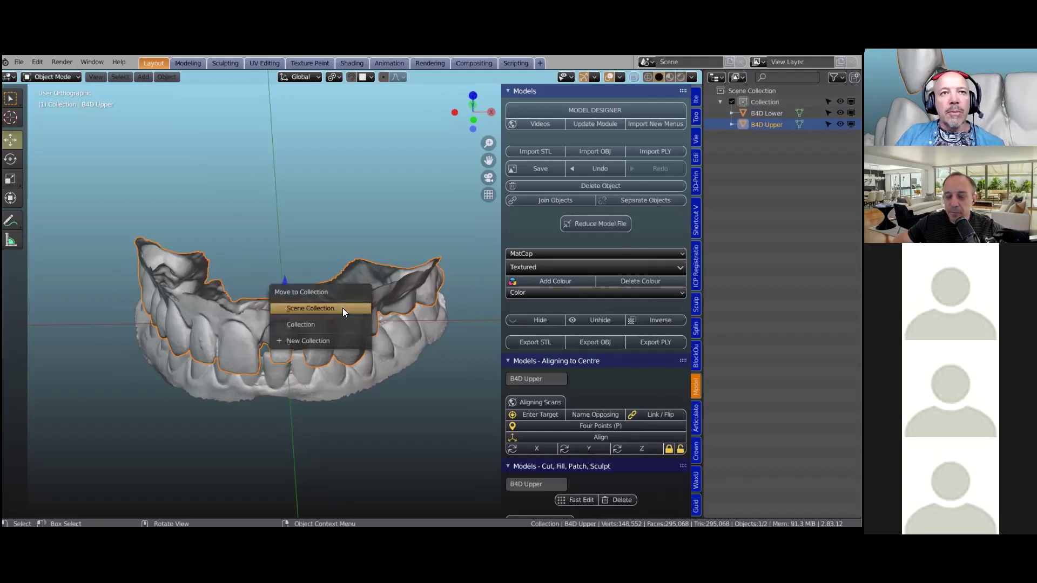
click(312, 343)
click(353, 358)
text(upper)
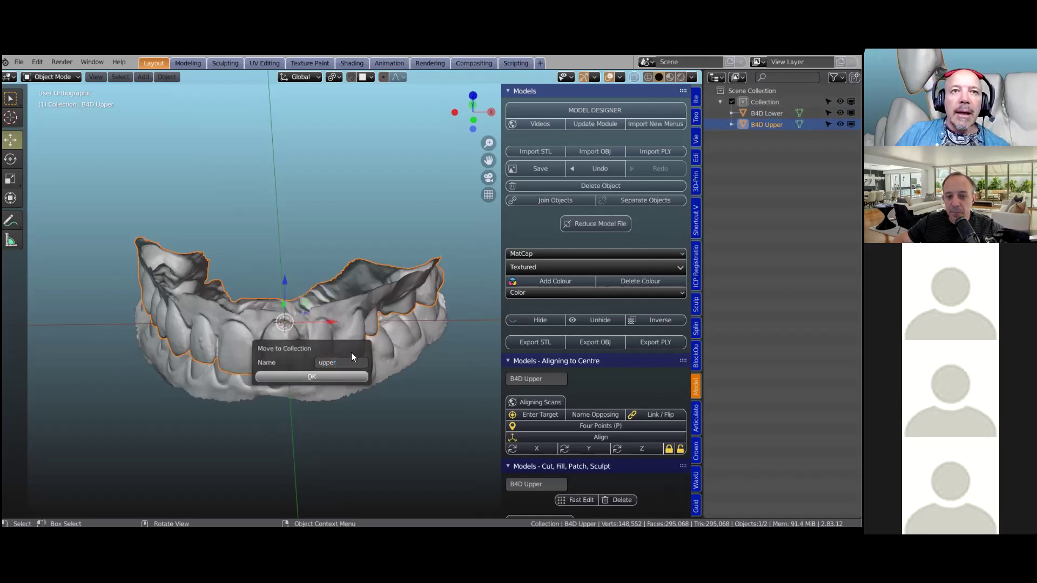
click(332, 378)
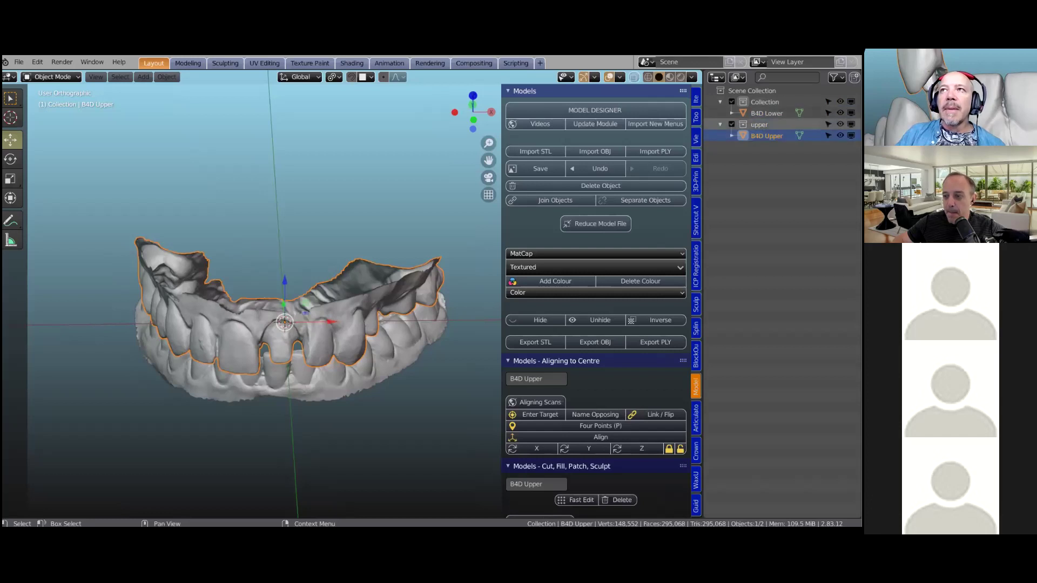
Deselect everything, move B4D Upper back into the original Collection, and make the upper collection active.
key(alt+a)
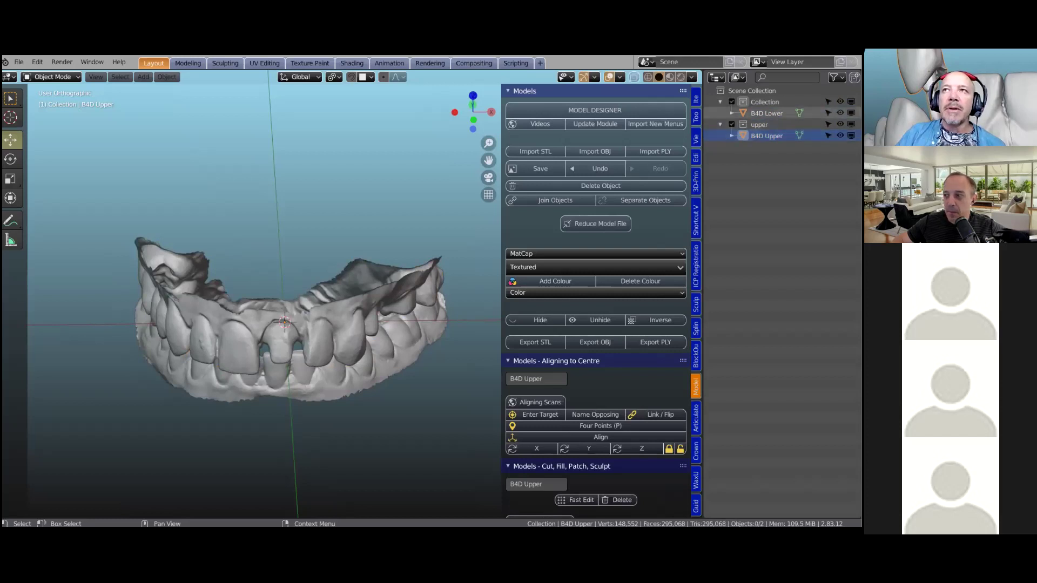
drag(758, 136, 757, 110)
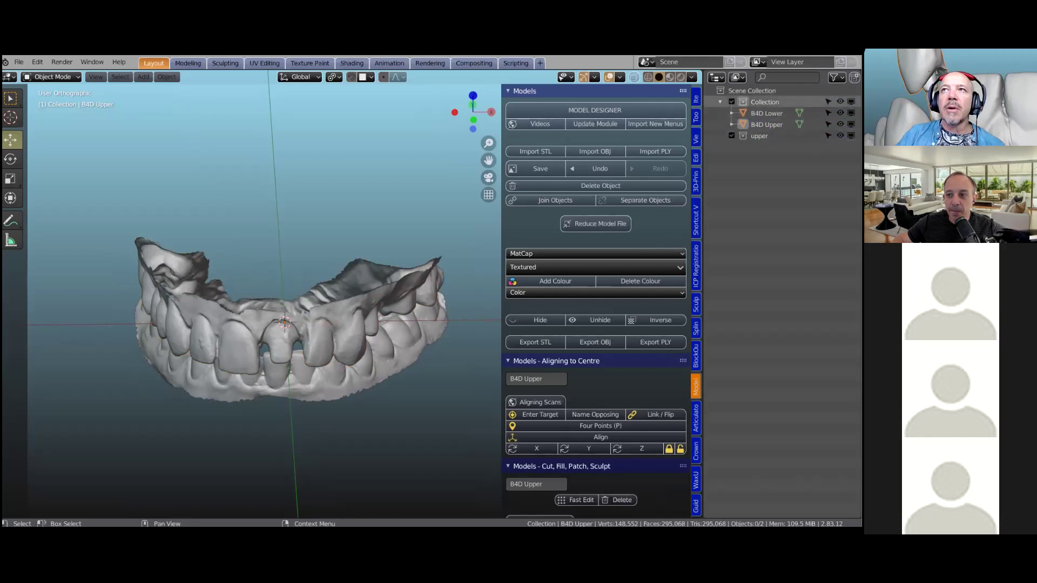
click(759, 136)
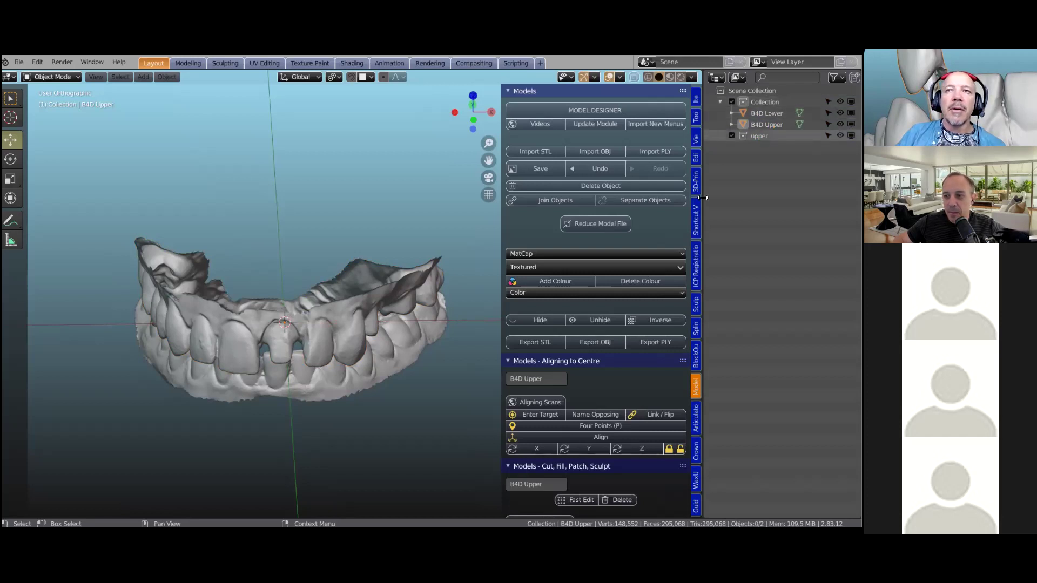
drag(704, 210, 704, 210)
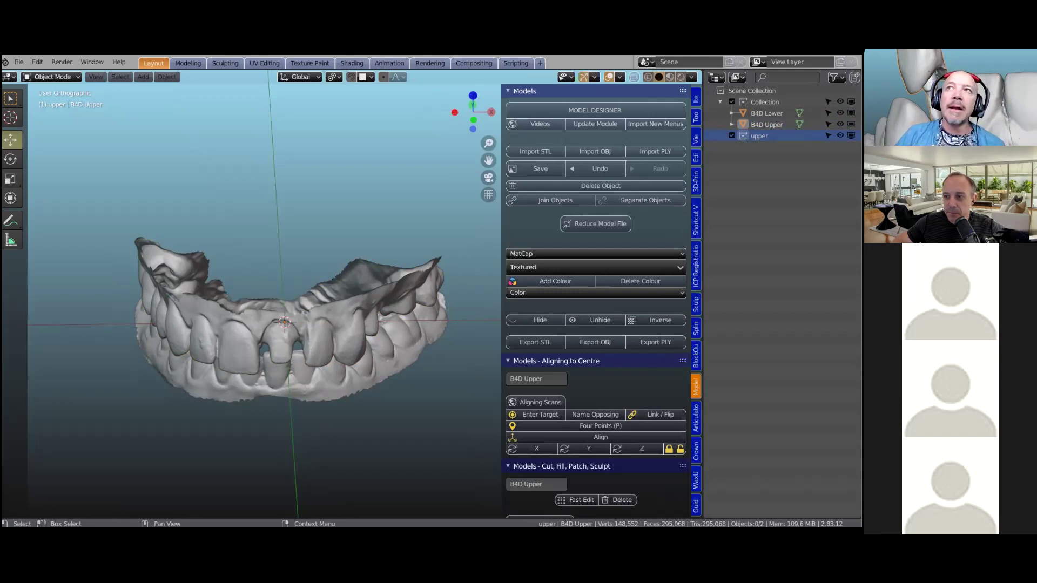
Filter the Outliner with the search term "upper".
click(792, 77)
text(upper)
key(Return)
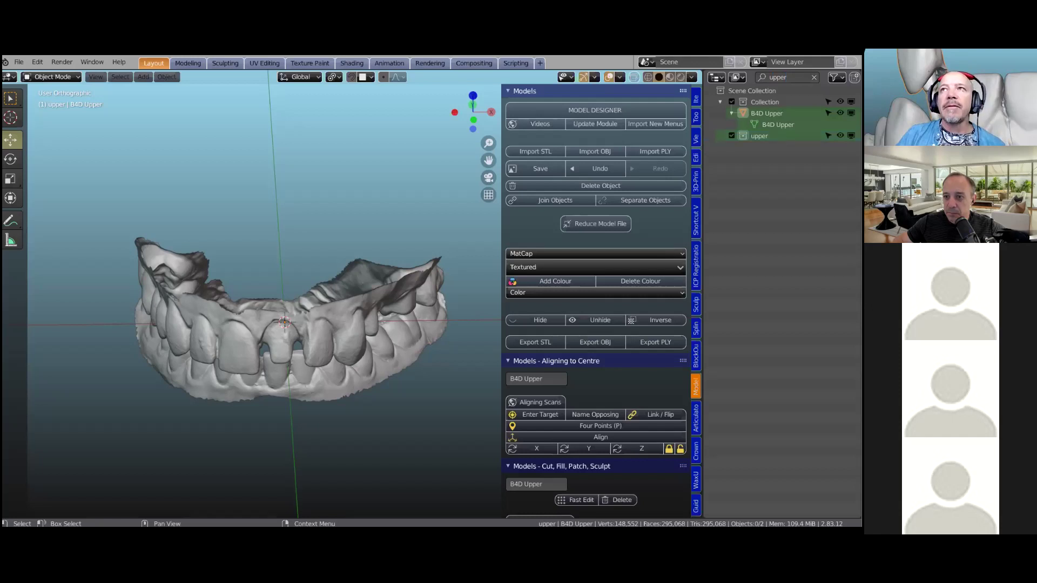
Rename the B4D Upper scan object as UpperModel.
click(767, 114)
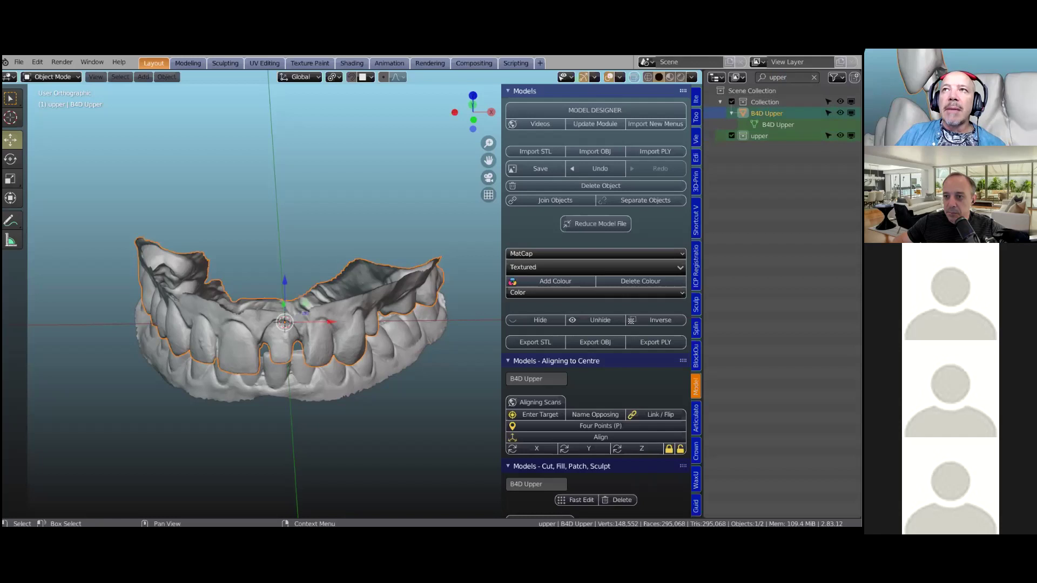
double_click(767, 113)
text(U)
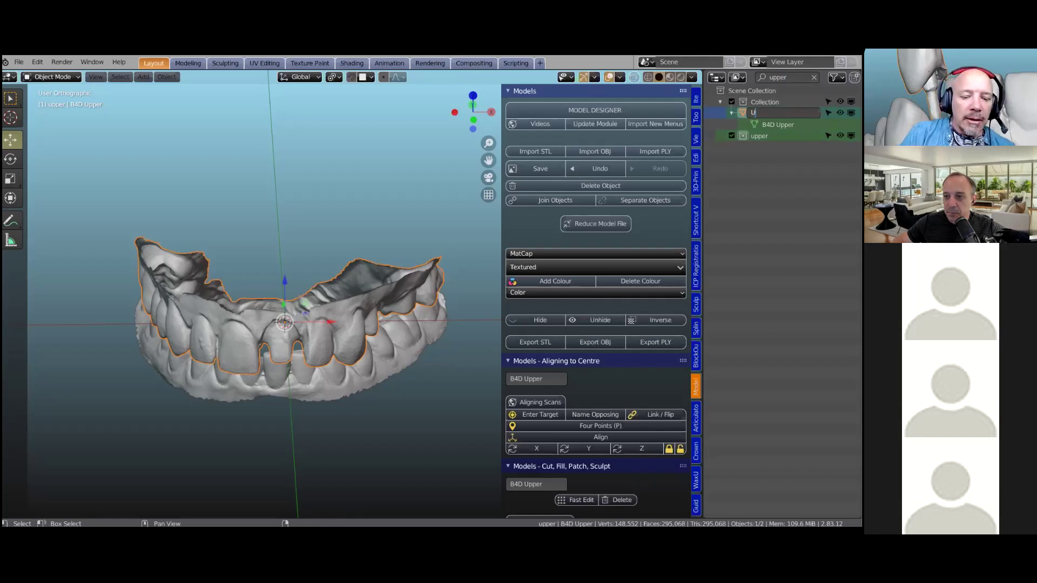
text(pperModel)
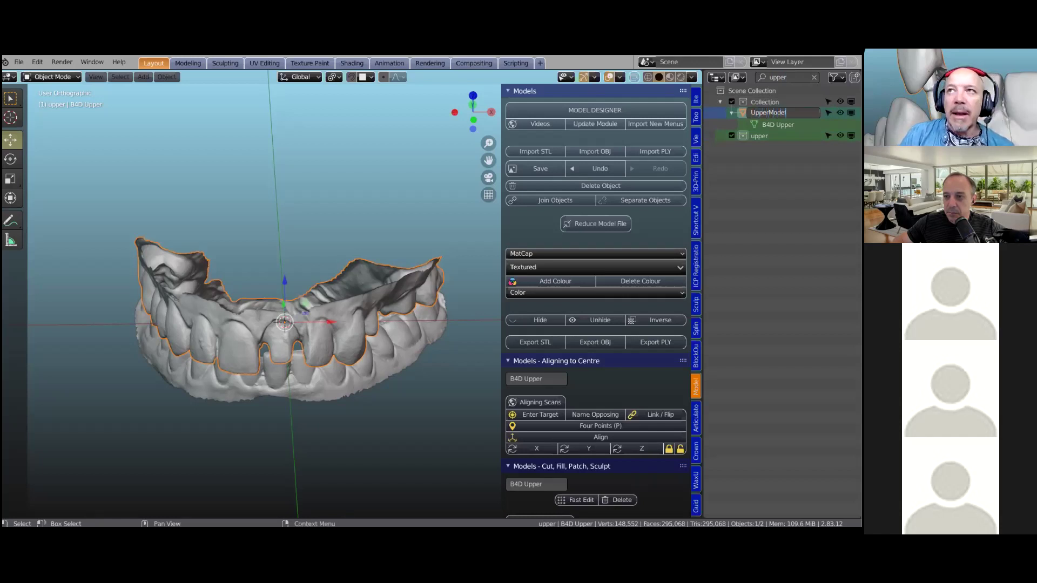
key(Return)
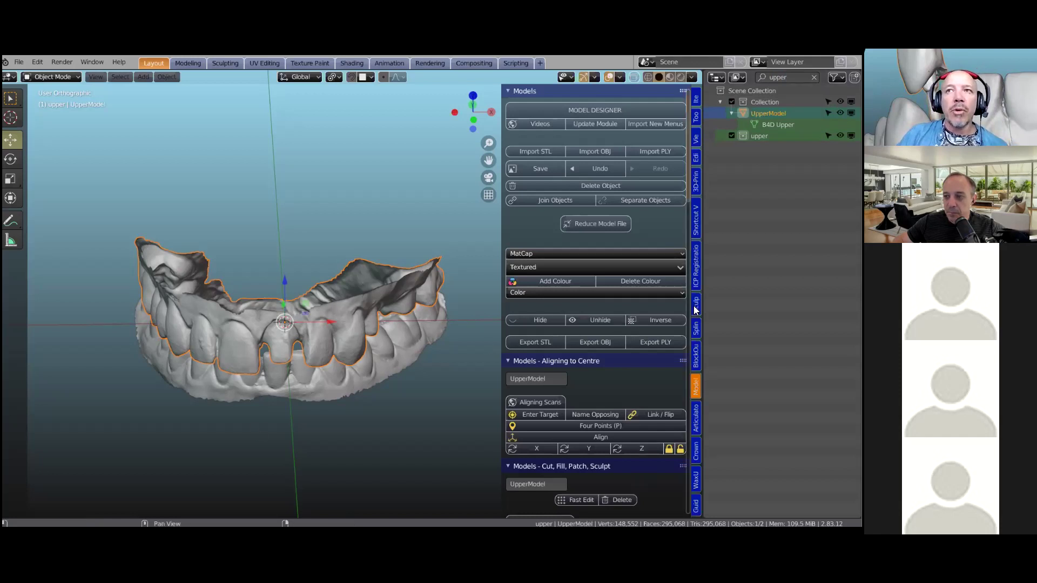
Shrink the Outliner to widen the 3D viewport, and view both scans from the front.
drag(702, 303, 790, 303)
scroll(410, 435, down, 2)
middle_drag(410, 435, 417, 417)
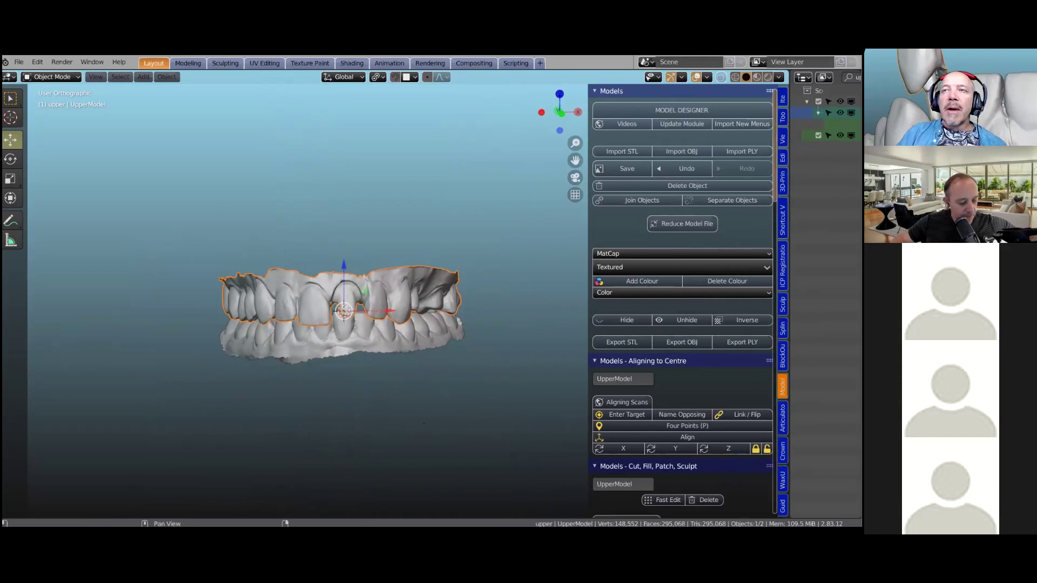
Try Flat viewport lighting, return to MatCap, and apply the shiny metallic matcap to the models.
click(779, 77)
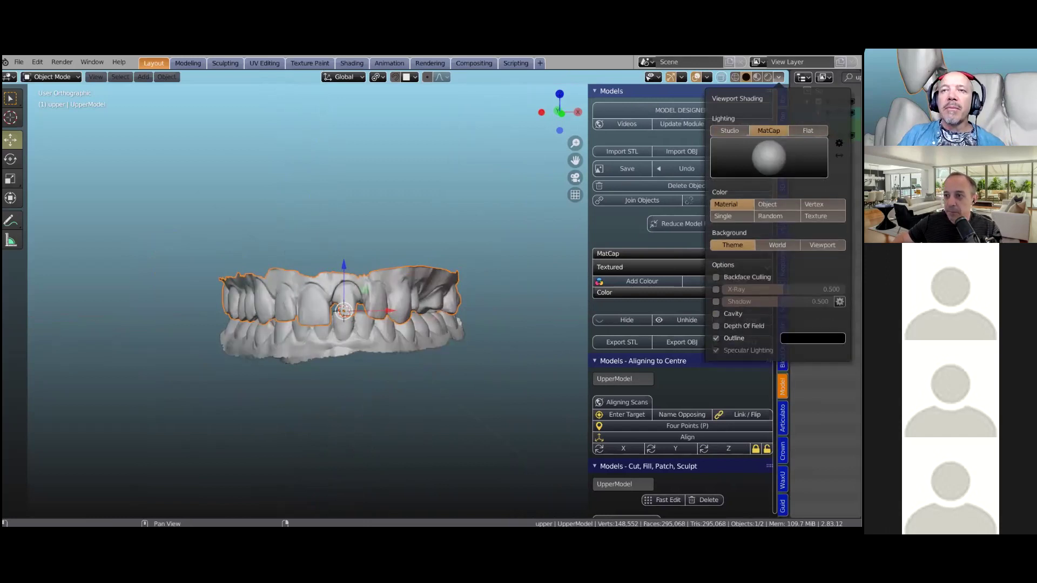
click(807, 131)
click(768, 131)
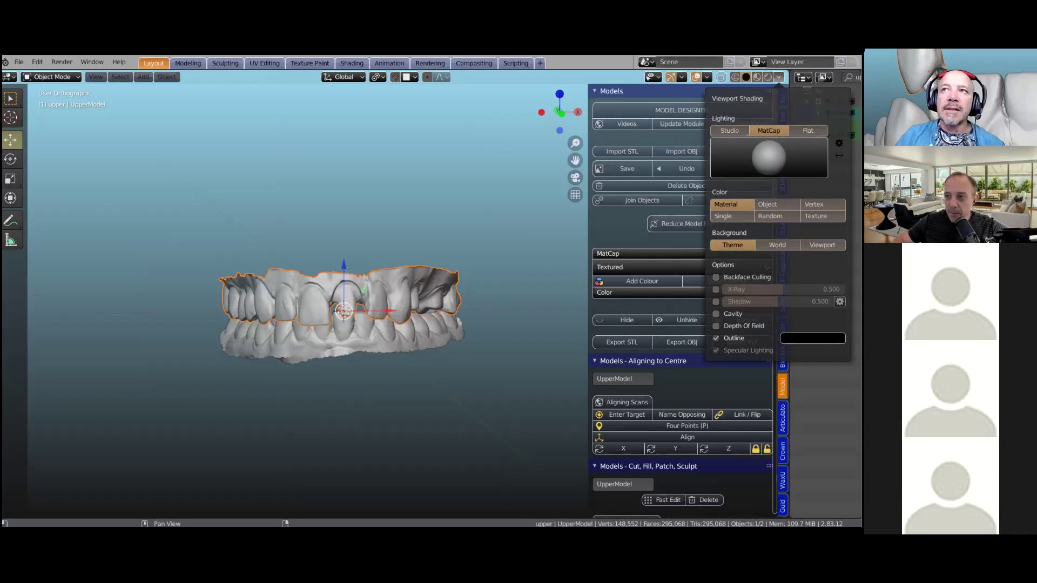
click(768, 158)
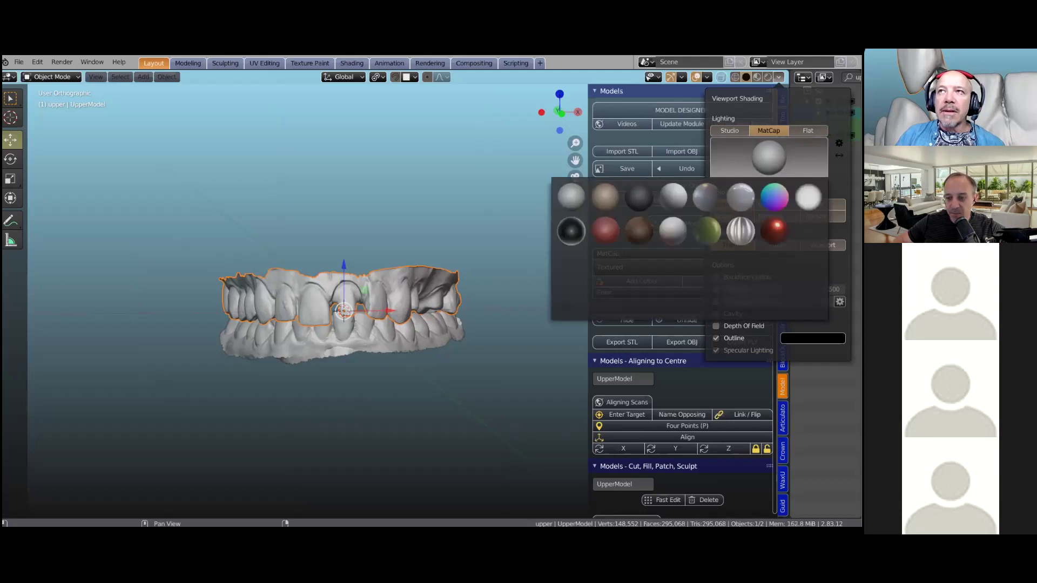
click(568, 266)
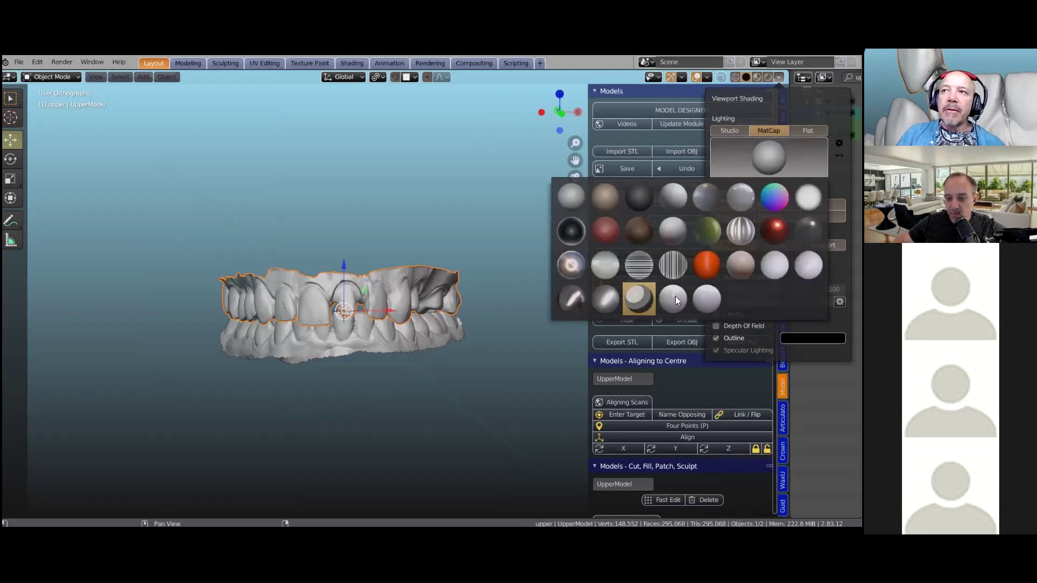
click(570, 264)
Try the glossy white matcap and the orange-red matcap on the dental models.
click(768, 157)
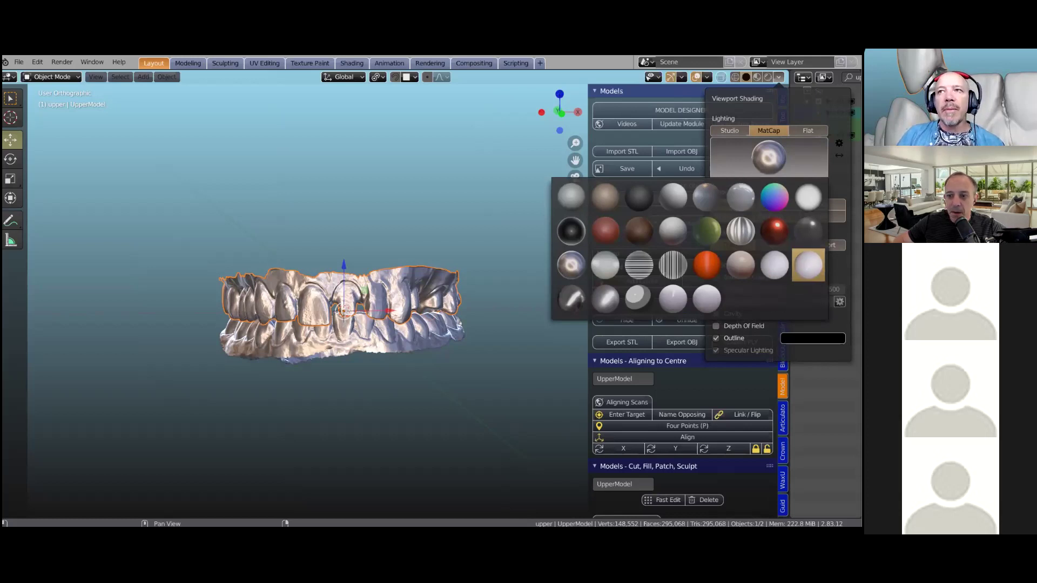
click(808, 265)
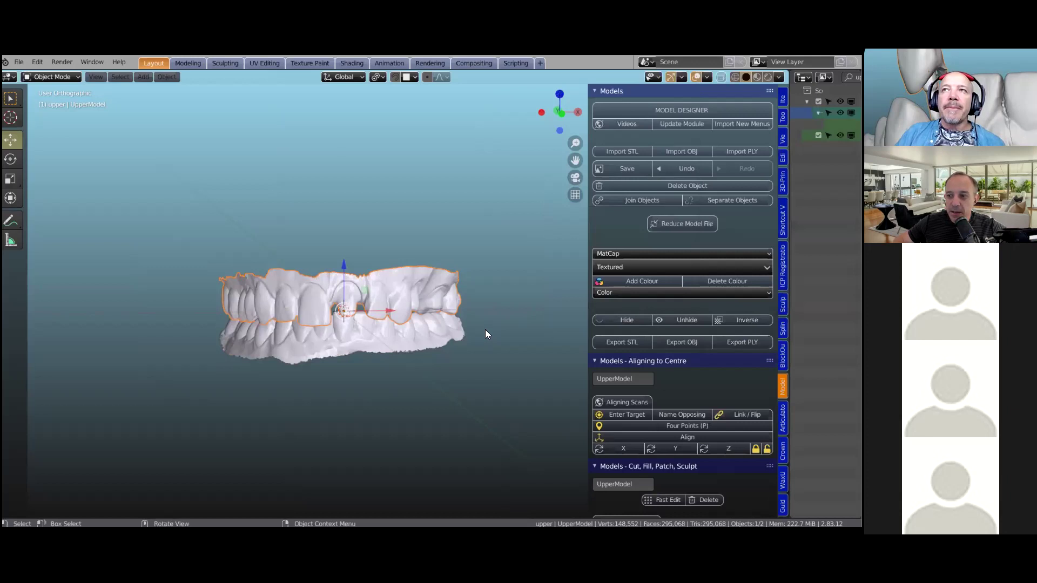
click(778, 77)
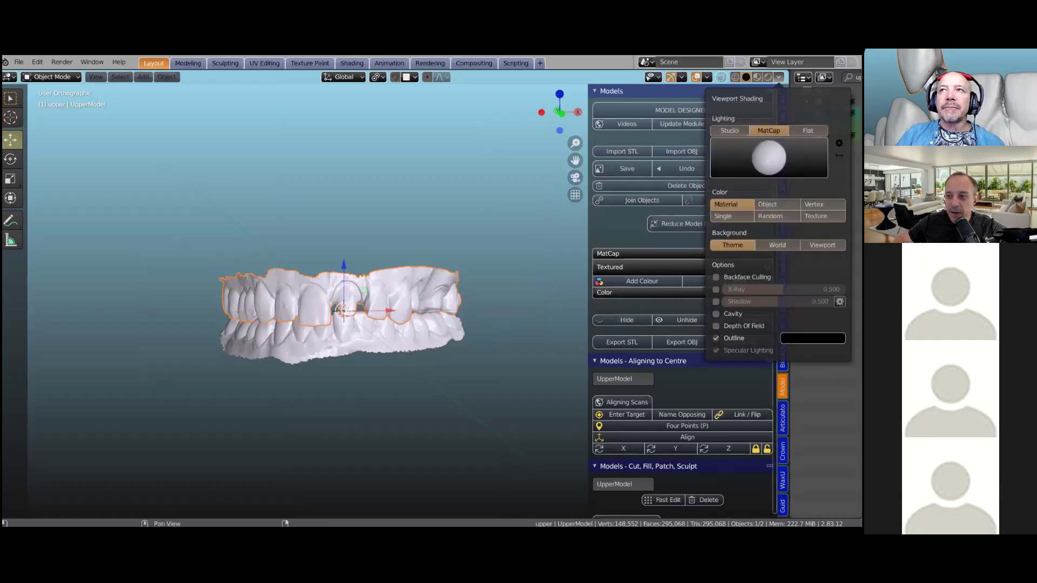
click(768, 156)
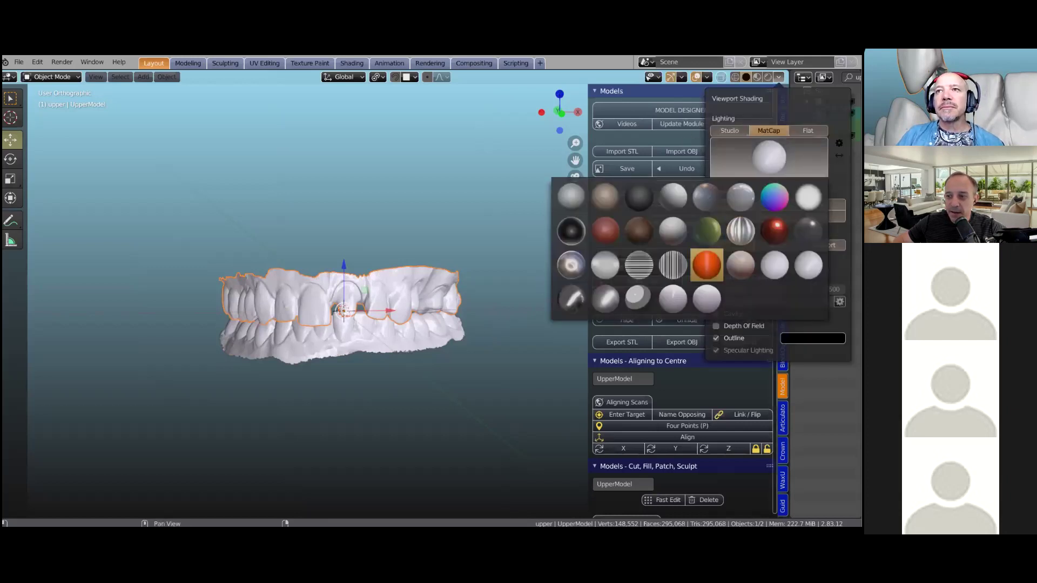
click(707, 265)
scroll(482, 321, up, 3)
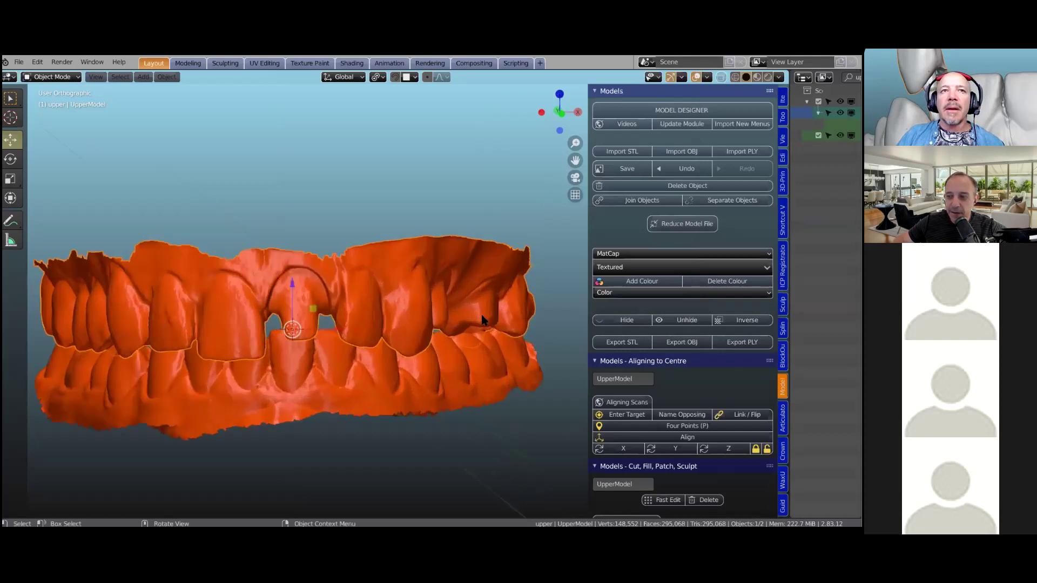
scroll(573, 225, up, 2)
Set the viewport matcap to the glossy white sphere and show both complete models.
click(778, 77)
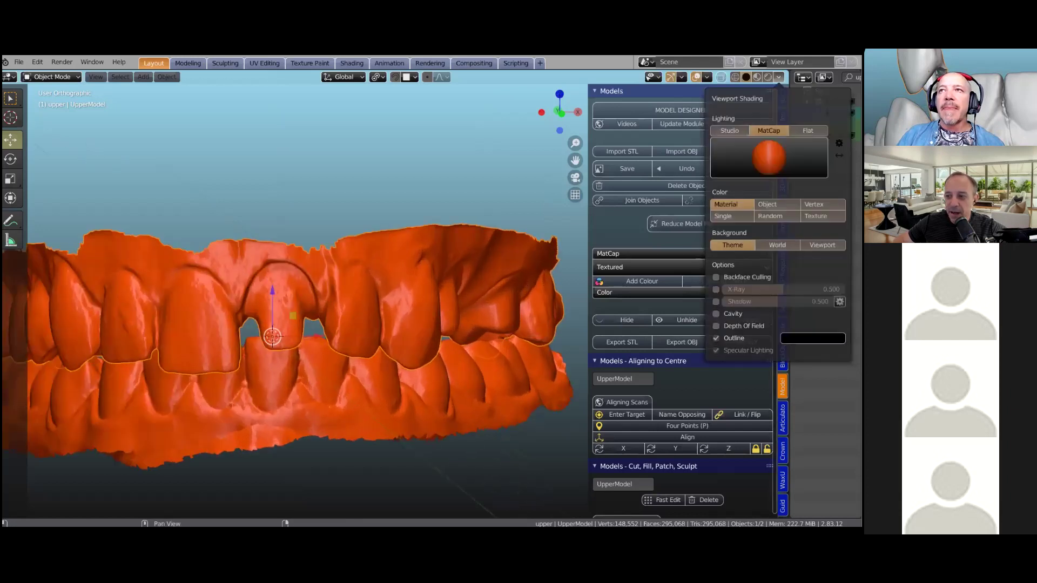
click(768, 157)
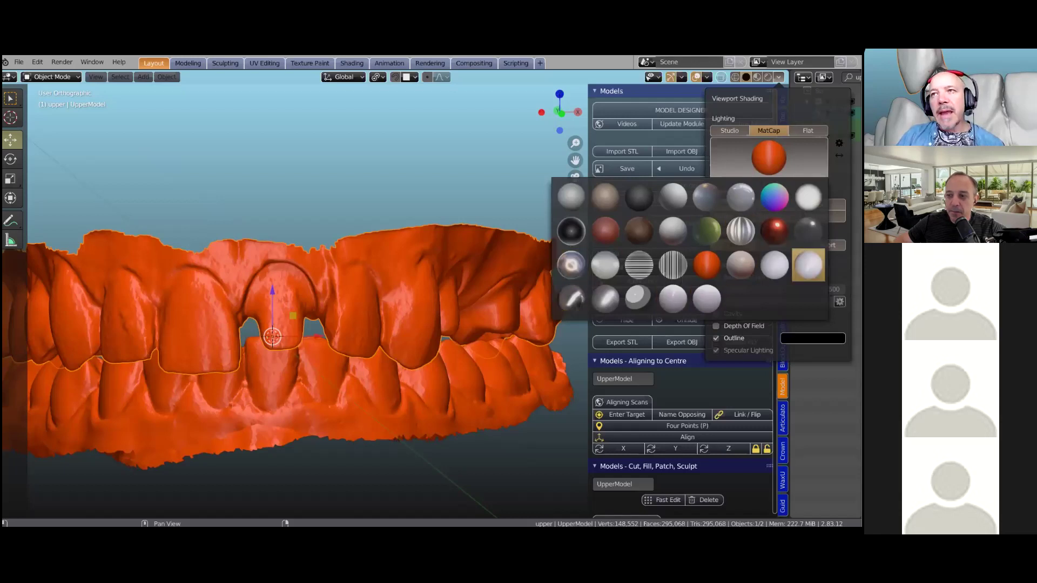
click(808, 265)
scroll(390, 318, down, 5)
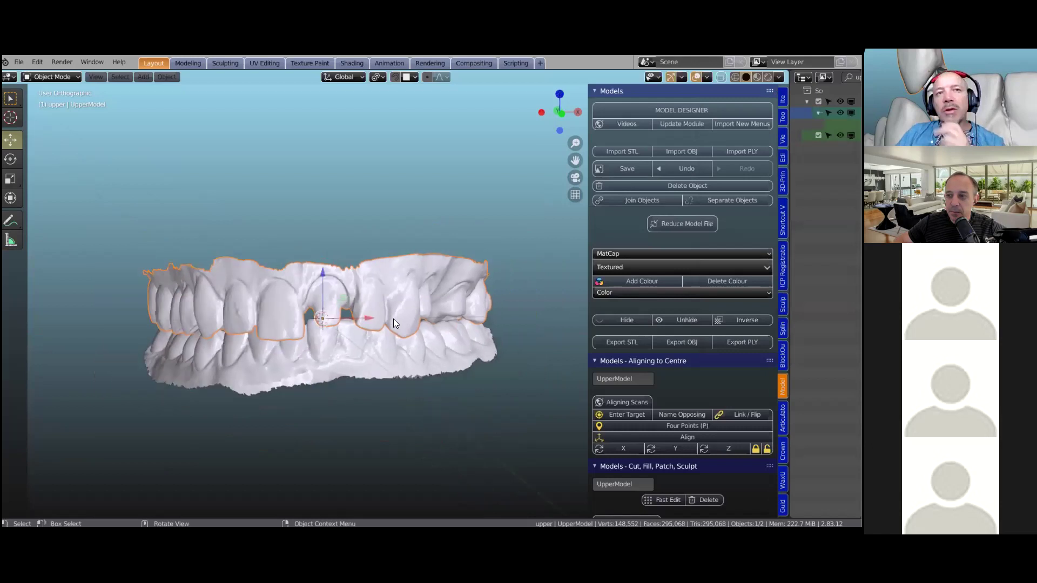
scroll(393, 319, down, 1)
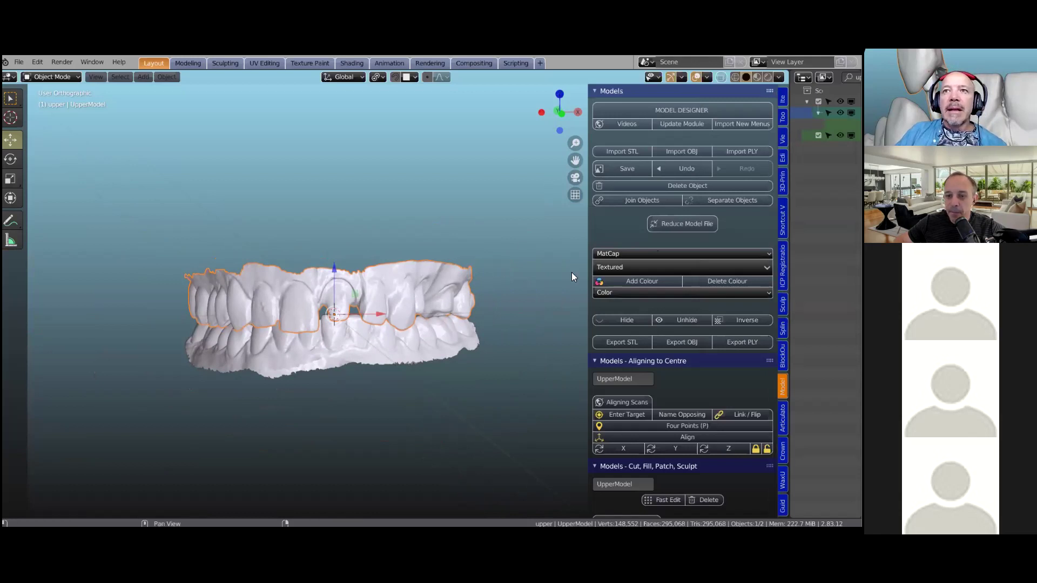
Add a colour to the upper model and set it to a pale cream with hue 0.142, saturation 0.144, value 1.000 and alpha 1.000.
click(650, 280)
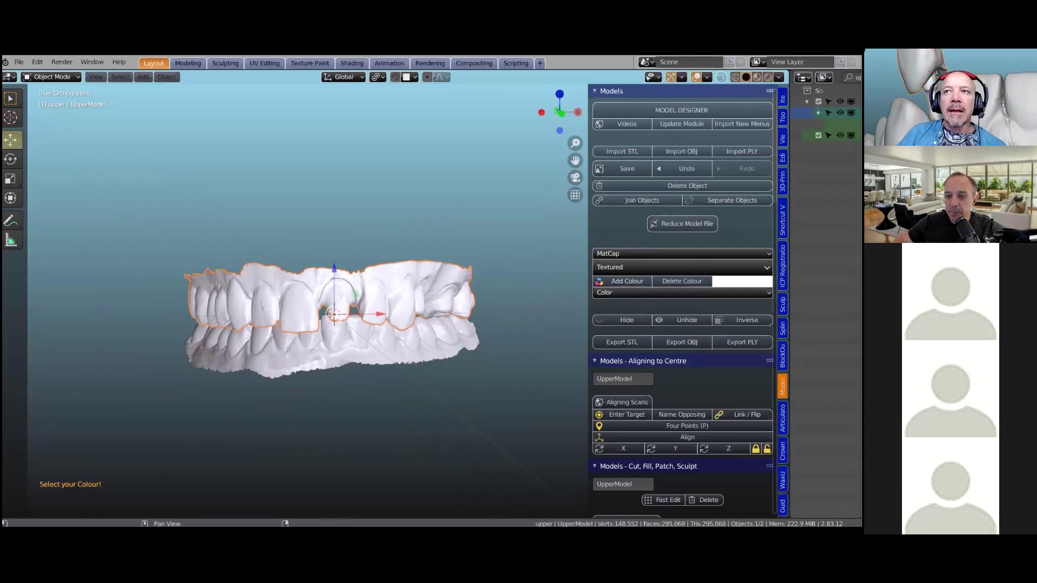
click(742, 280)
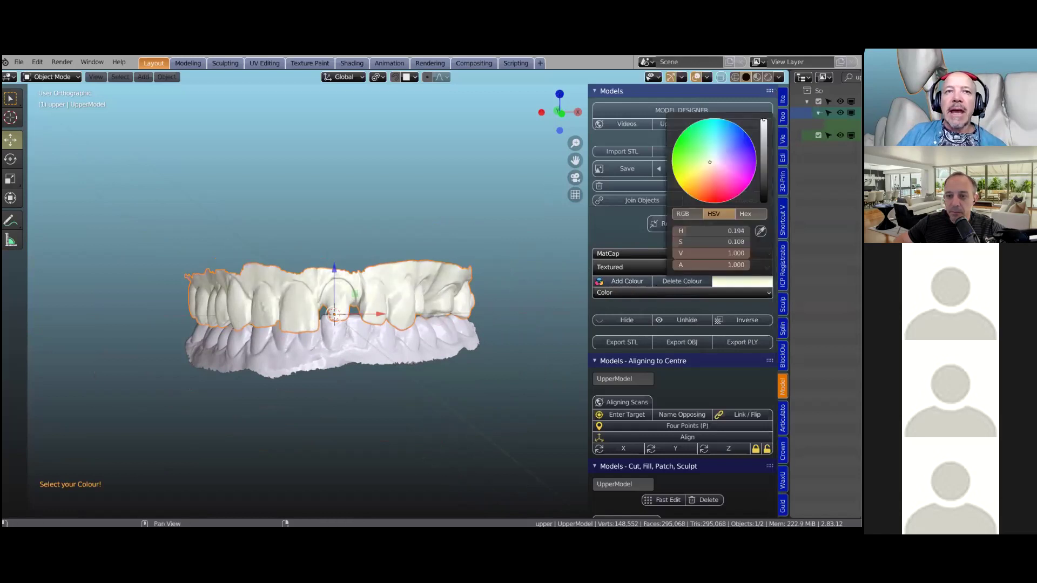
drag(710, 162, 709, 164)
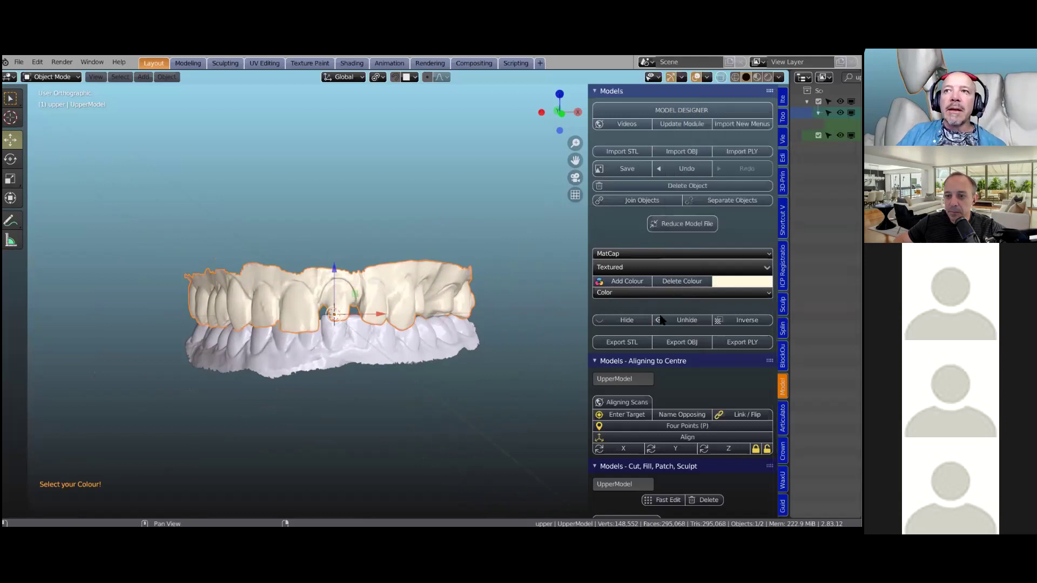
click(742, 281)
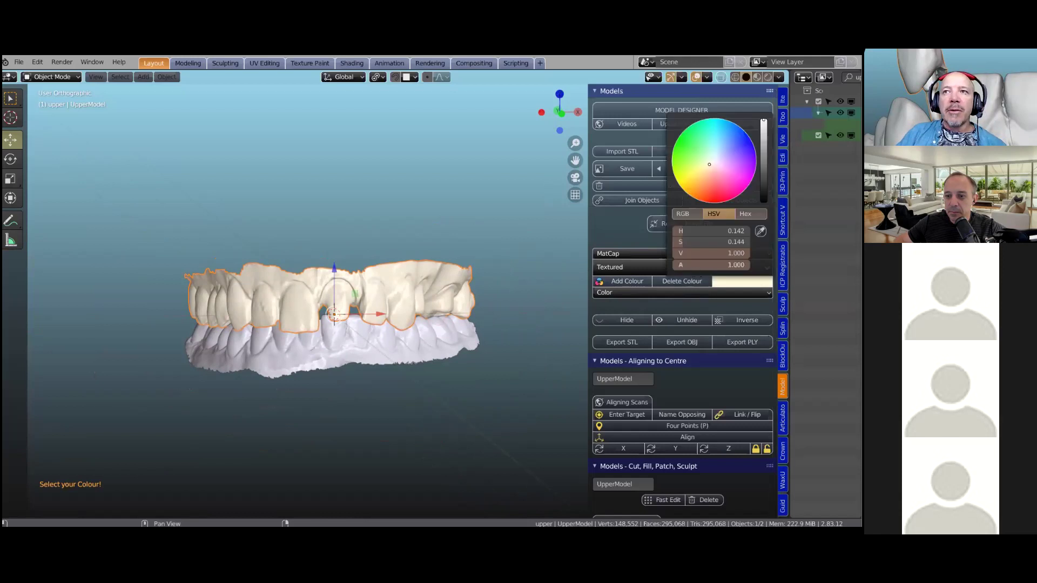
drag(736, 264, 772, 265)
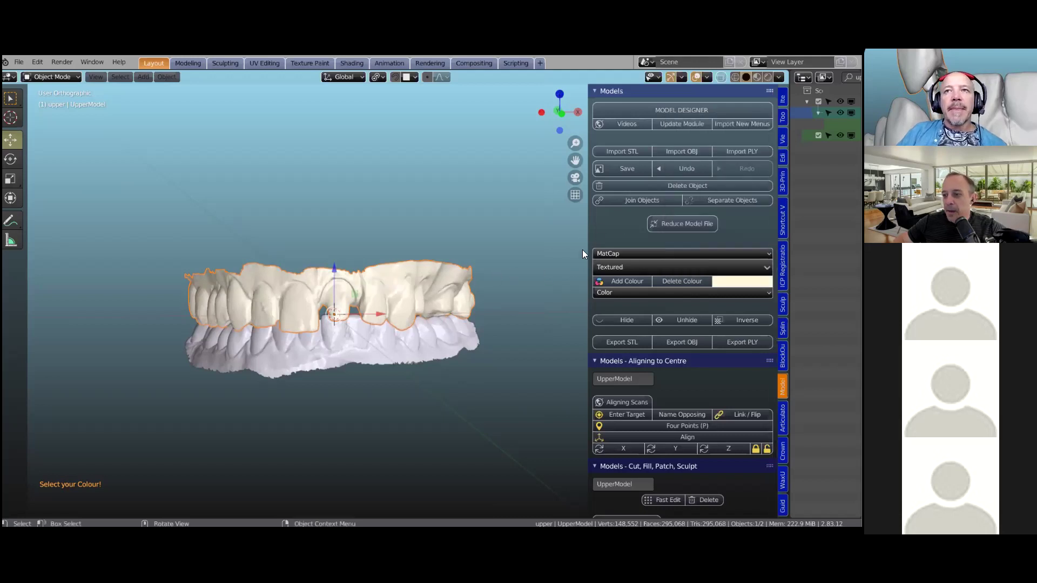
Narrow the Model Designer sidebar and shrink the Outliner to widen the 3D viewport.
drag(588, 238, 613, 236)
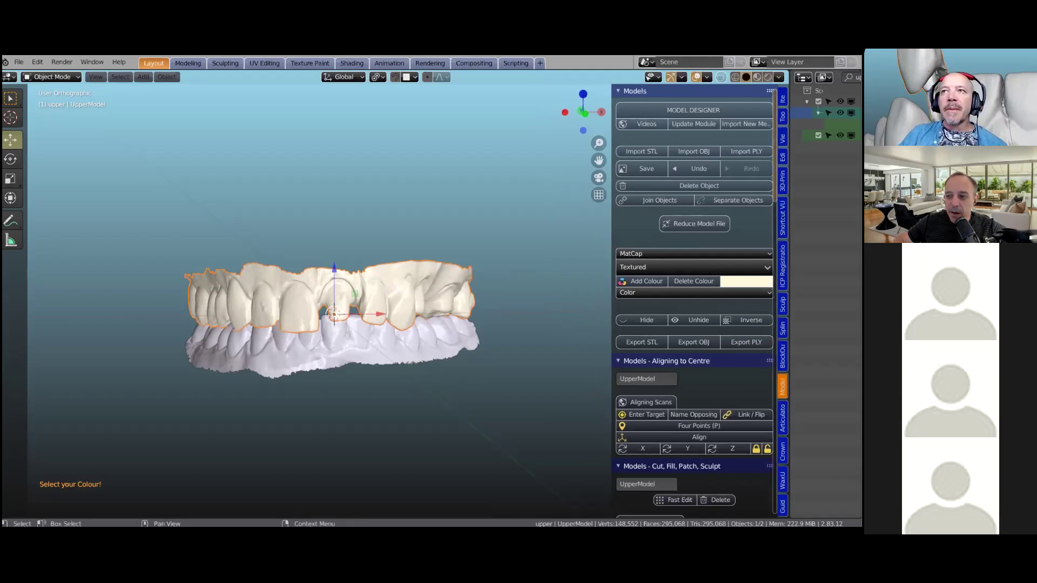
drag(612, 238, 658, 238)
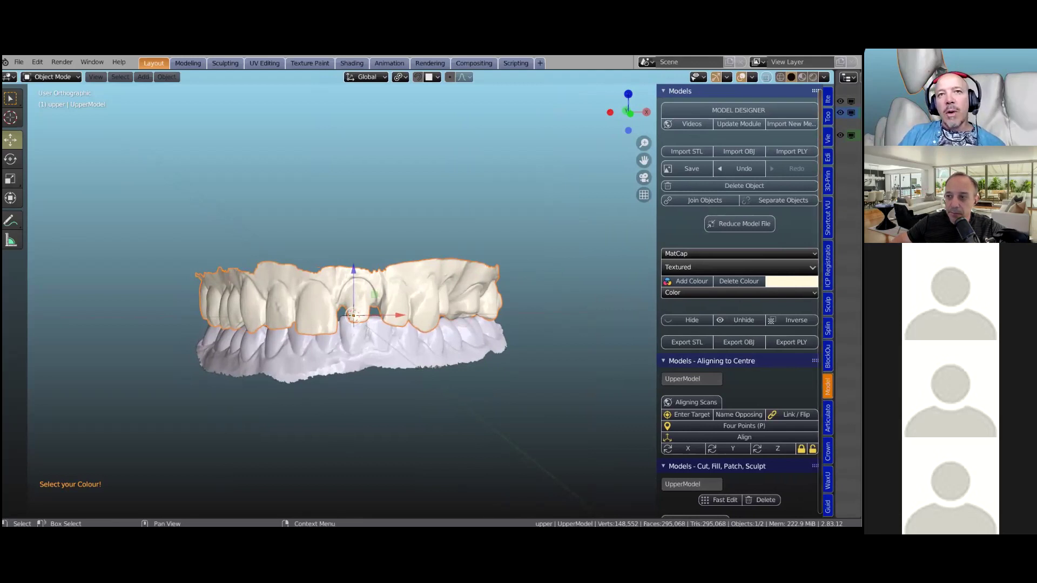
Examine the coloured upper scan against the lower scan from a raised front angle, both close up and as a whole.
middle_drag(450, 250, 443, 265)
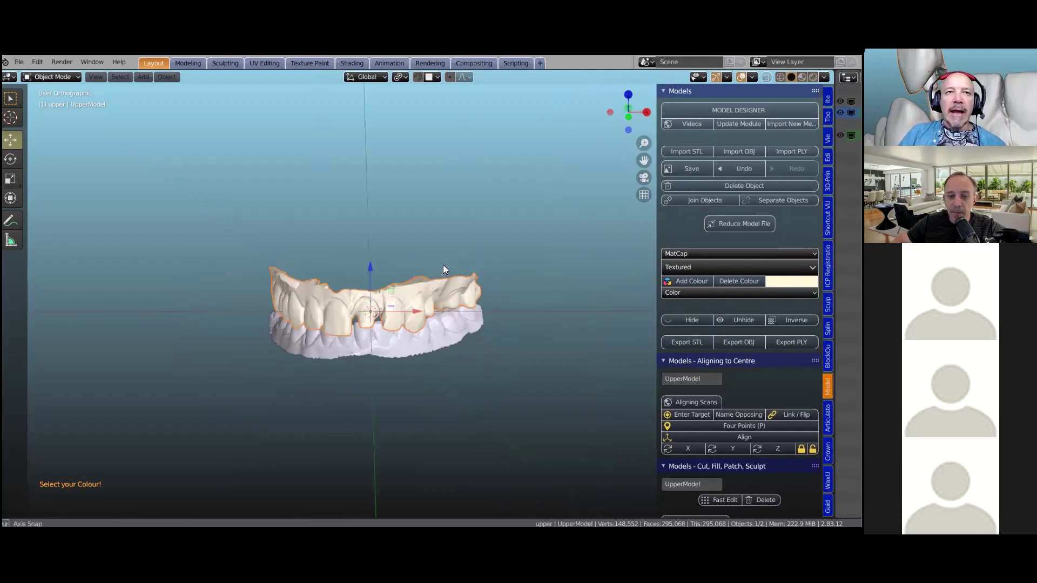
scroll(443, 265, up, 2)
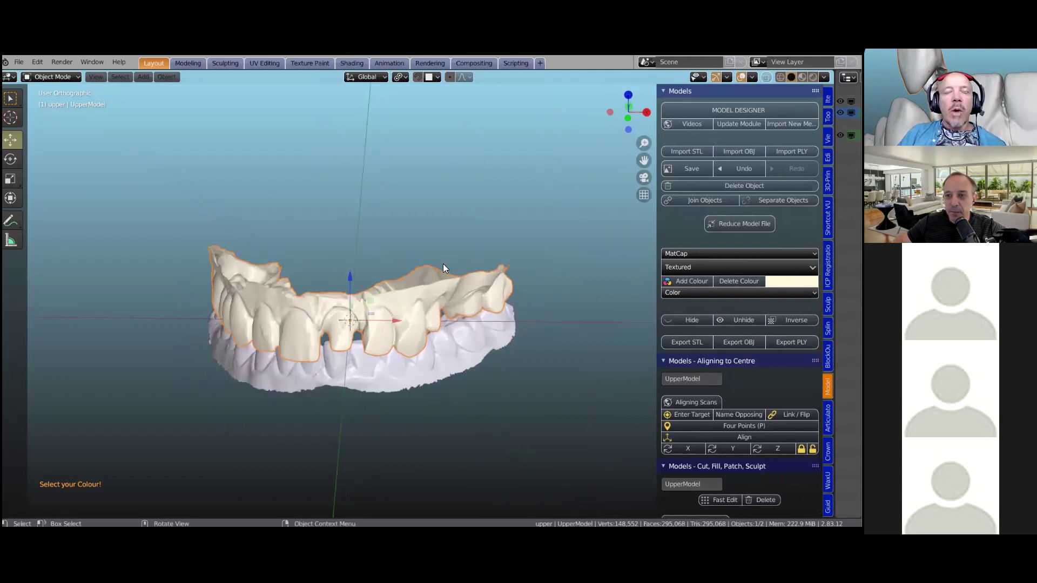
scroll(442, 264, down, 1)
scroll(435, 272, up, 3)
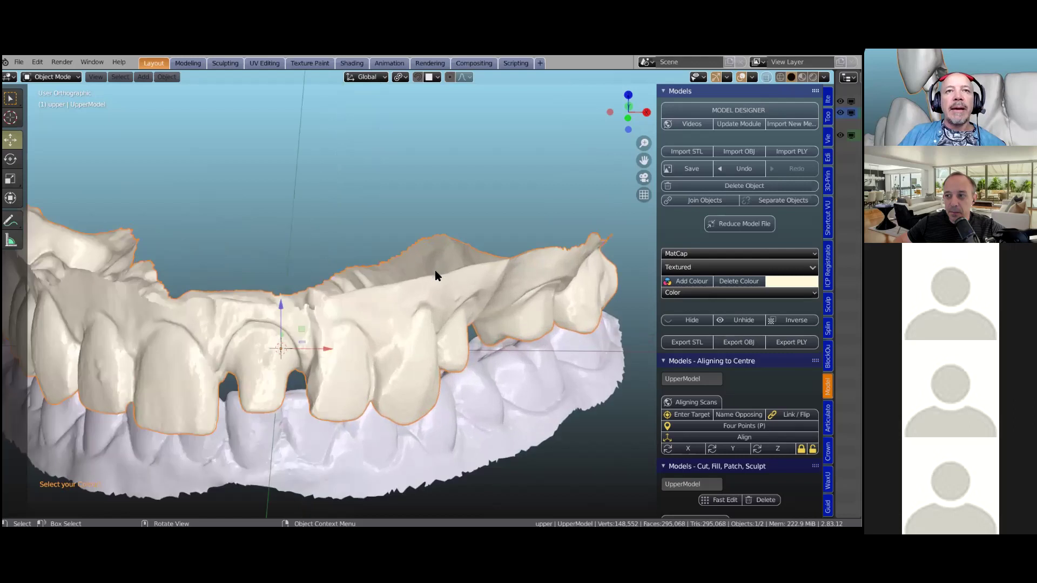
scroll(435, 272, down, 8)
scroll(436, 270, up, 6)
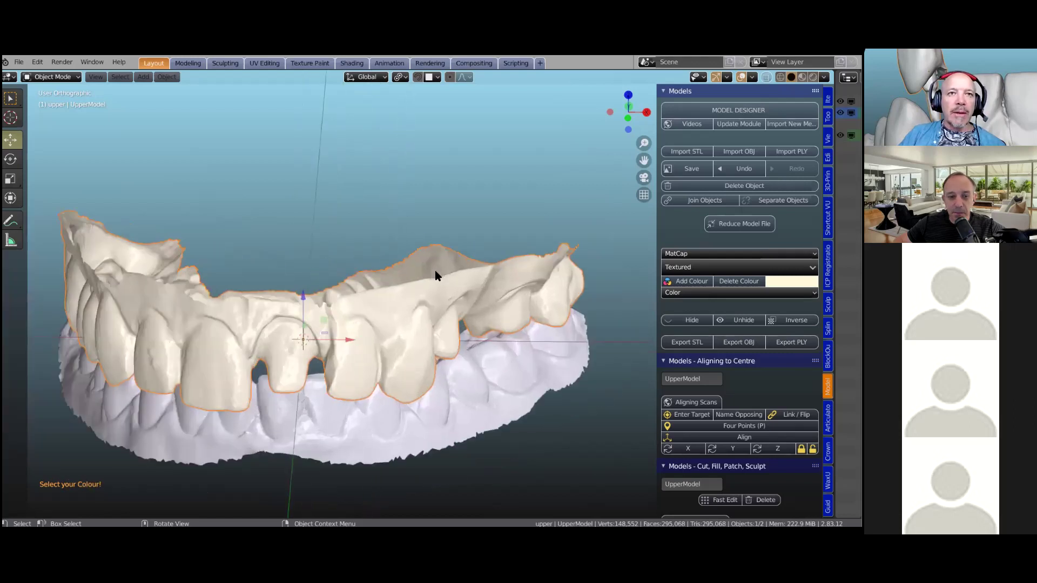
scroll(435, 270, down, 3)
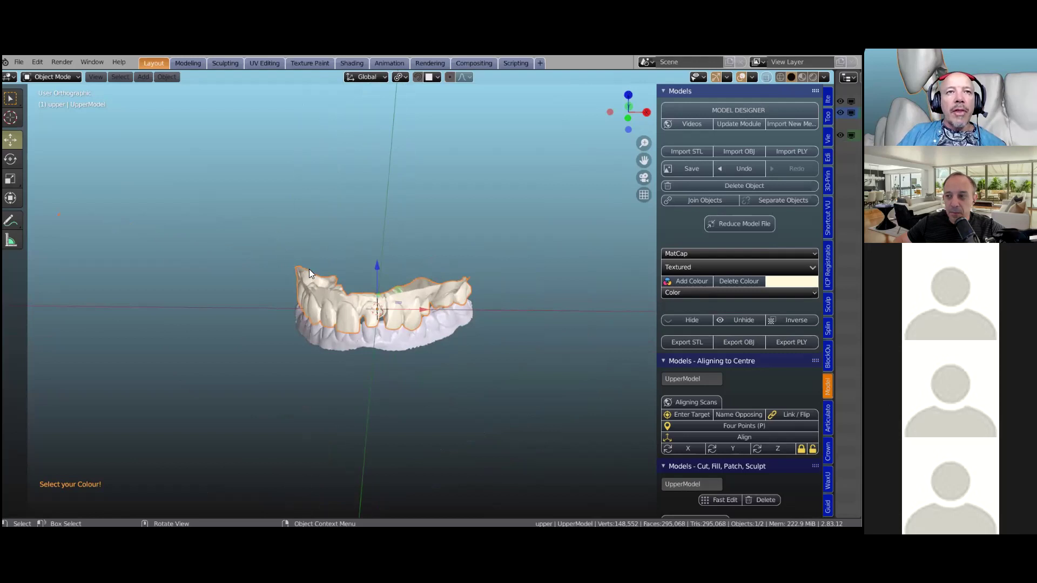
Examine how both scans fit together from the front, the side and an oblique angle above.
mouse_move(309, 269)
middle_down()
mouse_move(367, 231)
mouse_move(434, 319)
mouse_move(300, 302)
mouse_move(285, 188)
mouse_move(458, 203)
mouse_move(482, 308)
mouse_move(363, 311)
mouse_move(301, 231)
mouse_move(356, 193)
mouse_move(428, 222)
mouse_move(435, 290)
mouse_move(336, 299)
mouse_move(320, 254)
middle_up()
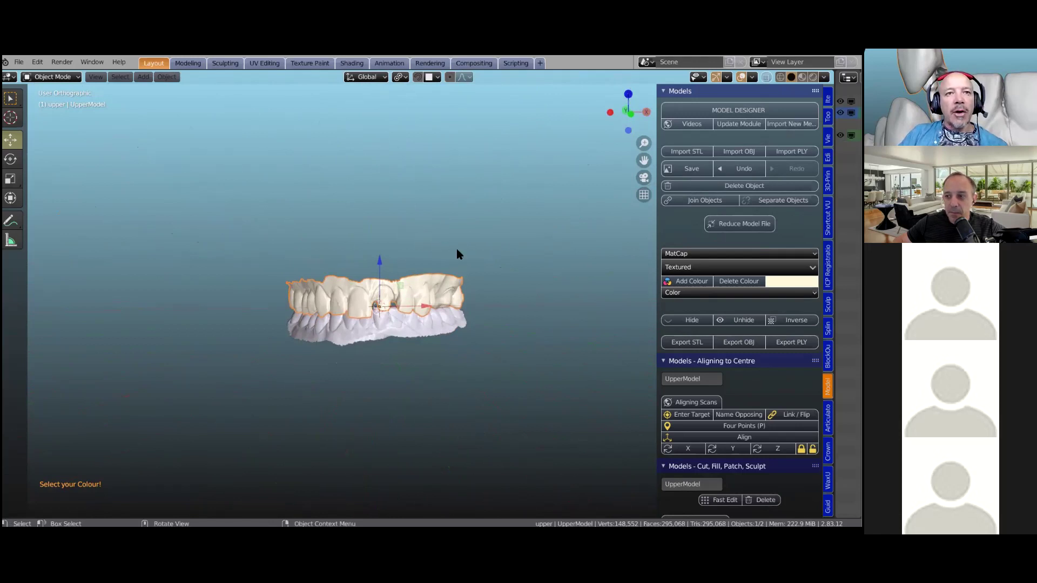
shift+middle_drag(477, 265, 475, 287)
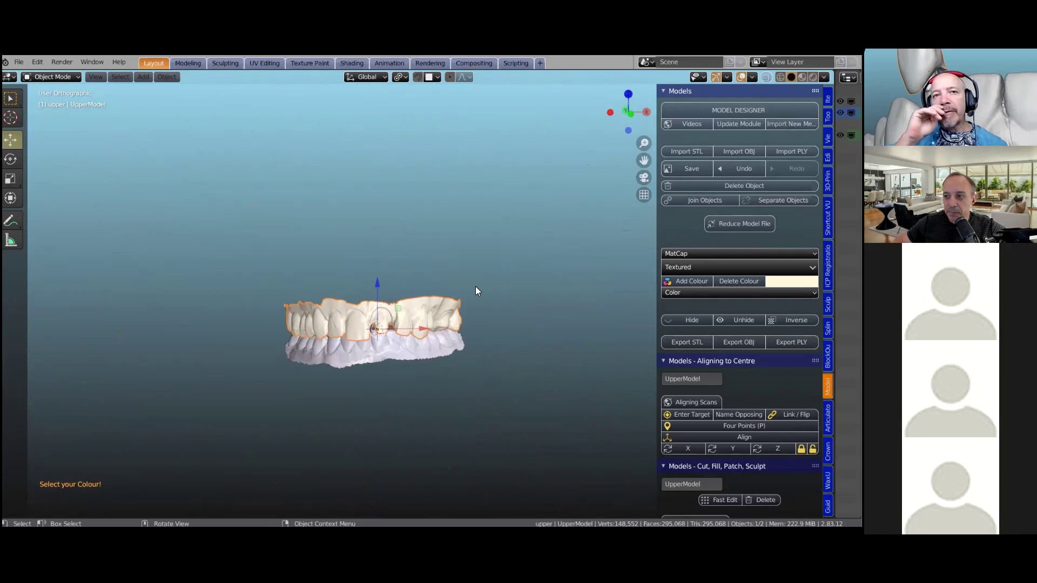
scroll(476, 290, up, 3)
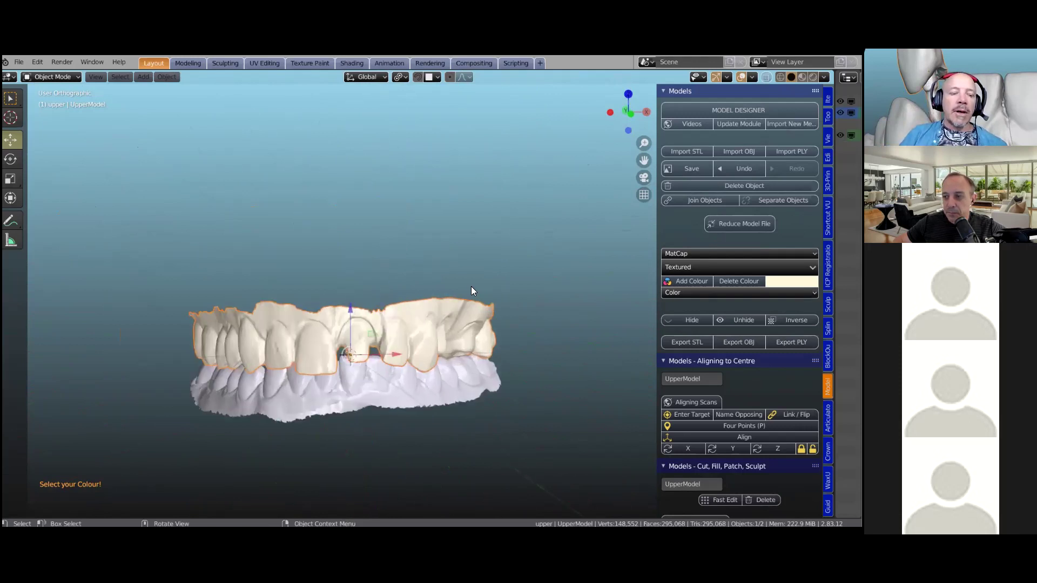
shift+middle_drag(487, 346, 445, 284)
scroll(465, 274, down, 5)
scroll(462, 276, up, 5)
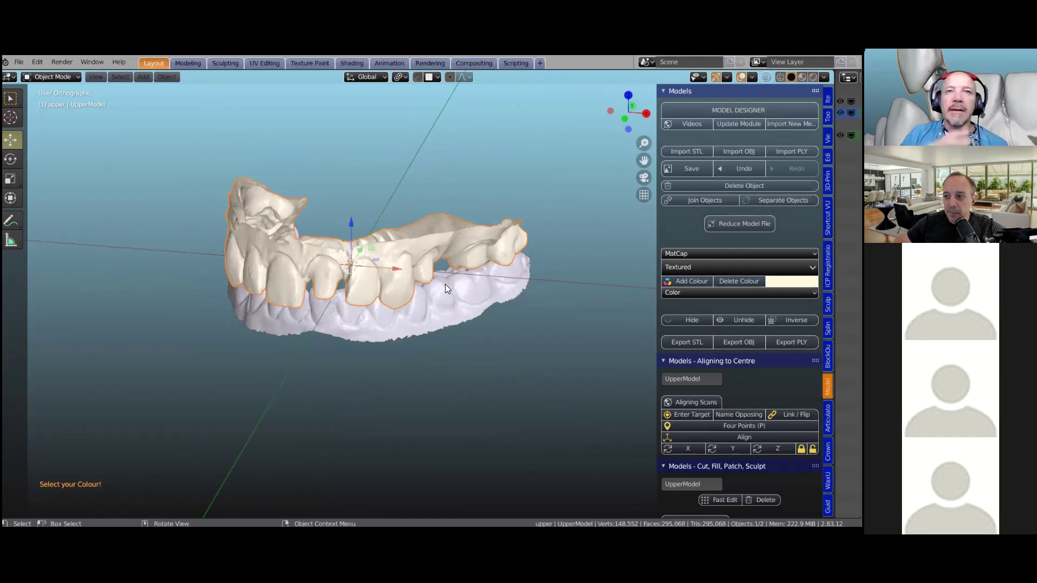
scroll(445, 284, up, 4)
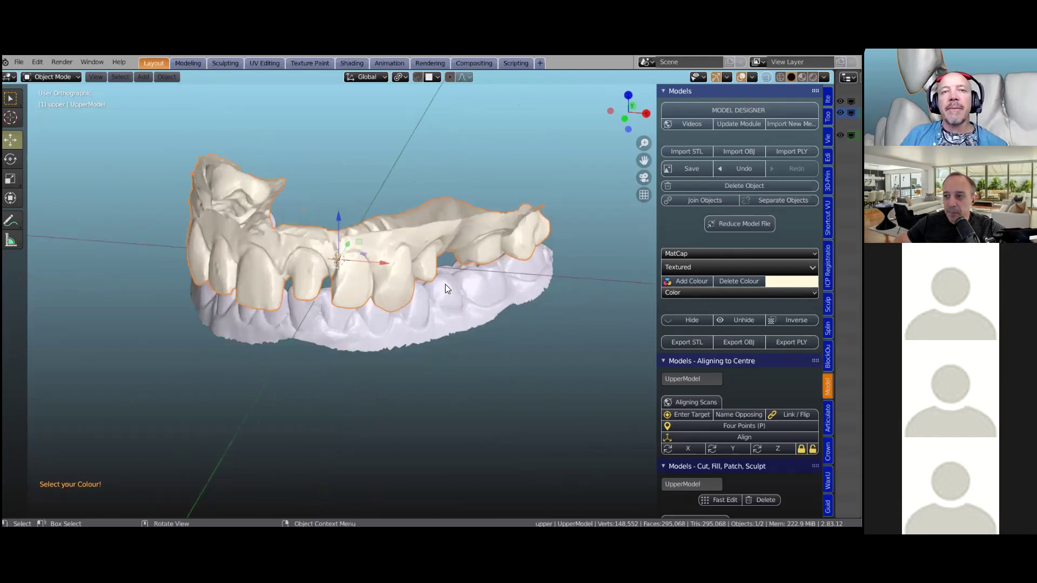
scroll(445, 284, down, 2)
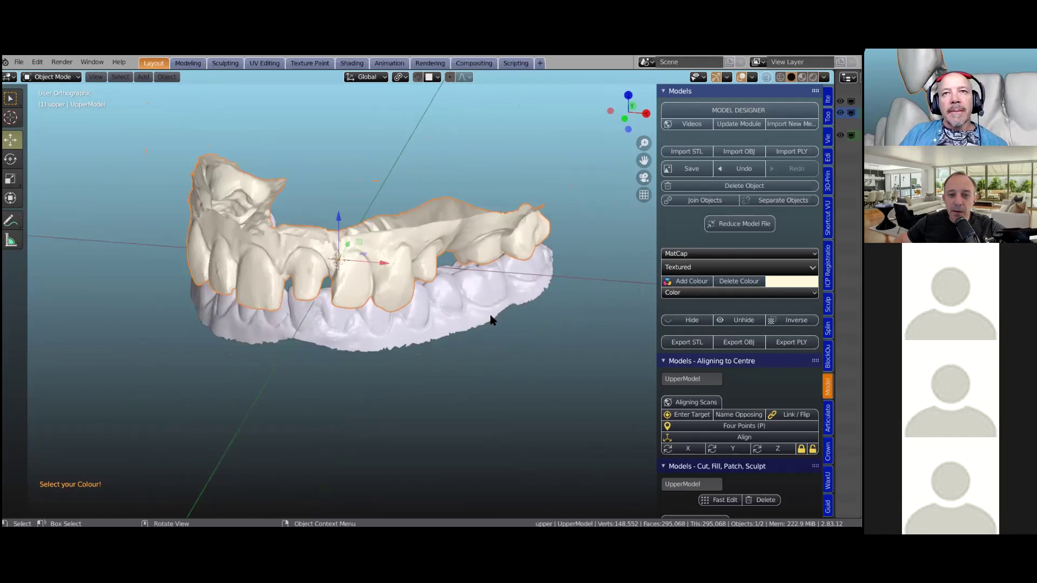
middle_drag(472, 315, 611, 282)
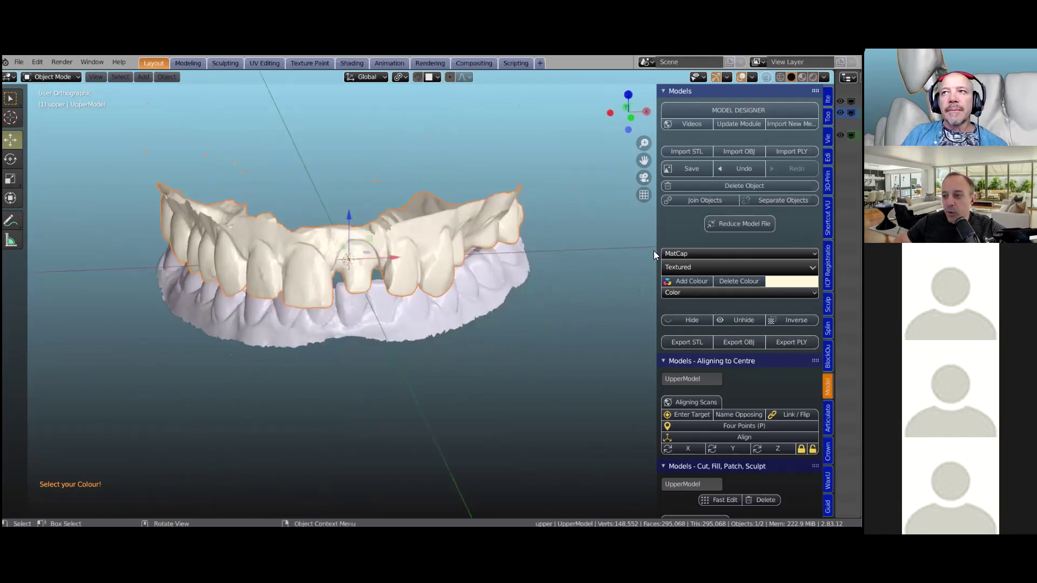
middle_drag(464, 253, 395, 283)
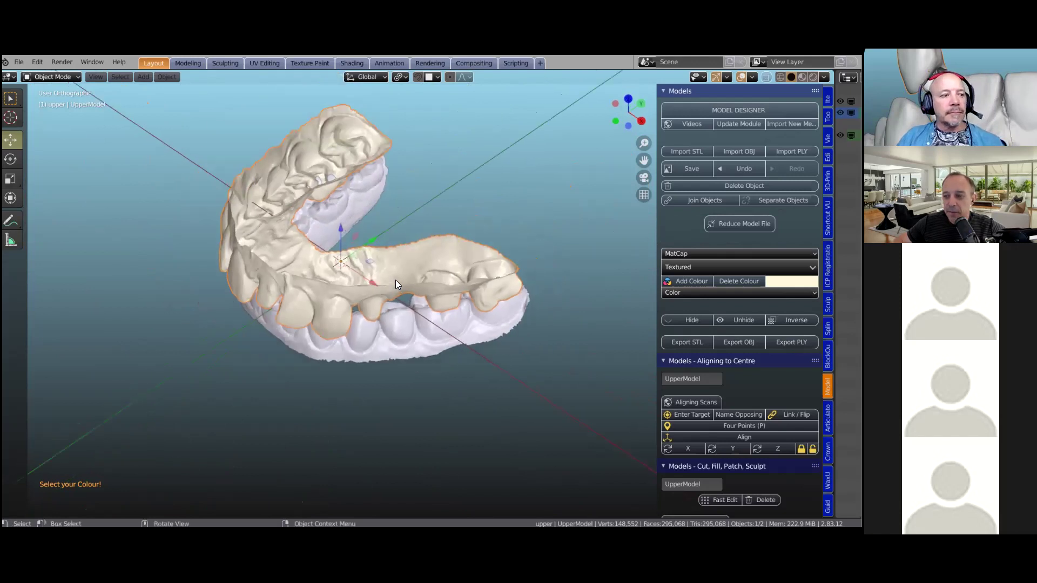
scroll(395, 280, up, 1)
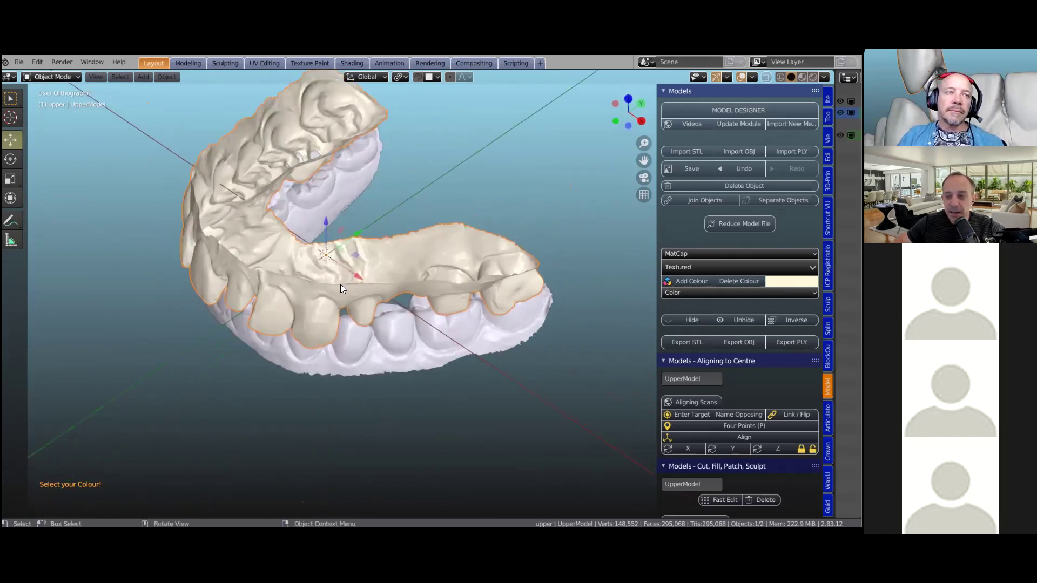
Hide the viewport toolbar and view the scans obliquely from above.
key(t)
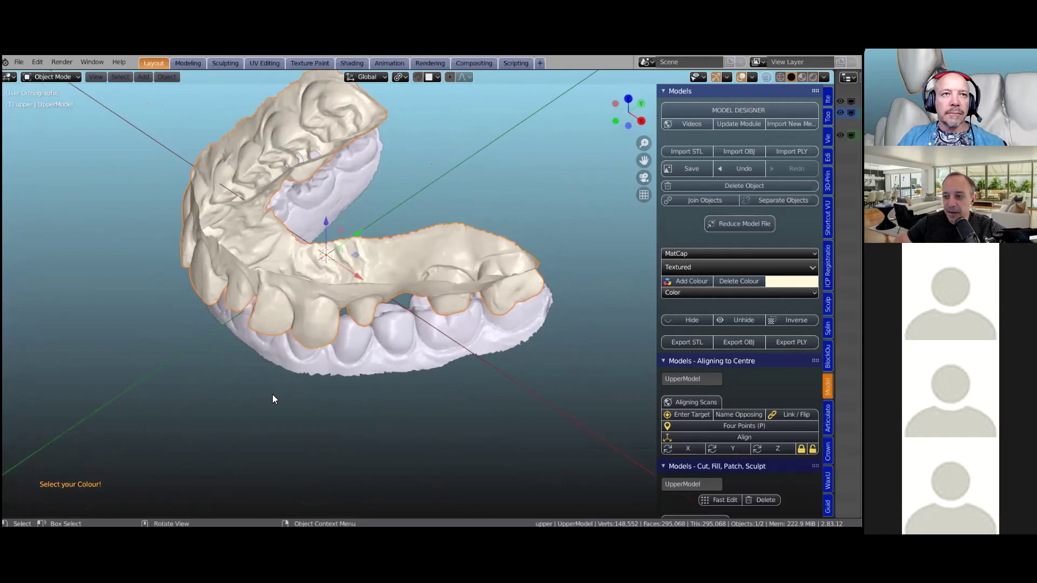
middle_drag(240, 349, 512, 150)
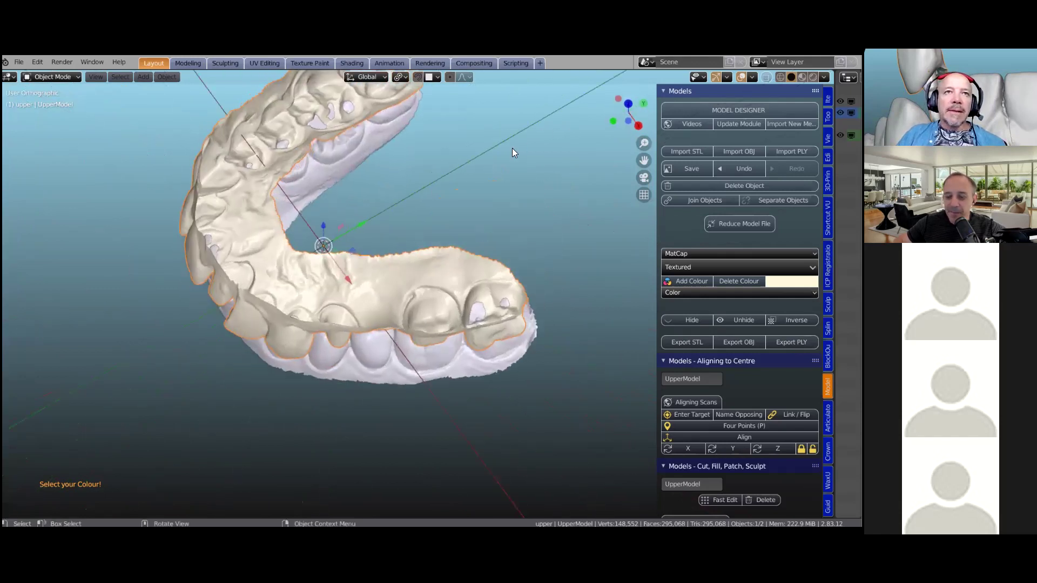
scroll(454, 400, down, 1)
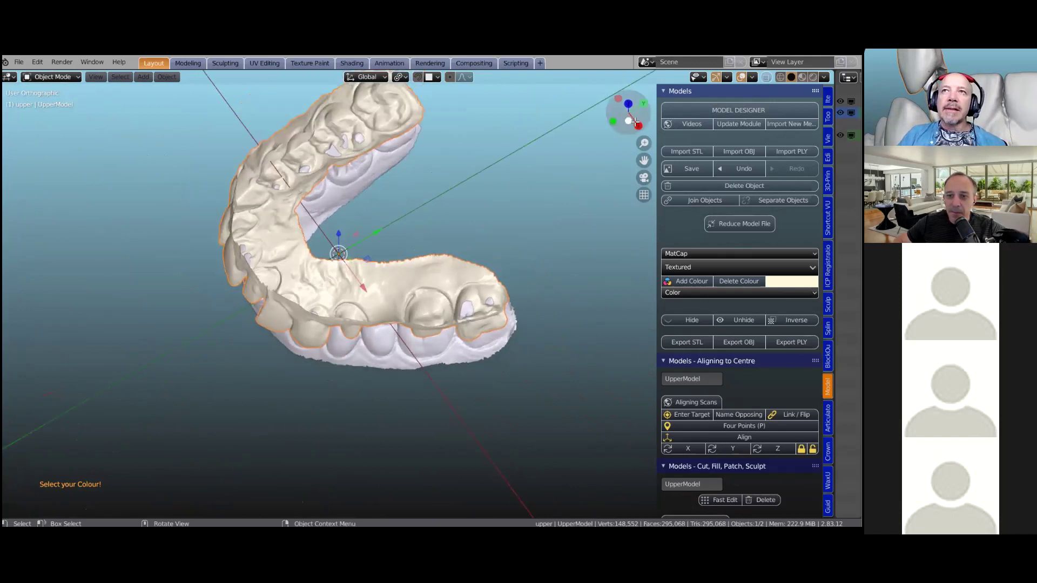
View both scans from the right, the left and the back using the navigation gizmo, and return to the front.
mouse_move(637, 124)
mouse_down()
mouse_move(657, 104)
mouse_move(647, 109)
mouse_up()
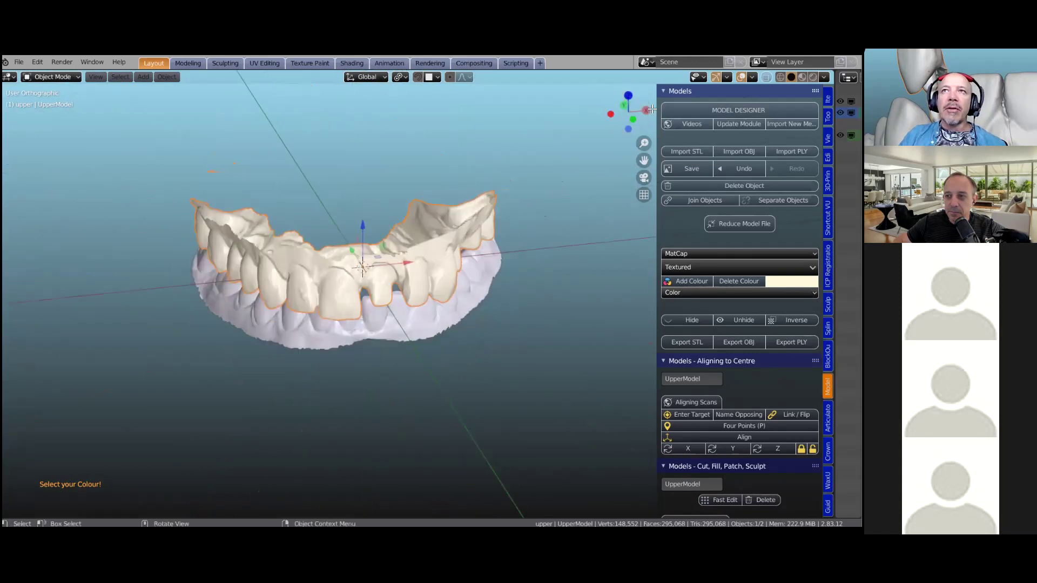
click(646, 110)
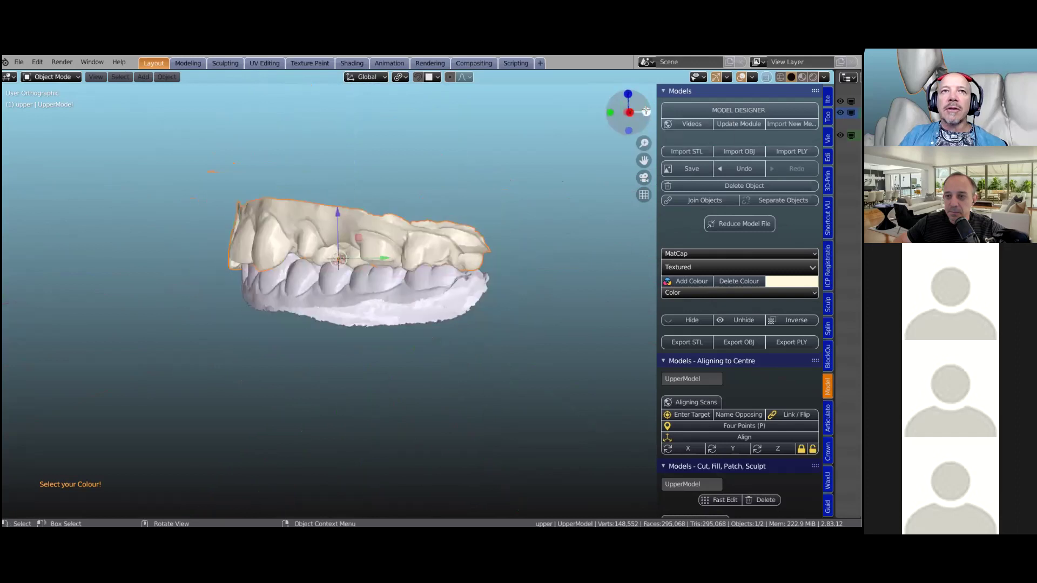
click(629, 113)
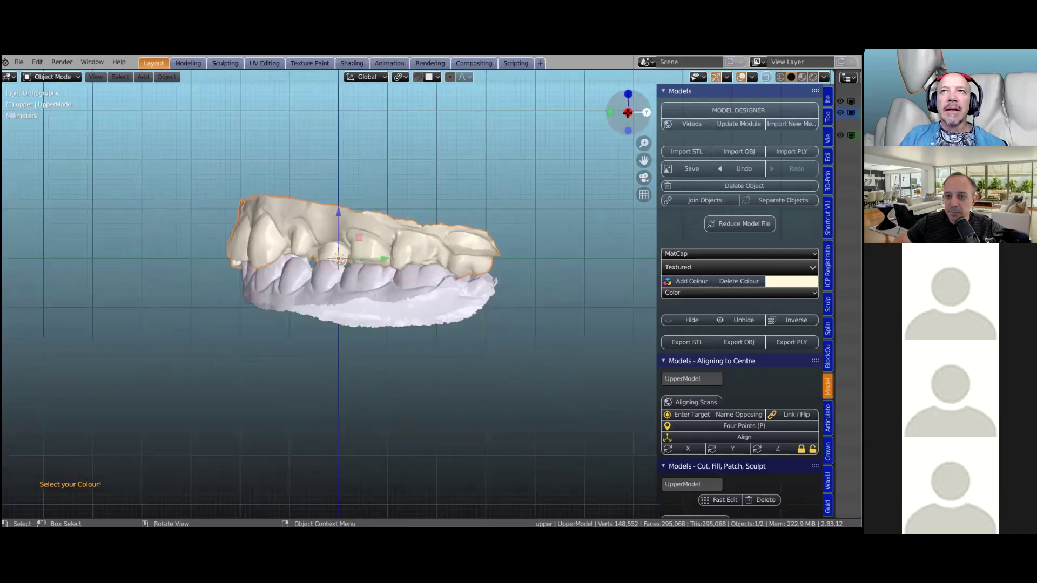
drag(627, 113, 586, 179)
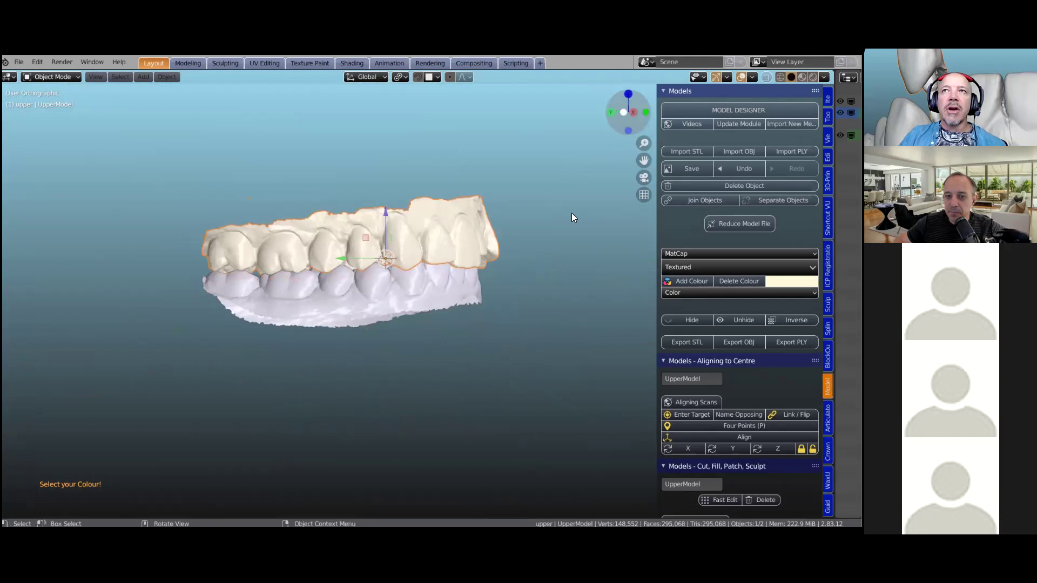
drag(627, 121, 648, 115)
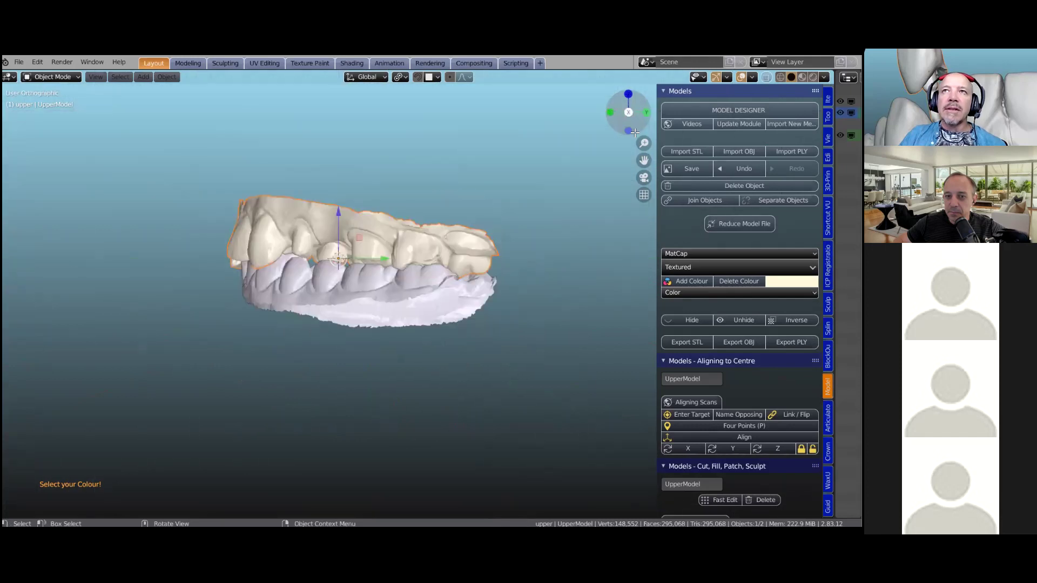
click(647, 114)
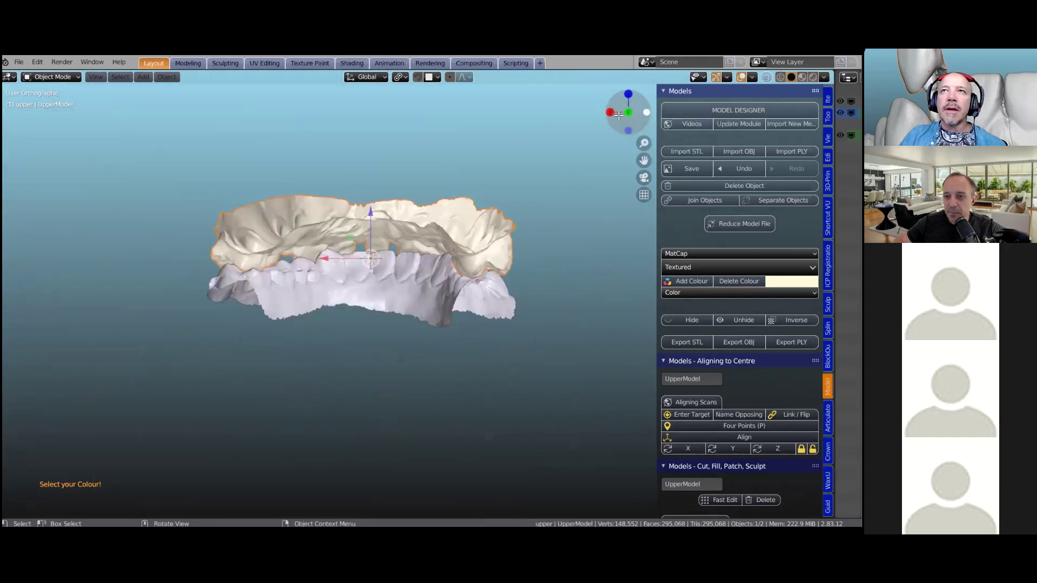
click(628, 113)
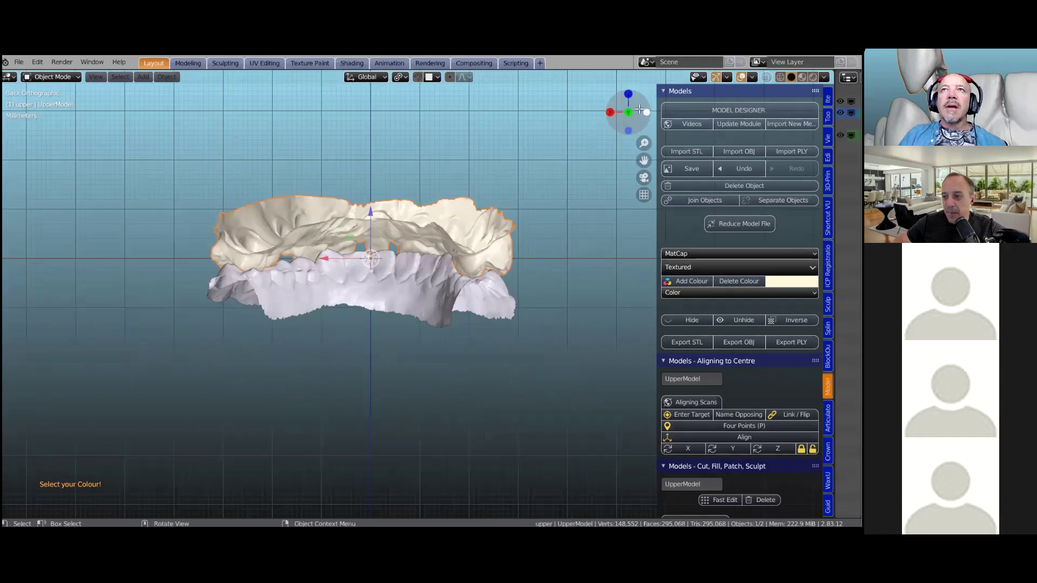
key(KP_1)
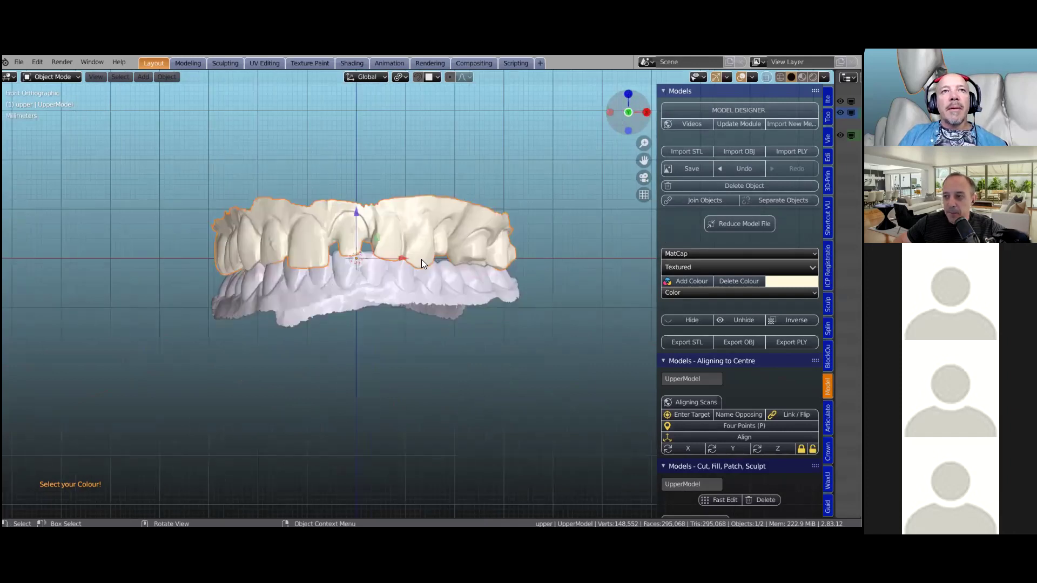
middle_drag(422, 260, 425, 271)
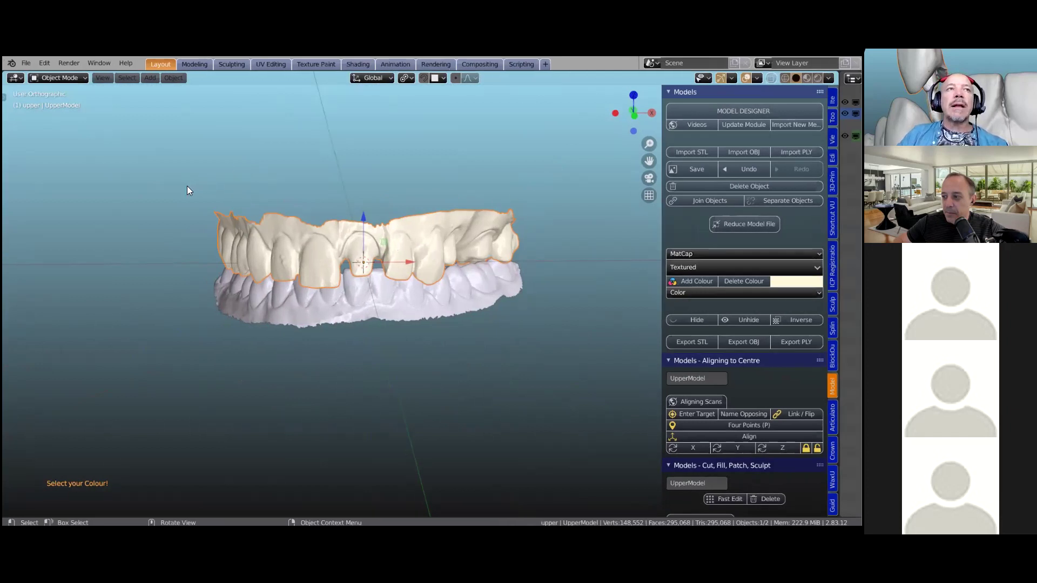
Show the viewport toolbar and draw a freehand wavy annotation line above the upper scan with the Annotate tool.
key(t)
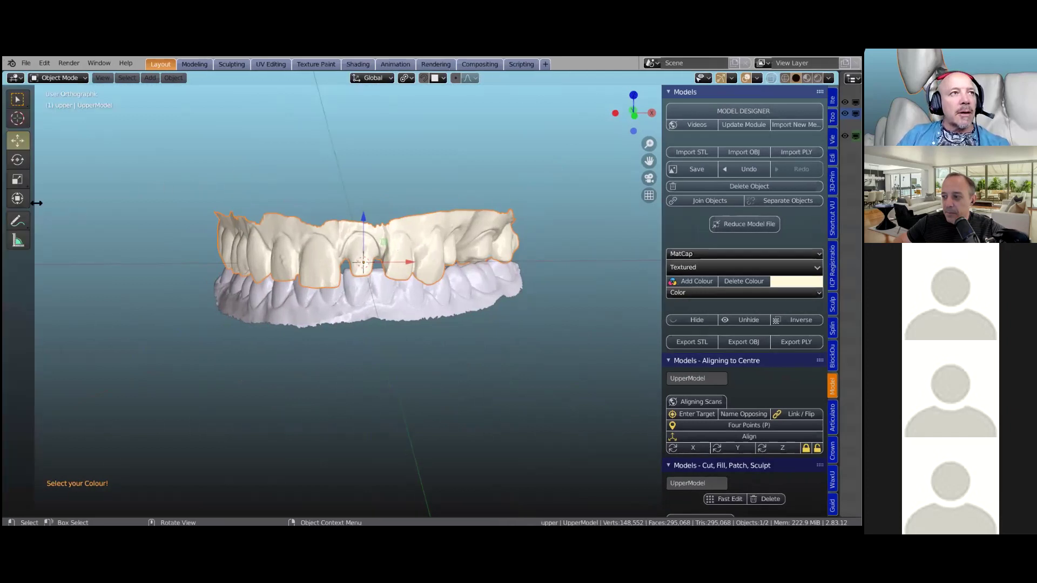
click(22, 221)
click(51, 223)
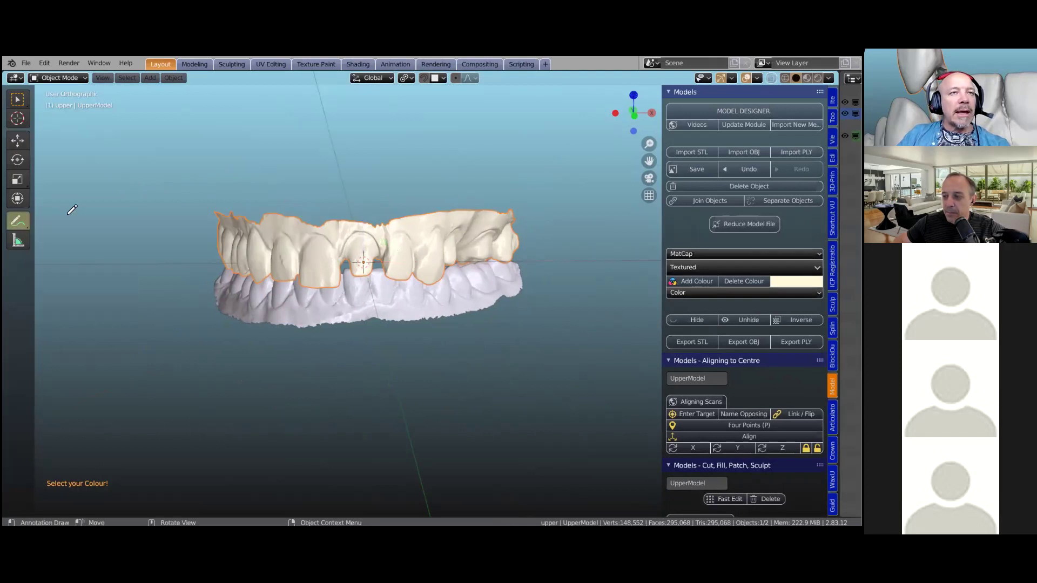
drag(323, 174, 450, 162)
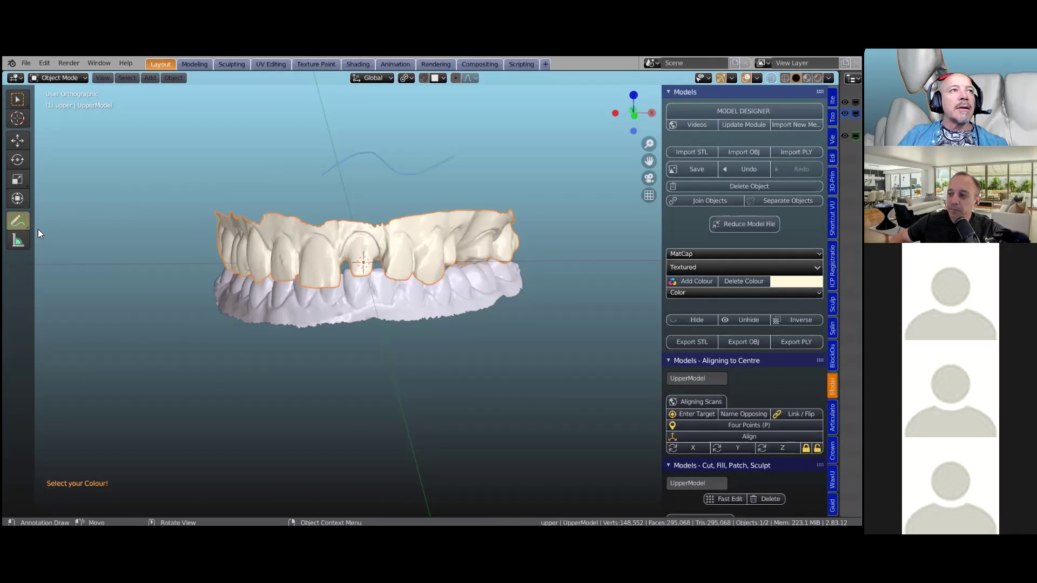
Erase the annotation line above the upper scan and activate the Select Box tool.
click(17, 226)
click(68, 291)
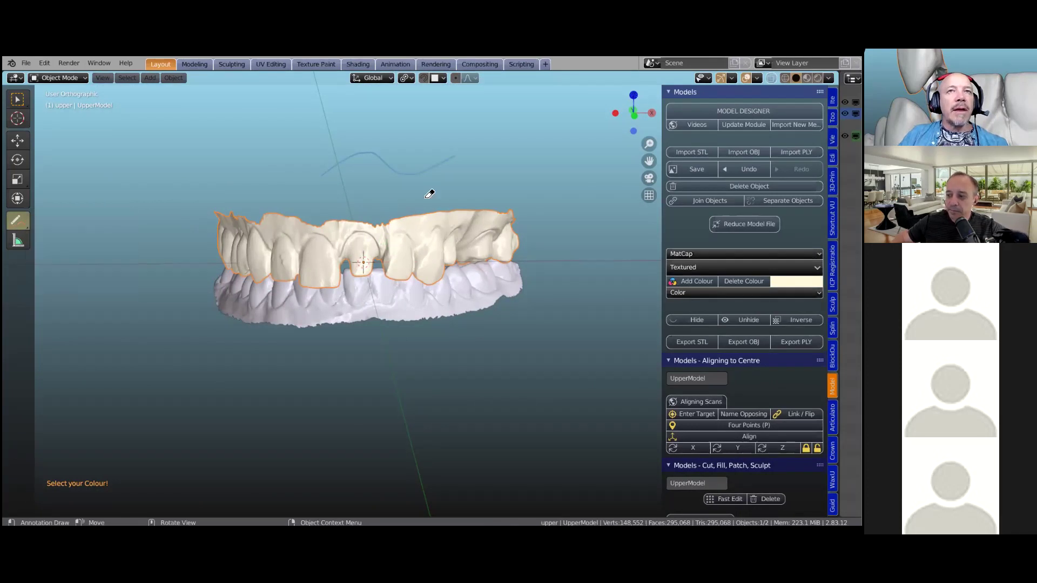
mouse_move(481, 146)
mouse_down()
mouse_move(387, 172)
mouse_move(388, 148)
mouse_move(374, 148)
mouse_move(389, 141)
mouse_move(385, 162)
mouse_up()
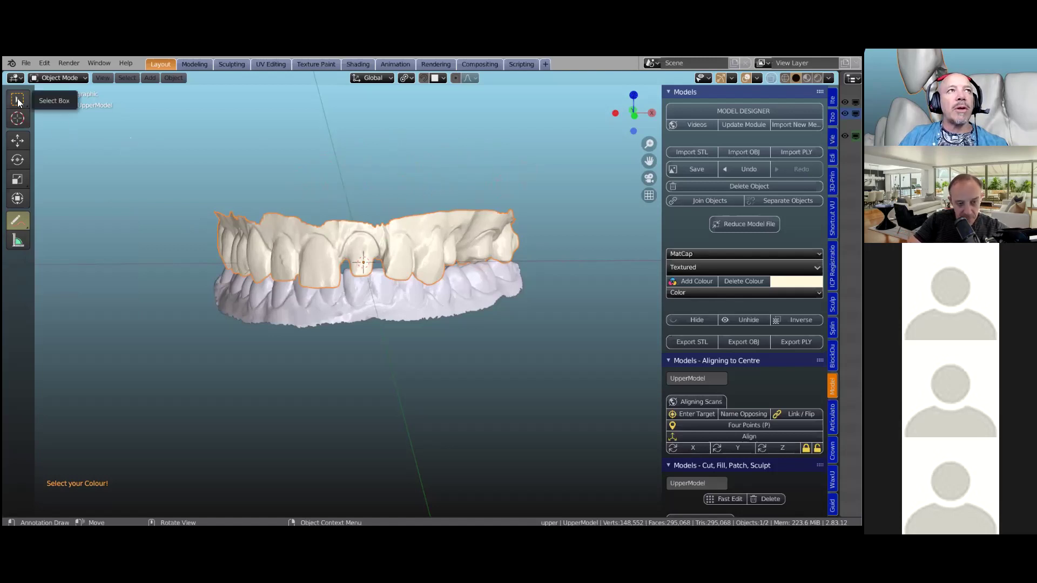
click(17, 100)
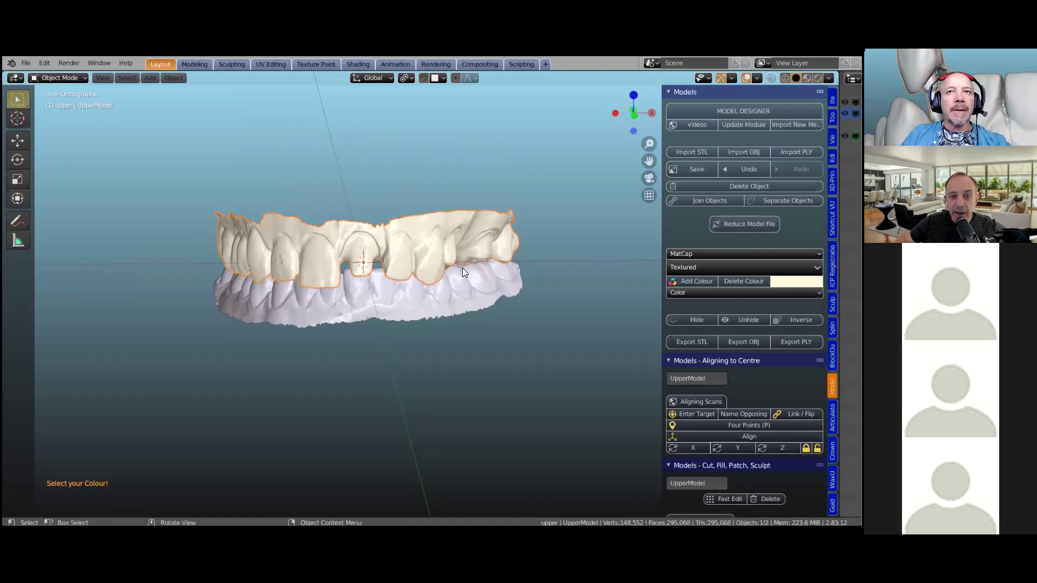
Examine both scans from a raised front angle, close up on the front teeth and as a whole.
scroll(498, 319, down, 2)
scroll(501, 322, up, 3)
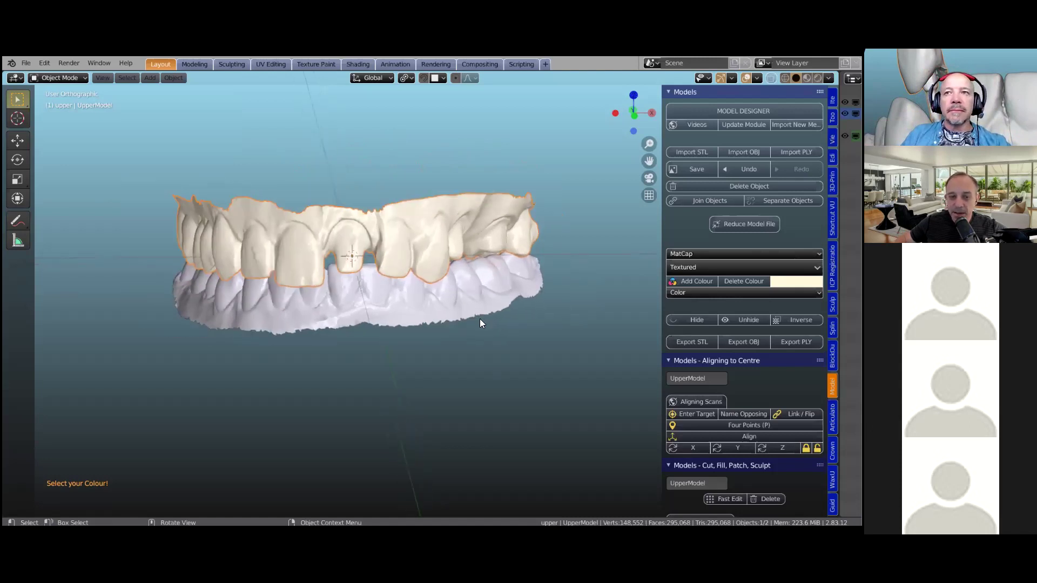
middle_drag(480, 319, 488, 340)
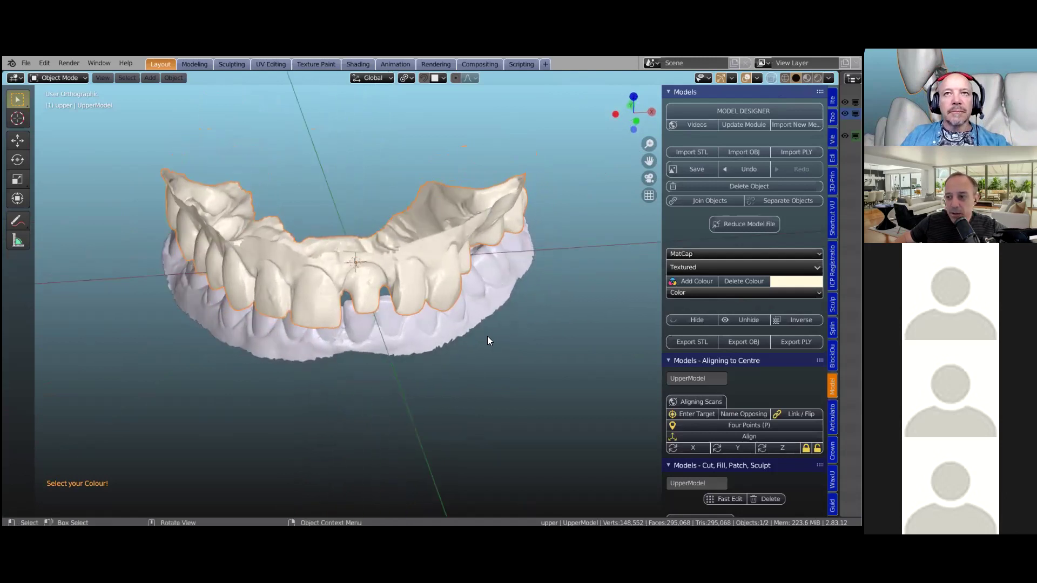
scroll(487, 340, up, 3)
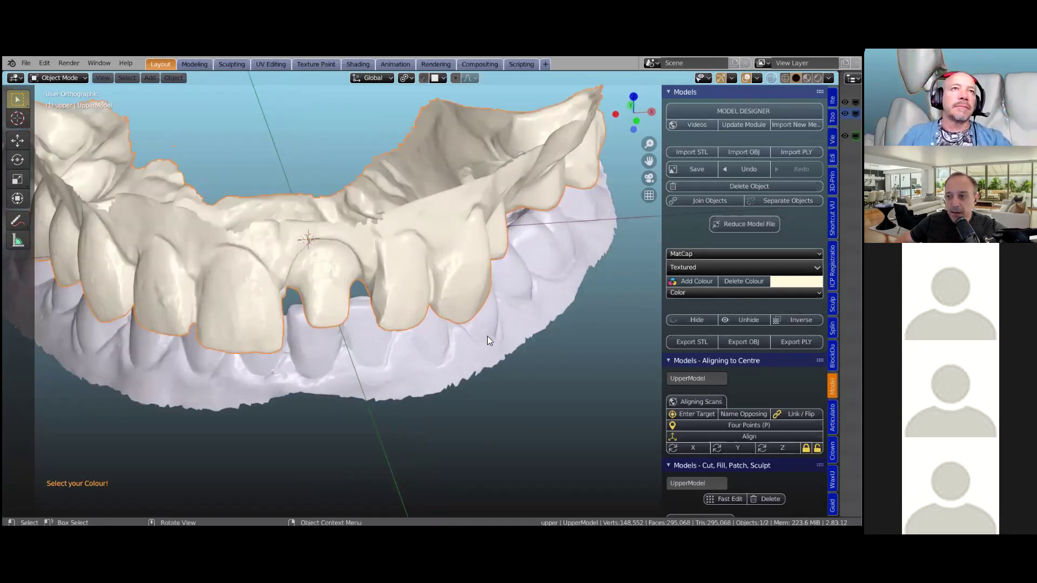
scroll(487, 336, down, 3)
middle_drag(509, 339, 506, 326)
View both scans from the front and the right using the view pie menu, and from the top.
key(grave)
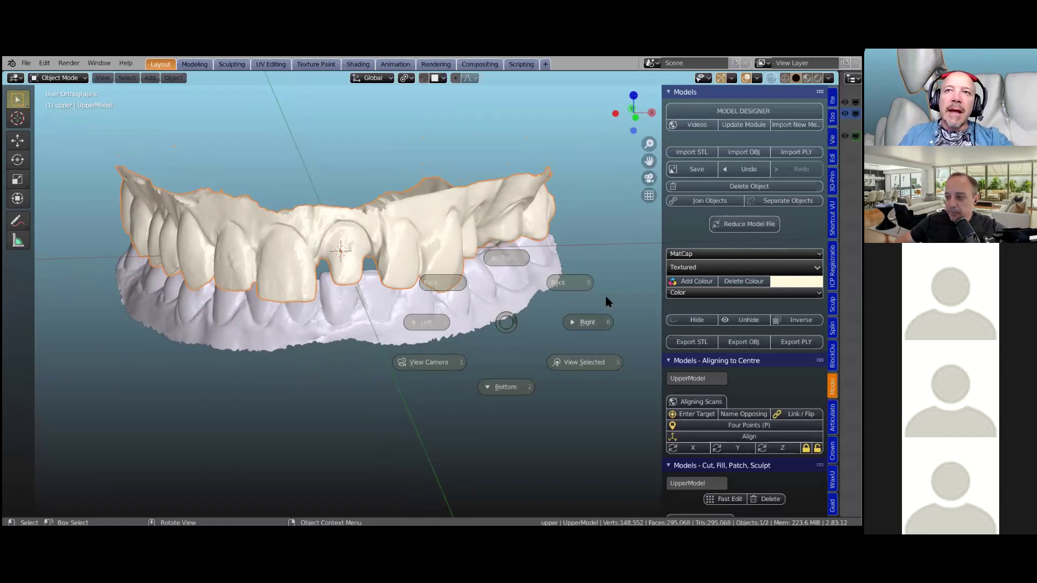
click(449, 281)
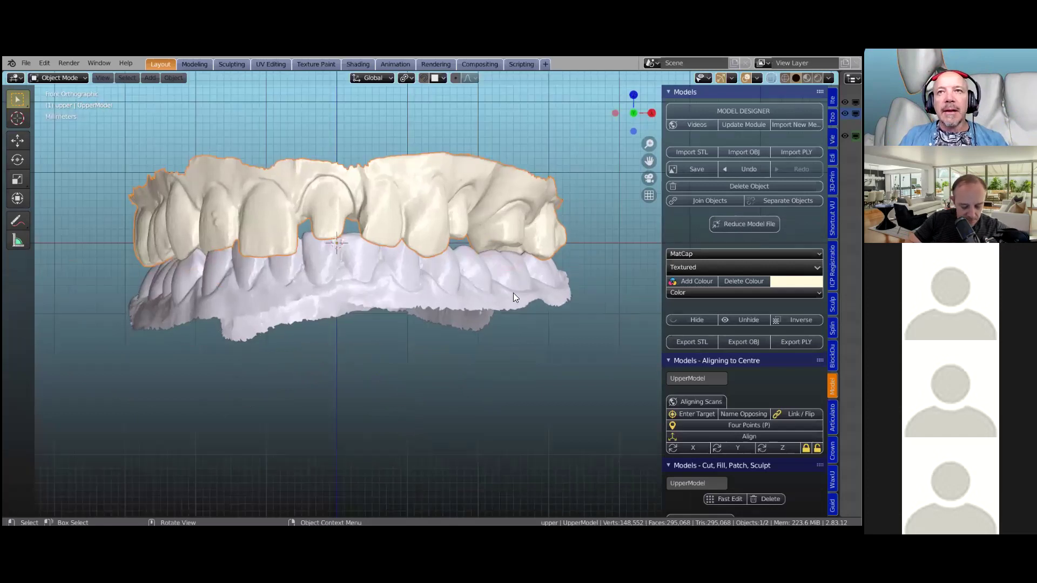
key(grave)
click(591, 294)
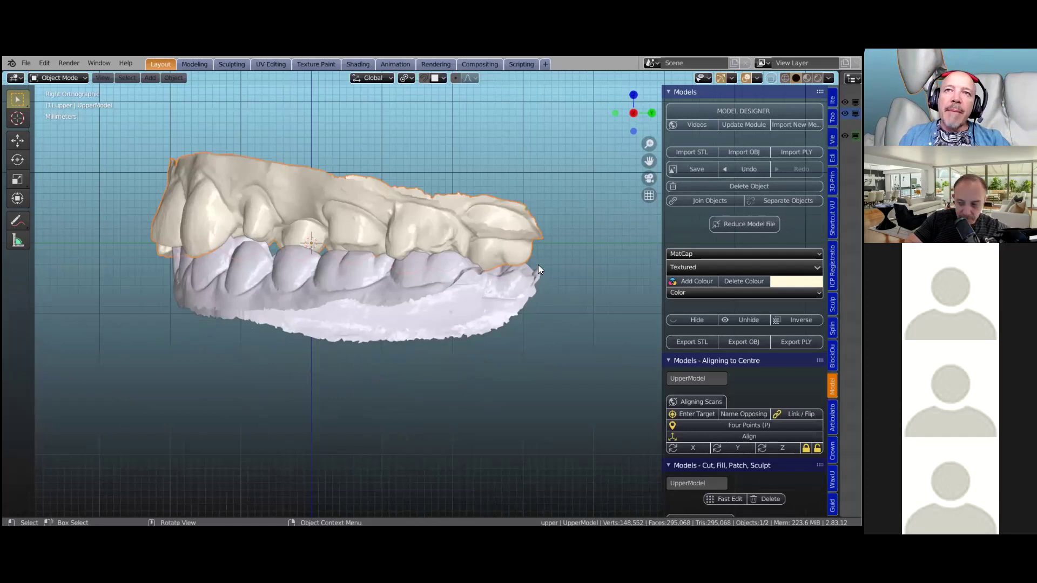
key(grave)
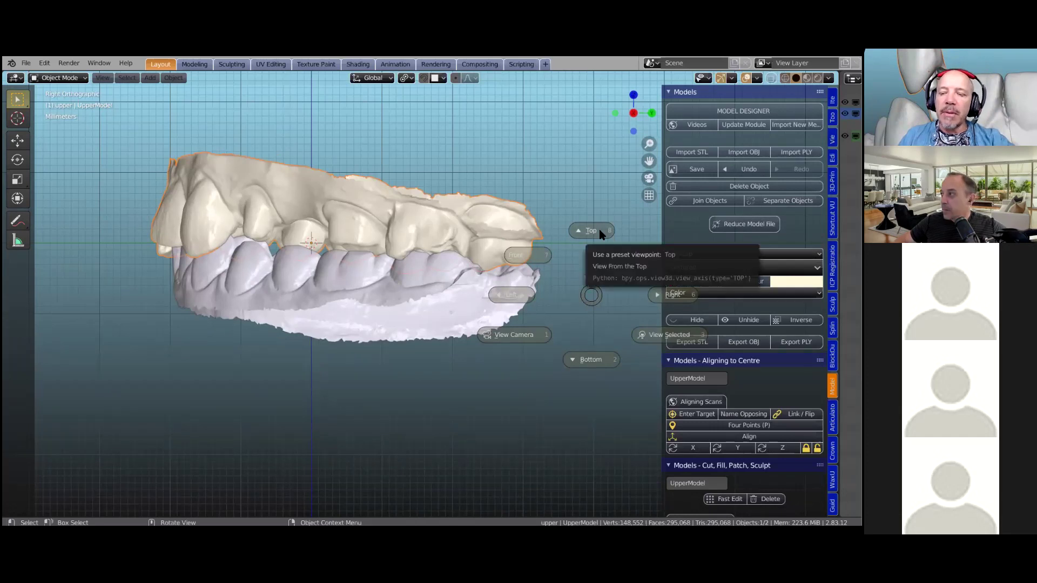
key(Escape)
middle_drag(601, 235, 601, 235)
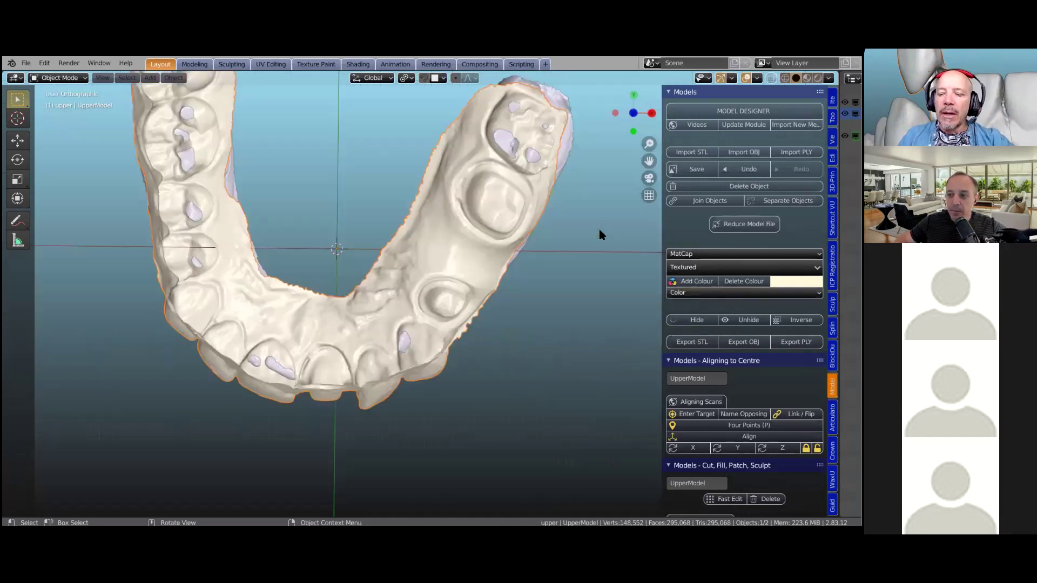
key(KP_7)
Rotate the view around the scans in fixed increments, passing underneath the lower scan and ending at a raised front angle.
middle_drag(600, 230, 599, 230)
key(KP_4)
key(KP_4)
key(KP_4)
key(KP_4)
key(KP_4)
key(KP_4)
key(KP_4)
key(KP_2)
key(KP_2)
key(KP_2)
key(KP_2)
key(KP_2)
key(KP_2)
key(KP_2)
key(KP_2)
key(KP_2)
key(KP_2)
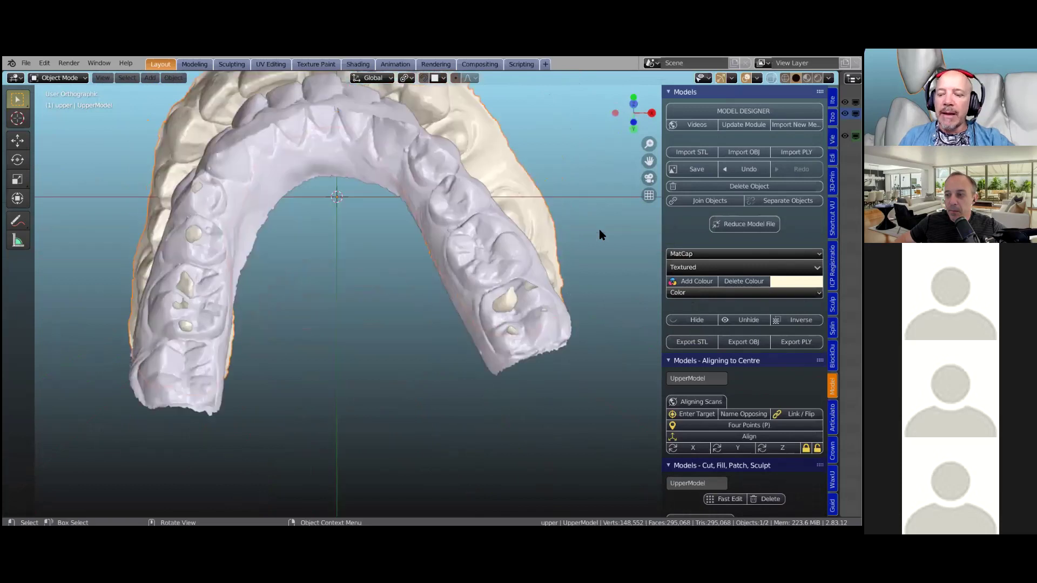
key(KP_2)
key(KP_2)
key(KP_2)
key(KP_2)
key(KP_2)
key(KP_2)
key(KP_2)
key(KP_2)
key(KP_2)
key(KP_2)
key(KP_2)
key(KP_2)
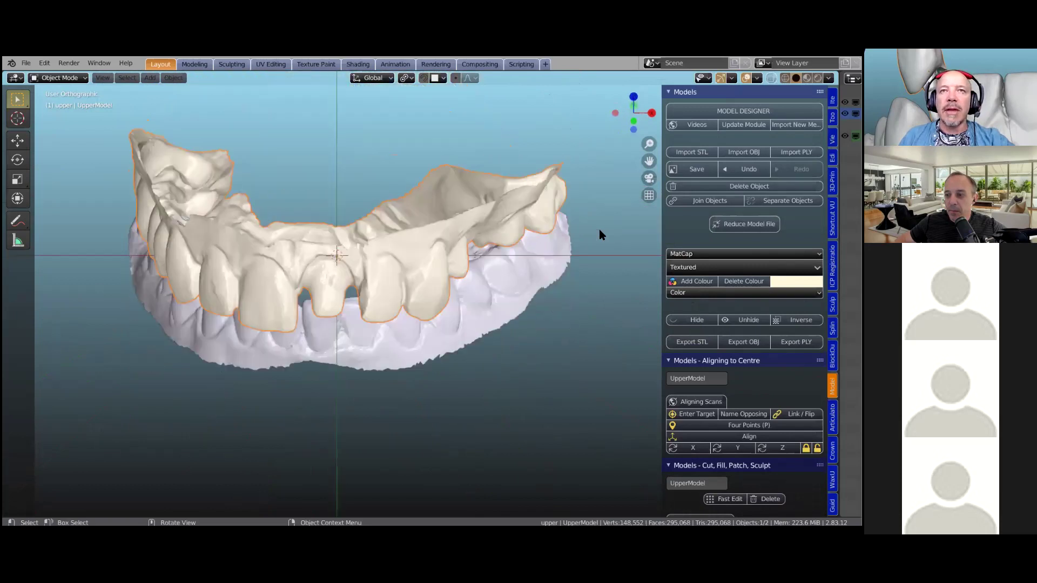
key(KP_2)
key(KP_2)
key(KP_2)
key(KP_2)
key(KP_2)
key(KP_2)
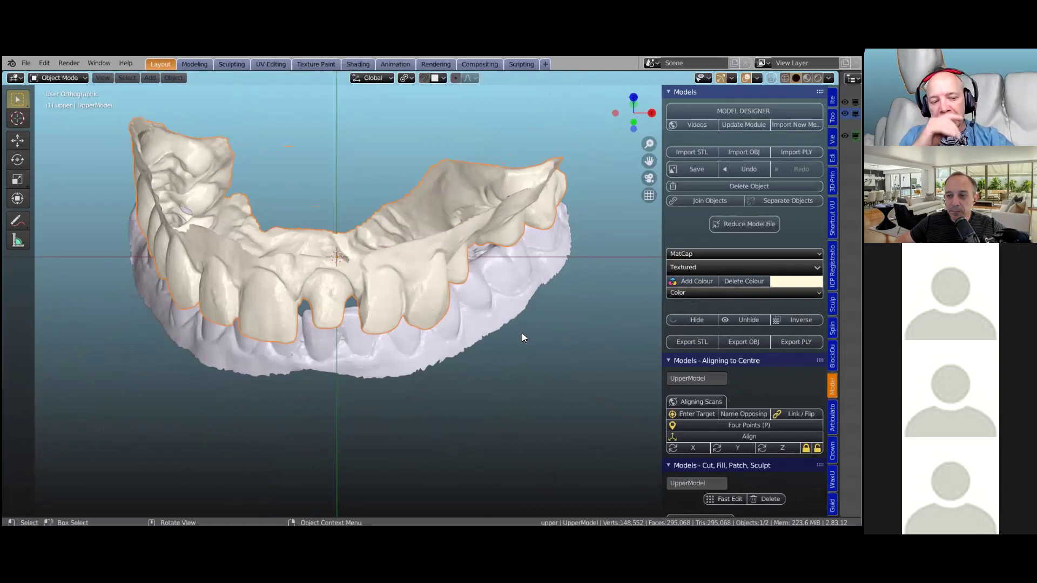
Examine the scans from the front and obliquely from above, including a close look inside the upper scan.
scroll(521, 333, down, 2)
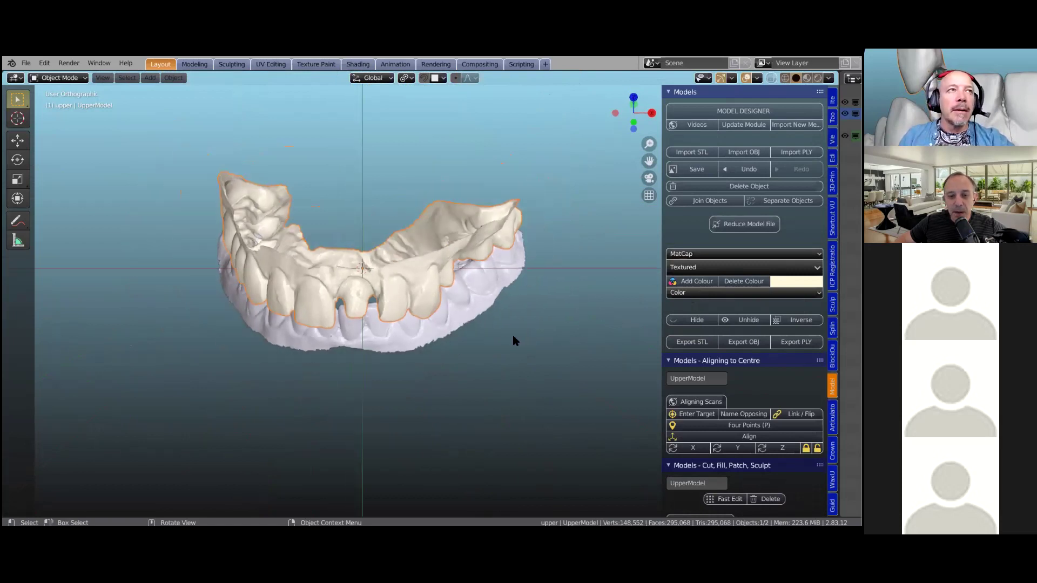
mouse_move(429, 307)
middle_down()
mouse_move(442, 285)
mouse_move(442, 296)
middle_up()
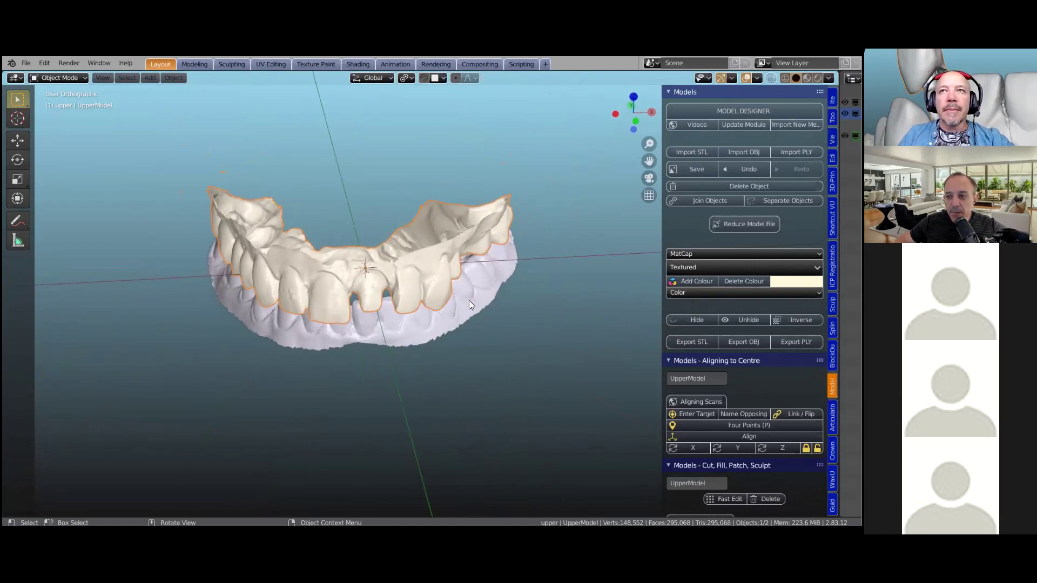
middle_drag(466, 319, 393, 276)
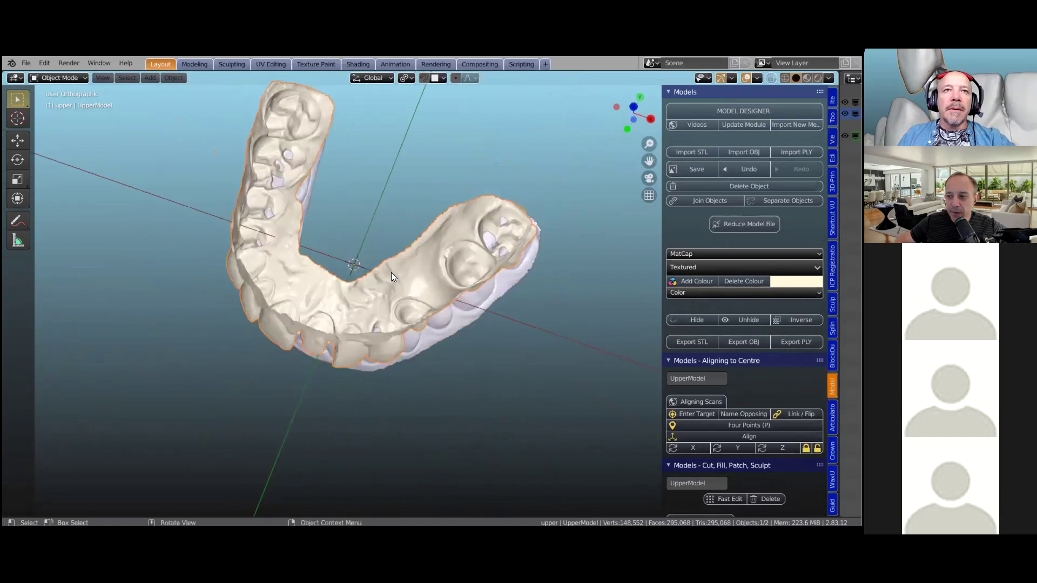
scroll(390, 272, up, 5)
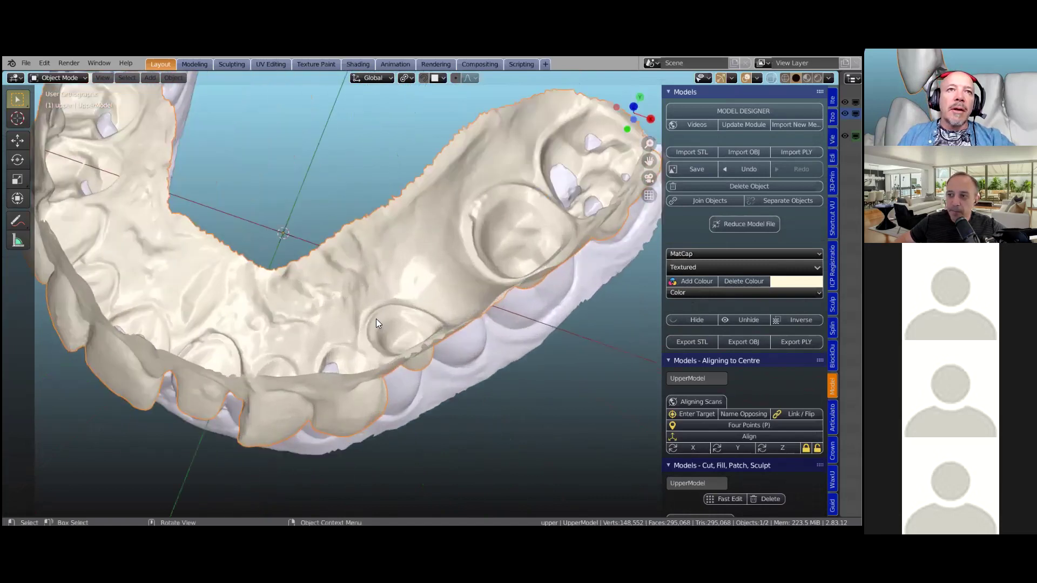
scroll(390, 273, down, 5)
middle_drag(390, 274, 466, 316)
Add the lower scan to the selection and view both selected scans from the front and obliquely above.
shift+click(468, 313)
scroll(540, 321, up, 5)
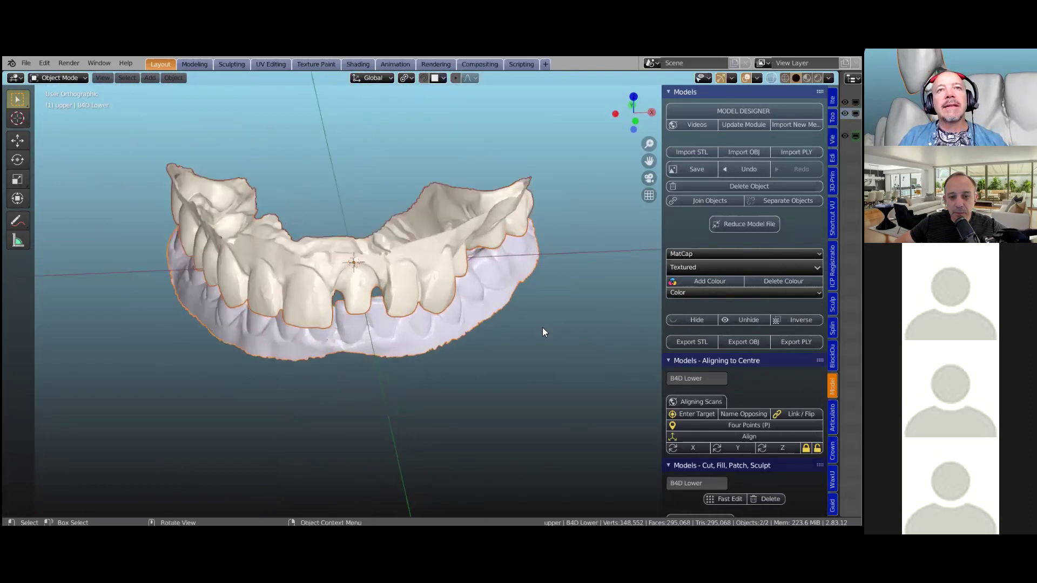
scroll(462, 268, down, 3)
scroll(457, 266, up, 1)
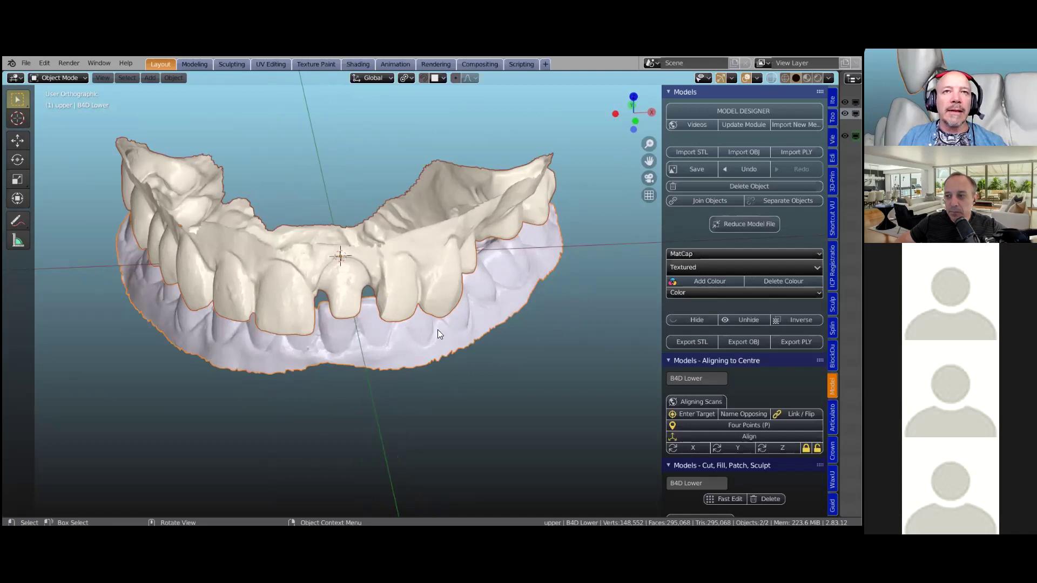
middle_drag(420, 266, 487, 349)
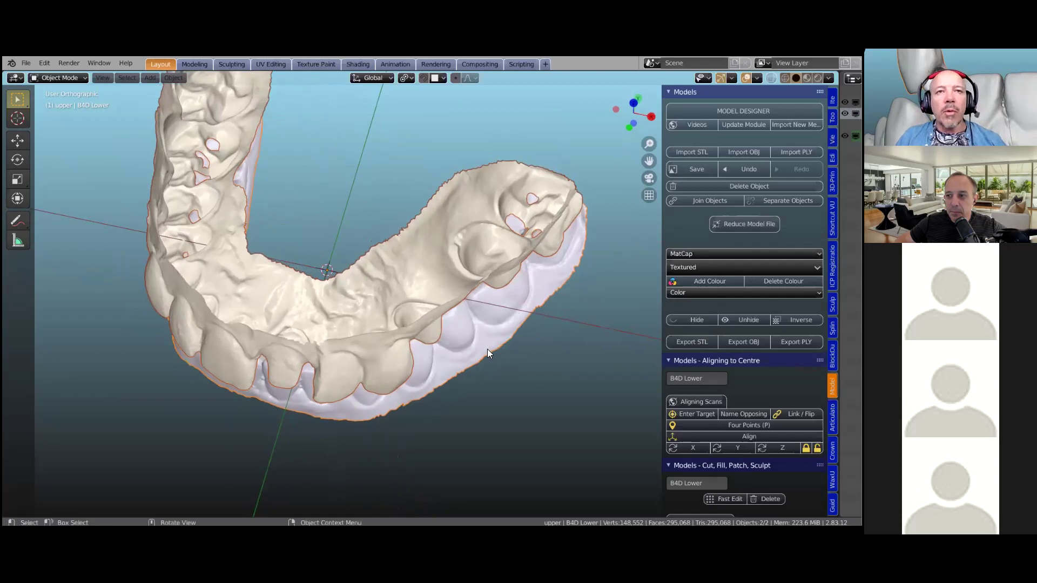
scroll(482, 343, down, 1)
Select only the upper scan and view its inner edge close up around the 3D cursor.
click(376, 277)
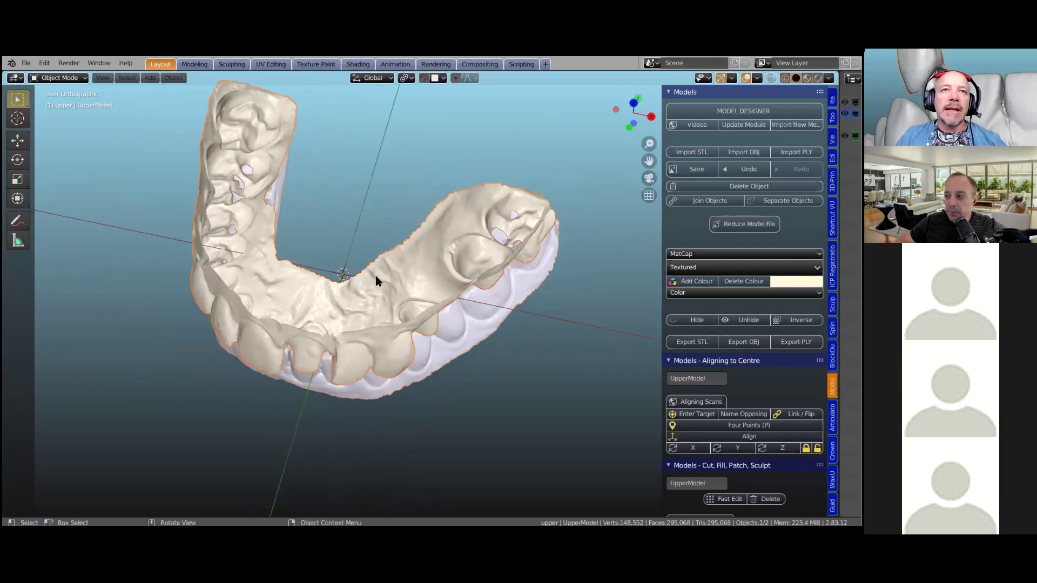
scroll(376, 281, up, 5)
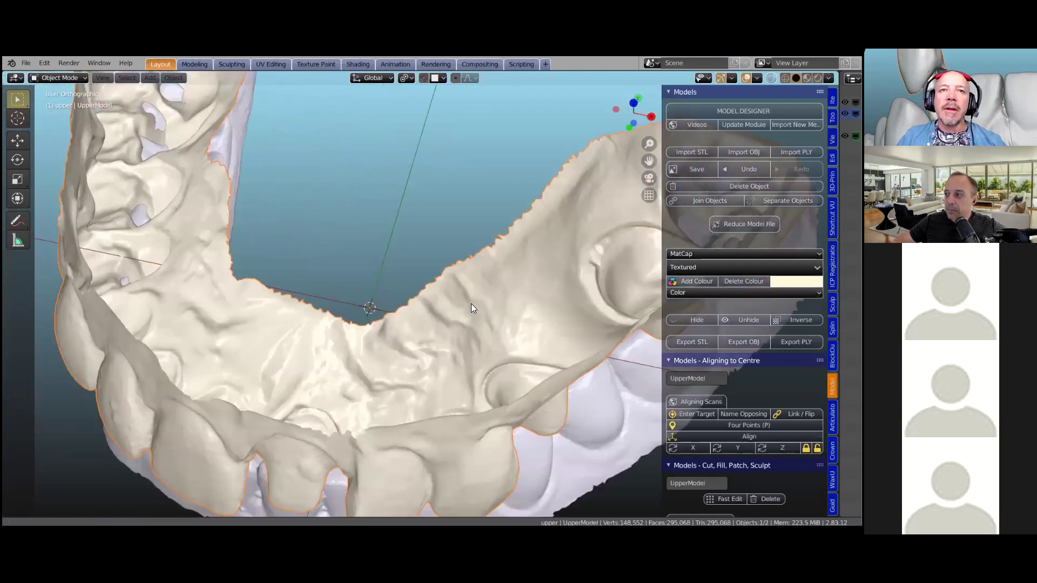
scroll(477, 304, down, 4)
middle_drag(499, 273, 424, 308)
scroll(384, 262, up, 6)
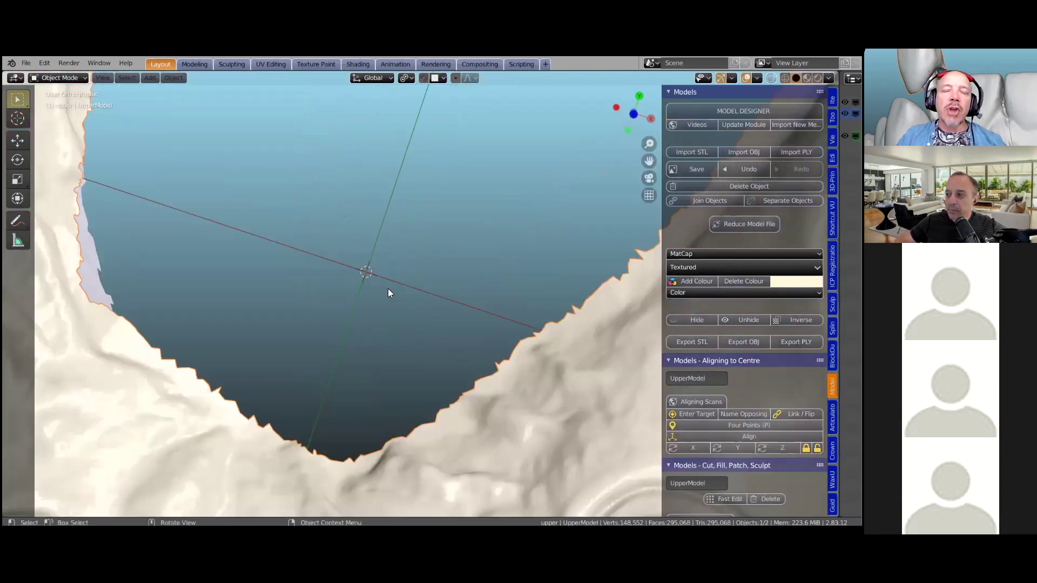
Try moving the upper scan freely over the lower scan.
scroll(456, 332, down, 5)
key(g)
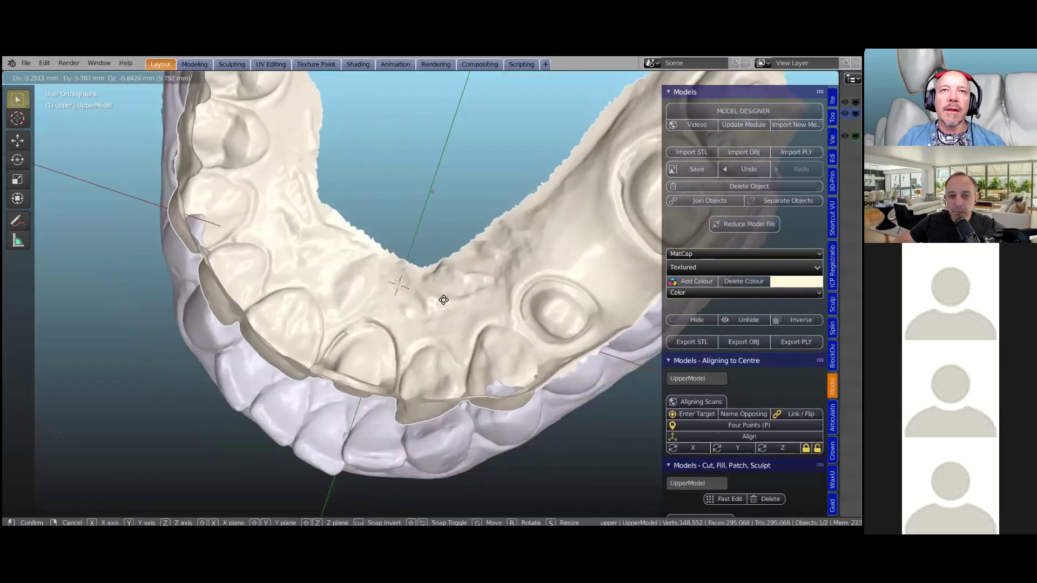
click(464, 299)
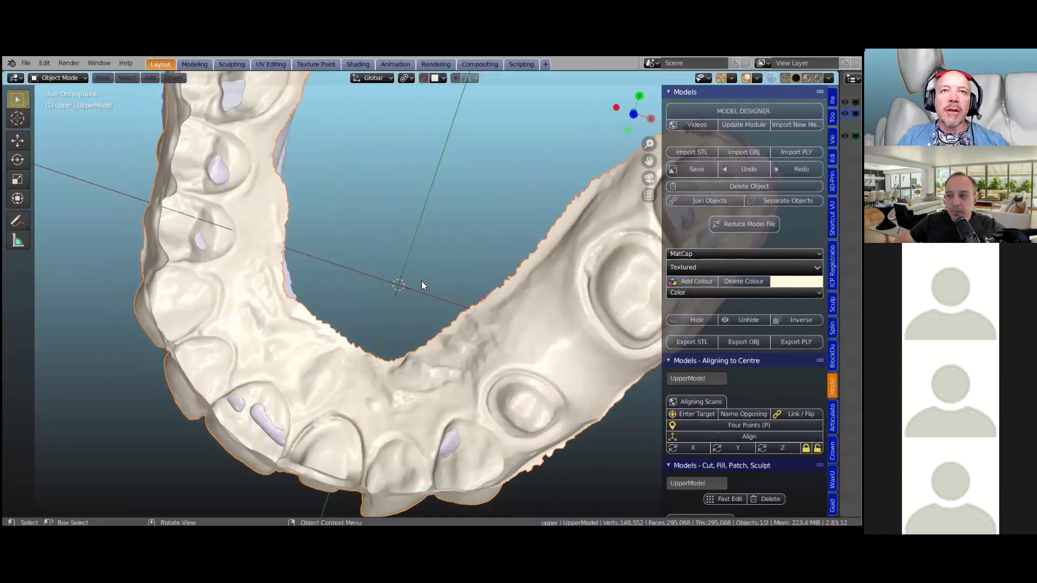
Examine the upper scan from above, close up and as a whole, and return to a front view.
scroll(414, 301, up, 4)
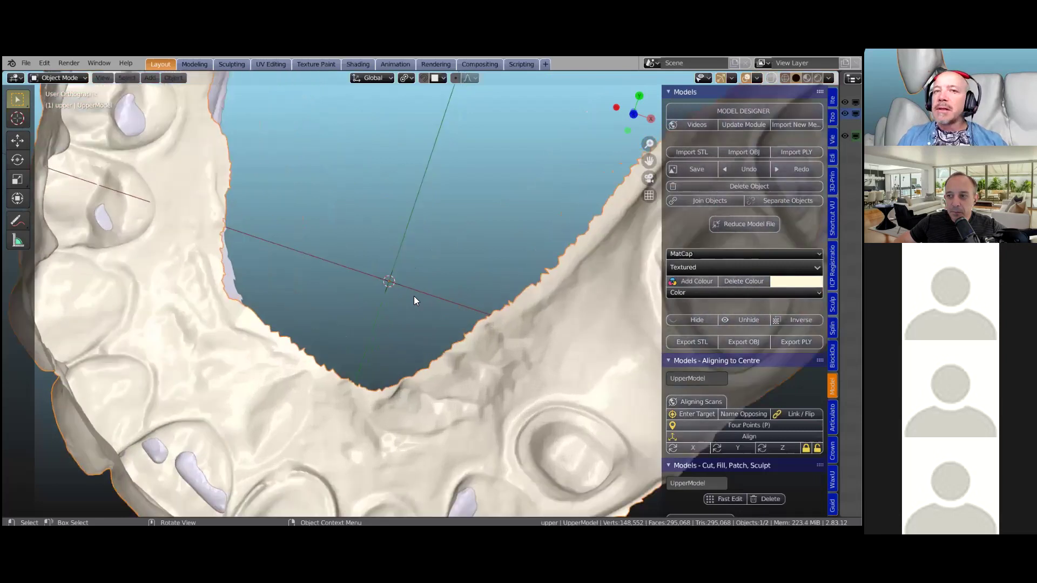
scroll(414, 320, down, 5)
middle_drag(417, 326, 437, 358)
scroll(437, 358, up, 4)
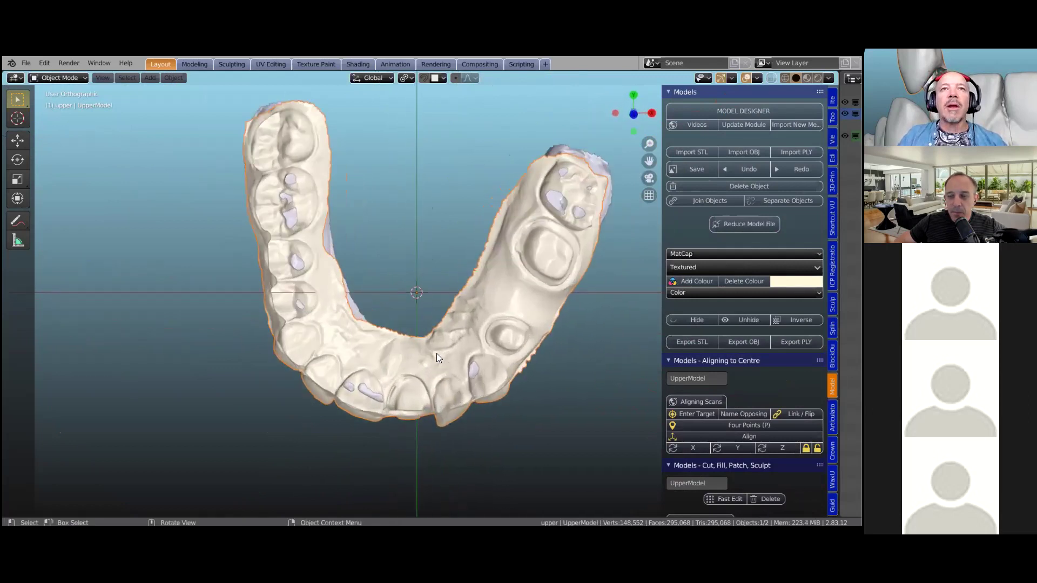
scroll(437, 349, down, 5)
middle_drag(461, 267, 433, 263)
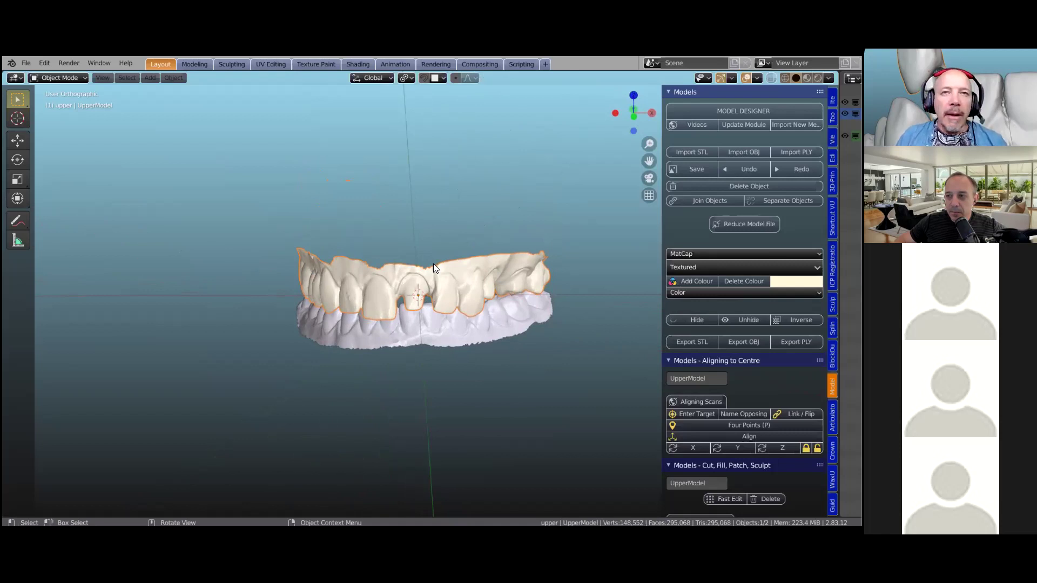
Enter Edit Mode on the upper scan and inspect the mesh of its front teeth close up.
key(Tab)
scroll(467, 306, up, 1)
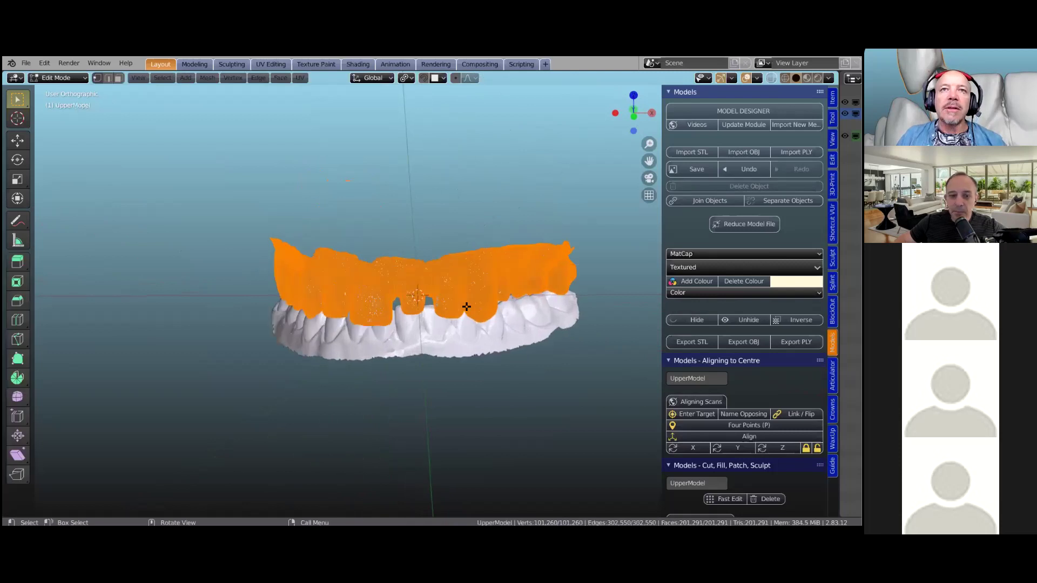
scroll(467, 306, up, 2)
scroll(467, 307, up, 1)
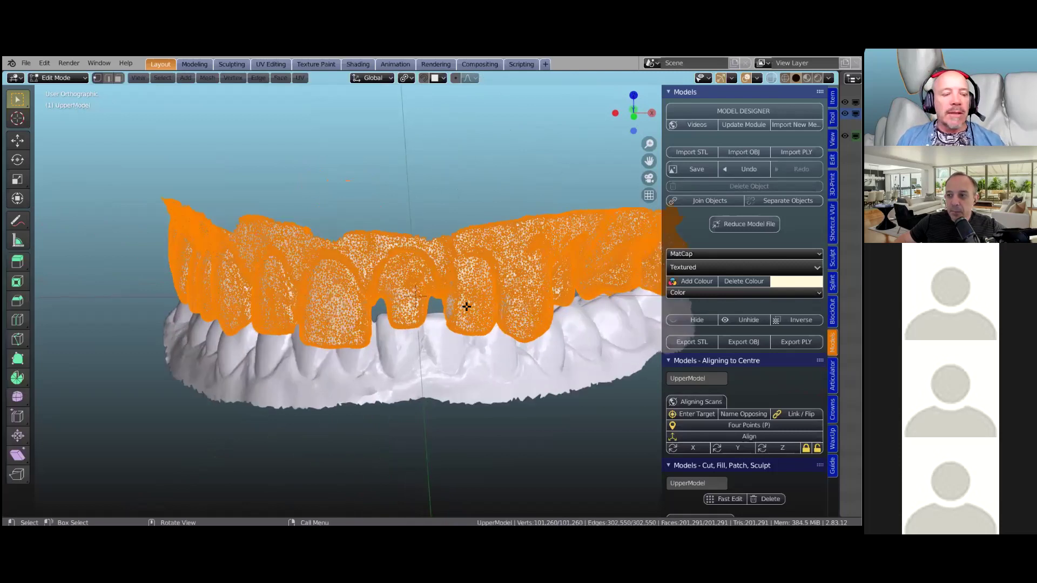
scroll(434, 370, up, 2)
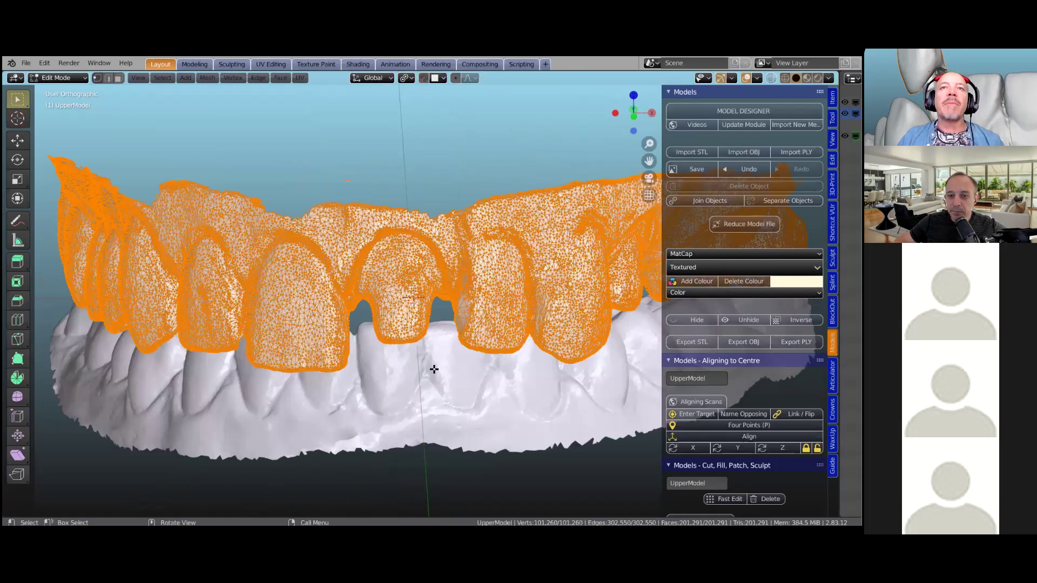
Deselect the entire mesh of the upper scan in Edit Mode.
mouse_move(435, 370)
shift+middle_down()
mouse_move(418, 397)
mouse_move(430, 379)
shift+middle_up()
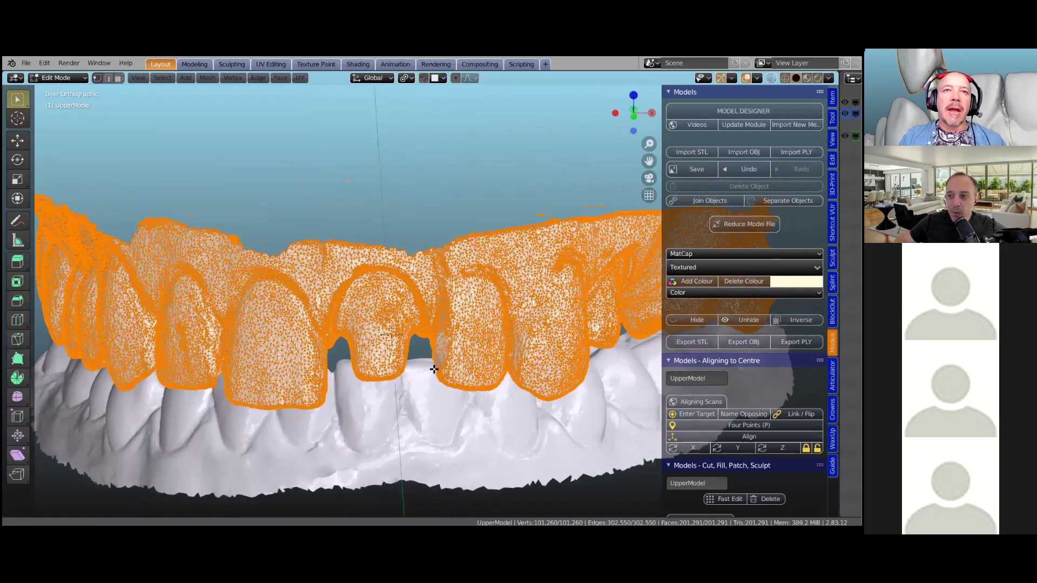
scroll(434, 370, up, 3)
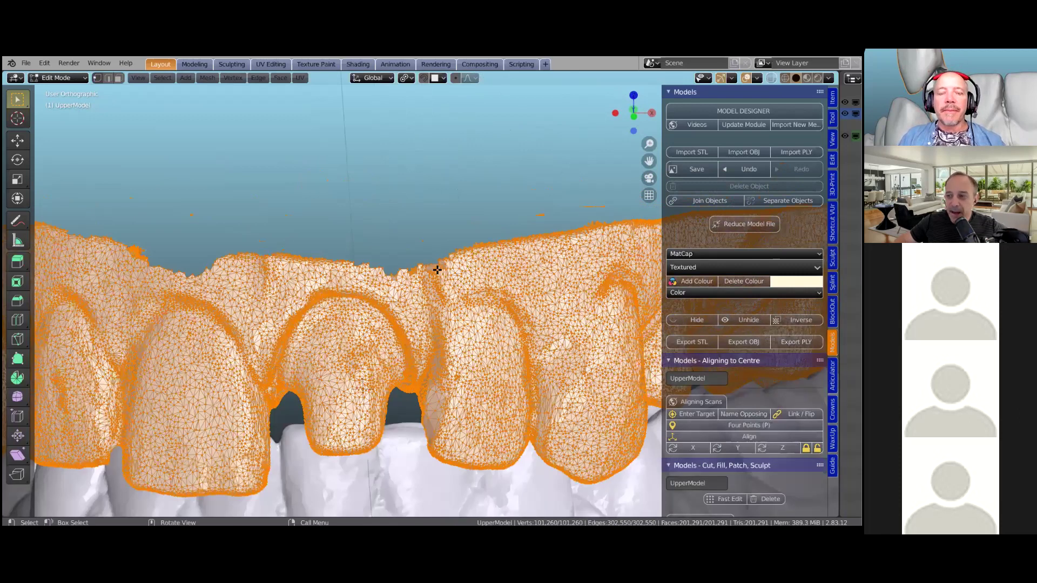
scroll(437, 279, up, 4)
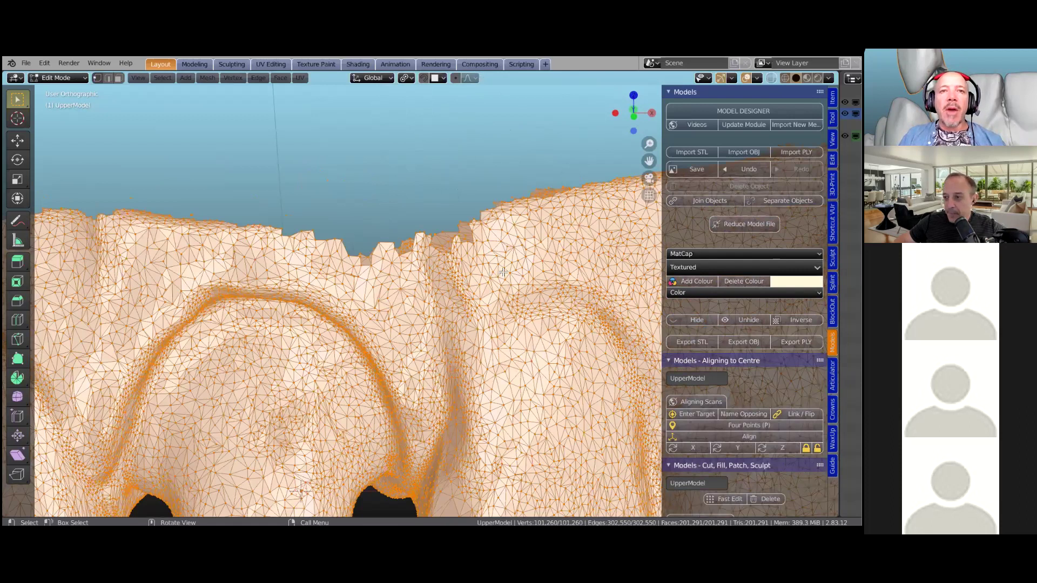
scroll(503, 271, down, 3)
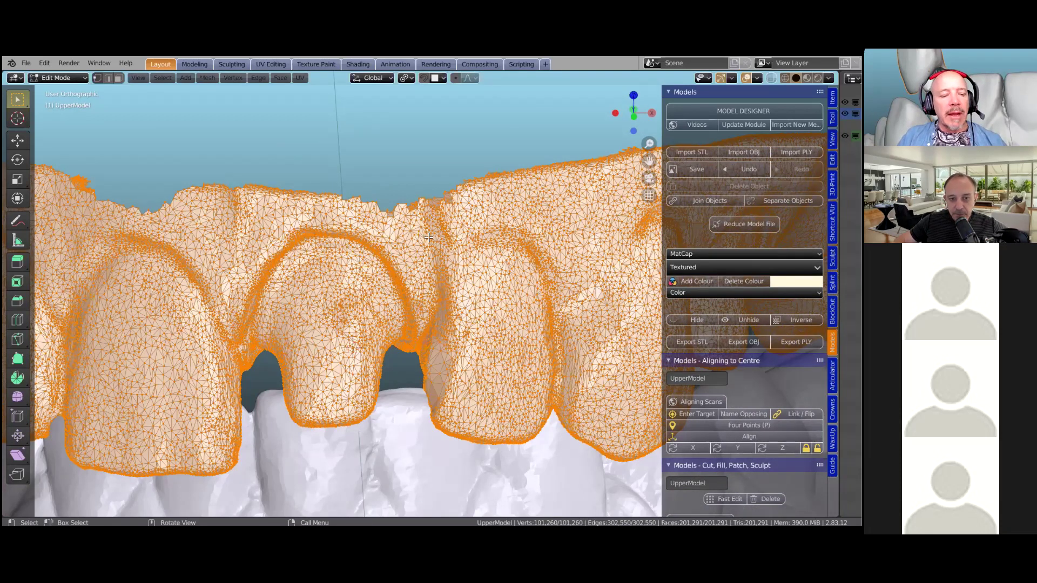
scroll(429, 239, up, 1)
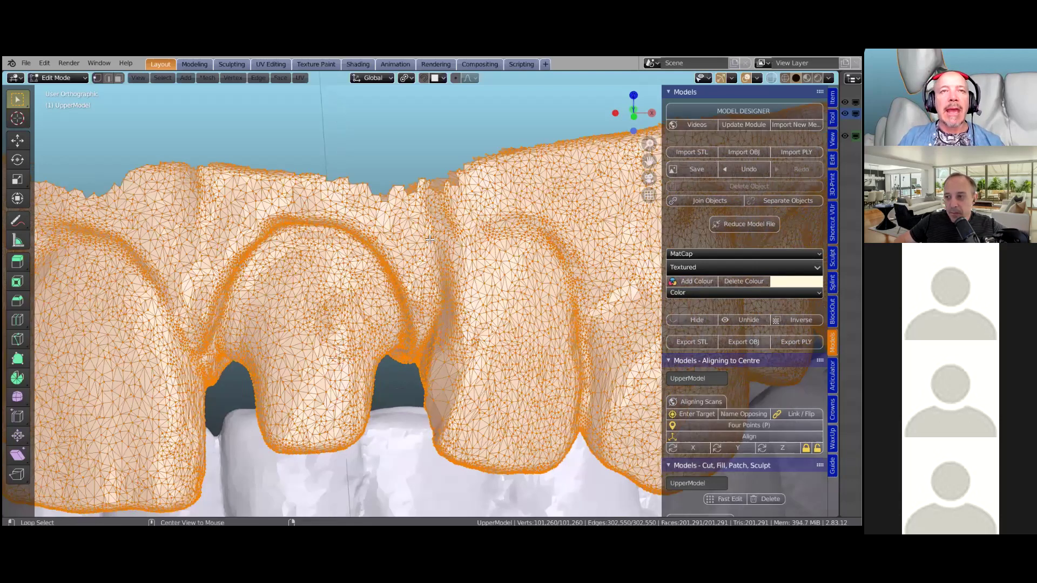
key(alt+a)
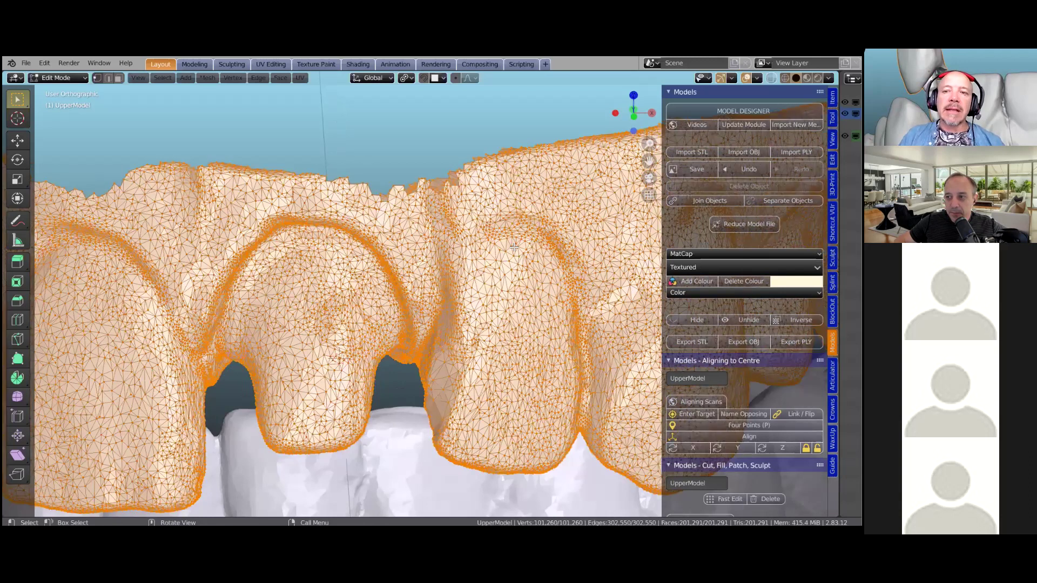
key(alt+a)
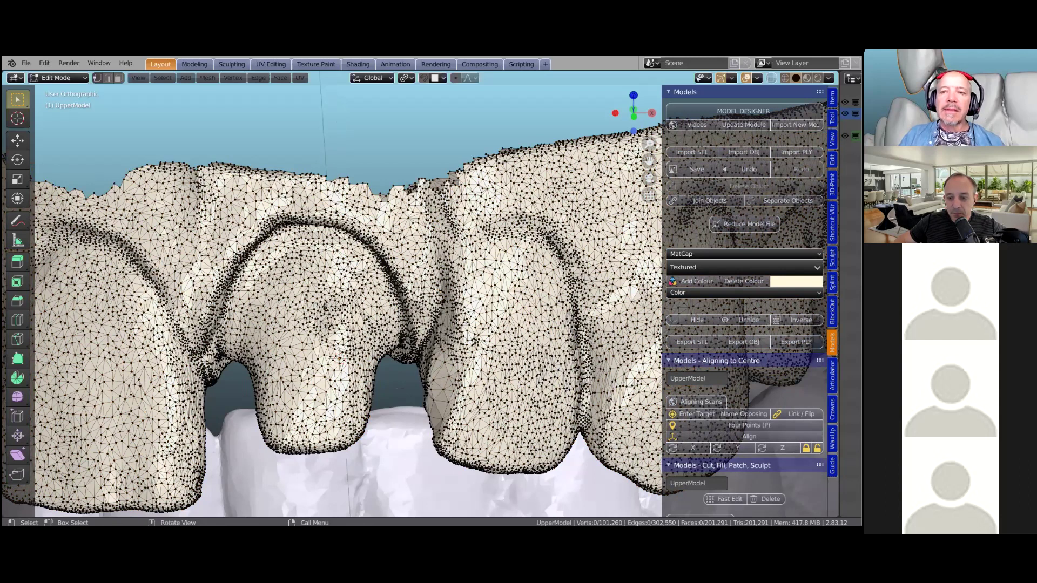
Toggle the upper scan between Object Mode and Edit Mode to compare its smooth surface with its mesh around the prepared tooth.
key(Tab)
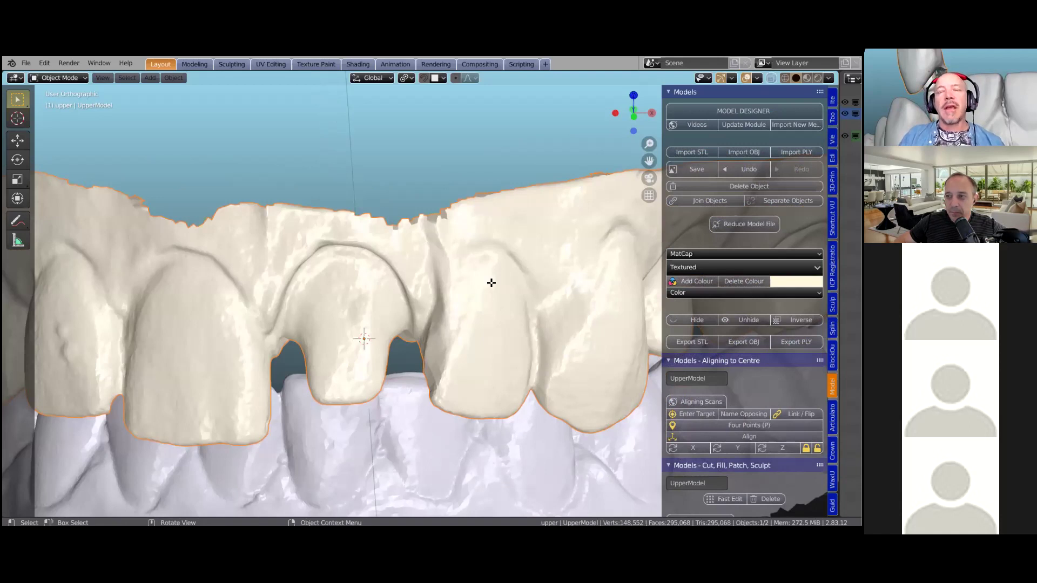
key(Tab)
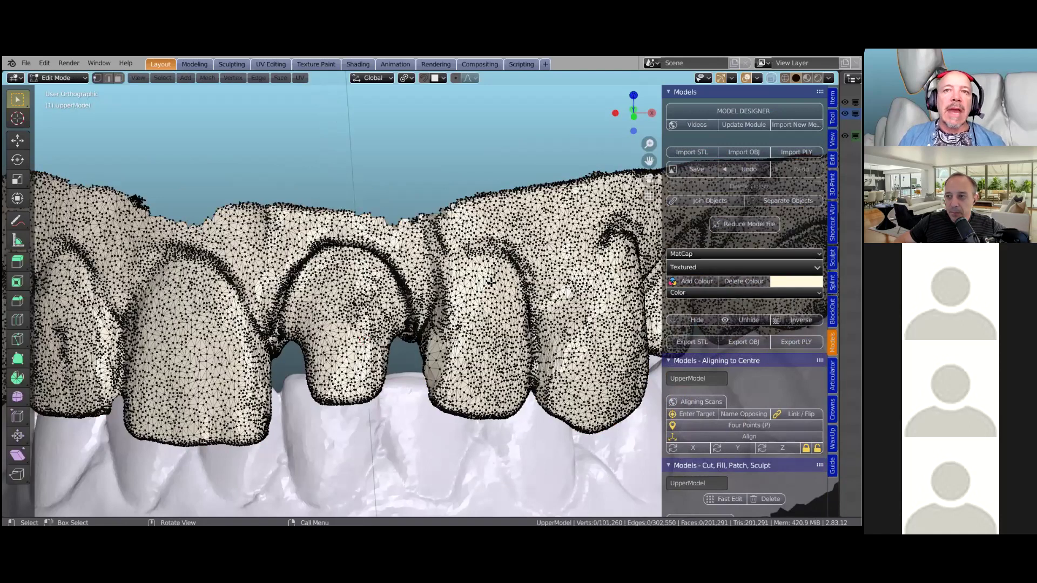
scroll(491, 282, up, 5)
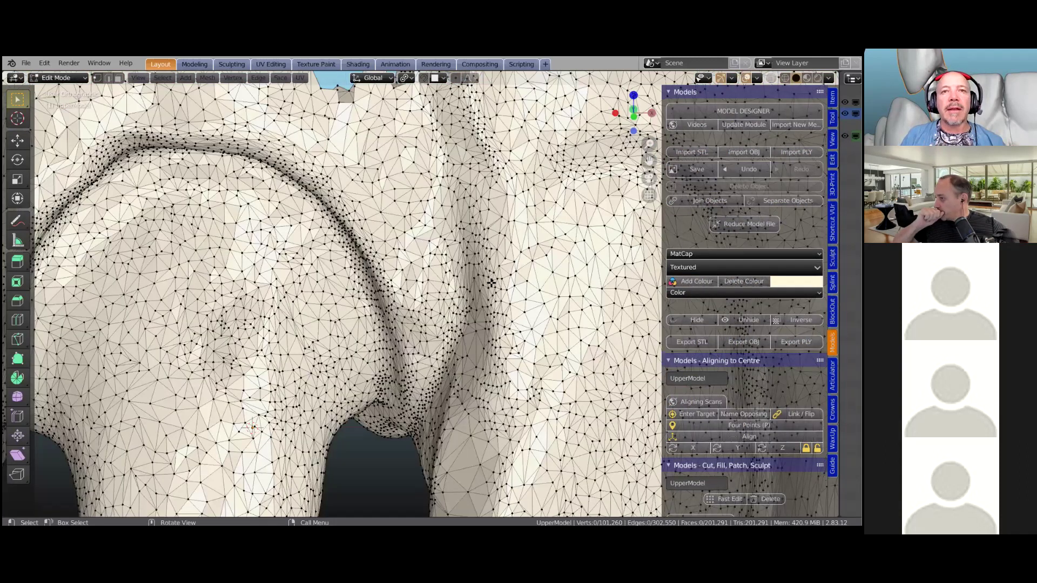
scroll(490, 282, down, 2)
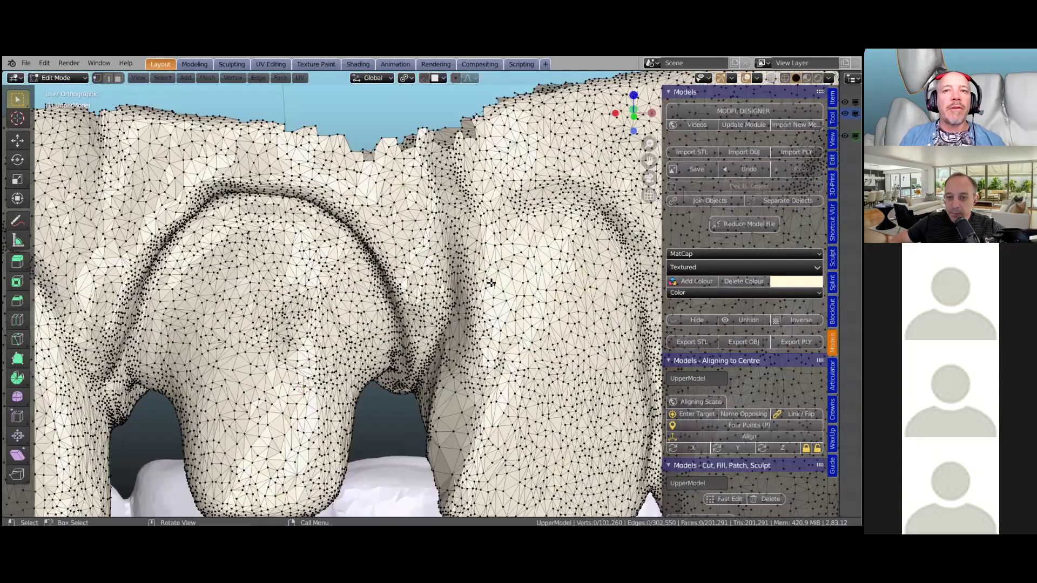
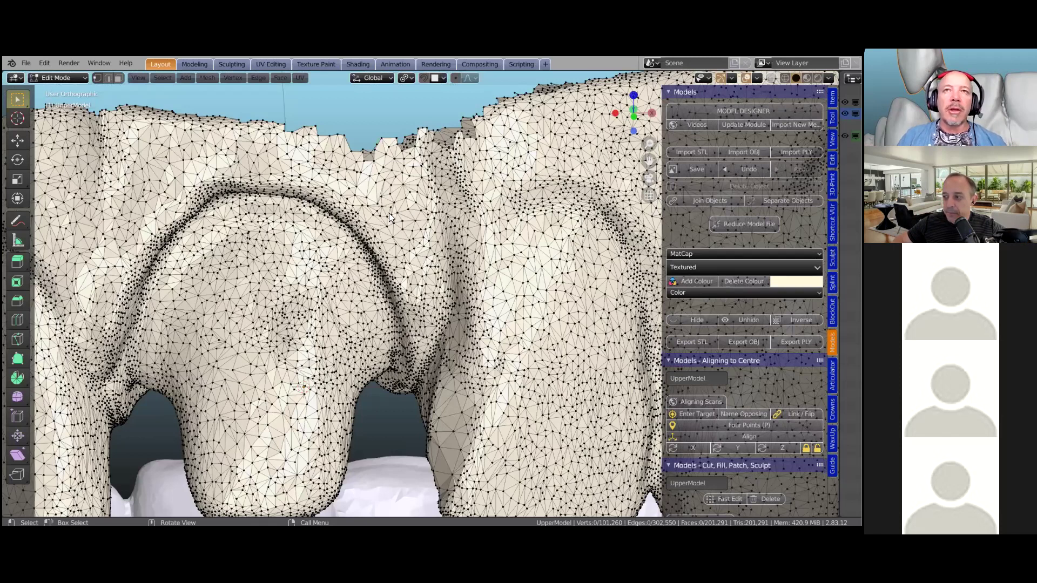
key(Tab)
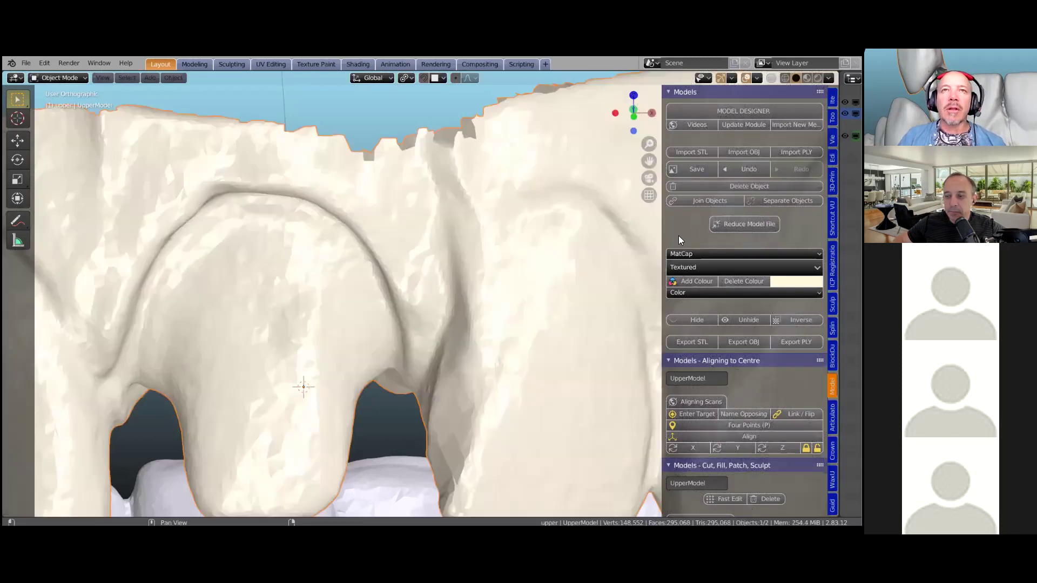
key(Tab)
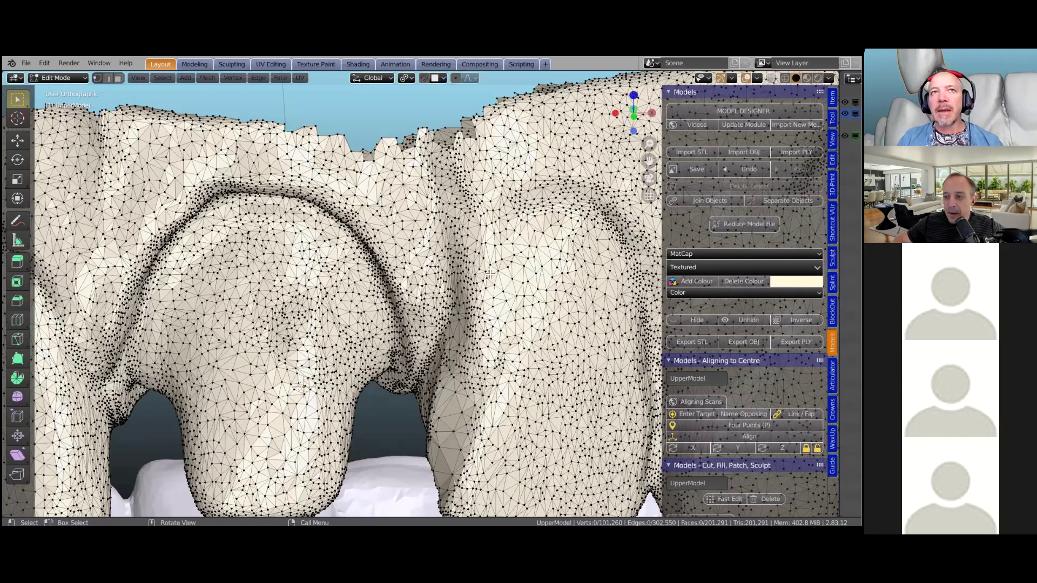
scroll(491, 274, down, 1)
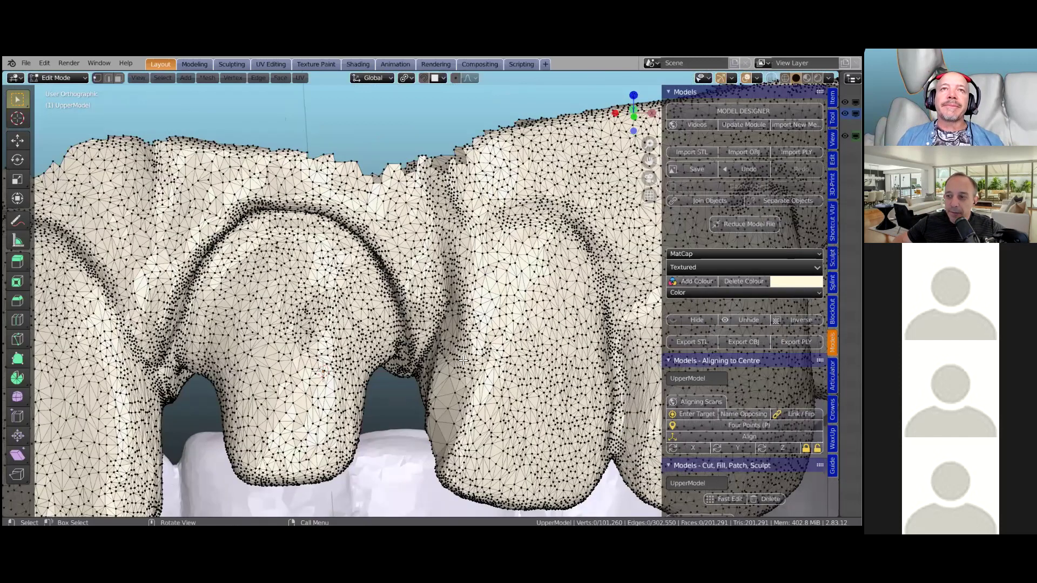
scroll(457, 298, down, 1)
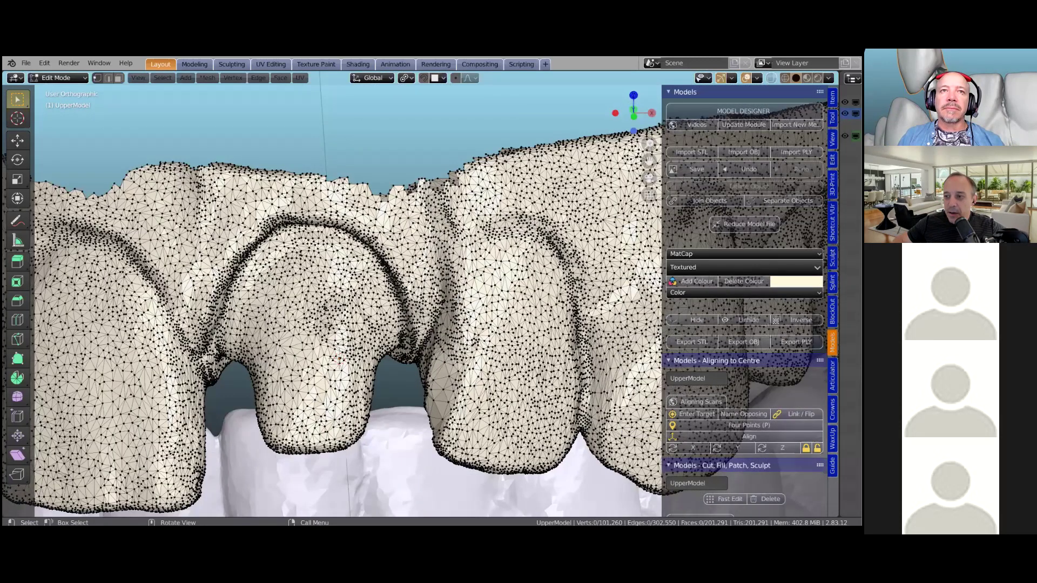
Examine the vertices and triangles along the jagged gum border above the upper front teeth close up.
scroll(458, 298, up, 3)
middle_drag(458, 300, 460, 283)
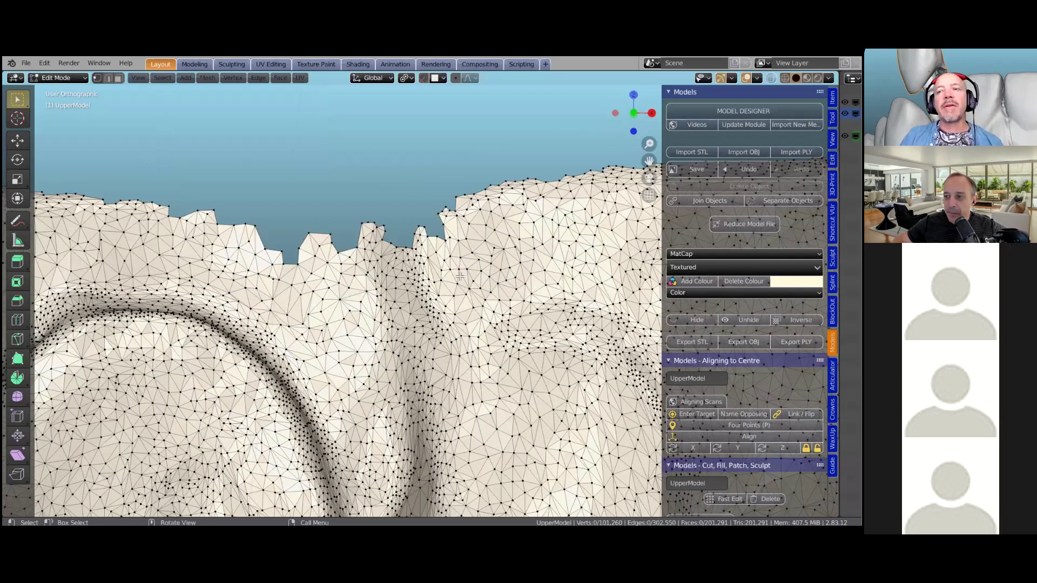
scroll(460, 276, down, 1)
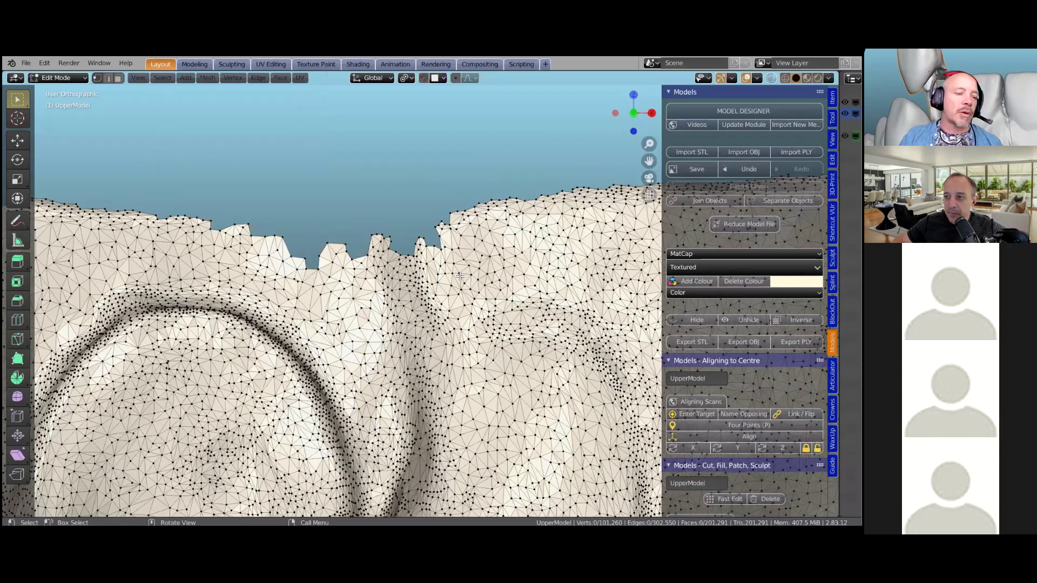
scroll(459, 276, down, 1)
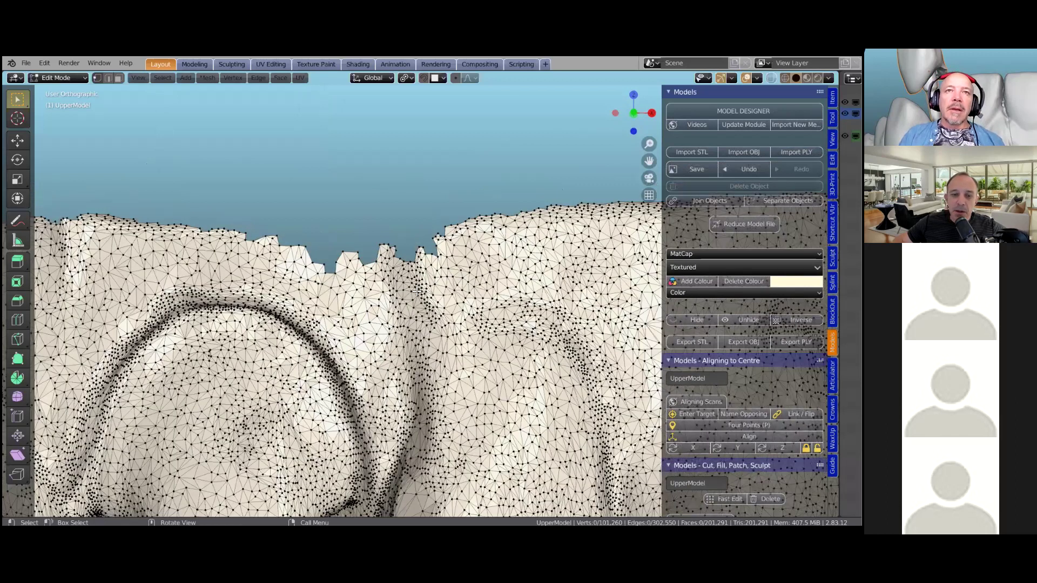
scroll(421, 289, up, 1)
scroll(447, 303, up, 1)
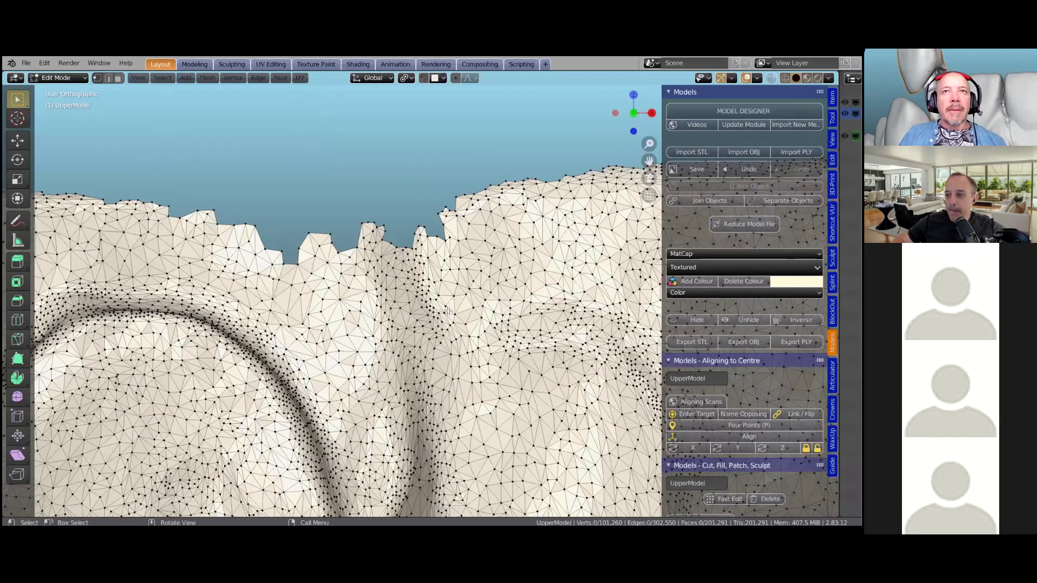
scroll(450, 311, up, 1)
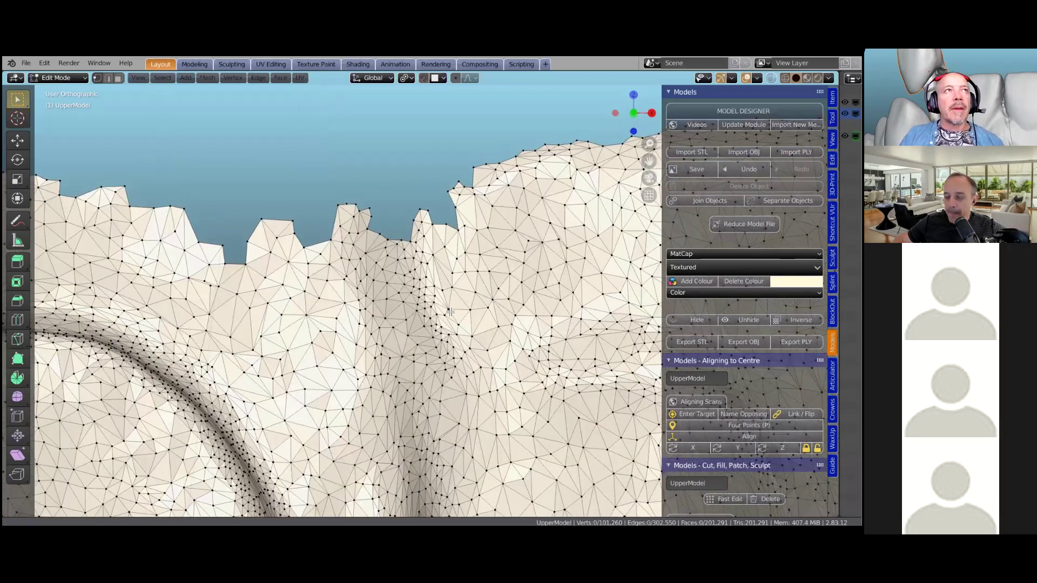
scroll(449, 310, up, 1)
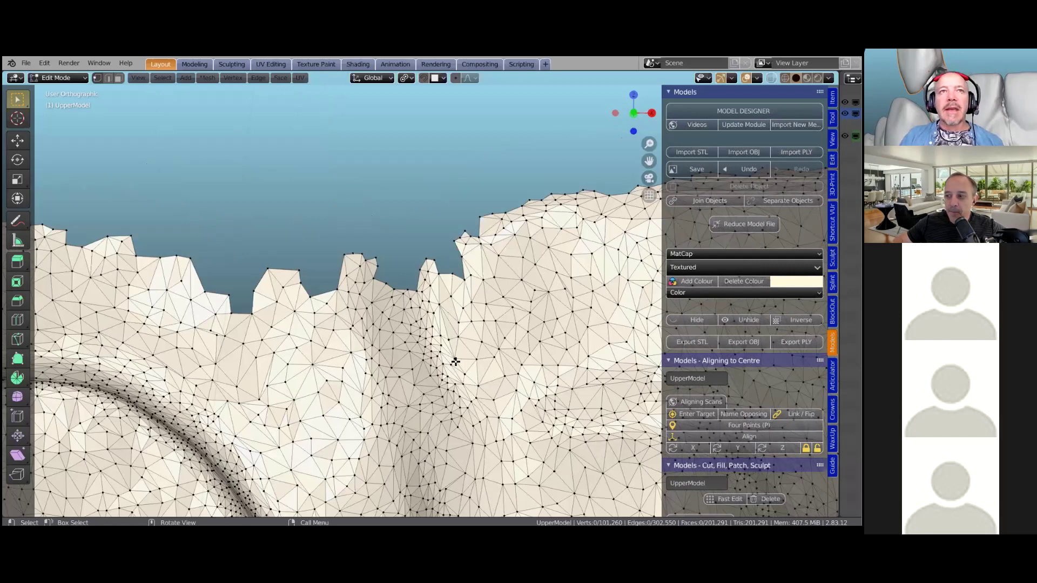
scroll(455, 212, up, 1)
scroll(456, 213, up, 1)
Select several neighbouring vertices at the jagged border of the upper scan.
click(495, 259)
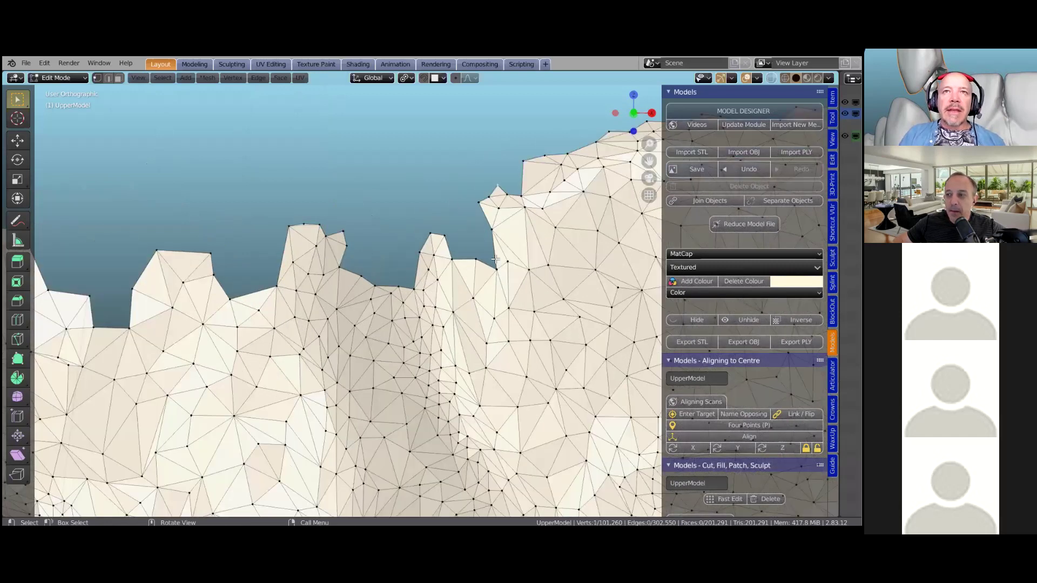
scroll(486, 209, up, 3)
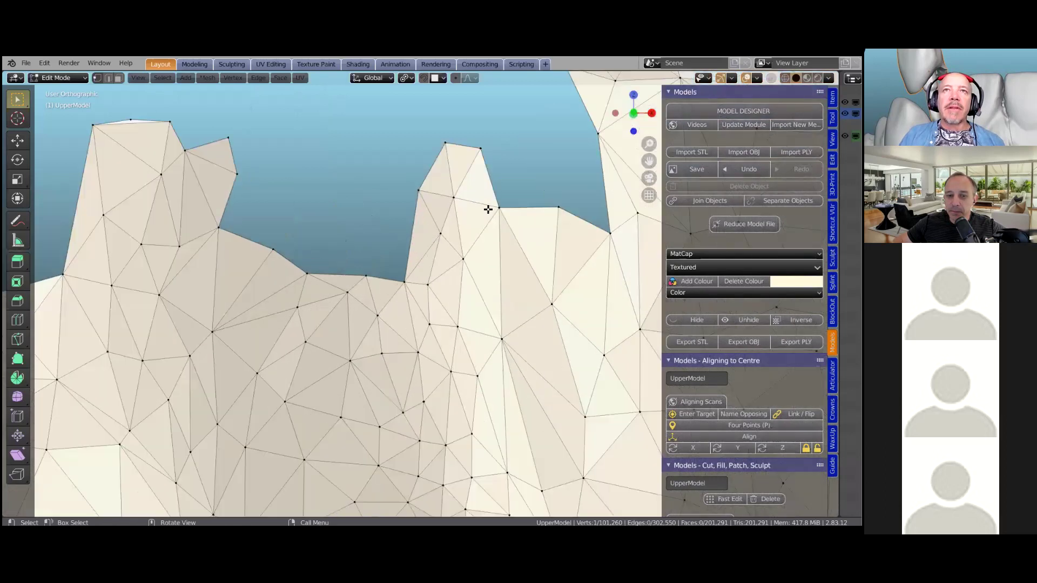
shift+click(556, 212)
shift+click(500, 339)
Switch the mesh selection to edges and pick individual edges beside the notch in the upper scan's border.
scroll(431, 231, down, 1)
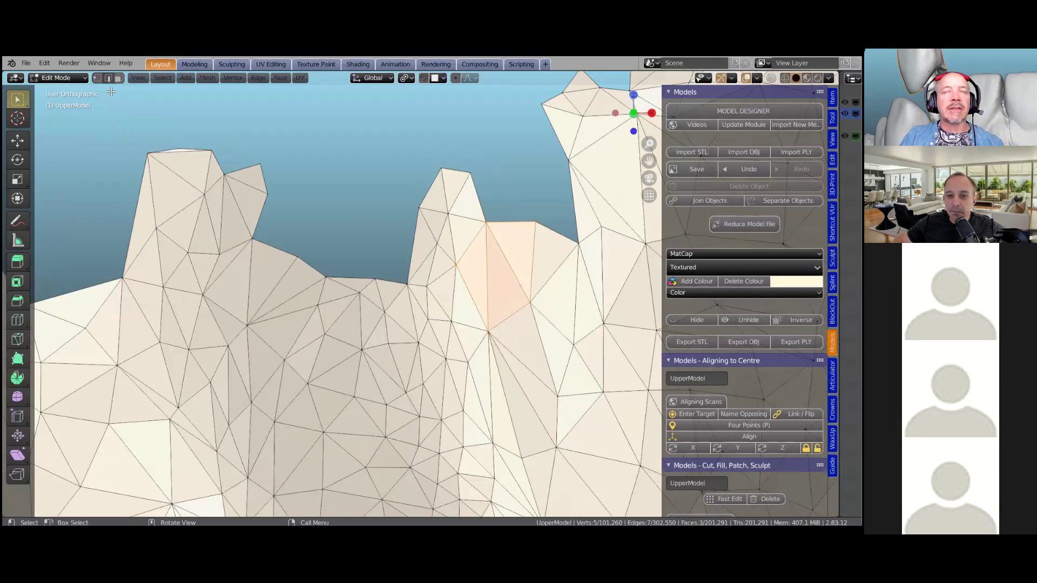
scroll(404, 282, up, 2)
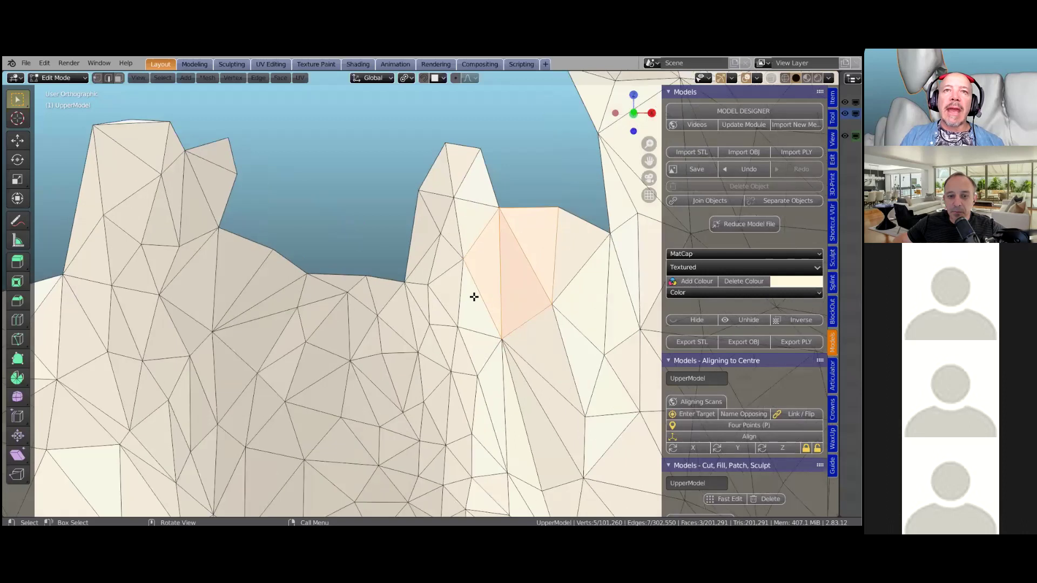
scroll(455, 318, up, 3)
click(456, 318)
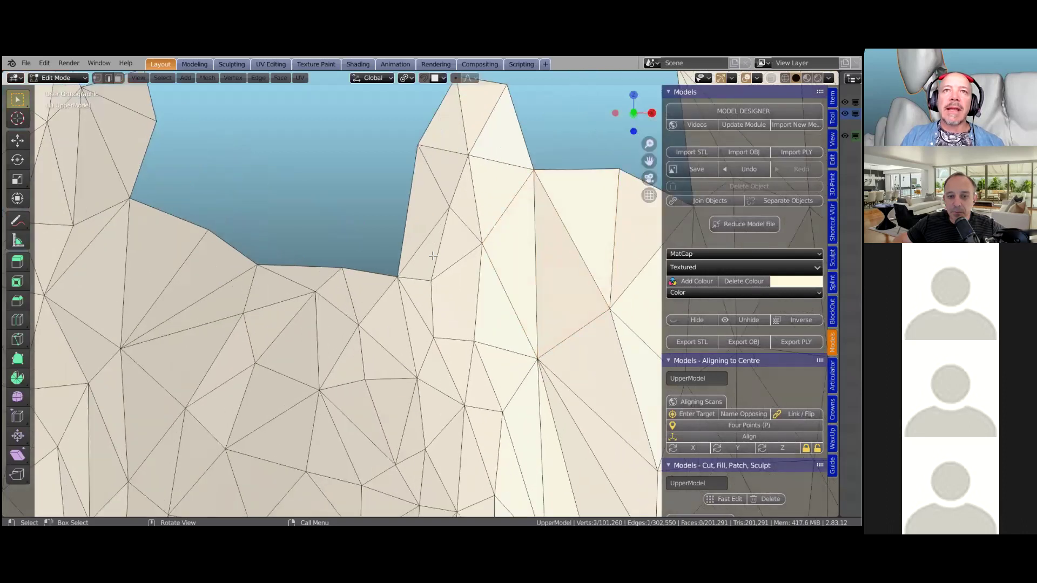
scroll(419, 292, up, 3)
scroll(387, 298, up, 1)
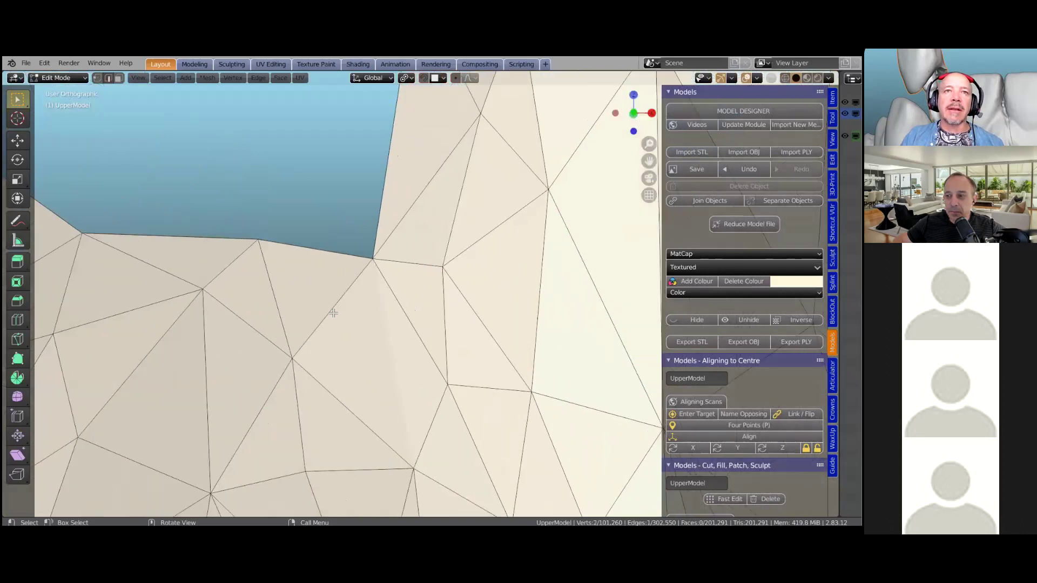
shift+click(381, 318)
shift+click(403, 310)
click(398, 227)
scroll(351, 216, down, 1)
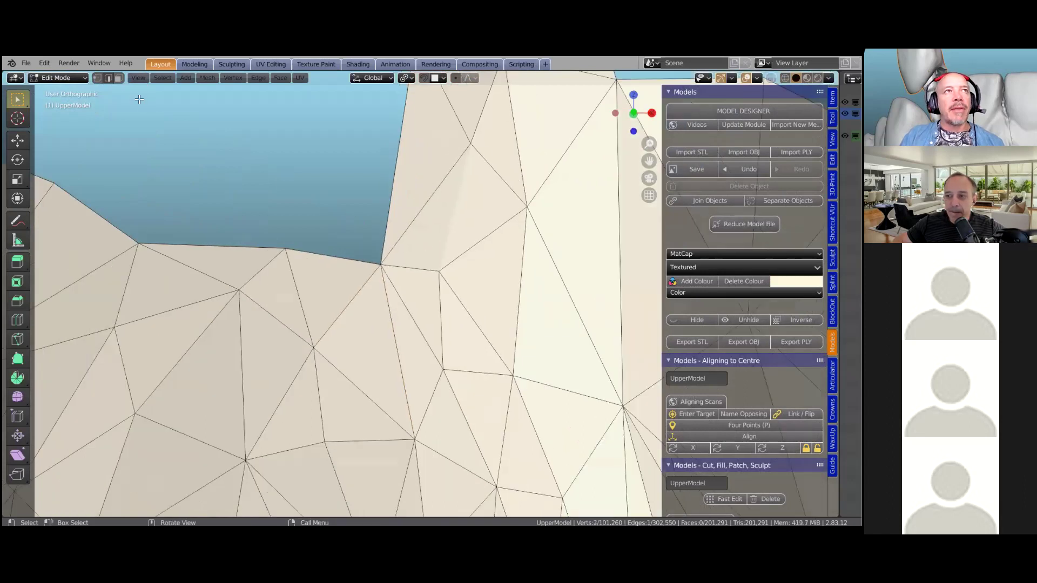
Switch the mesh selection to faces and select single triangles one after another below the notch in the upper scan's border.
scroll(178, 124, down, 1)
shift+click(467, 220)
click(474, 317)
scroll(458, 347, up, 2)
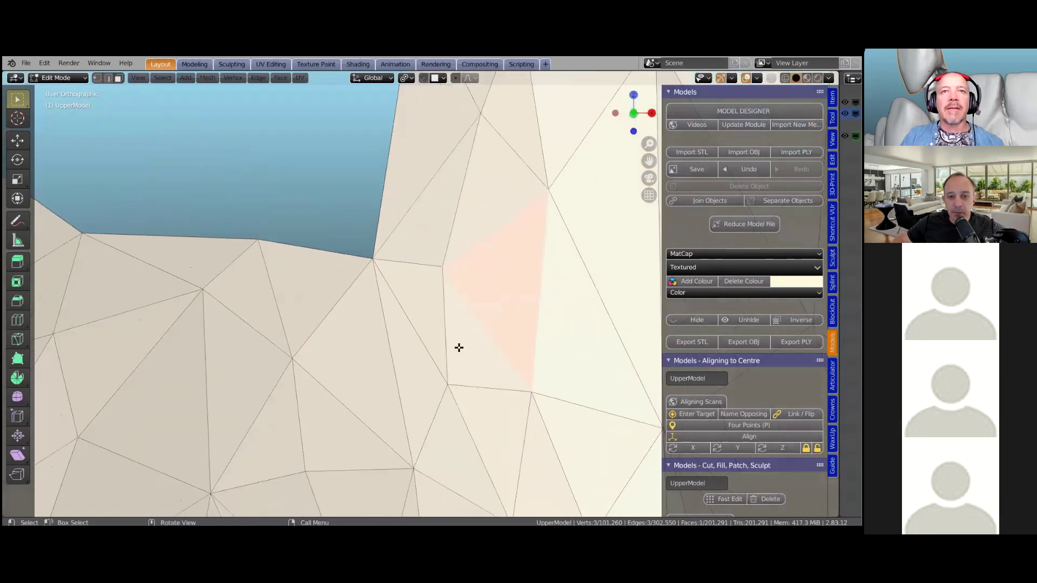
click(468, 348)
click(425, 344)
click(363, 358)
click(294, 294)
click(241, 294)
scroll(281, 399, down, 5)
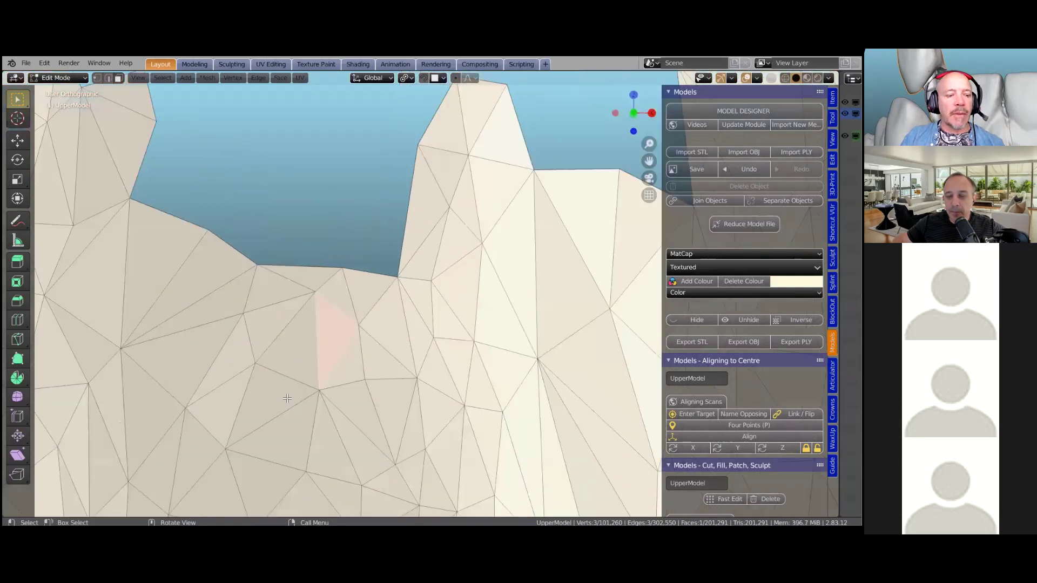
key(Tab)
key(Tab)
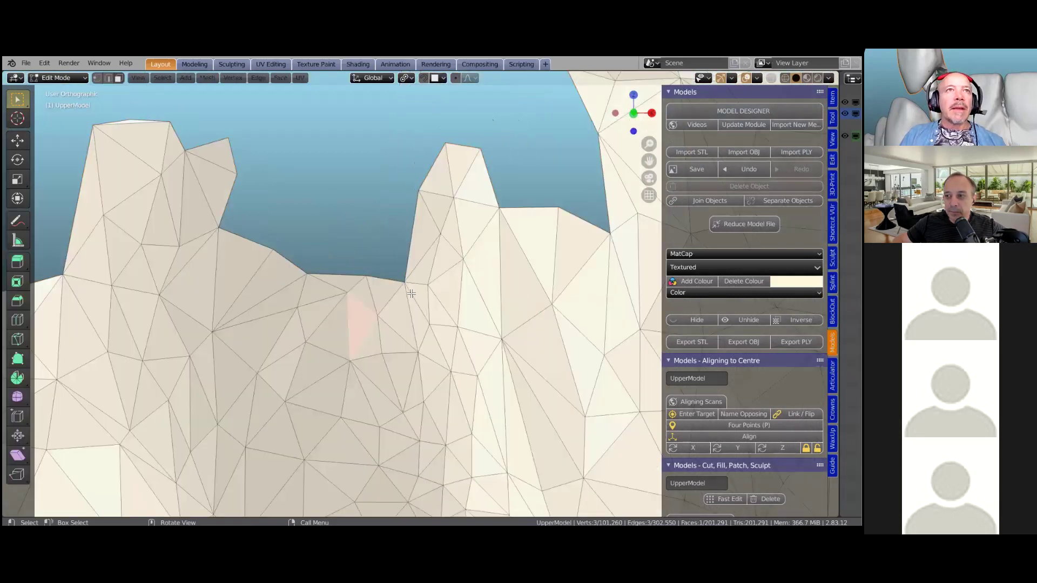
Switch to vertex selection, try pulling the top vertex of the narrow peak on the mesh edge upward, and undo the move.
scroll(412, 294, down, 1)
key(1)
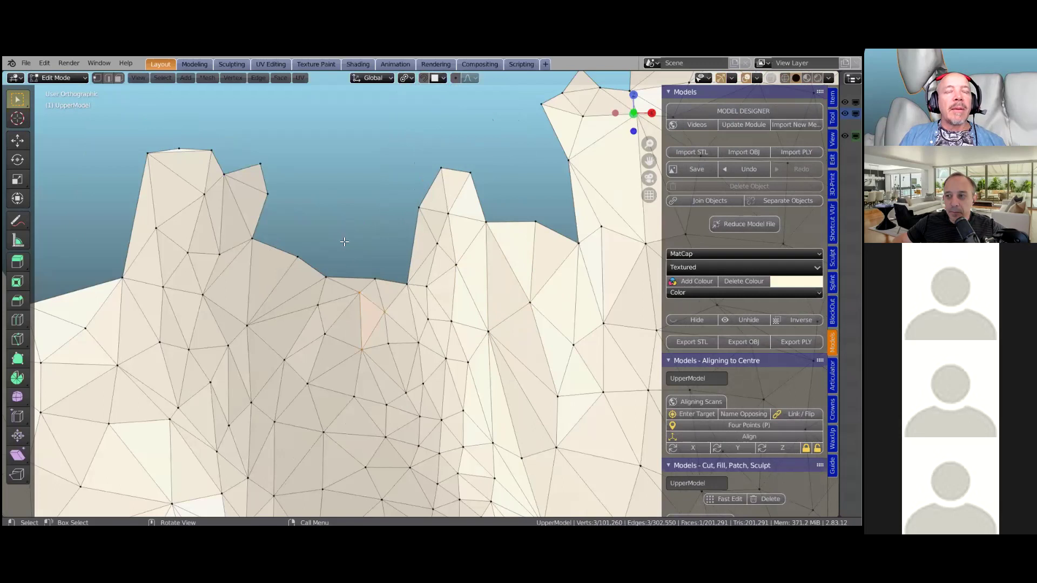
scroll(348, 246, down, 2)
scroll(374, 330, up, 4)
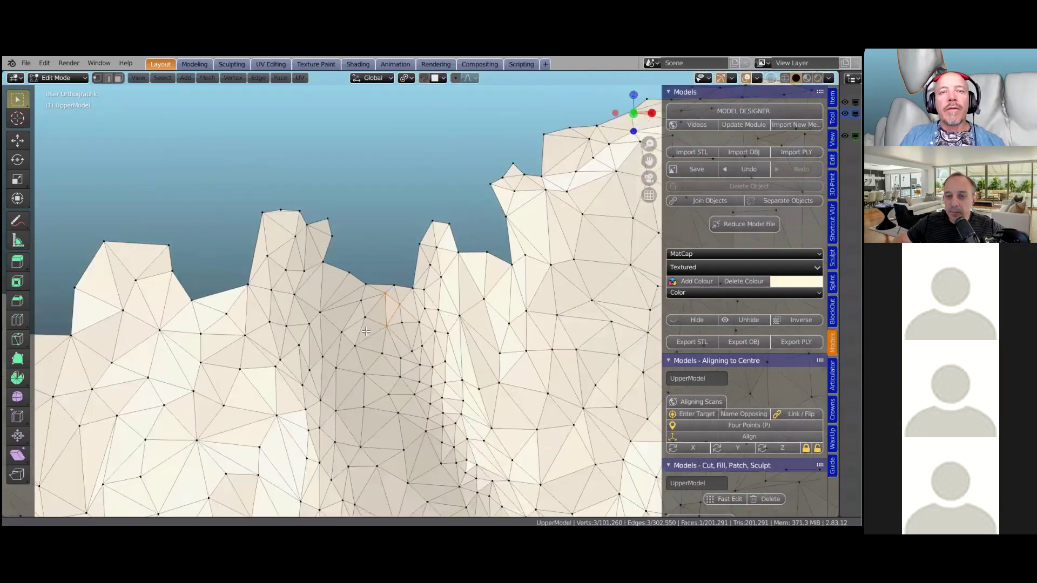
click(374, 330)
scroll(374, 331, up, 1)
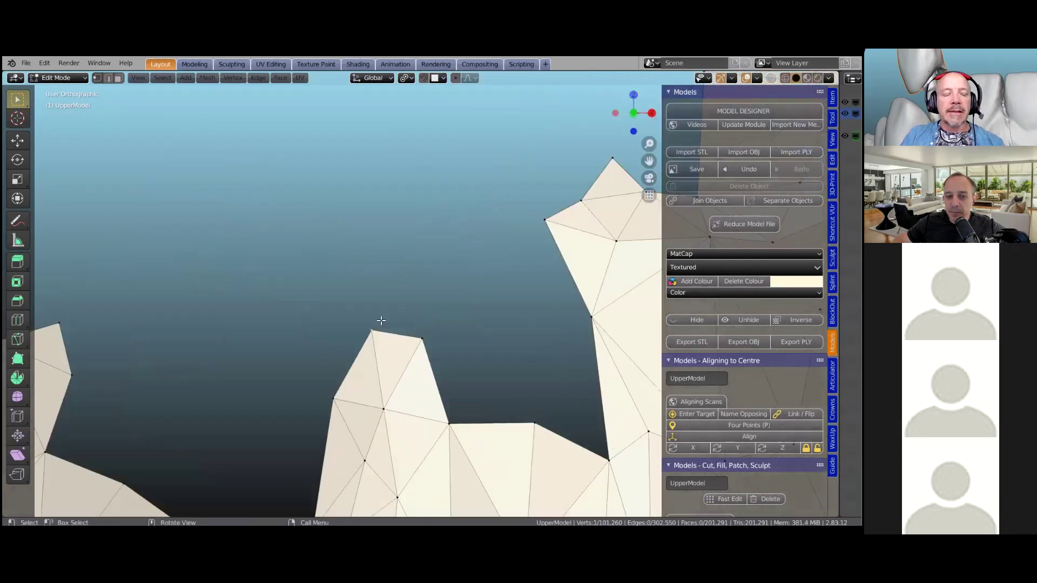
key(g)
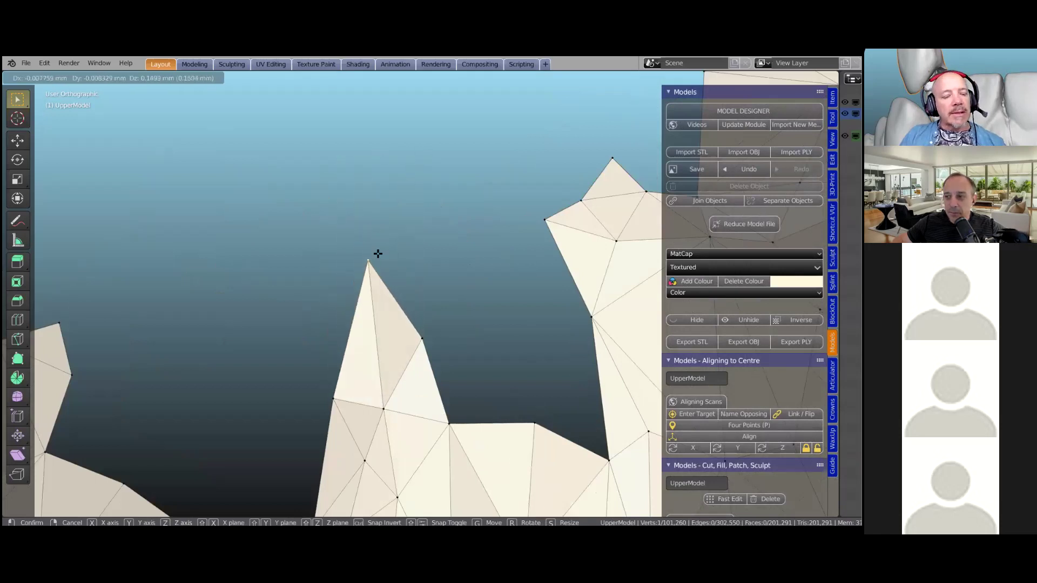
click(378, 253)
key(ctrl+z)
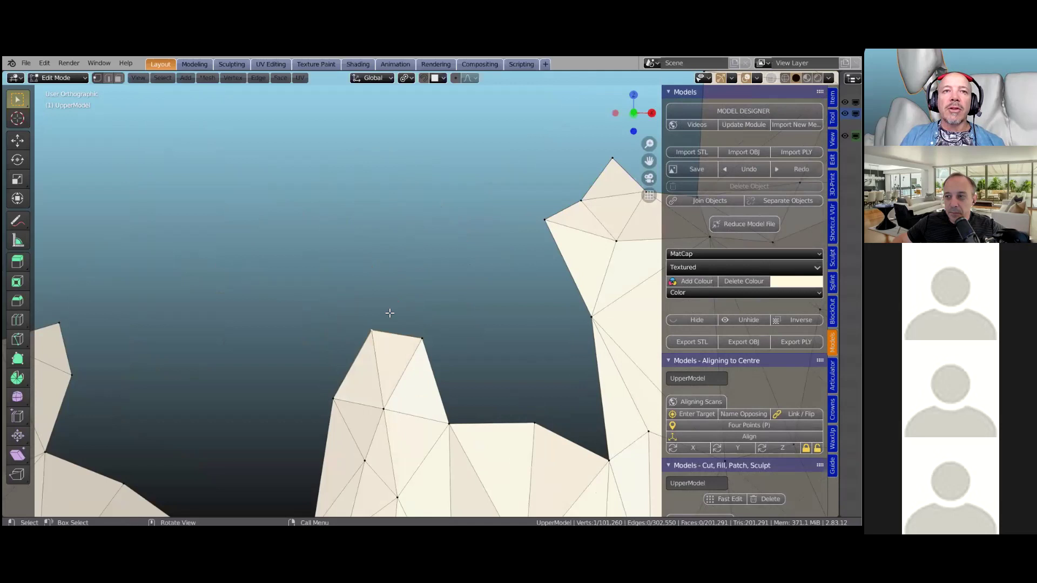
Leave mesh editing of the upper model and return to Object Mode.
scroll(398, 338, down, 1)
scroll(398, 338, down, 4)
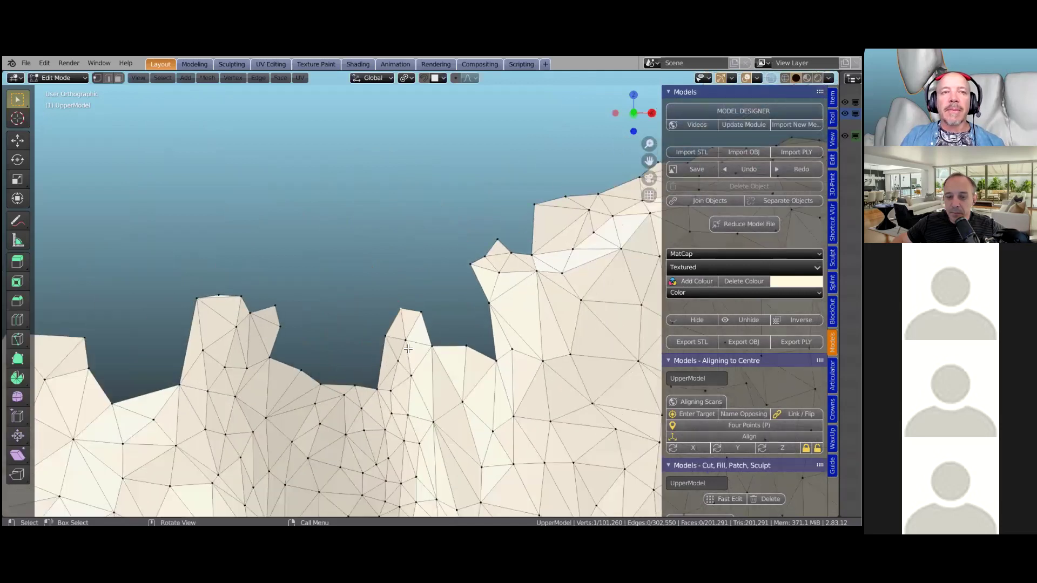
scroll(407, 349, down, 1)
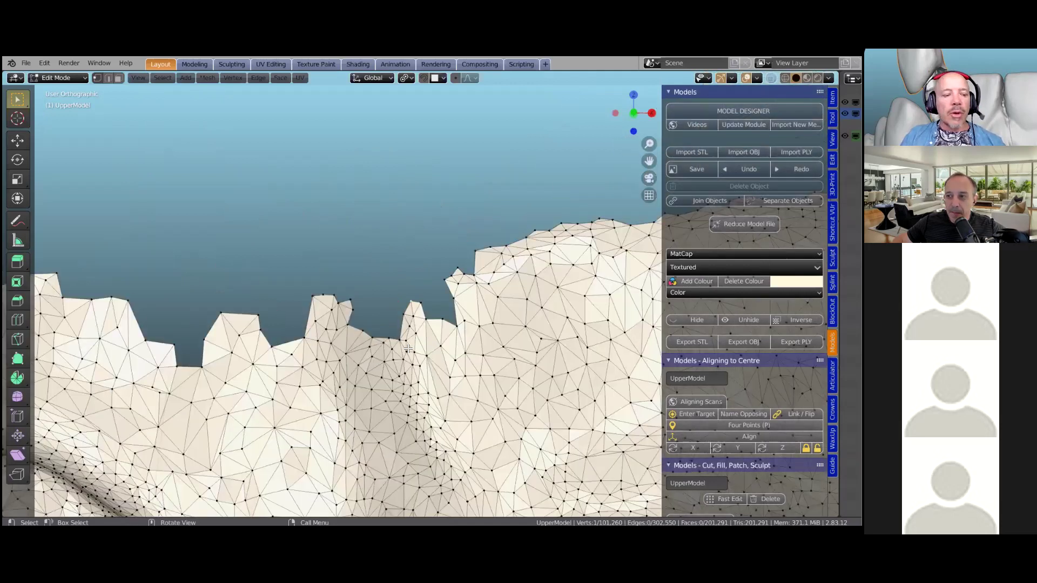
scroll(408, 349, down, 1)
scroll(409, 350, down, 5)
key(Tab)
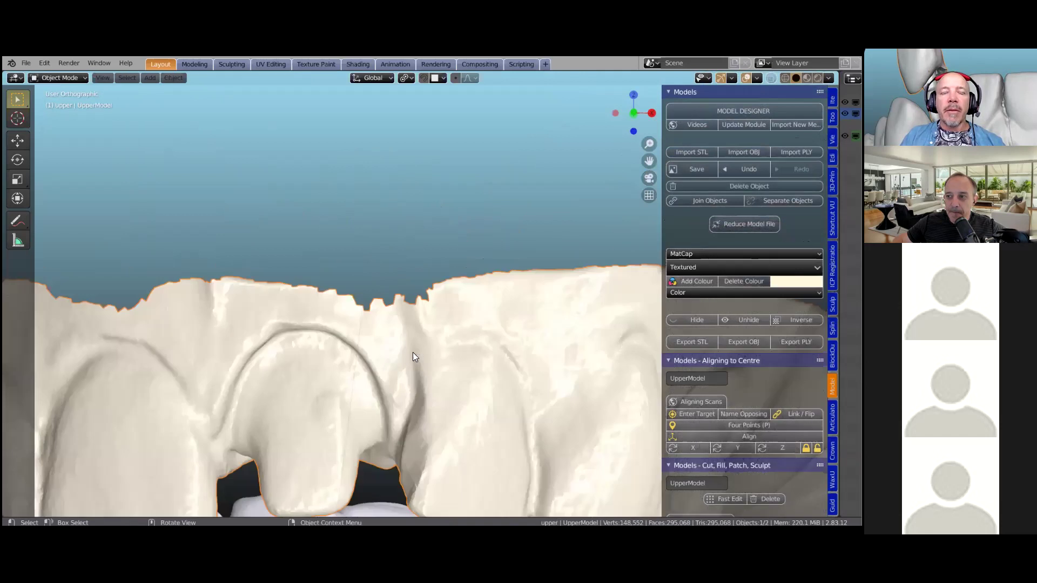
Select both arch models, try rotating them freely from two different viewing angles, and undo the rotations.
scroll(412, 367, down, 6)
middle_drag(409, 268, 349, 365)
key(a)
key(r)
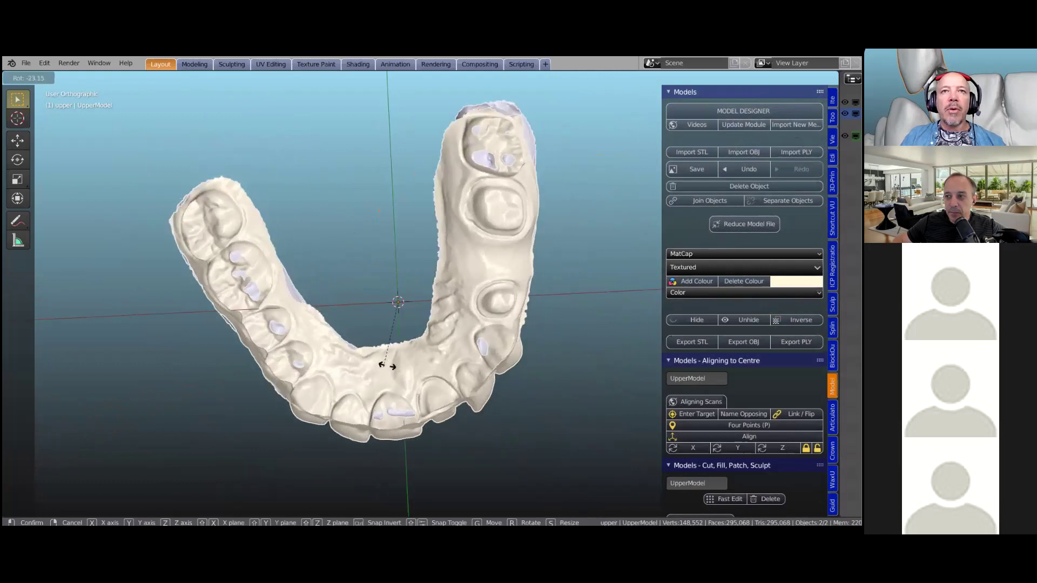
click(458, 338)
middle_drag(435, 367, 548, 345)
key(r)
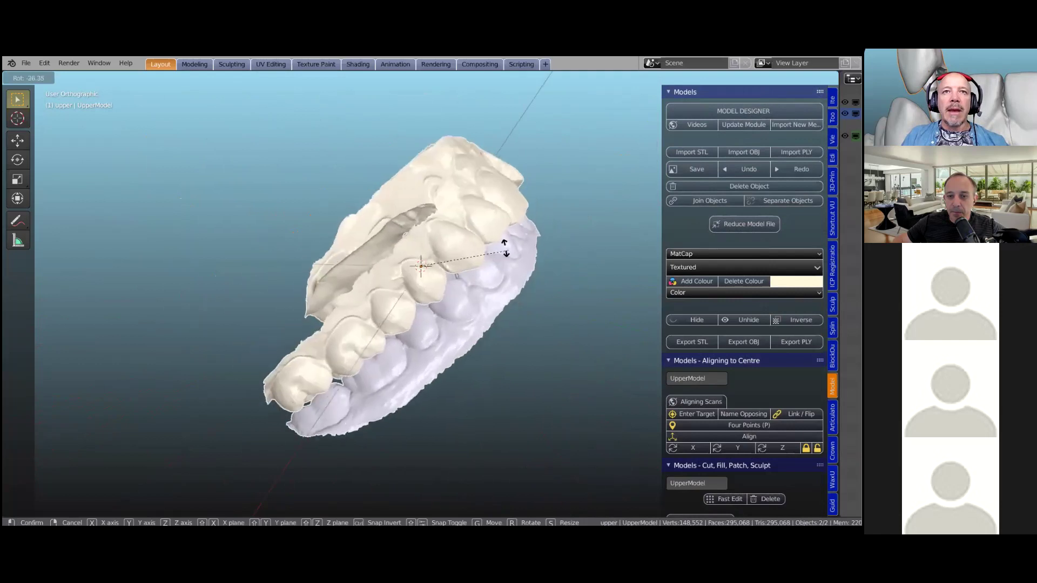
click(426, 278)
middle_drag(425, 279, 370, 301)
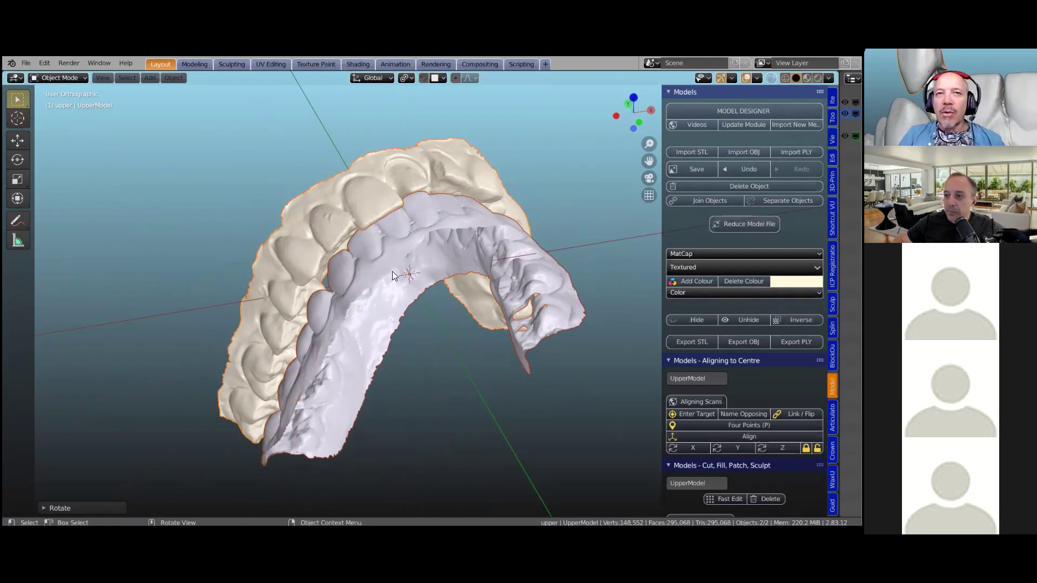
scroll(392, 271, down, 1)
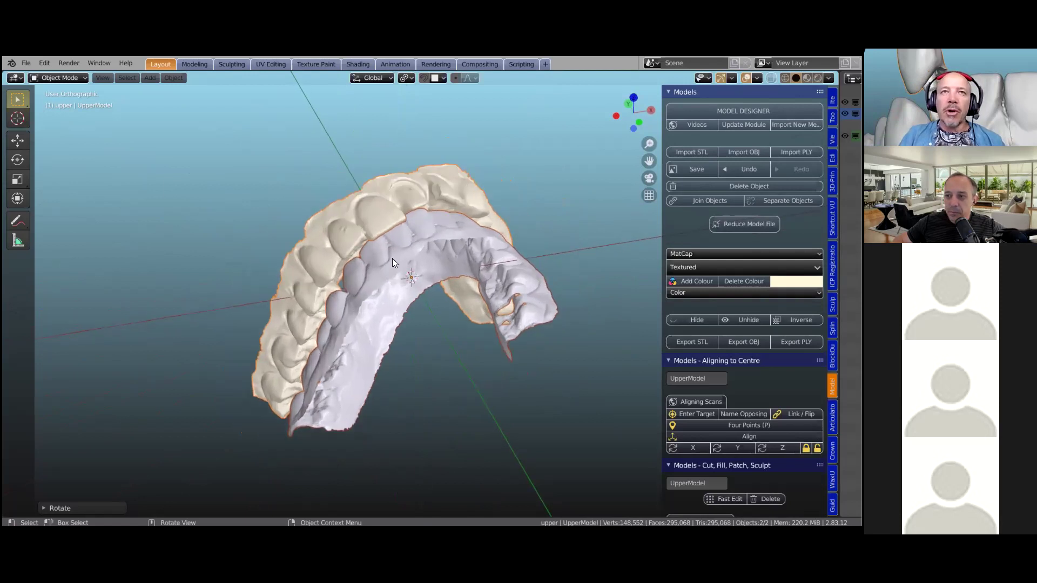
key(ctrl+z)
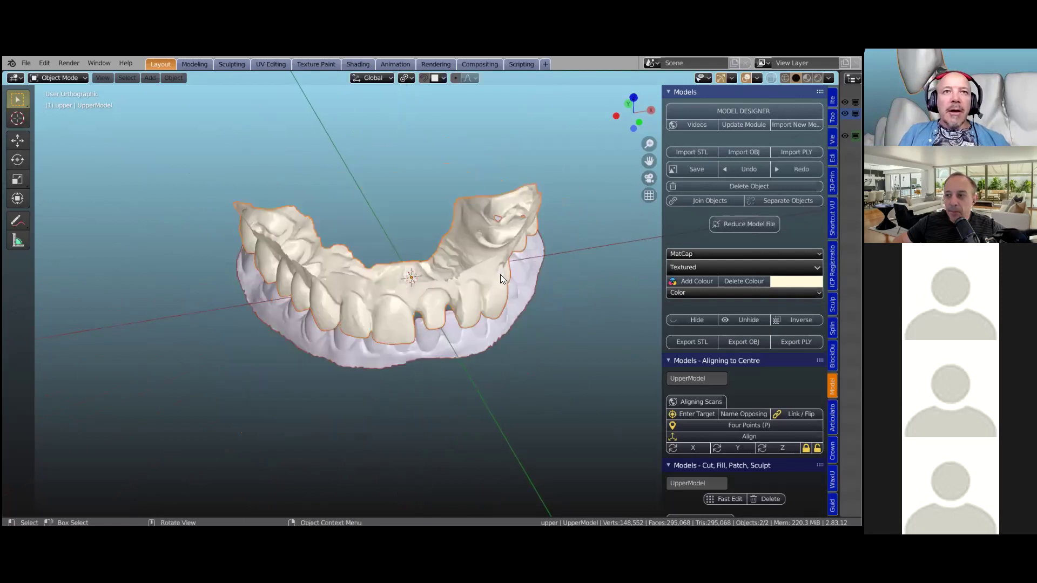
Try tilting both arch models one way and the other in the front view.
middle_drag(472, 321, 468, 307)
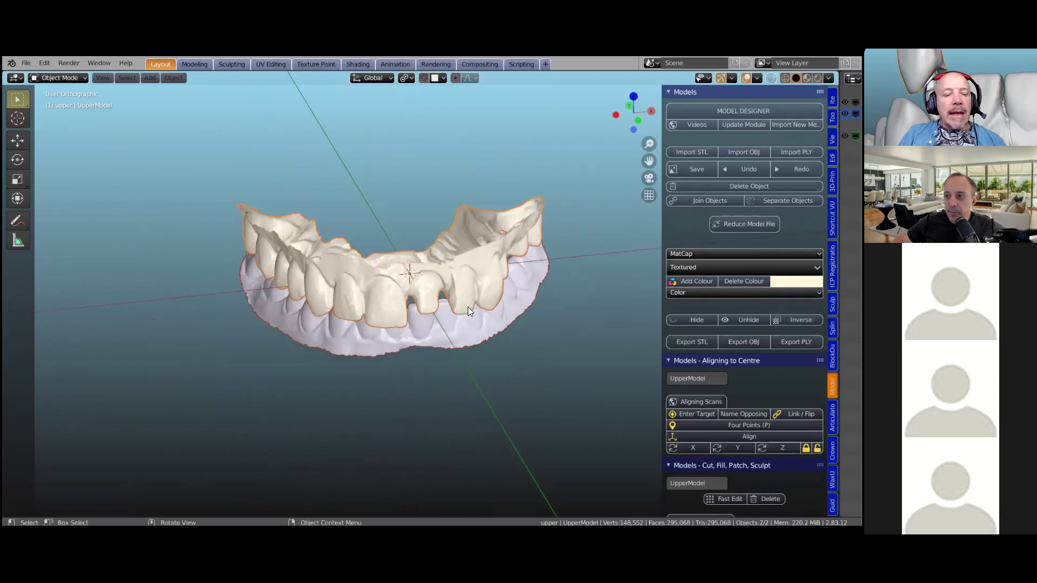
key(grave)
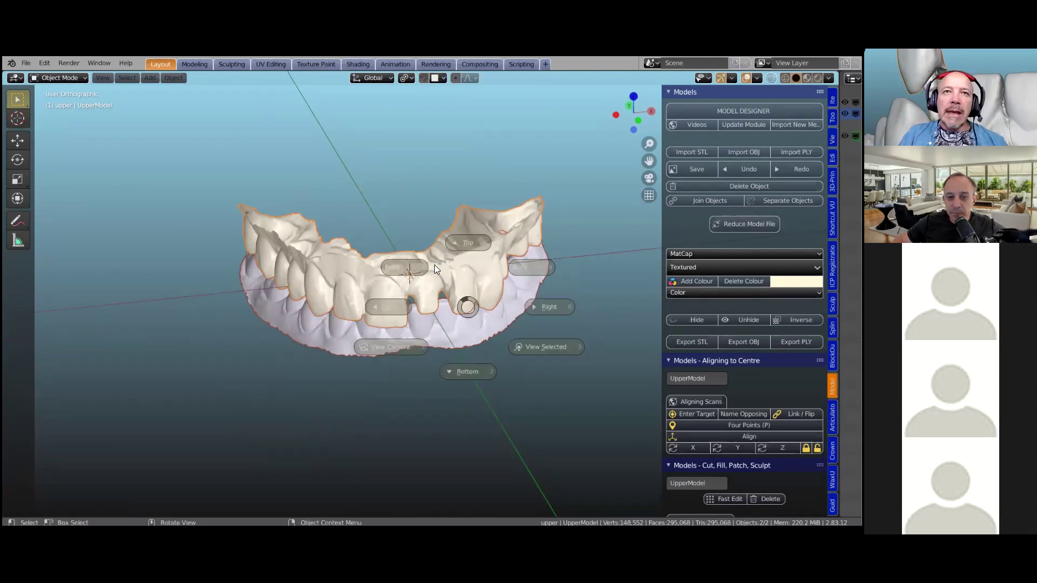
click(392, 270)
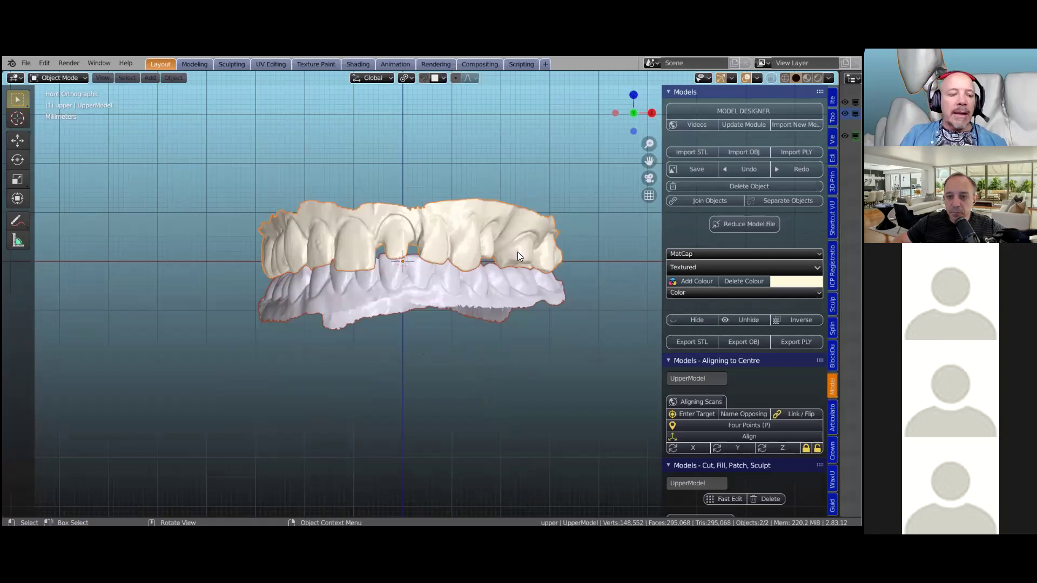
key(r)
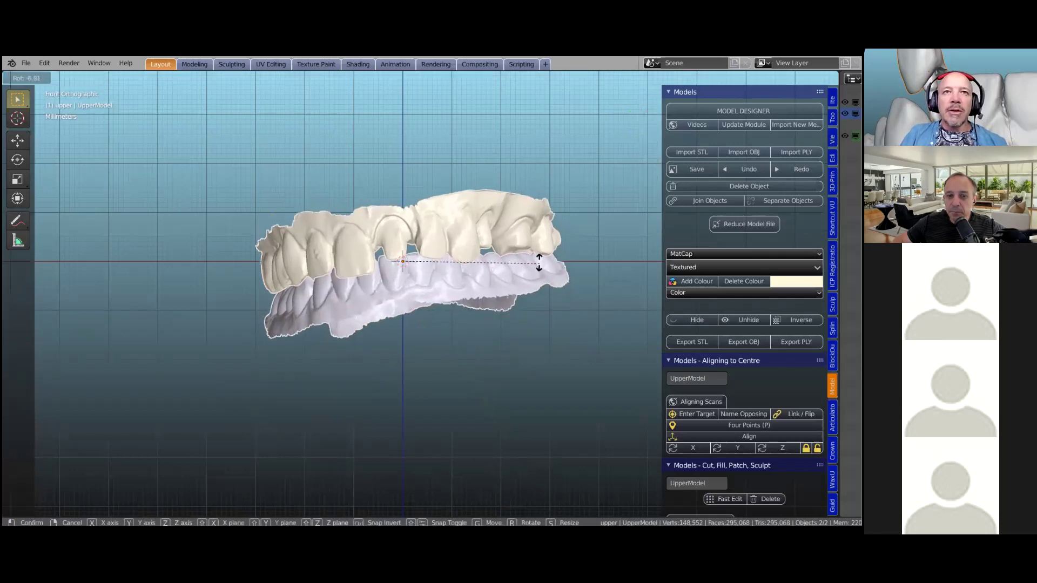
click(539, 263)
key(r)
click(526, 301)
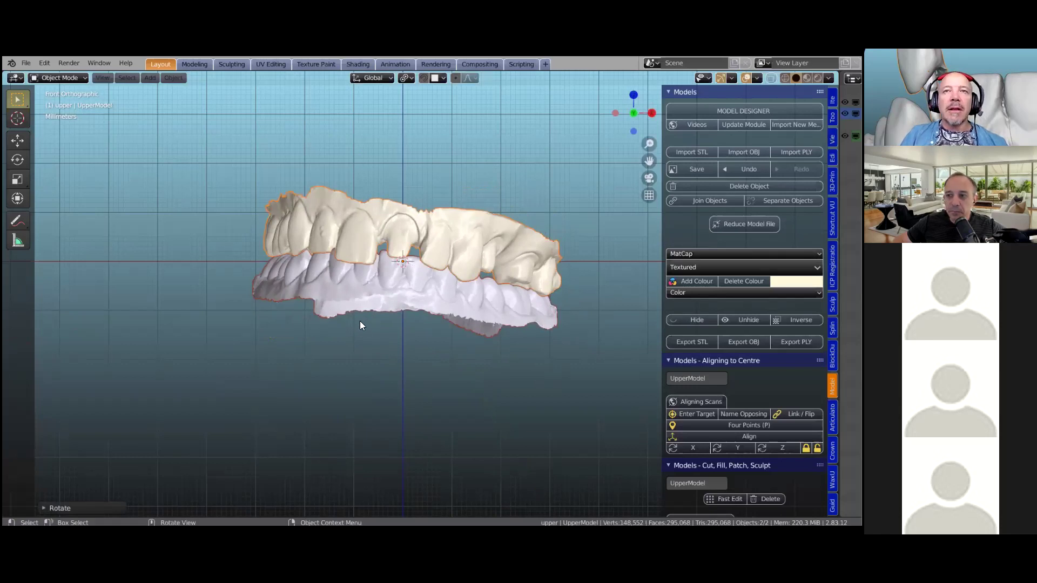
Undo the two test tilts of the arch models.
scroll(324, 322, up, 1)
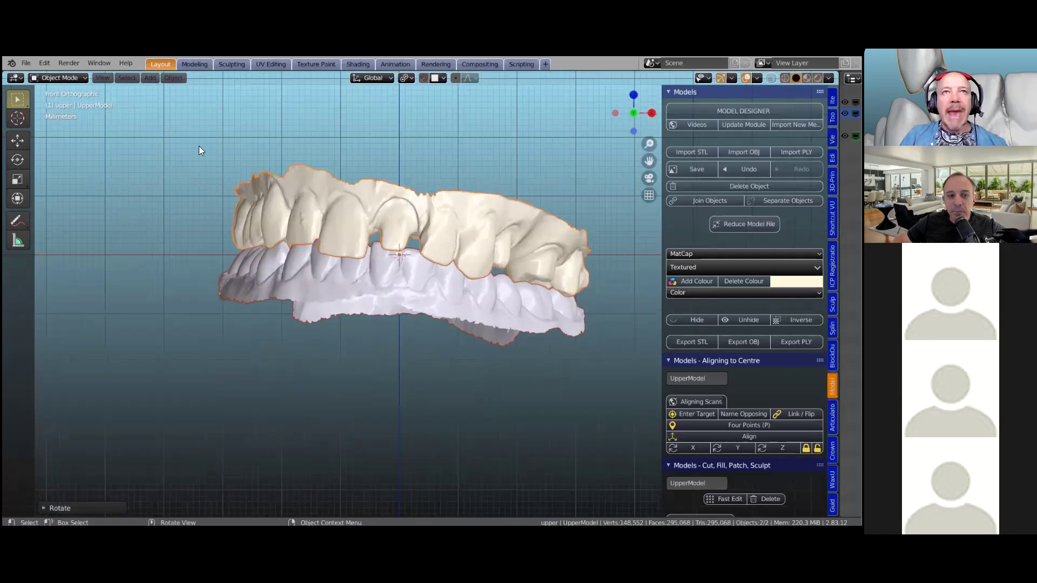
scroll(533, 154, up, 1)
scroll(459, 194, up, 1)
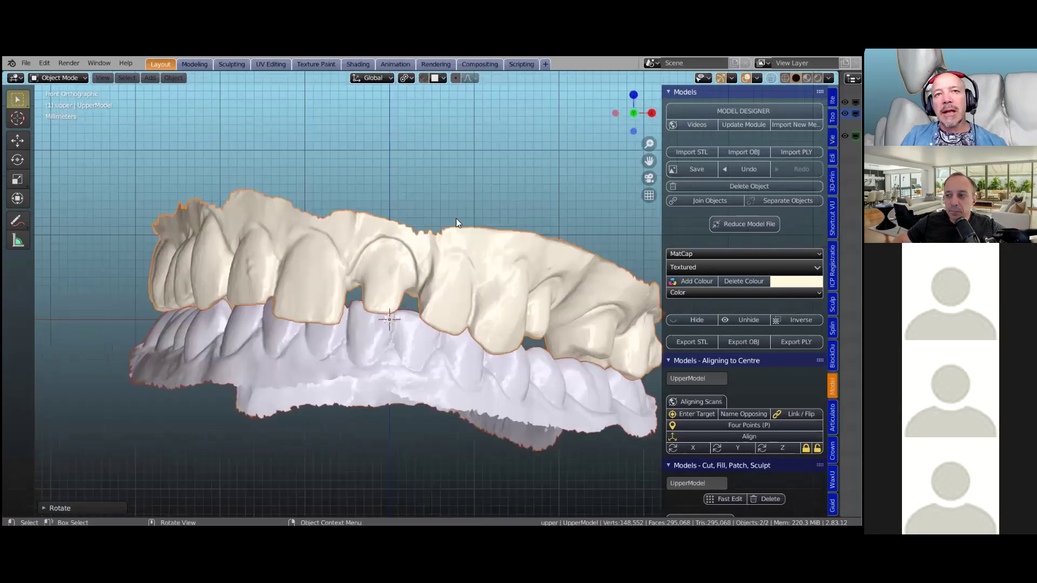
scroll(454, 251, down, 1)
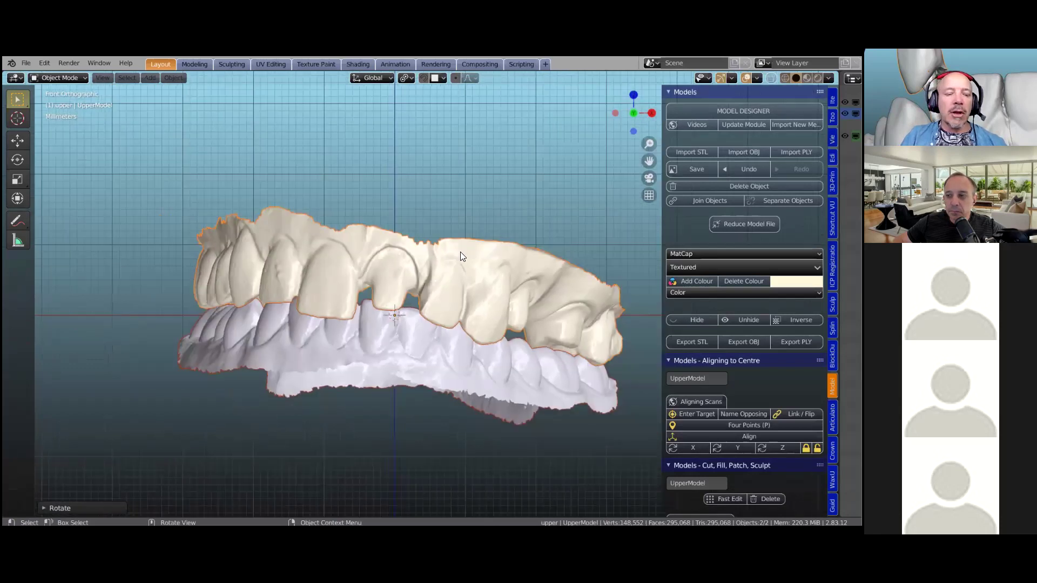
scroll(470, 253, down, 1)
key(ctrl+z)
key(ctrl+z)
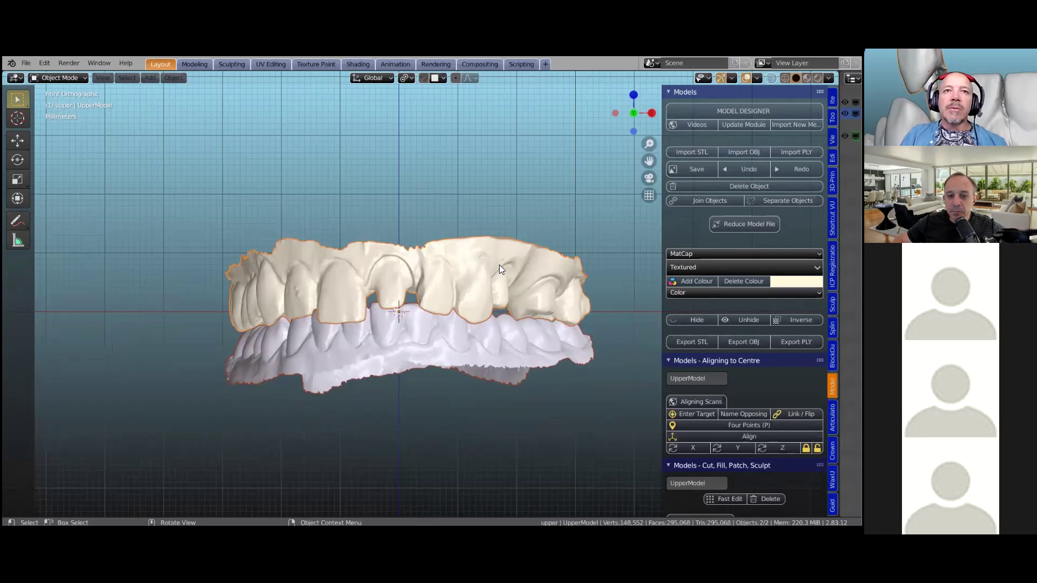
Widen the Models sidebar and set the upper model alone as the alignment target.
middle_drag(505, 268, 644, 319)
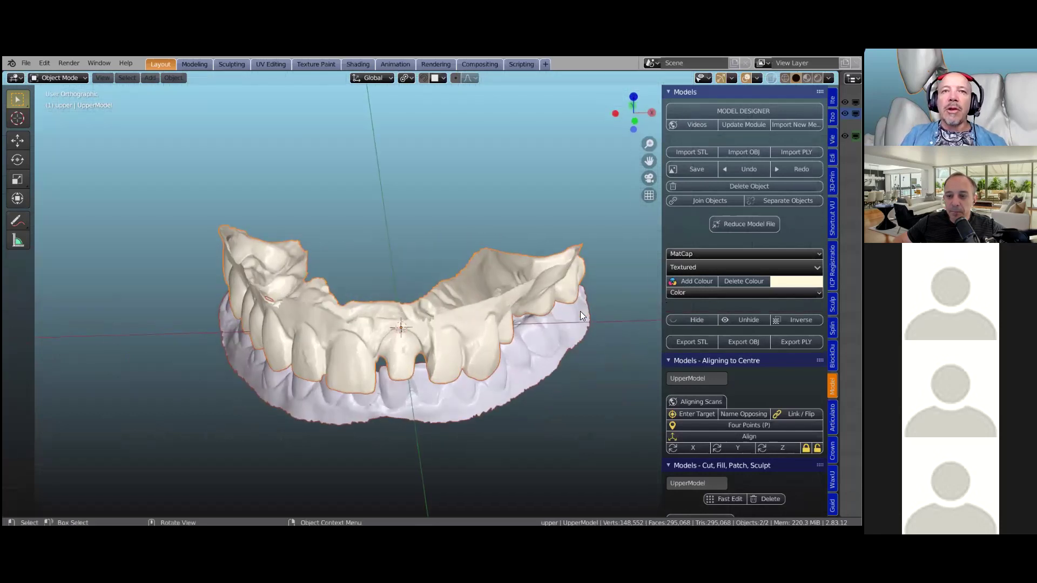
drag(655, 303, 633, 311)
middle_drag(497, 308, 461, 243)
scroll(491, 278, up, 4)
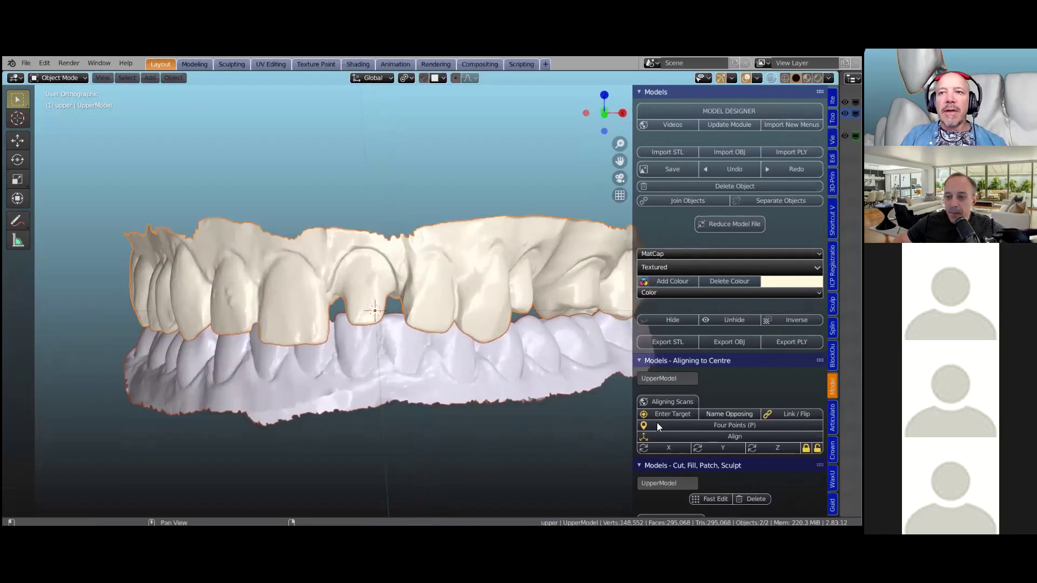
click(345, 281)
scroll(345, 281, down, 1)
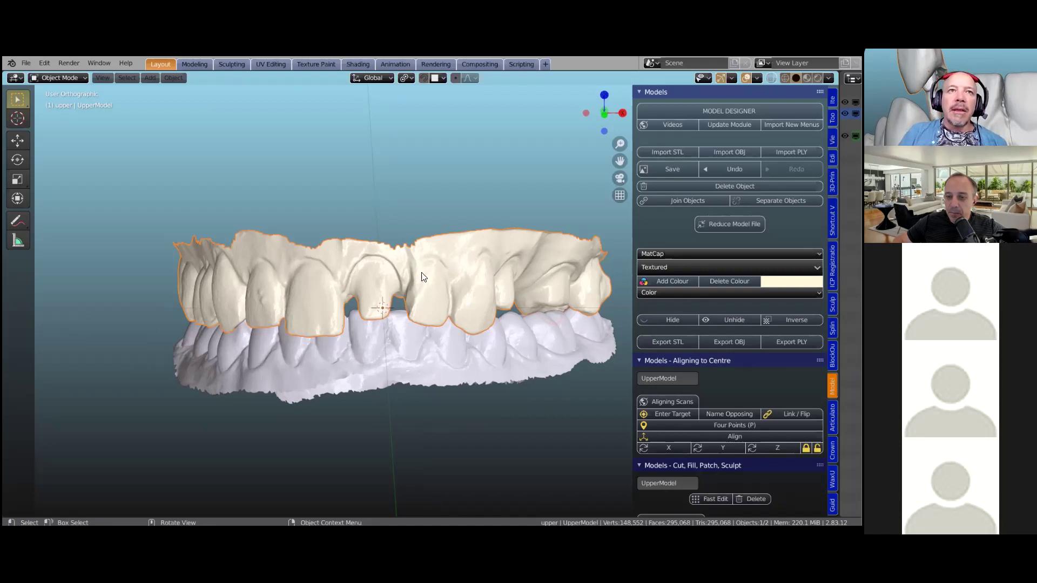
click(665, 415)
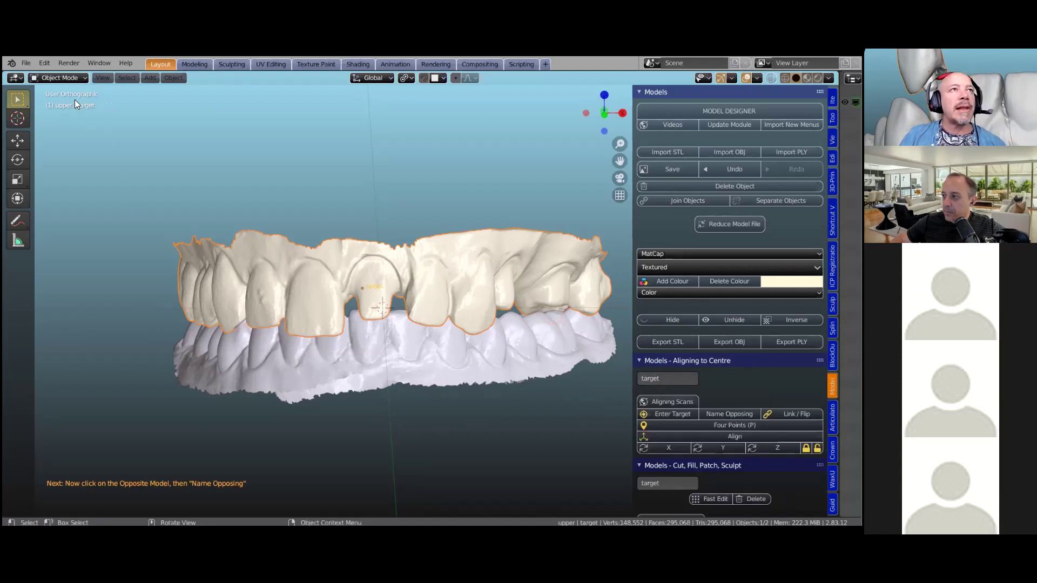
Expand the scene outliner, clear its "upper" search filter, and narrow it again.
drag(840, 297, 737, 297)
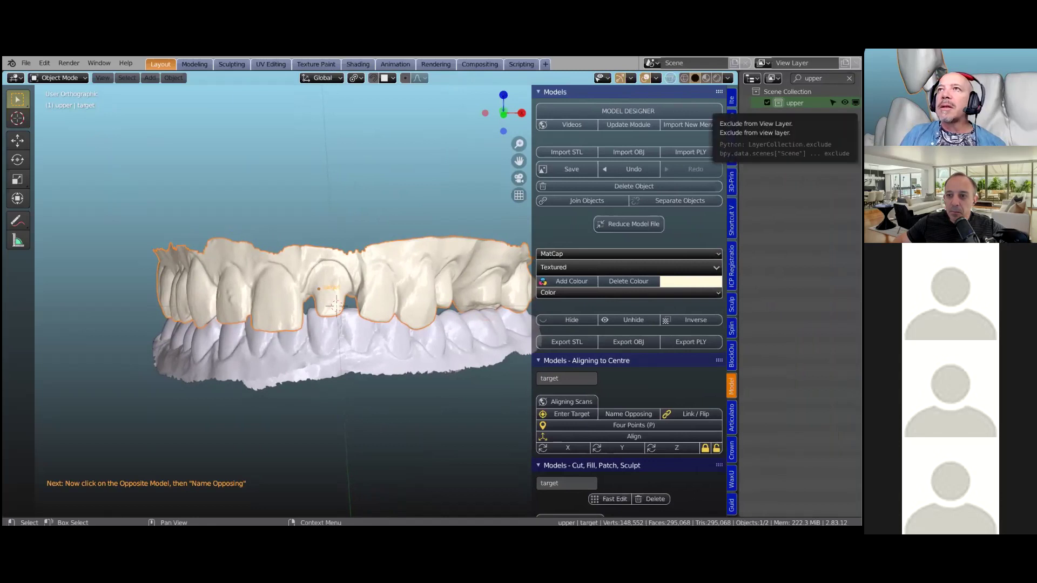
click(849, 79)
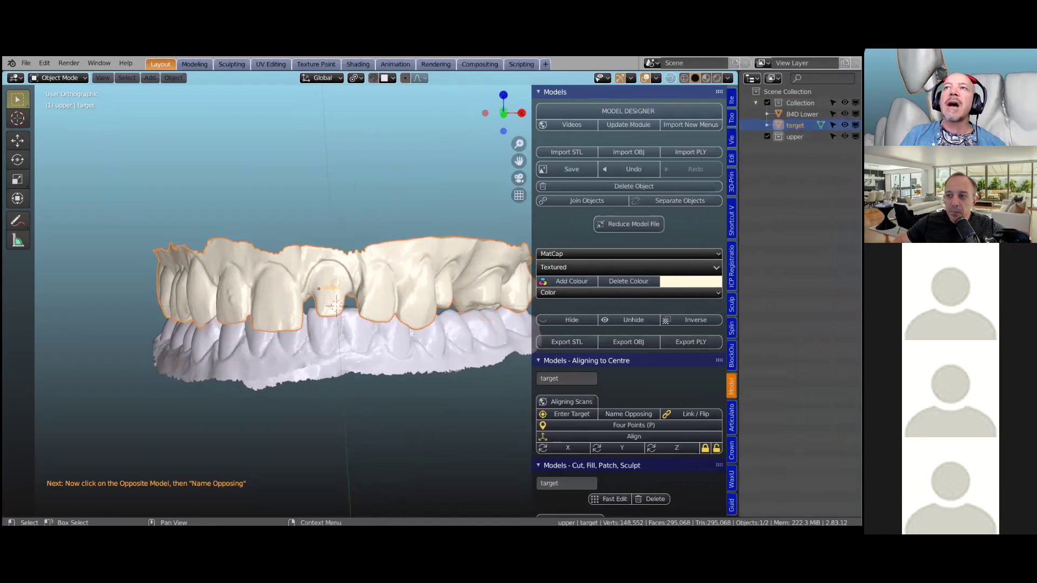
drag(739, 302, 803, 302)
Assign the lower model as the opposing model for the alignment.
click(434, 359)
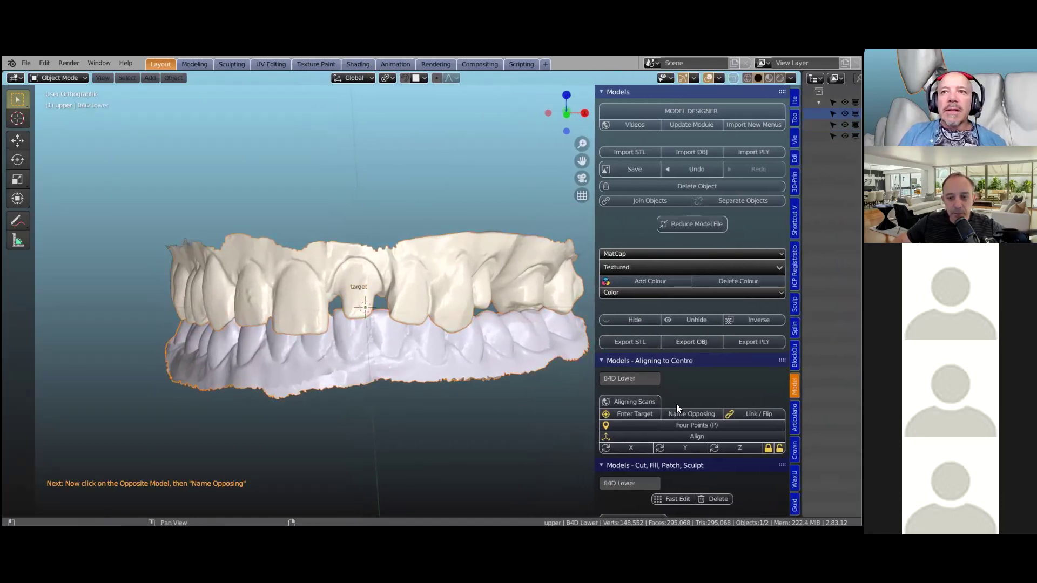
click(691, 413)
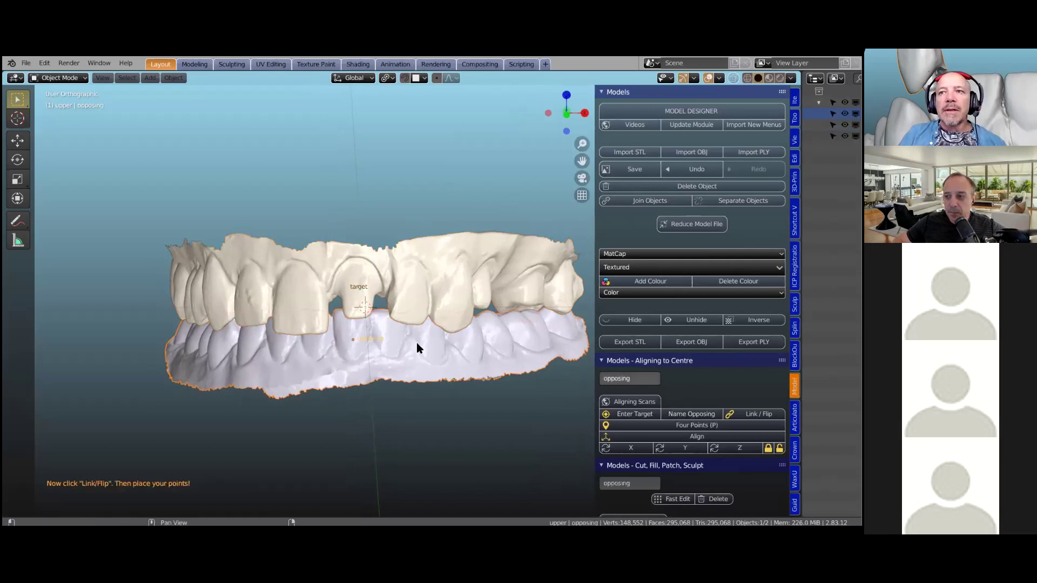
scroll(418, 346, down, 2)
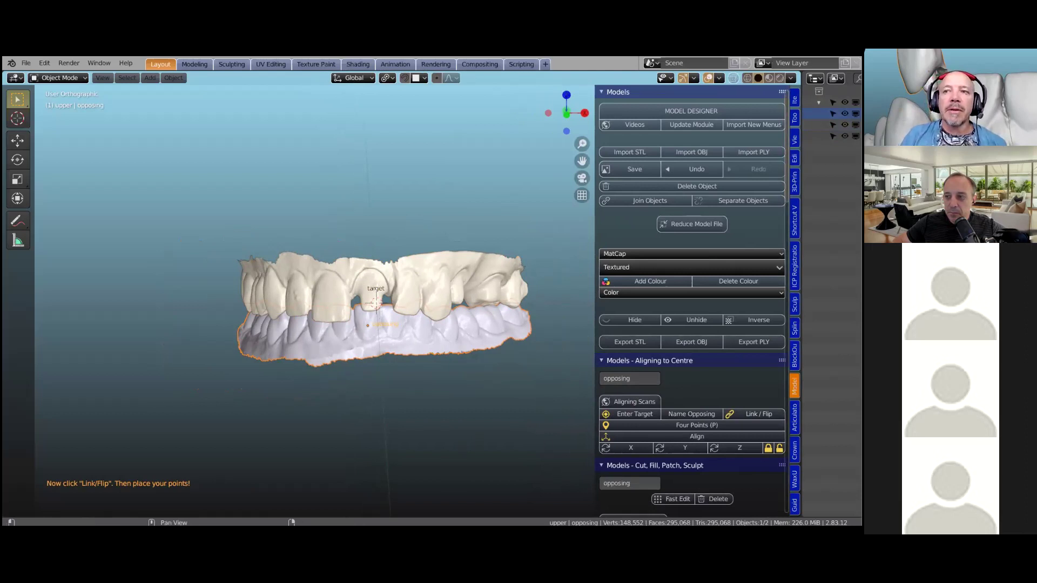
Select the upper target model and run Link / Flip to prepare it for placing the alignment points.
click(406, 272)
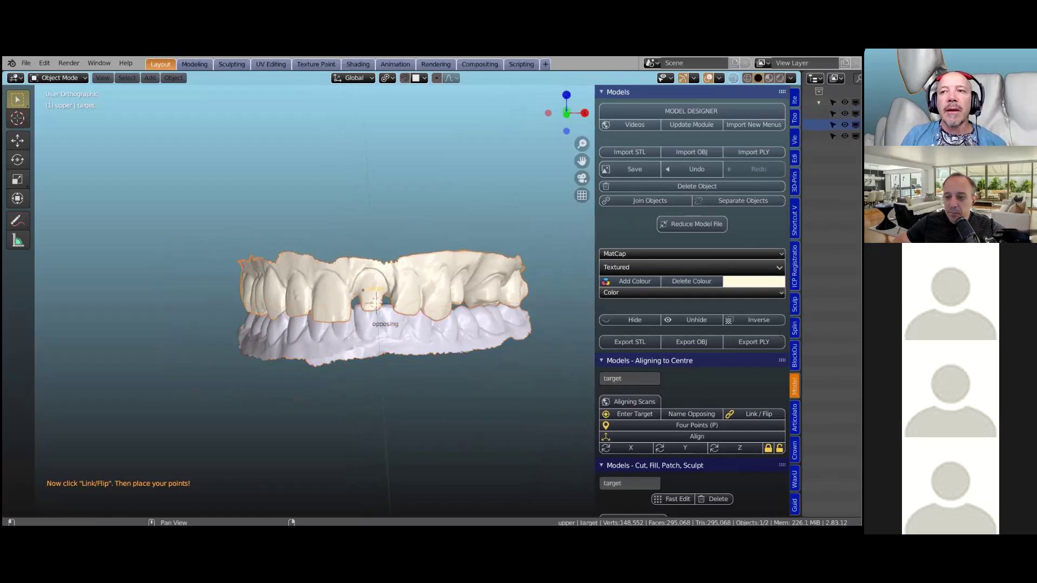
click(753, 414)
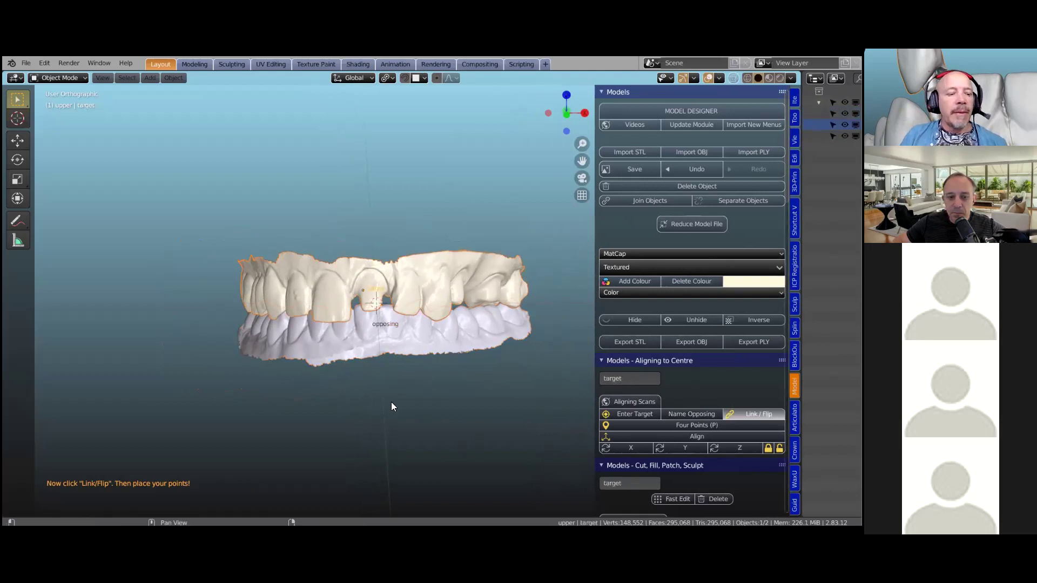
scroll(398, 319, down, 2)
shift+middle_drag(391, 402, 397, 327)
scroll(386, 359, up, 4)
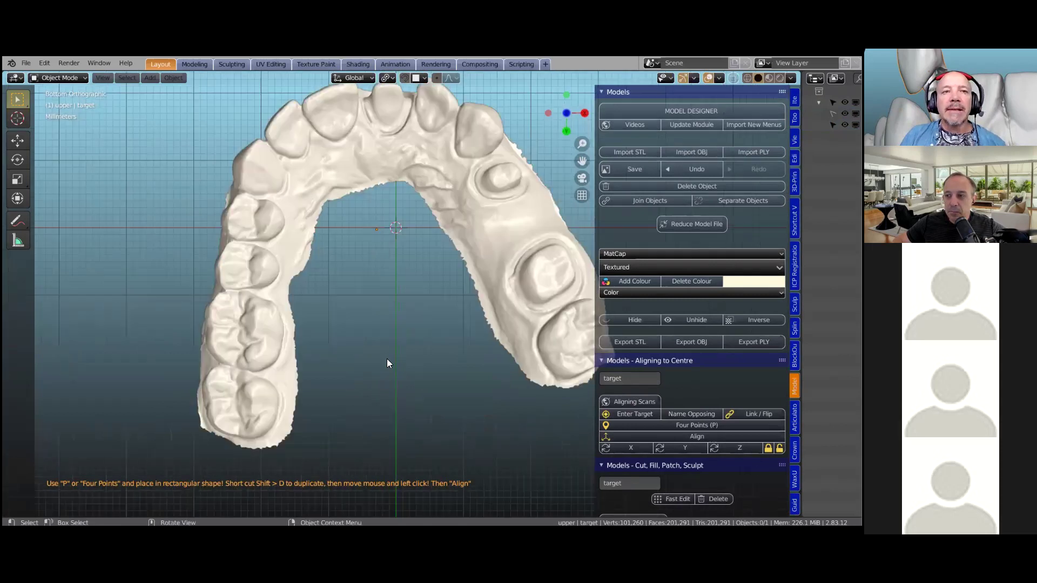
scroll(431, 265, down, 2)
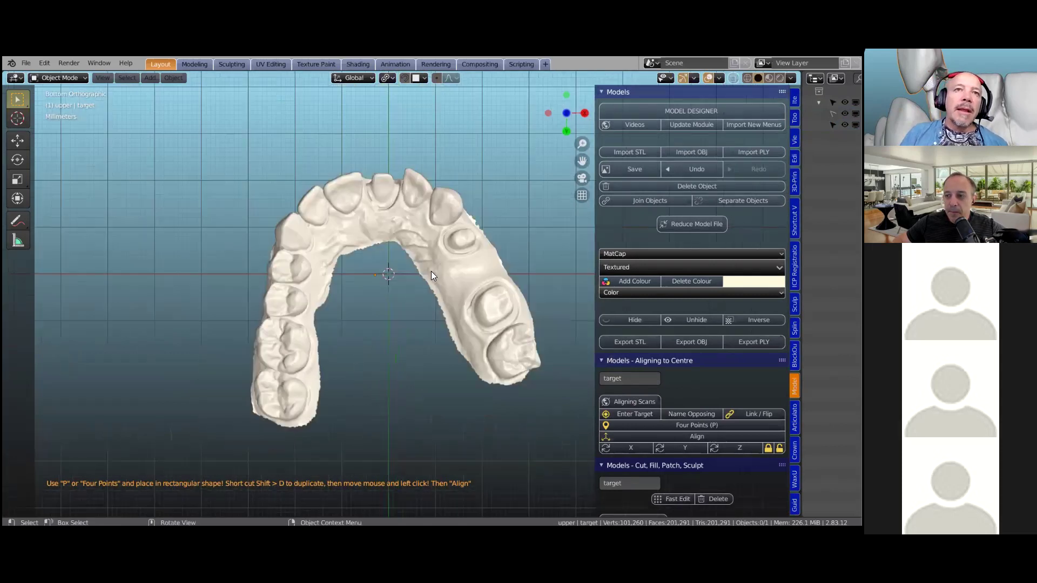
Examine the upper arch in the bottom view for spots where four alignment points would form a rectangle.
scroll(377, 253, up, 3)
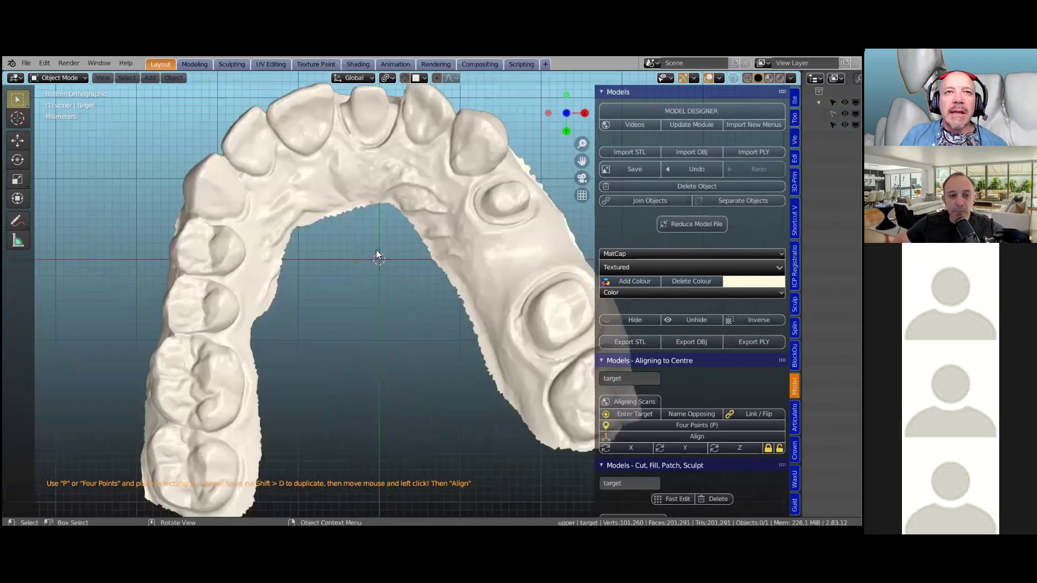
scroll(376, 253, up, 2)
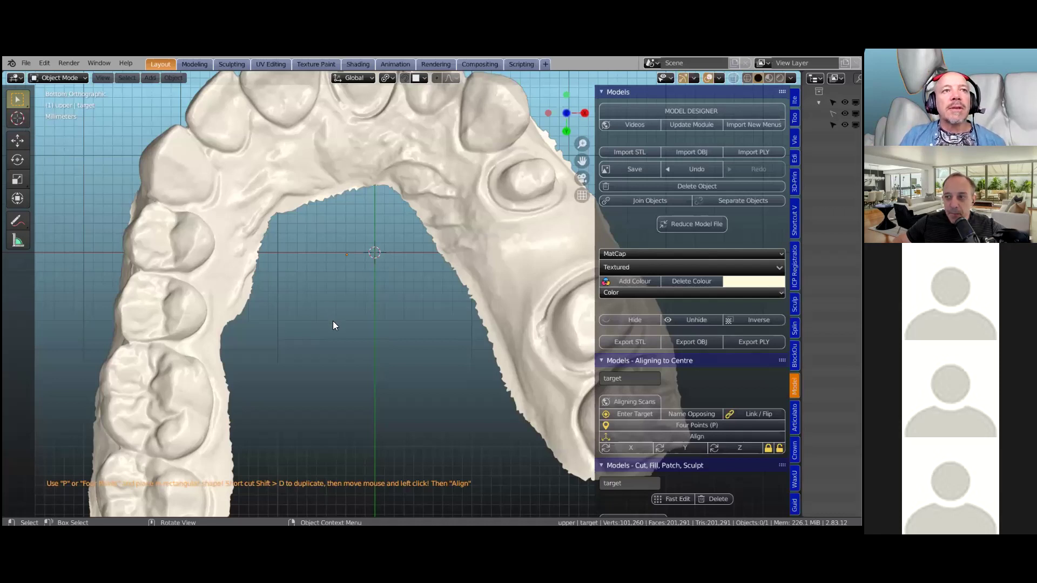
scroll(334, 326, down, 1)
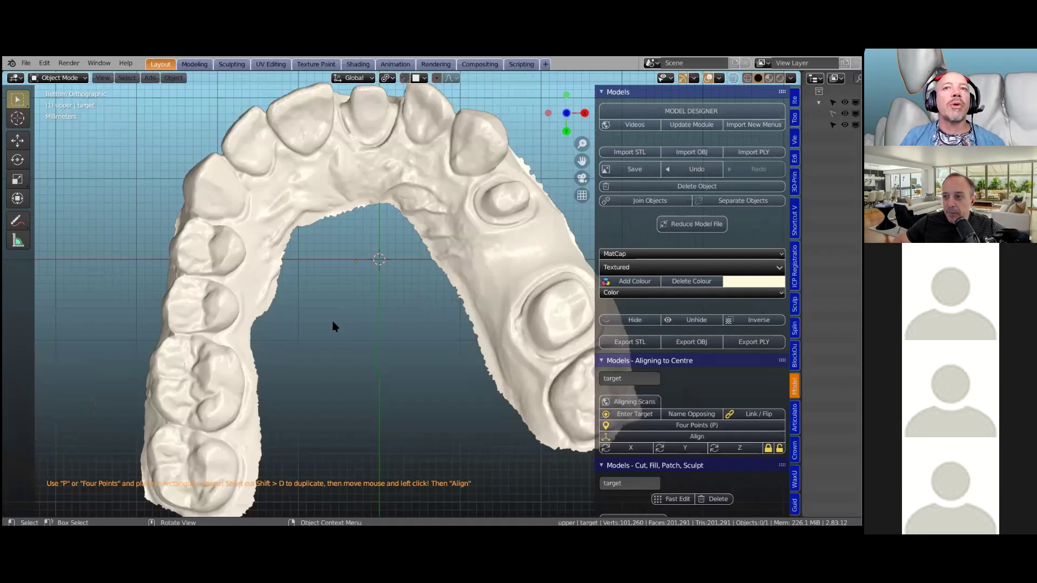
scroll(333, 326, down, 1)
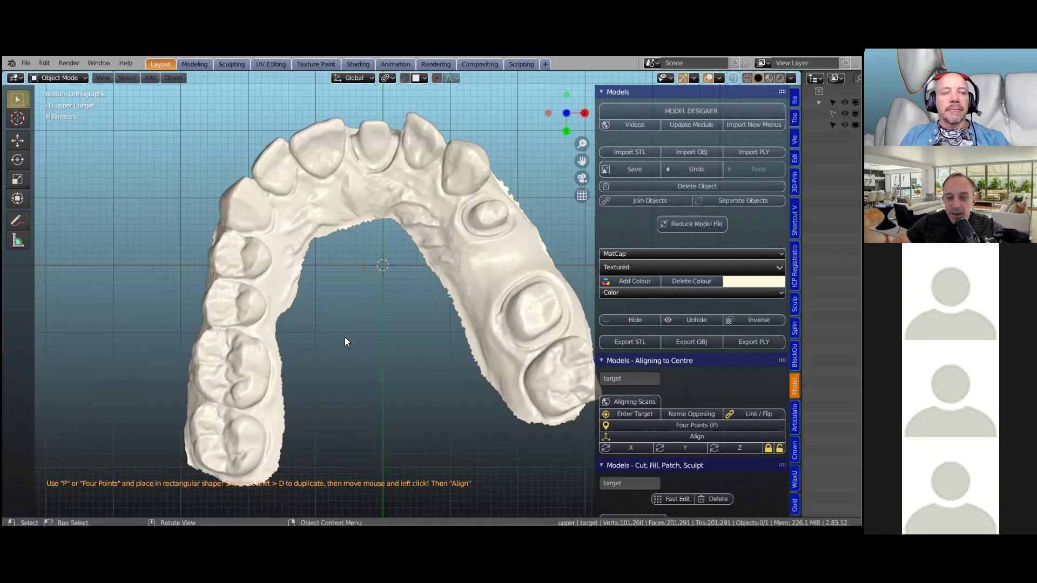
scroll(344, 337, down, 1)
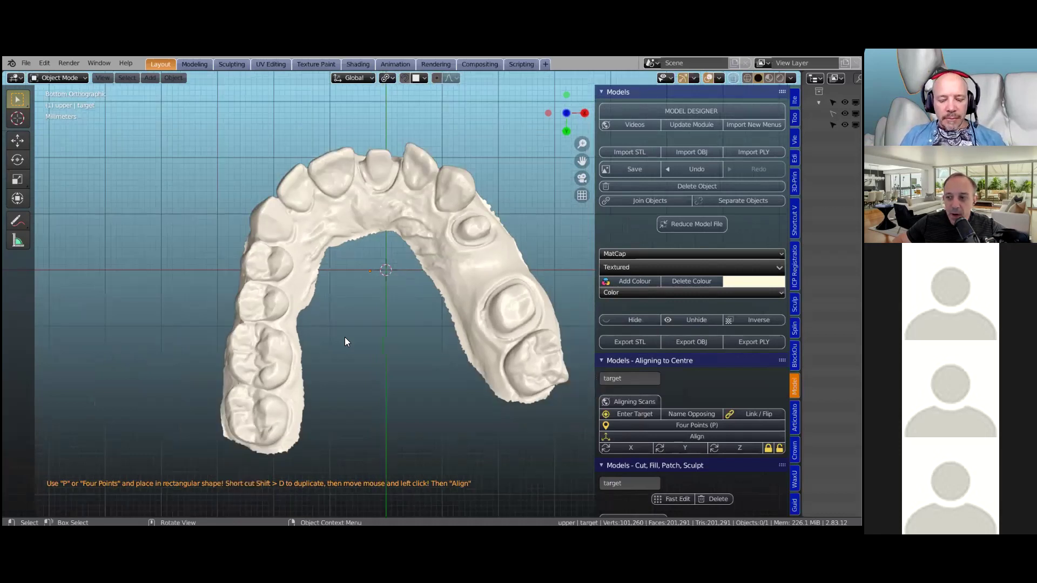
scroll(345, 338, up, 1)
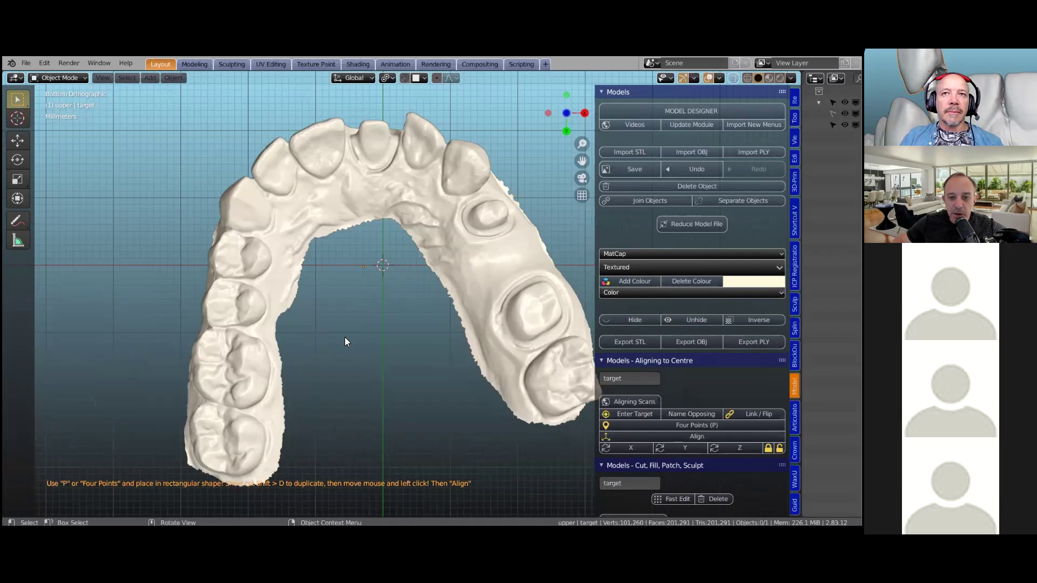
scroll(344, 338, down, 1)
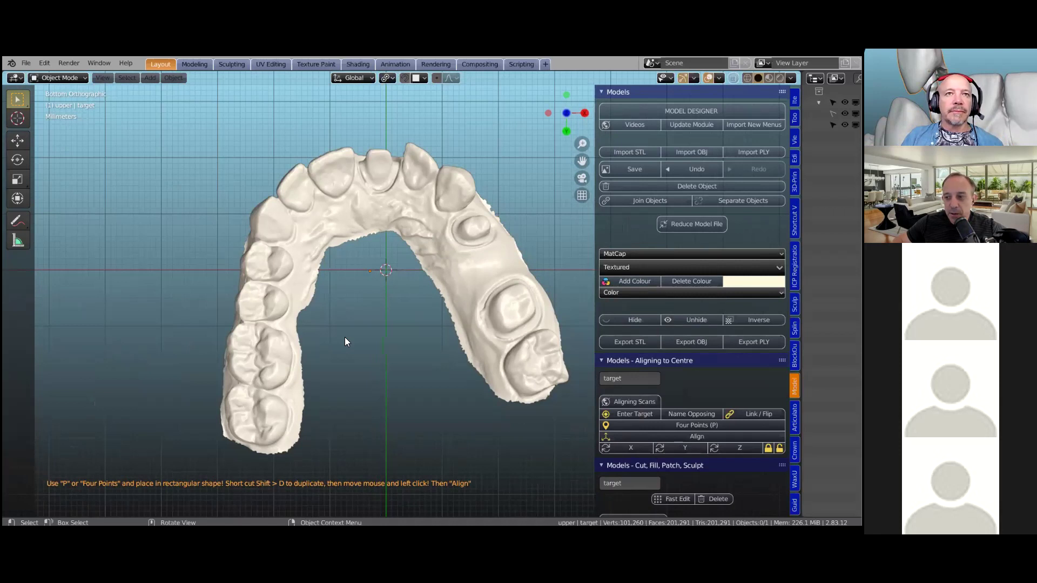
scroll(346, 339, up, 1)
scroll(345, 338, up, 2)
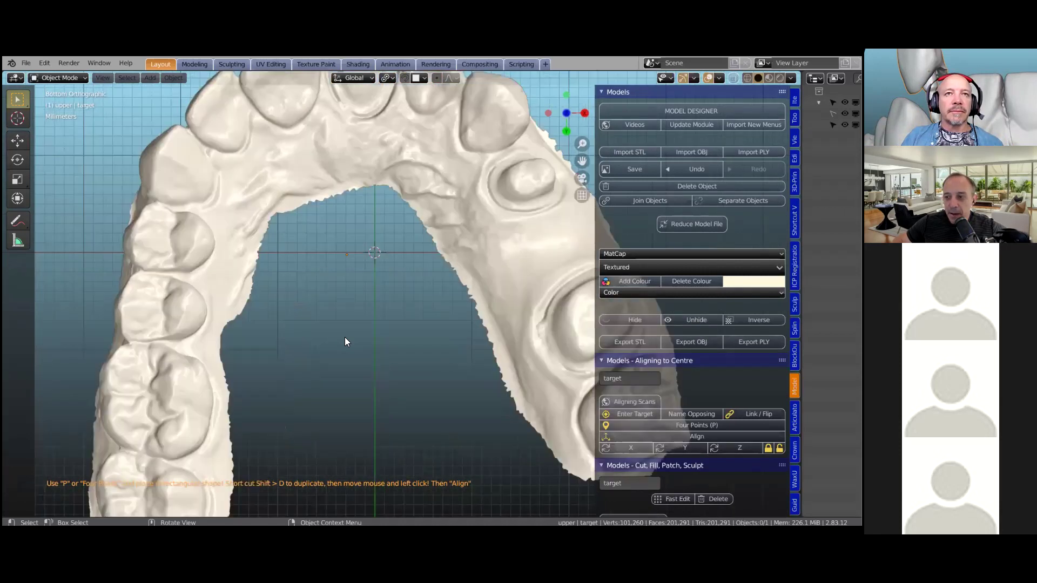
scroll(345, 338, down, 2)
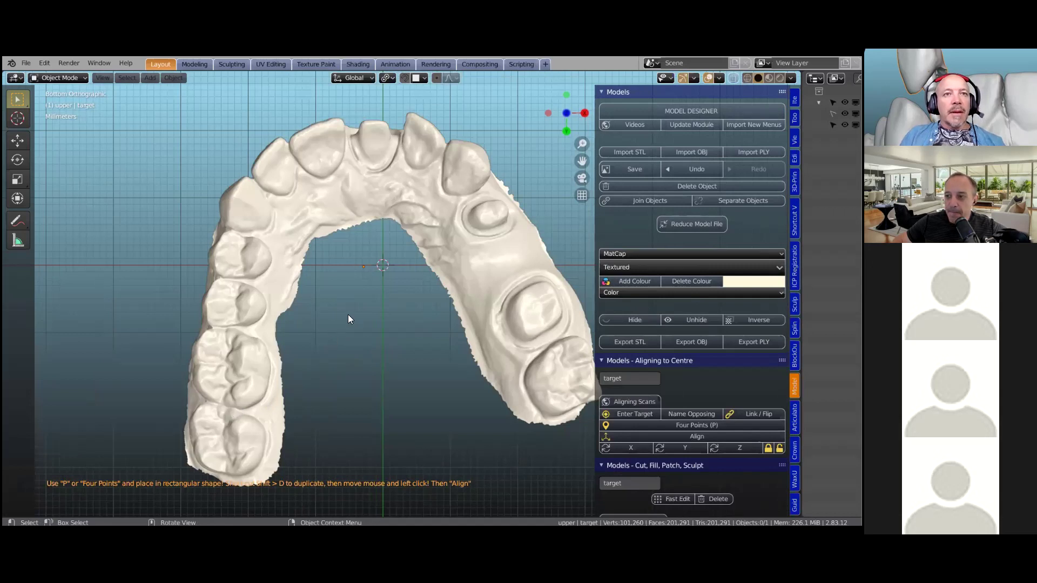
Place the 3D cursor on the outer front cusp of the rearmost molar on the arch's unprepared side.
shift+right_click(197, 421)
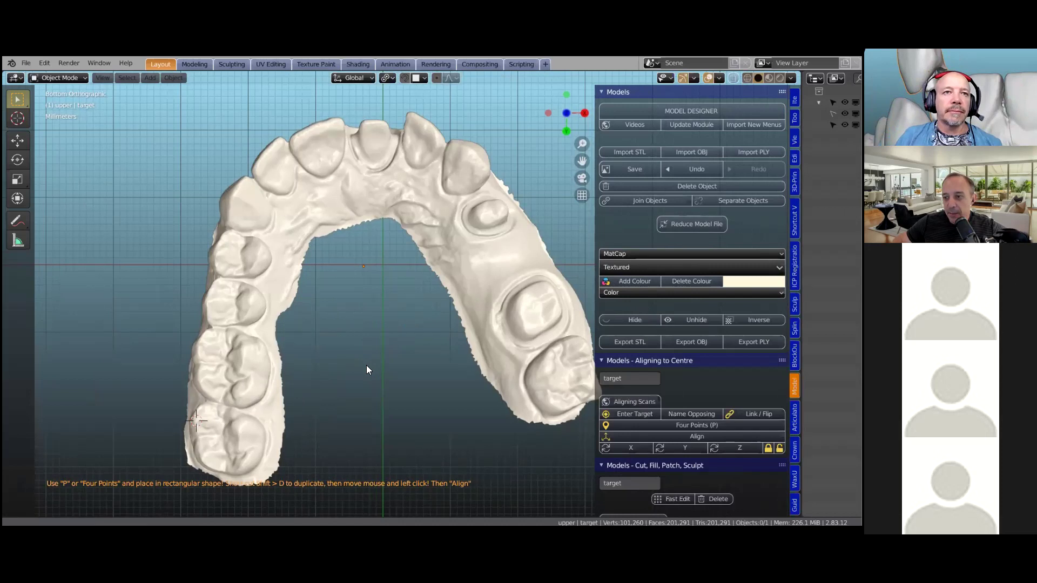
scroll(367, 370, up, 3)
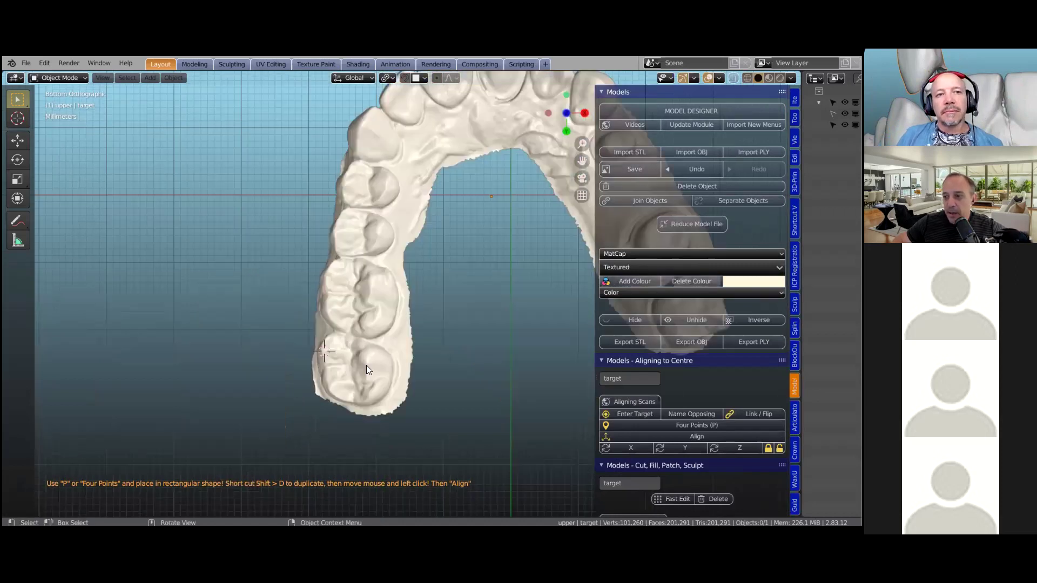
scroll(366, 369, up, 3)
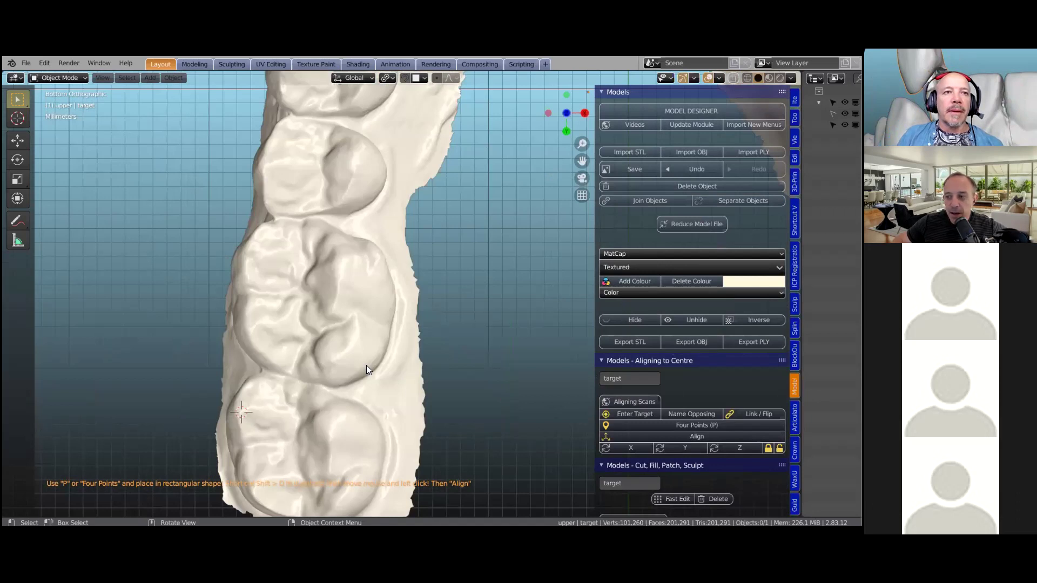
scroll(366, 369, down, 1)
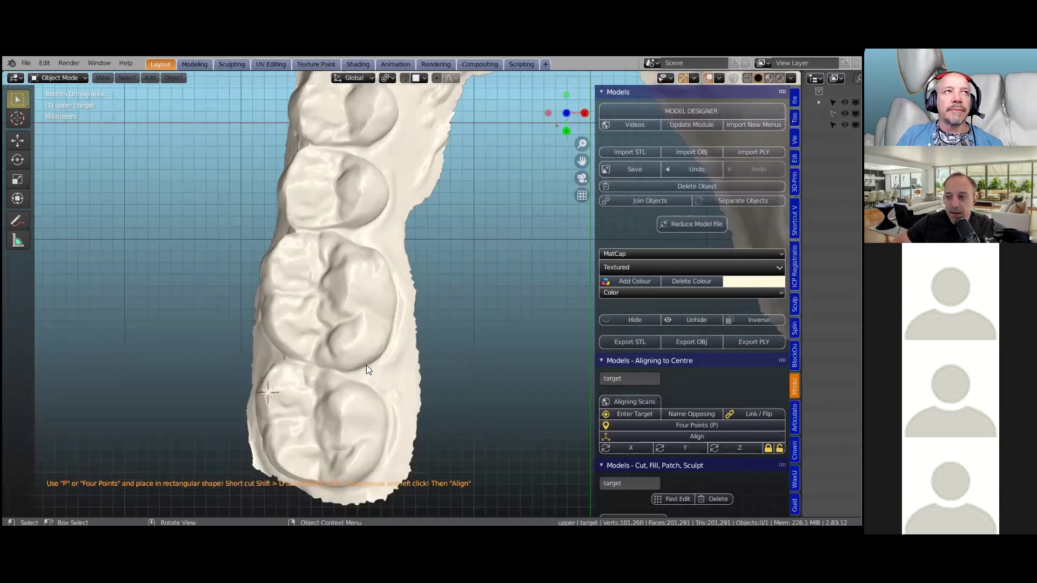
scroll(366, 370, down, 1)
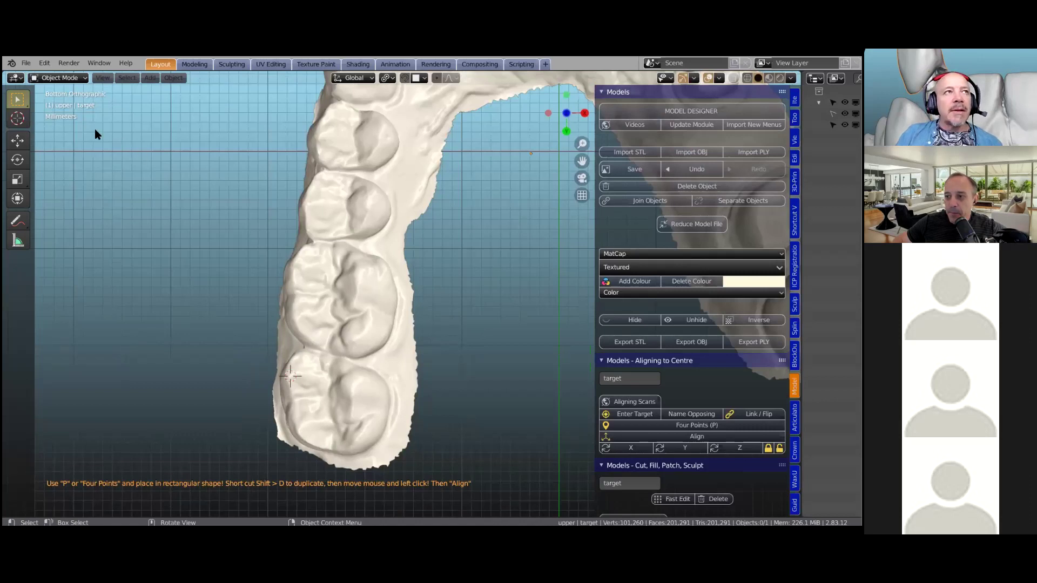
Try placing the 3D cursor on the neighbouring molar's outer cusp with the Cursor tool, and return to the selection tool.
click(11, 118)
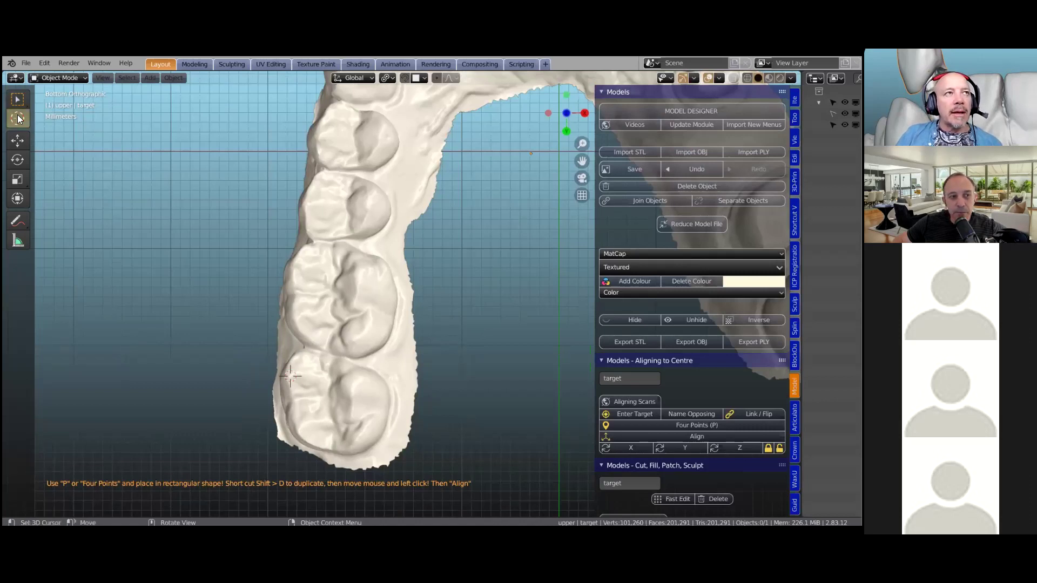
click(286, 361)
click(296, 276)
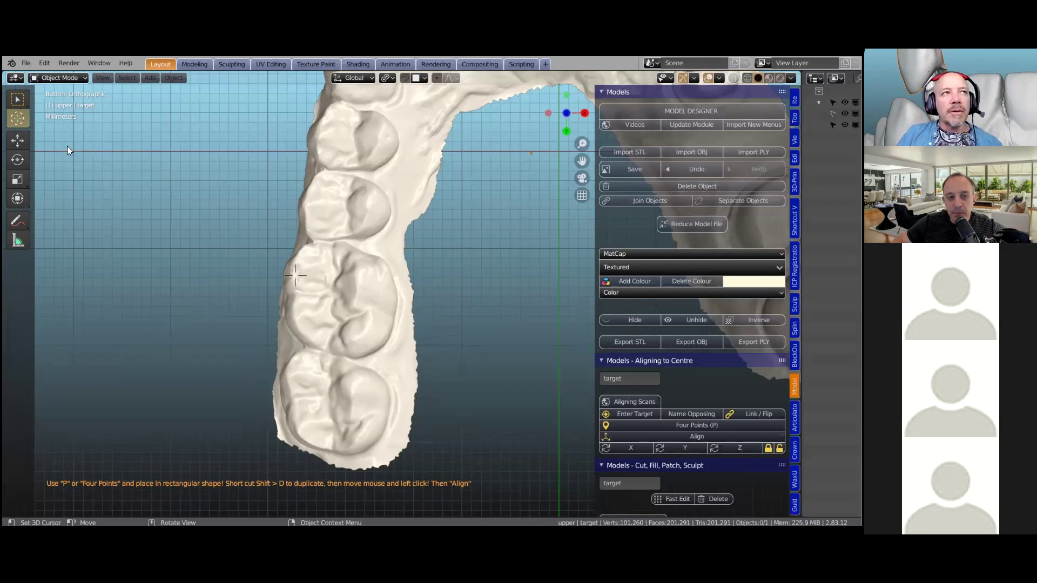
click(17, 98)
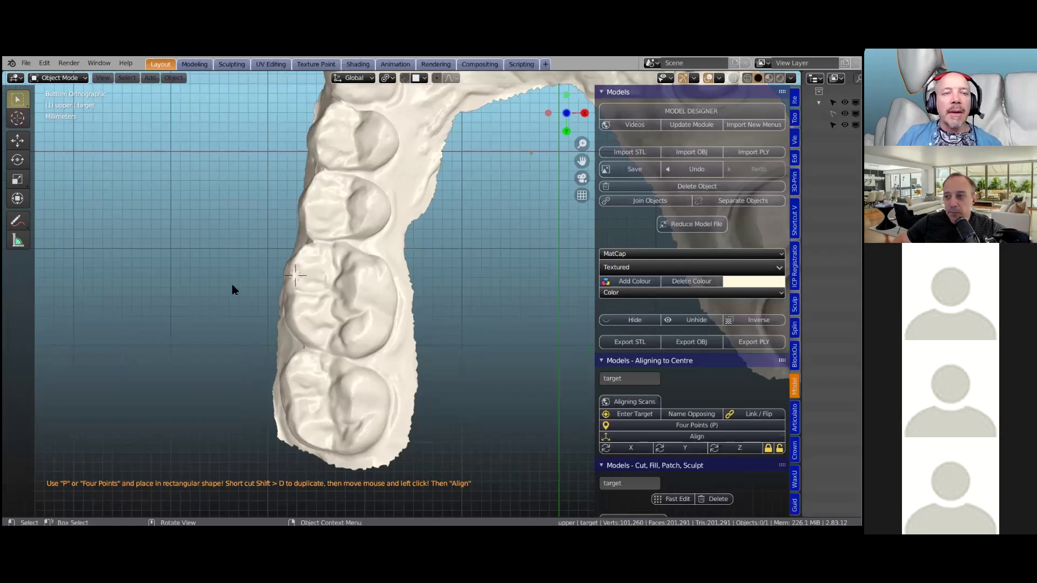
Set the 3D cursor on the rearmost molar's outer front cusp, unprepared side, and add the first Four Points marker there.
shift+right_click(287, 373)
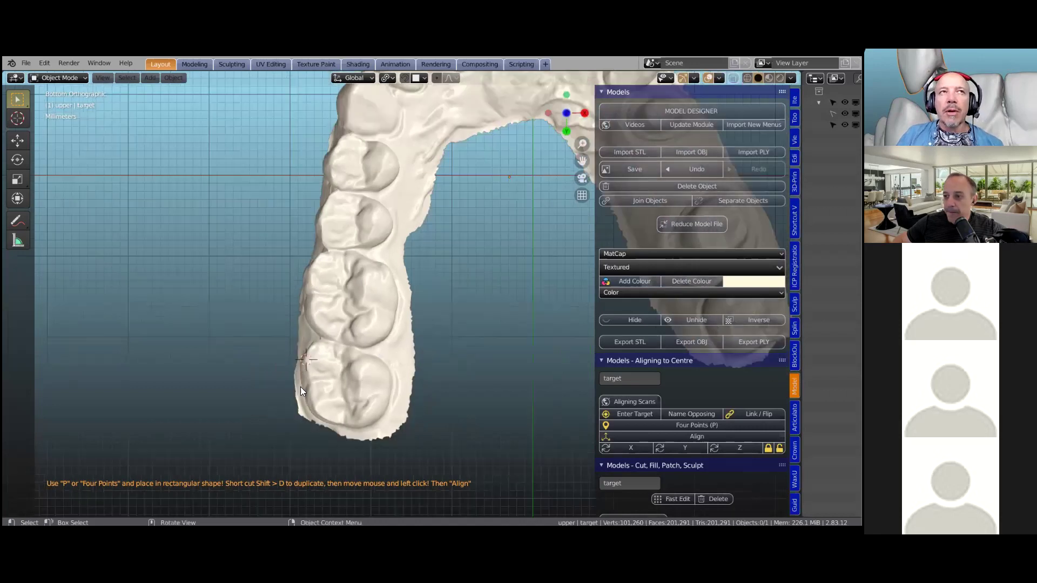
shift+drag(301, 389, 247, 388)
shift+middle_drag(320, 379, 307, 385)
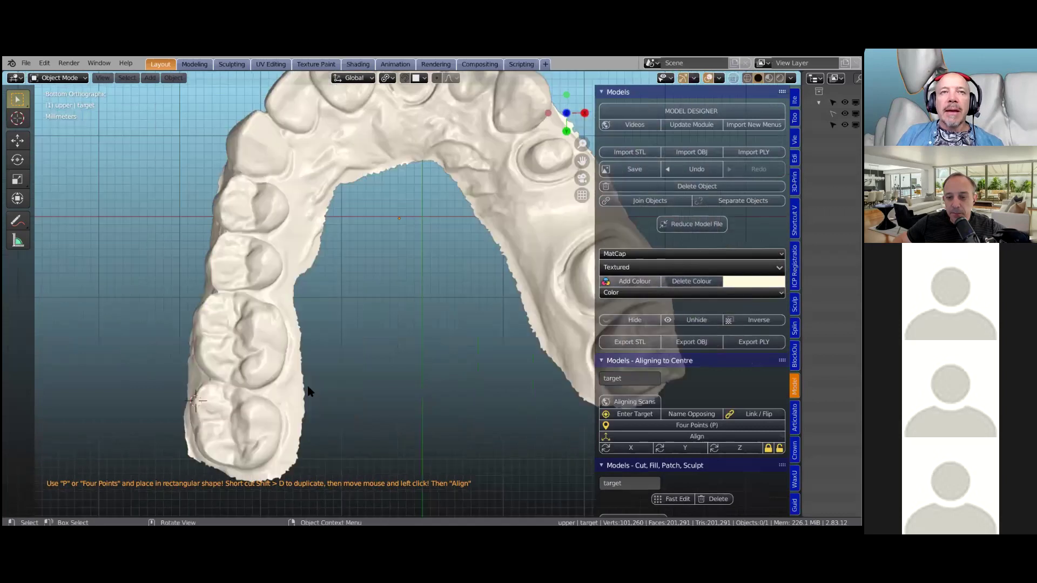
scroll(308, 387, down, 2)
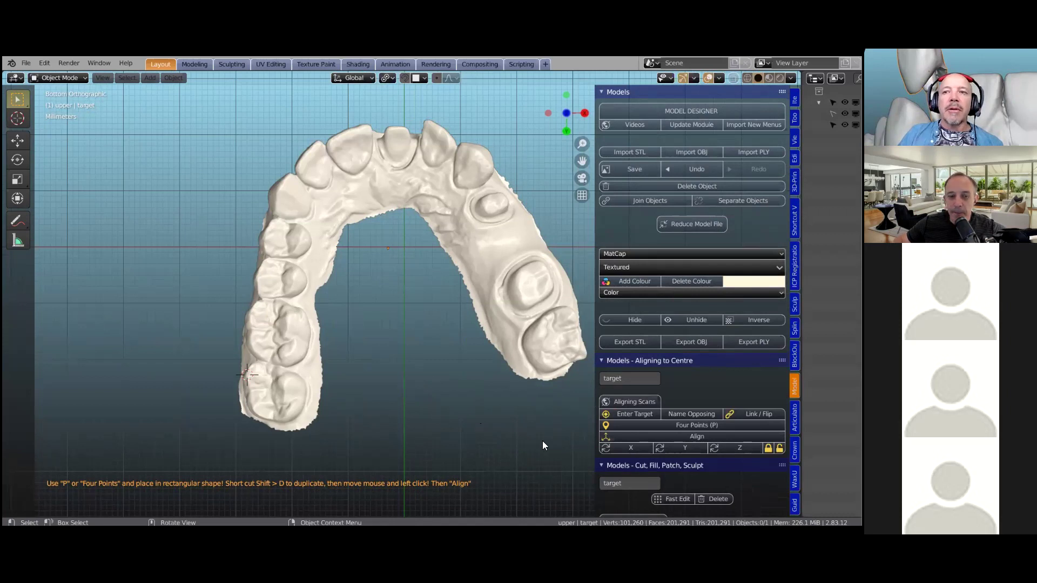
click(701, 429)
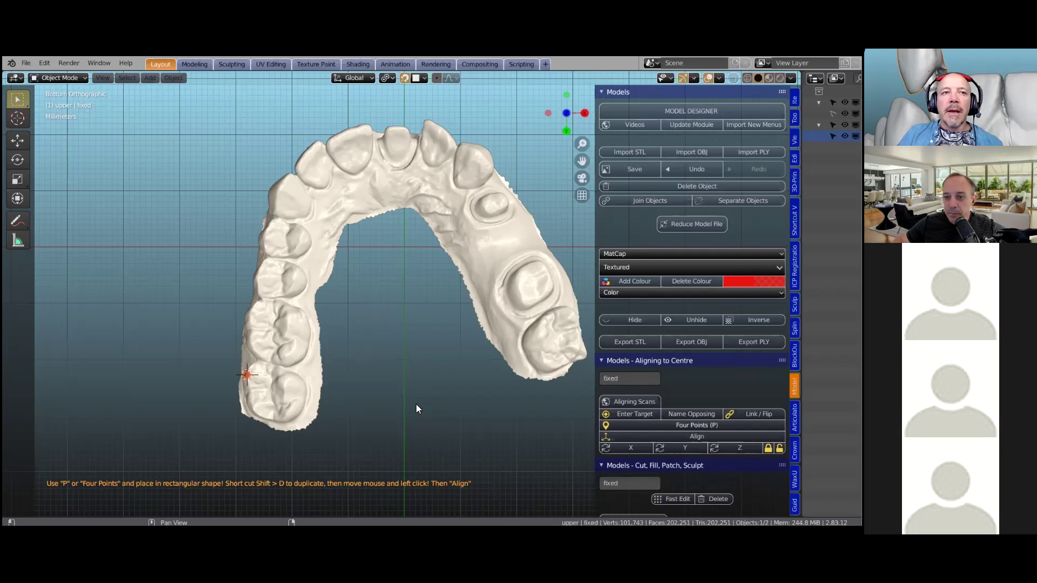
Add a second Four Points marker on the tip of the canine on the unprepared side.
scroll(201, 409, up, 2)
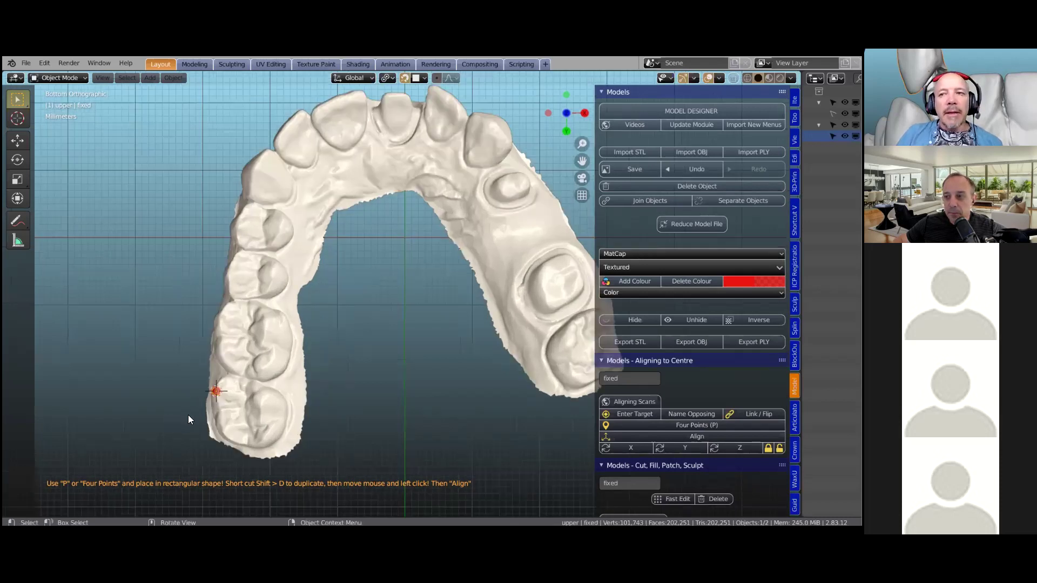
shift+right_click(256, 168)
click(674, 425)
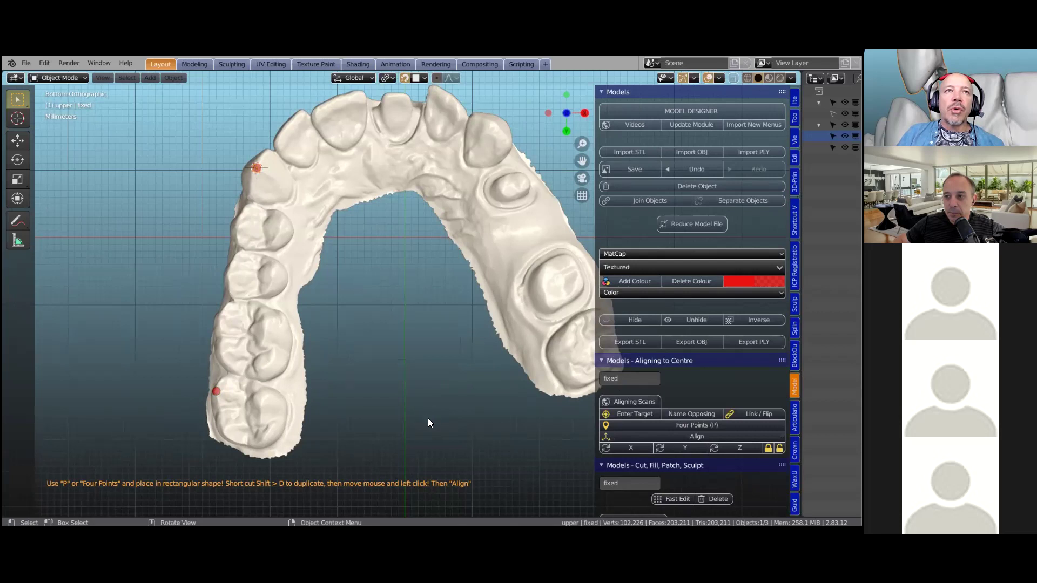
Add a third alignment marker on the tip of the canine on the side with the prepared teeth.
scroll(428, 419, down, 1)
scroll(455, 447, up, 1)
shift+middle_drag(456, 446, 412, 478)
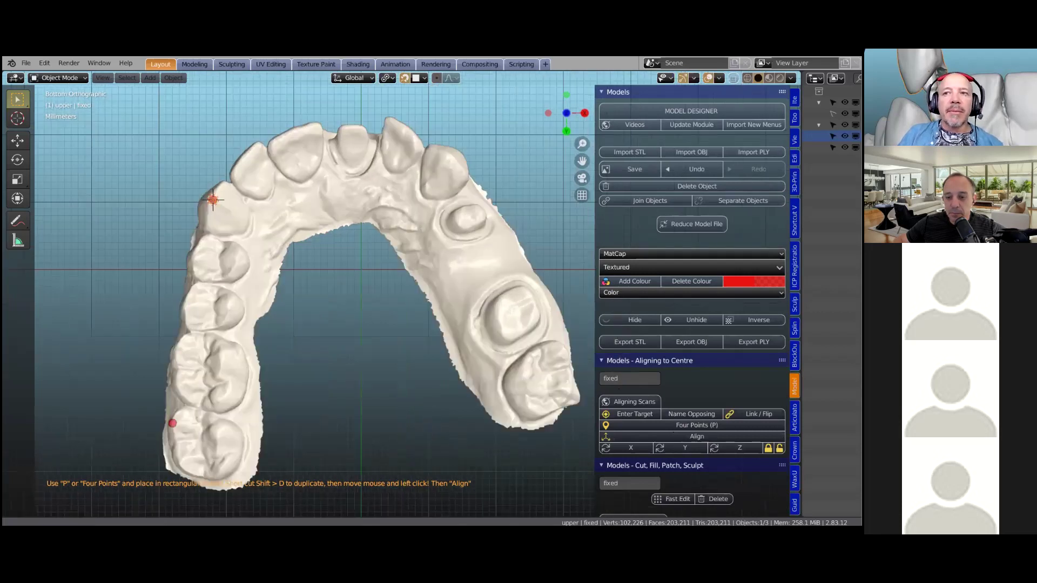
shift+middle_drag(646, 395, 509, 351)
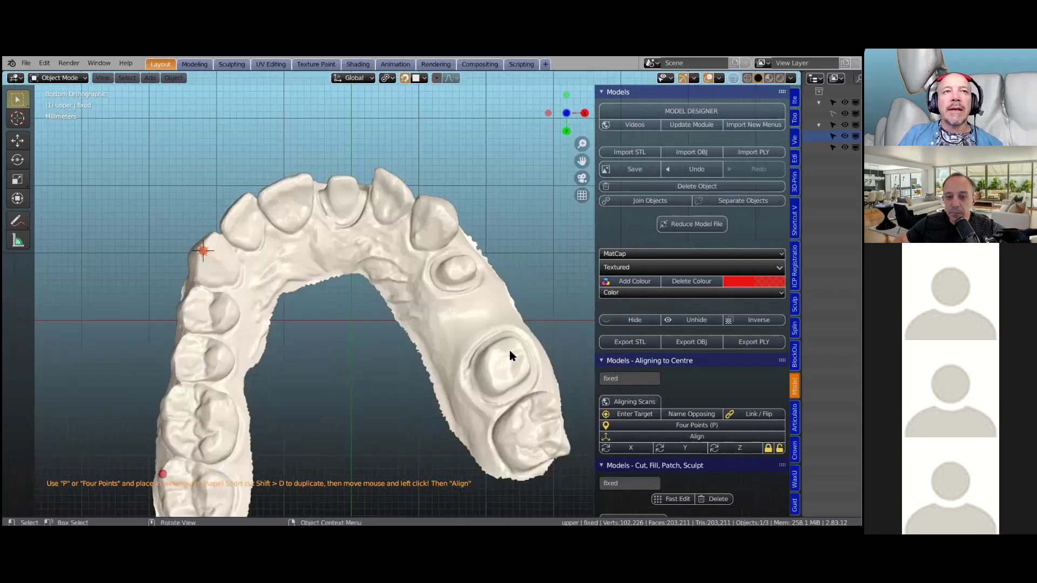
key(shift+d)
click(436, 207)
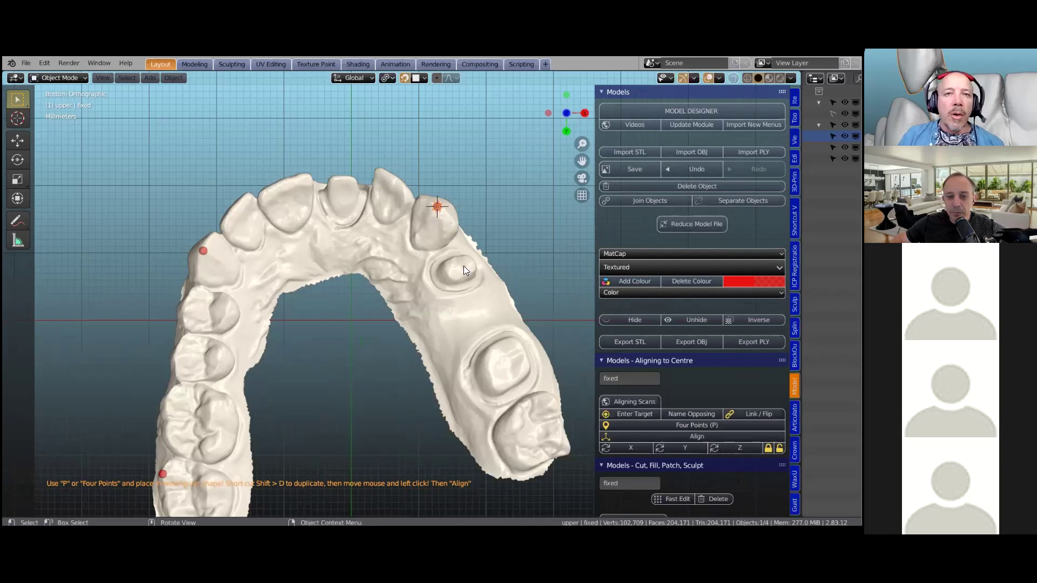
Duplicate the third marker onto the outer cusp of the rearmost molar on the prepared side and deselect everything.
scroll(463, 266, down, 1)
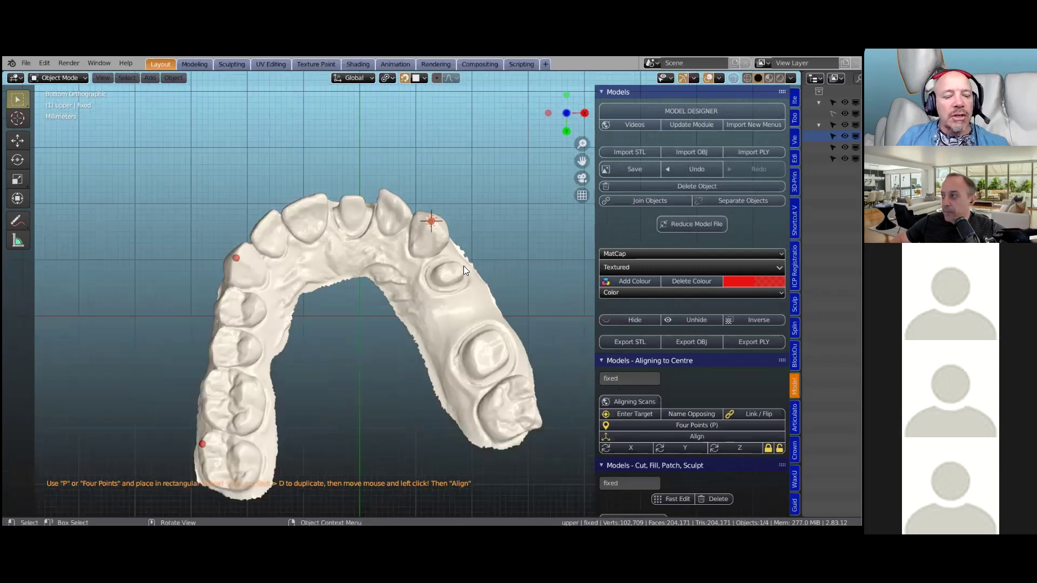
key(shift+d)
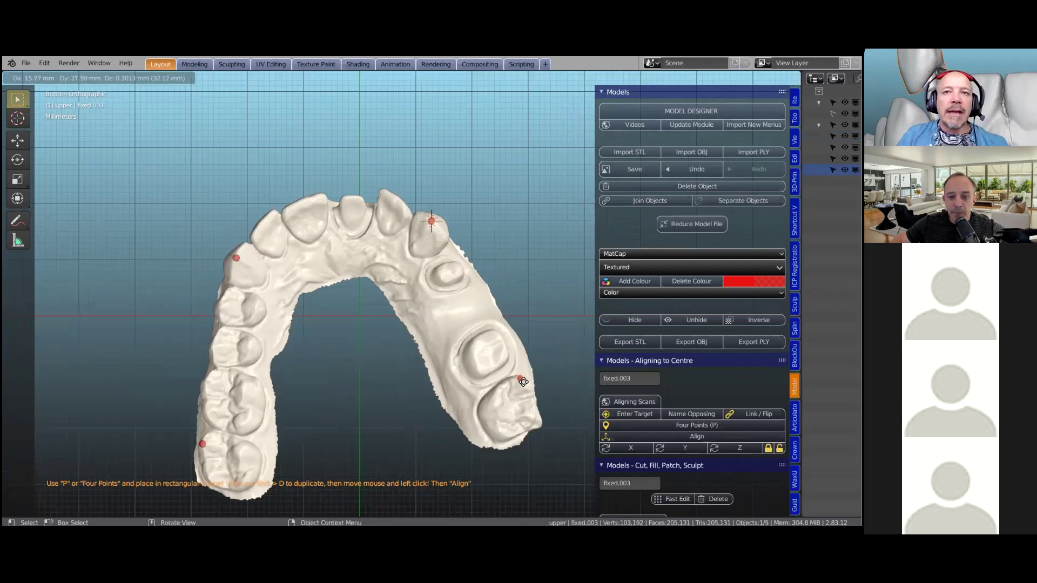
click(524, 382)
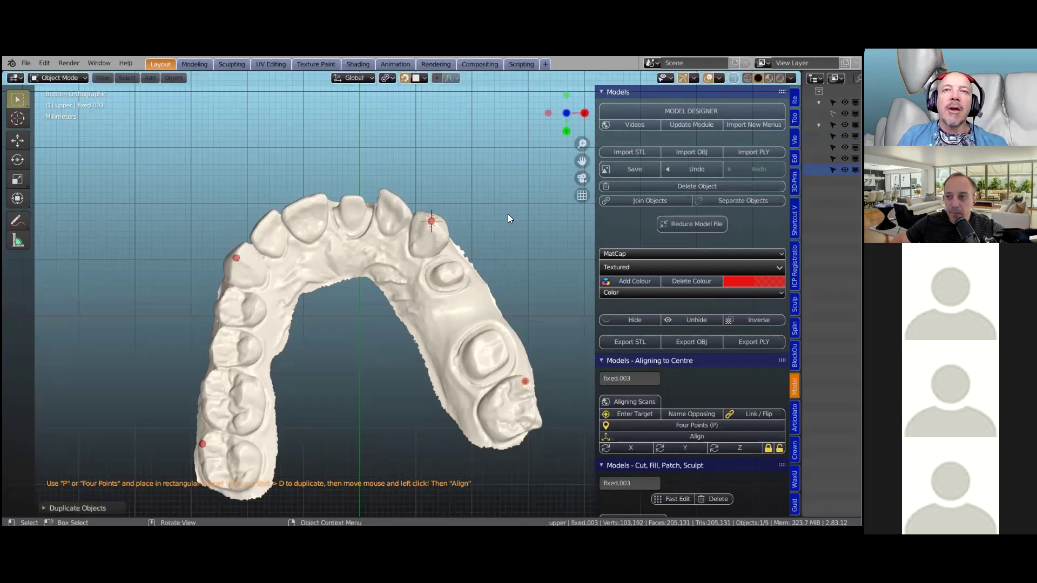
right_click(499, 240)
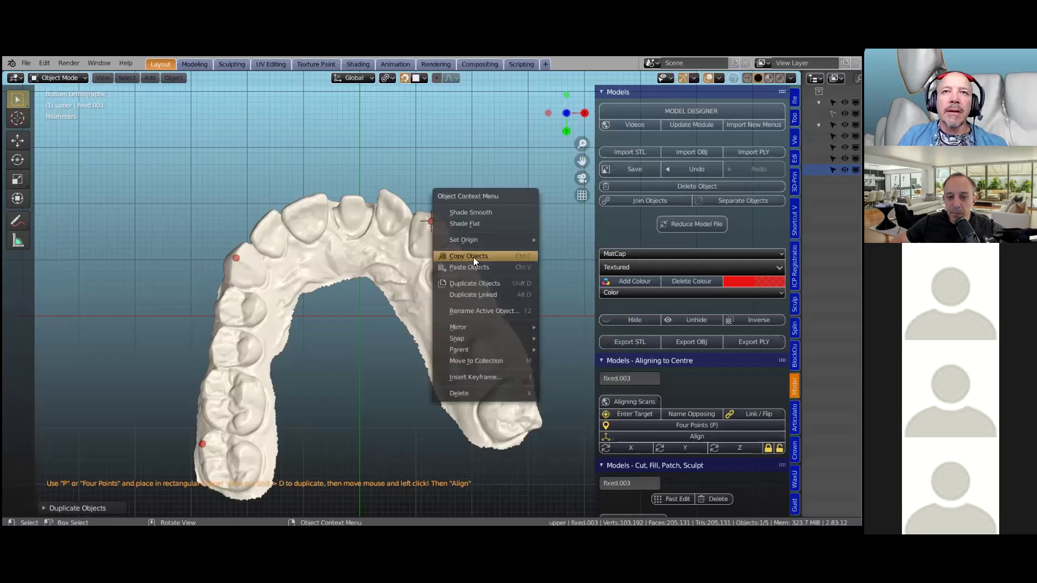
click(347, 159)
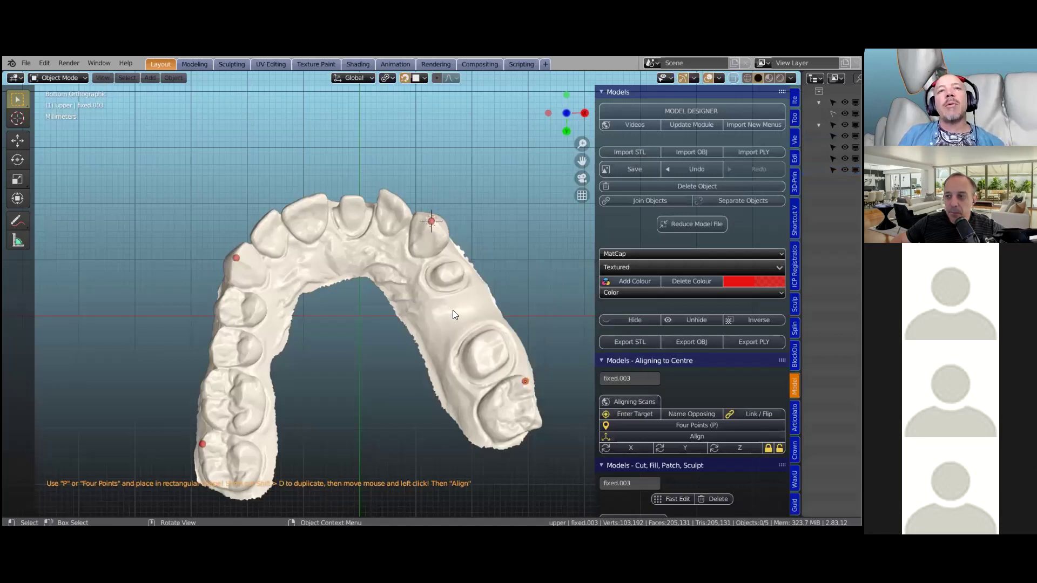
Move both canine alignment markers close together onto the palate behind the upper central incisors.
scroll(437, 357, down, 1)
scroll(429, 364, down, 2)
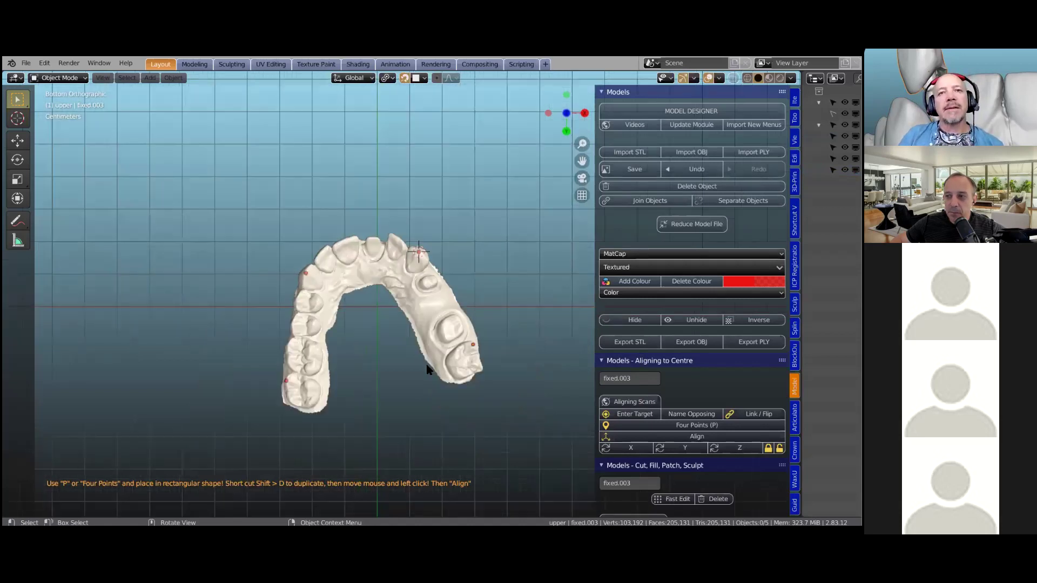
mouse_move(426, 364)
middle_down()
mouse_move(428, 325)
mouse_move(422, 334)
mouse_move(461, 343)
mouse_move(442, 352)
middle_up()
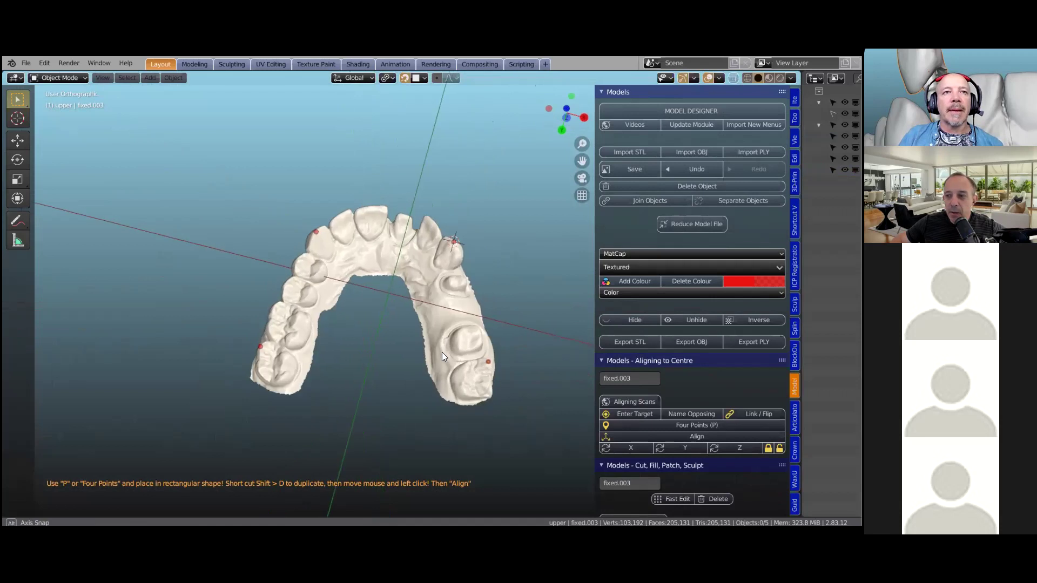
scroll(441, 352, up, 2)
scroll(402, 330, down, 1)
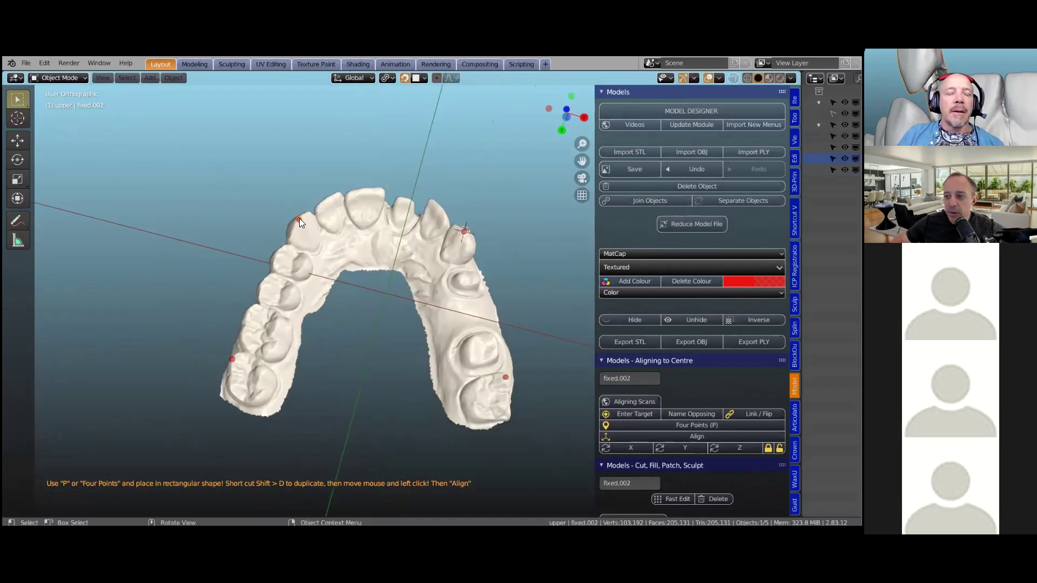
key(g)
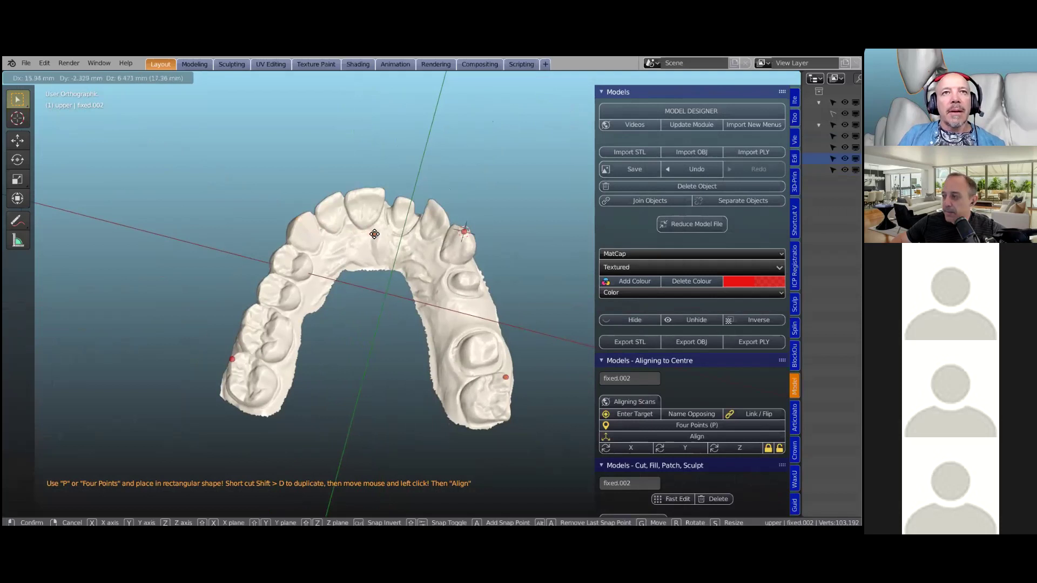
click(374, 234)
click(466, 230)
key(g)
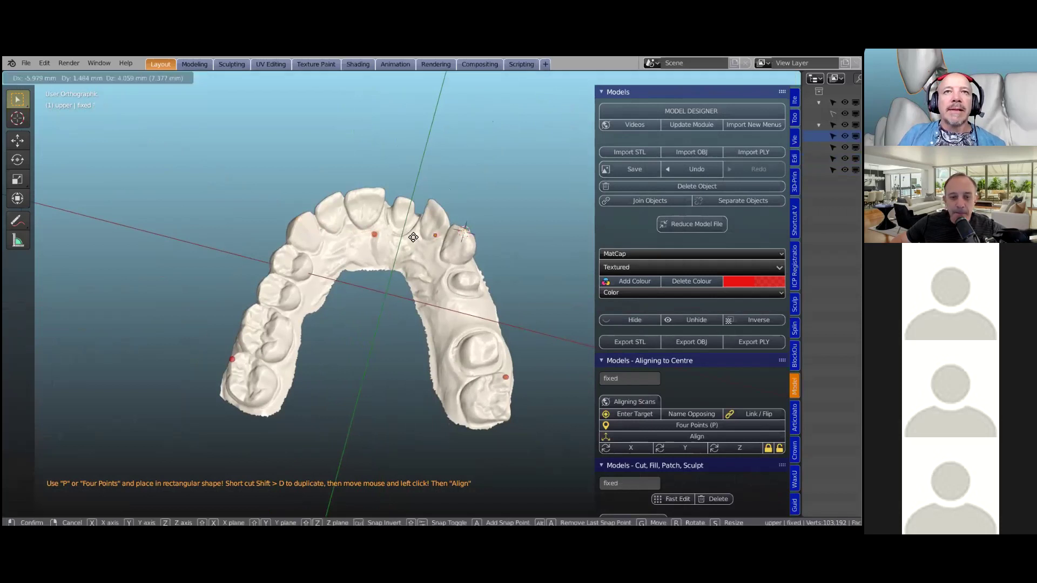
click(389, 237)
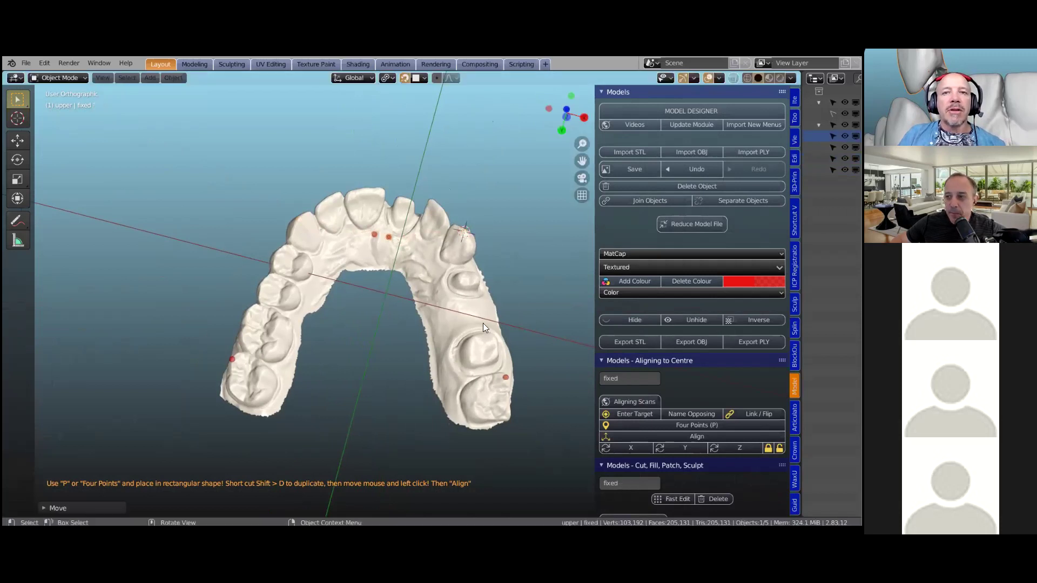
Try both rear markers on the back edges of the last molars, returning the unprepared-side one to its outer front cusp.
click(506, 378)
key(shift+d)
click(478, 426)
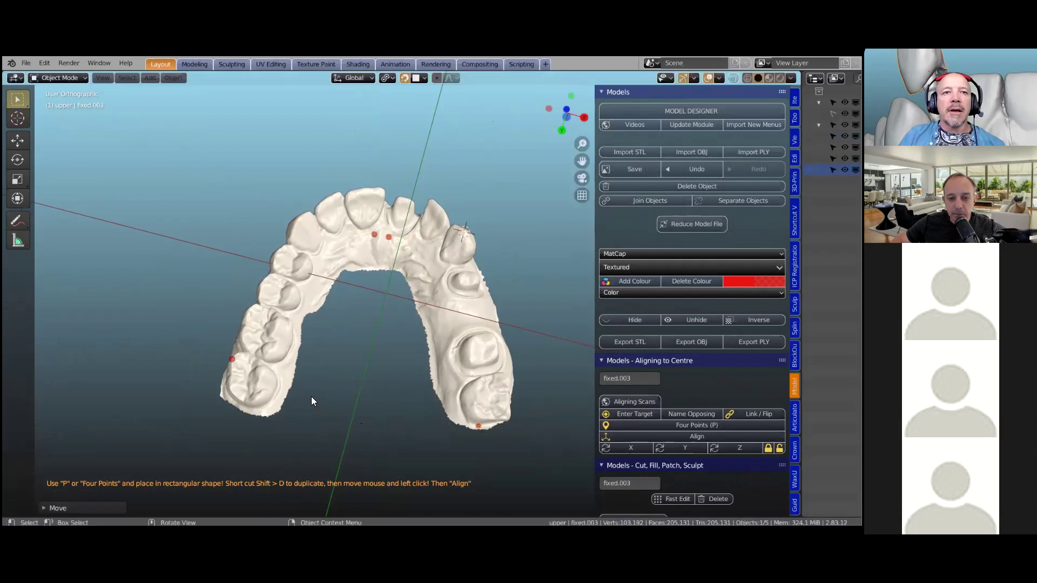
click(232, 360)
key(g)
click(248, 408)
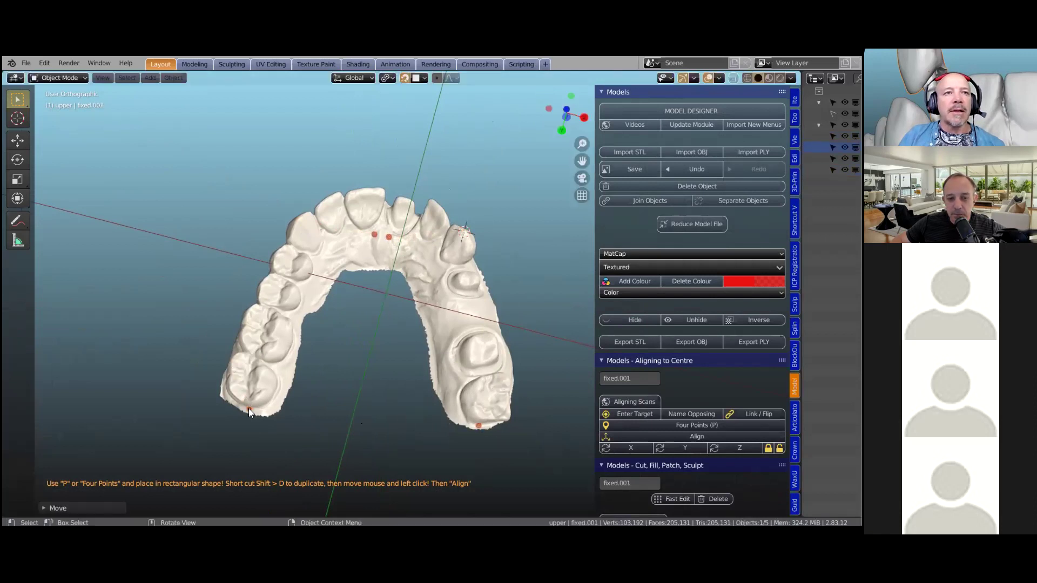
key(g)
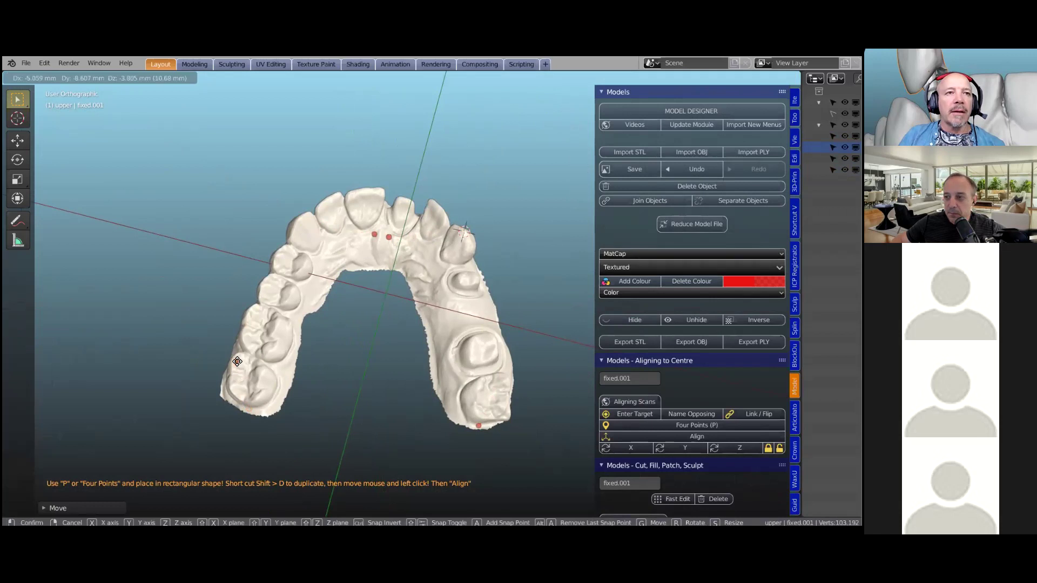
click(234, 364)
Cluster the other three markers on the unprepared side: rearmost molar's inner cusp and the second premolar's outer and inner cusps.
click(479, 426)
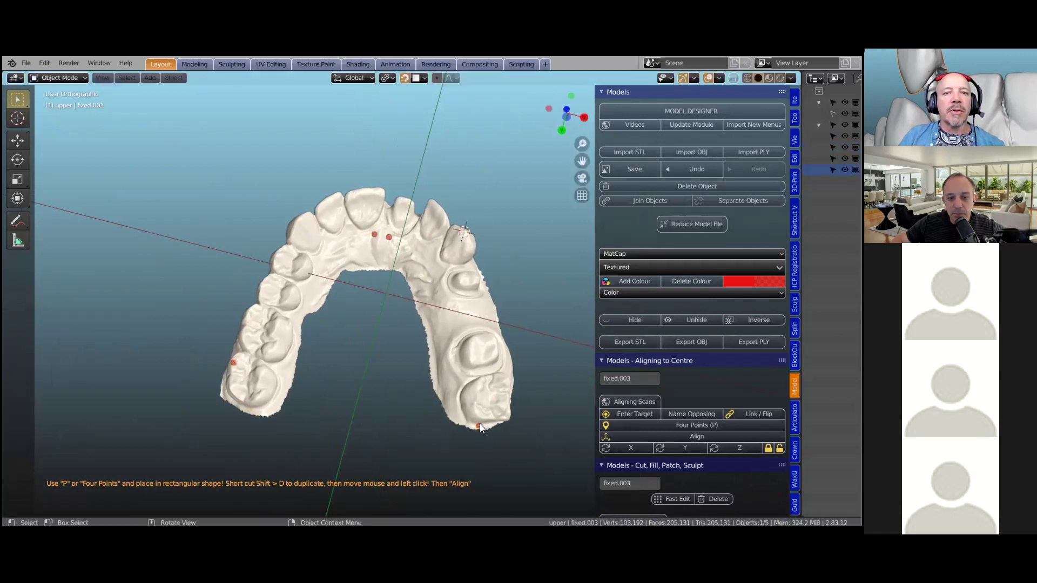
key(g)
click(267, 376)
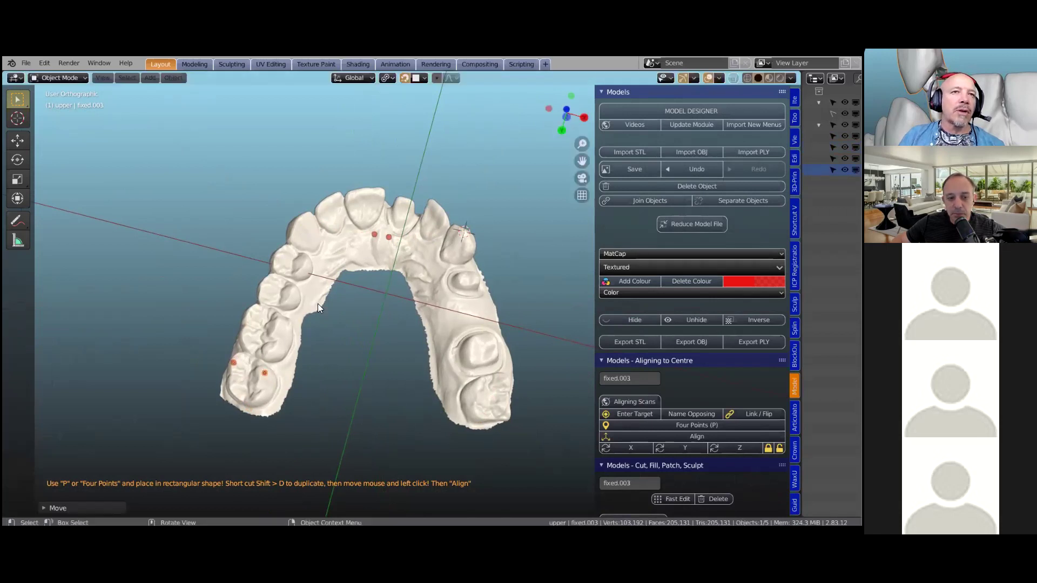
click(374, 234)
key(g)
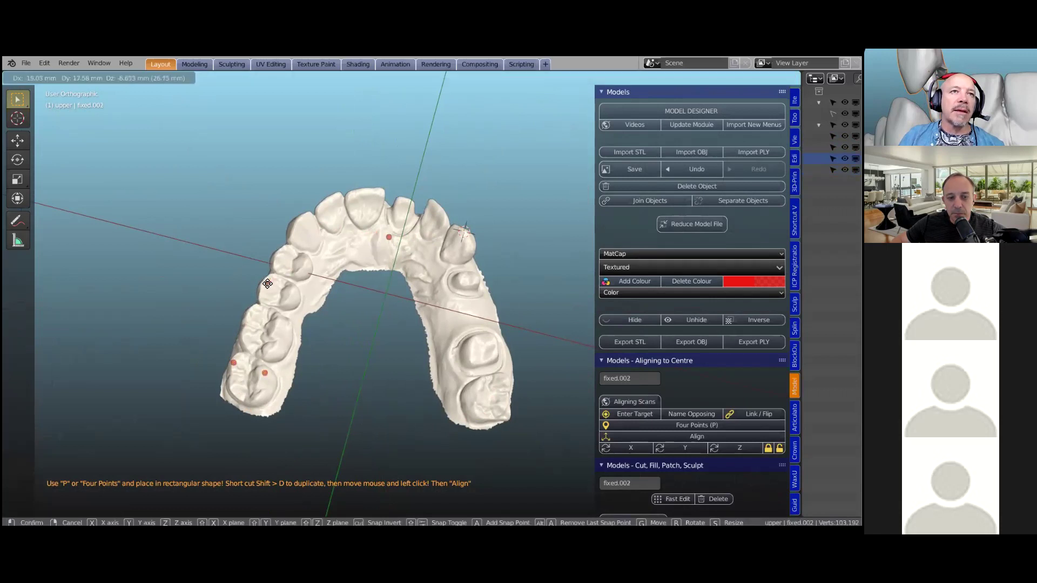
click(267, 283)
click(389, 238)
key(g)
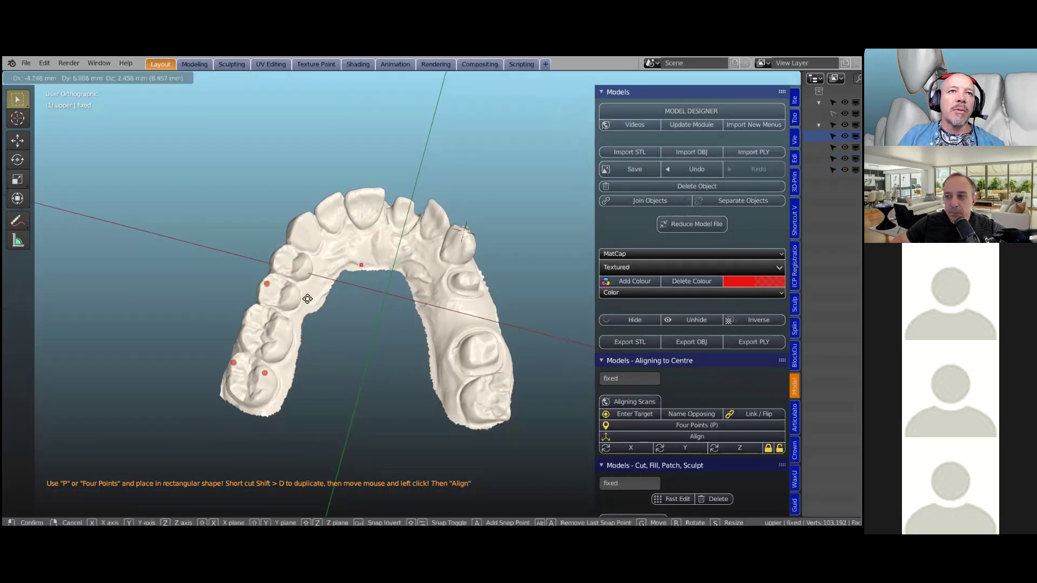
click(293, 297)
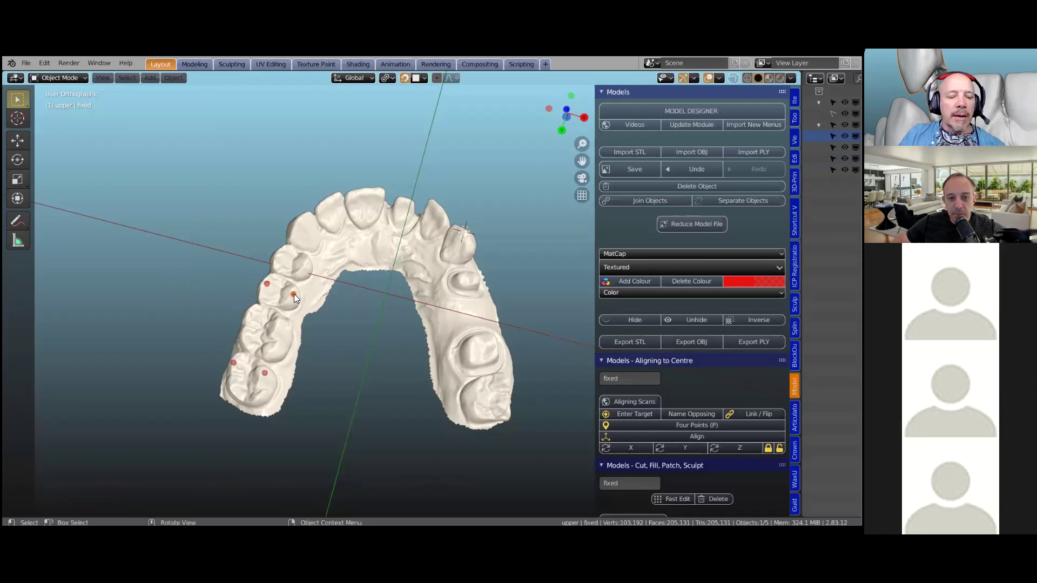
Move the two premolar markers back onto the canine tips, one on the prepared side and one on the unprepared side.
key(g)
click(463, 235)
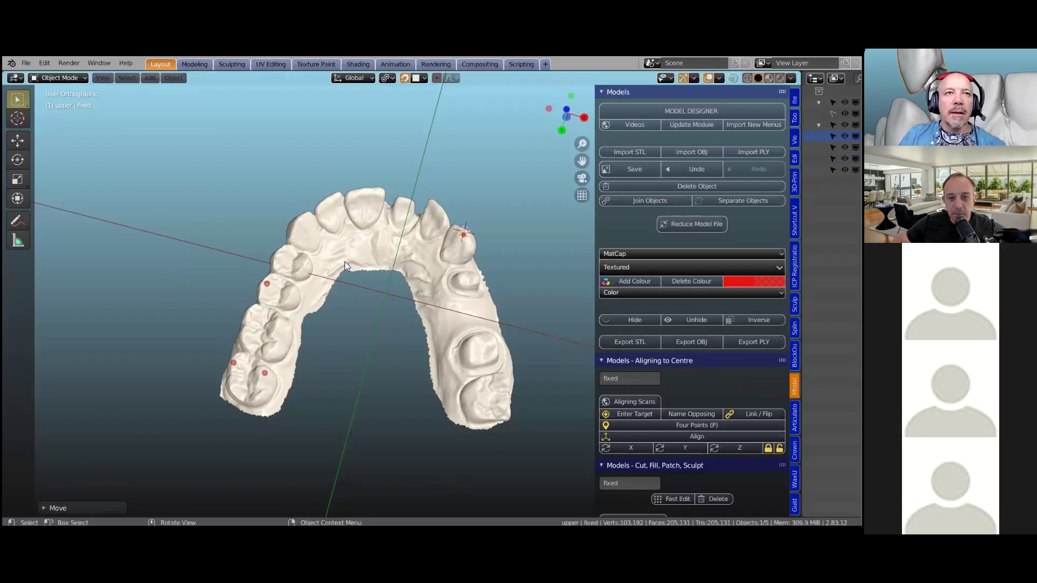
click(266, 283)
key(g)
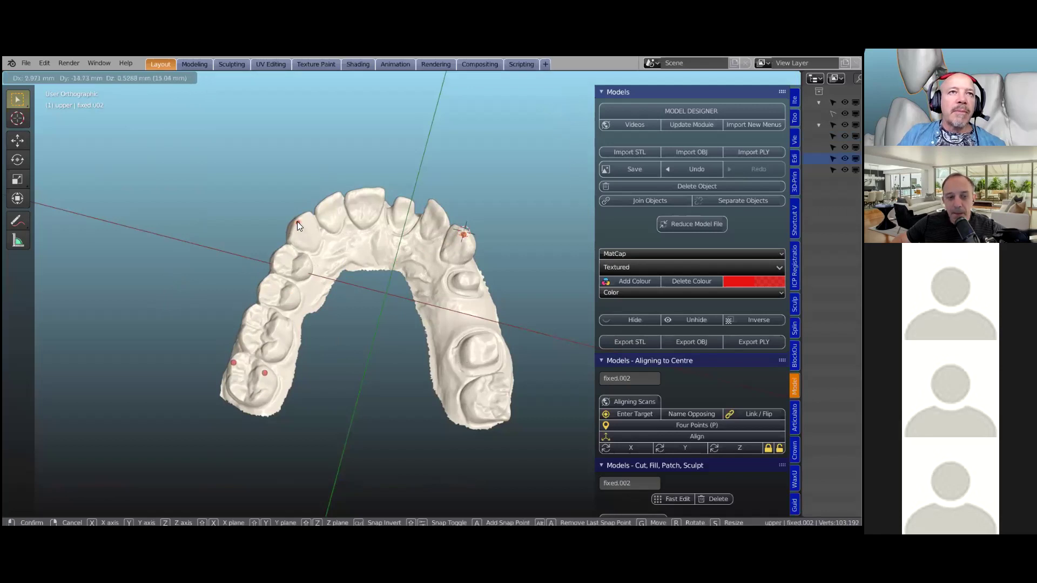
click(297, 222)
Move the remaining inner-cusp marker to the outer cusp of the prepared-side rearmost molar and run Align.
click(265, 372)
key(g)
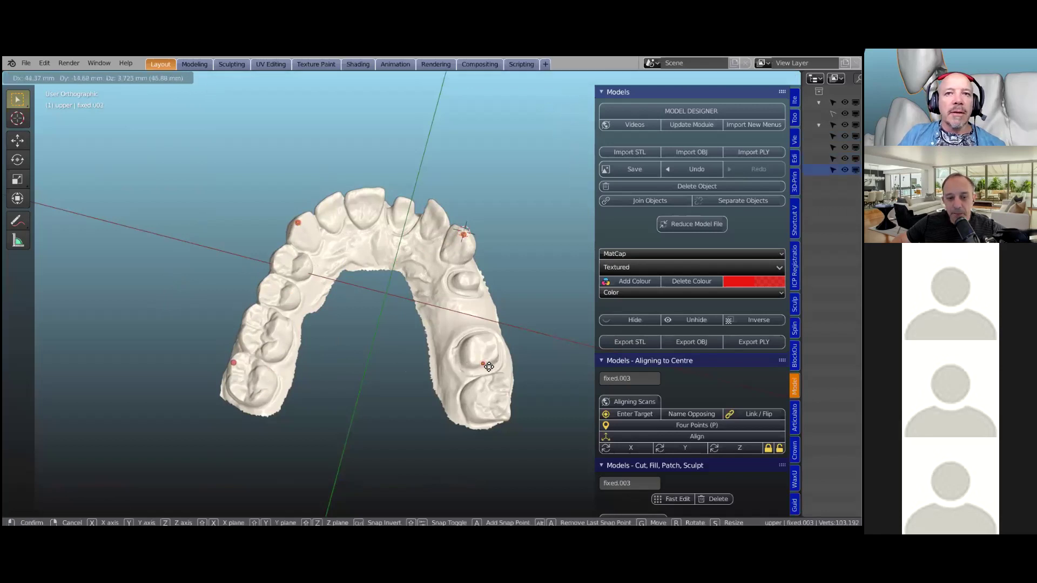
click(505, 378)
click(696, 437)
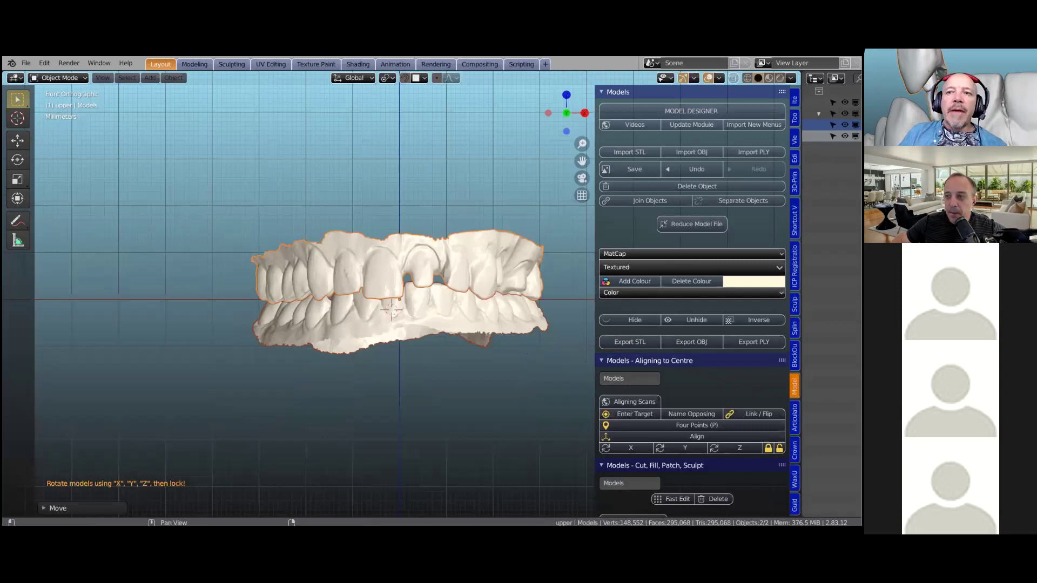
Flip the aligned models upside down with the Y rotation and rotate them back upright.
click(685, 448)
click(685, 448)
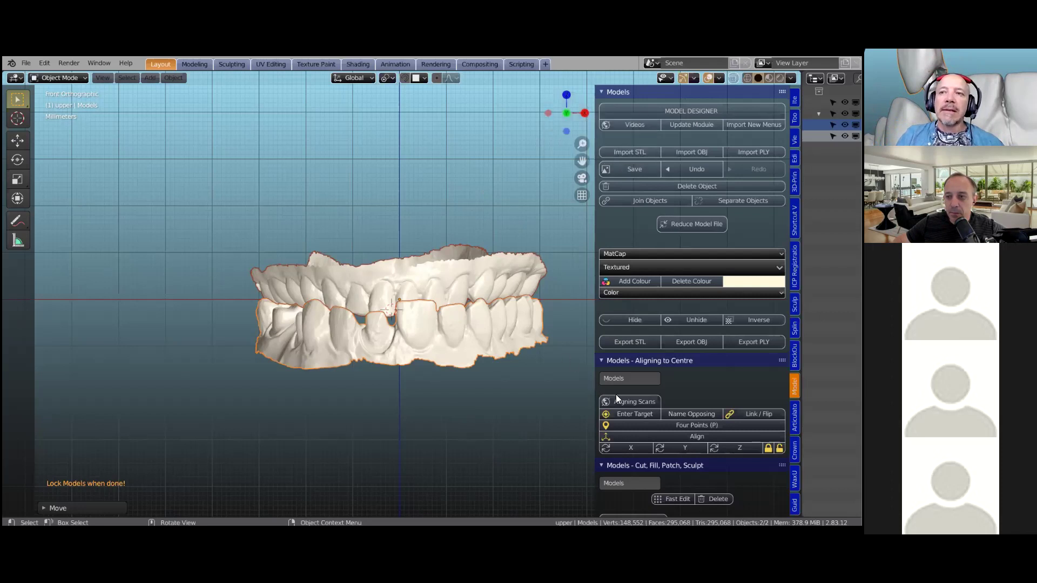
click(678, 448)
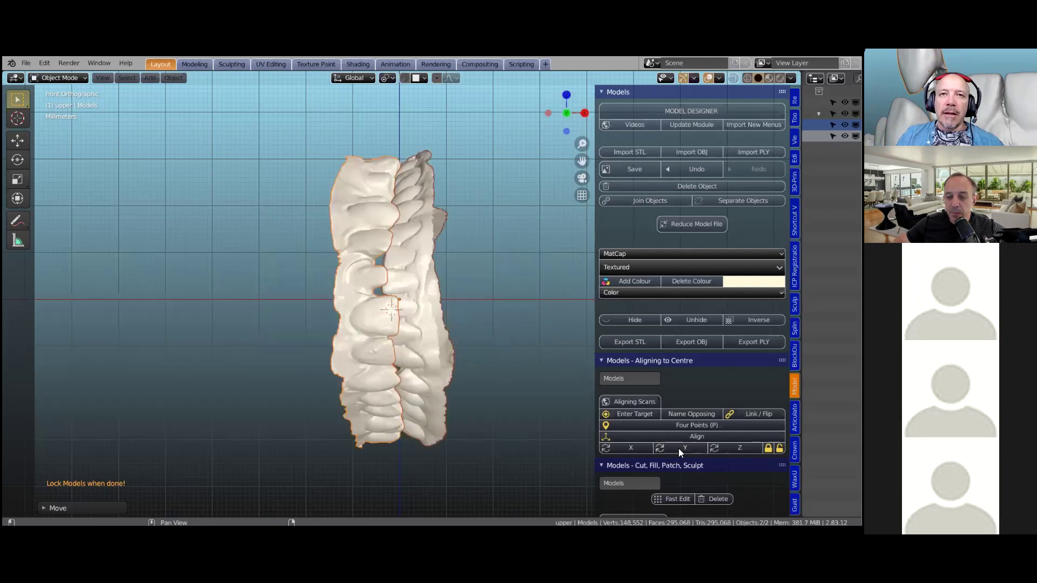
click(678, 448)
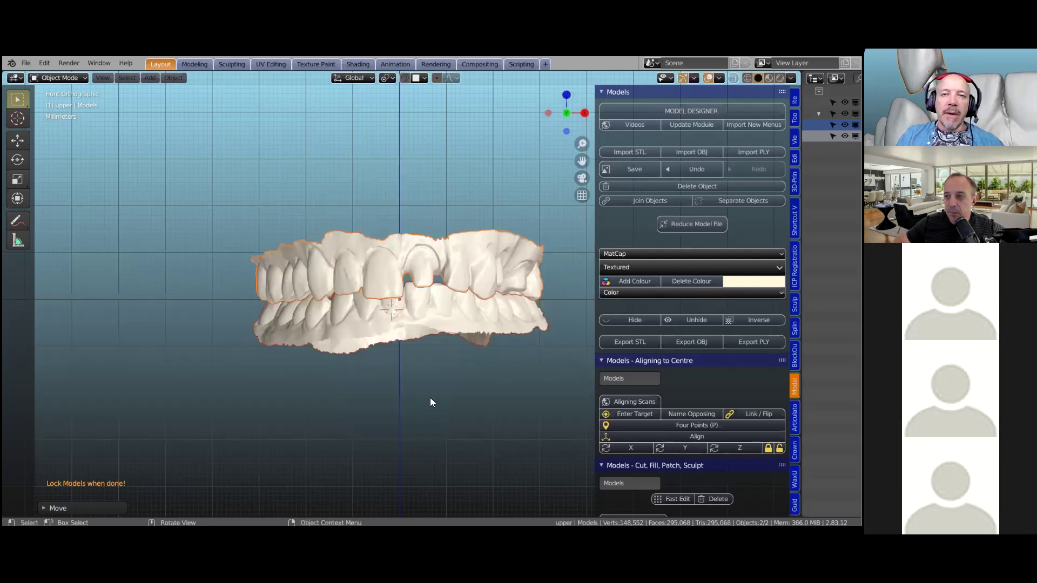
Examine the aligned arches from the biting surfaces and the front, relative to the scene's centre axes.
scroll(430, 398, down, 2)
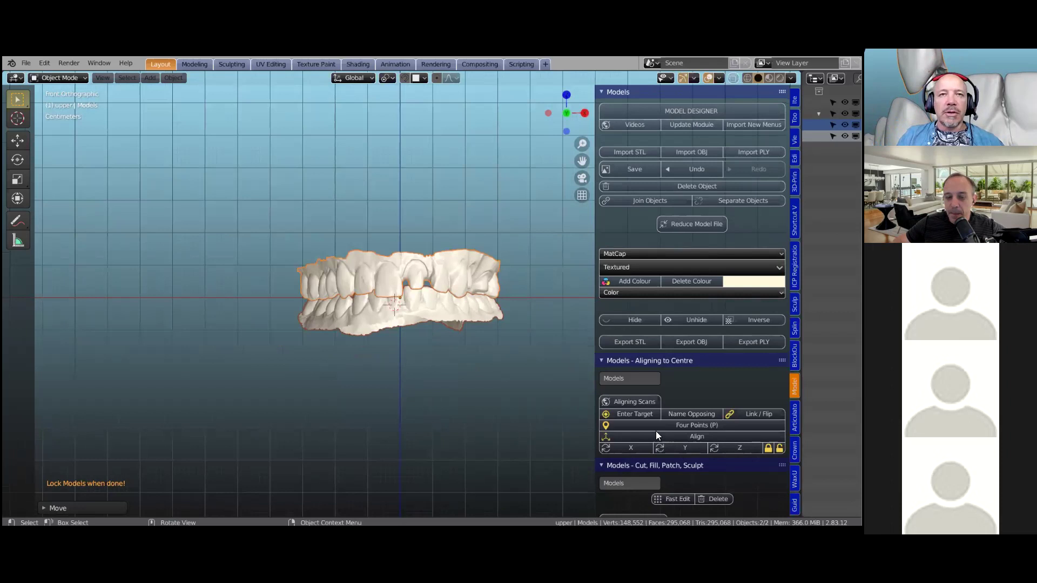
middle_drag(420, 340, 401, 380)
scroll(404, 313, up, 6)
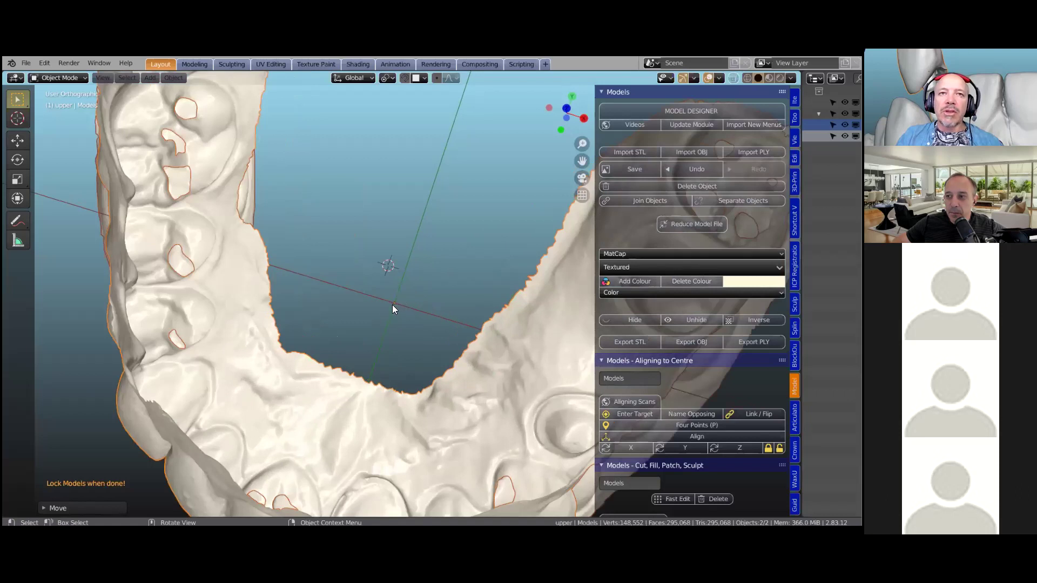
middle_drag(388, 313, 416, 372)
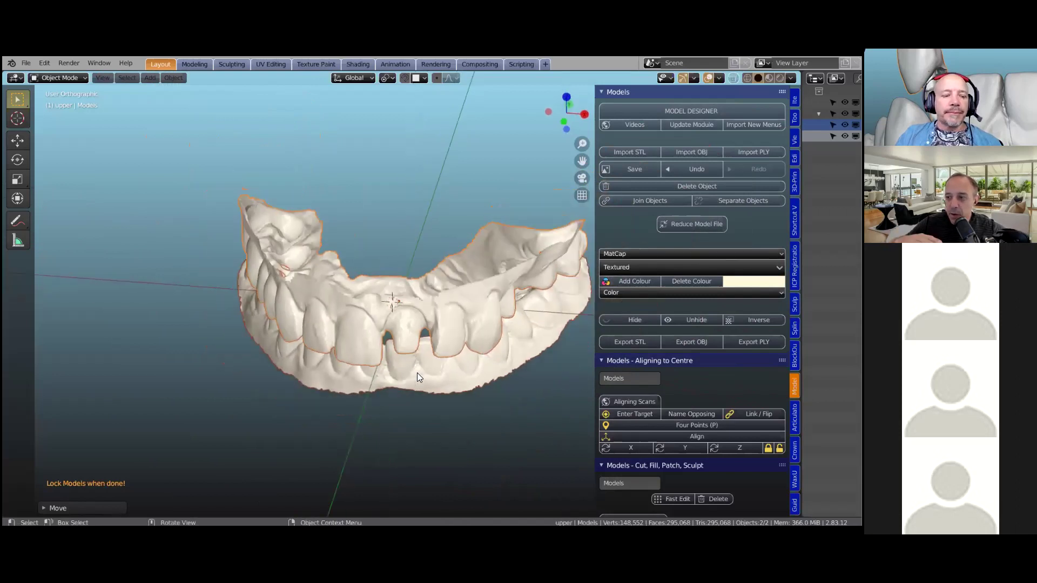
click(418, 372)
middle_drag(409, 337, 369, 400)
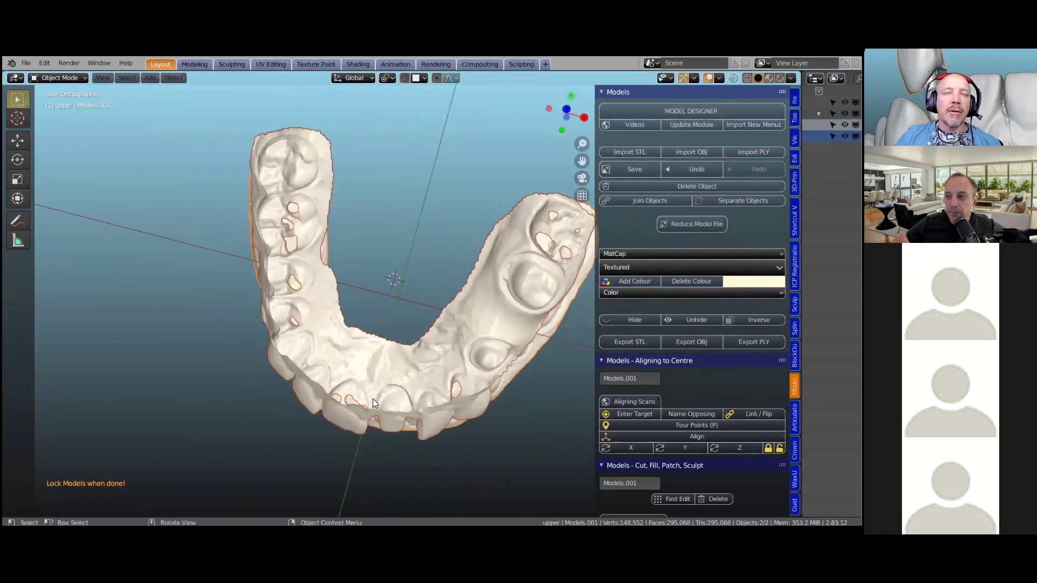
middle_drag(377, 418, 404, 313)
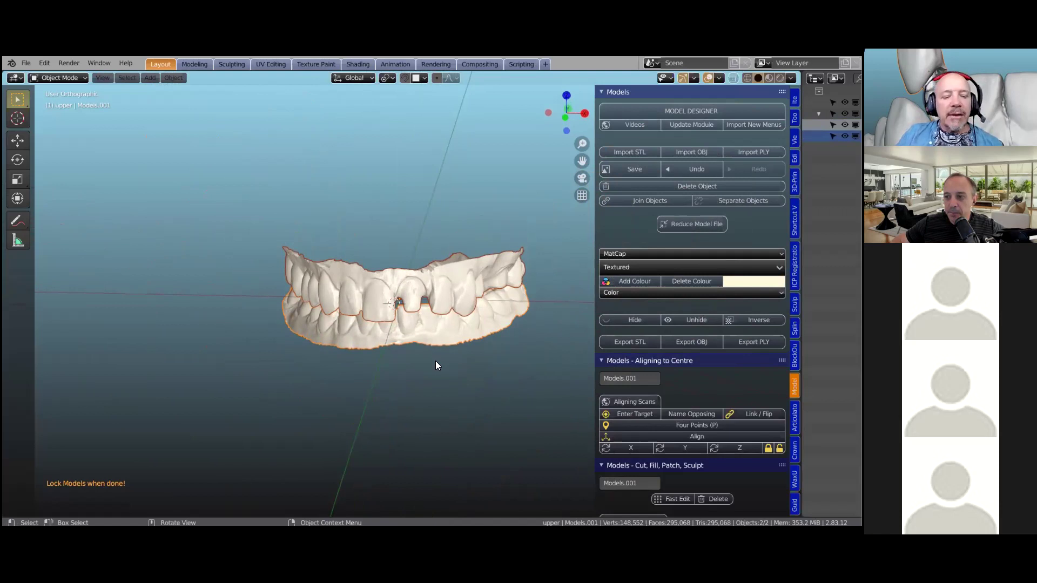
Try moving, rotating and scaling the two unlocked models together, undoing each transformation.
key(g)
click(465, 348)
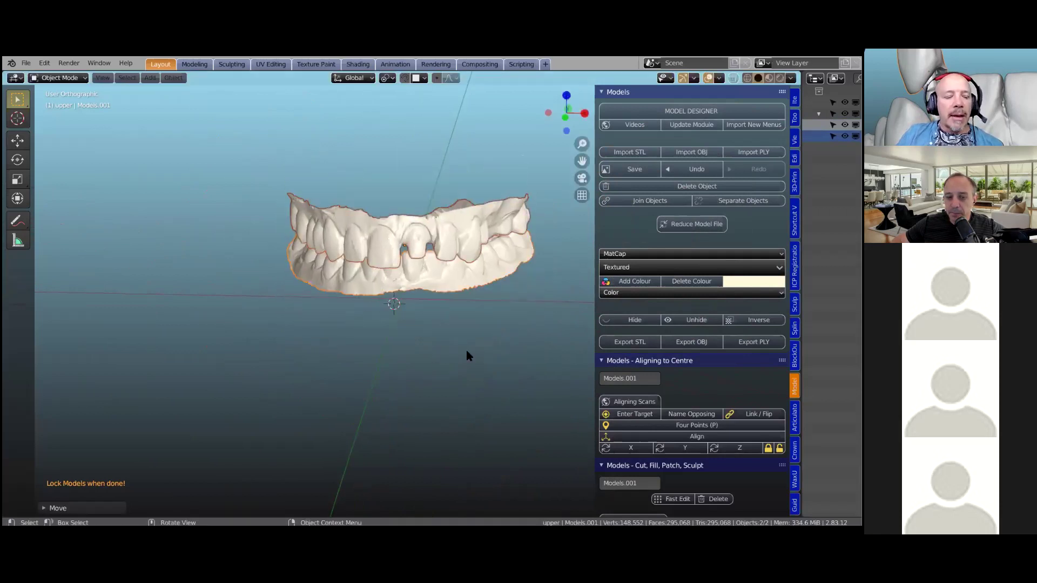
key(ctrl+z)
key(r)
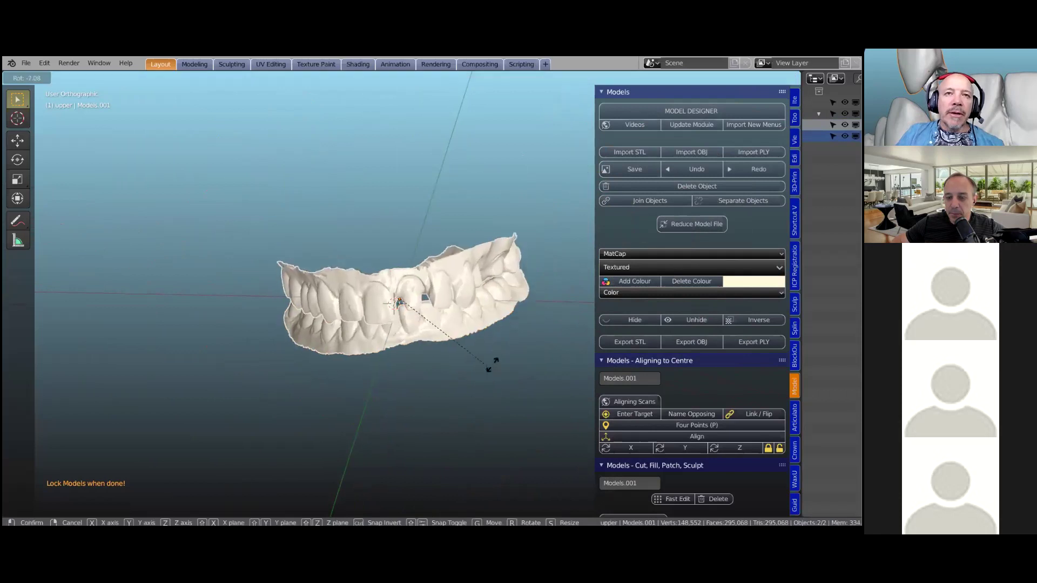
click(494, 379)
key(ctrl+z)
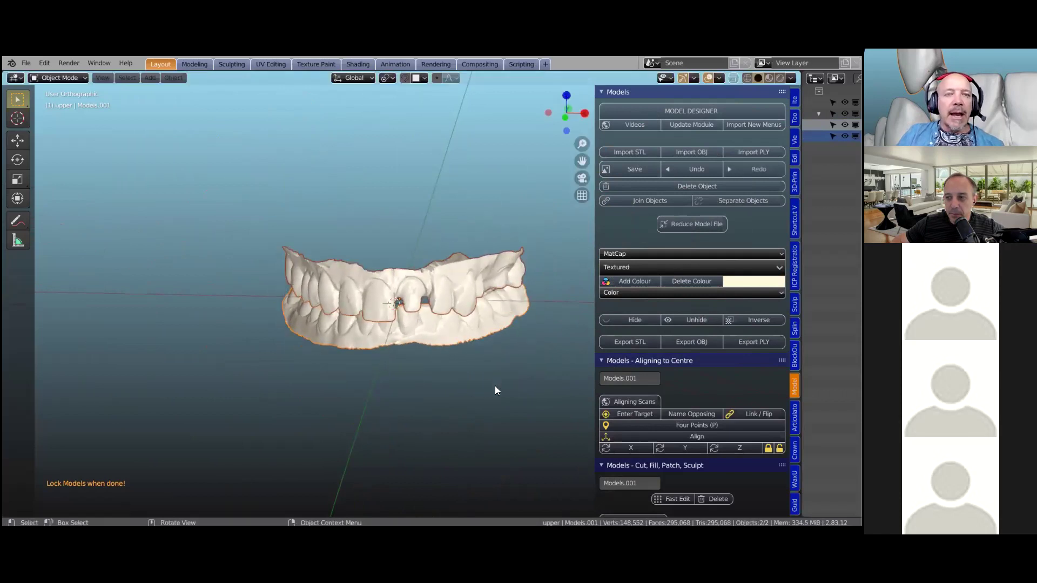
key(s)
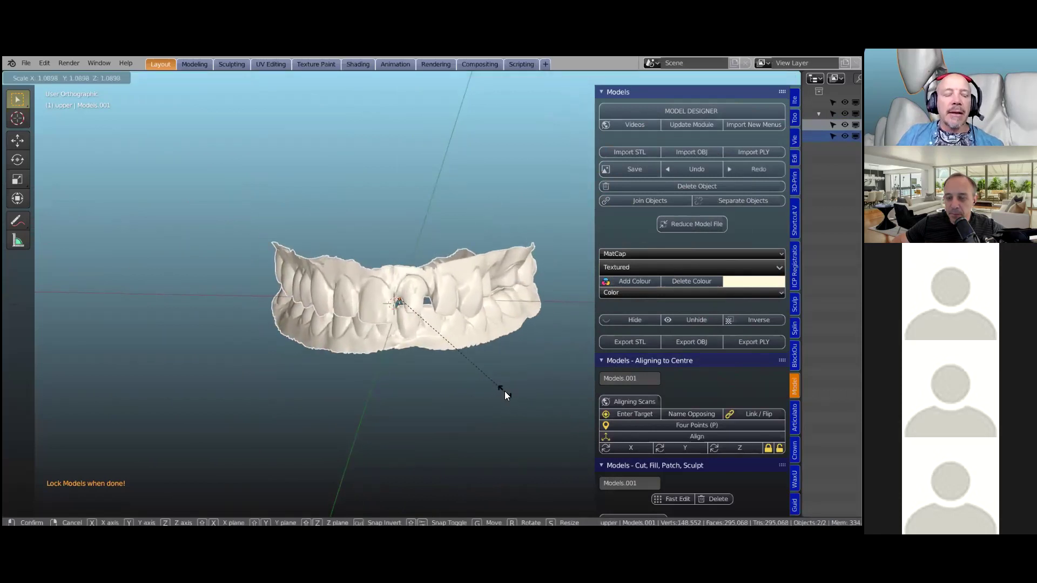
click(501, 390)
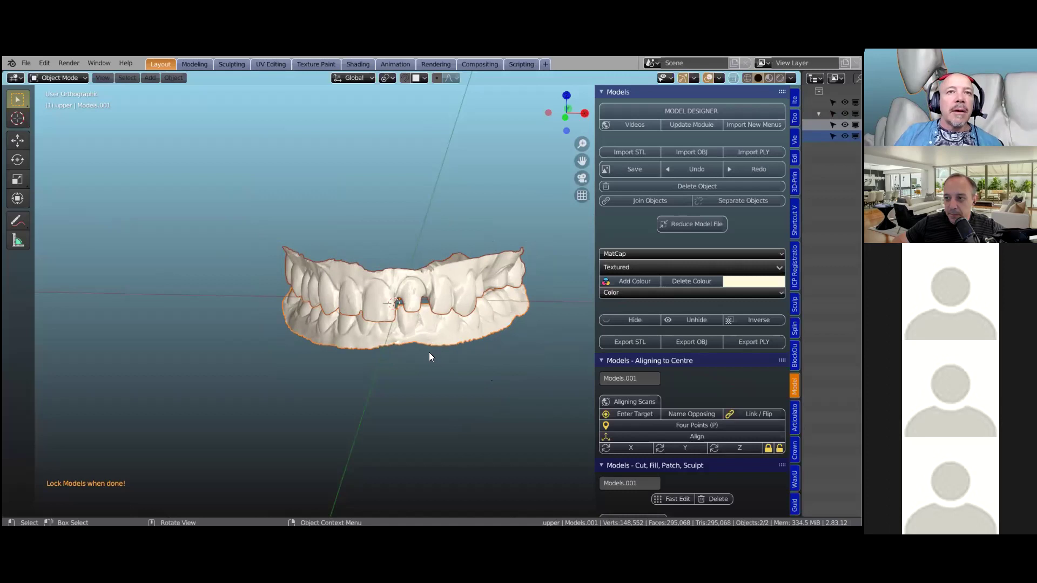
Select only the upper model and lock it in its aligned position.
mouse_move(393, 306)
middle_down()
mouse_move(394, 390)
mouse_move(396, 303)
middle_up()
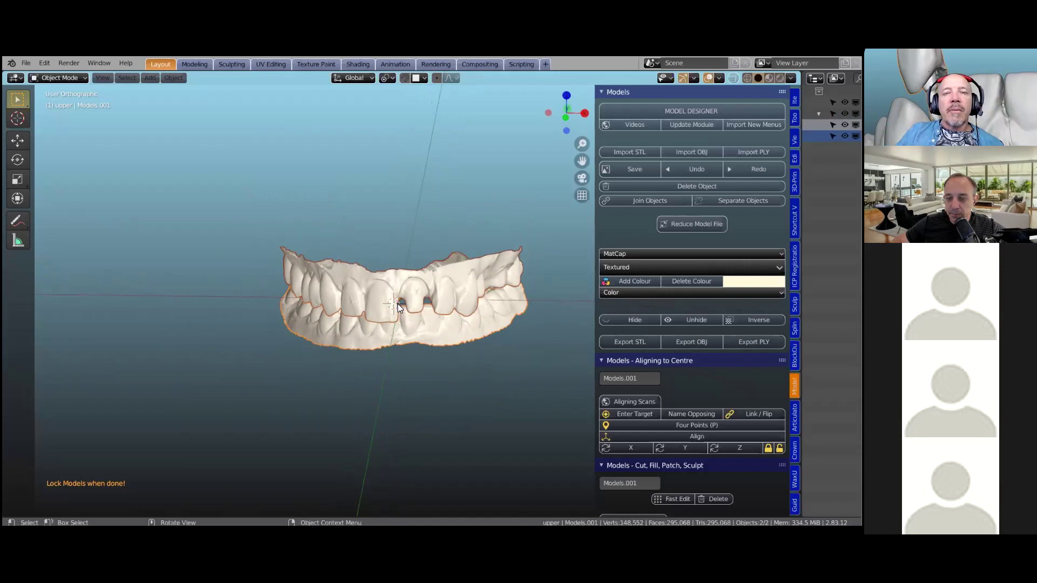
click(451, 278)
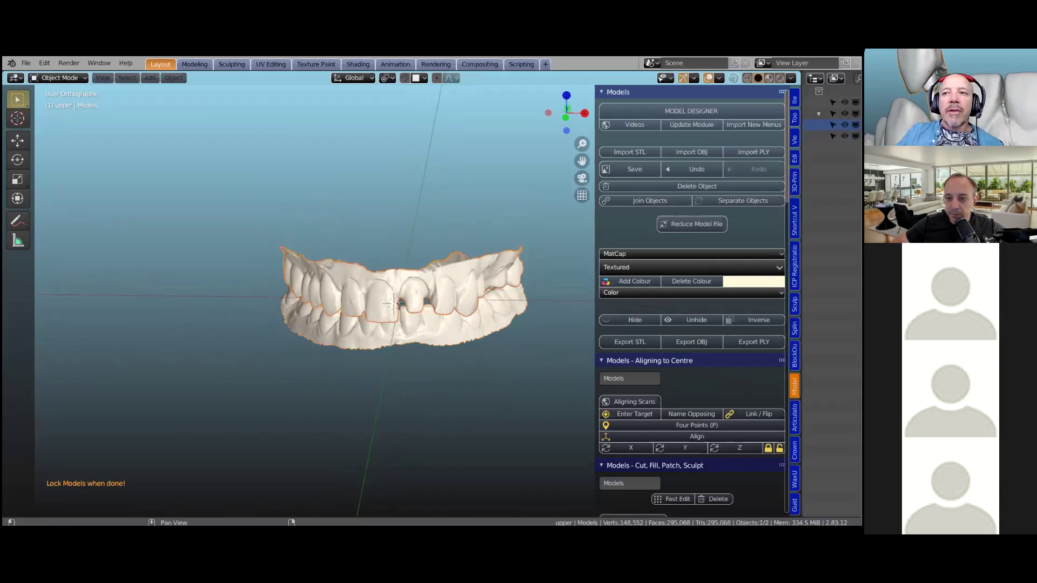
click(768, 447)
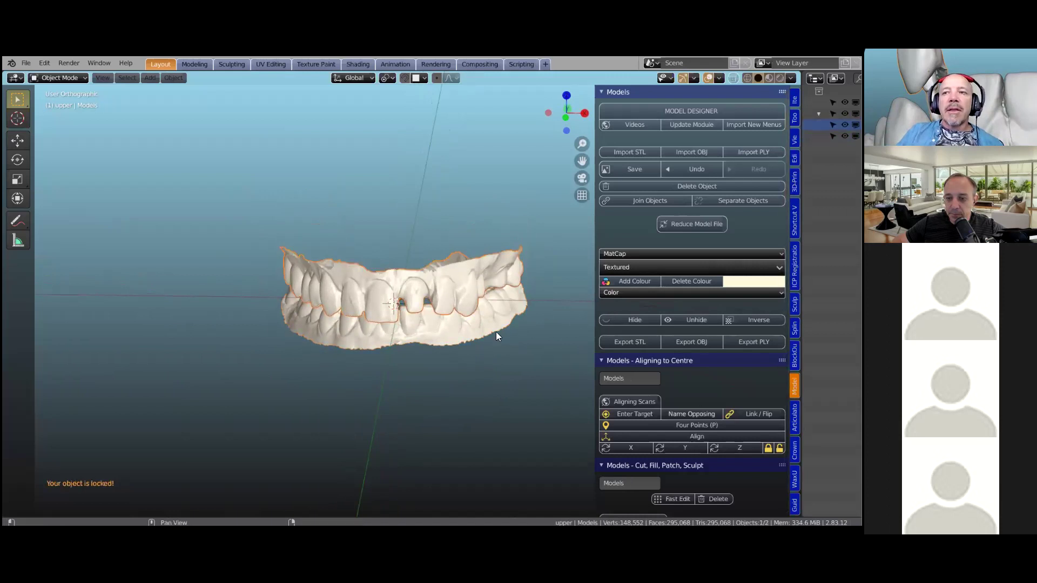
Try moving the locked upper model.
key(g)
click(426, 229)
key(g)
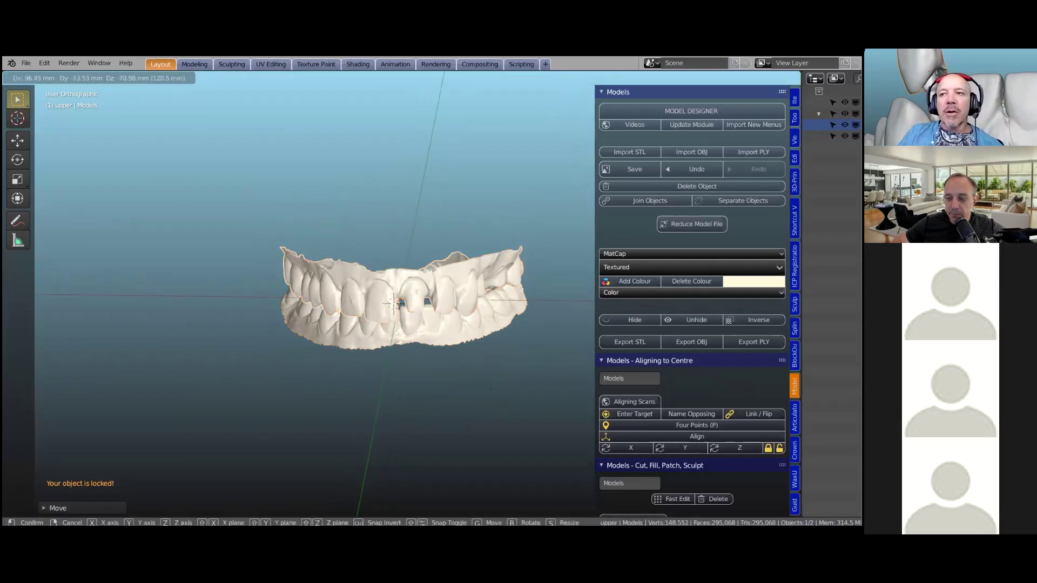
Unlock the upper model, and try moving it freely before undoing the move.
click(697, 443)
click(779, 447)
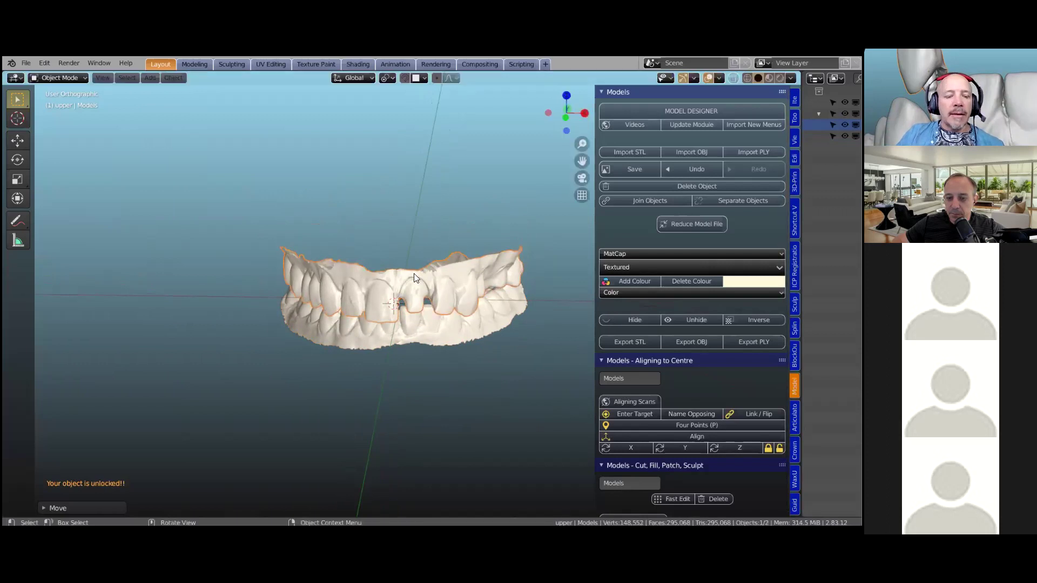
key(g)
click(473, 294)
key(ctrl+z)
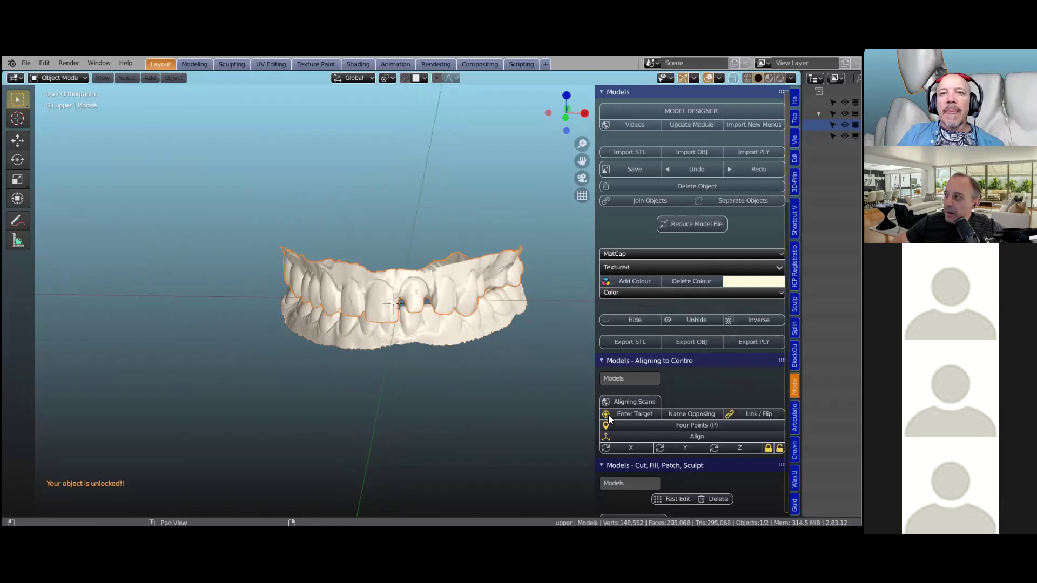
key(ctrl+z)
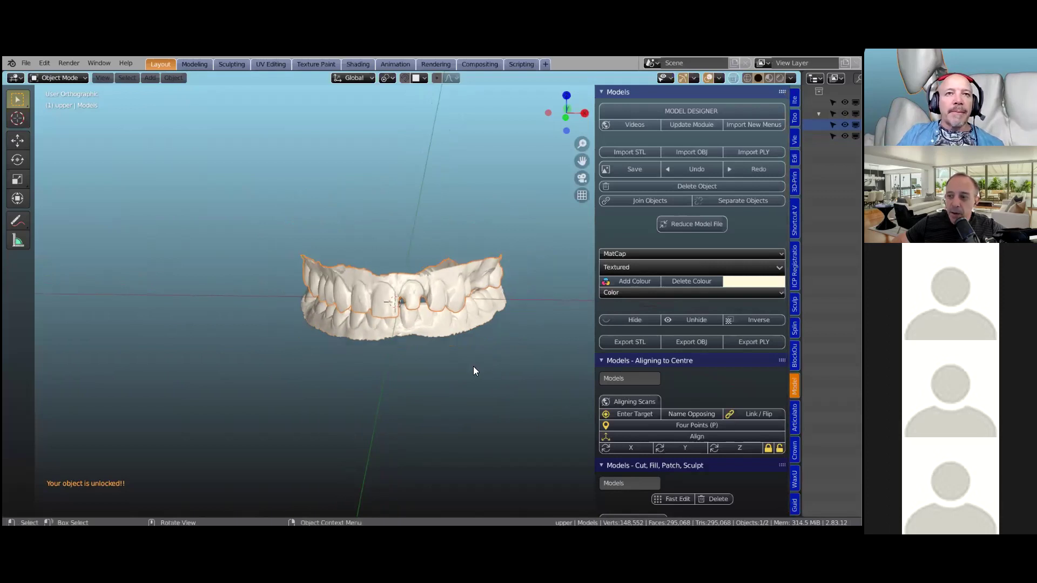
Widen the 3D viewport and examine the aligned arches from the front, from above and from an angle.
scroll(473, 366, up, 2)
drag(802, 302, 831, 302)
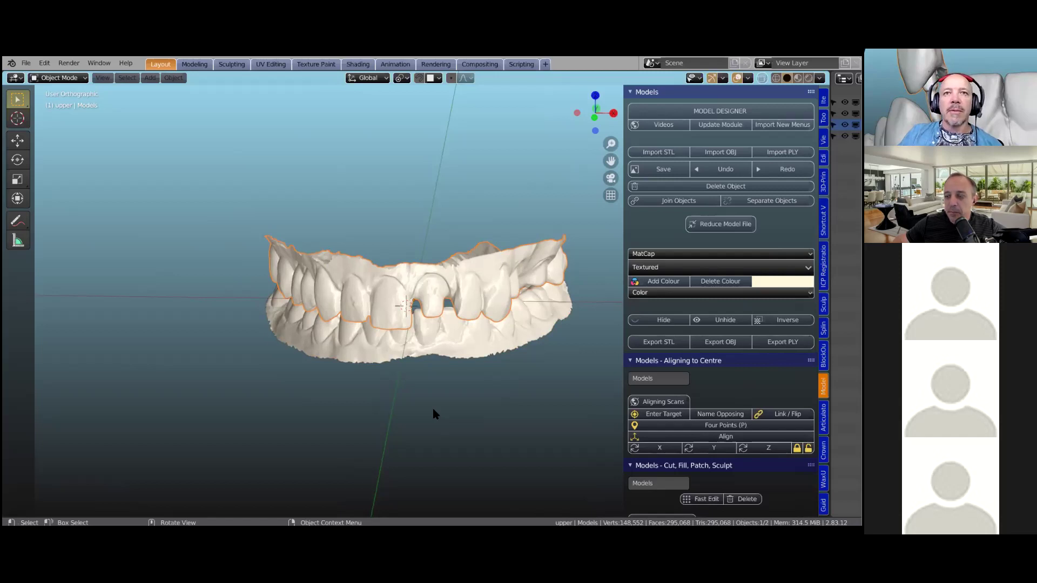
middle_drag(432, 403, 429, 428)
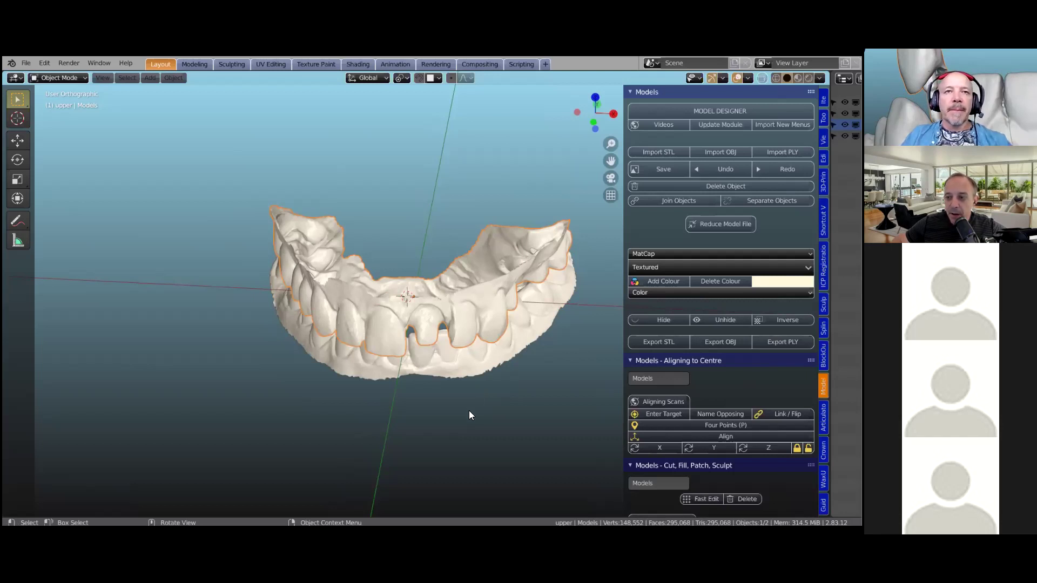
mouse_move(469, 400)
middle_down()
mouse_move(475, 363)
mouse_move(459, 416)
mouse_move(462, 395)
middle_up()
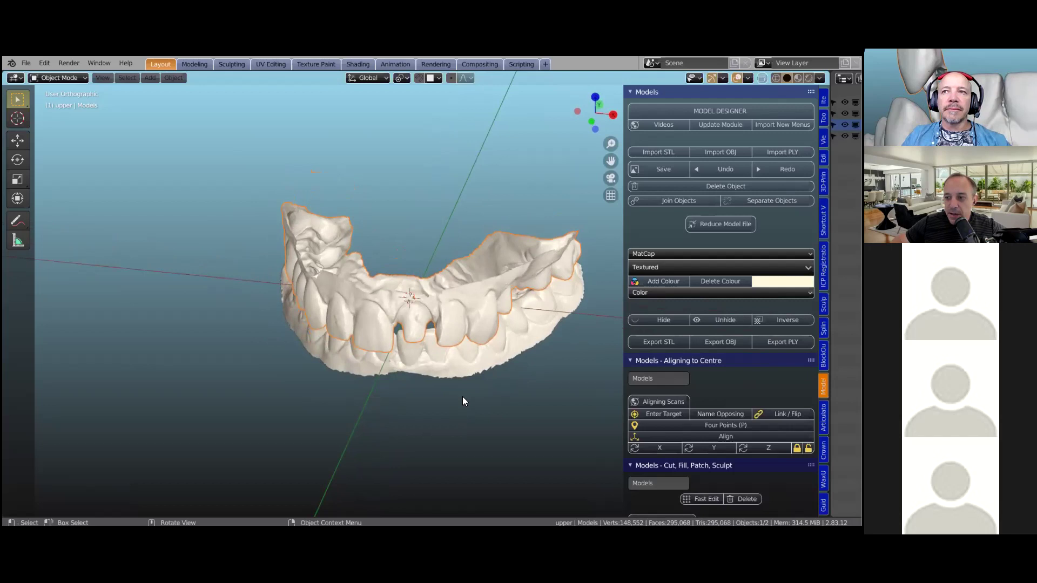
scroll(462, 398, up, 3)
scroll(462, 398, down, 2)
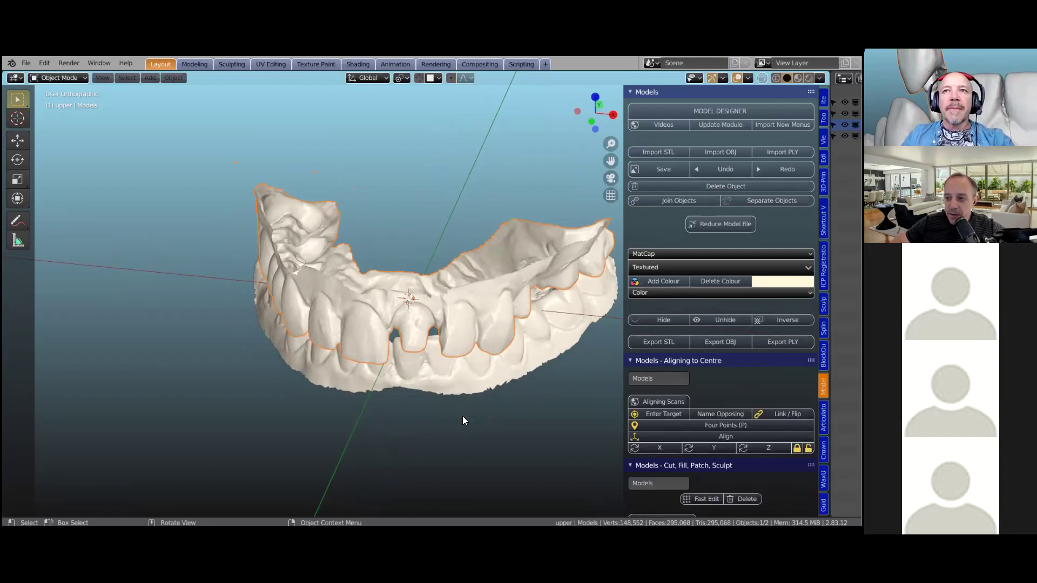
mouse_move(463, 419)
middle_down()
mouse_move(475, 388)
mouse_move(461, 416)
middle_up()
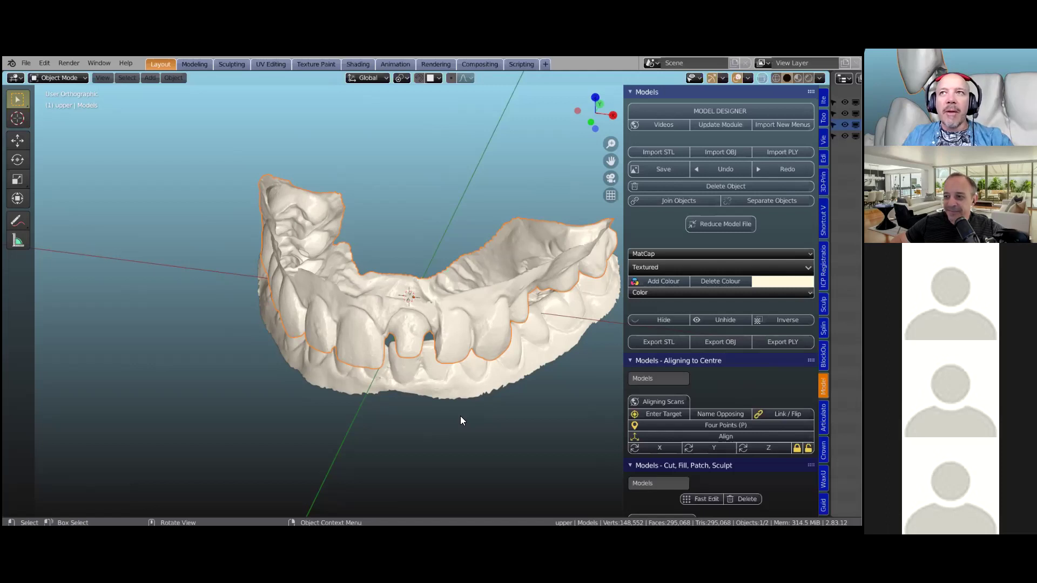
middle_drag(407, 378, 388, 368)
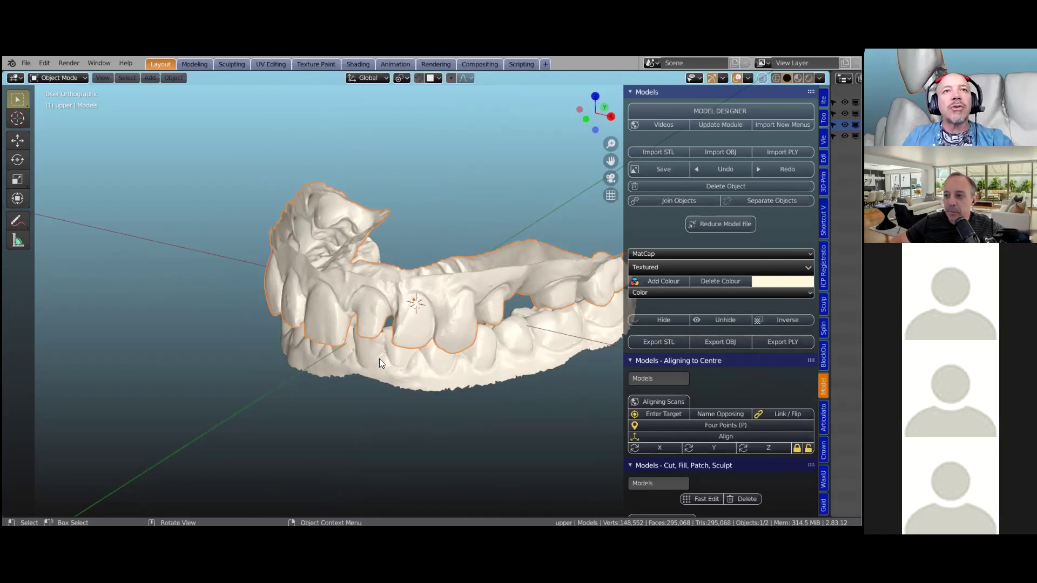
Select the lower model and look through the auto-saved files available for recovery without recovering any.
click(388, 384)
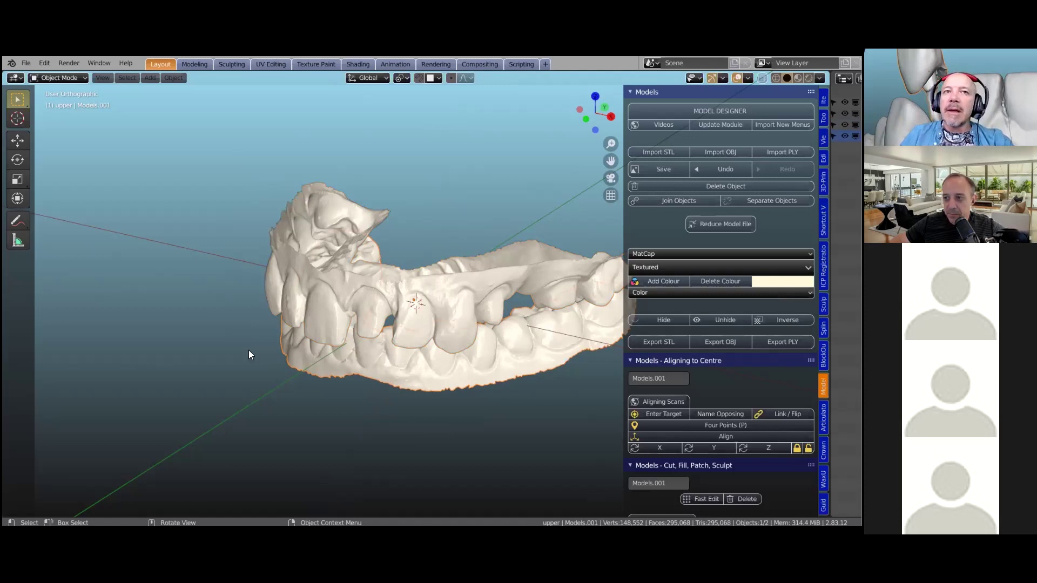
click(28, 63)
mouse_move(53, 120)
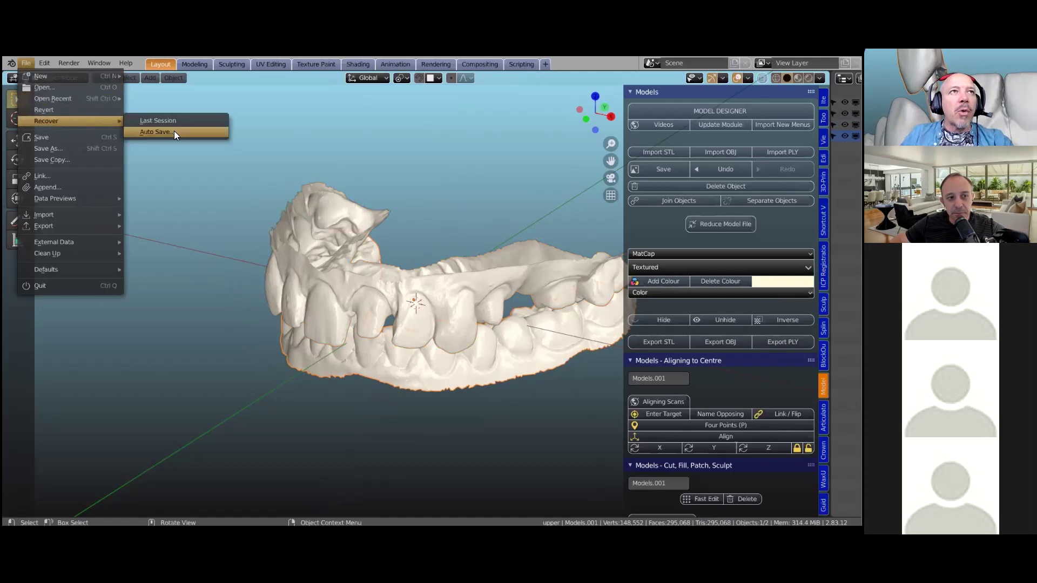
click(177, 134)
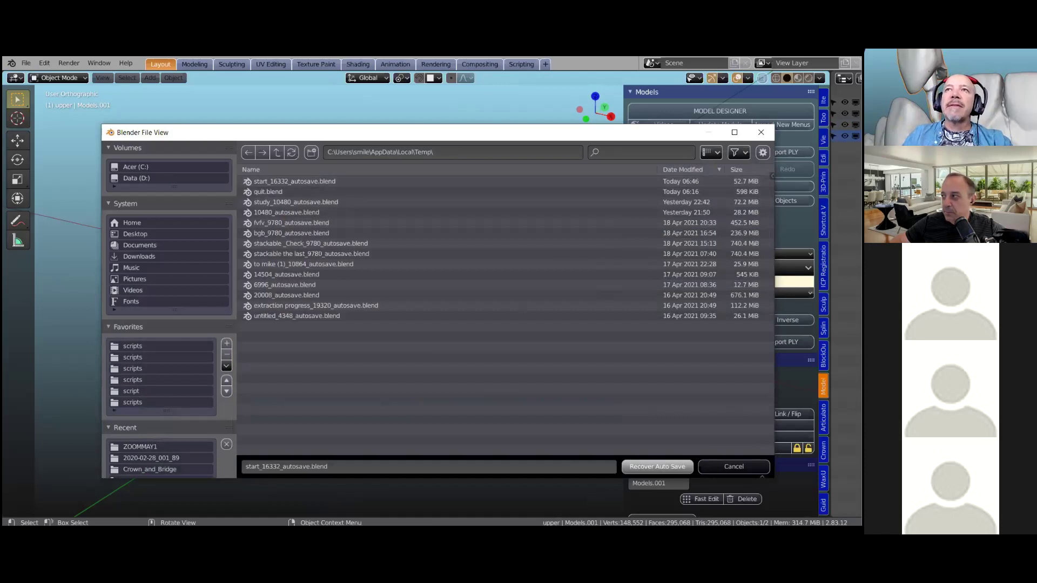
click(761, 132)
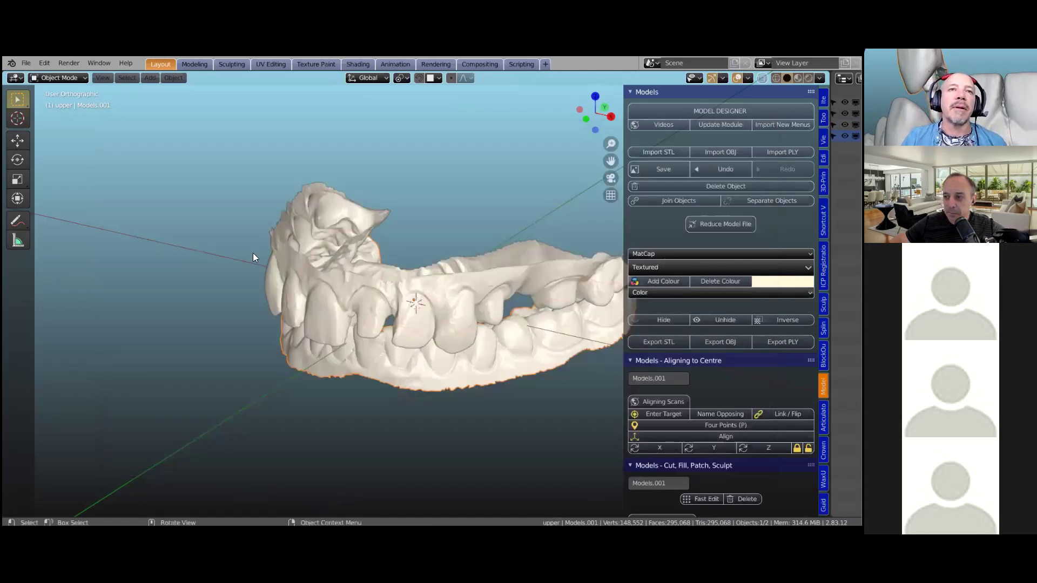
Review the Auto Save timer and file options in the Save & Load preferences.
click(45, 61)
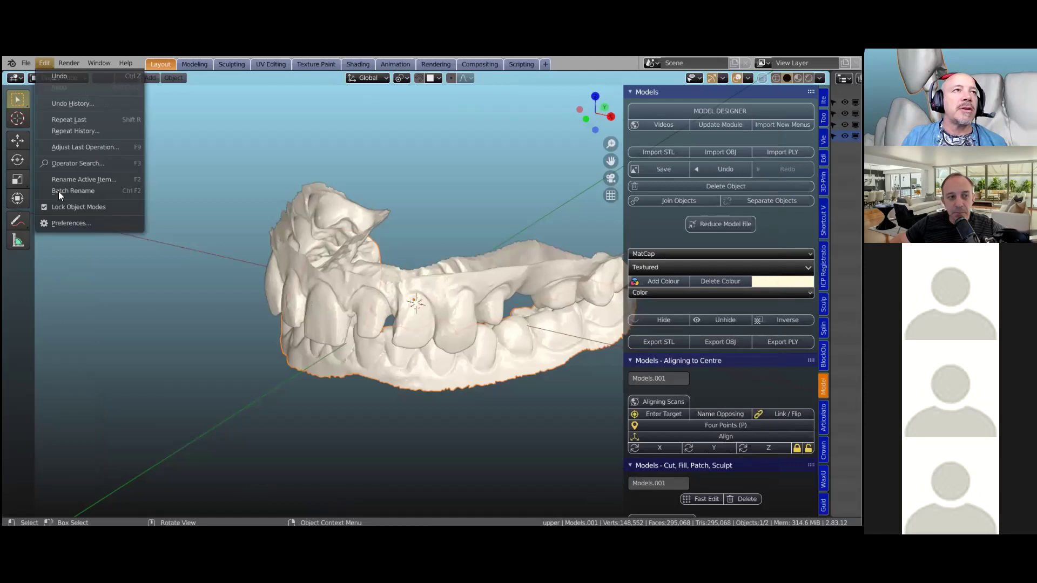
click(62, 223)
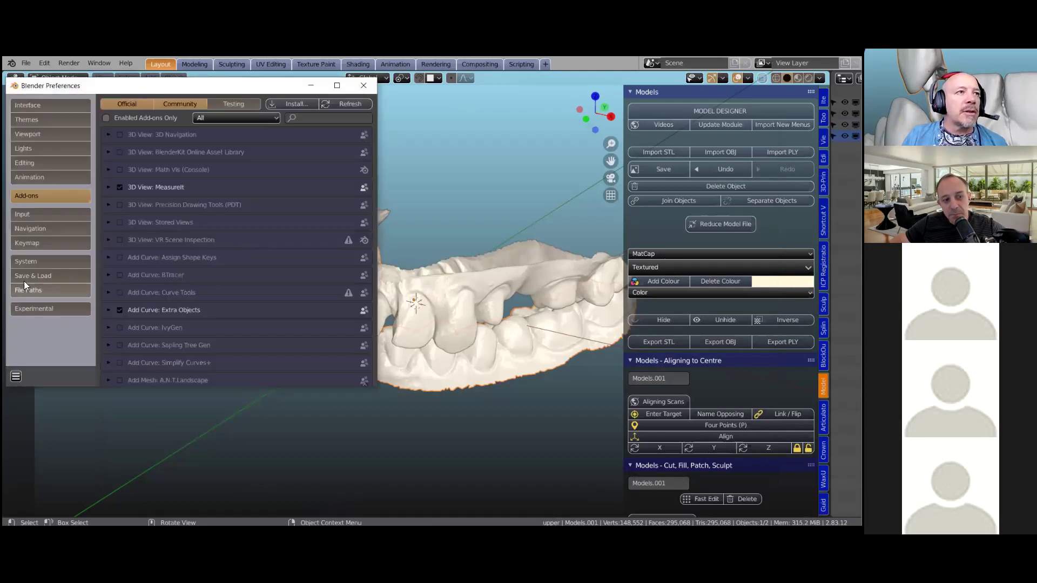
click(41, 276)
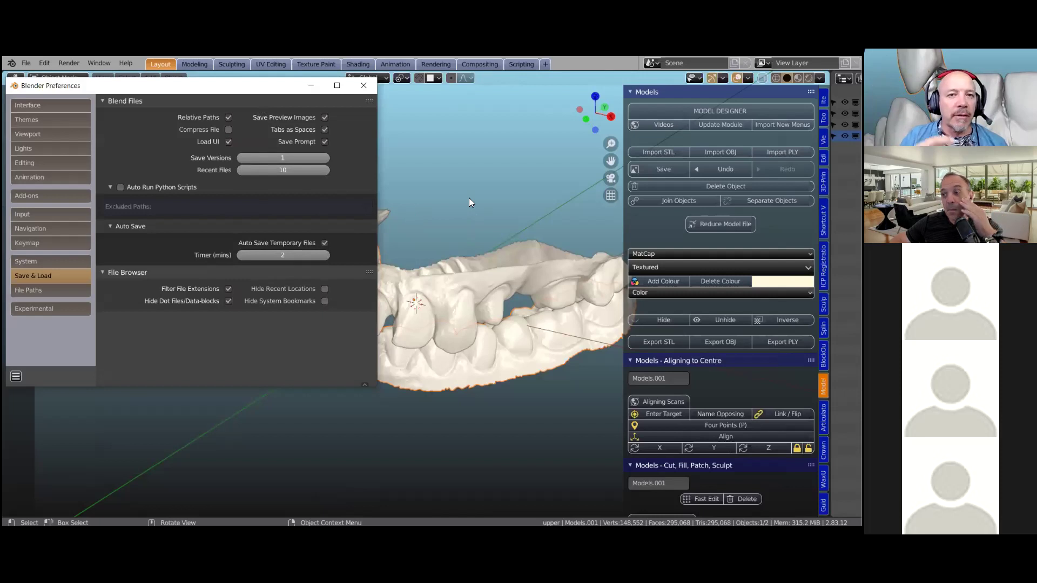
click(361, 87)
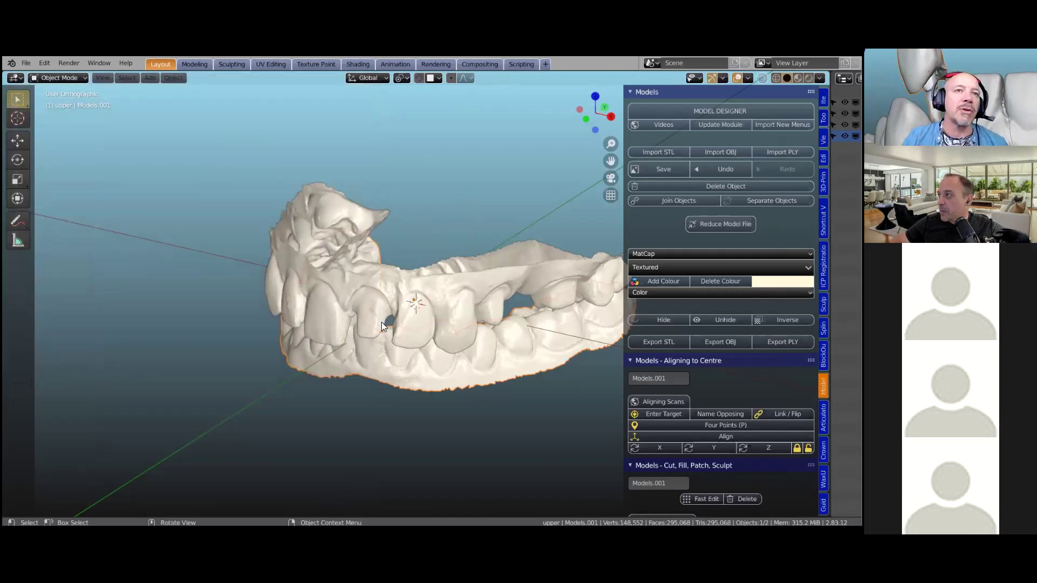
Try adding a plain lower base to the selected lower model and undo it.
middle_drag(390, 347, 511, 224)
scroll(422, 343, up, 2)
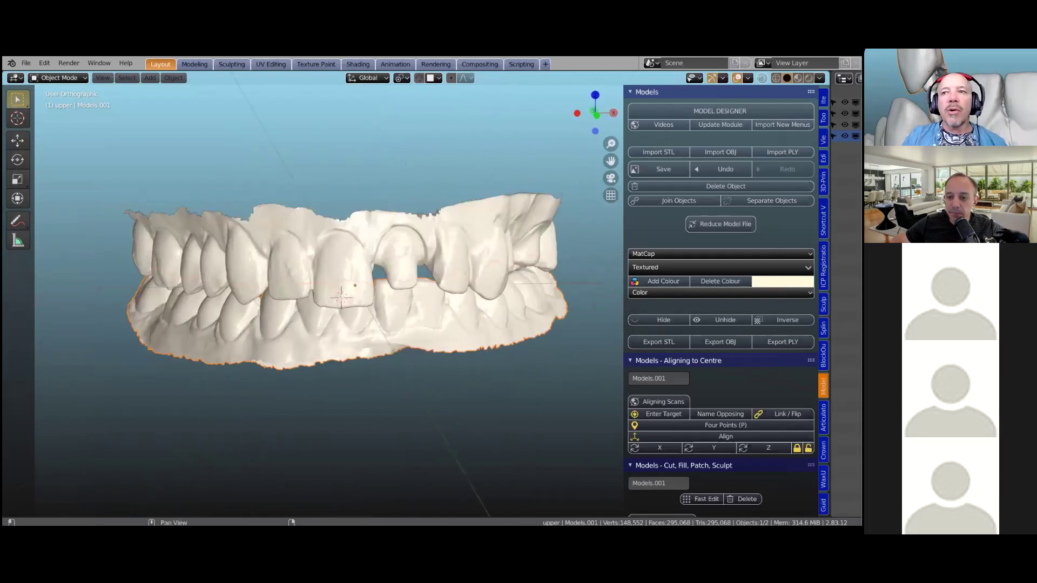
scroll(720, 303, down, 10)
scroll(666, 408, down, 9)
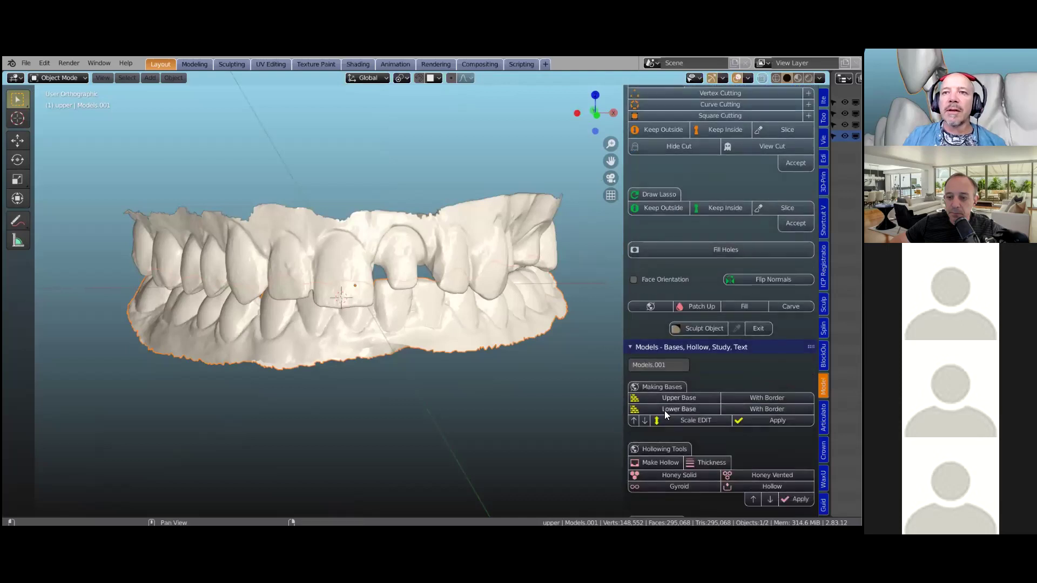
click(665, 410)
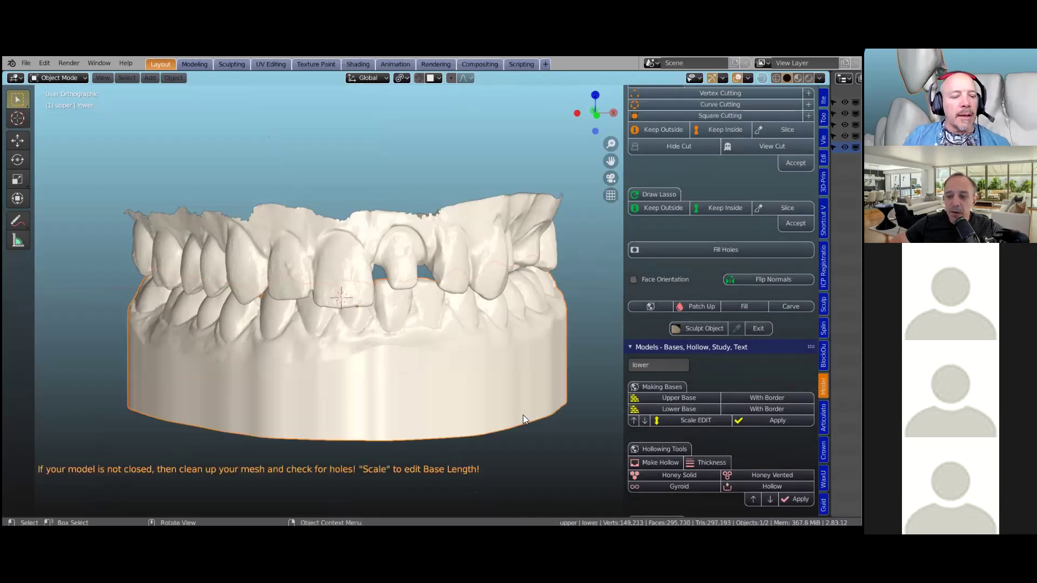
key(ctrl)
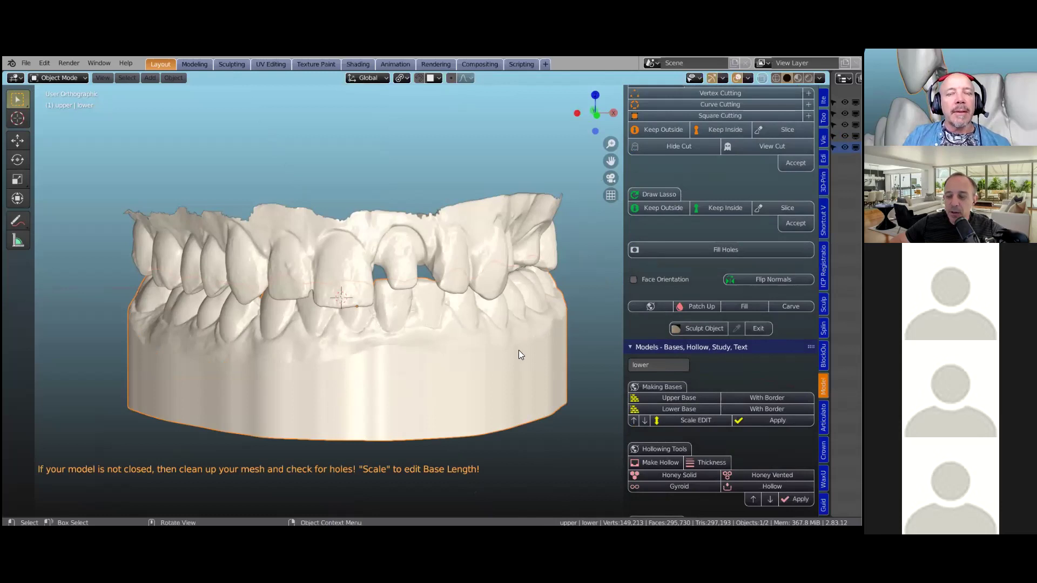
scroll(519, 354, down, 2)
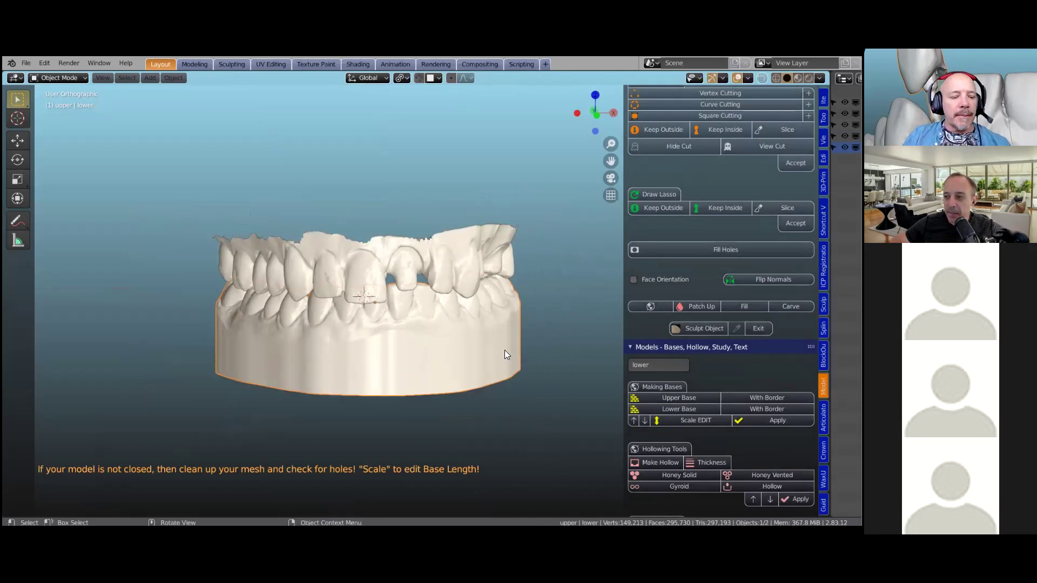
key(ctrl+z)
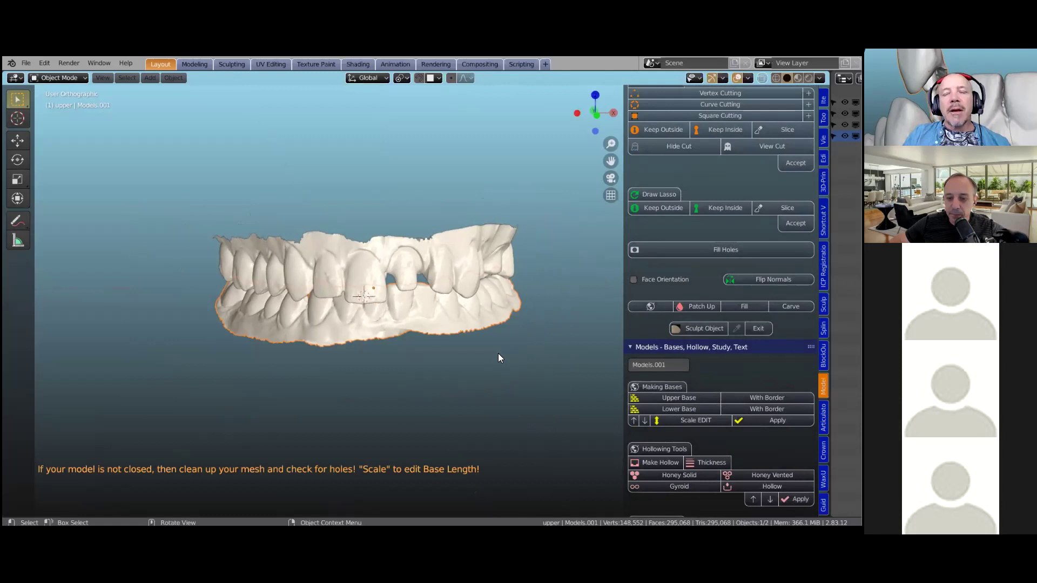
Add a lower base with a border to the lower model.
scroll(498, 354, up, 2)
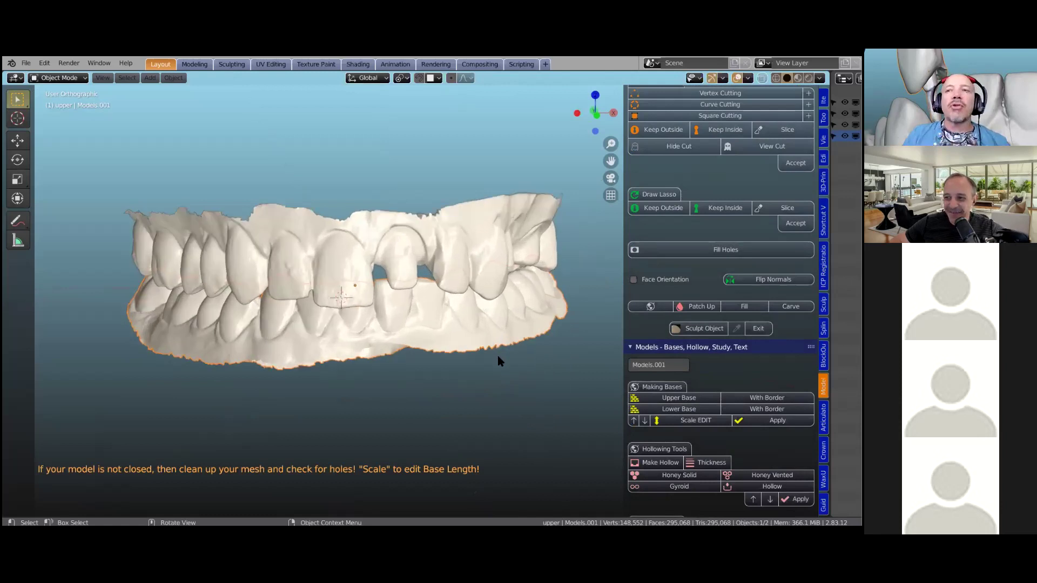
middle_drag(354, 366, 349, 405)
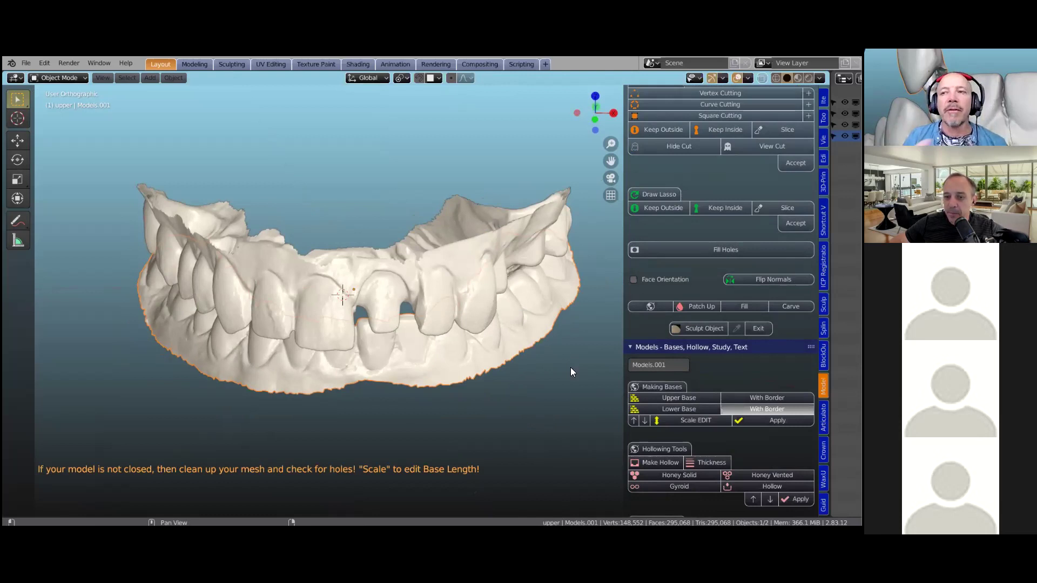
middle_drag(571, 369, 408, 330)
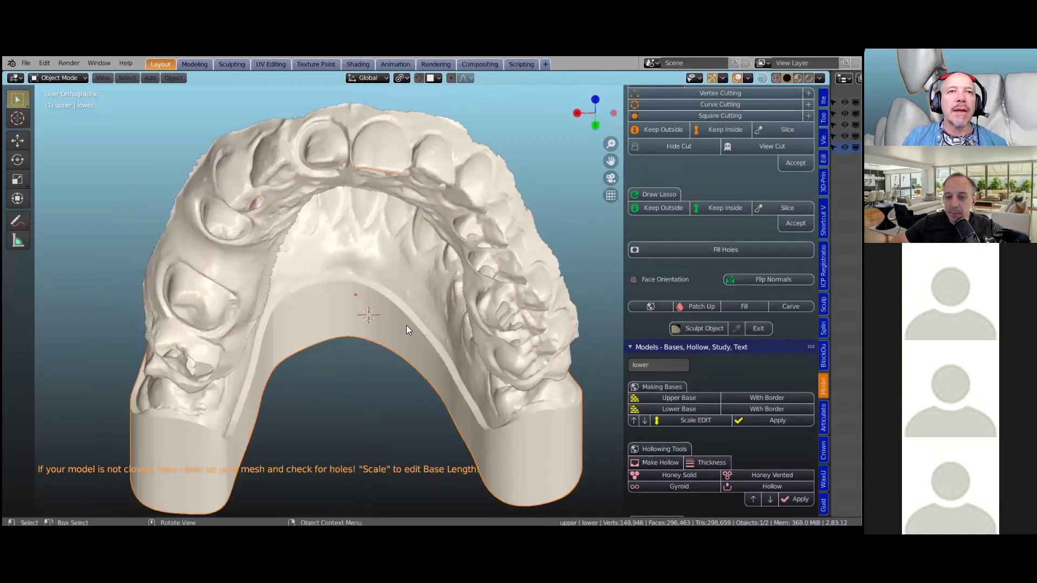
Examine the bordered lower base from the tongue side and from the front.
scroll(406, 329, up, 3)
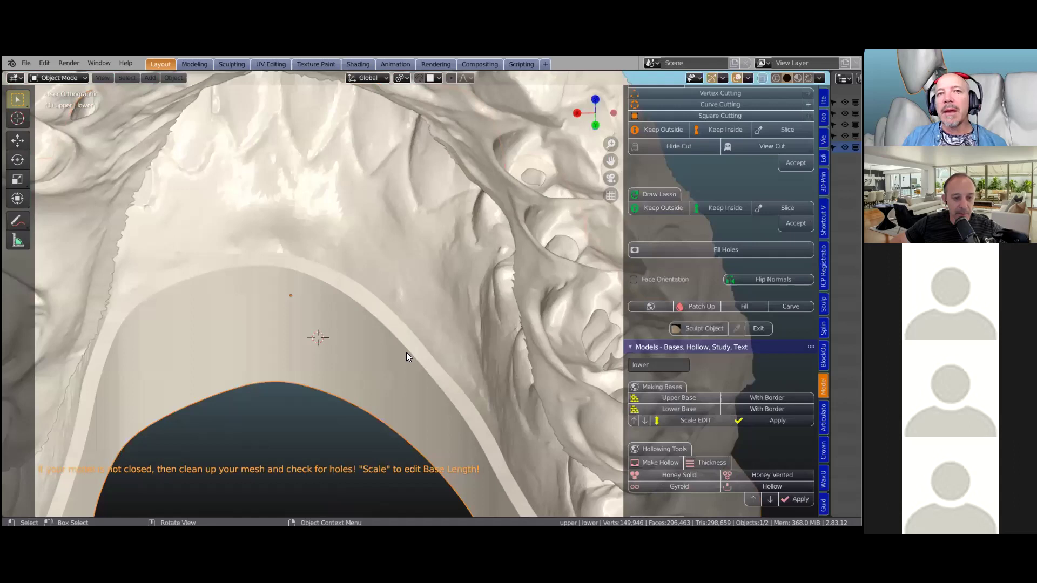
scroll(406, 357, down, 4)
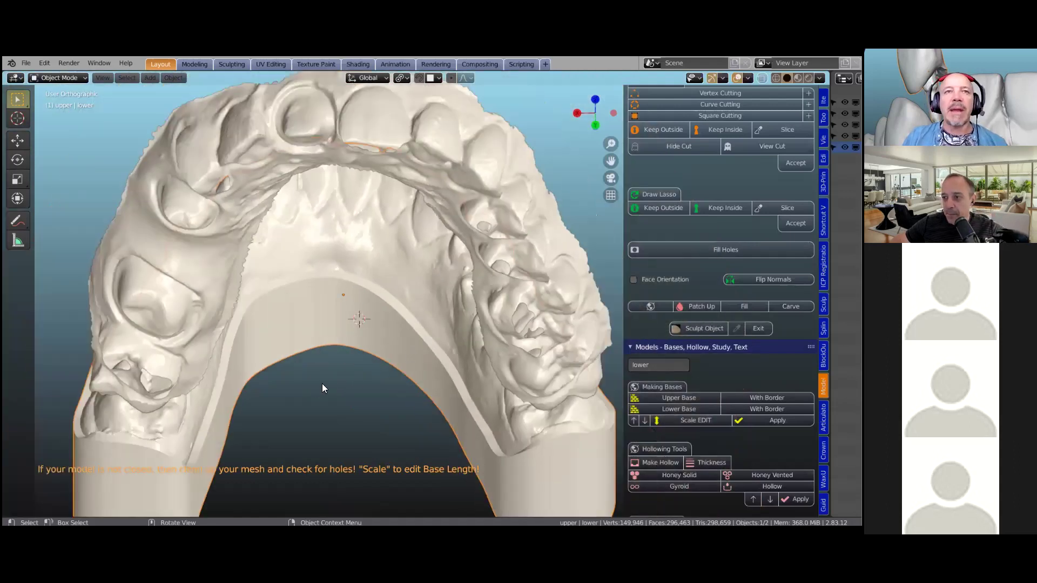
scroll(291, 396, down, 3)
middle_drag(291, 396, 469, 359)
scroll(469, 358, down, 2)
scroll(459, 336, up, 5)
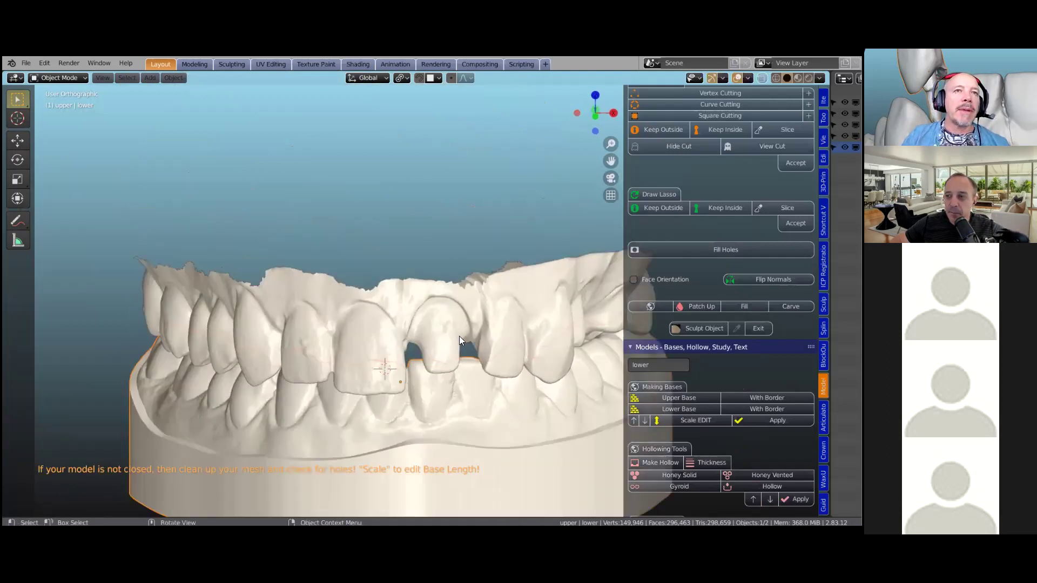
Scribble a freehand annotation with the Annotate tool above the jagged gum edge of the upper front teeth.
scroll(324, 302, up, 5)
scroll(337, 295, down, 2)
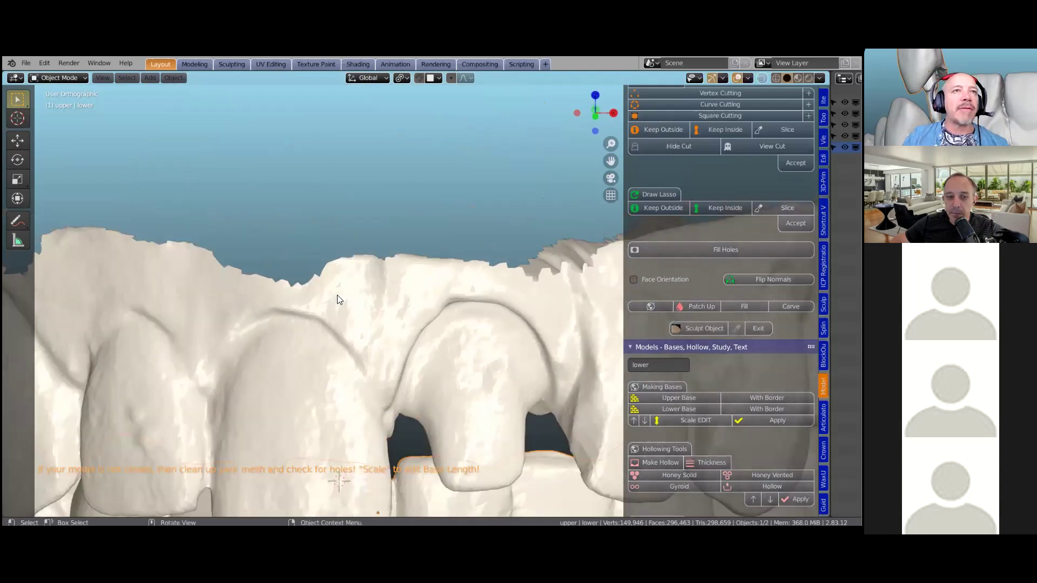
scroll(342, 295, up, 2)
drag(29, 222, 44, 222)
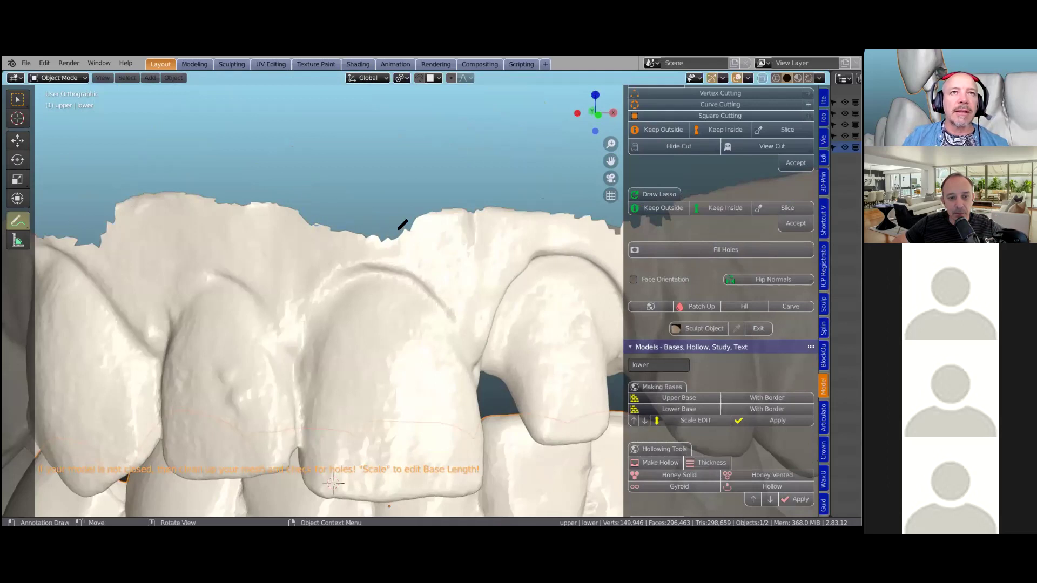
mouse_move(287, 146)
mouse_down()
mouse_move(318, 173)
mouse_move(355, 153)
mouse_move(500, 180)
mouse_up()
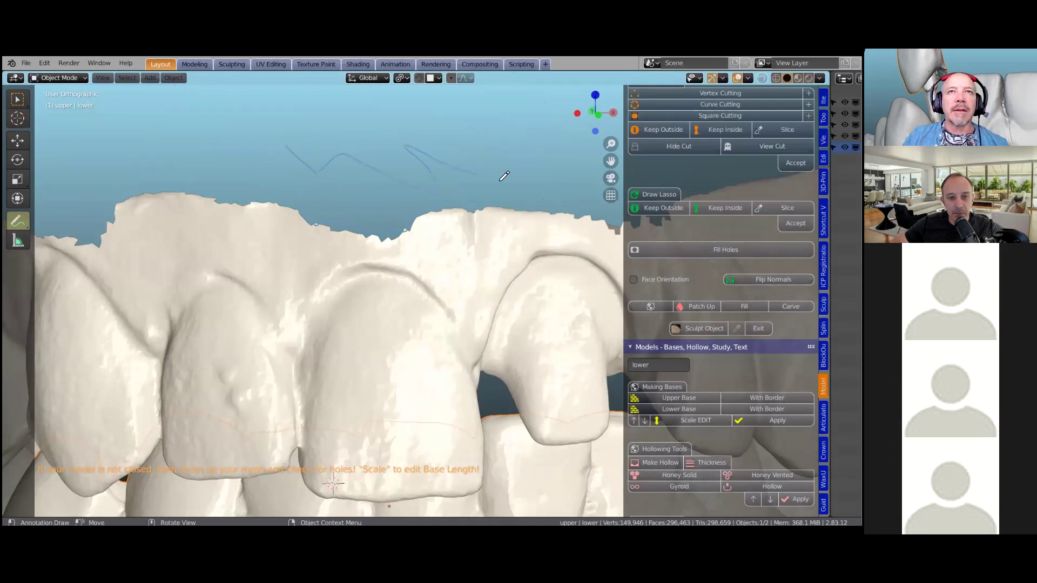
scroll(477, 210, down, 2)
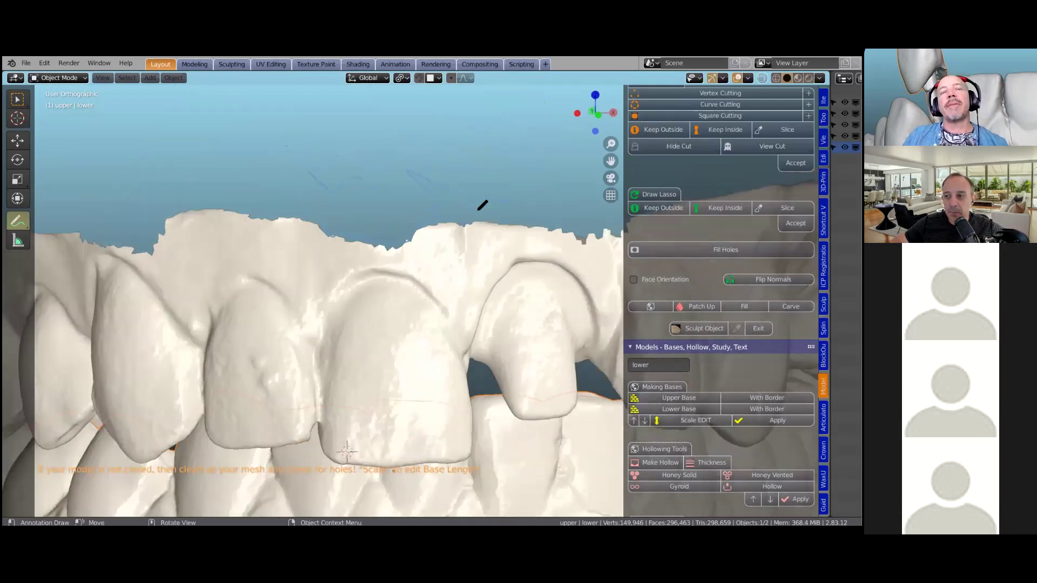
scroll(473, 205, up, 3)
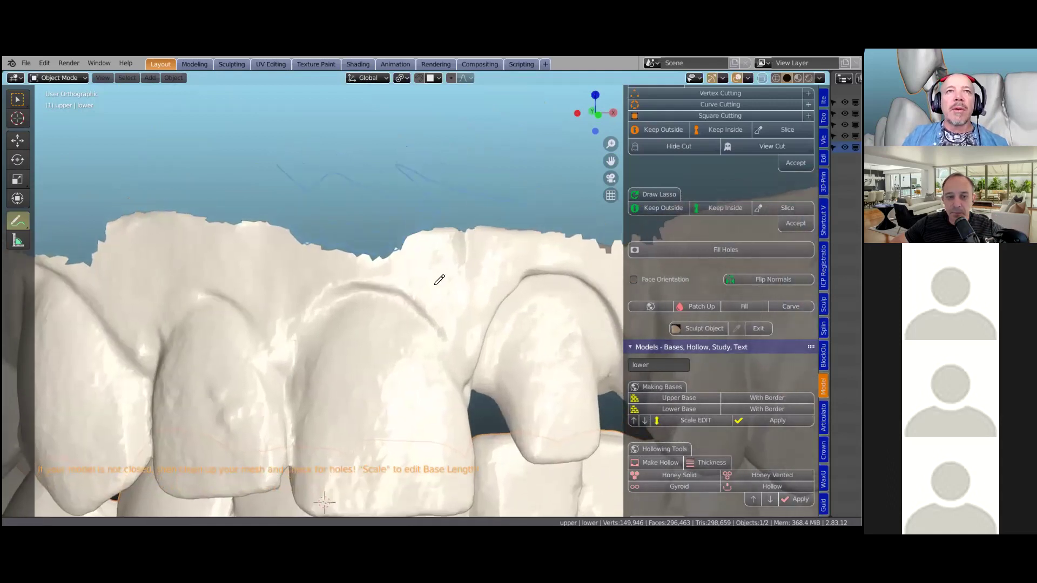
Annotate the upper gum edge with freehand contour strokes, vertical lines, and a circled overlap area marked with an X.
middle_drag(424, 302, 250, 261)
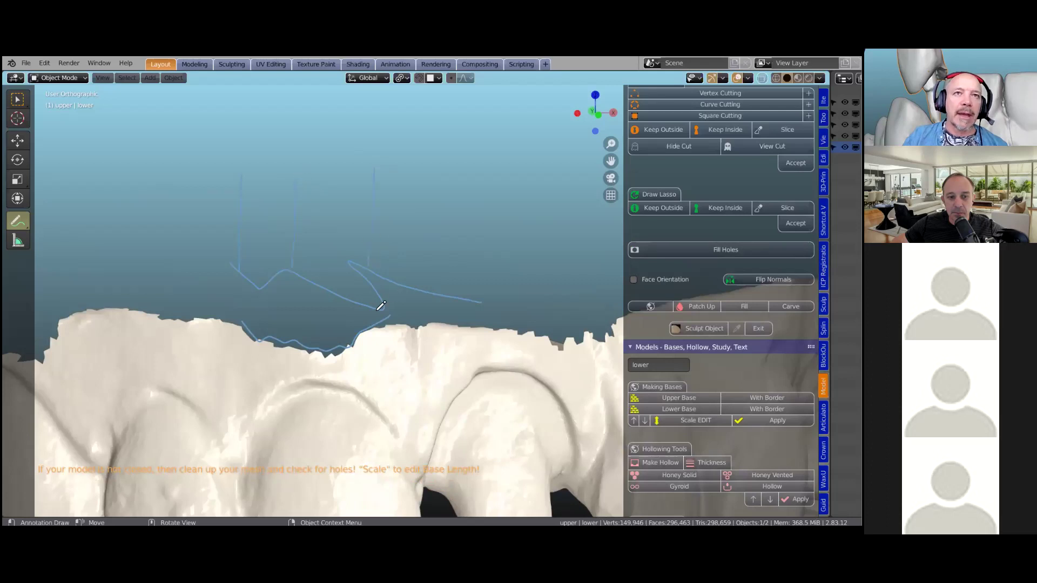
drag(352, 303, 357, 156)
drag(415, 286, 425, 156)
mouse_move(396, 262)
mouse_down()
mouse_move(324, 273)
mouse_move(382, 306)
mouse_move(382, 268)
mouse_move(367, 245)
mouse_up()
drag(370, 294, 360, 302)
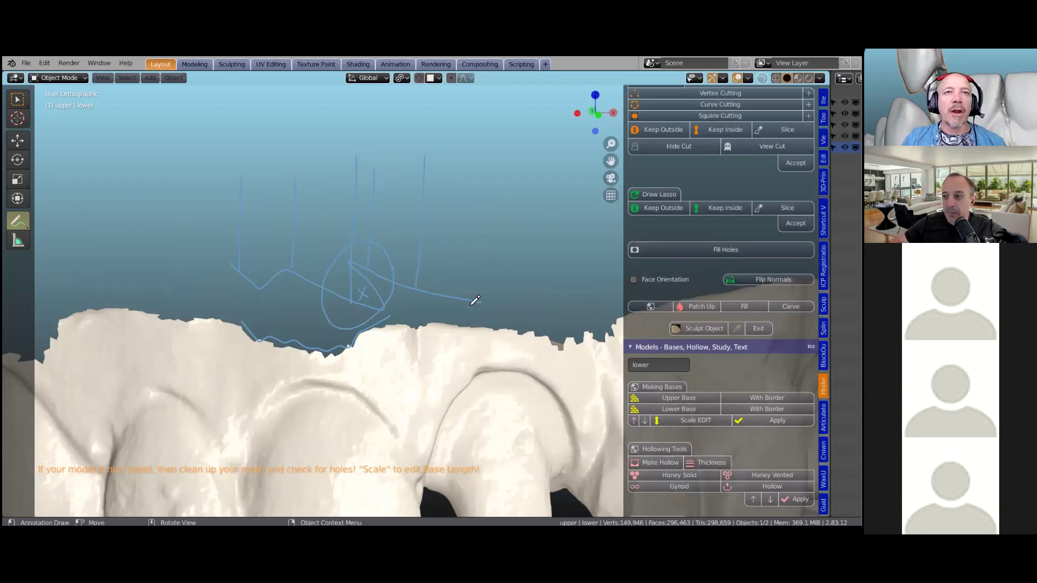
Erase the freehand annotations above the upper teeth with the Annotate Eraser and return to the Select tool.
click(17, 225)
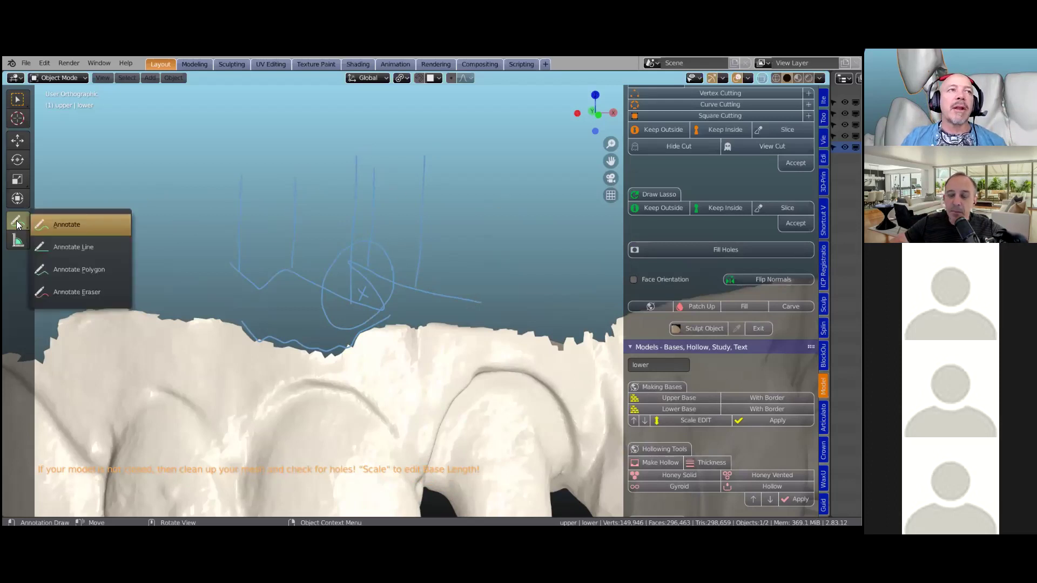
click(66, 294)
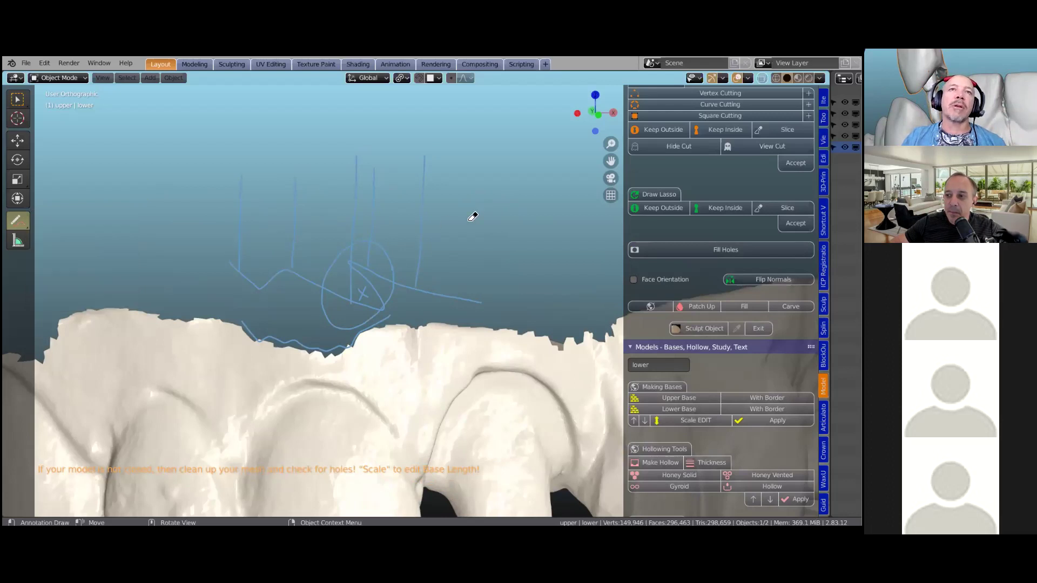
middle_drag(472, 215, 489, 306)
scroll(489, 306, down, 1)
mouse_move(476, 299)
mouse_down()
mouse_move(411, 277)
mouse_move(425, 237)
mouse_move(393, 269)
mouse_move(435, 284)
mouse_move(319, 326)
mouse_move(382, 271)
mouse_move(423, 280)
mouse_move(316, 284)
mouse_move(342, 254)
mouse_move(349, 216)
mouse_move(324, 254)
mouse_move(320, 212)
mouse_up()
click(17, 264)
drag(22, 221, 67, 222)
scroll(319, 249, down, 6)
middle_drag(378, 336, 356, 285)
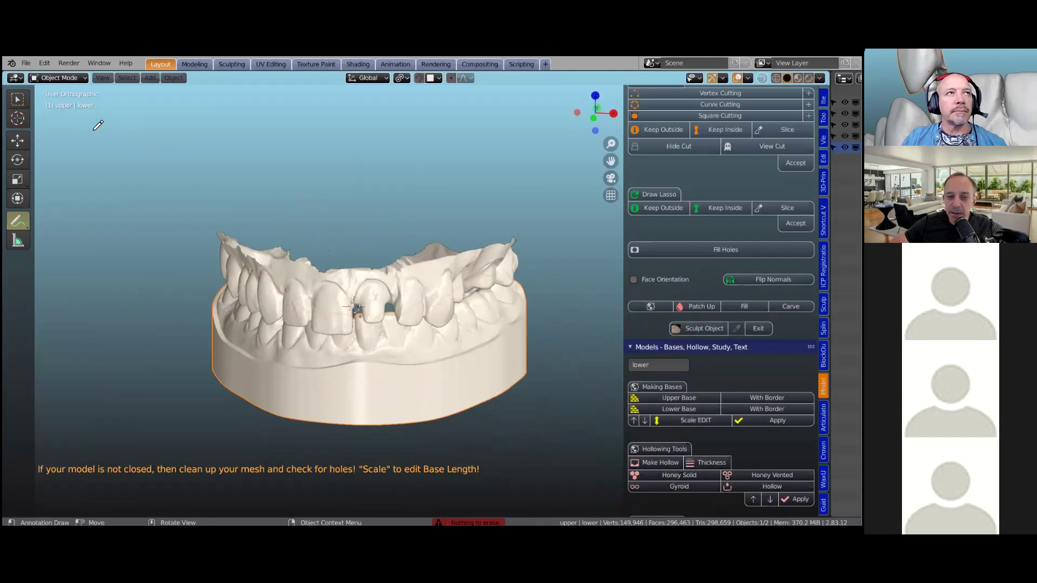
click(19, 101)
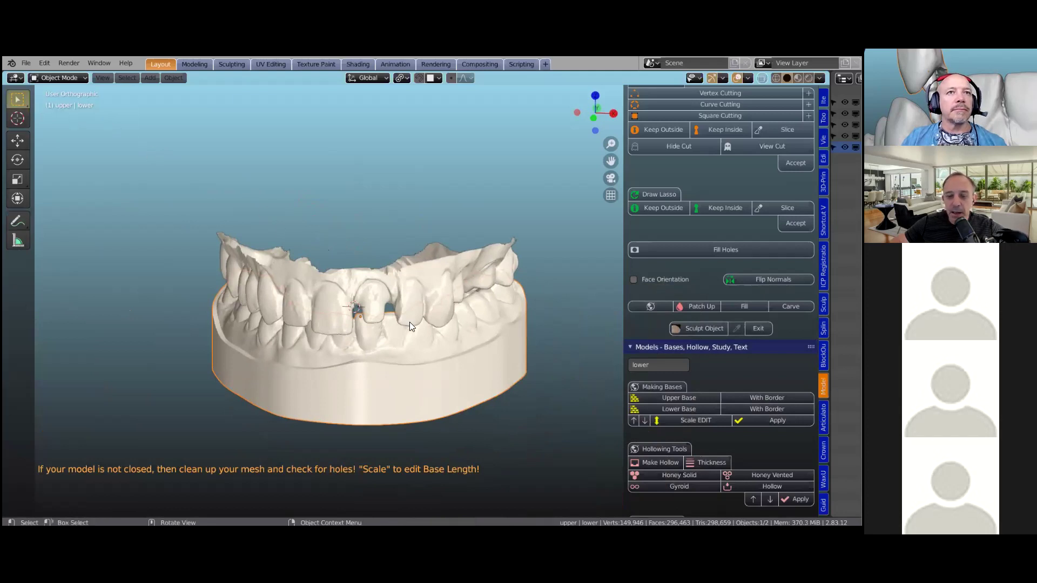
Turn on the Face Orientation overlay and flip the normals of the upper model.
scroll(692, 408, down, 2)
scroll(665, 380, up, 2)
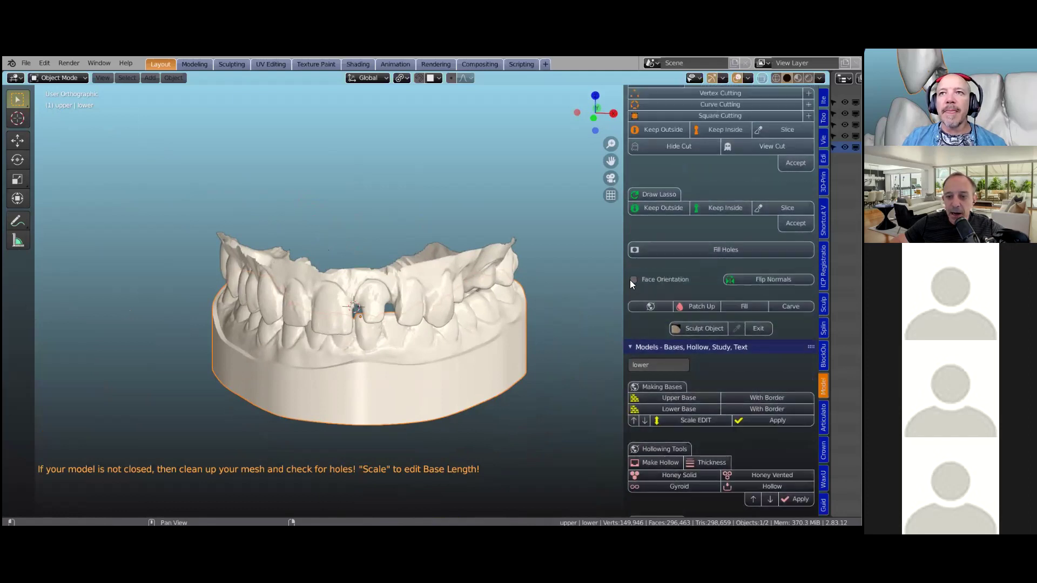
click(633, 279)
scroll(461, 368, up, 2)
scroll(460, 372, up, 2)
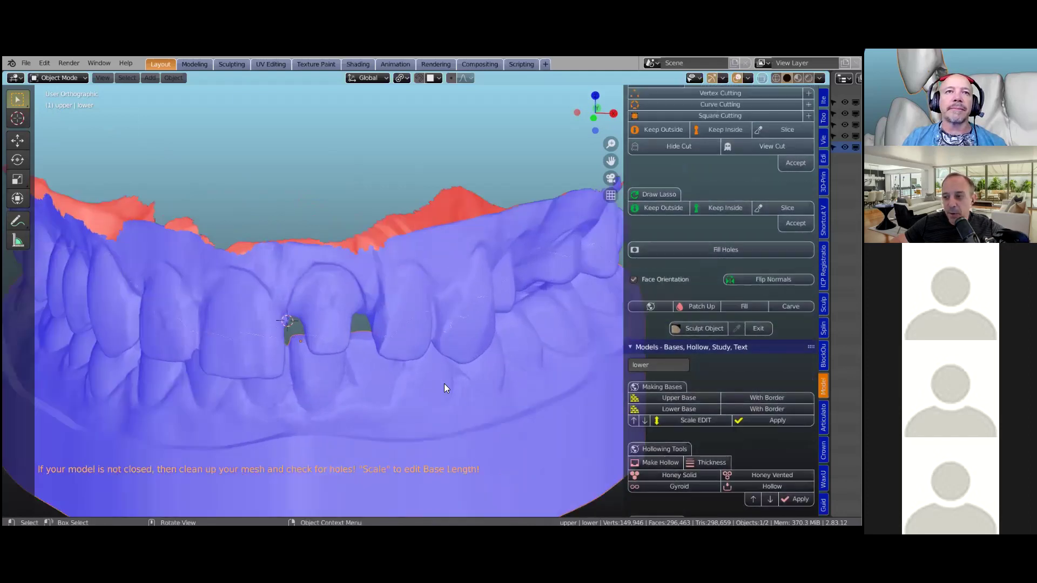
middle_drag(410, 428, 468, 228)
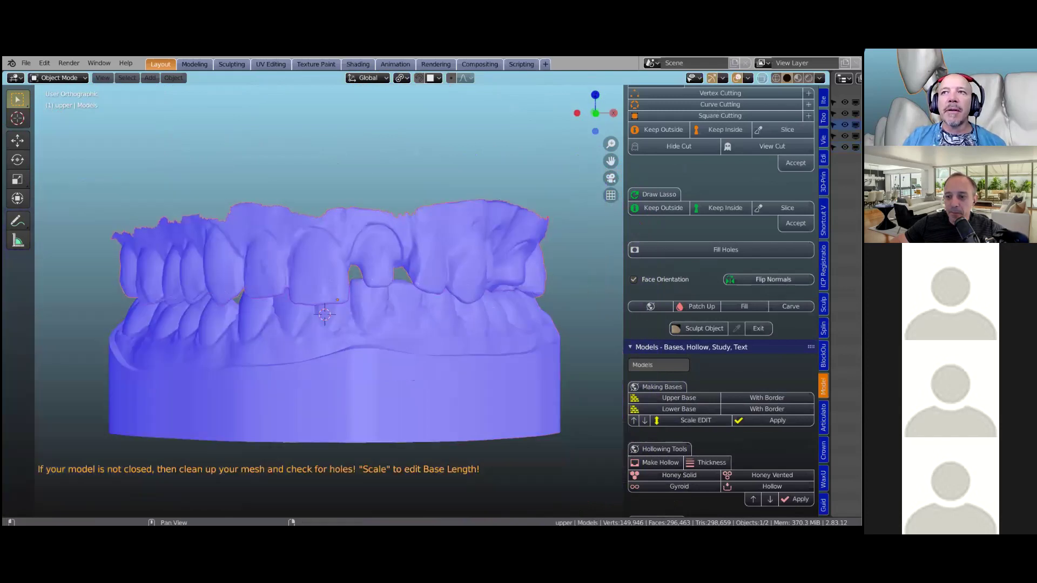
click(773, 279)
middle_drag(411, 320, 594, 281)
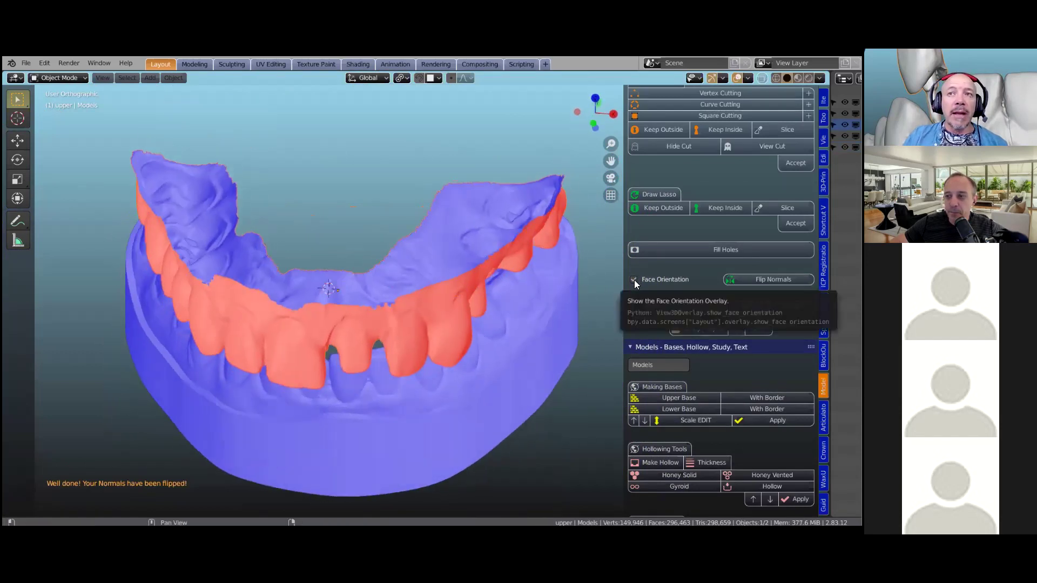
Turn off the Face Orientation overlay and flip the upper model's normals back.
click(634, 280)
middle_drag(437, 351, 421, 335)
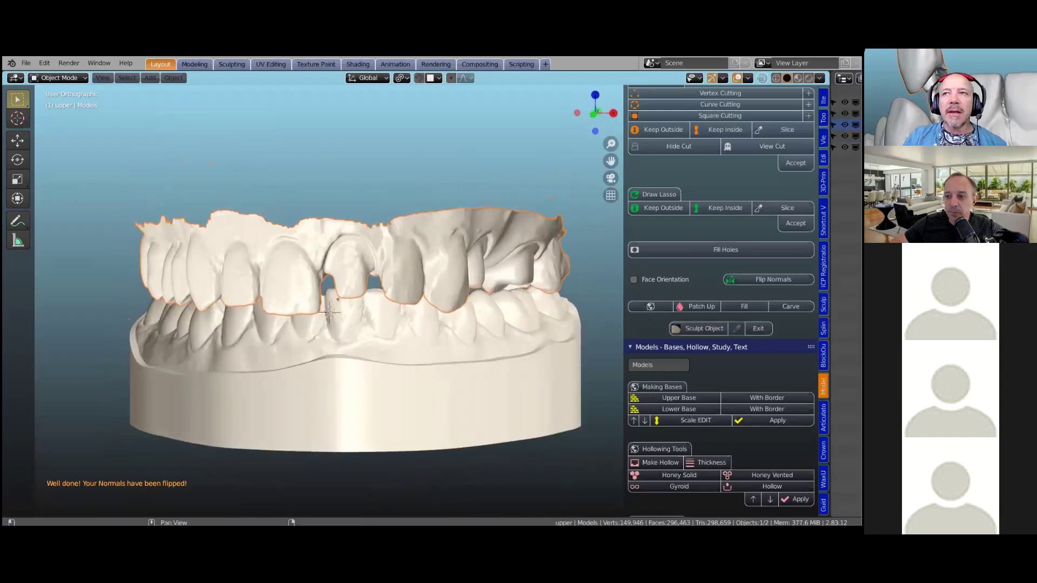
click(769, 280)
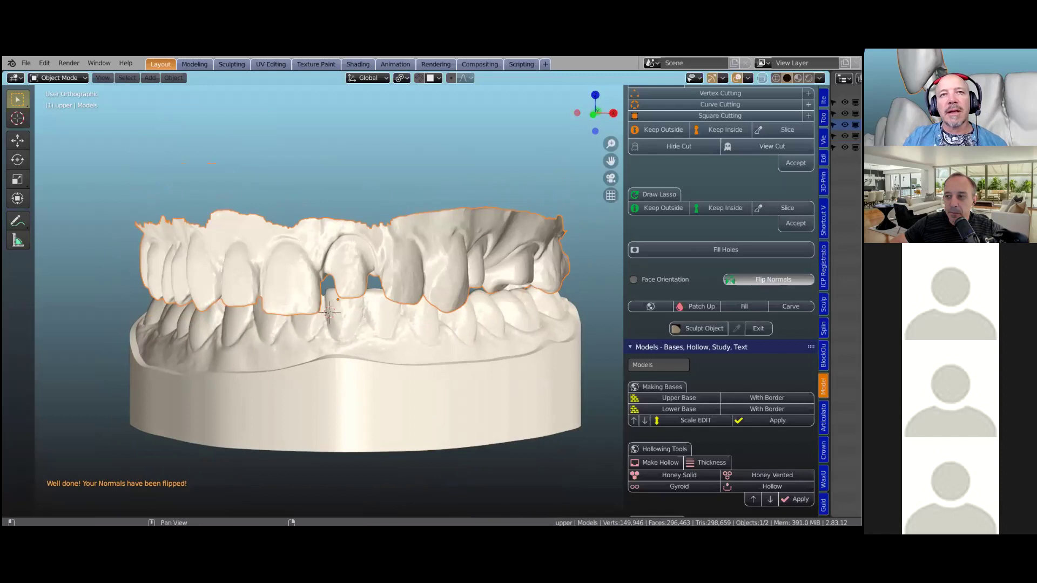
Delete a small round patch of faces from the upper gum above the missing-tooth gap and fill the hole.
middle_drag(389, 339, 347, 351)
scroll(371, 356, up, 4)
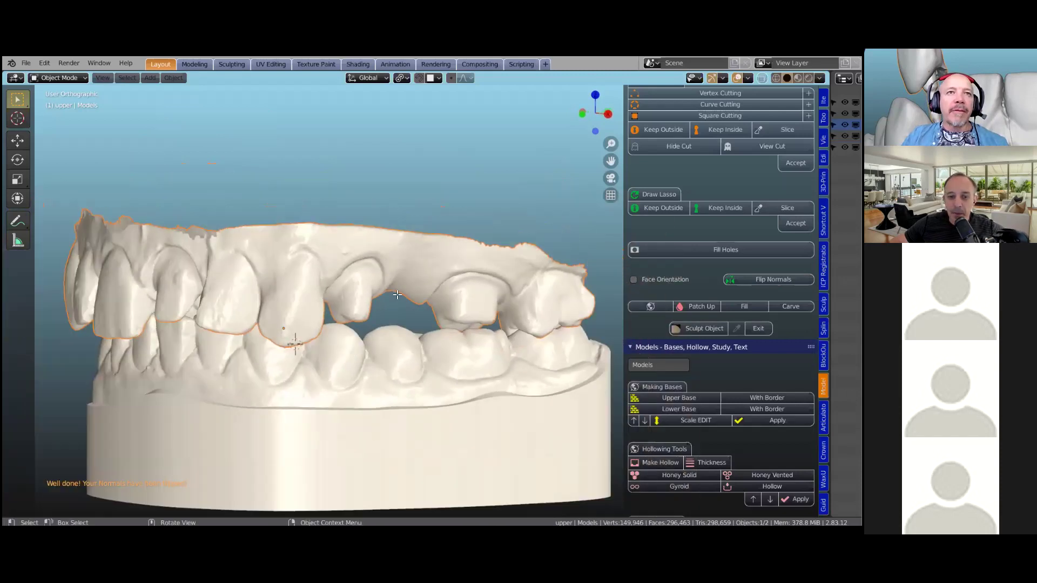
key(Tab)
scroll(416, 262, up, 2)
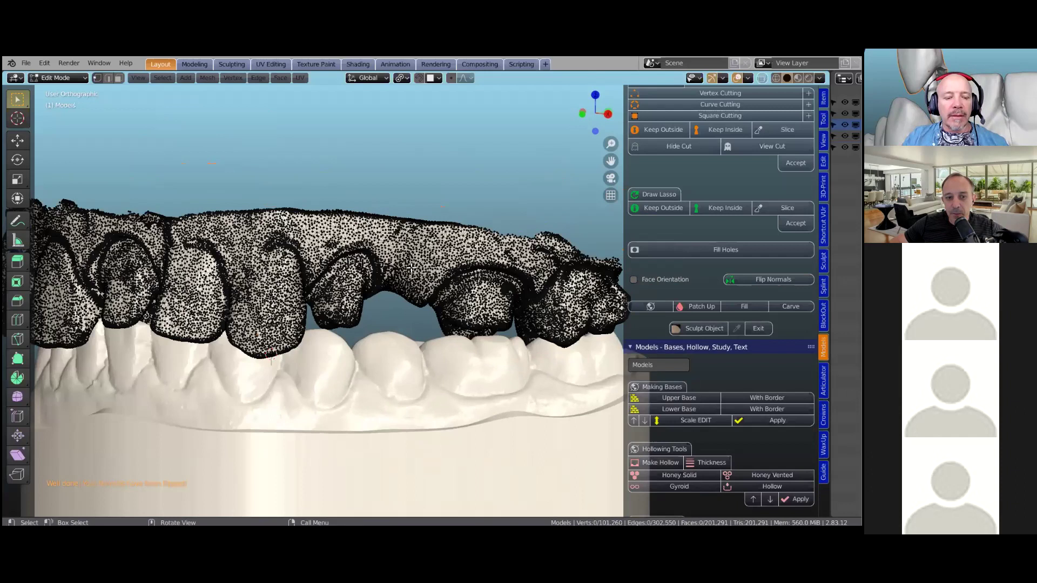
scroll(415, 216, up, 2)
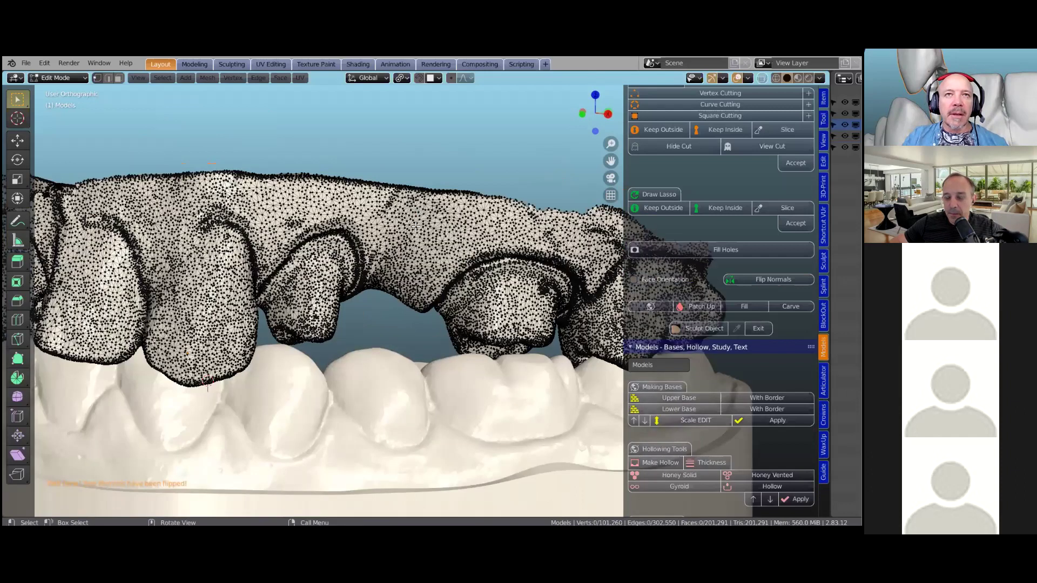
scroll(415, 227, up, 1)
click(413, 226)
key(x)
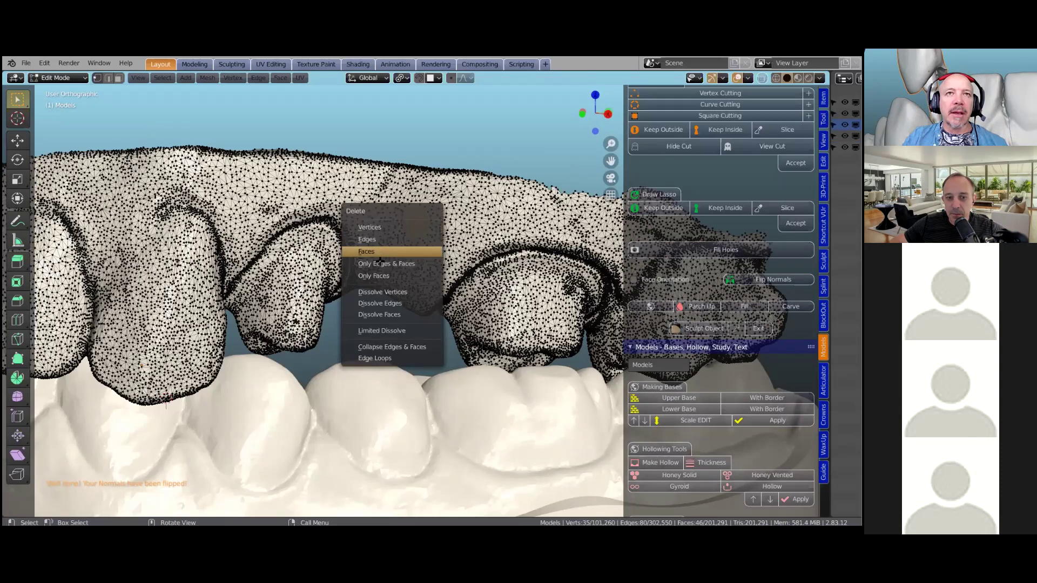
click(380, 251)
key(Tab)
middle_drag(375, 297, 362, 363)
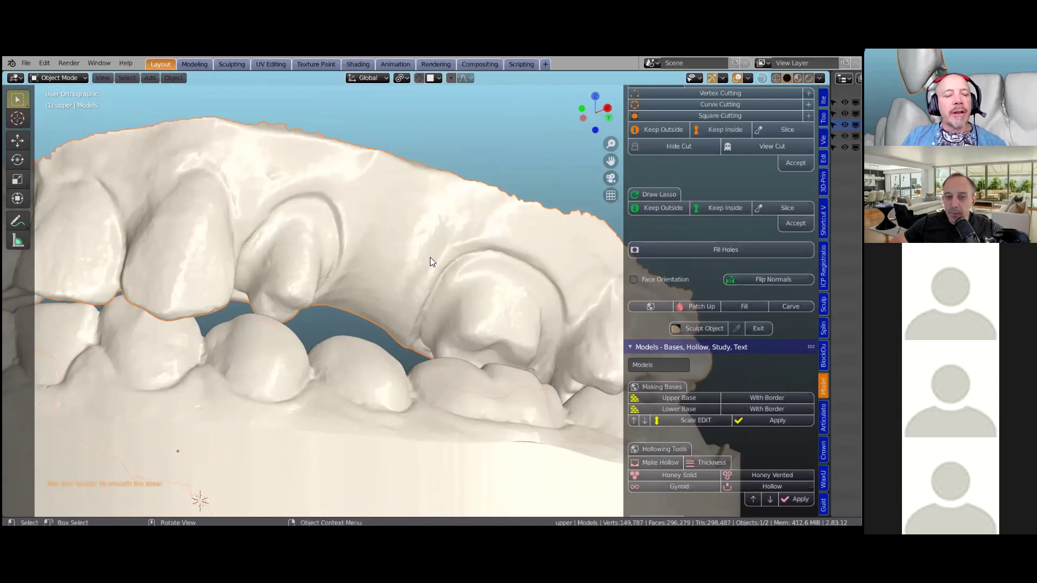
Examine the mesh of the filled patch on the upper gum in Edit Mode, up close and from a distance.
scroll(429, 257, up, 2)
scroll(430, 257, down, 1)
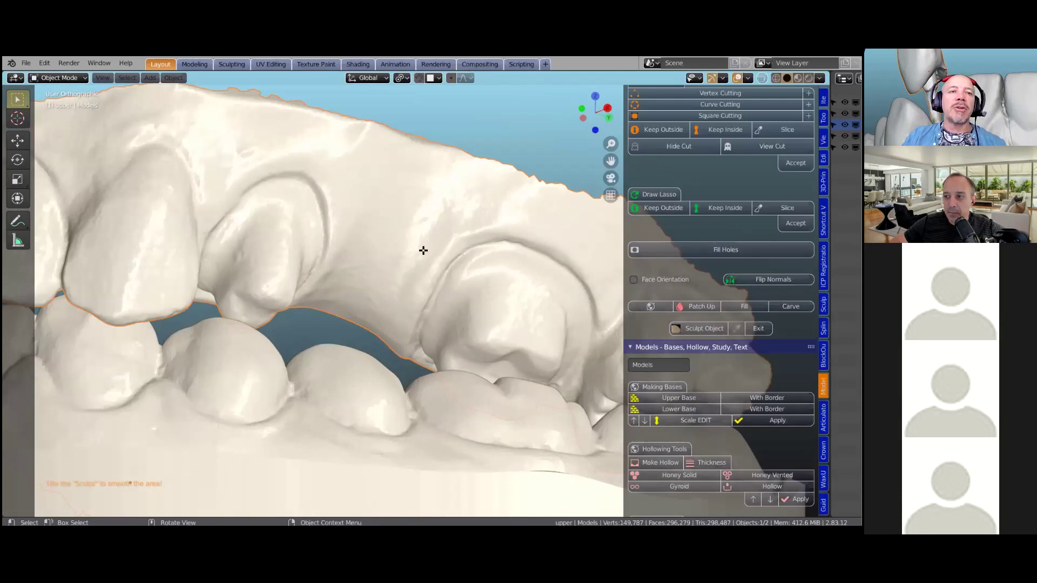
key(Tab)
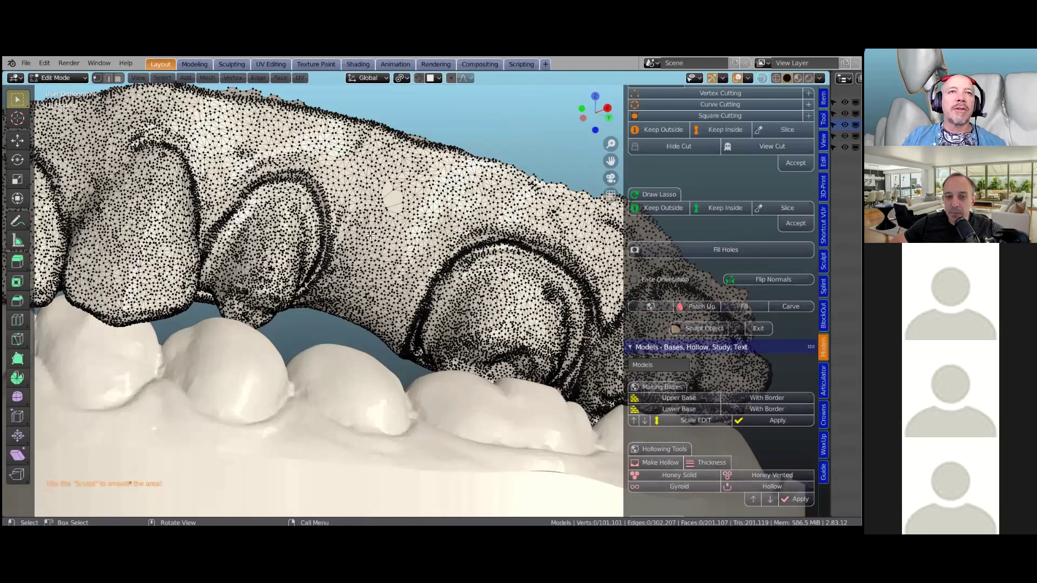
scroll(392, 272, up, 2)
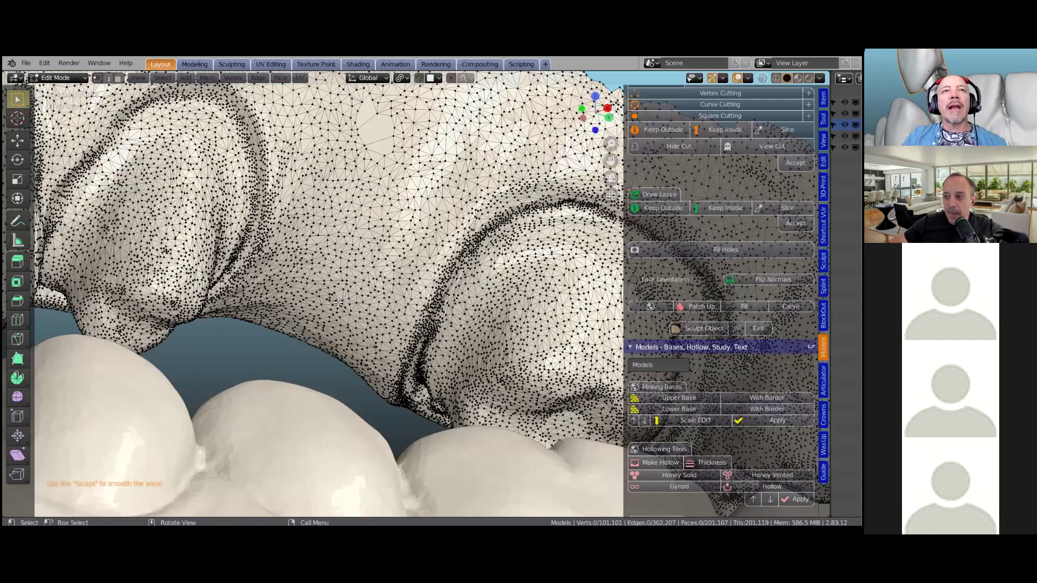
shift+middle_drag(190, 101, 195, 249)
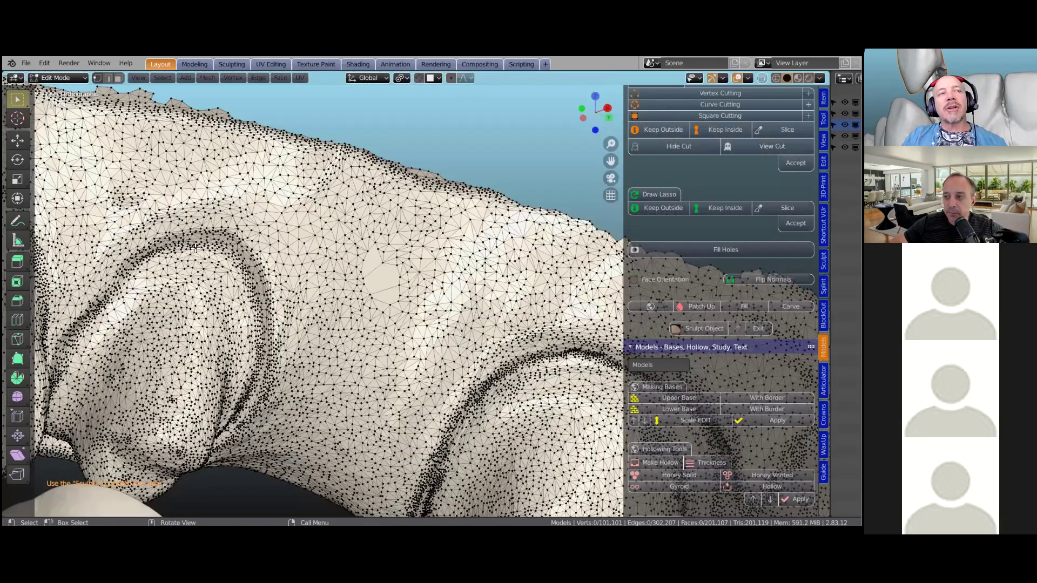
scroll(430, 211, down, 6)
middle_drag(429, 211, 410, 253)
scroll(394, 269, down, 3)
key(Tab)
key(Tab)
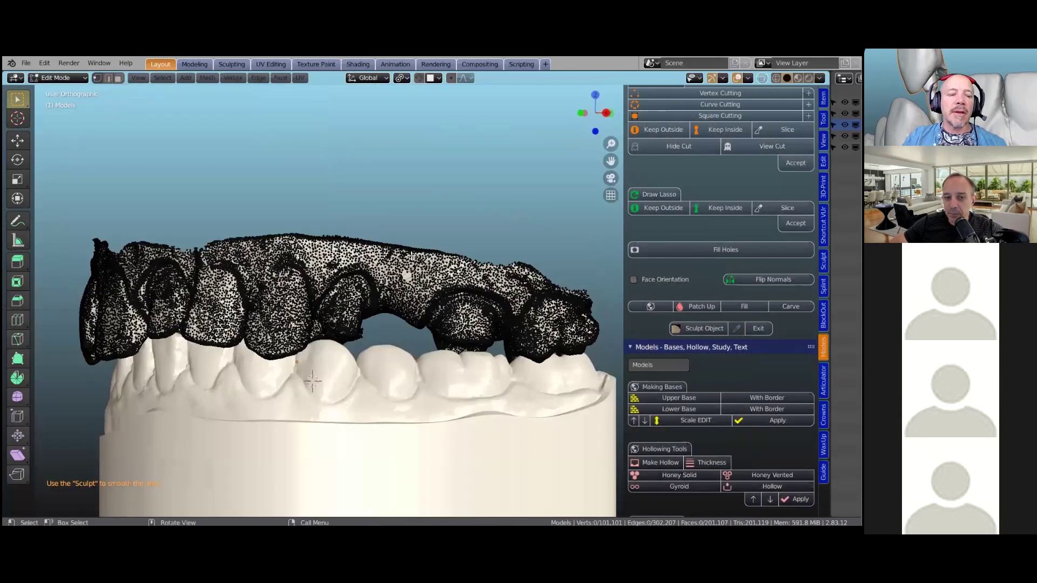
scroll(412, 261, up, 5)
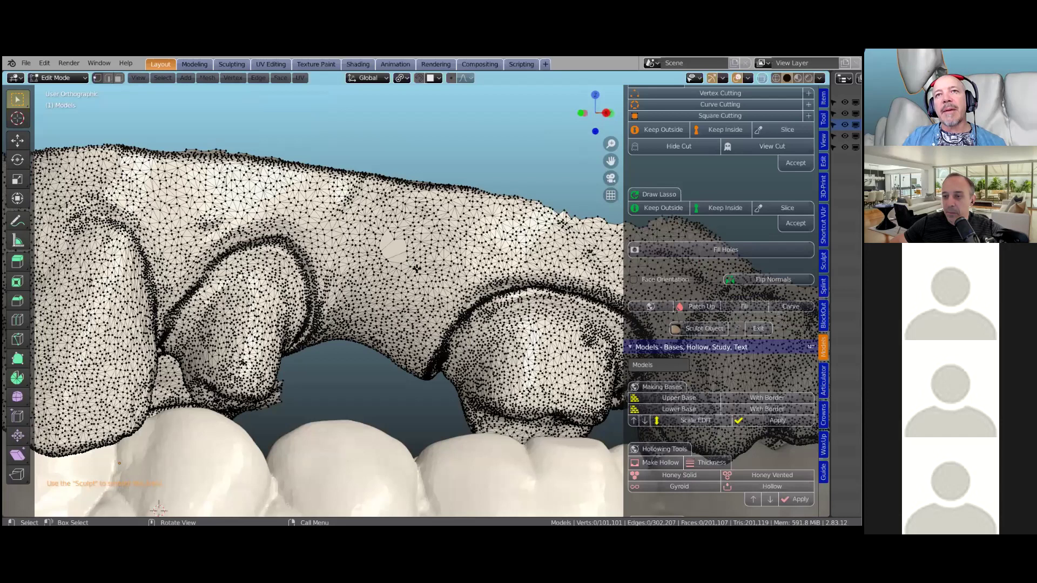
scroll(201, 474, down, 2)
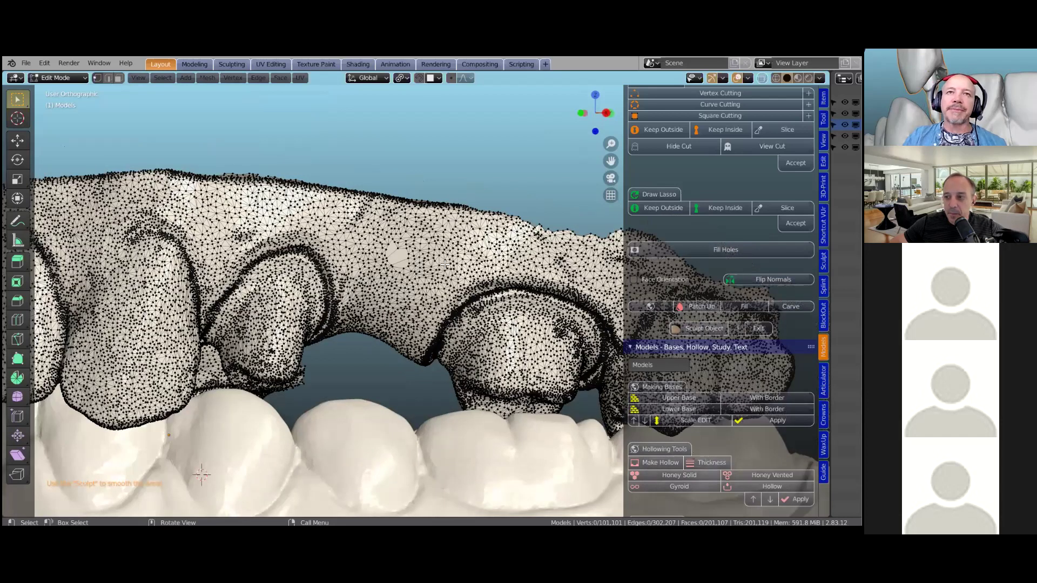
Undo the hole fill and the face deletion on the upper gum, and clear the selection.
key(Tab)
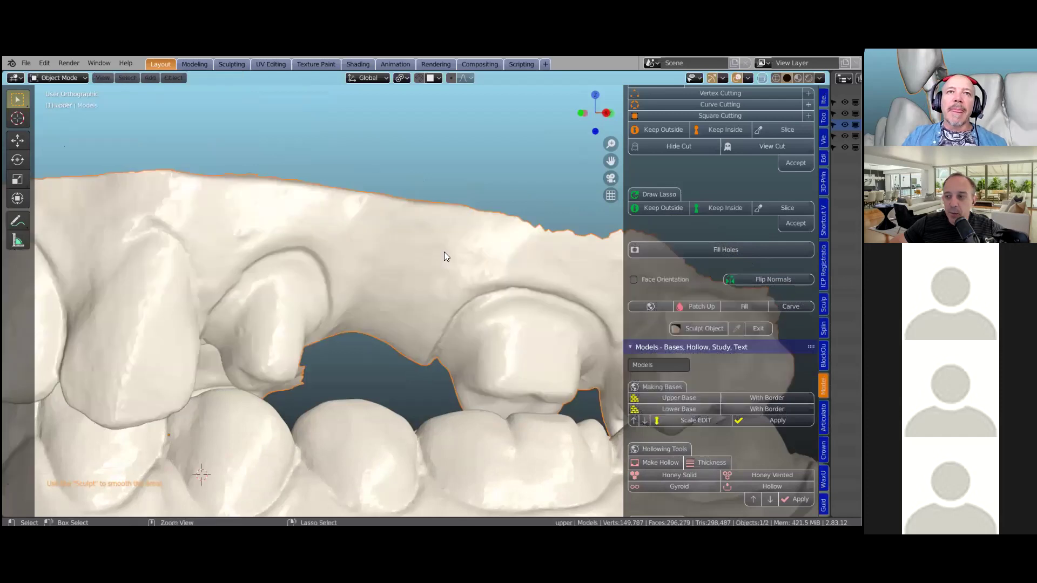
key(Tab)
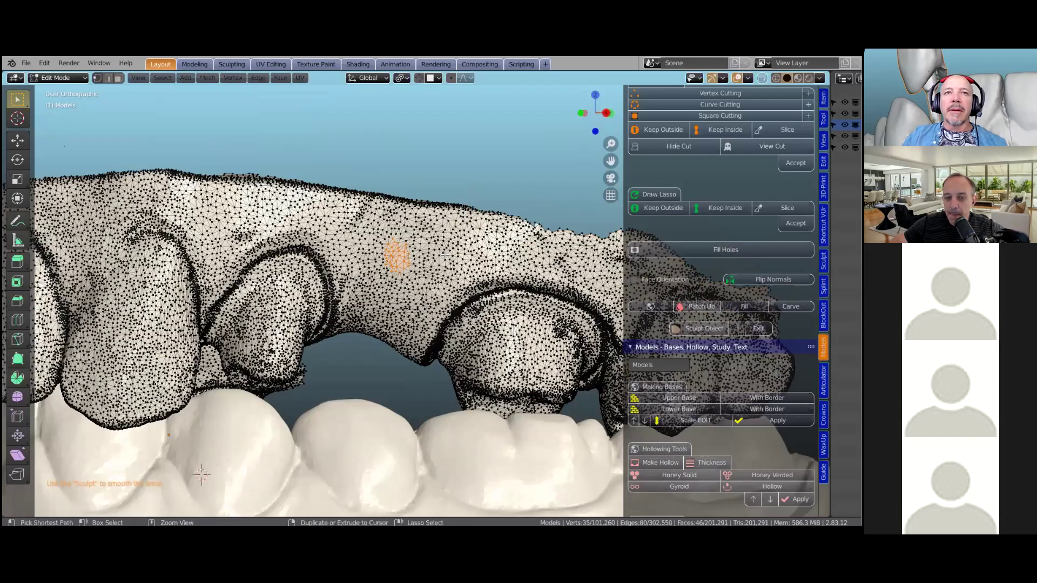
key(alt+a)
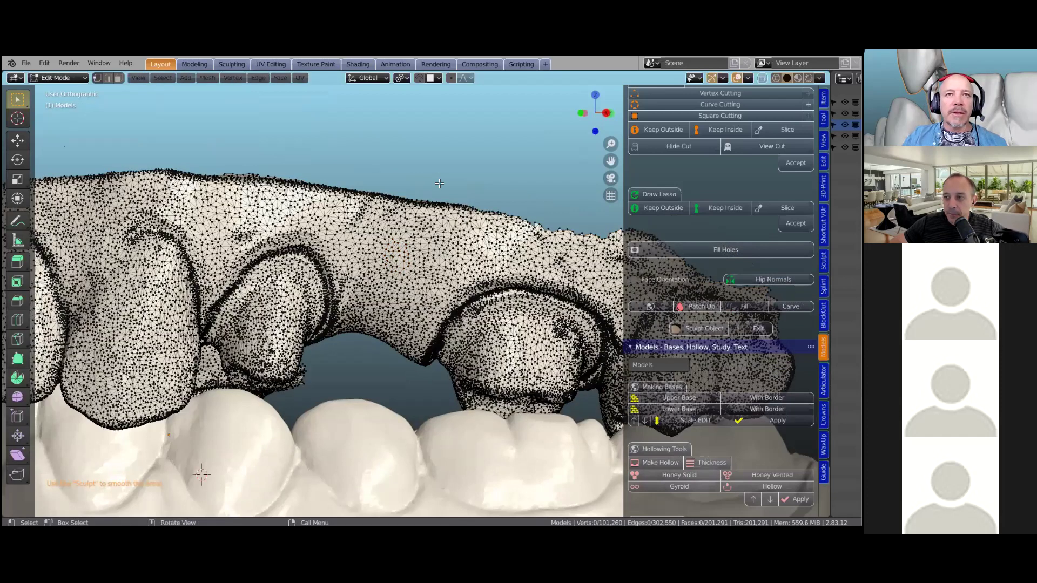
Circle-select a strip running from the upper gum's outer edge down above the missing-tooth gap and delete its faces to cut an open notch.
key(c)
mouse_move(436, 199)
mouse_down()
mouse_move(425, 227)
mouse_move(380, 258)
mouse_up()
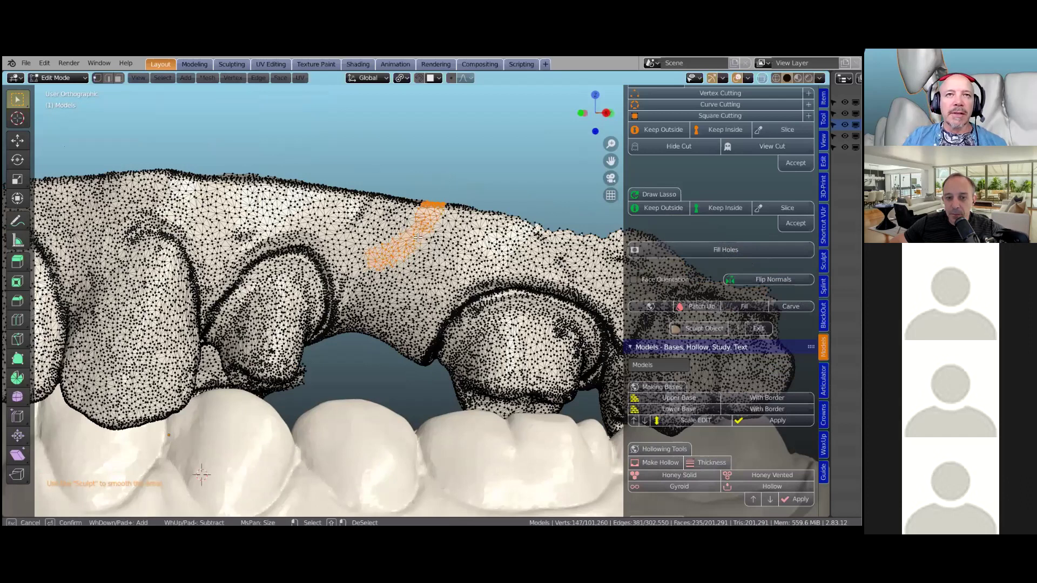
drag(443, 201, 443, 199)
key(Escape)
key(x)
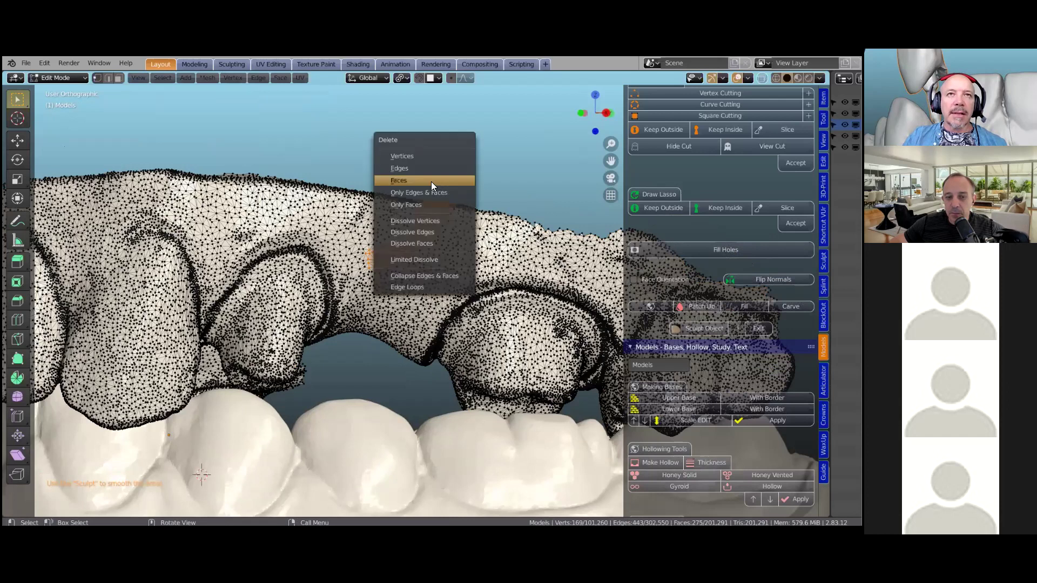
click(432, 183)
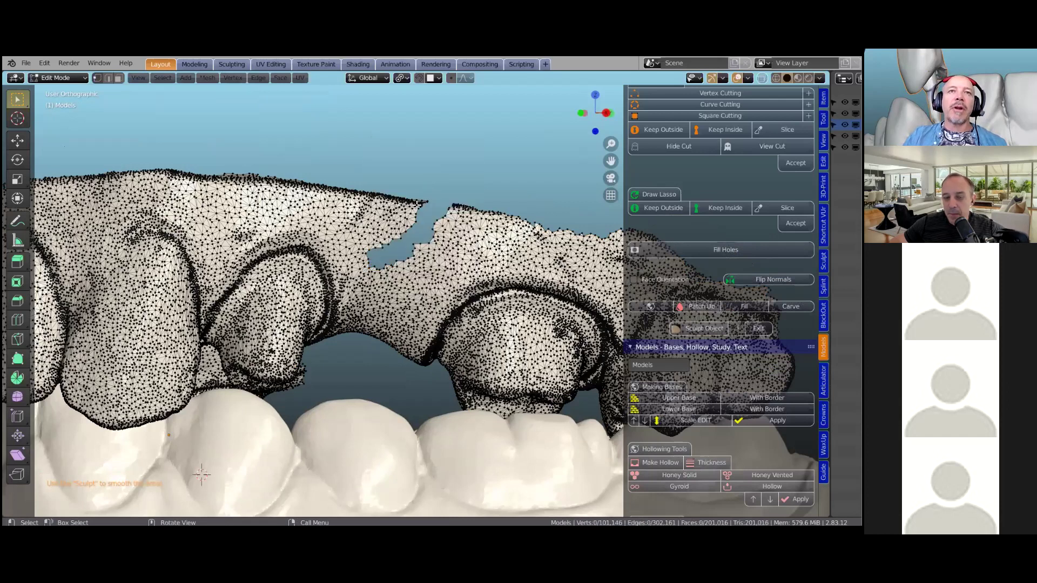
mouse_move(403, 183)
middle_down()
mouse_move(401, 174)
mouse_move(419, 188)
middle_up()
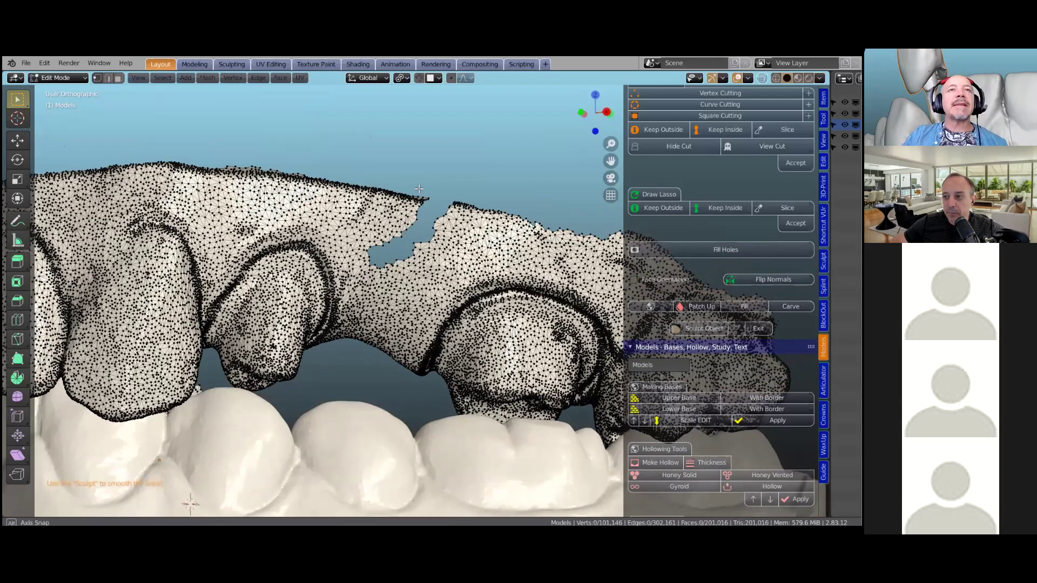
middle_drag(402, 328, 405, 323)
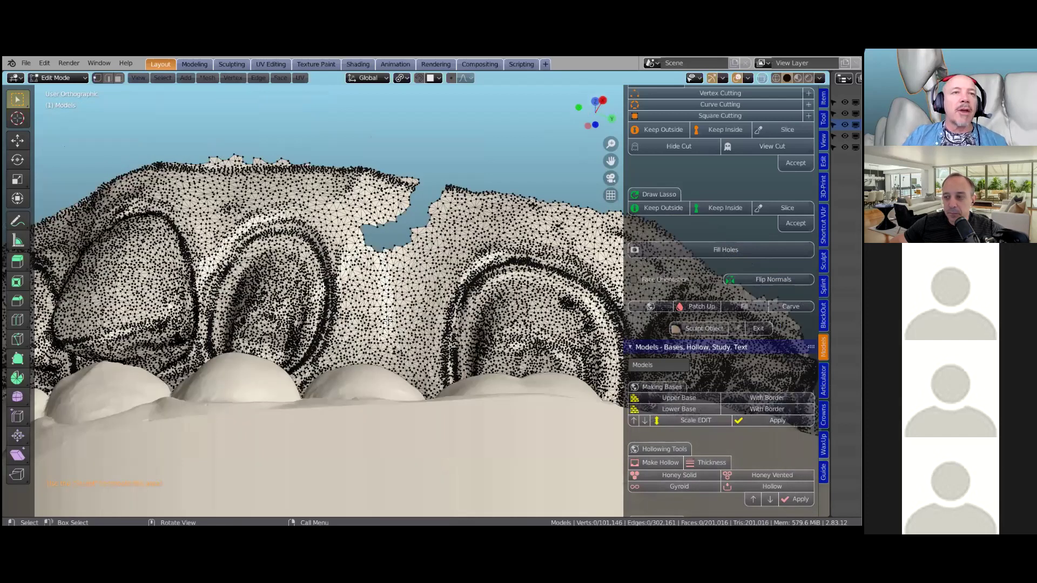
scroll(424, 255, up, 3)
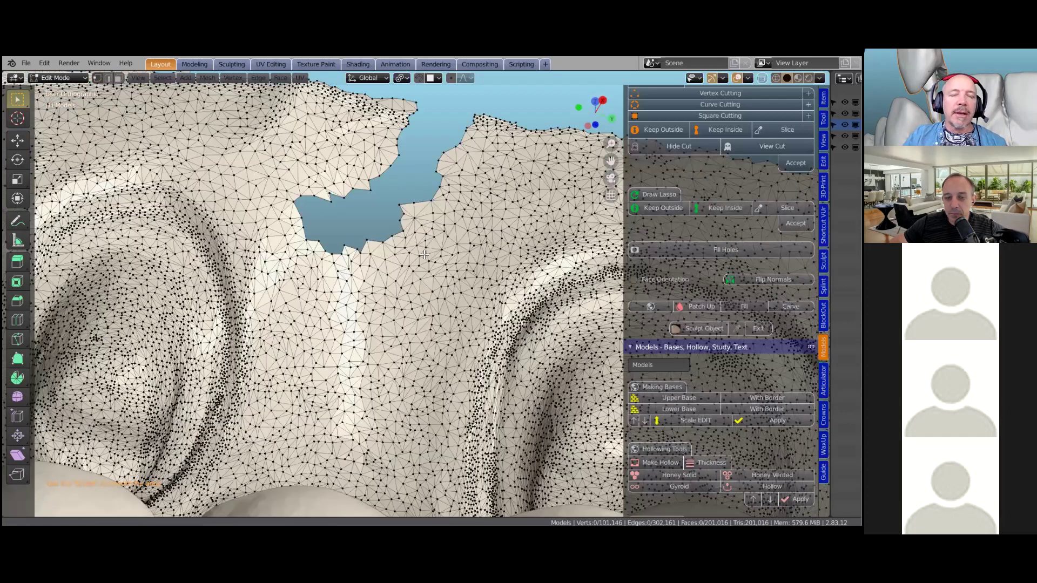
middle_drag(416, 283, 419, 273)
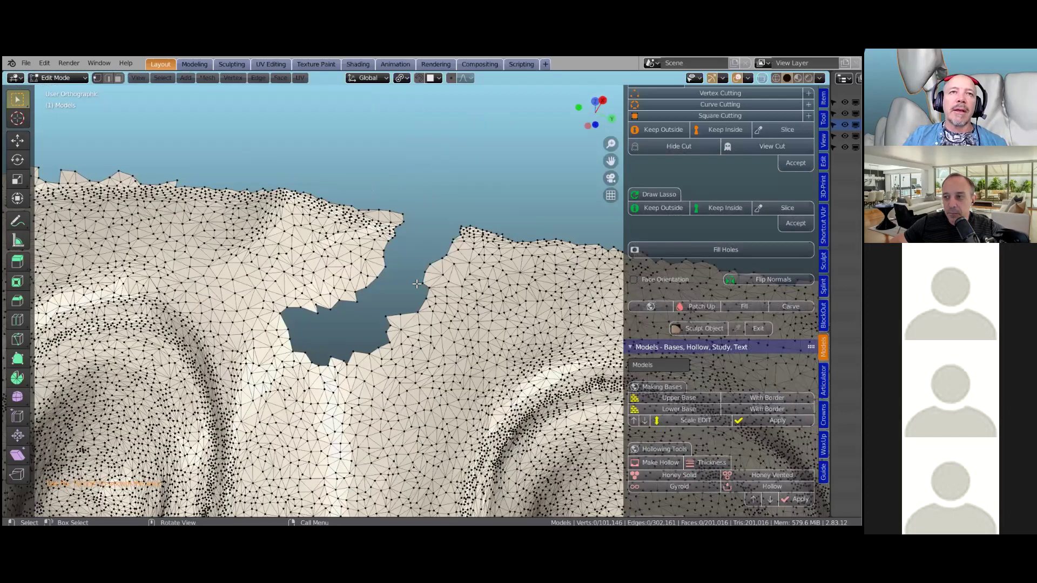
middle_drag(421, 233, 387, 203)
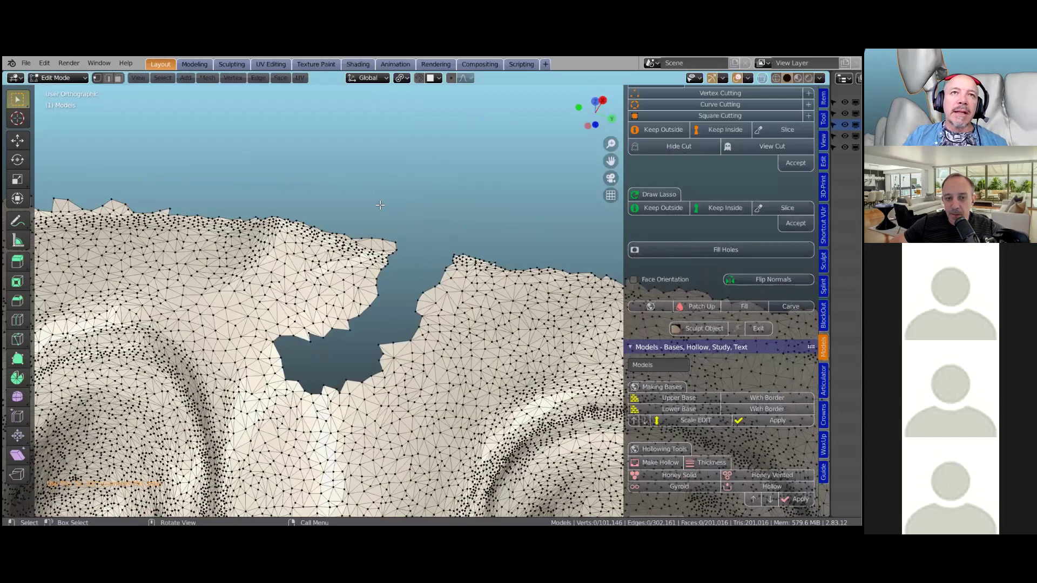
Bridge the open top of the notch in the upper gum with an edge between its two outer corner vertices.
scroll(377, 204, up, 2)
click(474, 218)
shift+click(486, 225)
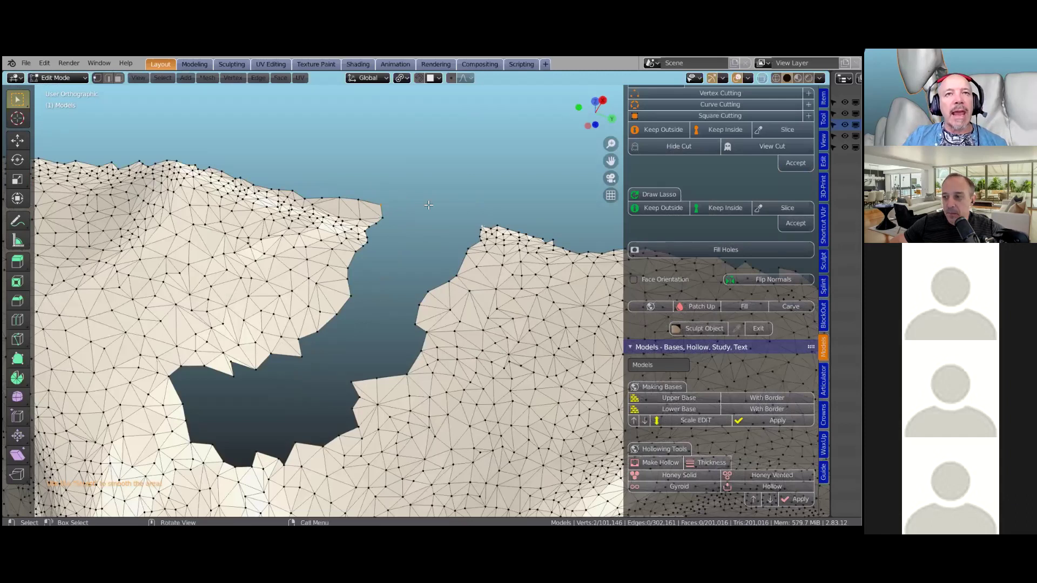
key(f)
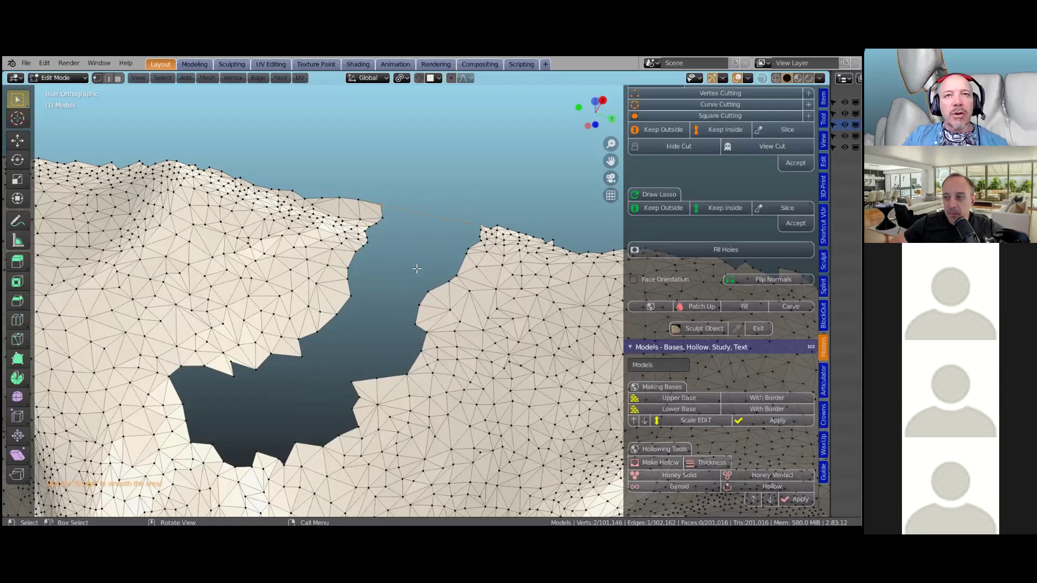
scroll(418, 275, down, 1)
key(Tab)
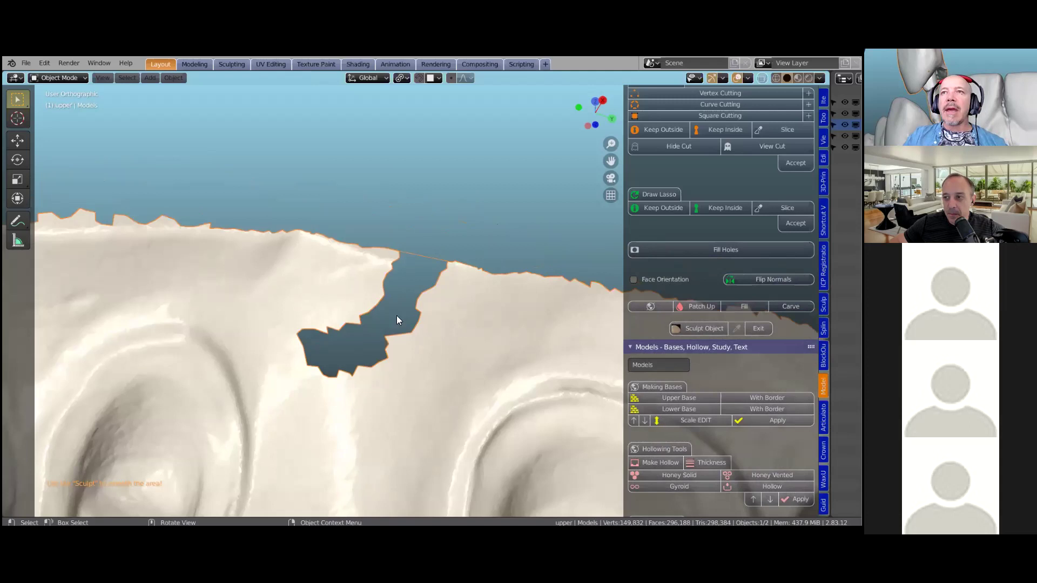
Fill the closed-off notch in the upper gum and check the filled area's mesh in Edit Mode.
click(670, 253)
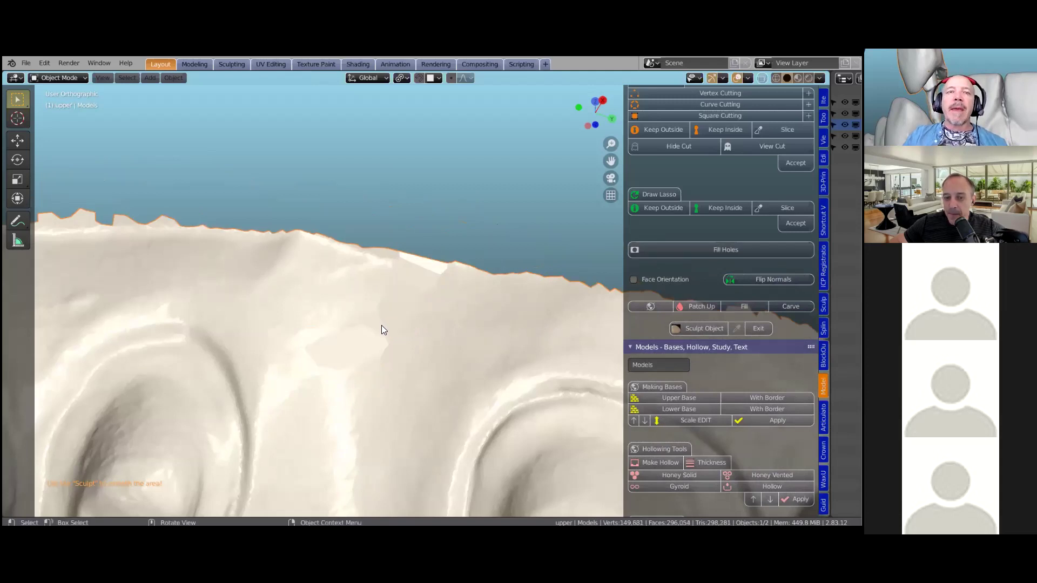
scroll(386, 331, down, 1)
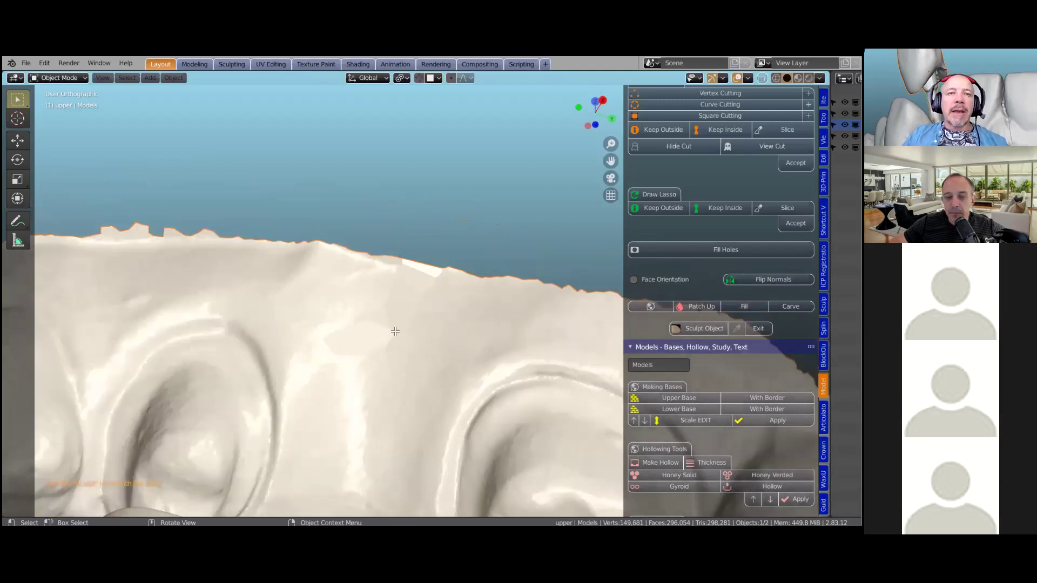
key(Tab)
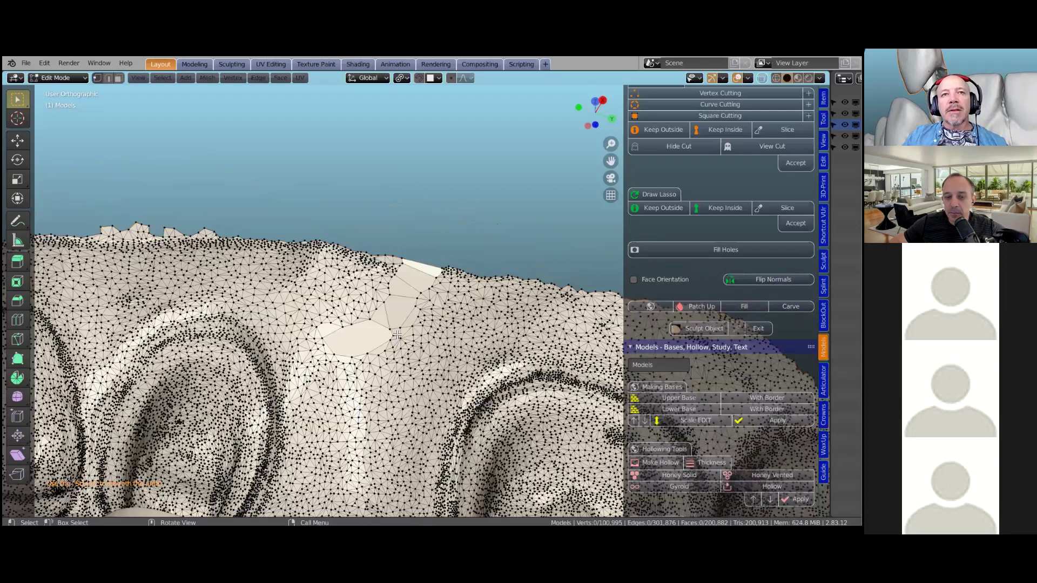
key(Tab)
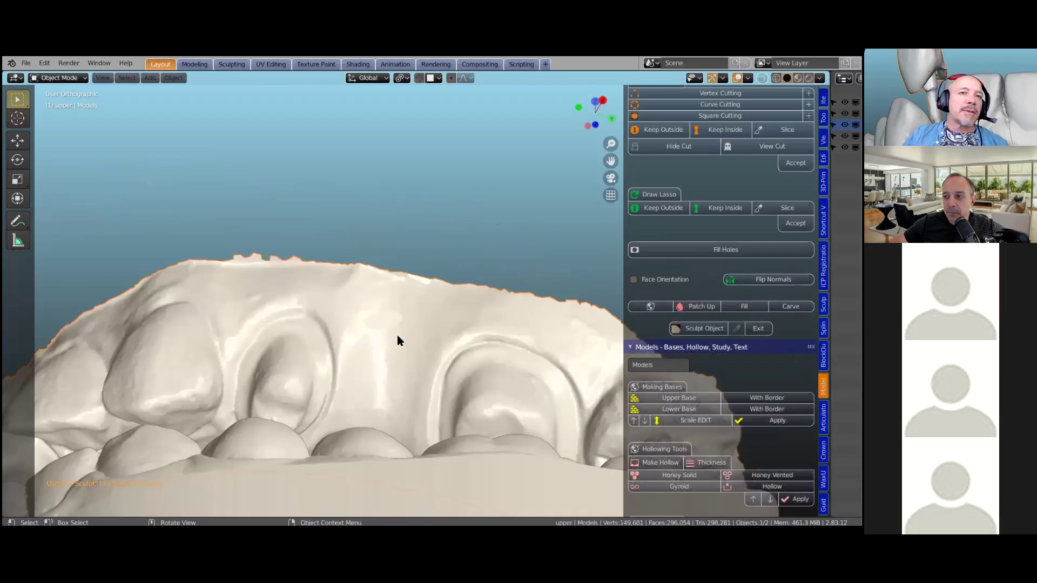
Sculpt over the filled gum patch with the Simplify brush to refine its mesh, check the result, and exit sculpting.
click(697, 329)
scroll(378, 346, up, 4)
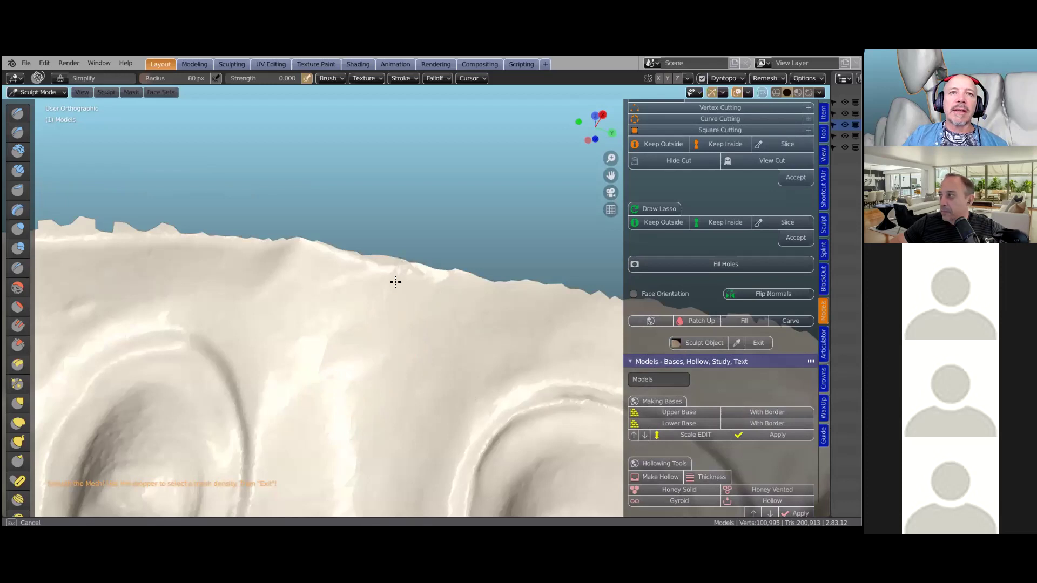
click(352, 374)
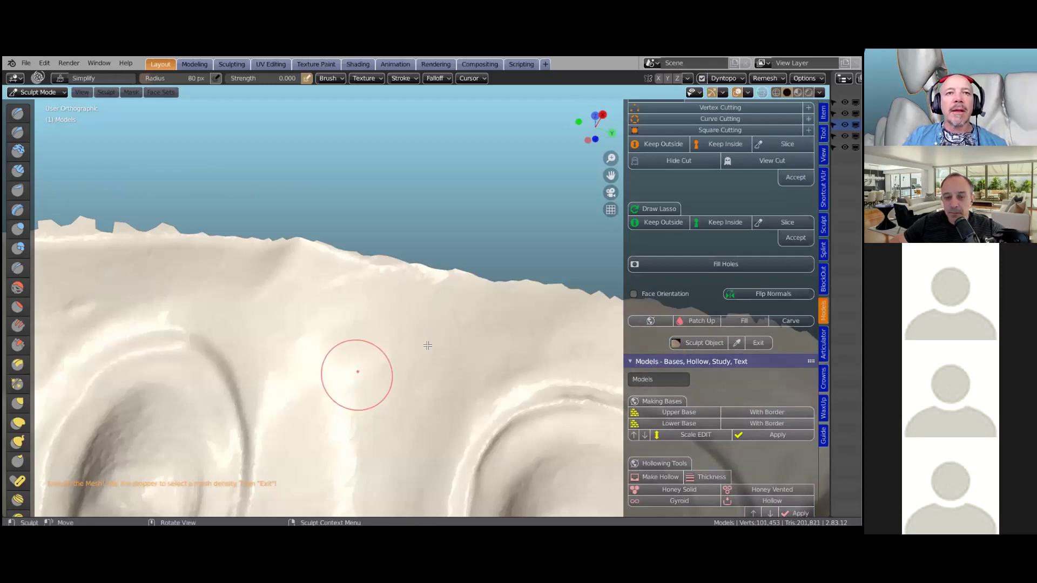
key(Tab)
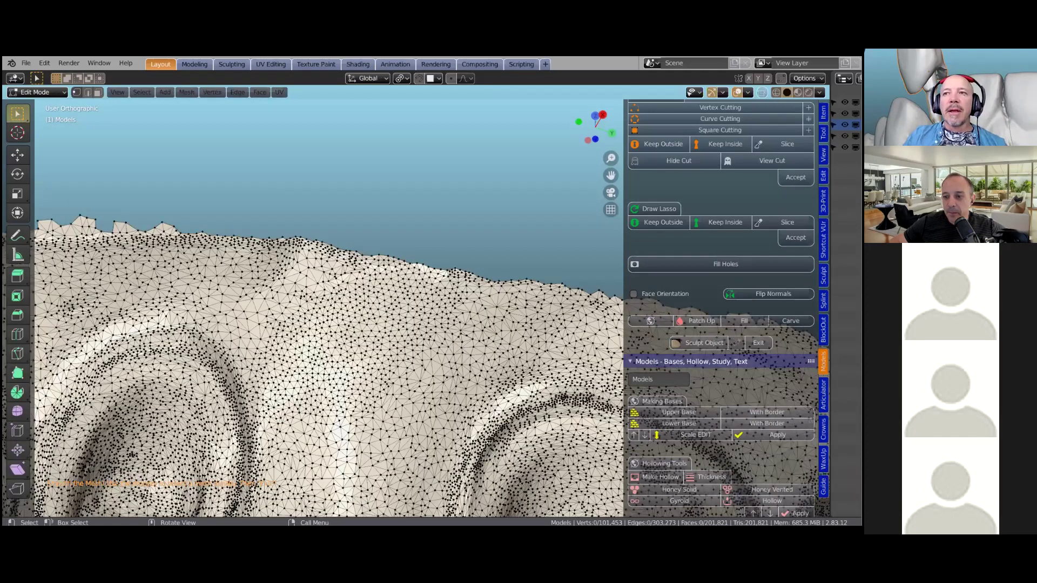
click(759, 342)
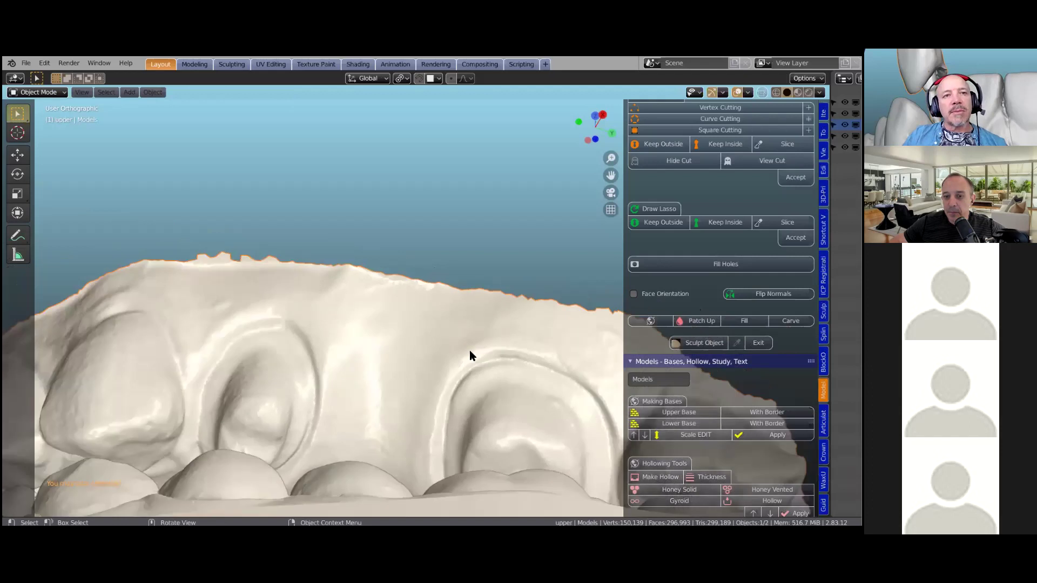
scroll(458, 377, down, 5)
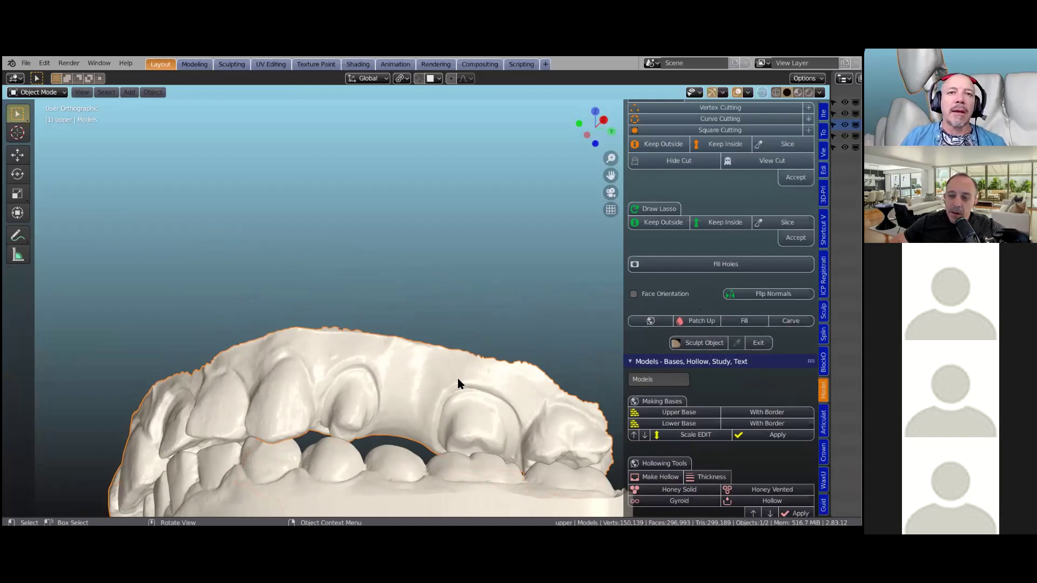
scroll(377, 381, down, 5)
middle_drag(377, 380, 405, 362)
scroll(409, 406, down, 1)
scroll(406, 360, up, 4)
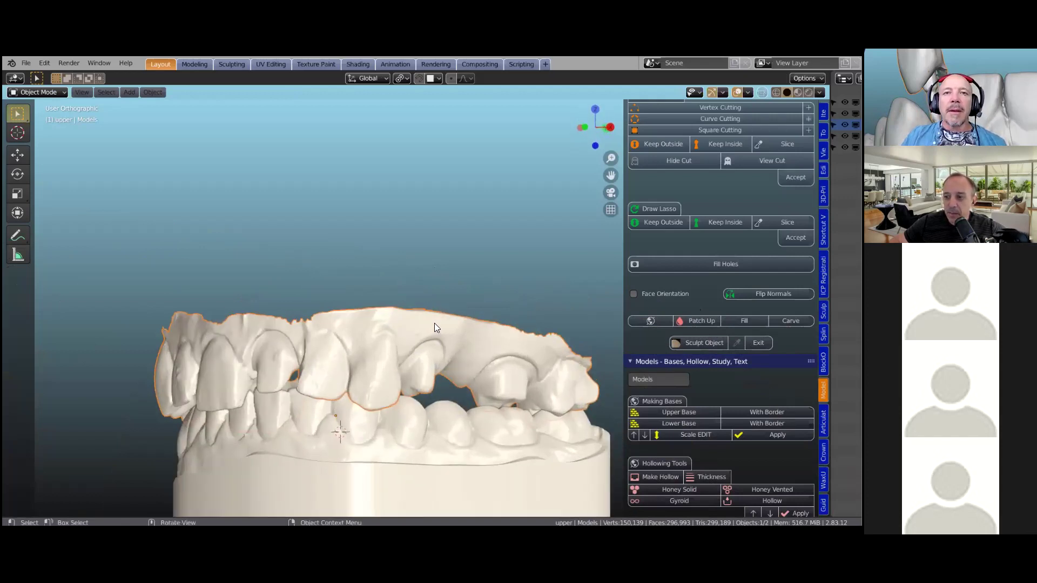
middle_drag(430, 317, 420, 292)
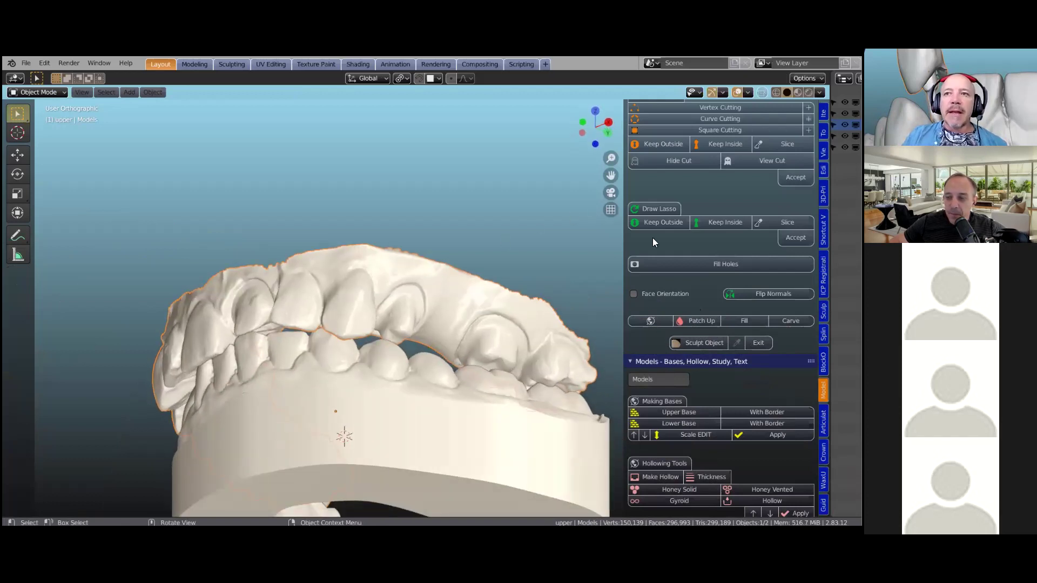
Using Fast Edit, circle-select a strip along the upper gum's outer edge above the missing-tooth gap and delete it.
scroll(694, 352, up, 8)
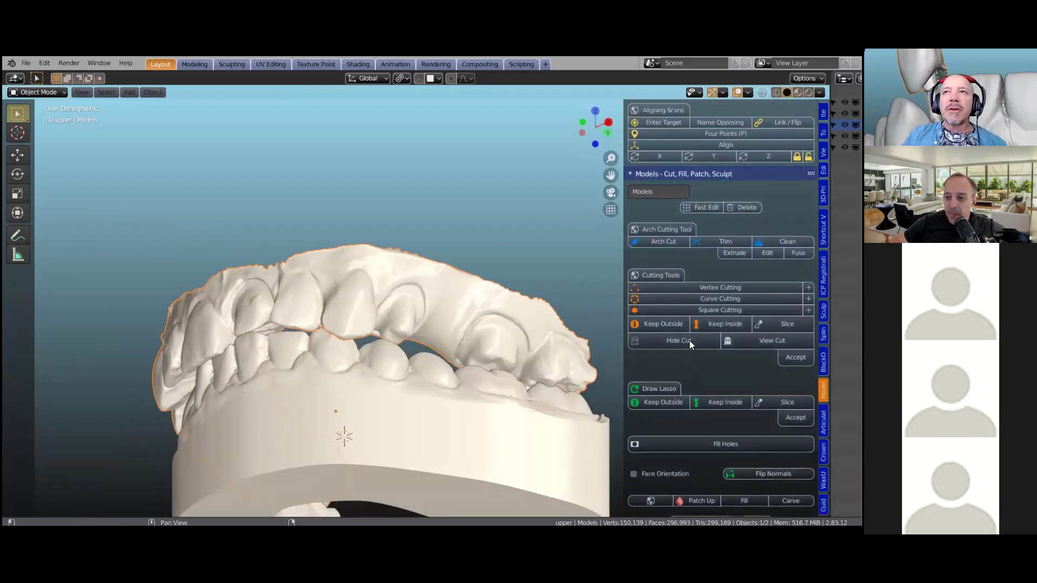
scroll(692, 324, up, 1)
click(703, 226)
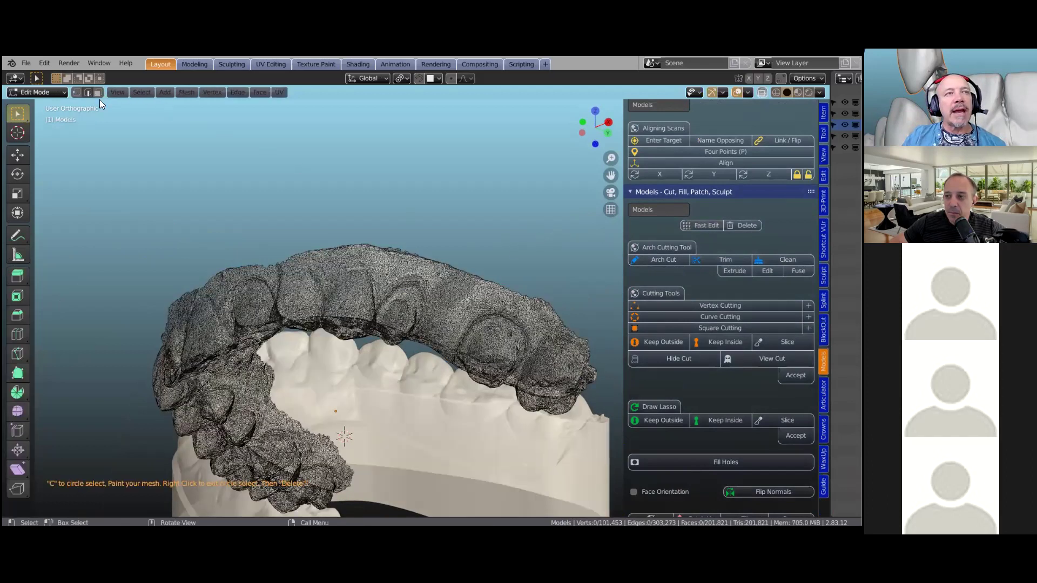
scroll(417, 308, up, 2)
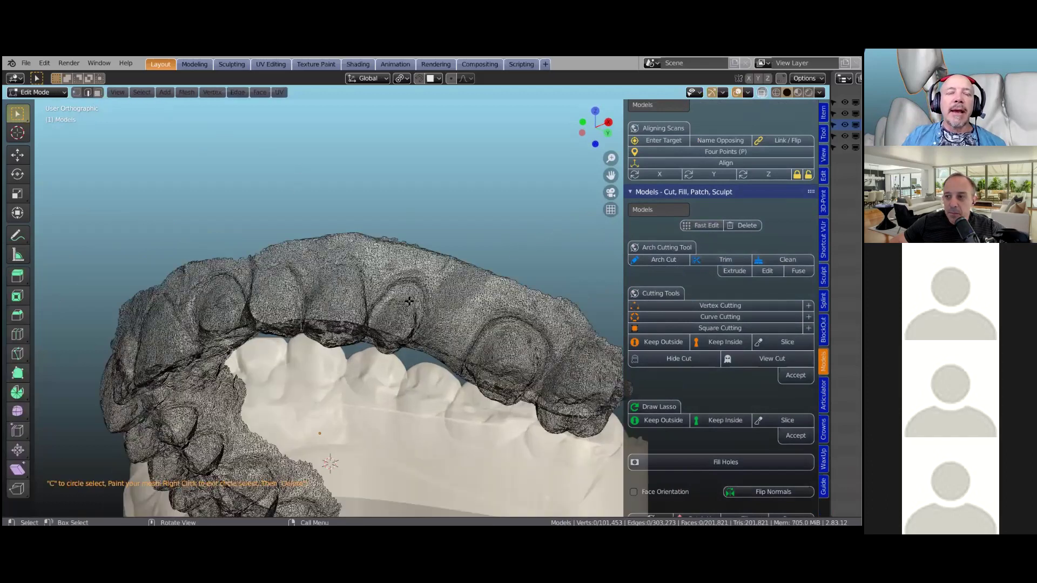
middle_drag(404, 323, 429, 280)
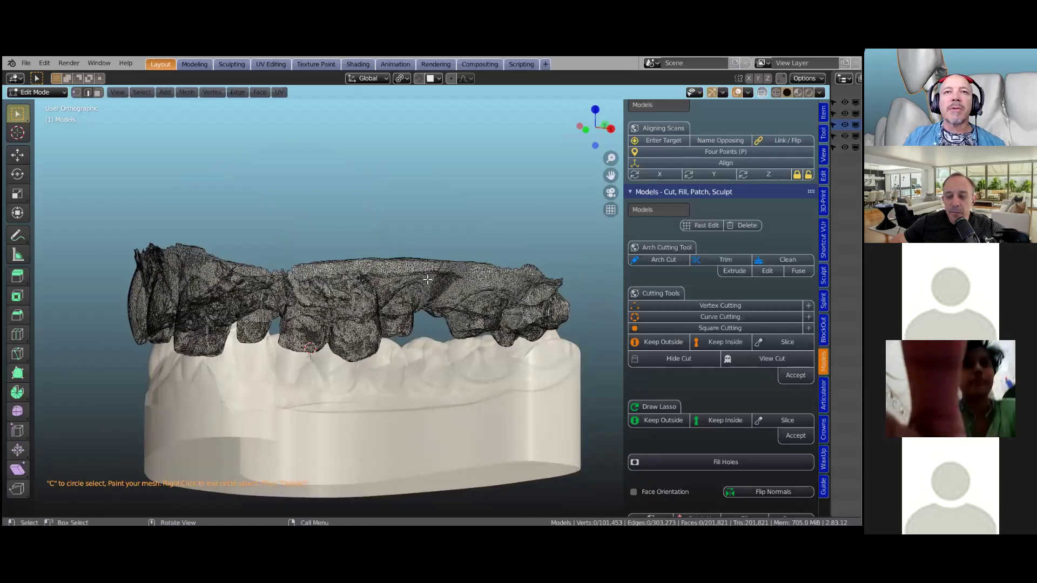
scroll(408, 257, up, 2)
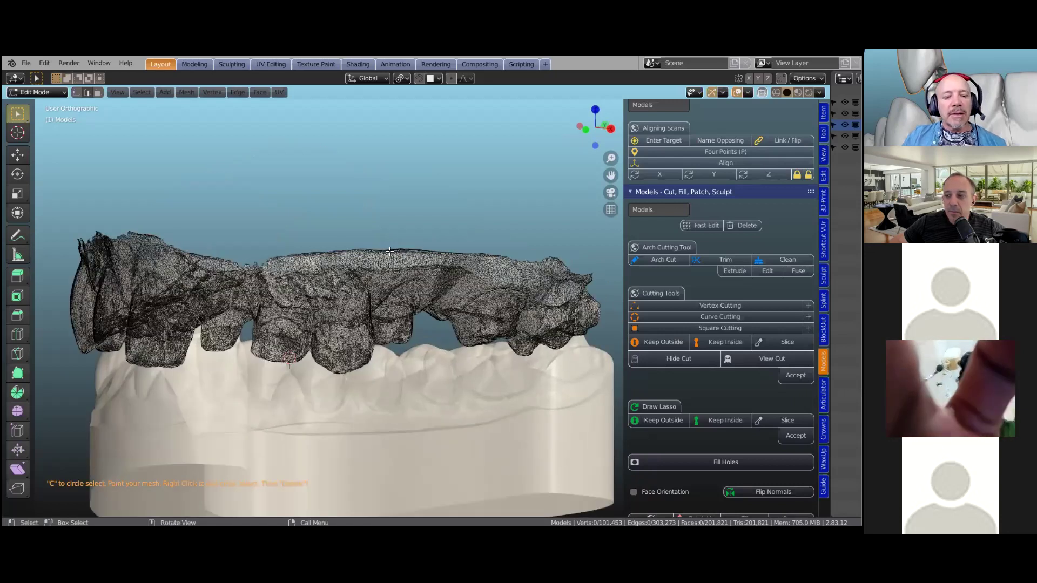
scroll(390, 251, up, 2)
mouse_move(327, 277)
middle_down()
mouse_move(367, 256)
mouse_move(419, 273)
mouse_move(421, 298)
middle_up()
key(c)
drag(373, 266, 477, 273)
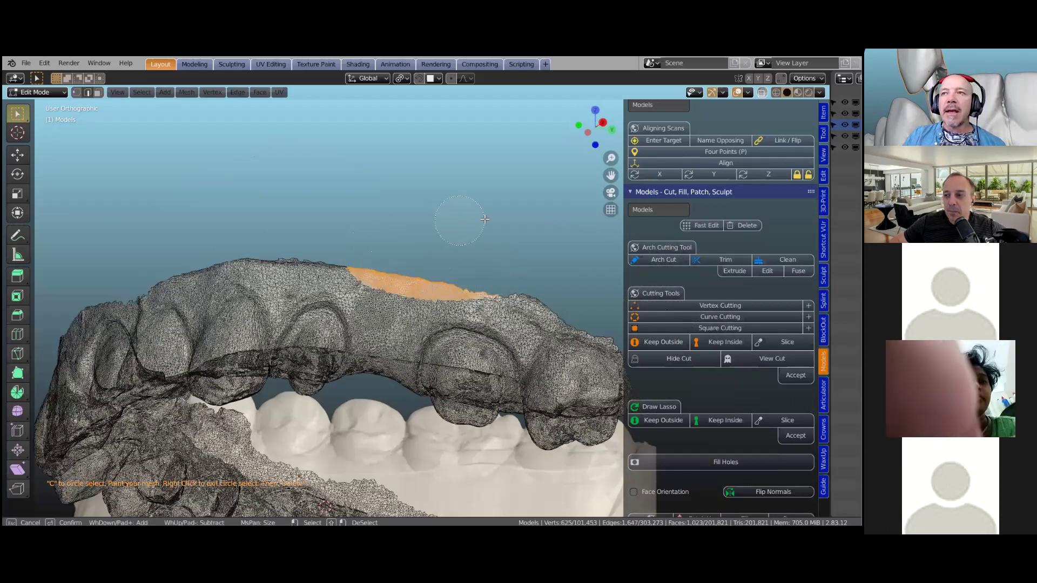
right_click(463, 220)
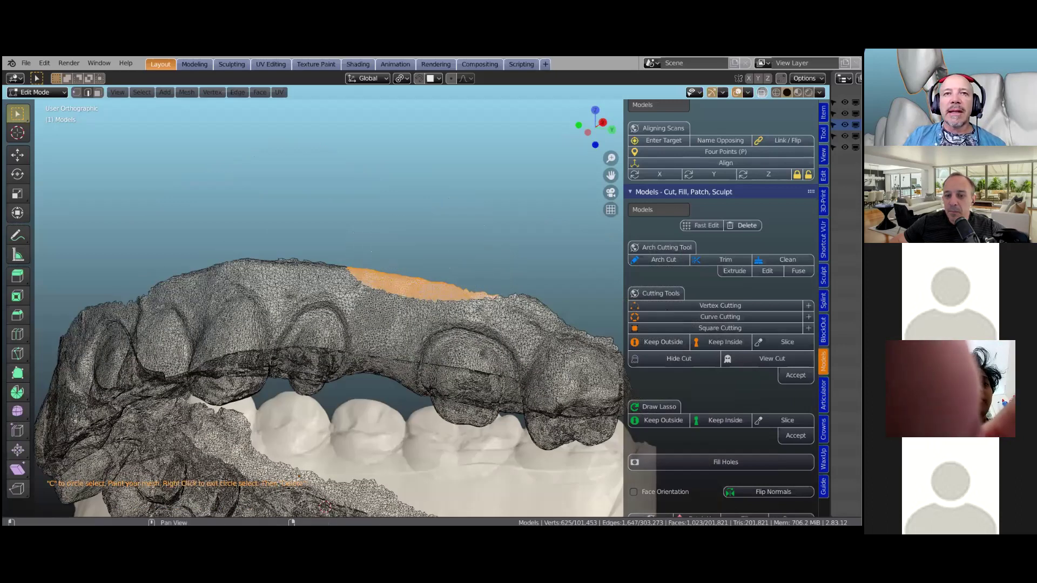
click(743, 226)
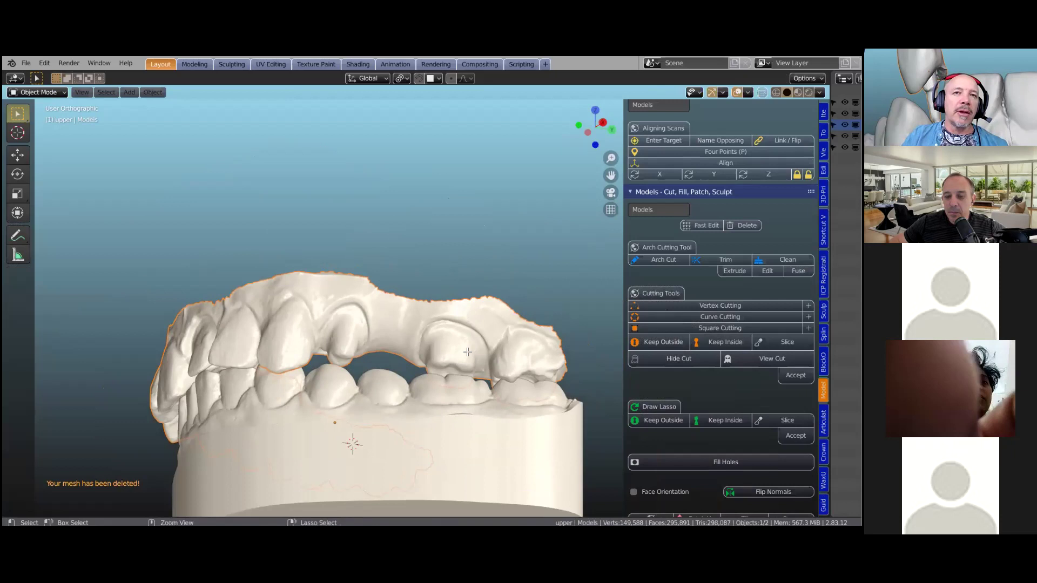
Undo the deletion of the gum-edge strip and the selections made on the upper scan.
key(Tab)
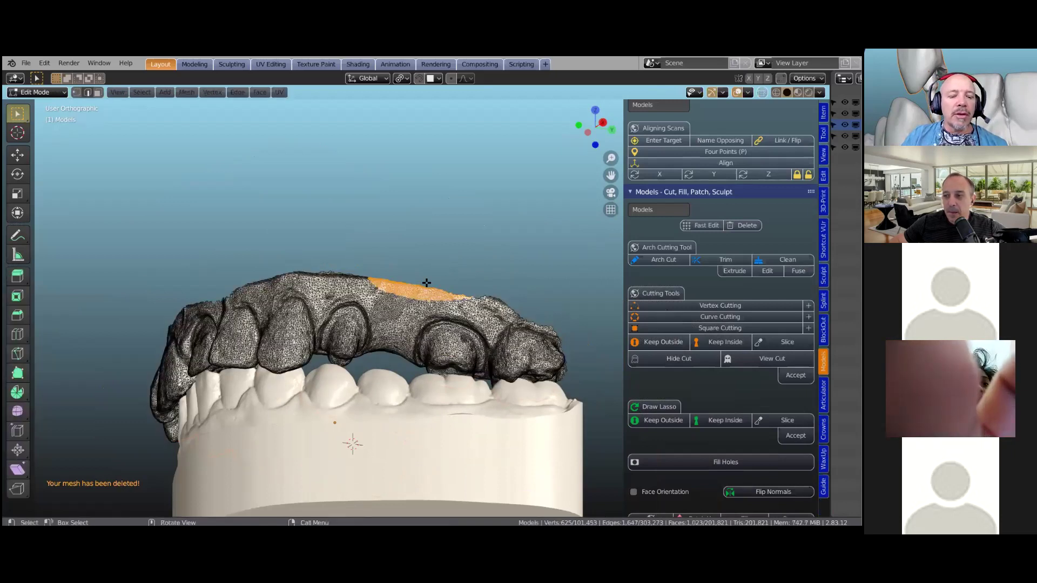
scroll(427, 282, up, 2)
scroll(343, 251, up, 1)
drag(344, 251, 423, 310)
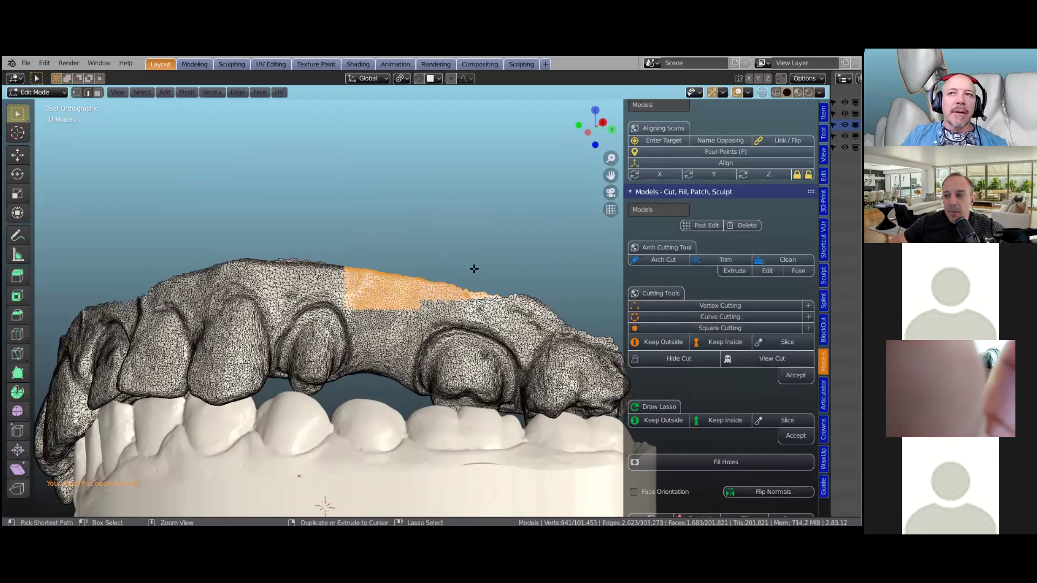
key(ctrl+z)
key(ctrl+z)
key(ctrl+z)
scroll(458, 278, down, 1)
scroll(458, 277, down, 2)
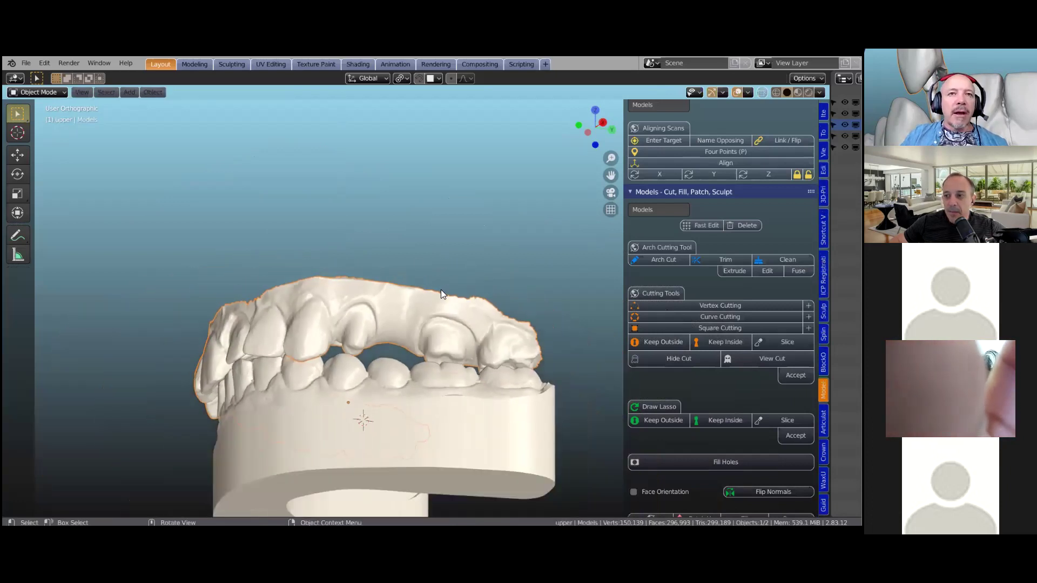
Hide the lower model with its base and select the upper scan.
key(Tab)
key(Tab)
middle_drag(402, 302, 374, 305)
scroll(378, 396, up, 1)
click(376, 337)
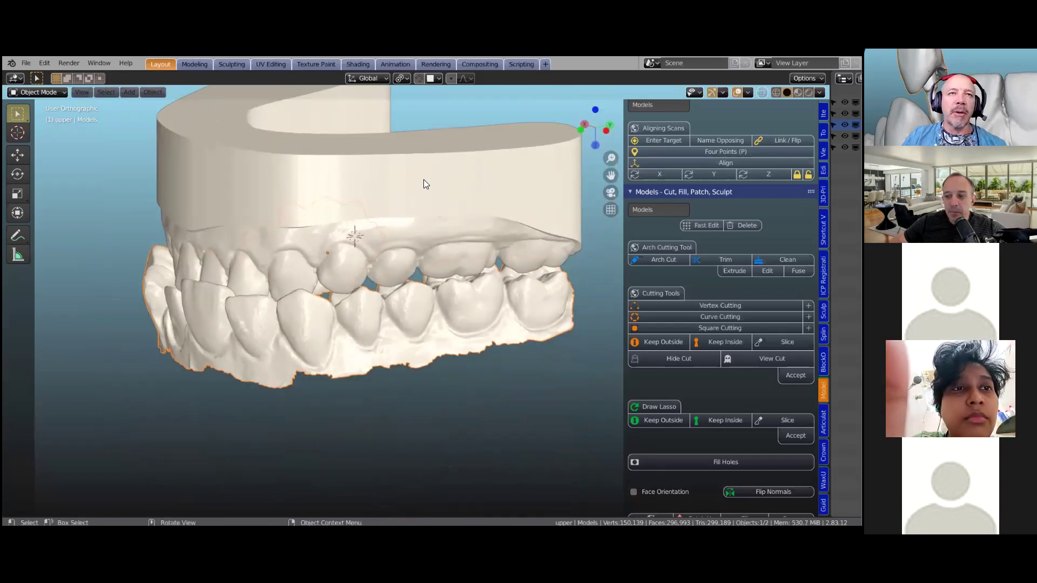
key(Delete)
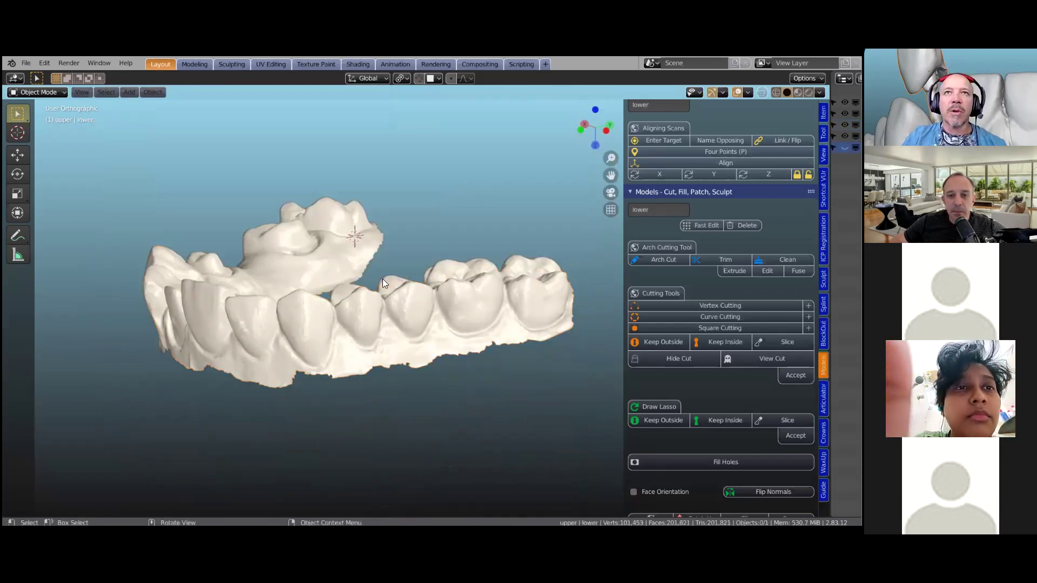
click(356, 366)
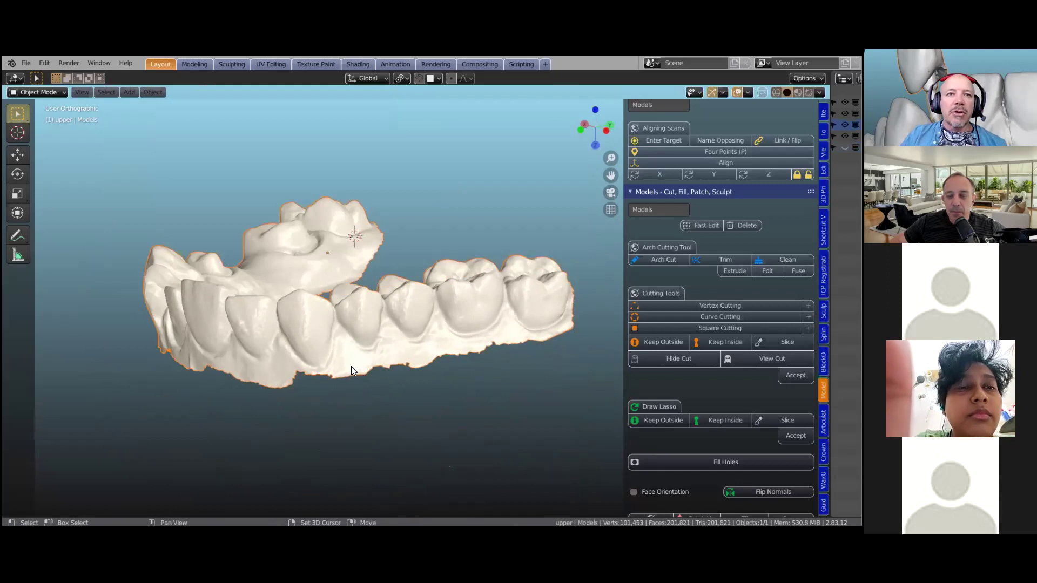
Start an Arch Cut on the upper scan and move the loop's end point onto the outer gum by the first premolar.
scroll(355, 393, up, 5)
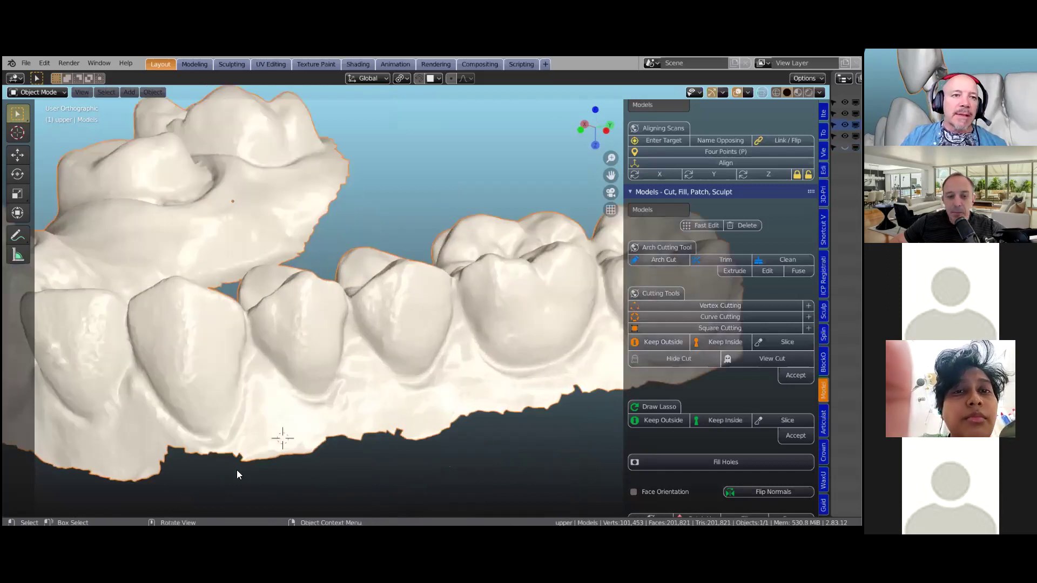
scroll(383, 384, down, 1)
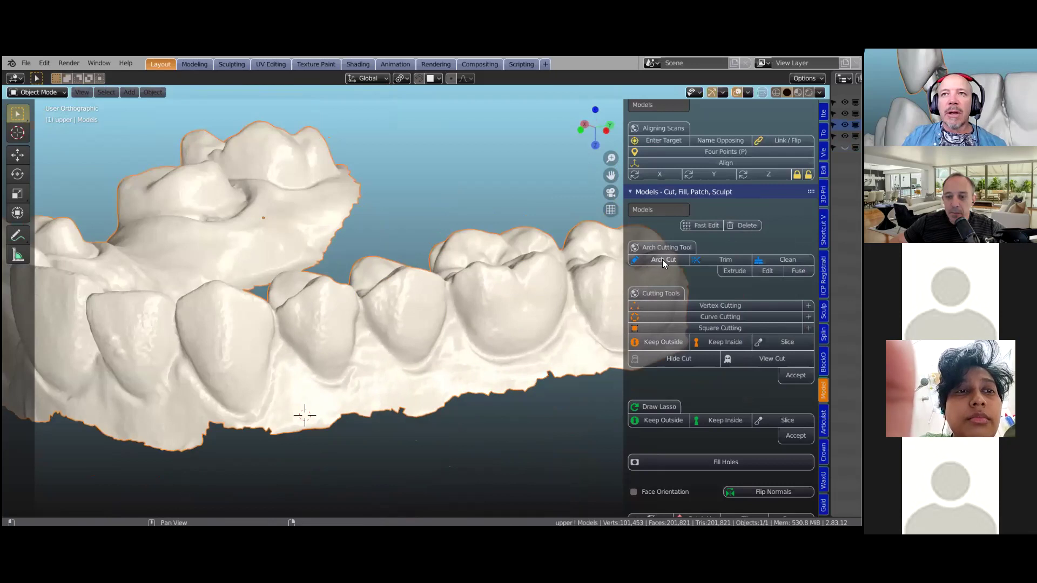
click(660, 263)
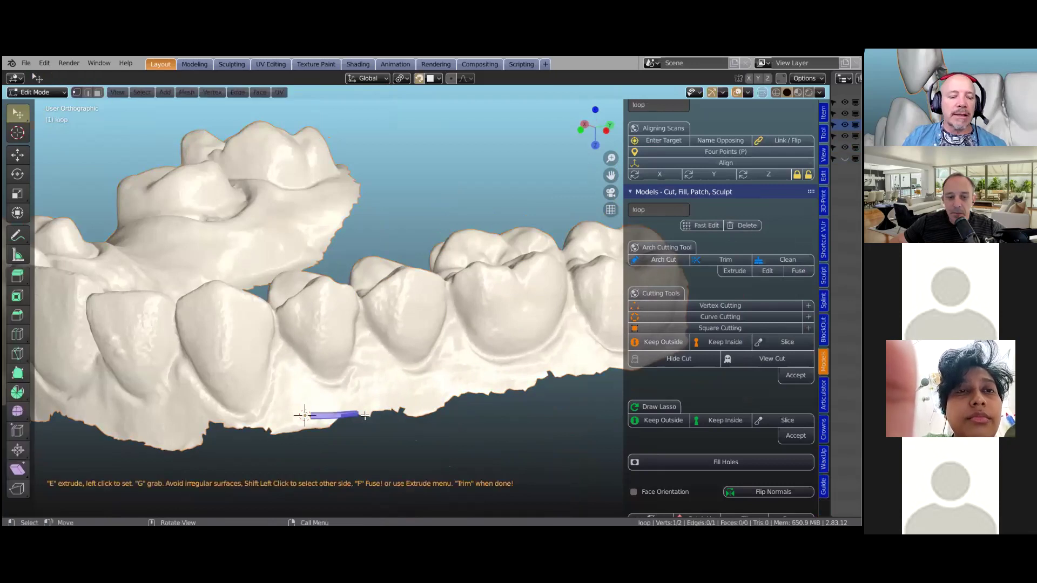
key(g)
click(351, 405)
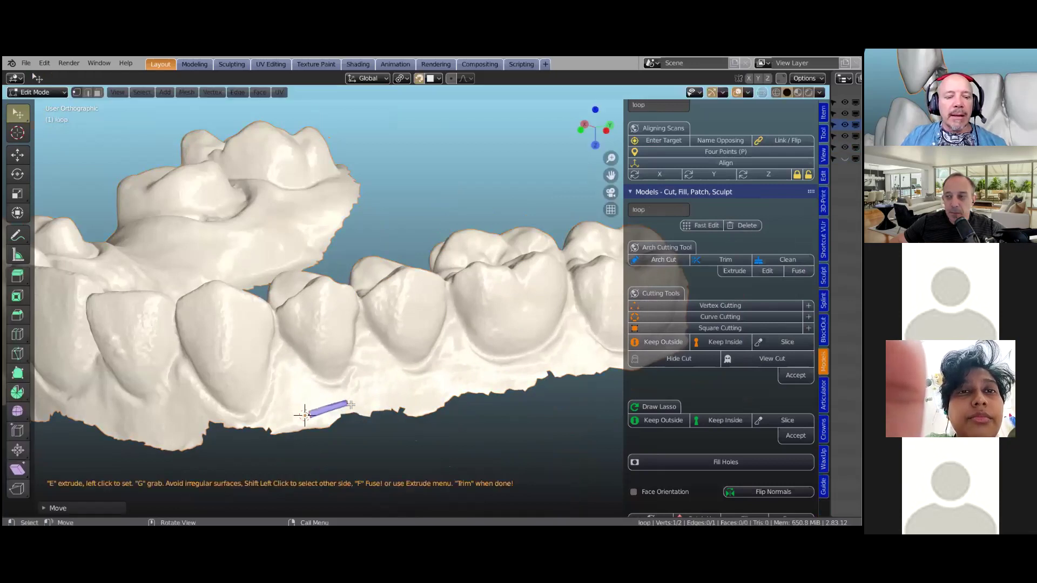
Extrude the arch cut loop point by point along the outer gum from the premolars past the first molar.
key(e)
click(400, 397)
key(e)
click(452, 387)
key(e)
click(488, 378)
key(e)
click(521, 372)
key(e)
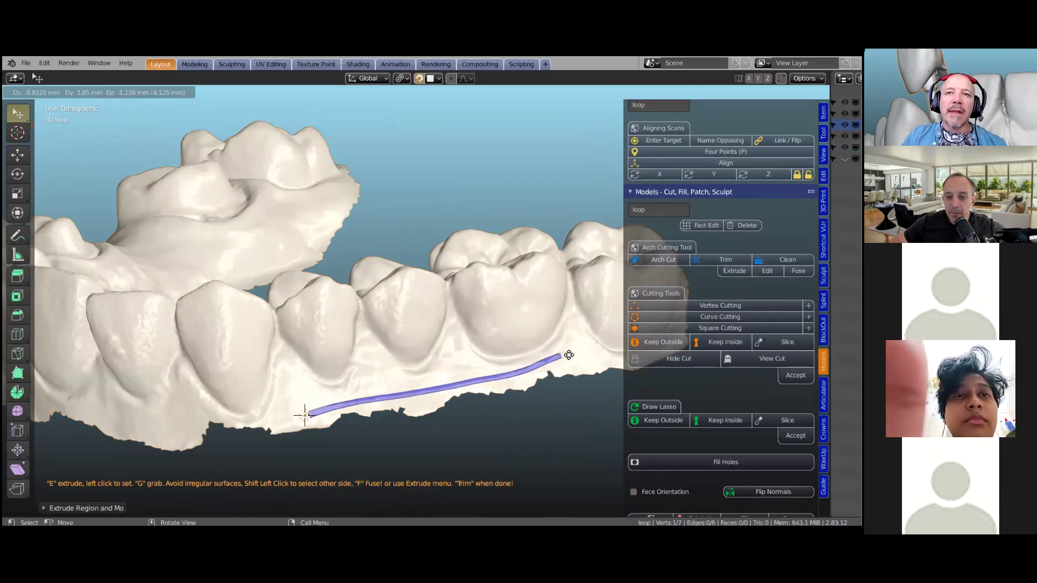
click(568, 355)
Extrude the arch cut loop along the outer gum below the last molar and up to the rear edge of the scan.
middle_drag(394, 313, 438, 321)
key(e)
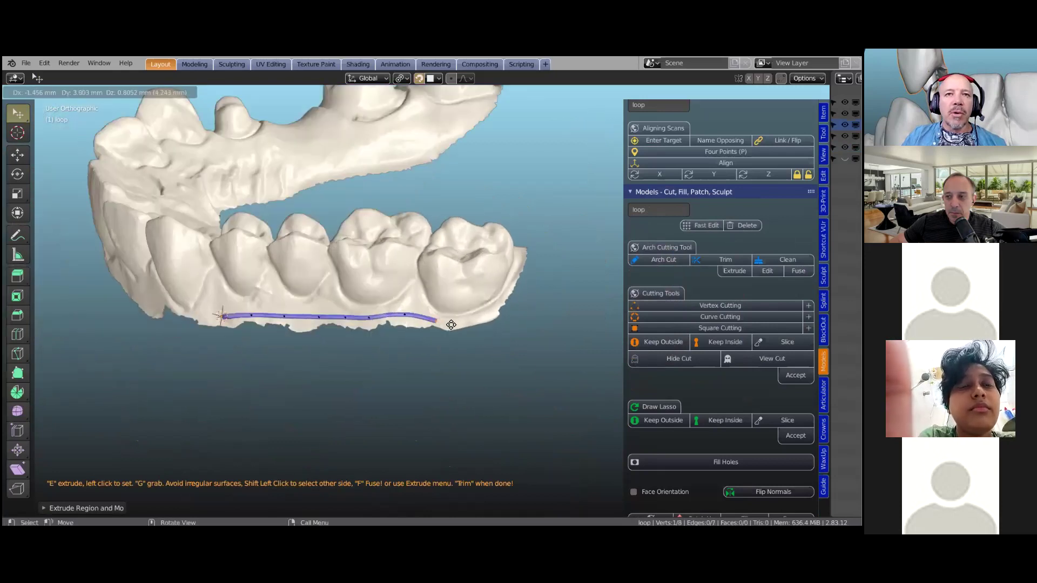
click(439, 321)
key(e)
click(468, 322)
key(e)
click(492, 308)
key(e)
click(508, 290)
key(e)
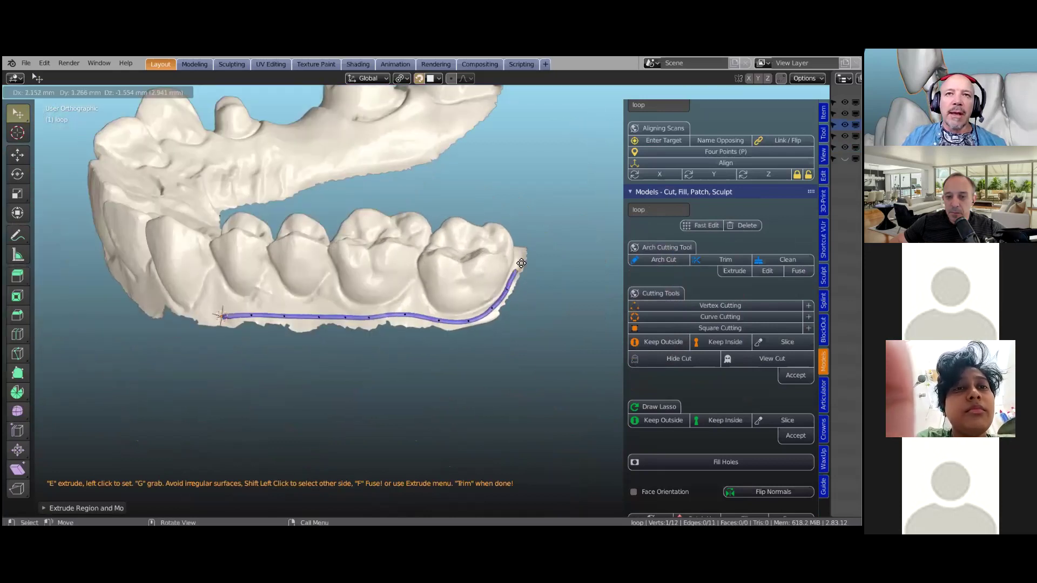
click(525, 254)
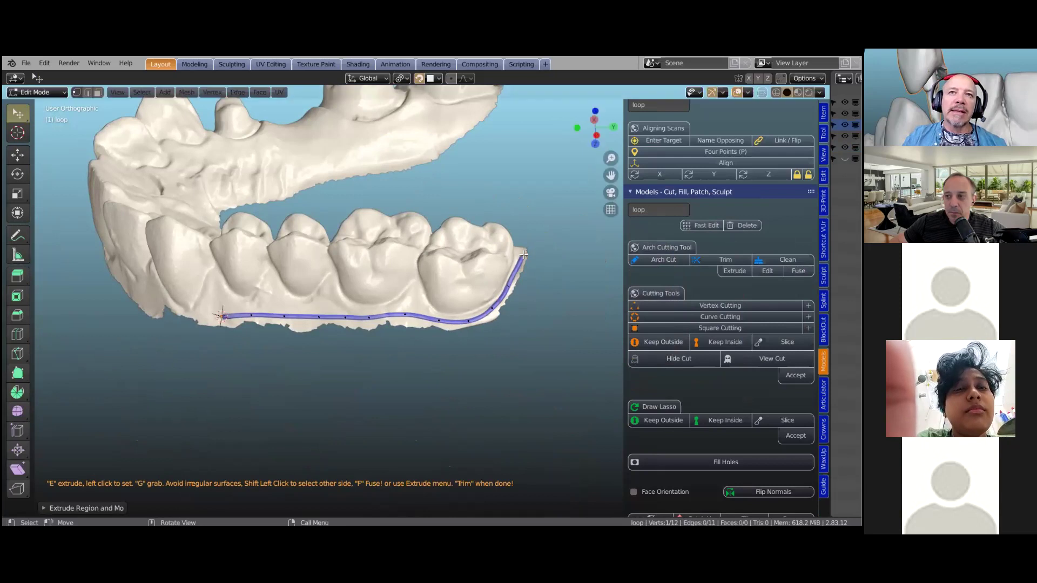
Extrude the loop around the back of the last molar and along the inner gum toward the premolars.
middle_drag(552, 246, 401, 270)
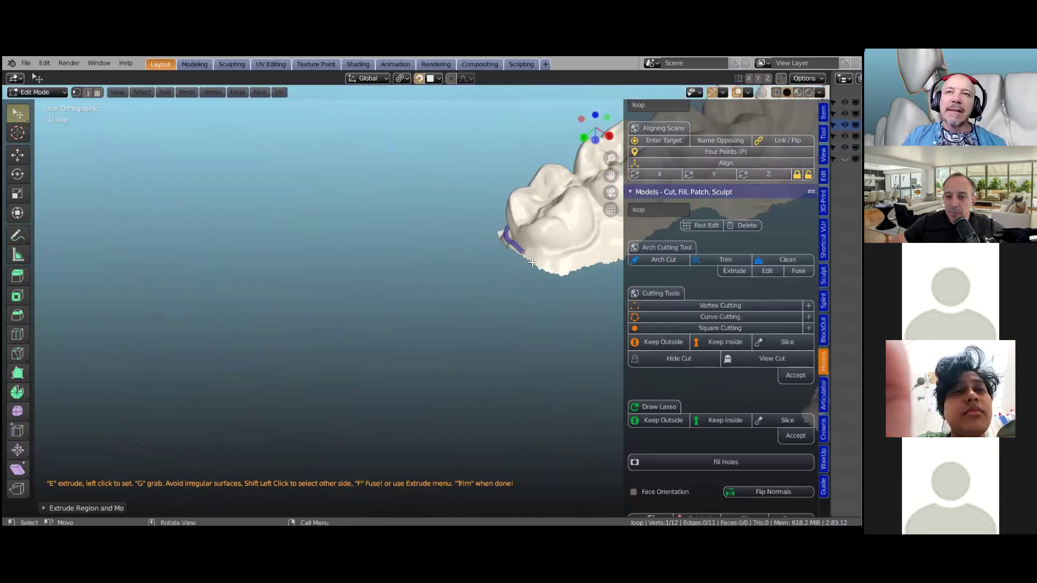
shift+middle_drag(481, 274, 296, 338)
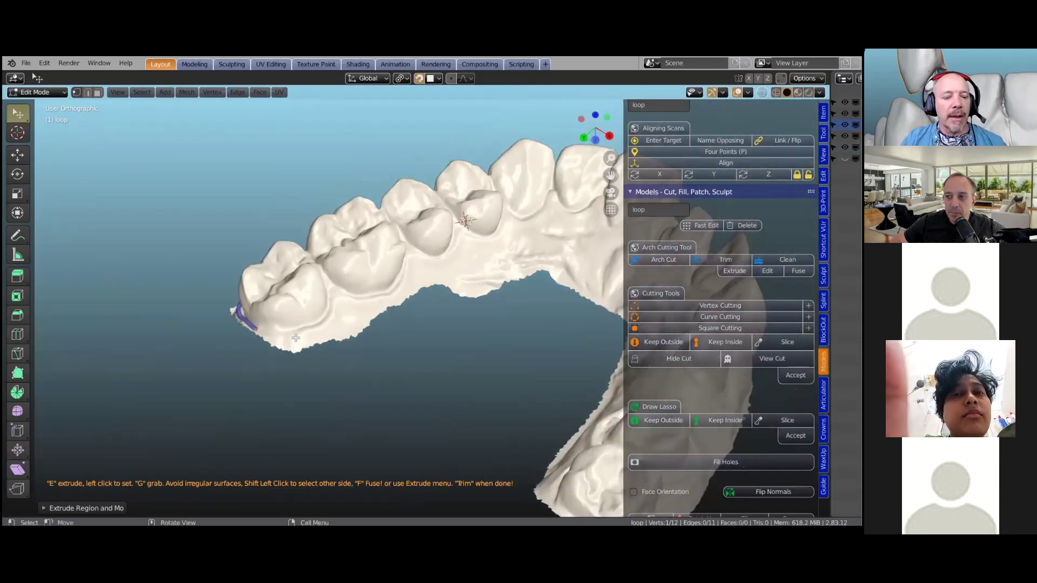
key(e)
click(289, 339)
key(e)
click(328, 334)
key(e)
click(369, 310)
key(e)
click(435, 281)
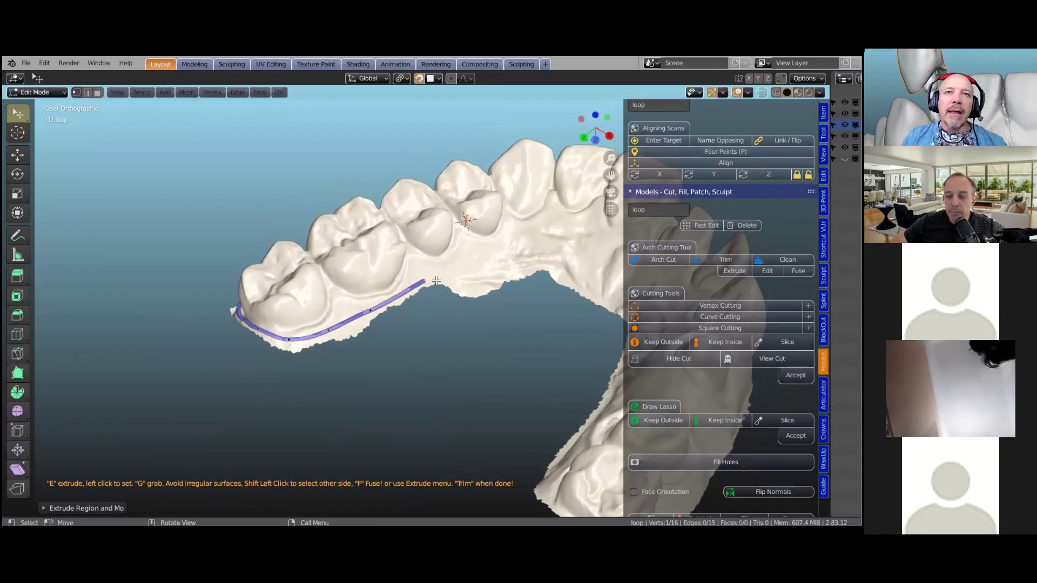
Switch to the arch tool's Extrude mode and add loop points along the inner gum from the premolars toward the front teeth.
middle_drag(394, 364, 334, 350)
shift+middle_drag(467, 304, 306, 351)
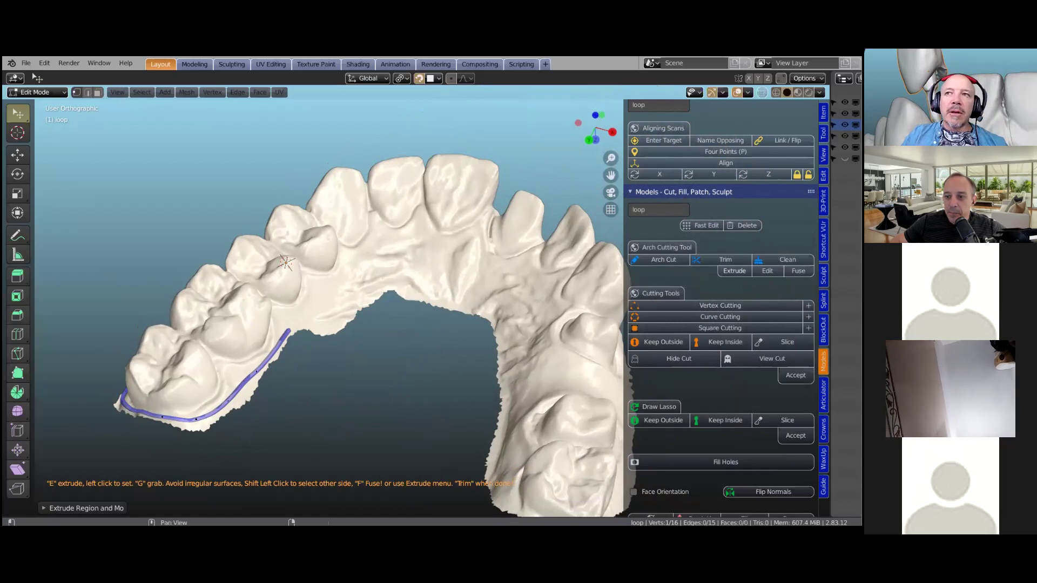
click(735, 270)
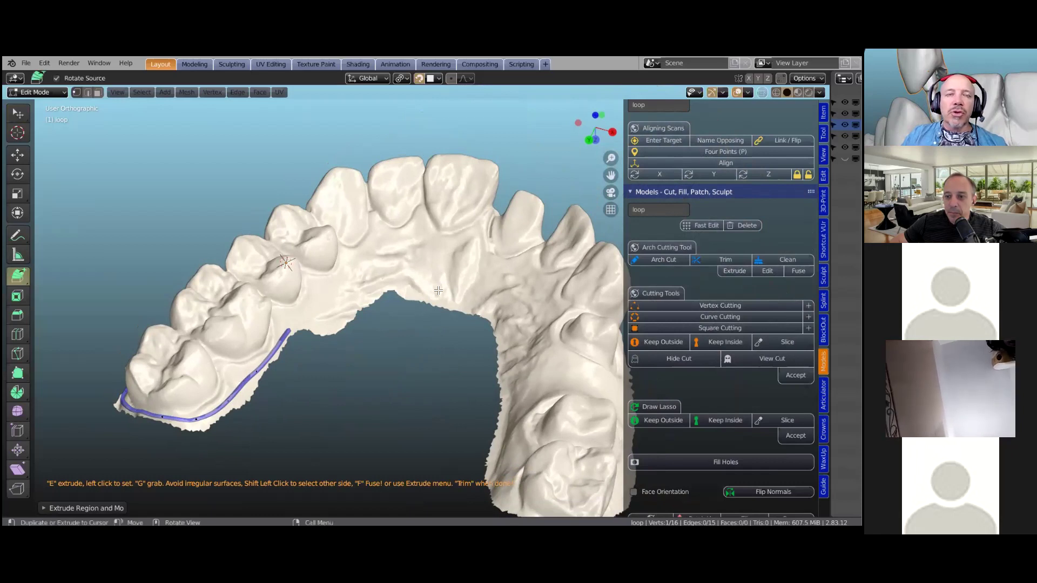
click(315, 314)
click(338, 299)
click(361, 289)
click(384, 281)
click(407, 282)
click(423, 285)
click(439, 288)
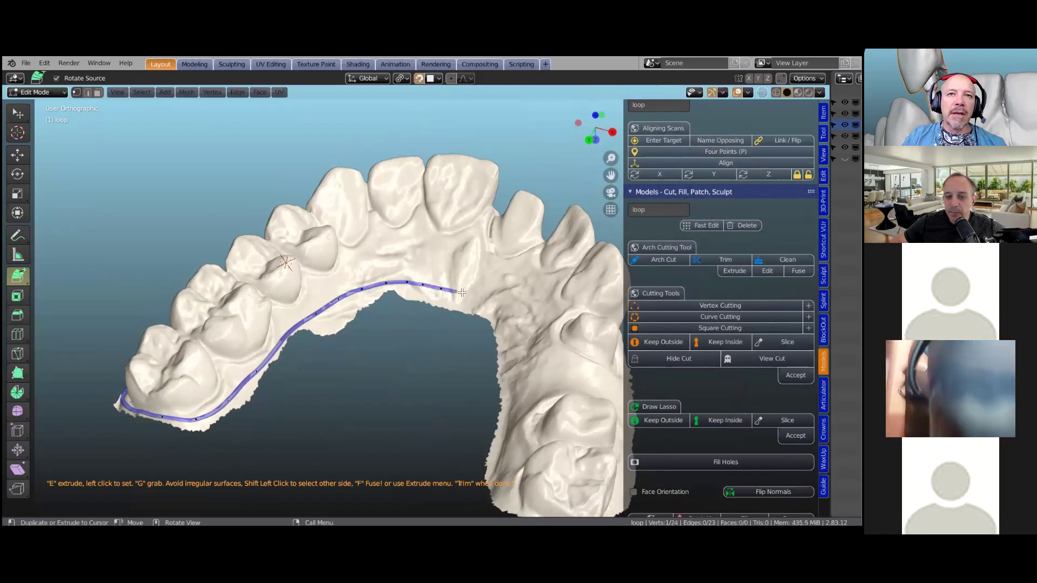
click(476, 295)
Extend the loop along the palatal gum edge behind the front teeth and across the midline.
middle_drag(476, 295, 293, 301)
scroll(293, 301, up, 5)
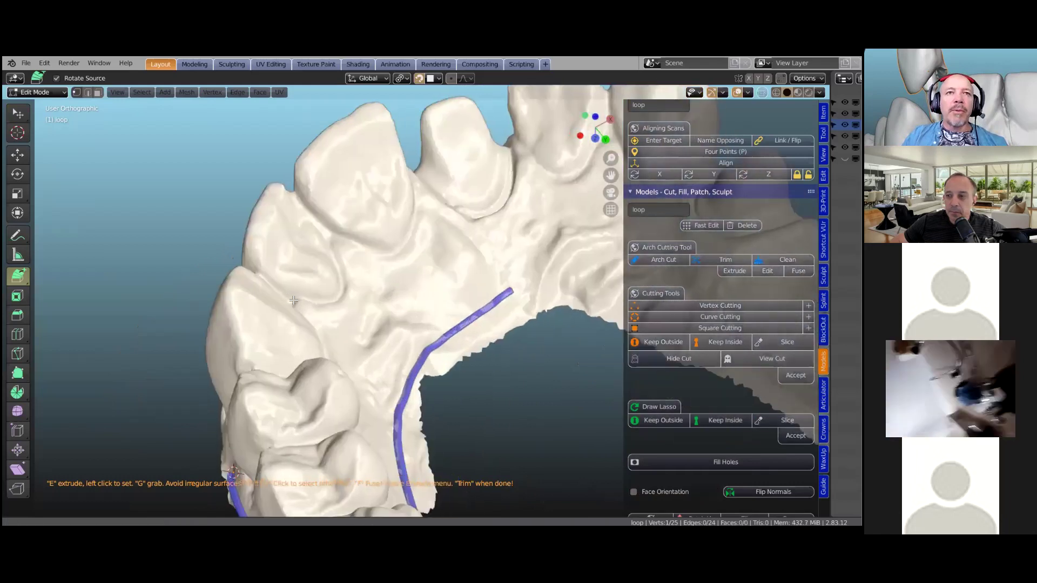
scroll(293, 300, down, 4)
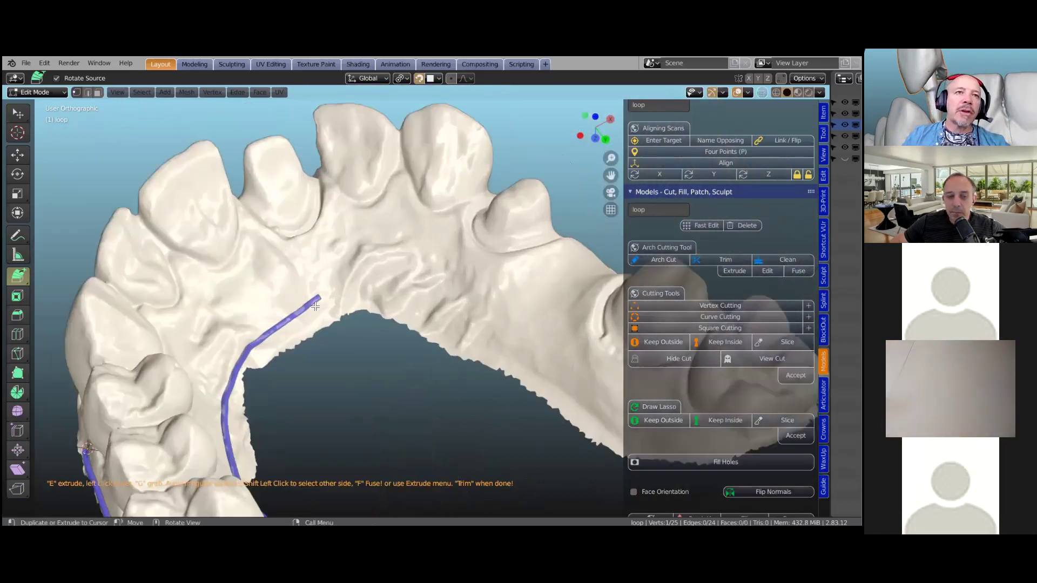
ctrl+click(341, 294)
ctrl+click(359, 293)
ctrl+click(371, 296)
ctrl+click(378, 299)
ctrl+click(424, 312)
ctrl+click(426, 318)
ctrl+click(439, 323)
Continue the loop along the inner gum to the toothless gap on the opposite side of the arch.
mouse_move(439, 323)
middle_down()
mouse_move(466, 319)
mouse_move(443, 313)
middle_up()
ctrl+click(447, 312)
ctrl+click(463, 312)
ctrl+click(477, 312)
ctrl+click(489, 310)
ctrl+click(507, 308)
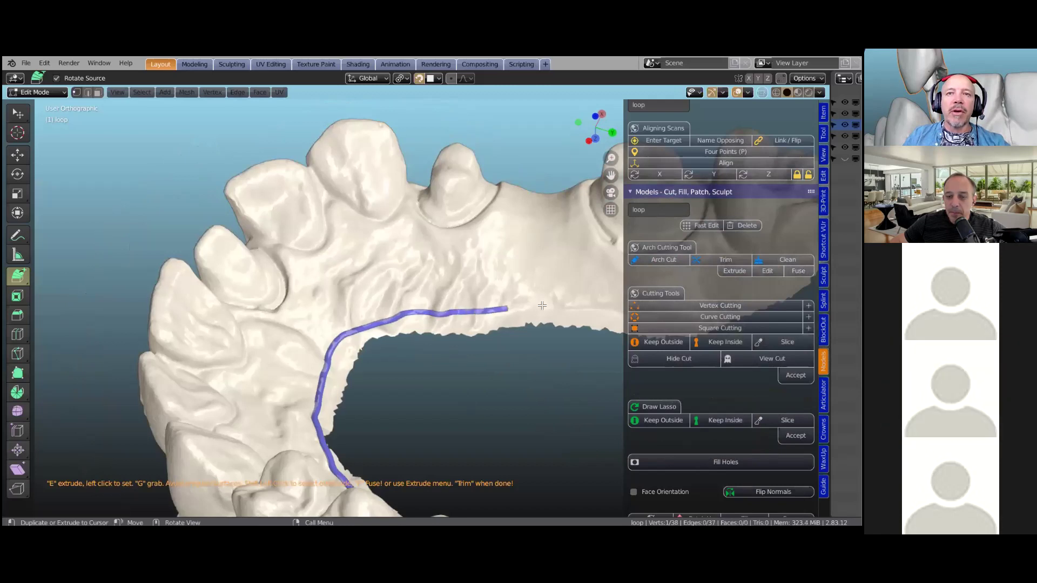
ctrl+click(536, 303)
Add loop points along the inner gum from the toothless gap to the rear of the last molar.
middle_drag(493, 287, 486, 283)
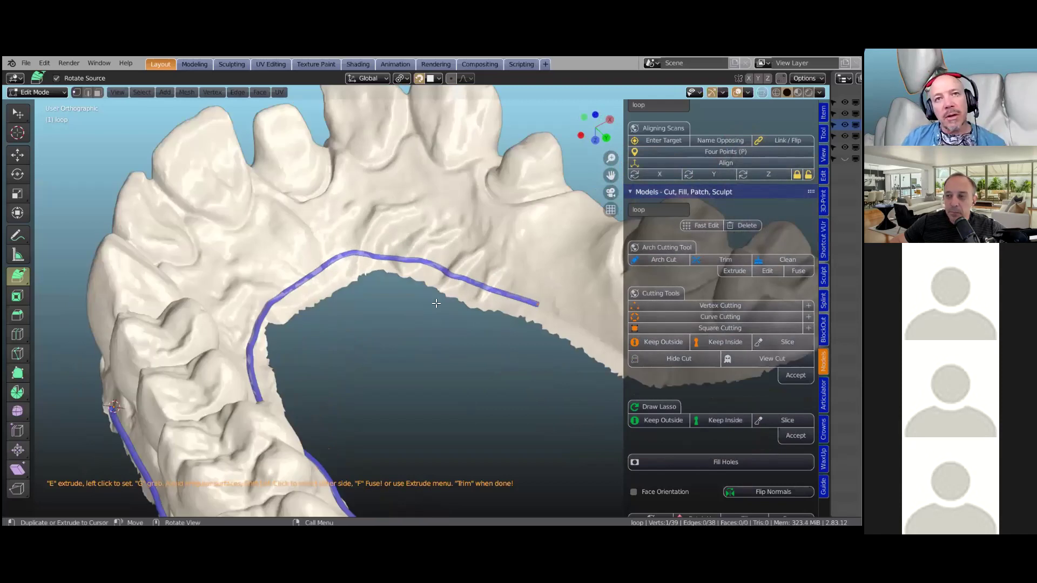
middle_drag(470, 304, 358, 274)
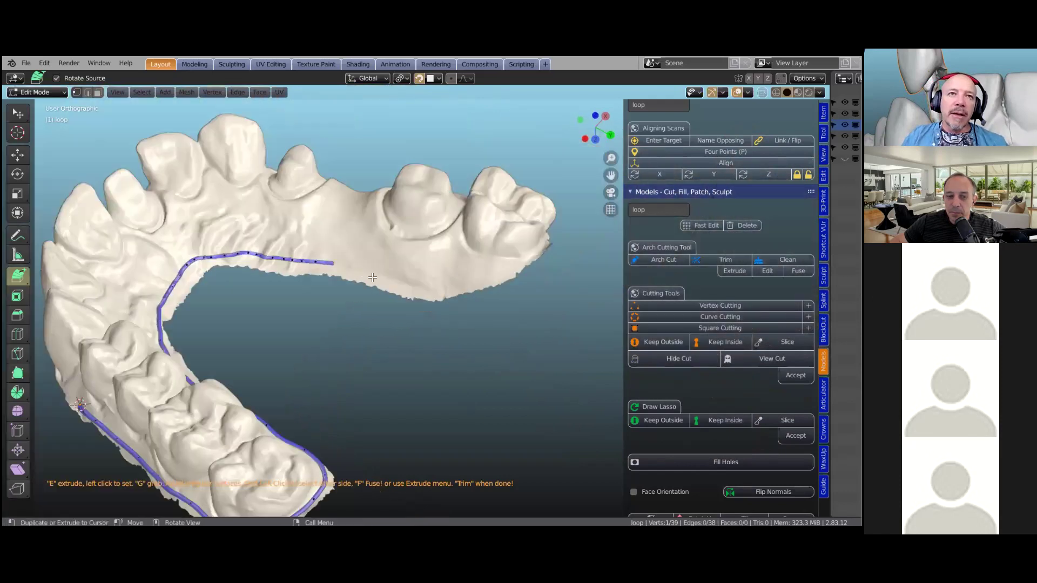
ctrl+right_click(365, 276)
ctrl+right_click(410, 284)
ctrl+right_click(453, 281)
ctrl+right_click(490, 272)
ctrl+right_click(515, 262)
ctrl+right_click(538, 254)
Carry the loop around the rear of the last molar and forward along the outer gum of that side.
middle_drag(538, 254, 357, 255)
ctrl+right_click(353, 252)
ctrl+right_click(377, 270)
ctrl+right_click(396, 278)
ctrl+right_click(441, 282)
ctrl+right_click(486, 282)
ctrl+right_click(570, 269)
Extend the loop along the outer gum from the side teeth toward the front of the arch.
middle_drag(580, 264, 389, 355)
ctrl+right_click(388, 312)
ctrl+right_click(405, 355)
ctrl+right_click(448, 363)
ctrl+right_click(478, 361)
ctrl+right_click(505, 355)
ctrl+right_click(529, 351)
Add loop points along the outer gum below the front teeth until the loop nearly reaches its starting point.
middle_drag(533, 332, 270, 364)
scroll(255, 367, up, 5)
ctrl+right_click(234, 363)
ctrl+right_click(273, 370)
ctrl+right_click(303, 368)
ctrl+right_click(319, 365)
ctrl+right_click(341, 359)
ctrl+right_click(400, 360)
ctrl+right_click(442, 363)
ctrl+right_click(485, 352)
ctrl+right_click(508, 339)
mouse_move(572, 337)
middle_down()
mouse_move(546, 338)
mouse_move(578, 339)
middle_up()
ctrl+right_click(556, 339)
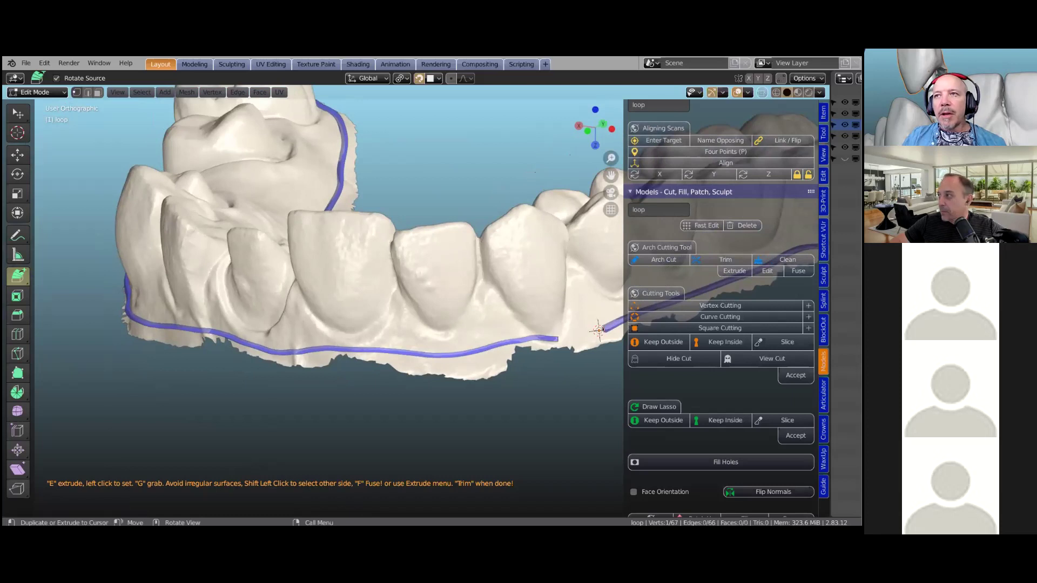
Fuse the loop ends, switch the loop to Edit mode and nudge the loop point beside the central incisor along the gum.
click(766, 270)
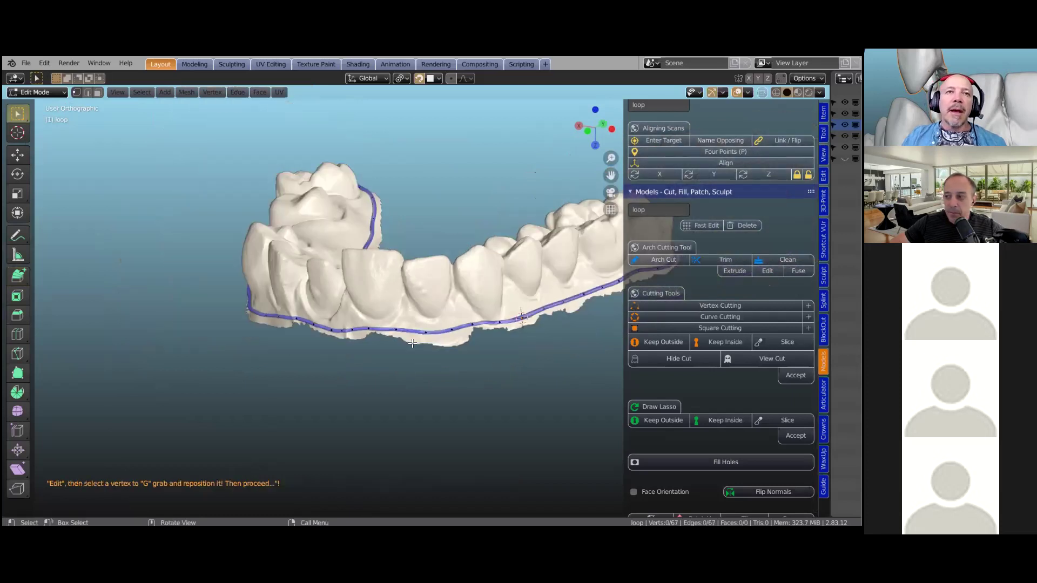
middle_drag(384, 336, 397, 341)
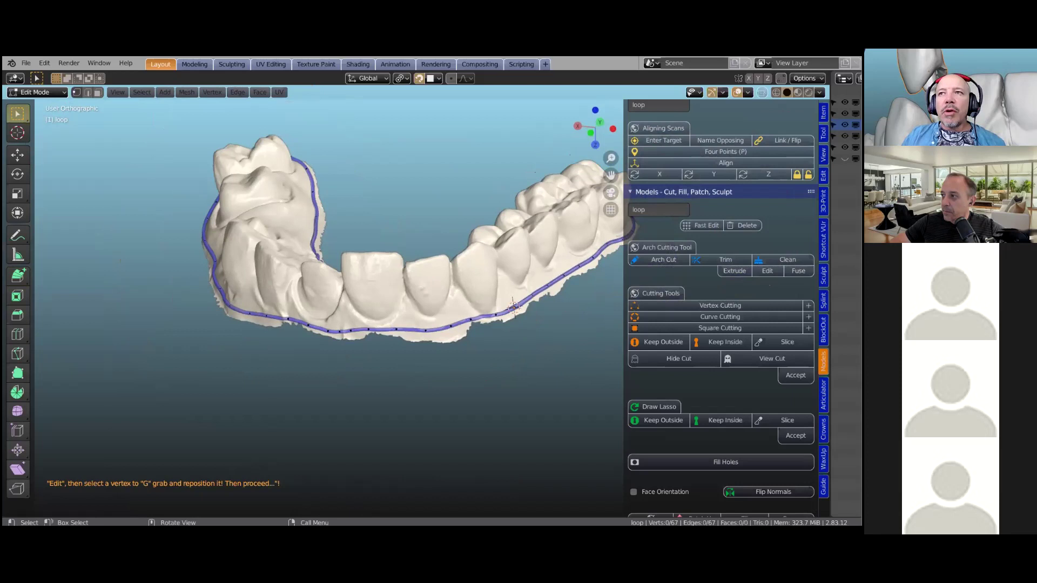
scroll(389, 358, up, 4)
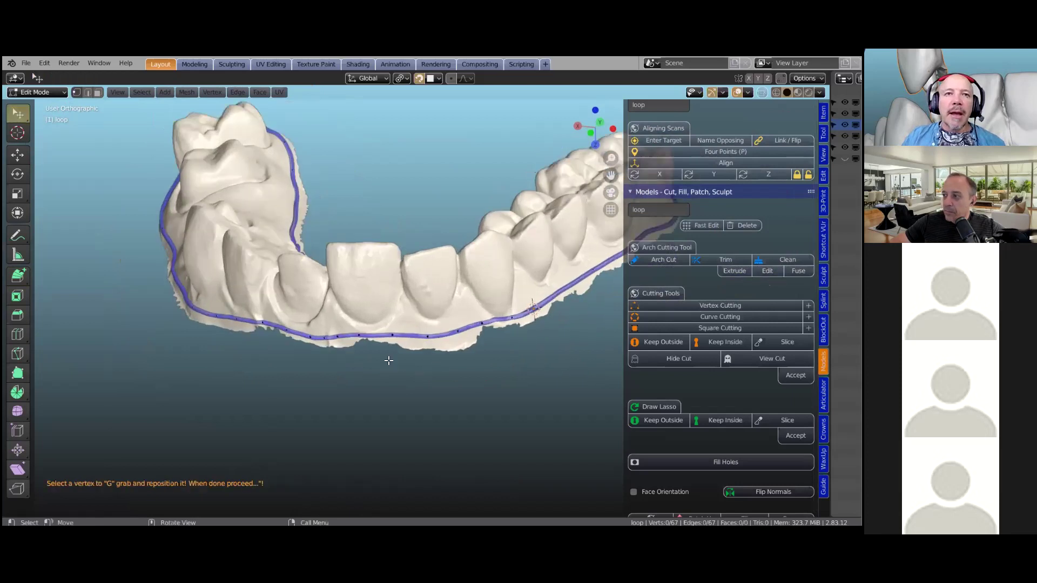
scroll(388, 345, down, 2)
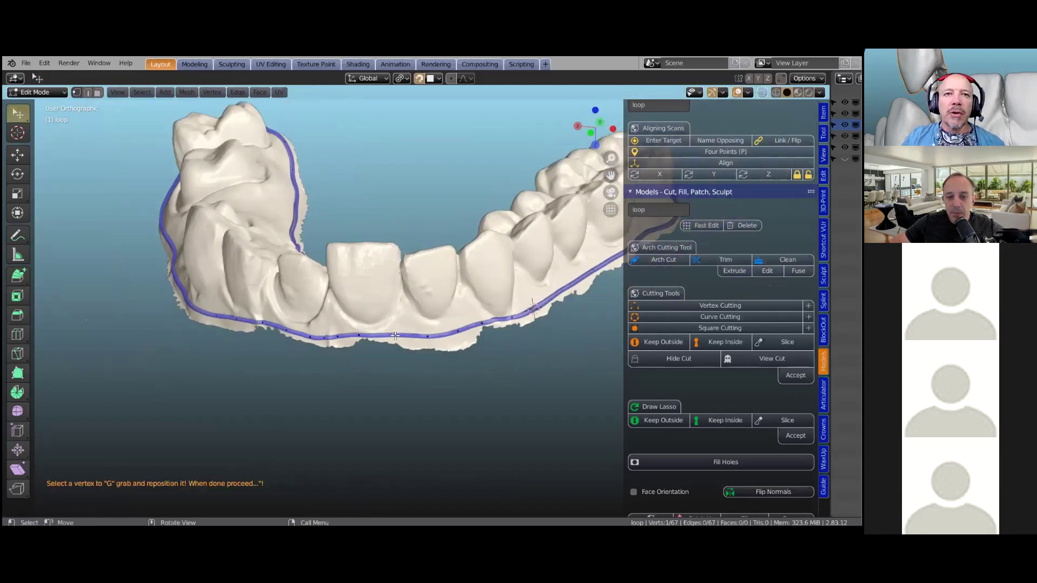
key(g)
click(401, 334)
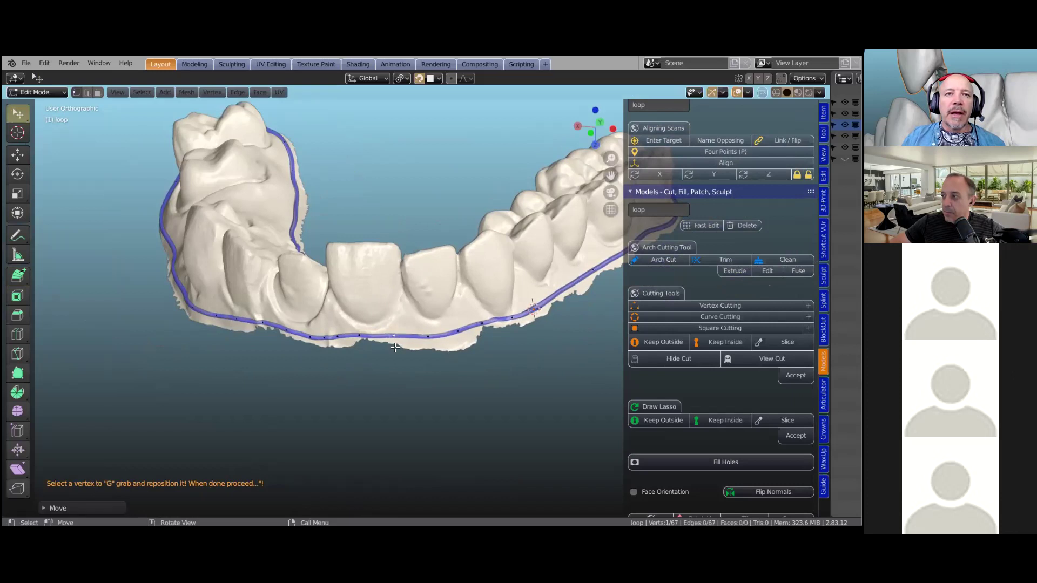
scroll(394, 348, up, 2)
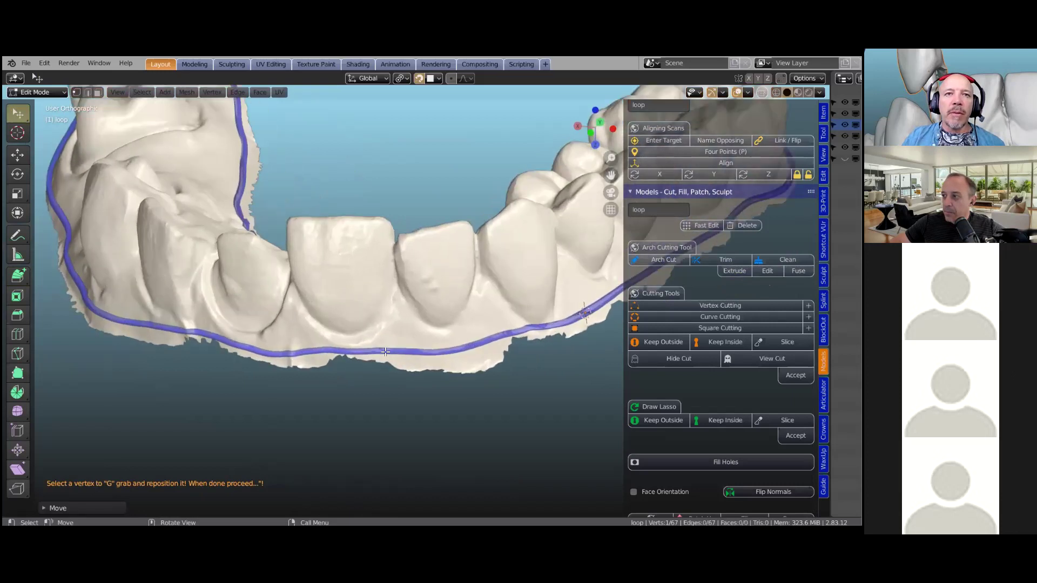
scroll(385, 352, down, 3)
key(g)
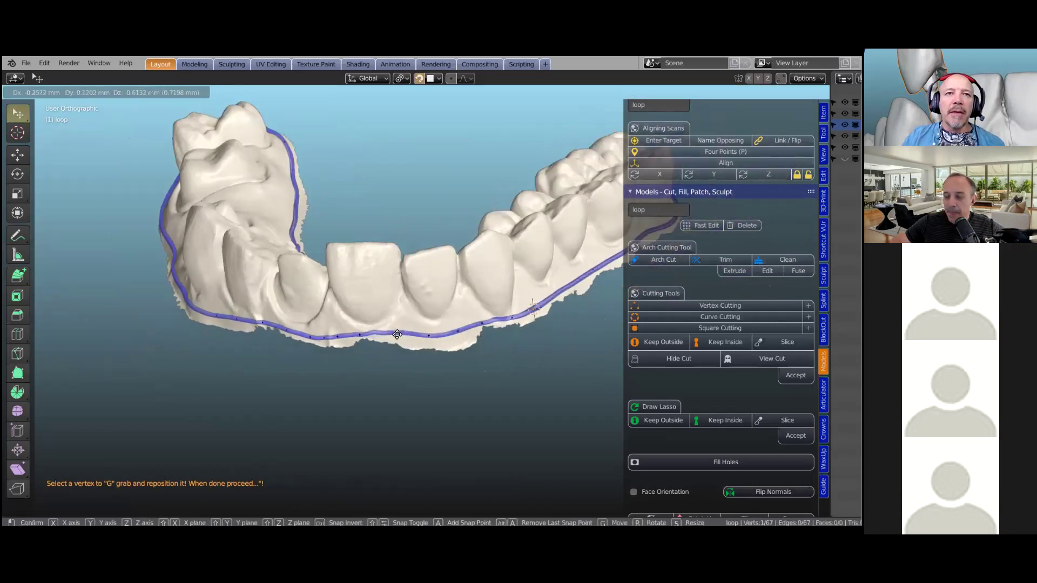
click(397, 335)
scroll(395, 346, down, 3)
scroll(395, 345, up, 3)
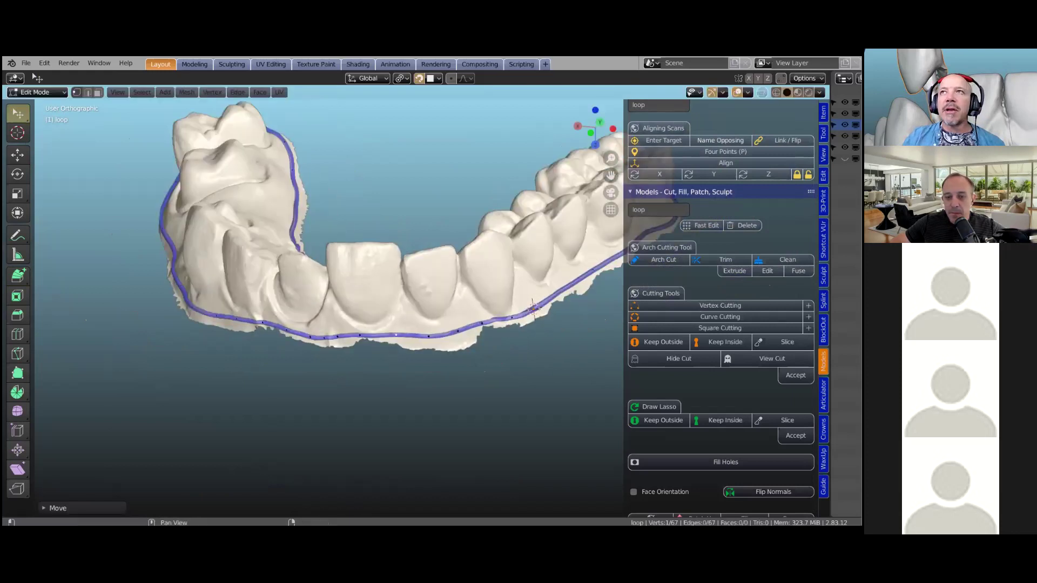
Show the loop points through the scan with X-ray and reposition two neighbouring points below the lateral incisor and canine.
key(alt+z)
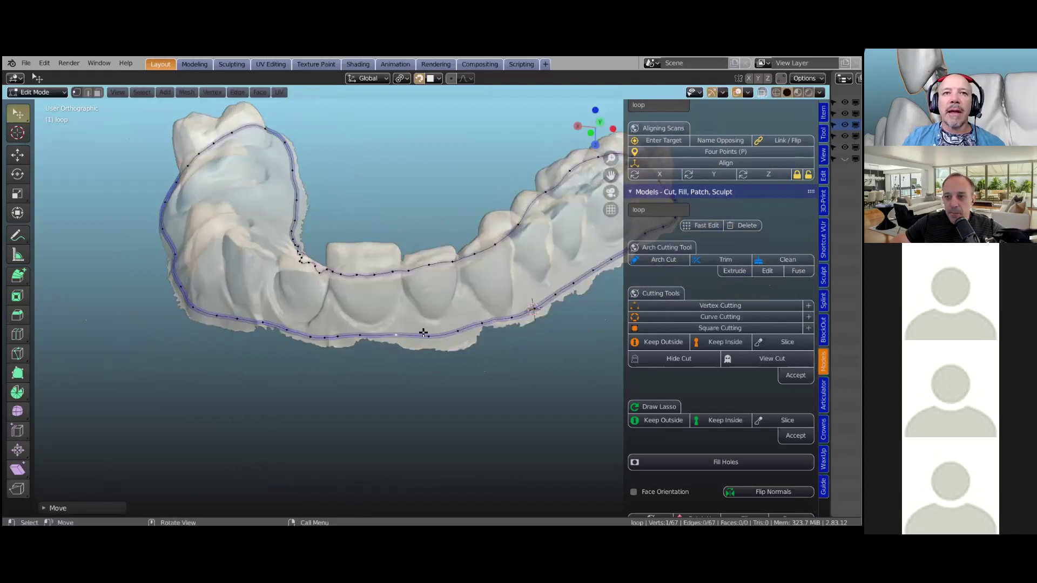
key(g)
click(454, 332)
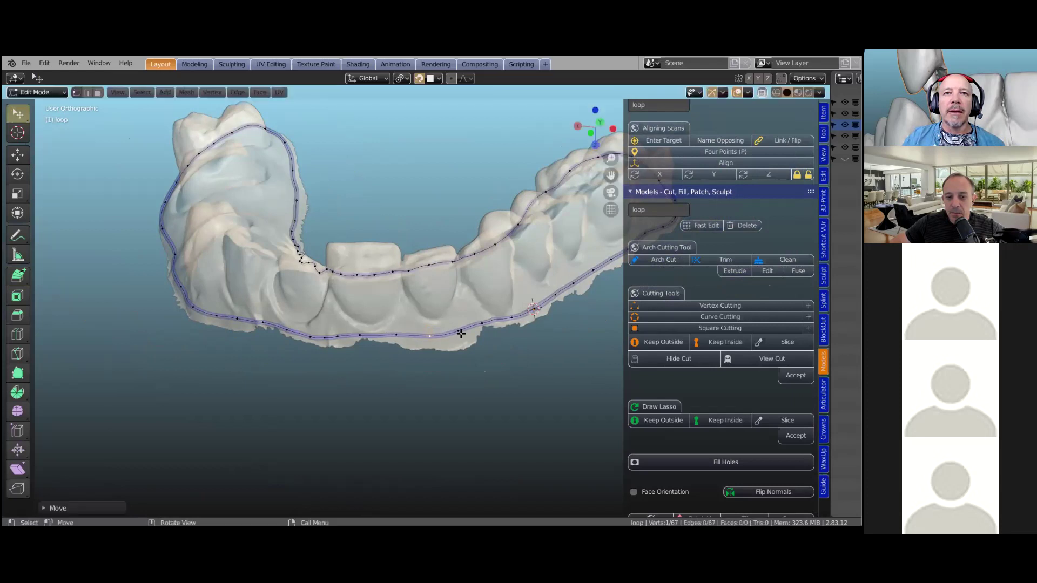
key(g)
click(457, 331)
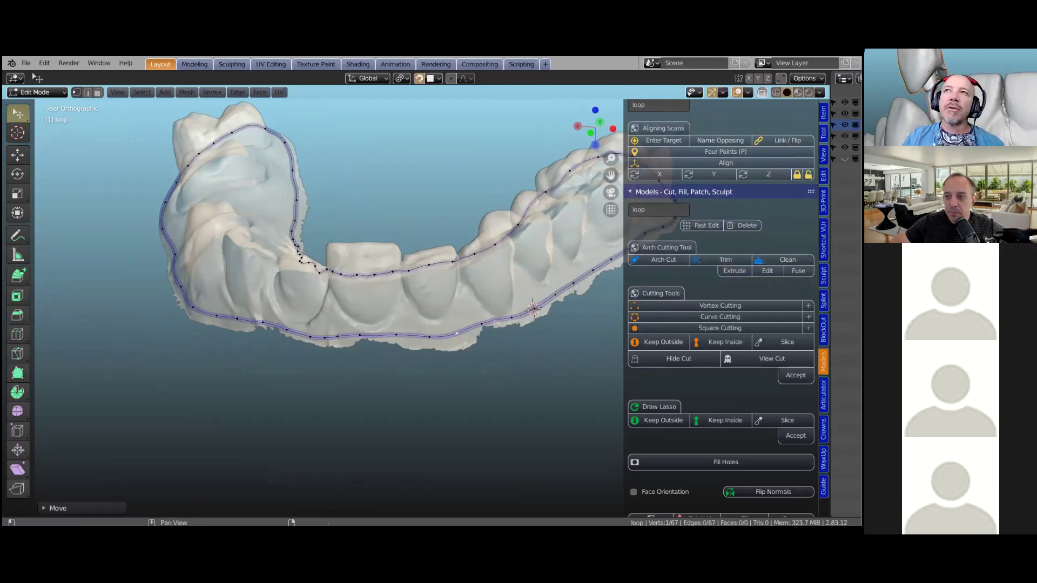
Turn X-ray off and trim the upper scan along the closed arch loop.
scroll(367, 383, down, 4)
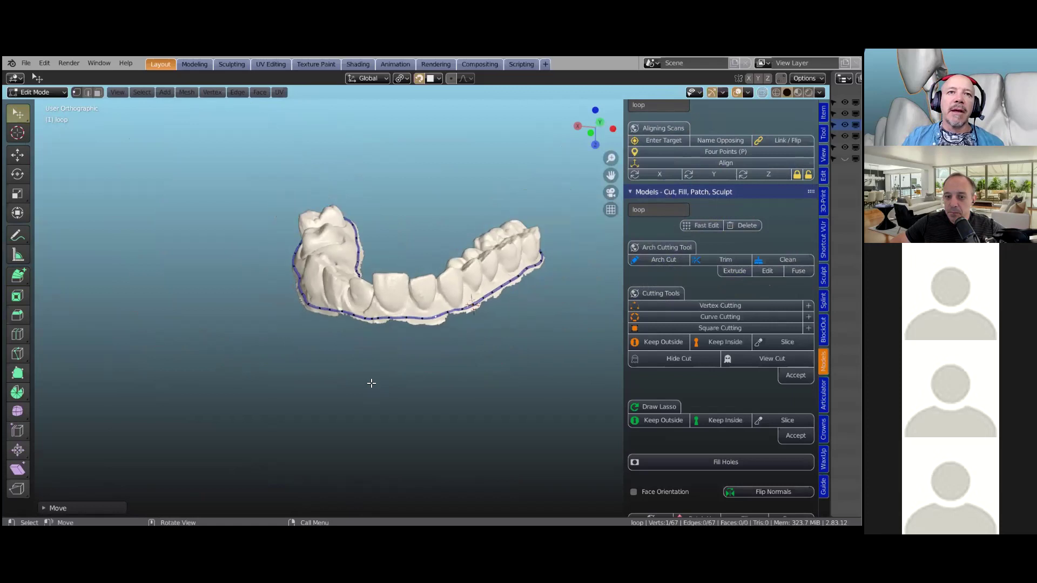
scroll(375, 382, up, 5)
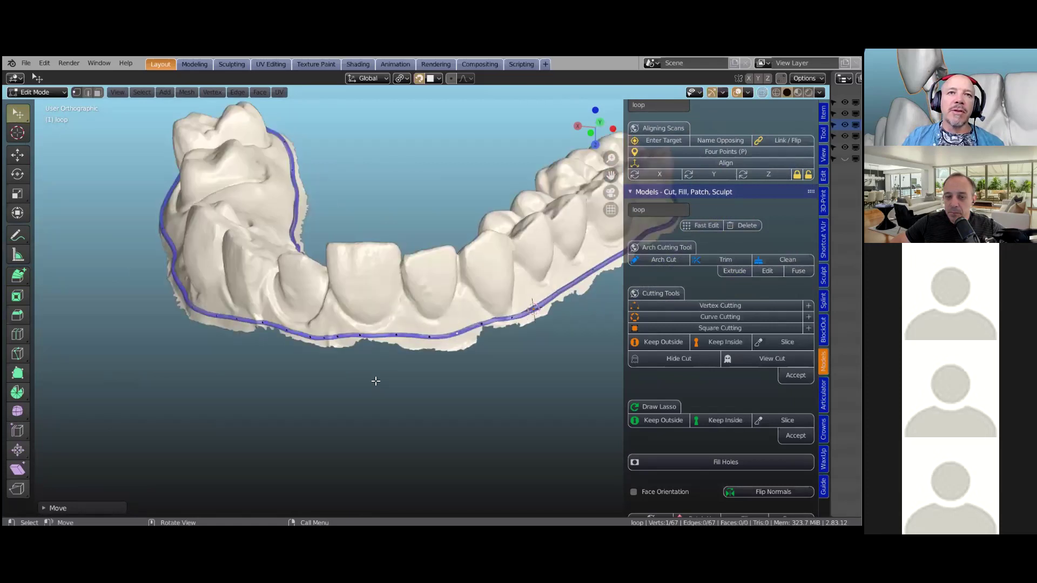
scroll(376, 381, up, 6)
scroll(377, 381, down, 6)
scroll(437, 369, down, 2)
scroll(437, 368, up, 2)
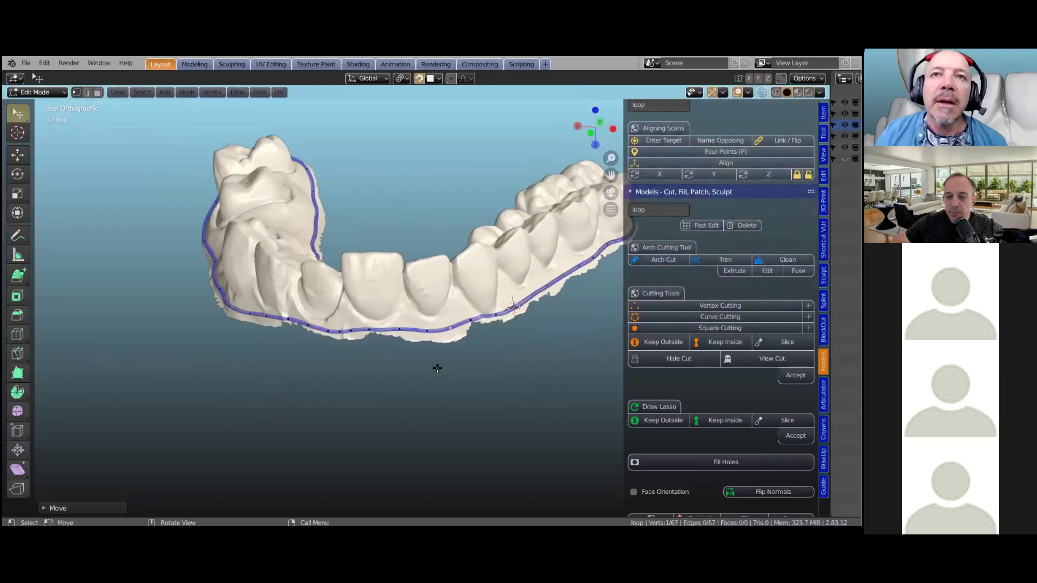
middle_drag(437, 368, 505, 305)
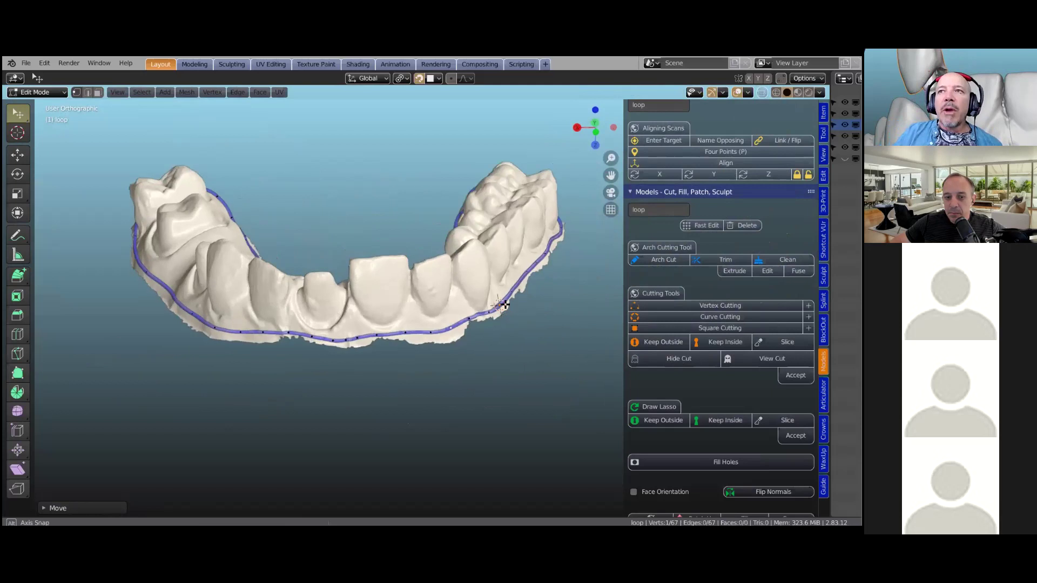
click(725, 260)
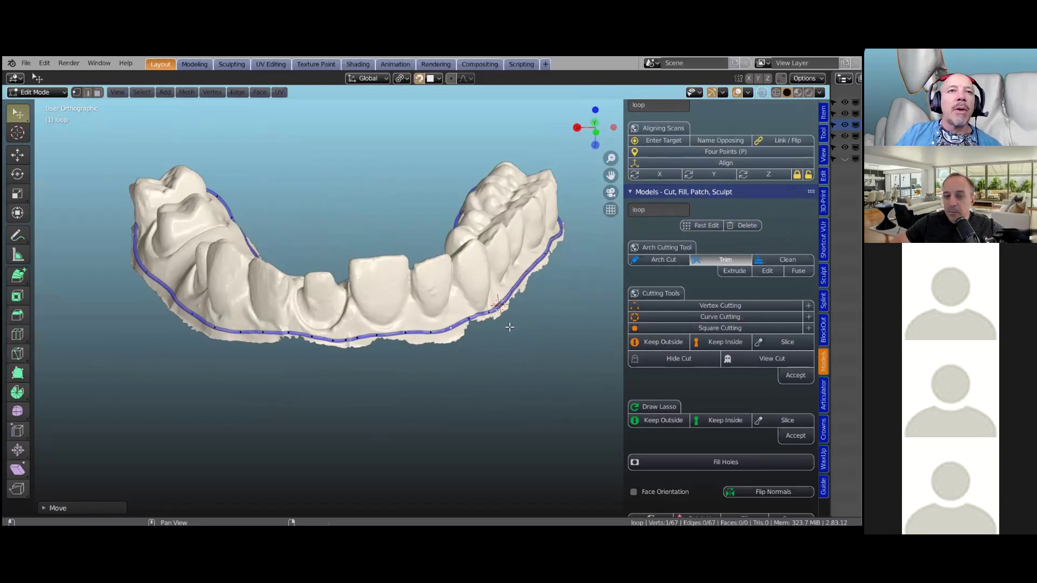
scroll(452, 360, up, 1)
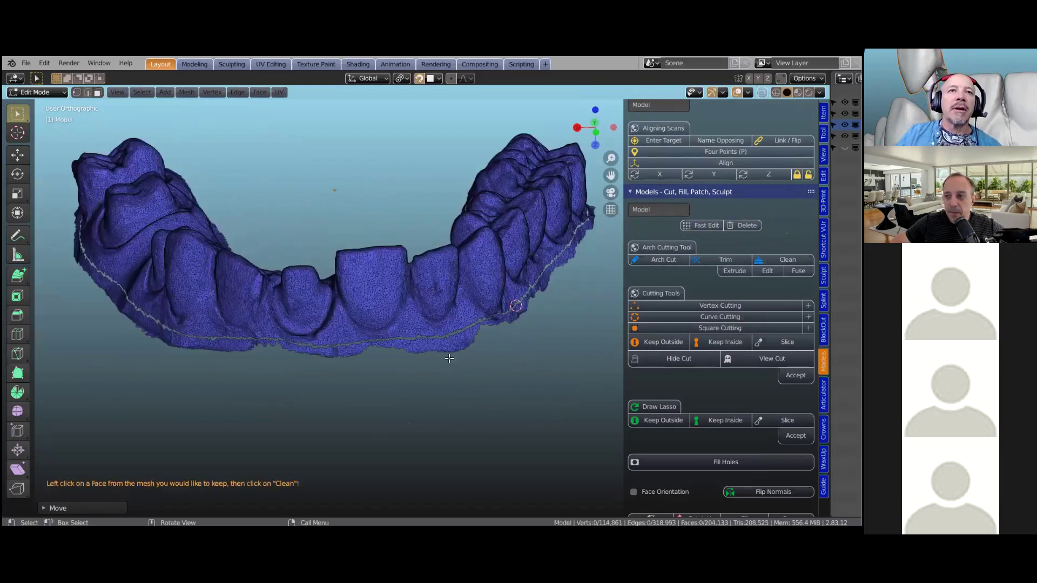
scroll(388, 280, up, 1)
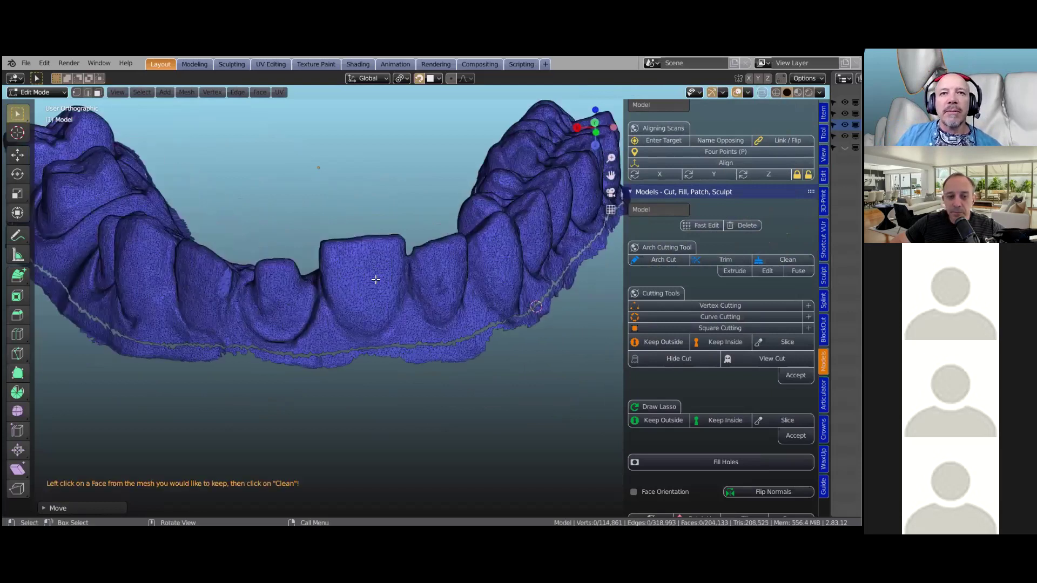
scroll(387, 280, up, 1)
scroll(386, 290, down, 3)
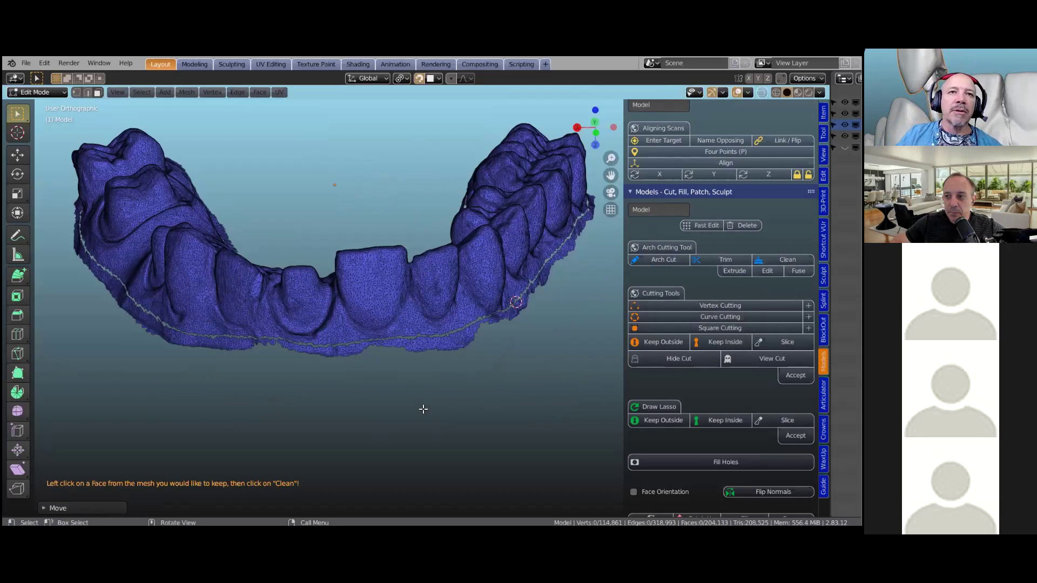
scroll(423, 409, up, 1)
scroll(423, 409, up, 1)
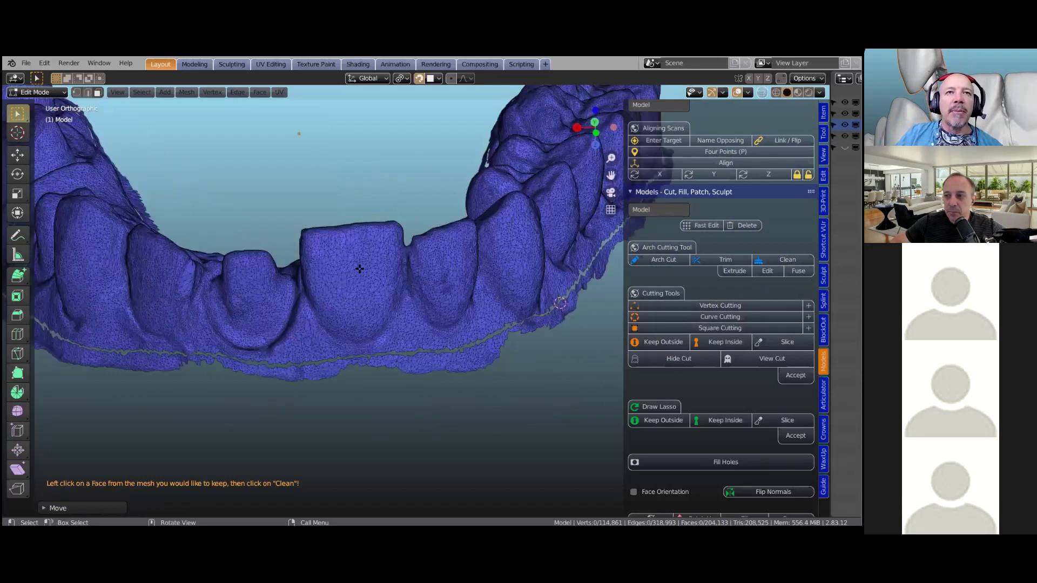
Pick a face on the central incisor as the part to keep and clean away the trimmed border of the upper scan.
scroll(496, 370, up, 2)
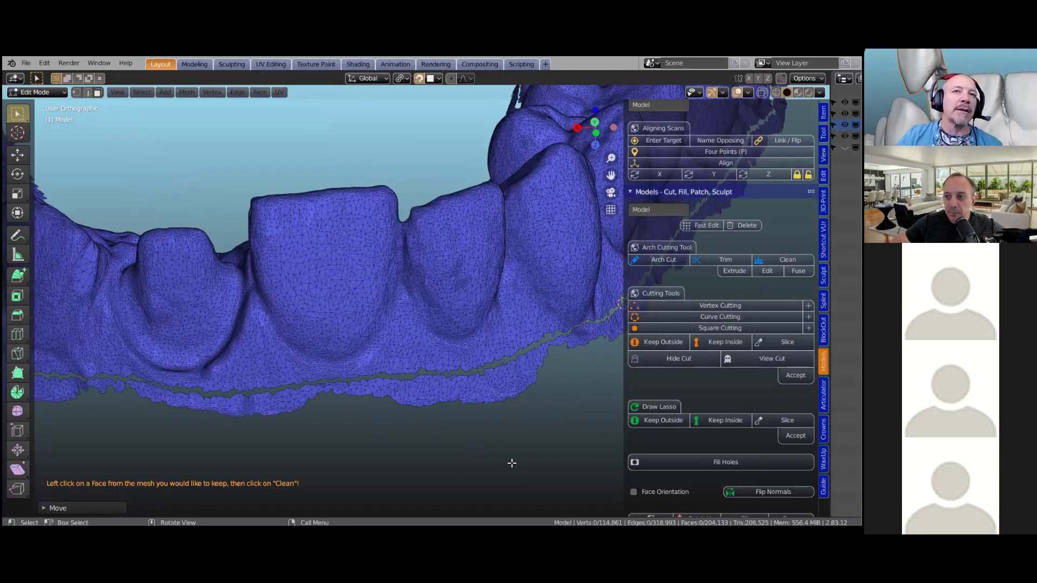
mouse_move(320, 269)
middle_down()
mouse_move(344, 246)
mouse_move(327, 252)
middle_up()
click(326, 252)
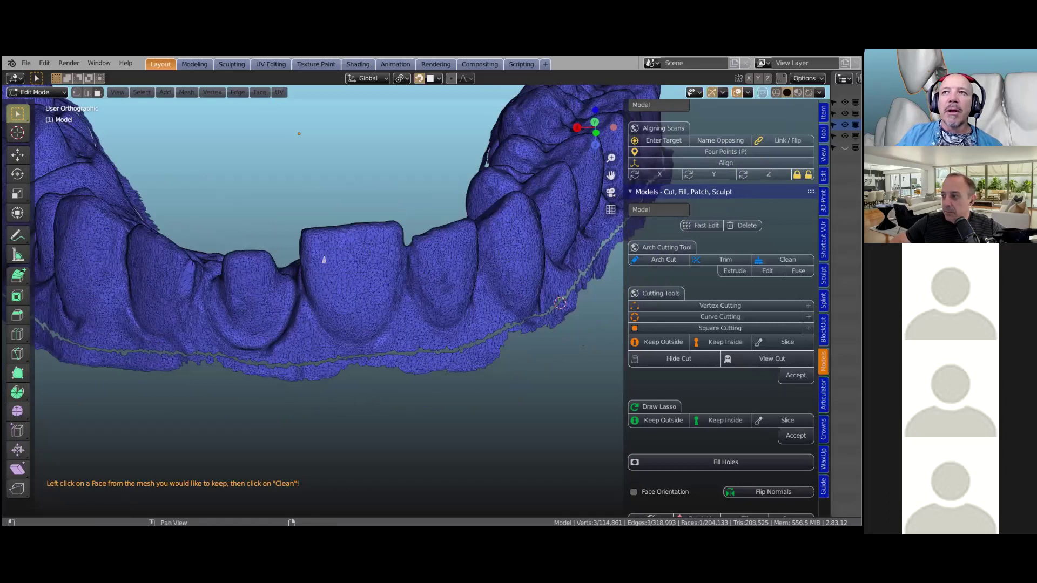
click(787, 259)
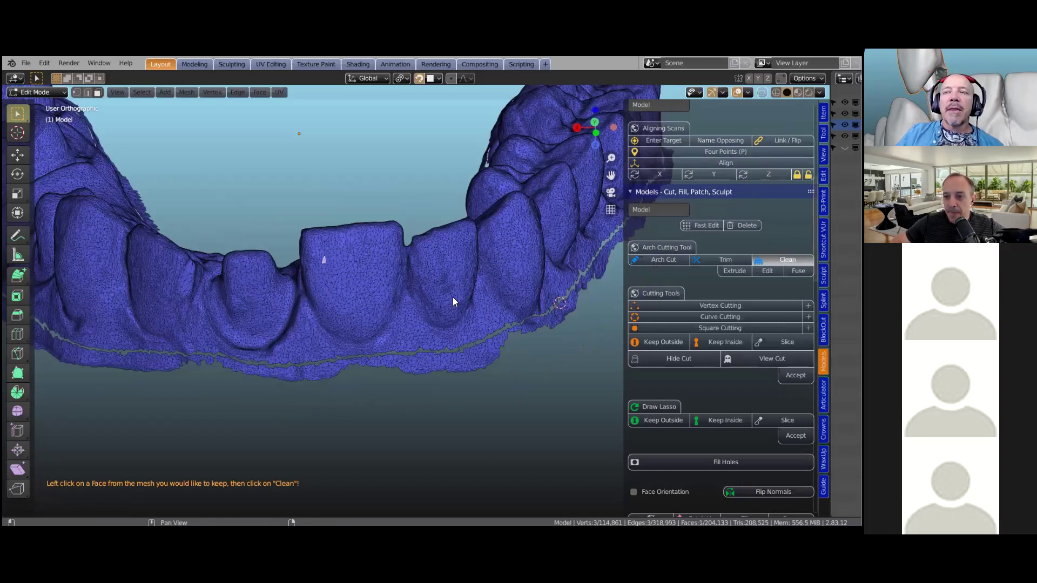
middle_drag(410, 308, 409, 312)
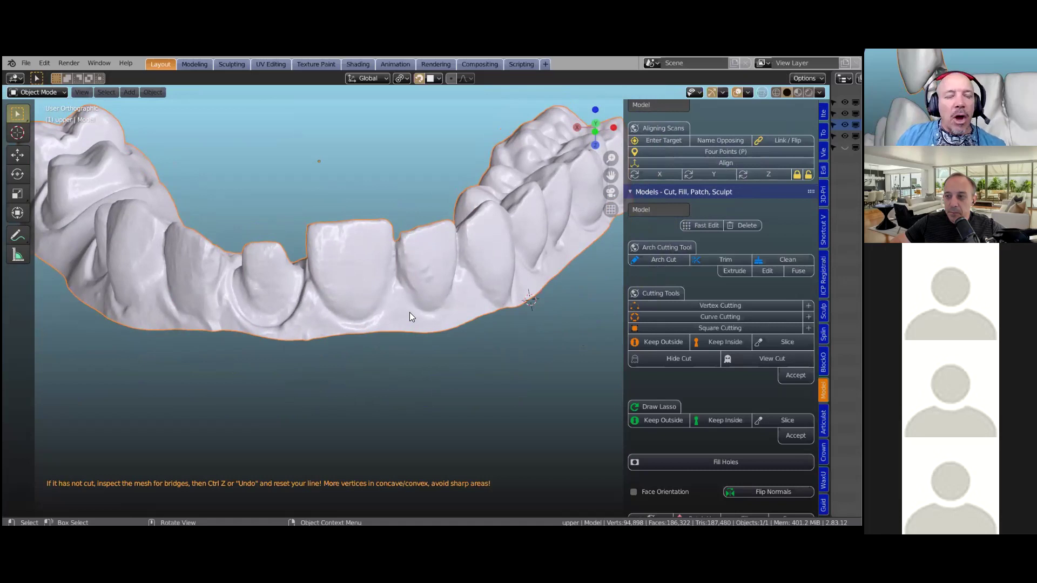
Return to the uncleaned mesh and inspect the cut gap along the front gum for bridging faces.
scroll(448, 350, up, 2)
scroll(448, 350, down, 2)
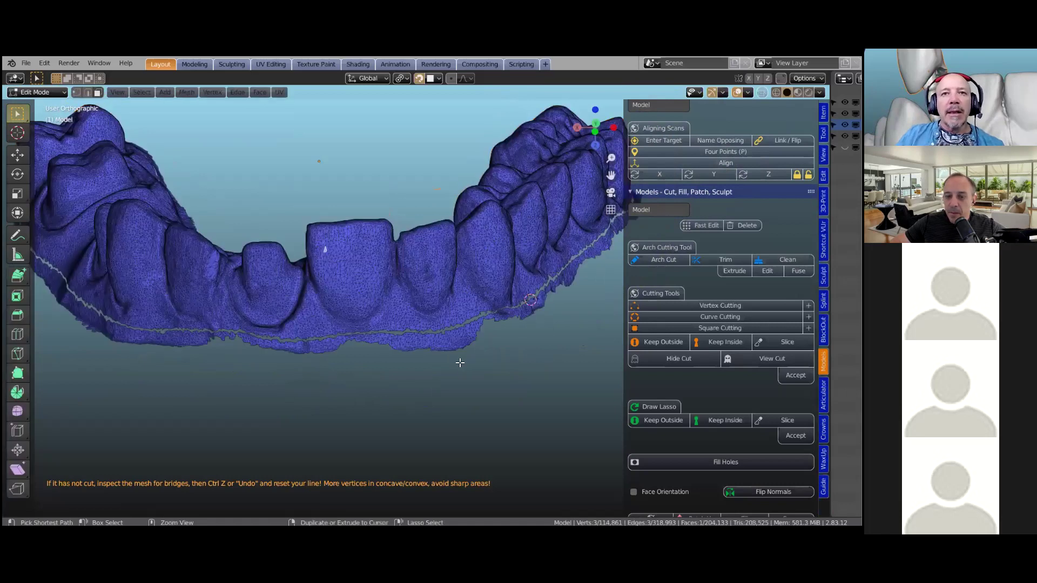
scroll(447, 391, up, 2)
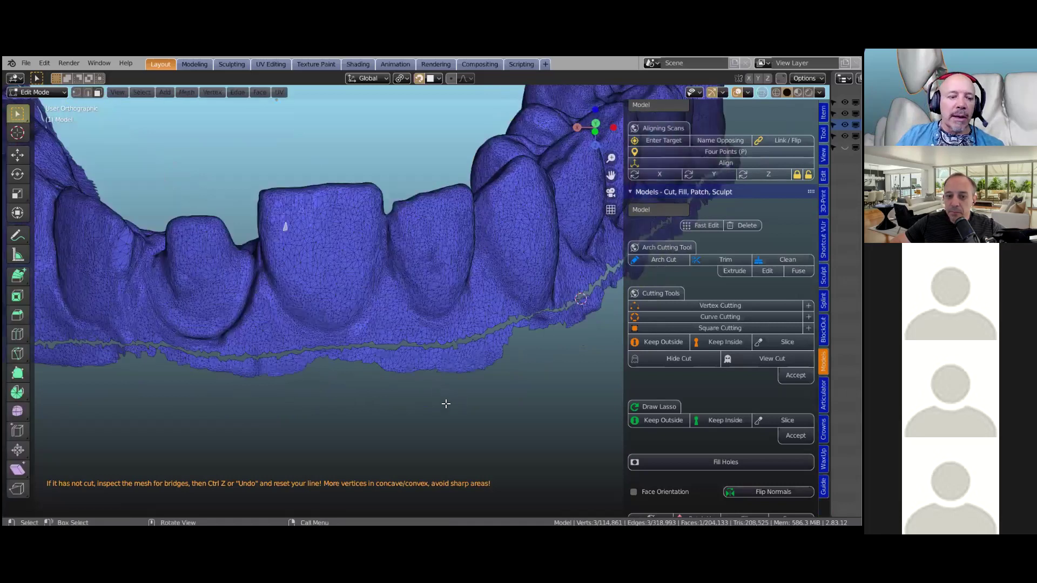
scroll(434, 355, up, 2)
middle_drag(430, 327, 413, 276)
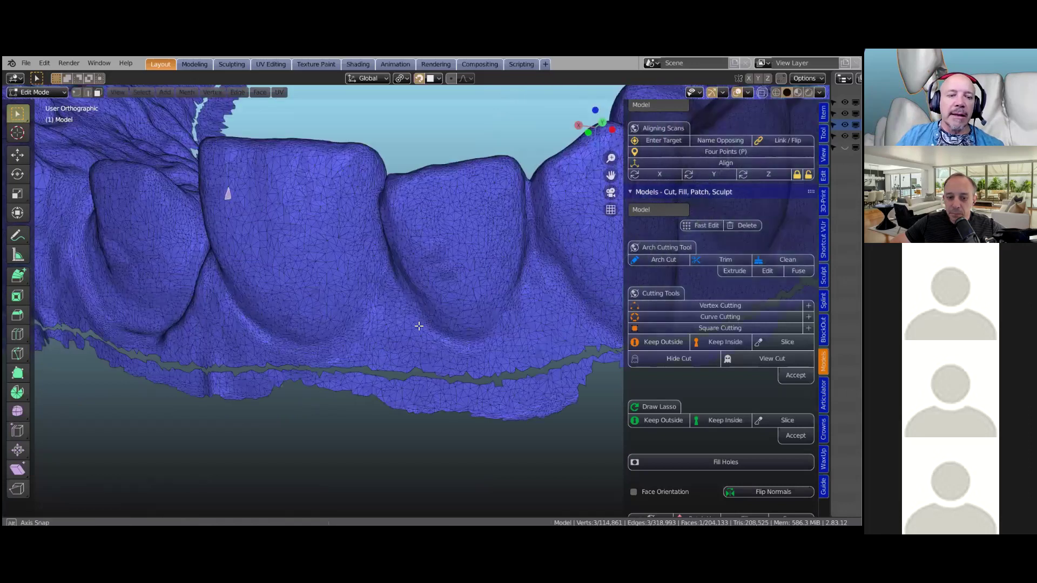
scroll(444, 326, up, 3)
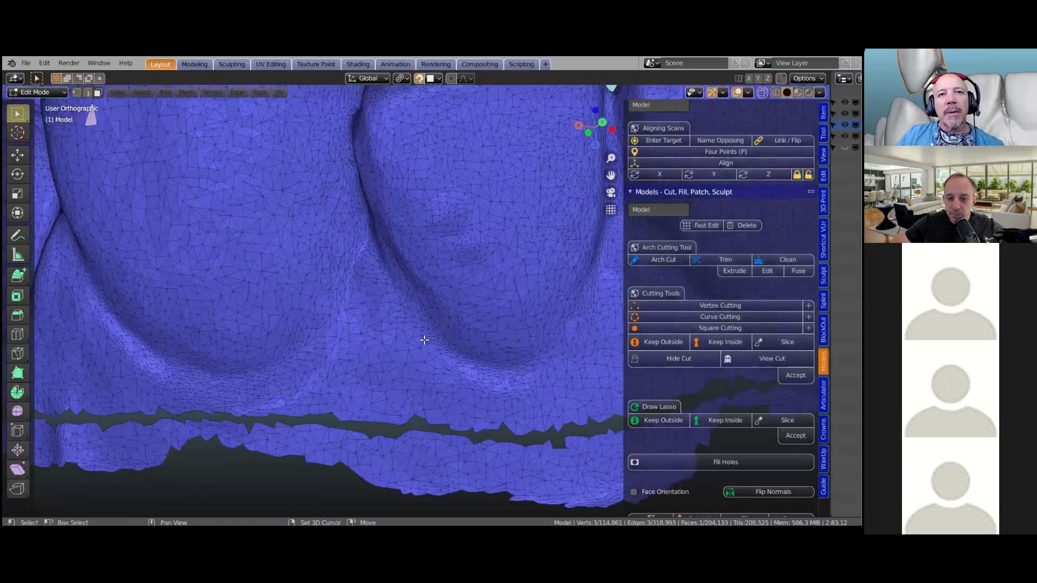
scroll(422, 298, down, 3)
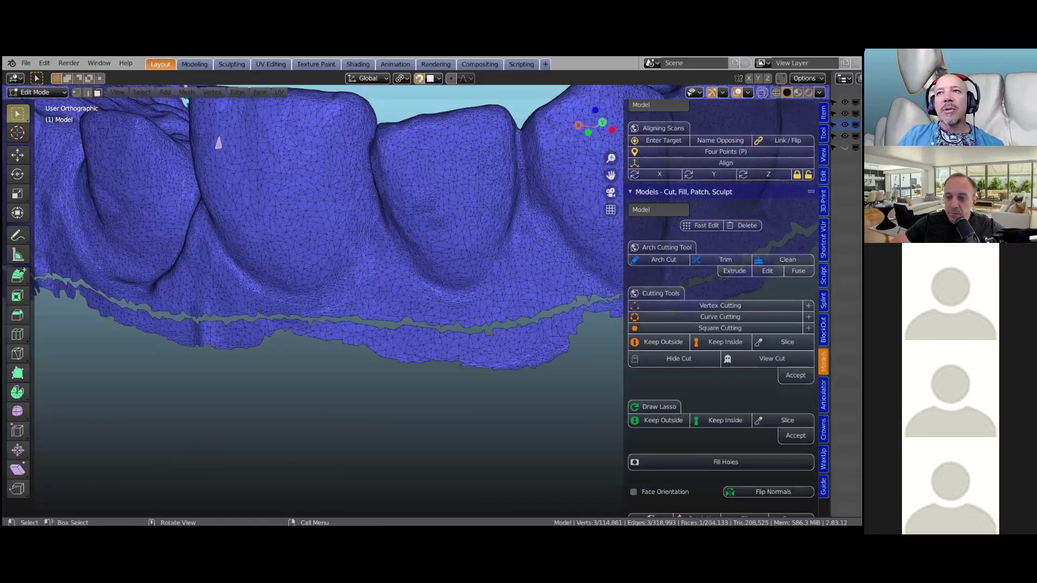
scroll(562, 268, down, 2)
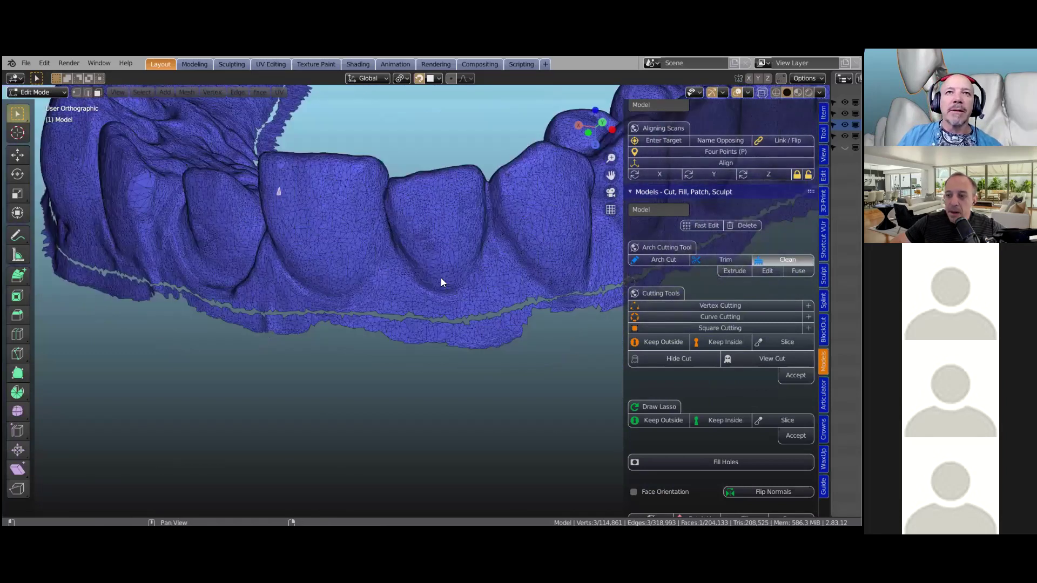
Clean the trimmed border off the upper scan again and generate an Upper Base on it.
mouse_move(488, 268)
middle_down()
mouse_move(471, 226)
mouse_move(313, 334)
mouse_move(297, 371)
mouse_move(405, 241)
mouse_move(405, 296)
middle_up()
middle_drag(410, 319, 437, 165)
middle_drag(441, 249, 495, 328)
scroll(495, 327, up, 1)
scroll(659, 436, down, 8)
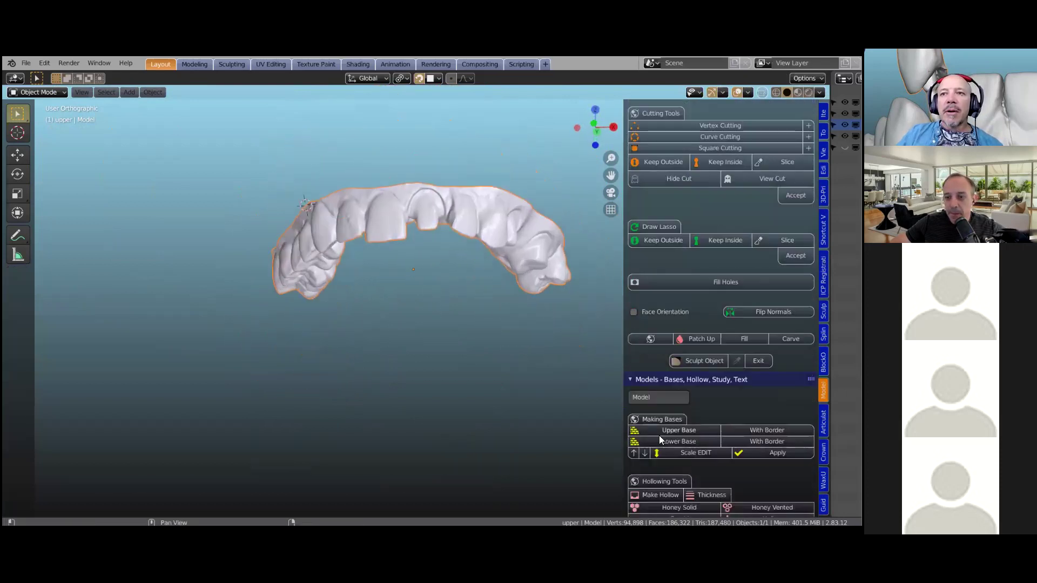
click(679, 431)
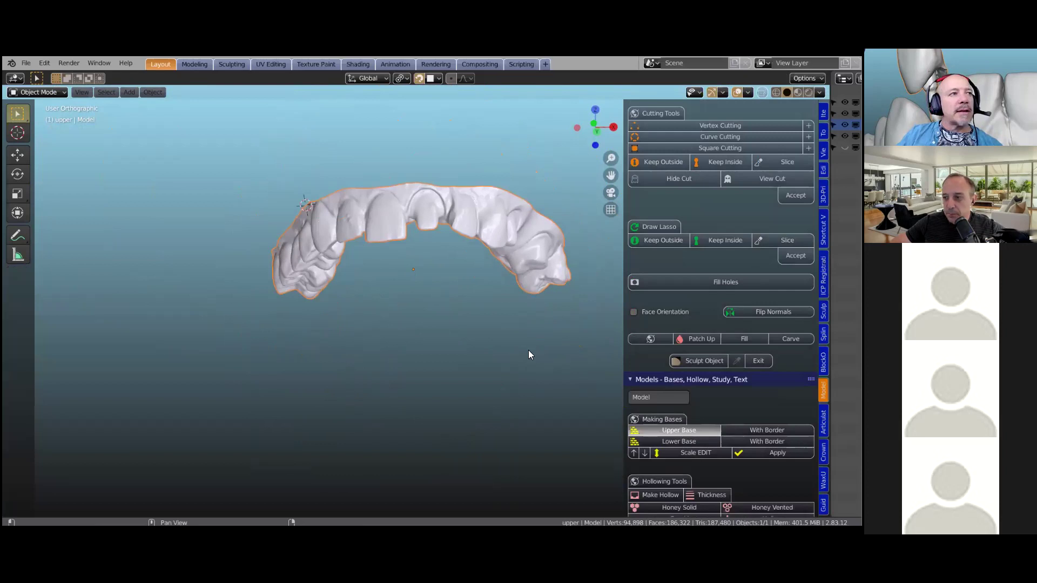
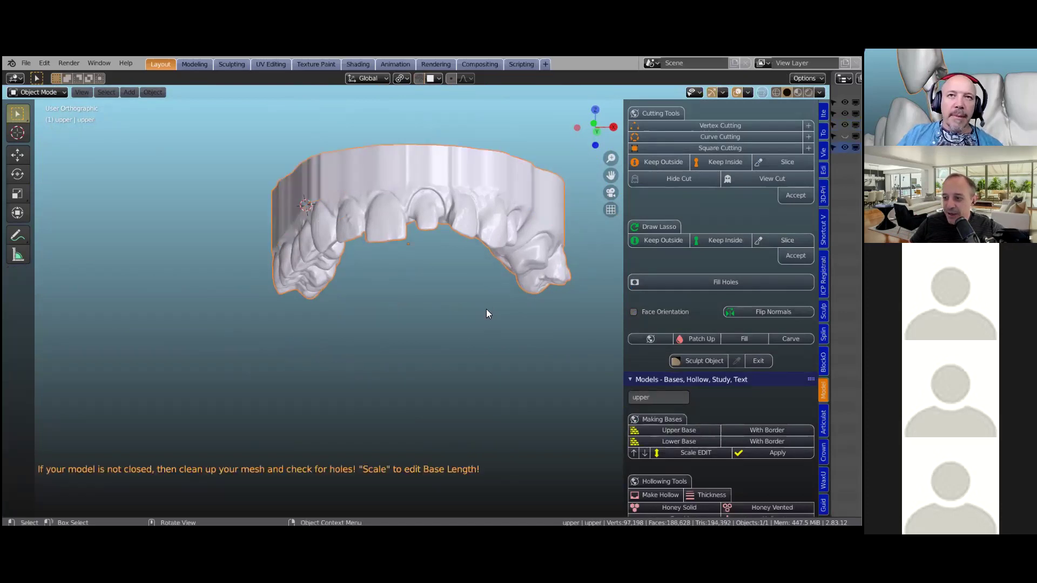
middle_drag(486, 313, 473, 380)
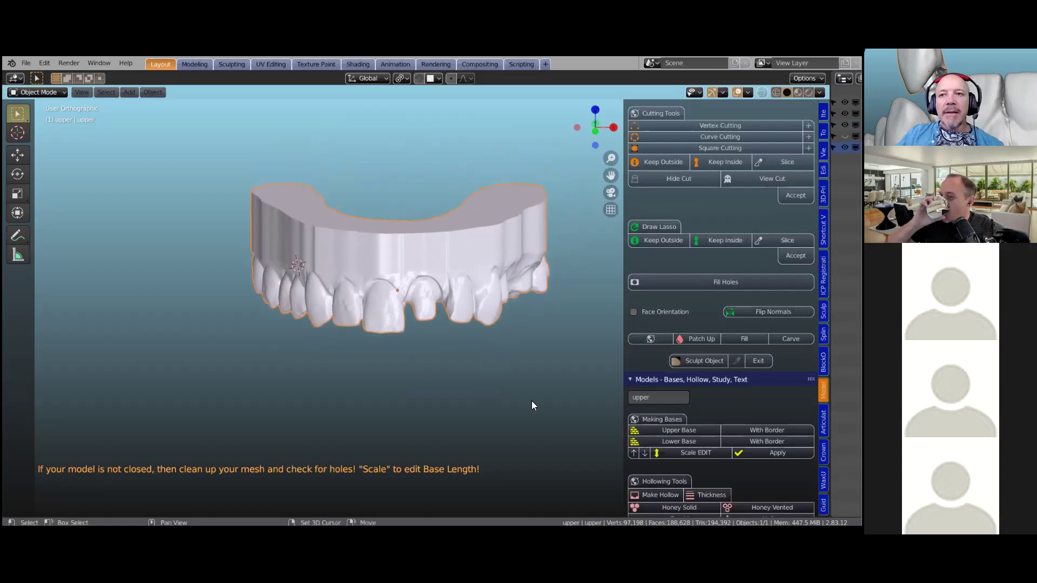
Adjust the upper base height in small increments, and move its flat end face vertically in Scale EDIT.
click(645, 453)
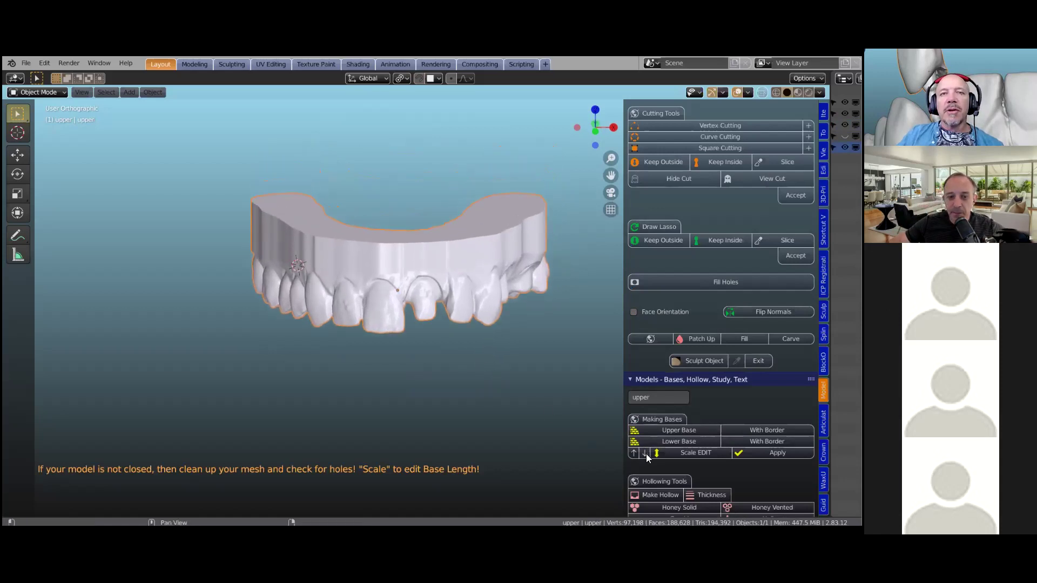
click(645, 454)
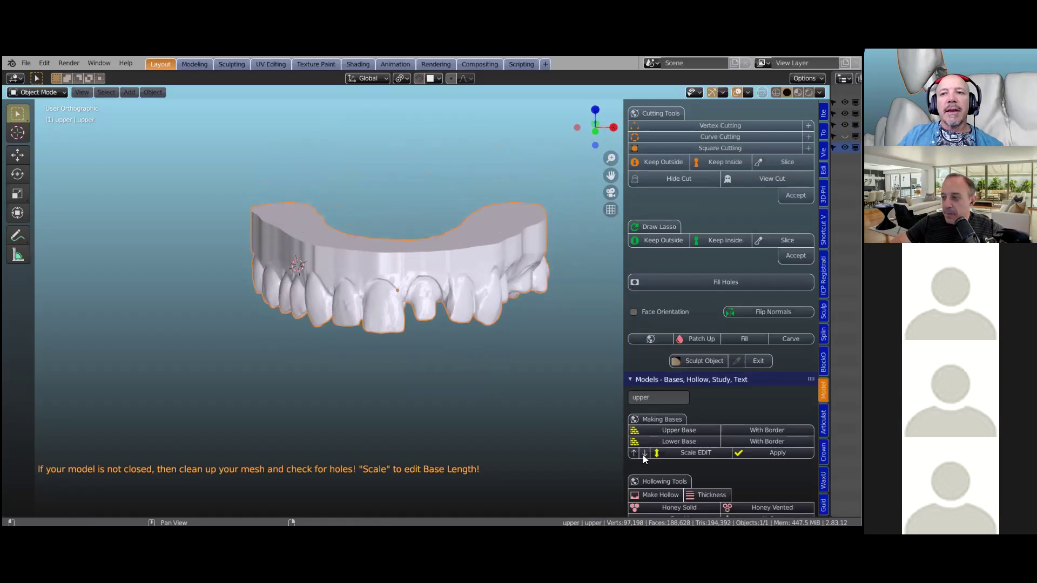
click(633, 453)
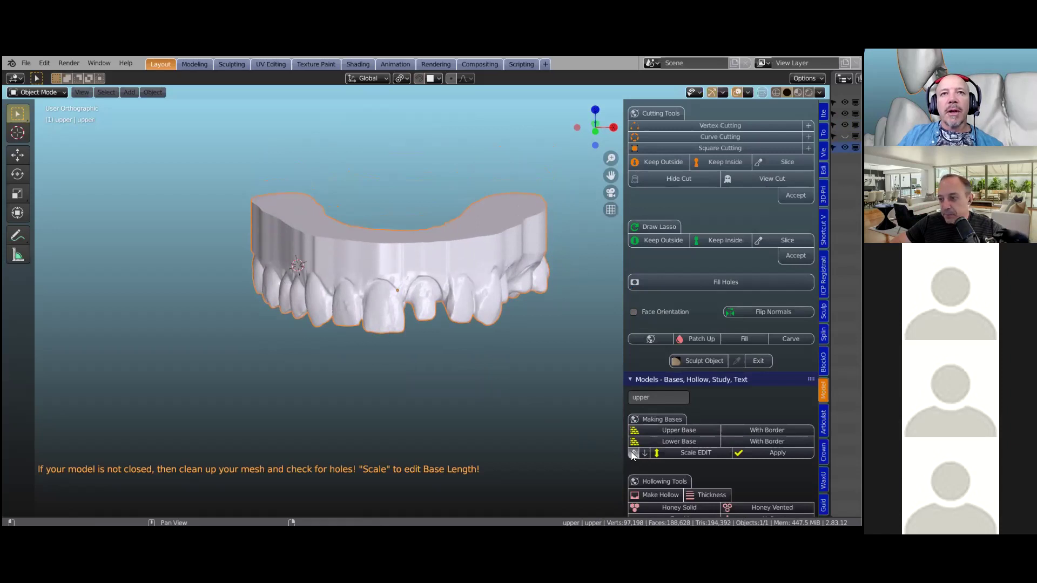
click(691, 452)
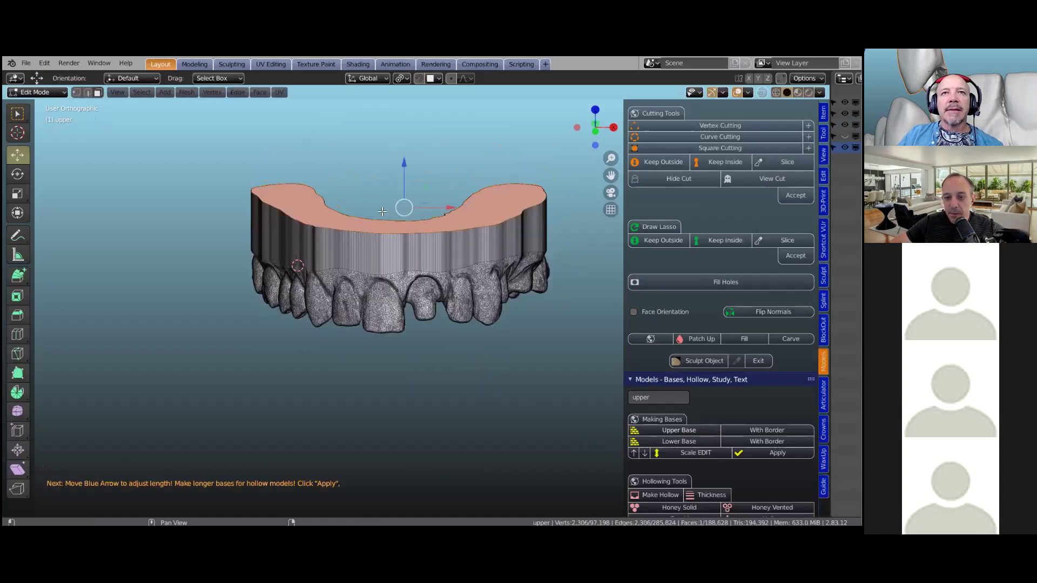
drag(404, 164, 408, 188)
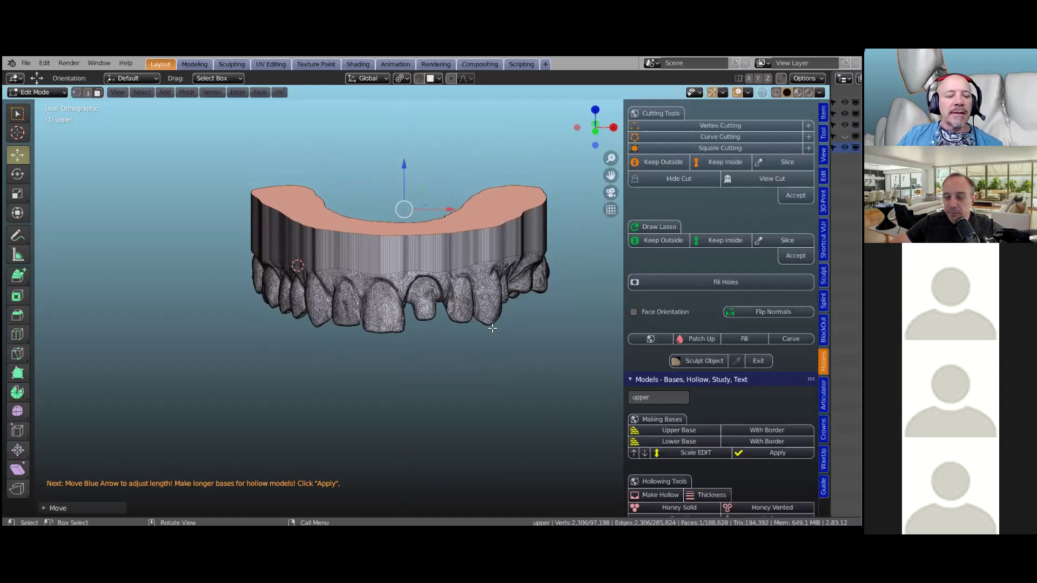
Try tapering the upper base by shrinking its flat end face slightly, and undo the scaling.
key(s)
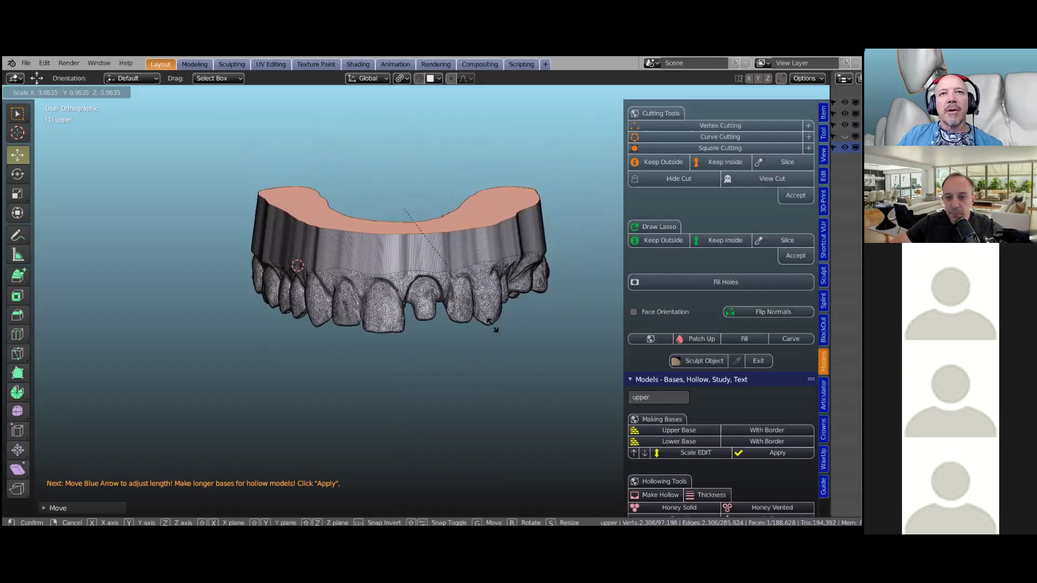
click(496, 329)
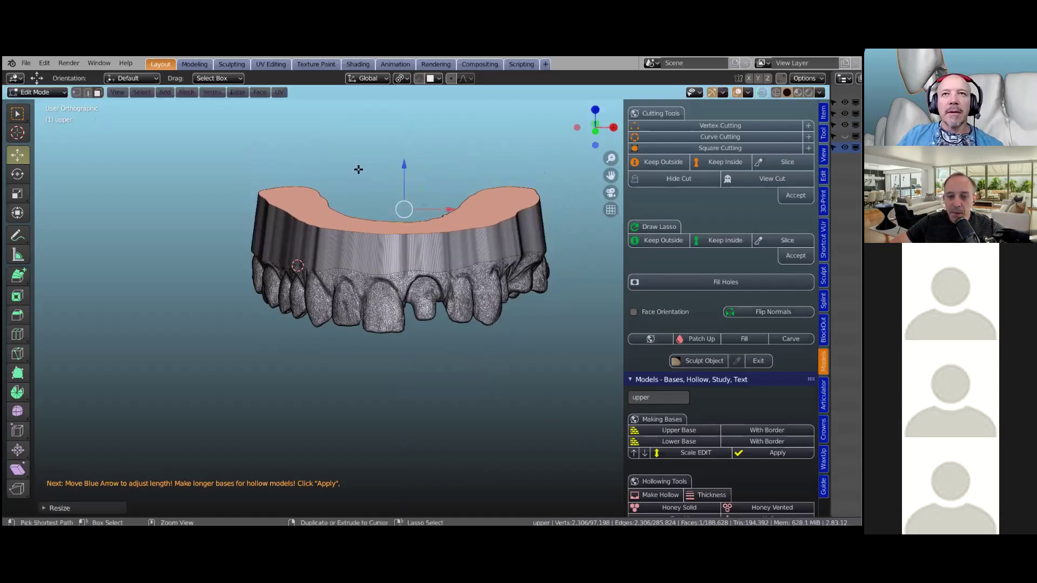
key(ctrl+z)
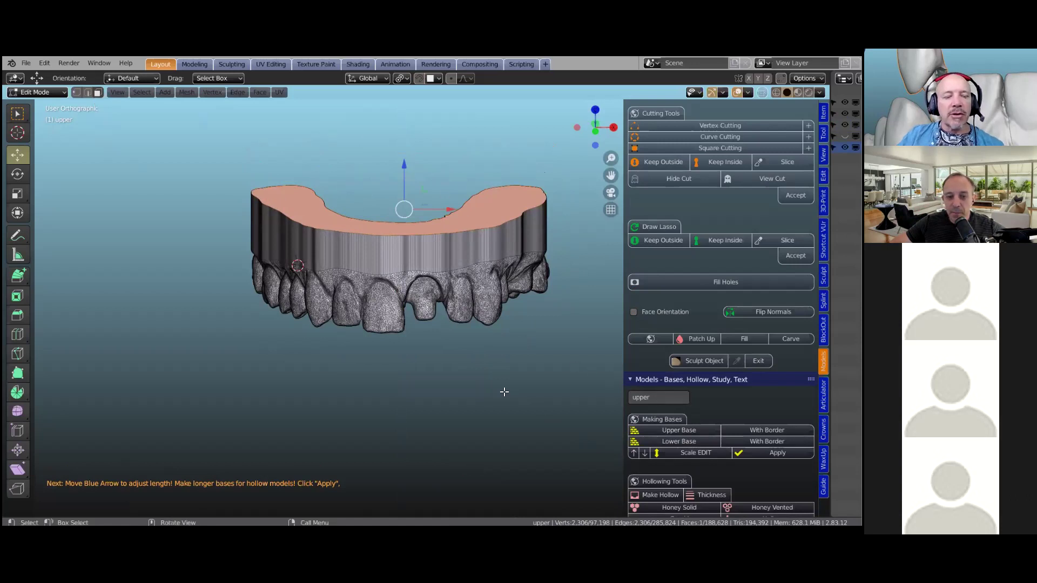
Return to Object mode and isolate the lower model by showing it, hiding the upper model and selecting the lower one.
key(Tab)
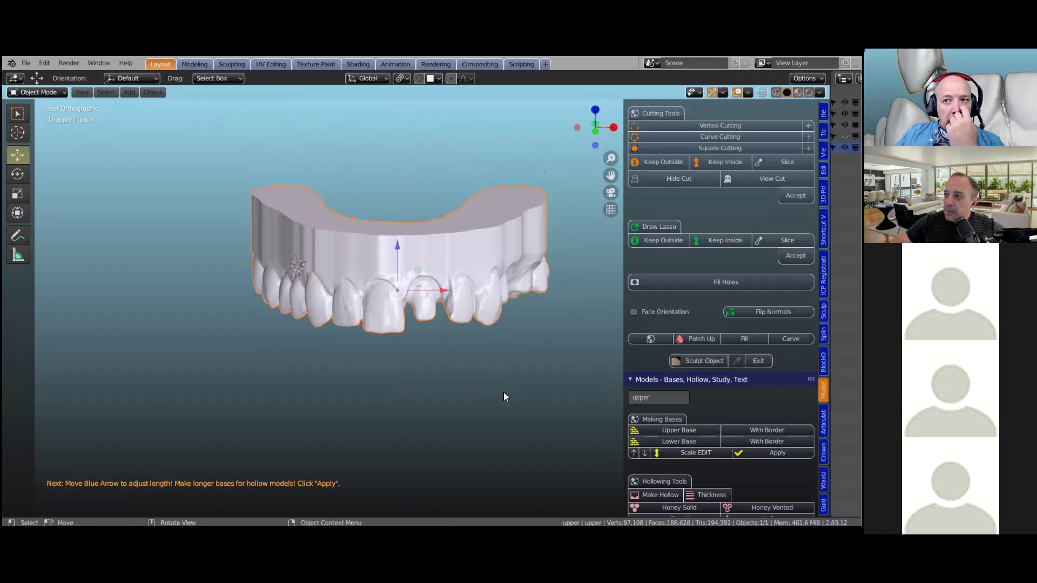
middle_drag(519, 362, 496, 310)
click(462, 257)
scroll(472, 312, up, 2)
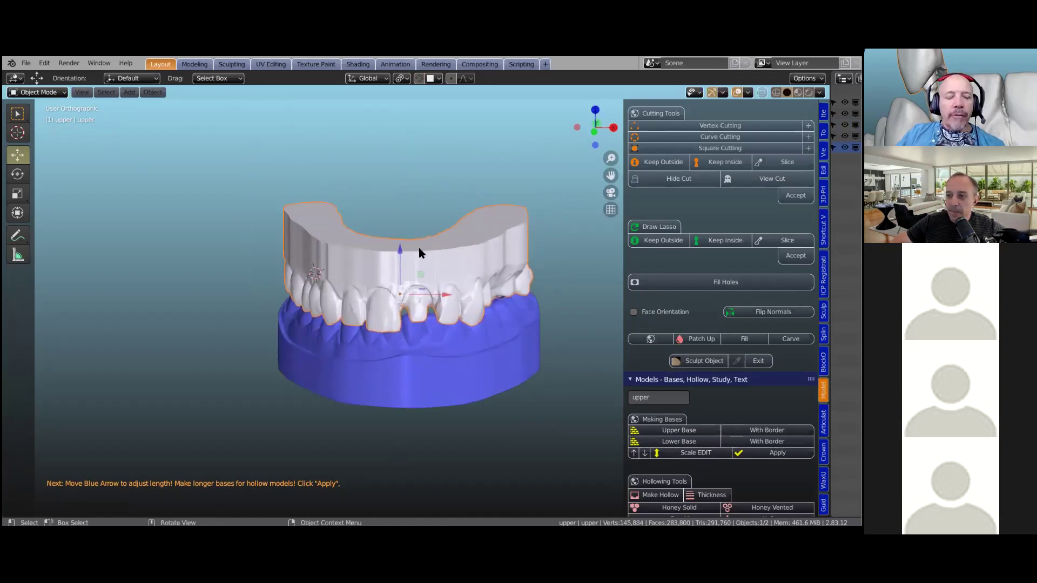
key(h)
click(475, 327)
middle_drag(475, 328, 476, 410)
scroll(695, 302, up, 4)
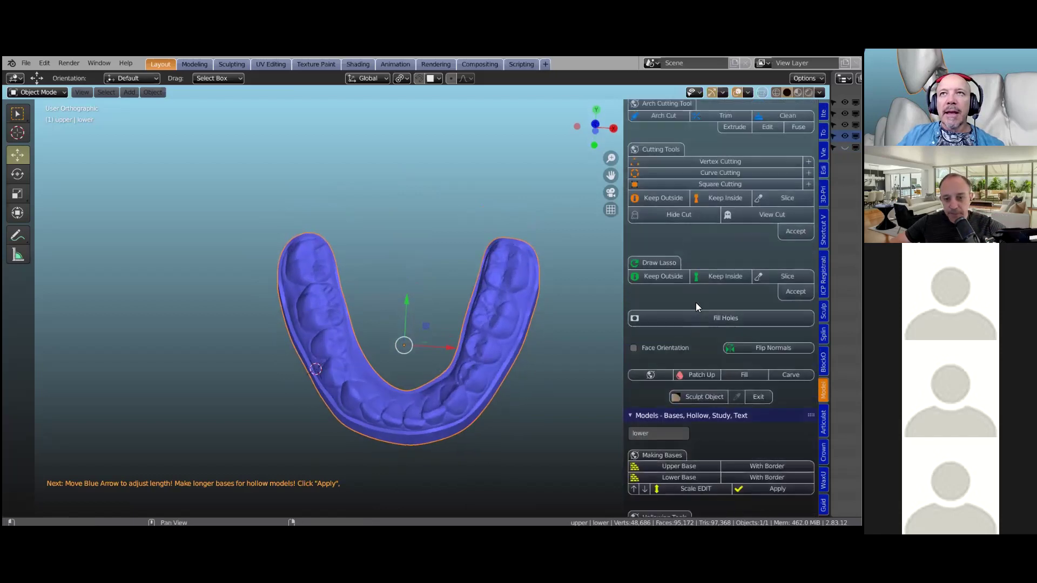
Place the 3D cursor on the inner side between the last two molars of the lower model and add a Square Cutting shape there.
shift+right_click(495, 285)
middle_drag(525, 299, 497, 294)
scroll(503, 286, up, 1)
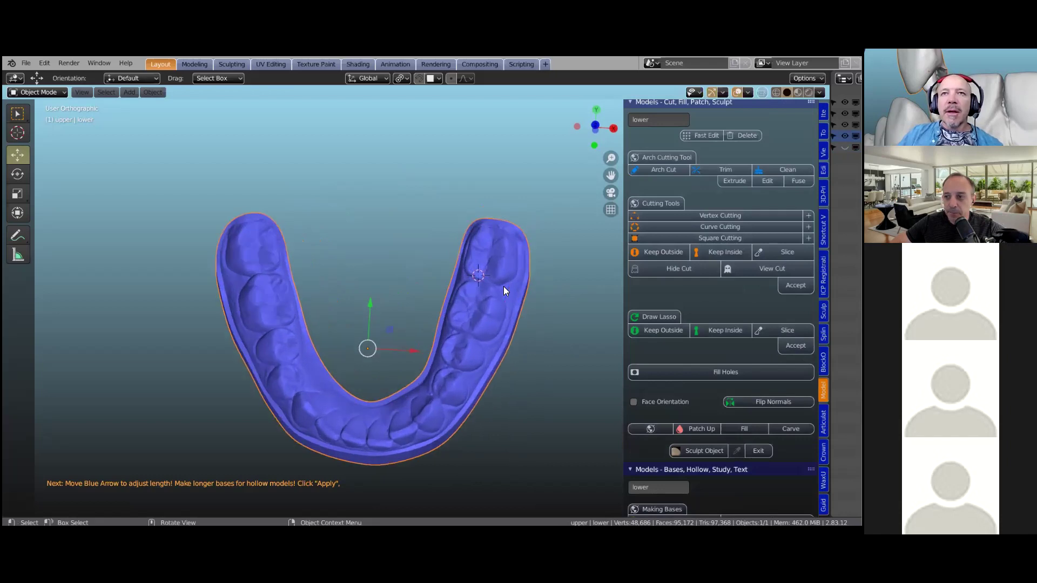
scroll(503, 286, down, 1)
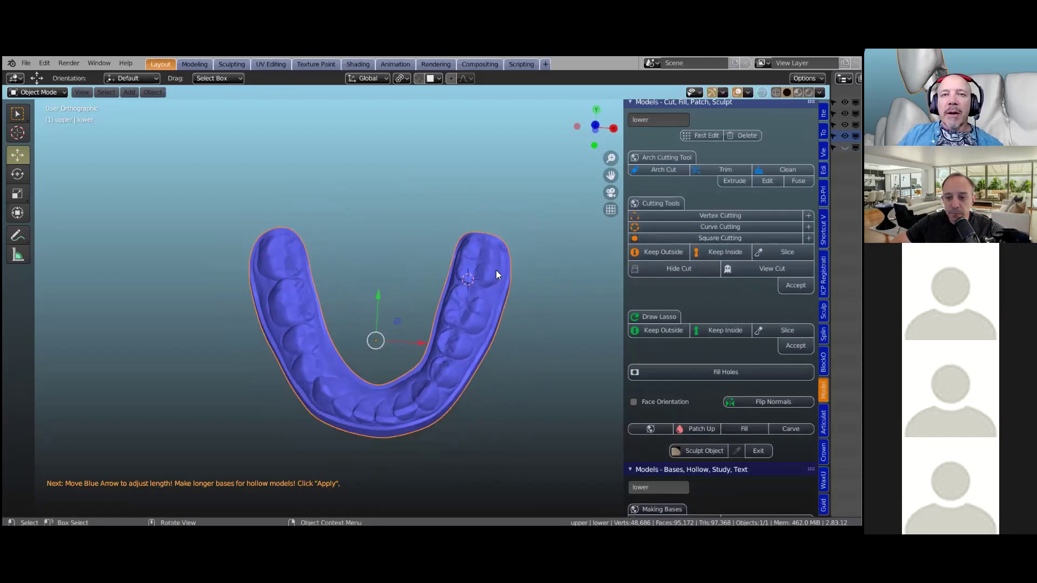
scroll(490, 270, up, 2)
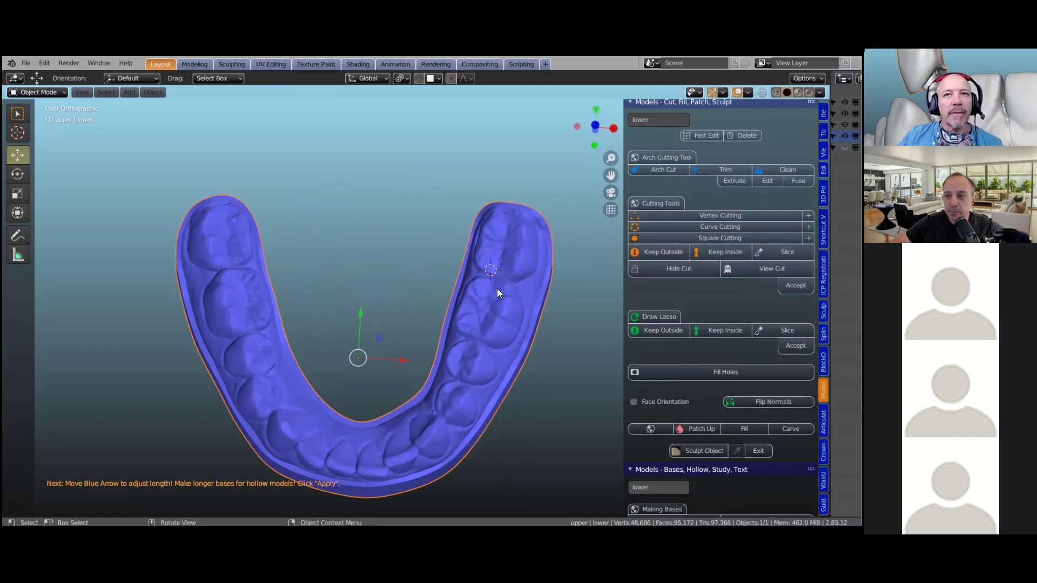
shift+right_click(492, 270)
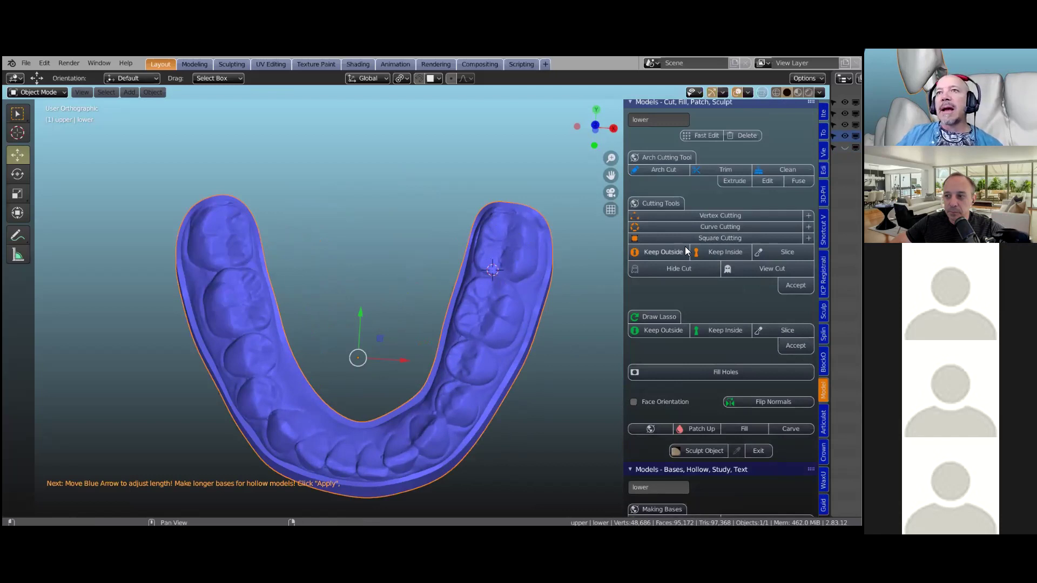
click(699, 239)
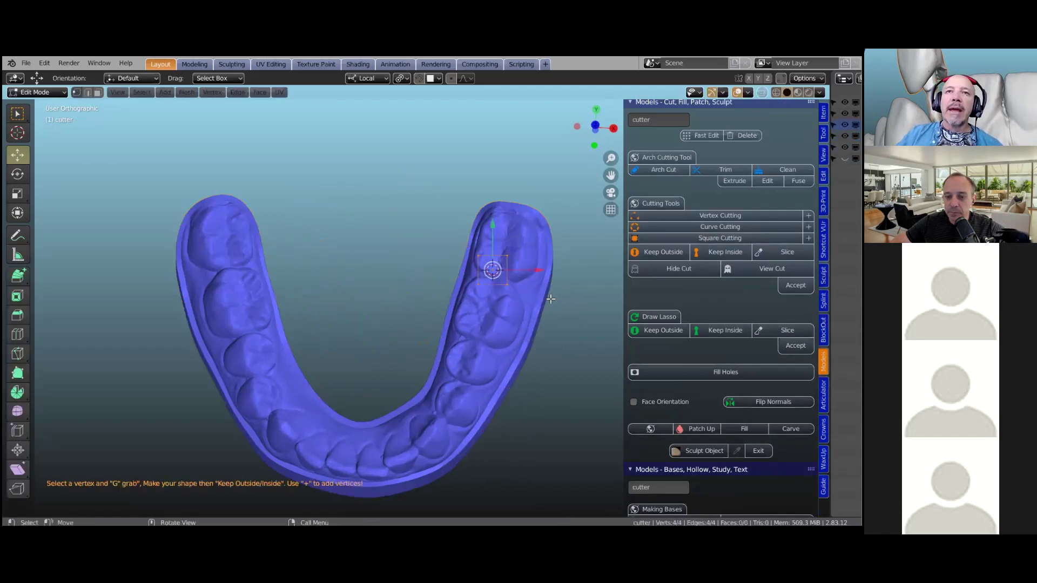
Enlarge the square cutter over the last molars, move its outer rear corner point beyond the arch and scale the whole outline up.
shift+middle_drag(517, 297, 420, 333)
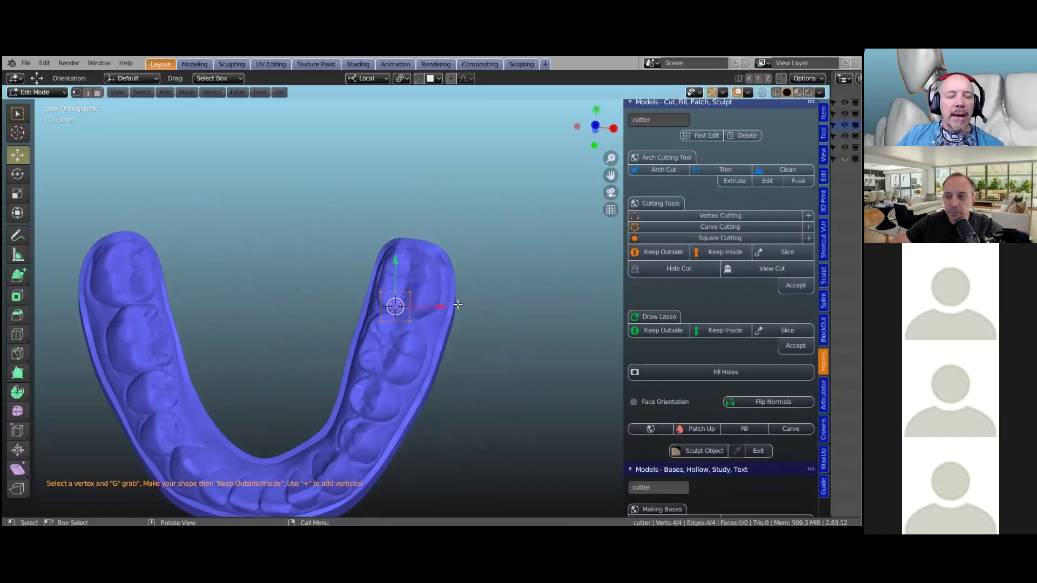
key(s)
click(463, 279)
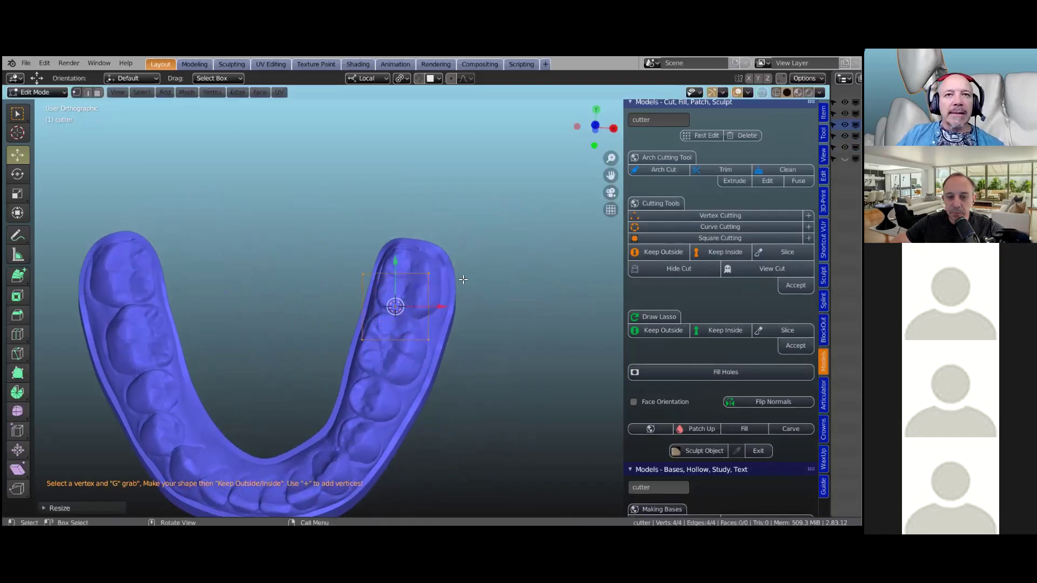
click(429, 273)
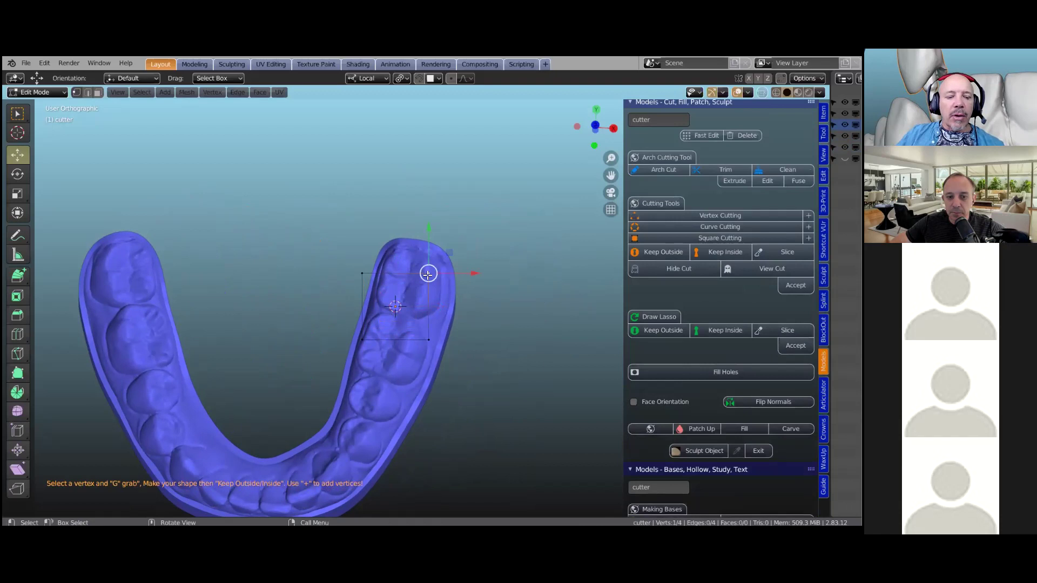
key(g)
click(481, 238)
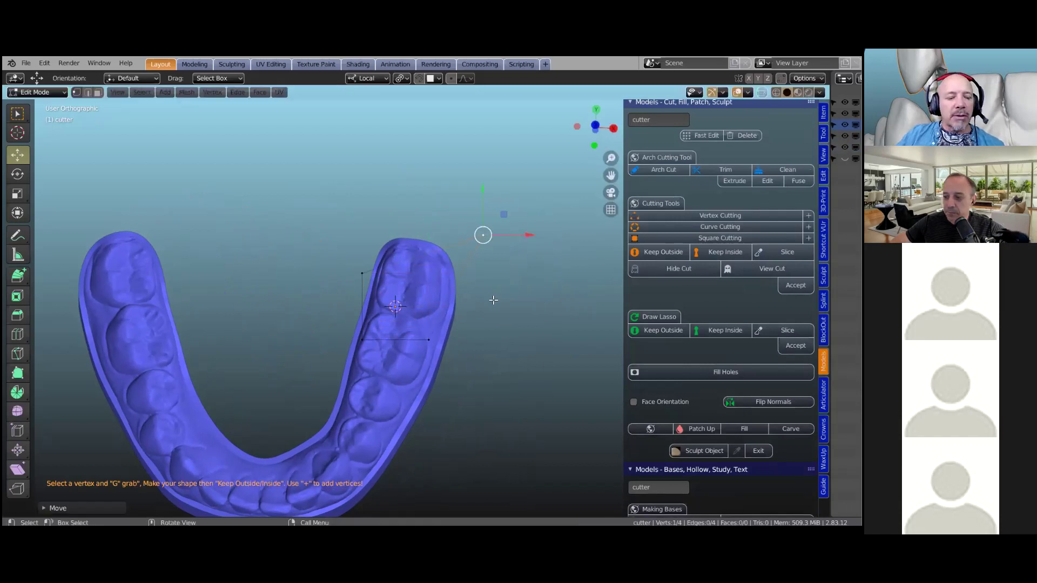
key(a)
key(s)
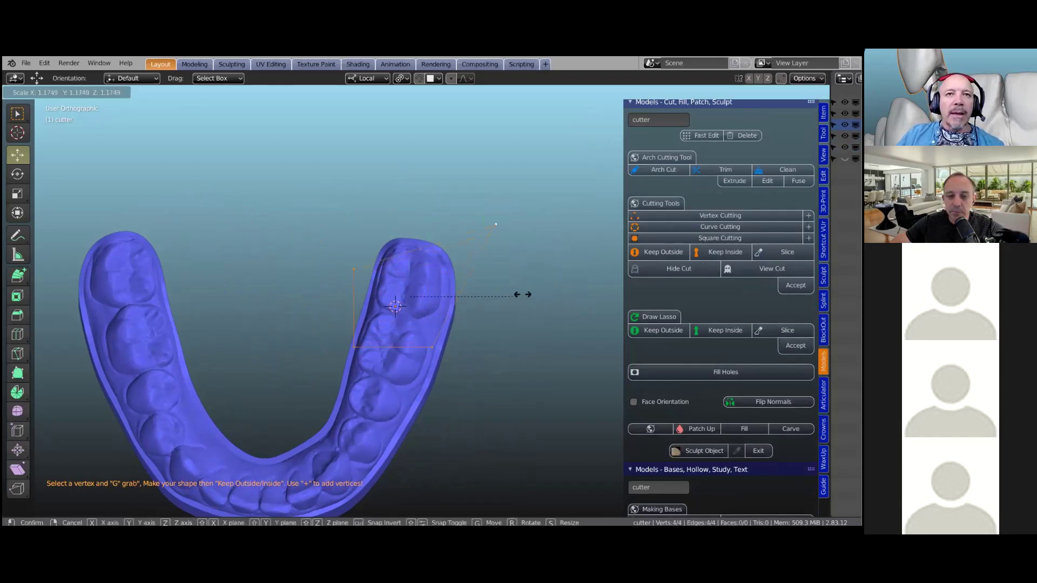
Scale the square cutter over the rear teeth of one arch end, pull a corner outward, and apply it with Keep Outside.
click(579, 276)
key(g)
click(458, 320)
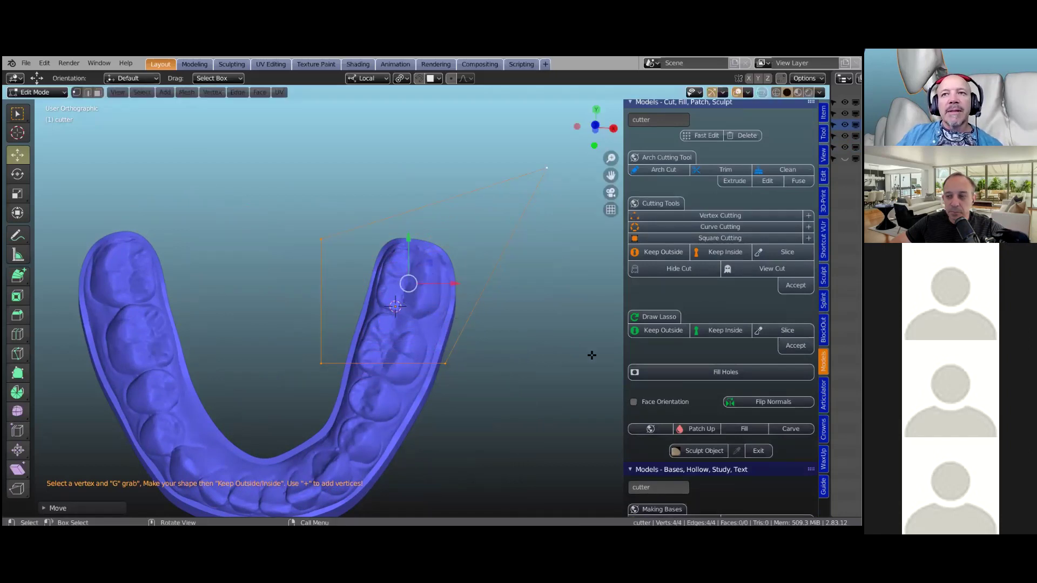
click(662, 252)
scroll(193, 312, down, 2)
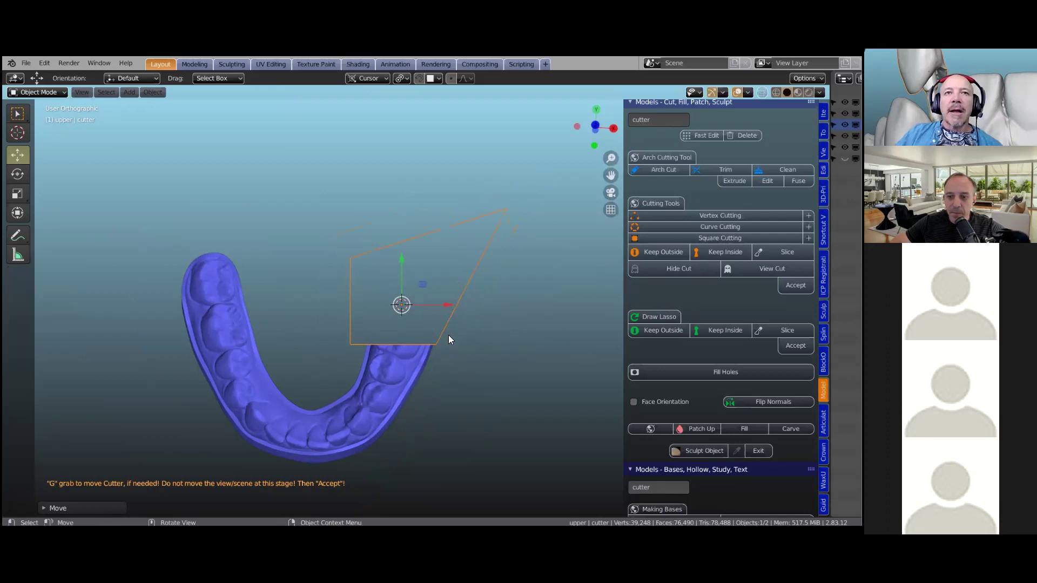
Move the cutter along the arch, set it back over the rear teeth, and accept the cut.
key(g)
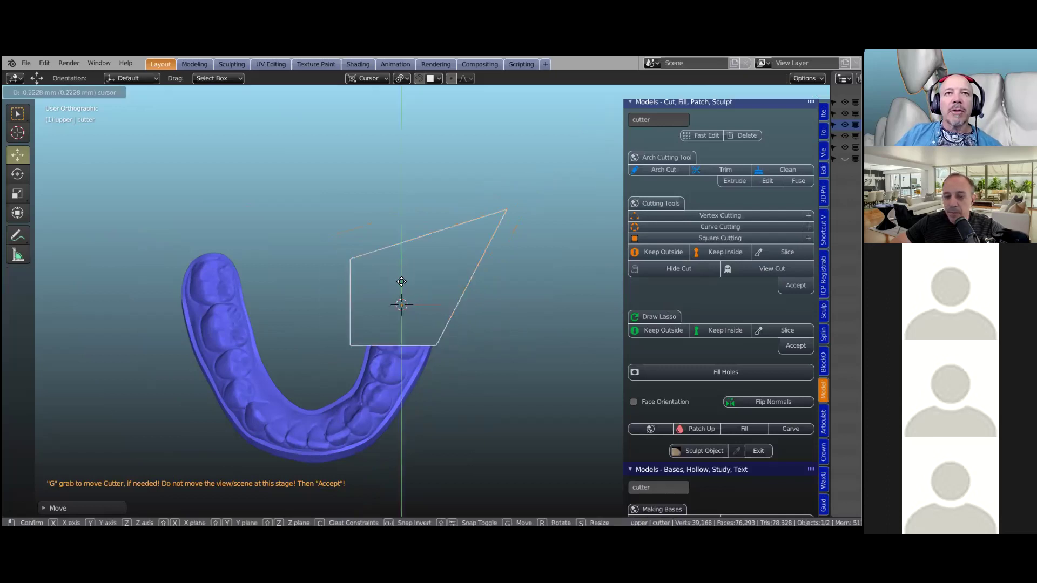
drag(400, 276, 400, 268)
key(g)
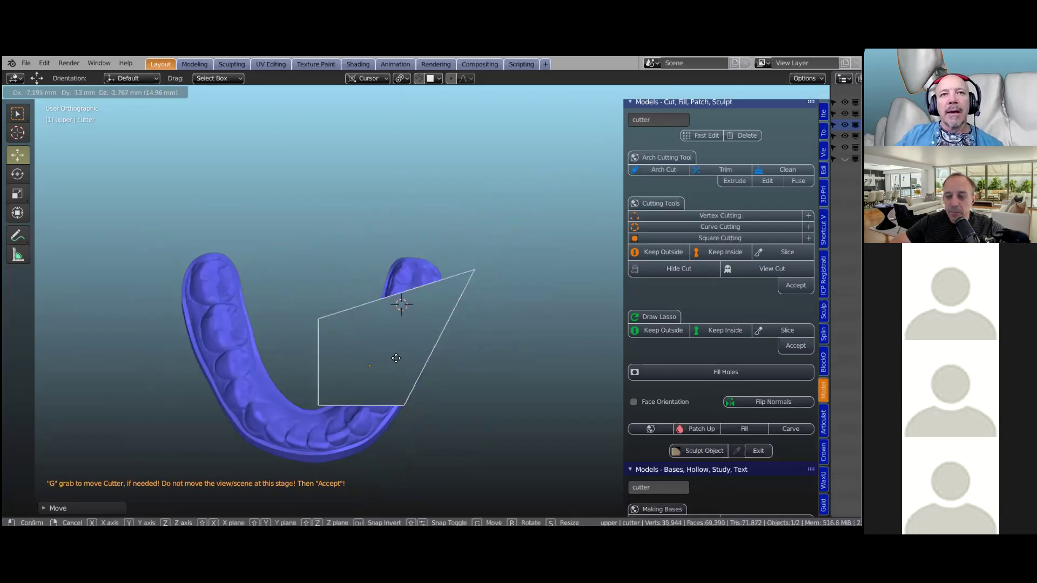
click(409, 325)
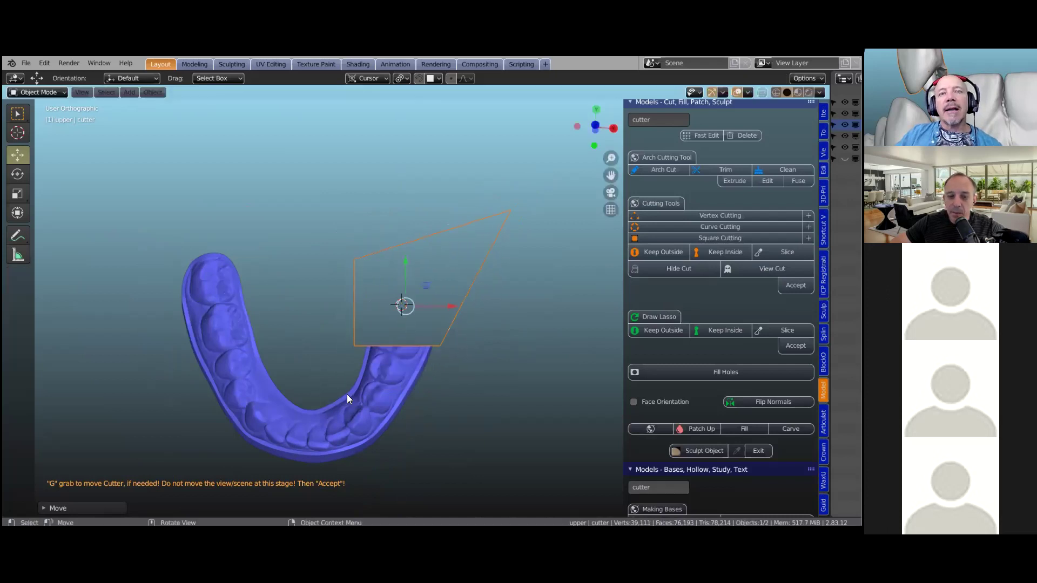
middle_drag(372, 399, 521, 300)
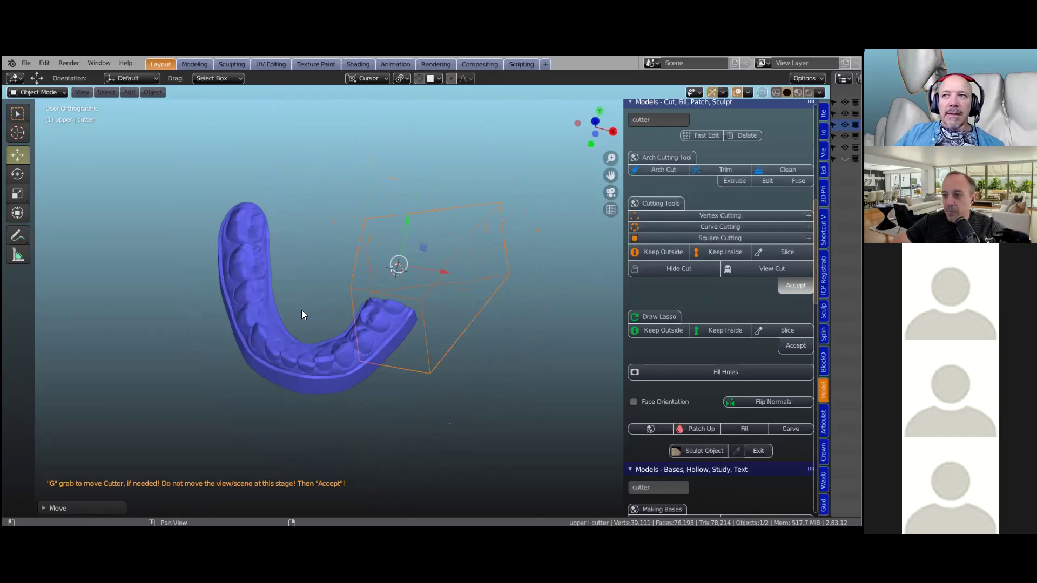
middle_drag(271, 313, 368, 367)
scroll(266, 329, up, 3)
scroll(266, 329, down, 1)
scroll(278, 324, up, 1)
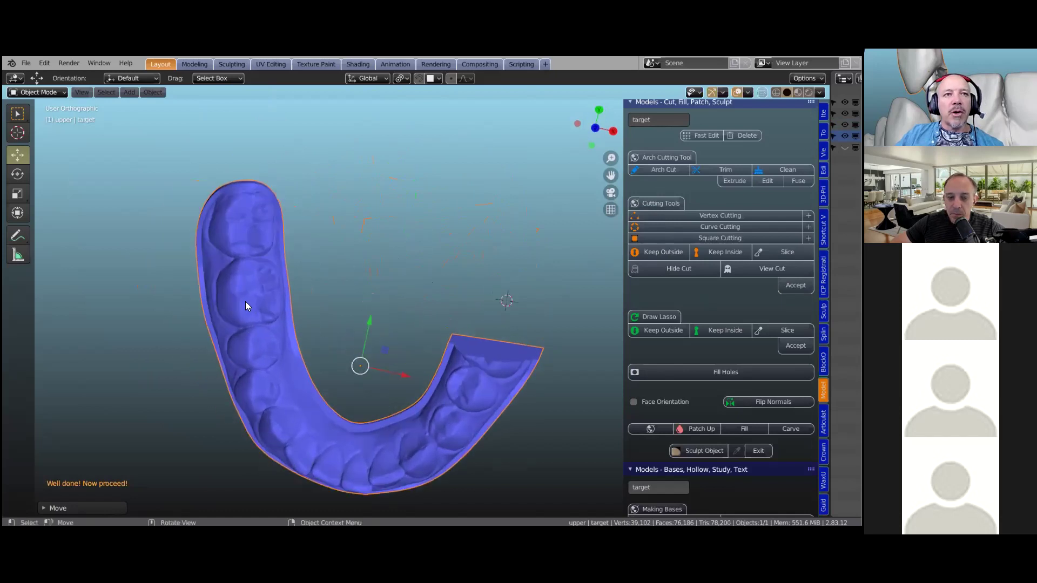
Place the 3D cursor on the second tooth of the uncut arch end and draw a Vertex Cutting line across the arch behind it.
shift+right_click(239, 302)
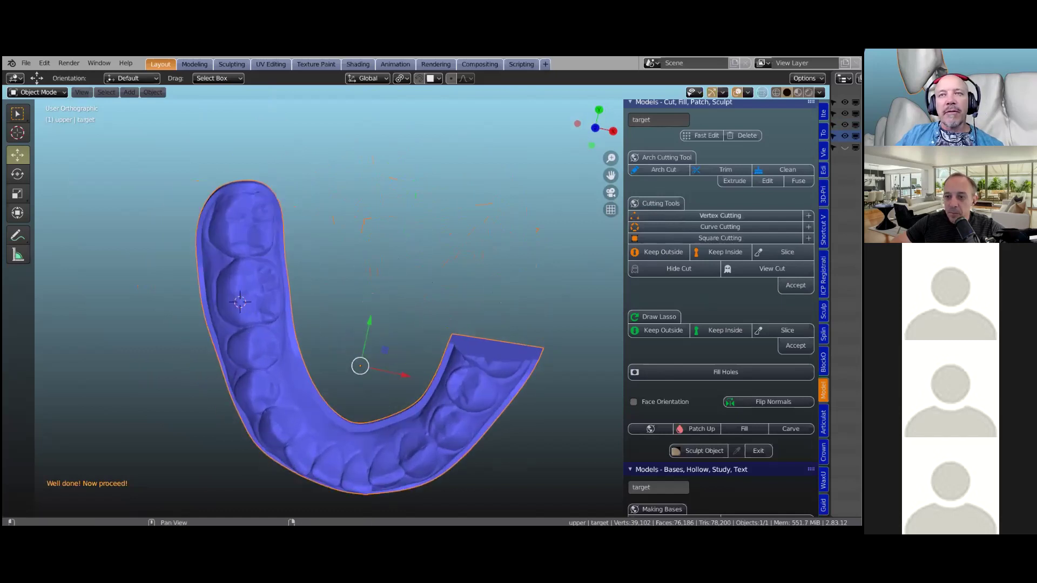
click(720, 216)
drag(245, 311, 177, 280)
key(e)
click(342, 248)
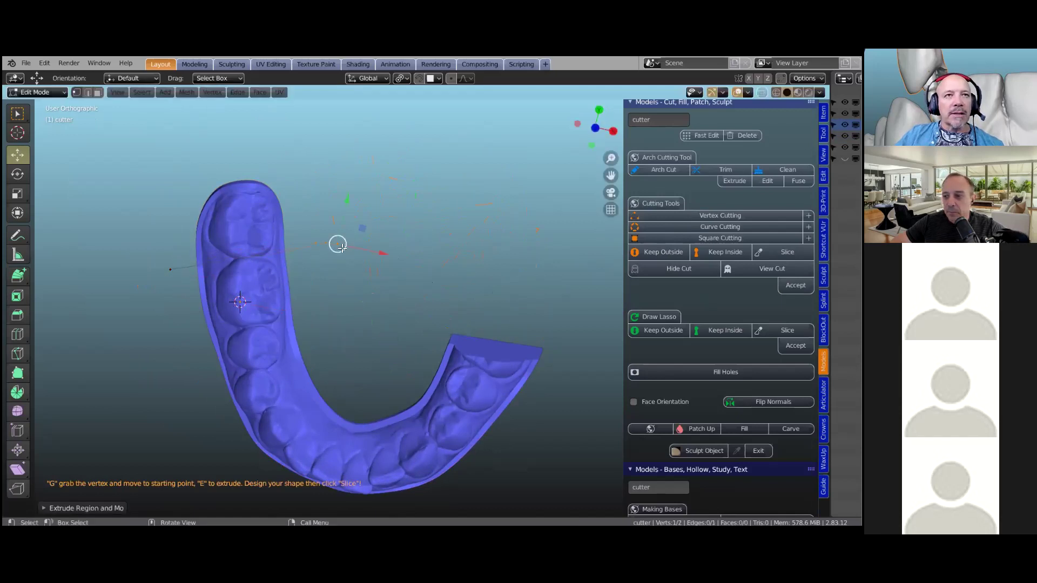
Draw a second cutting line across the arch in front of that tooth and slice the model along both lines at 0.1 mm.
key(e)
click(324, 327)
key(e)
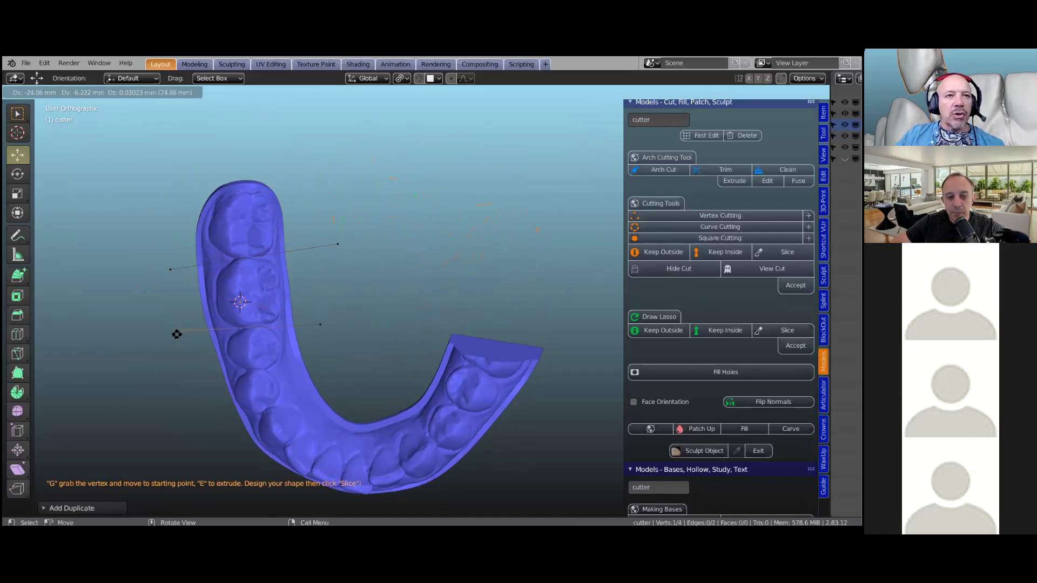
click(177, 335)
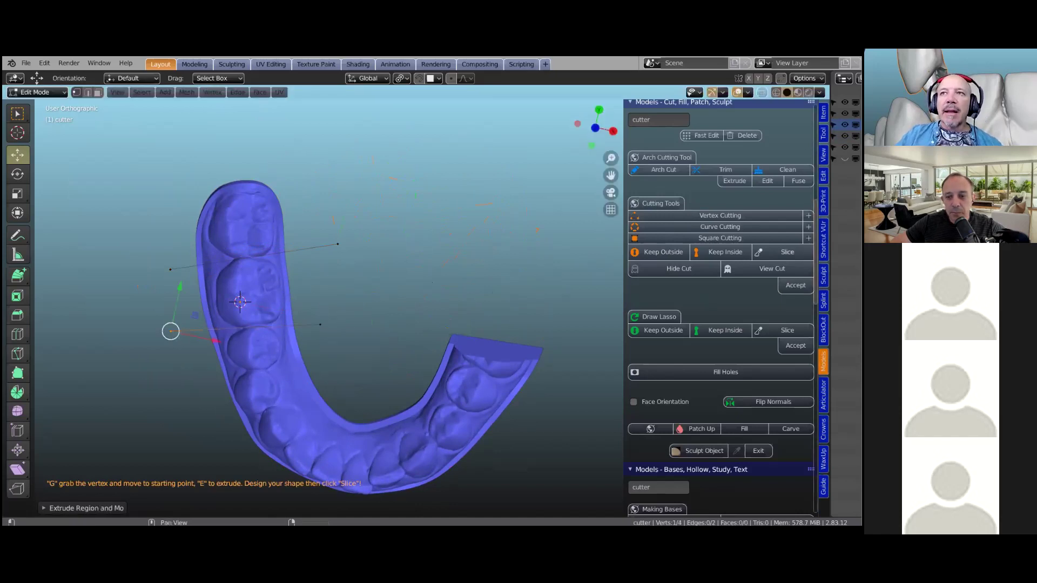
click(786, 252)
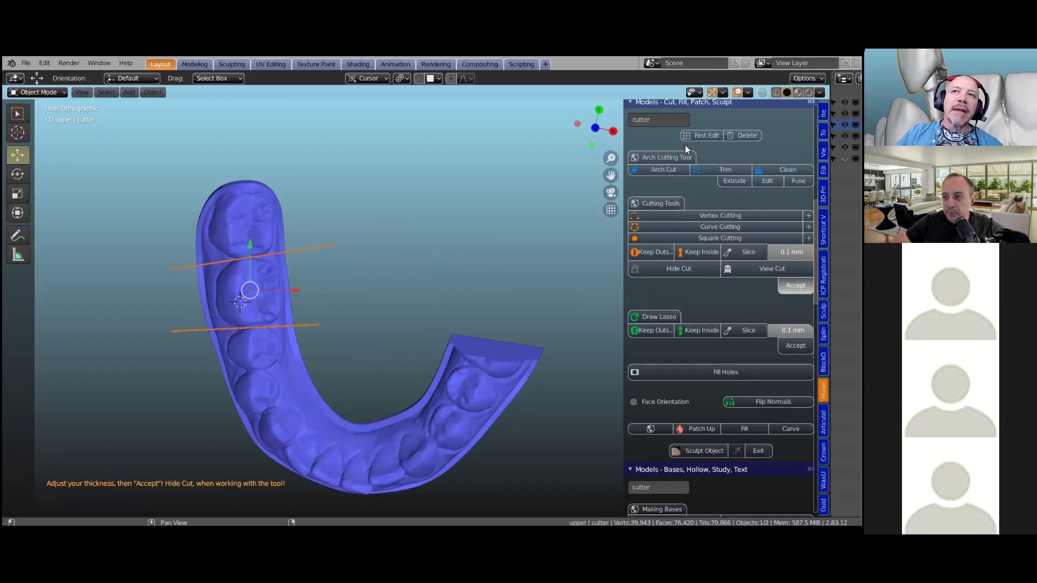
click(679, 332)
Select the front segment, draw a lasso around the tooth at its cut end, and cut it off with Keep Outside.
click(300, 427)
shift+right_click(473, 385)
click(647, 318)
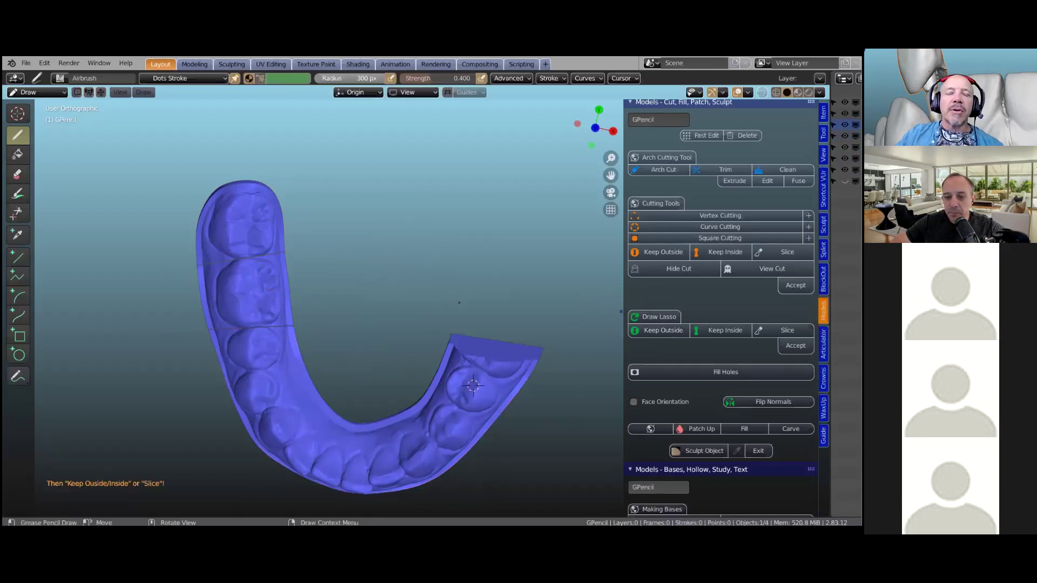
mouse_move(461, 410)
mouse_down()
mouse_move(556, 393)
mouse_move(571, 321)
mouse_up()
click(663, 330)
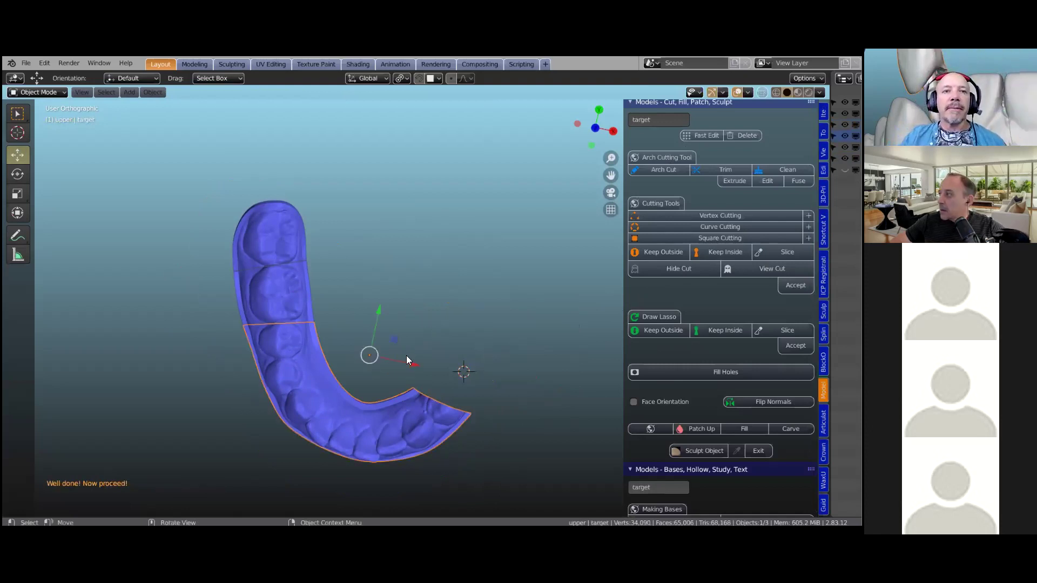
Select all three segments of the sliced arch and delete them.
middle_drag(406, 355, 354, 301)
shift+click(324, 299)
shift+click(323, 261)
key(x)
click(424, 281)
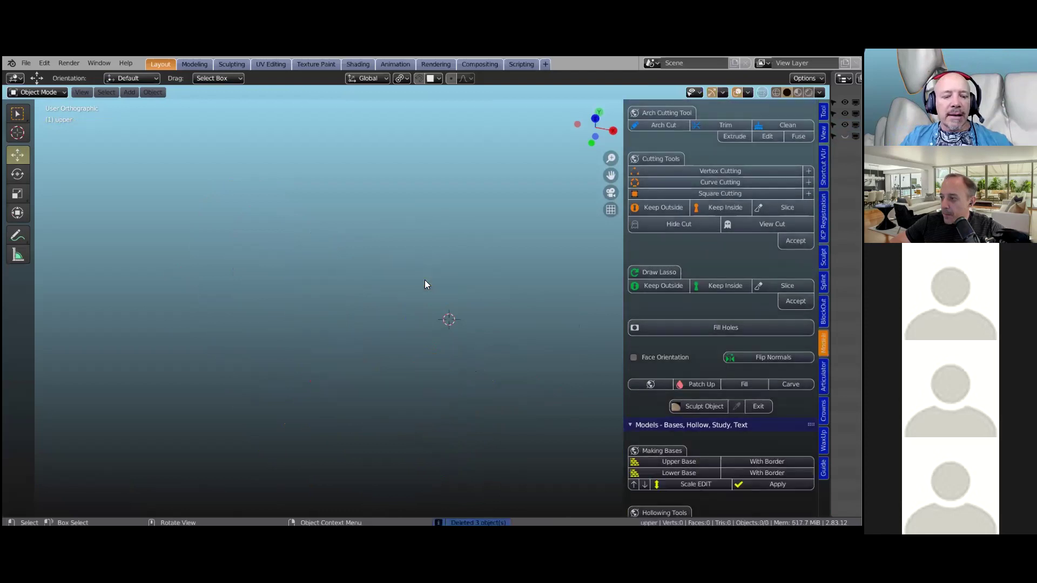
Place the 3D cursor on the gum beside the prepared molar of the upper model.
middle_drag(426, 370, 362, 206)
scroll(405, 230, up, 3)
middle_drag(409, 232, 405, 292)
scroll(405, 289, up, 4)
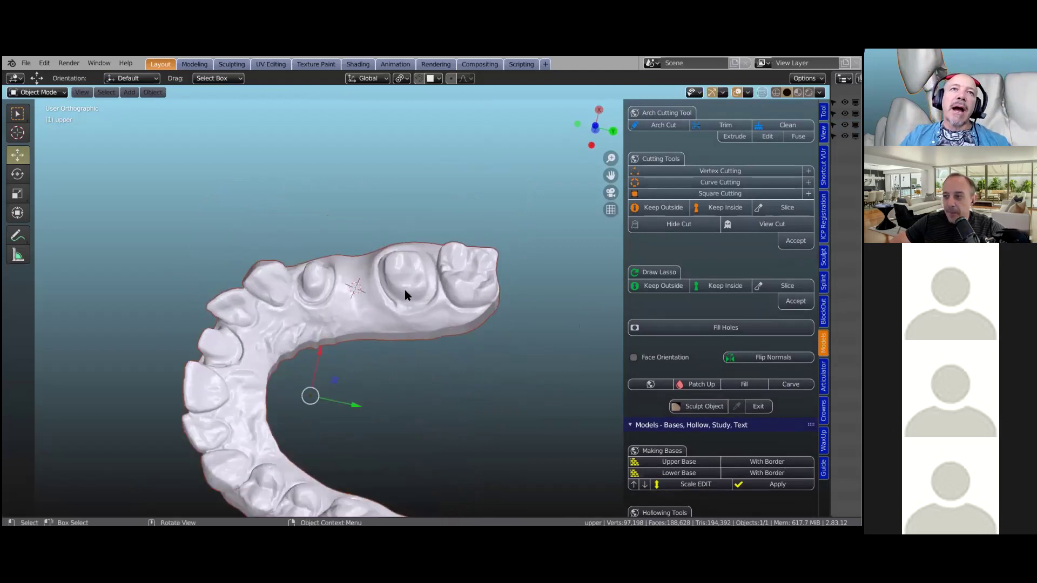
shift+right_click(319, 250)
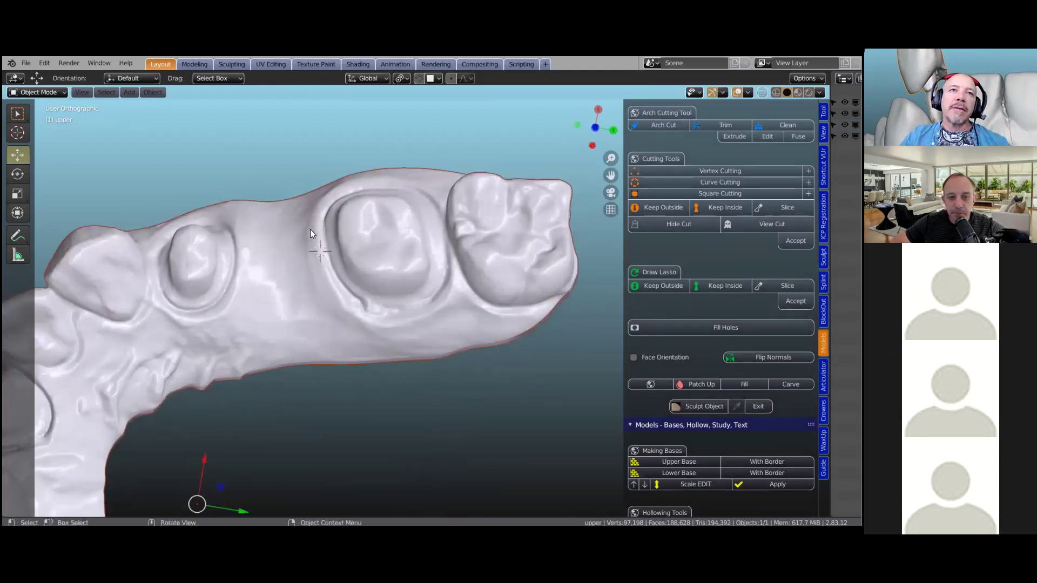
Select the upper model and start a Draw Die outline beside the prepared molar.
shift+middle_drag(365, 249, 387, 240)
scroll(718, 324, down, 8)
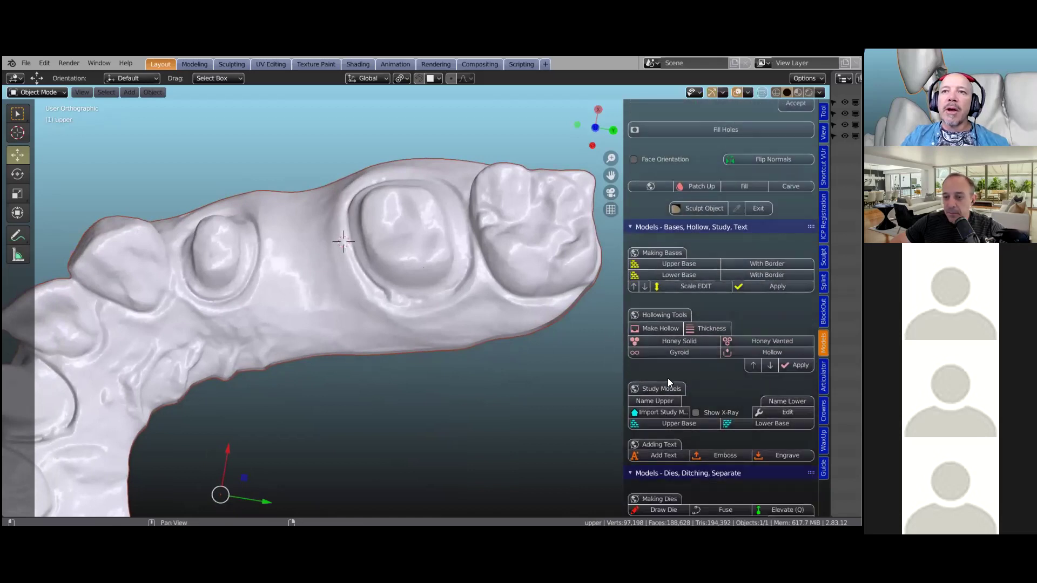
scroll(650, 402, down, 2)
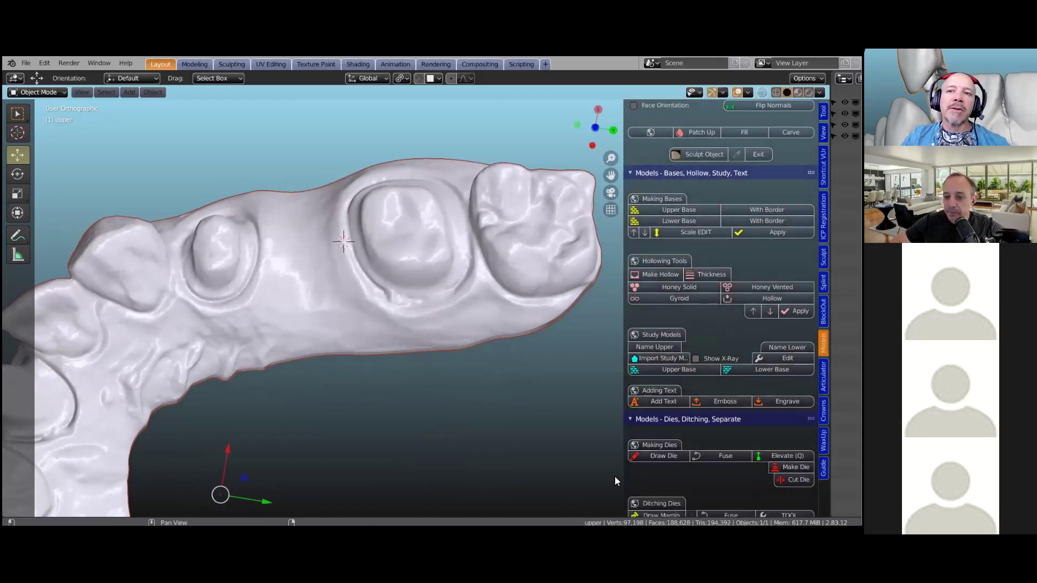
click(664, 456)
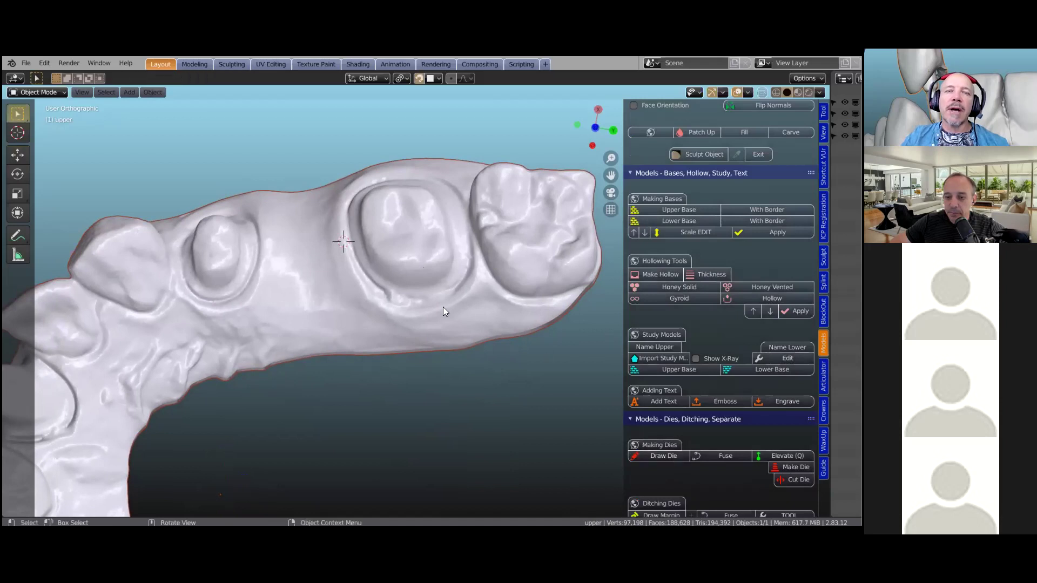
click(343, 243)
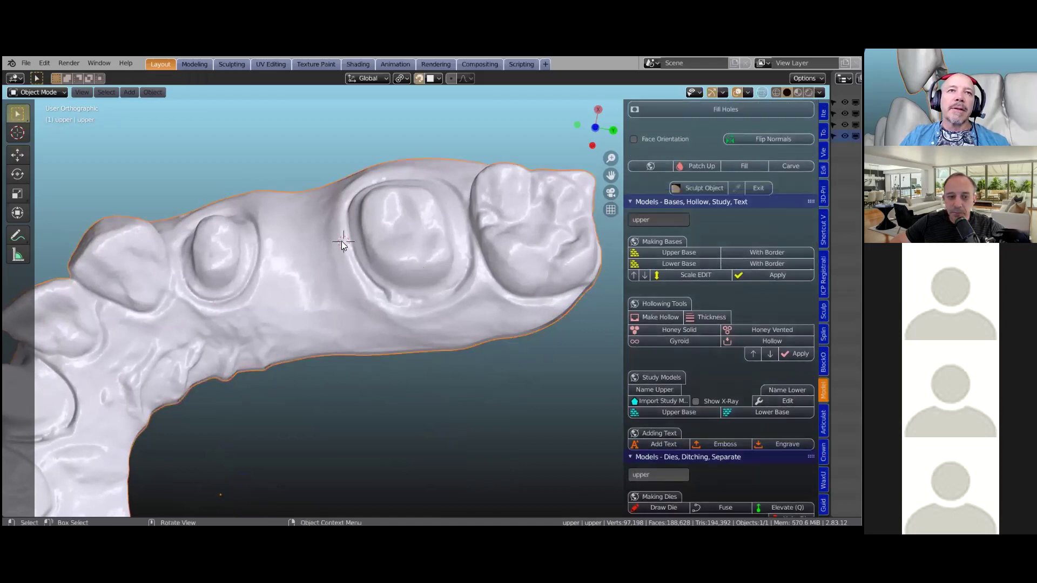
scroll(700, 427, down, 3)
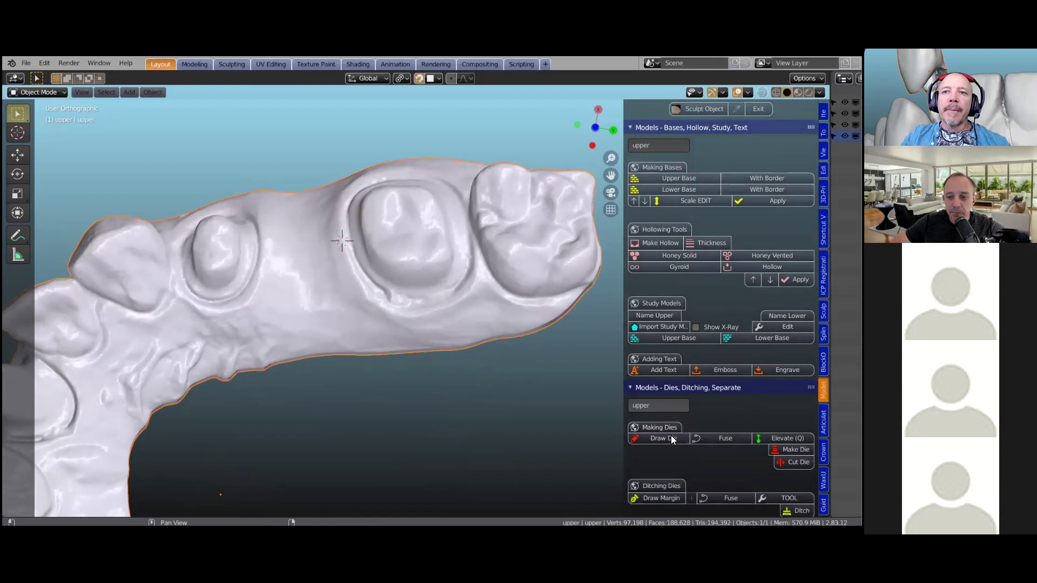
click(671, 438)
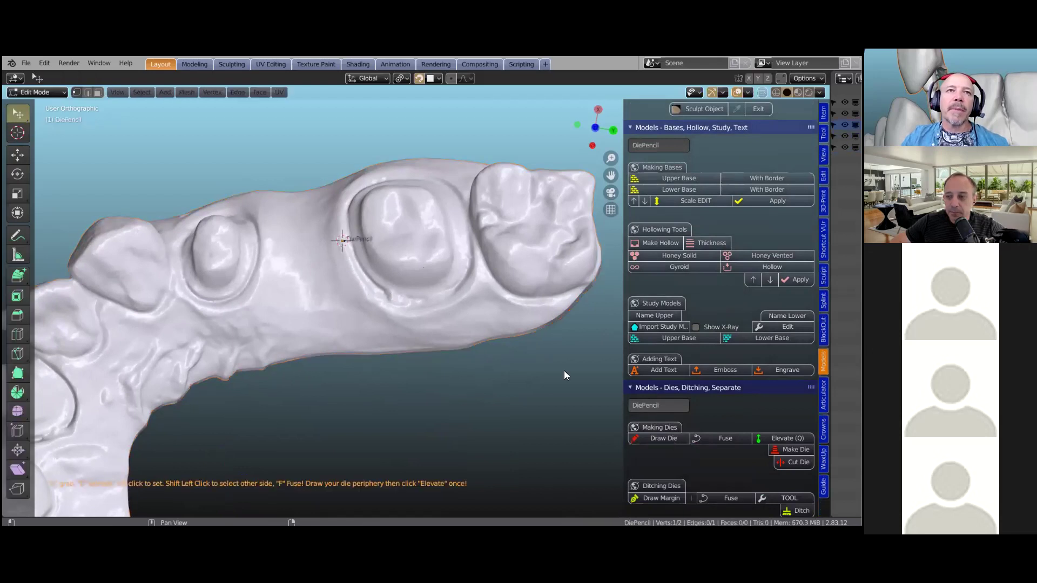
Extrude the die outline point by point around the inner side of the prepared molar and up along the adjacent rear molar.
scroll(400, 270, up, 3)
key(g)
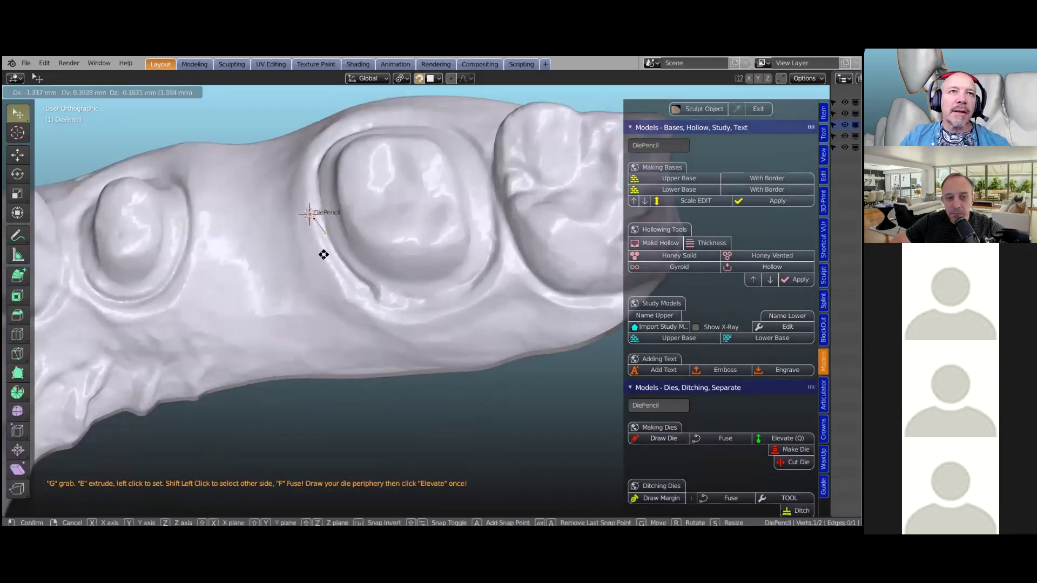
click(323, 266)
key(e)
click(358, 306)
key(e)
click(409, 326)
key(e)
click(466, 314)
key(e)
click(504, 286)
key(e)
click(508, 244)
key(e)
click(501, 215)
Continue the die outline around the outer side of the prepared molar back towards its starting point.
key(e)
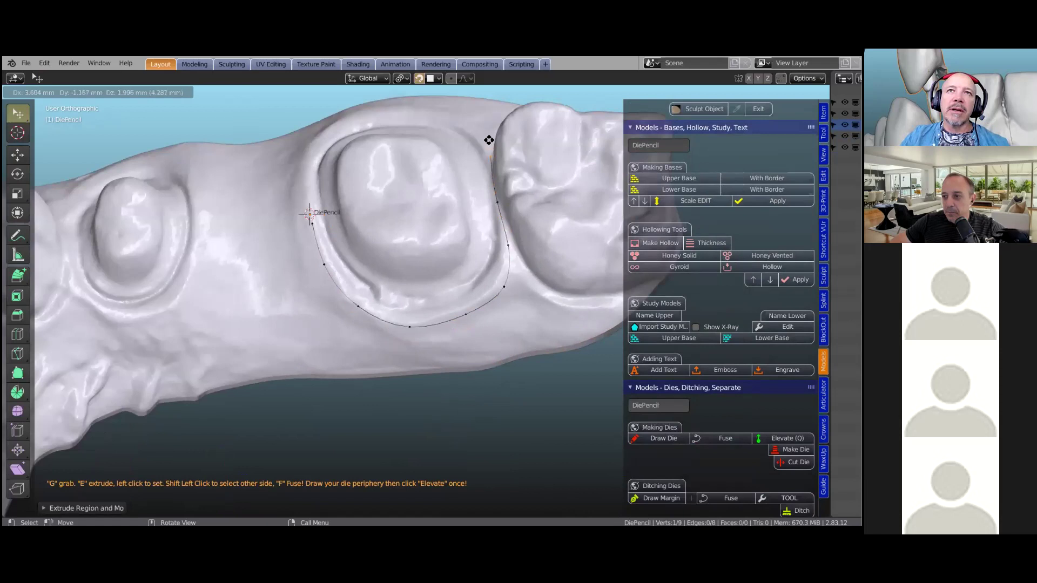
click(481, 132)
key(e)
click(435, 99)
key(e)
click(397, 115)
key(e)
click(346, 124)
key(e)
click(308, 144)
key(e)
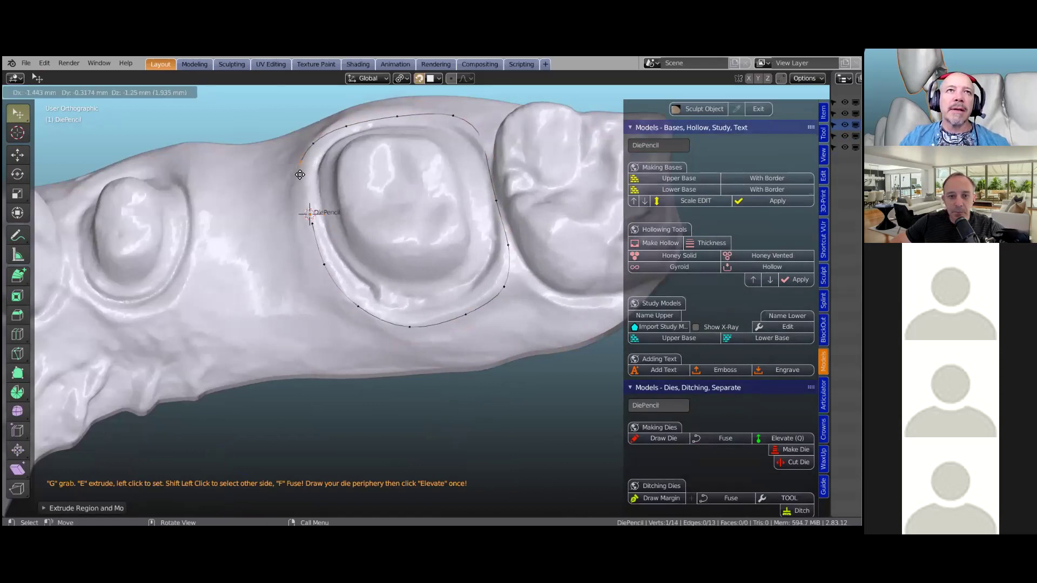
click(302, 165)
Join the two ends of the die outline into a closed loop and shift its starting vertex slightly outward.
shift+click(318, 206)
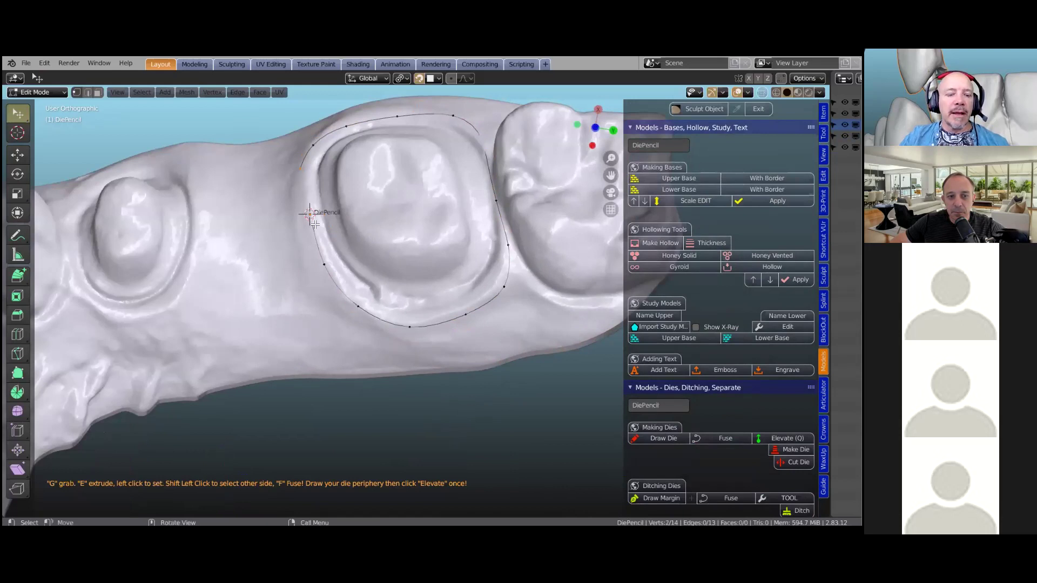
click(308, 215)
key(g)
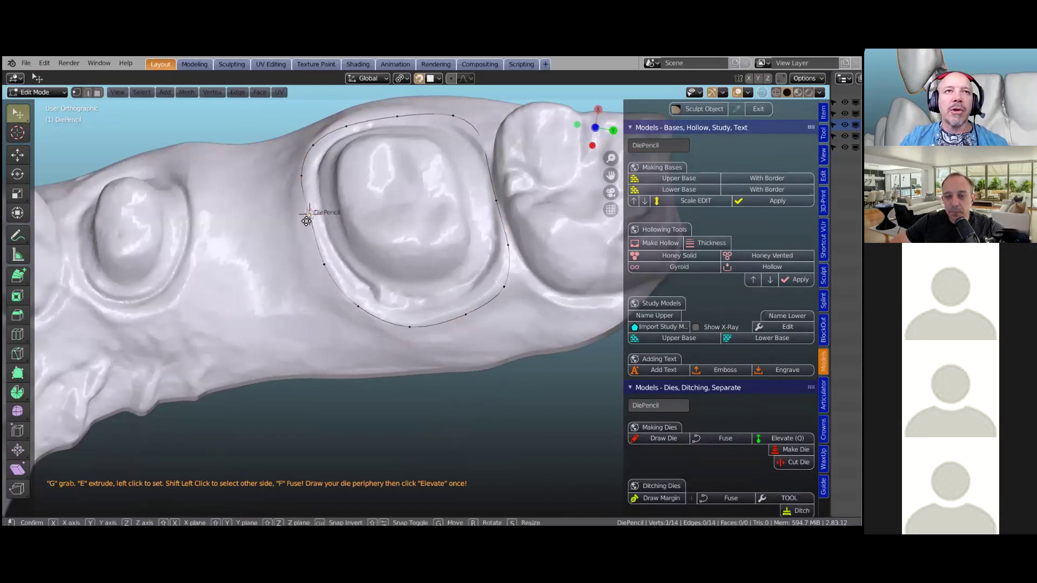
click(304, 223)
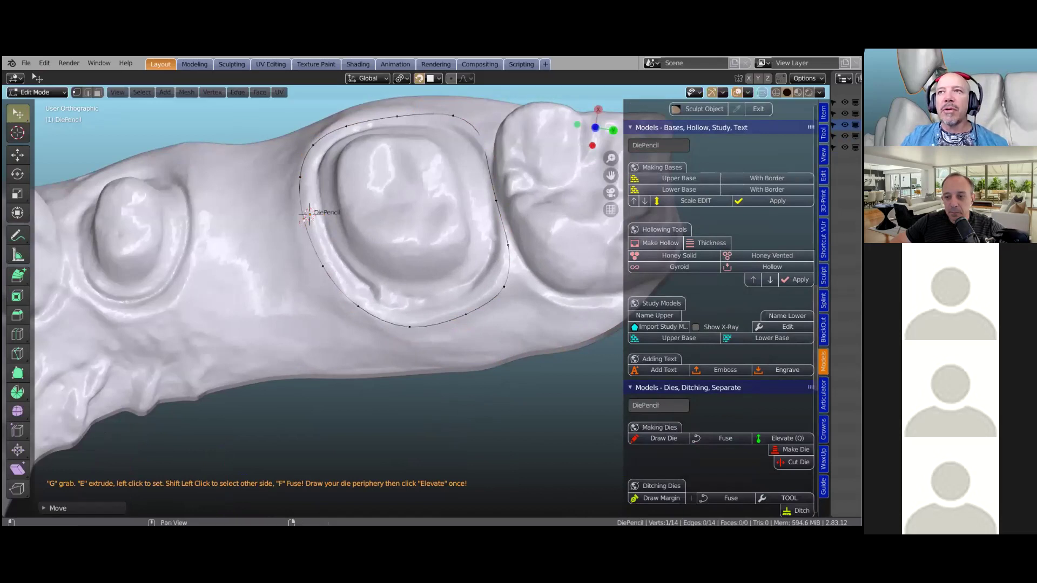
Elevate the closed die outline above the model surface and generate the die cutter from it with Make Die.
scroll(720, 311, down, 3)
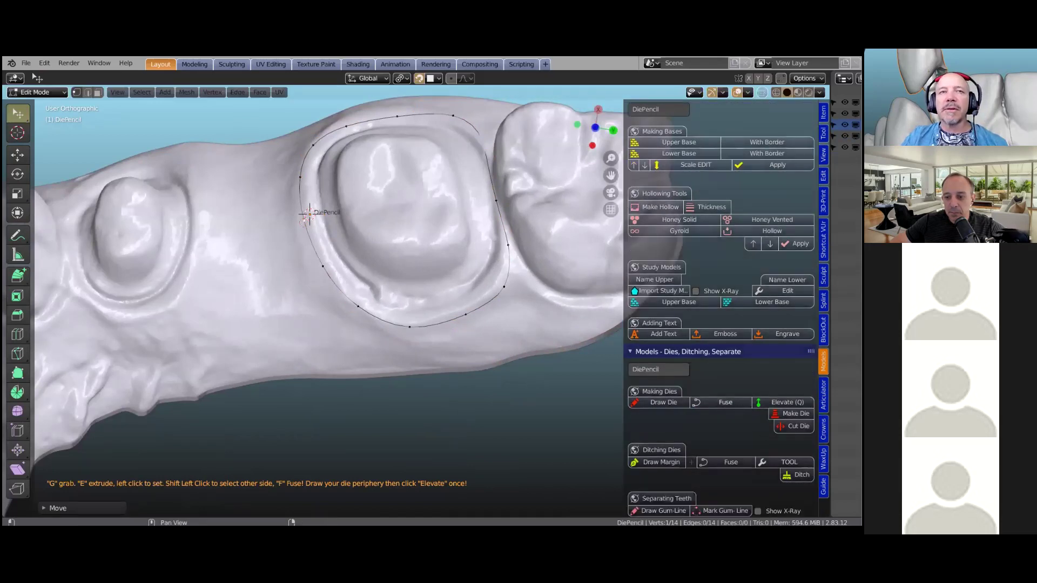
middle_drag(475, 238, 457, 227)
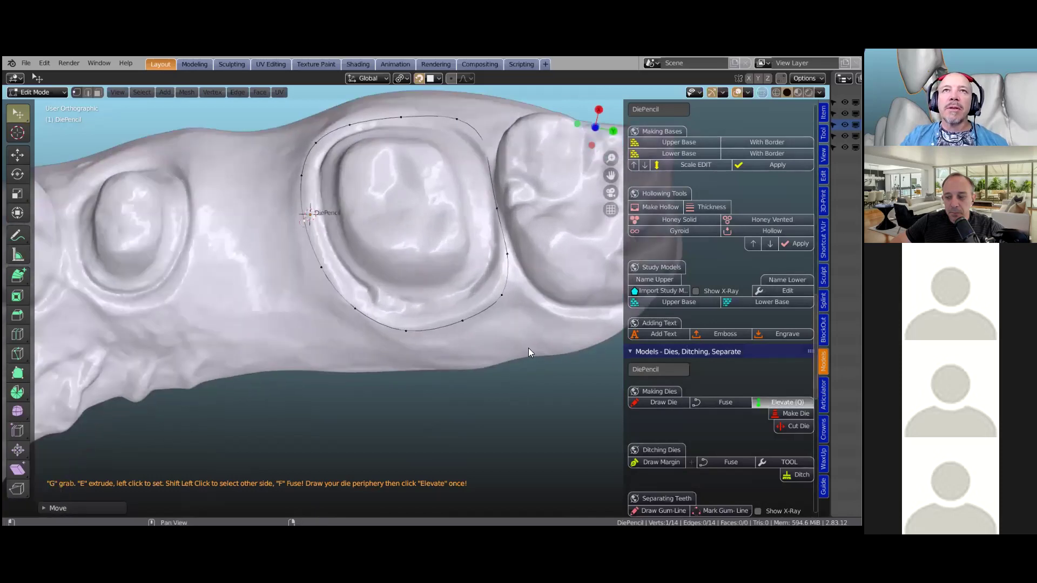
key(q)
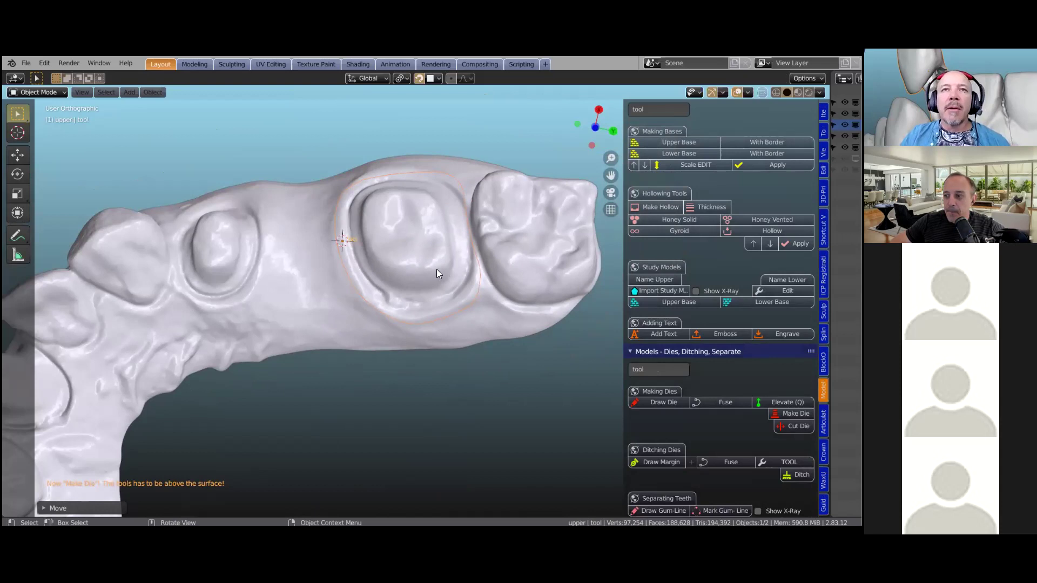
middle_drag(431, 282, 436, 408)
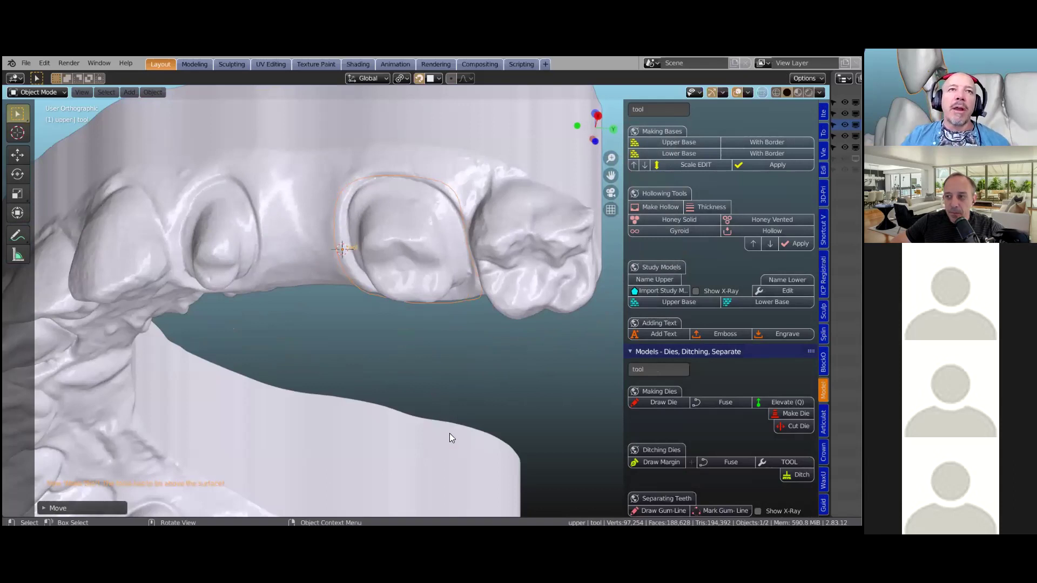
middle_drag(426, 332, 438, 284)
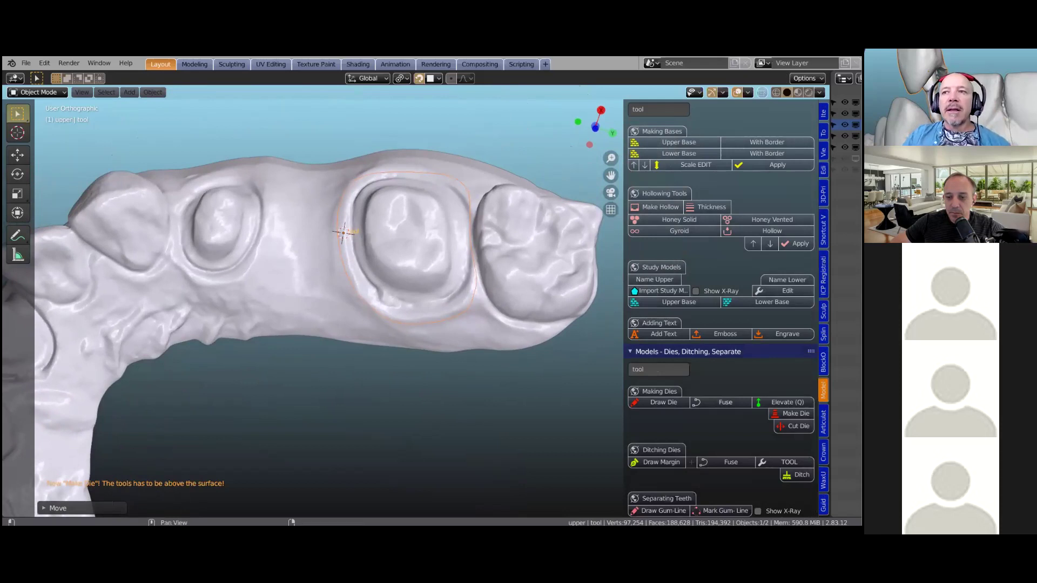
click(796, 413)
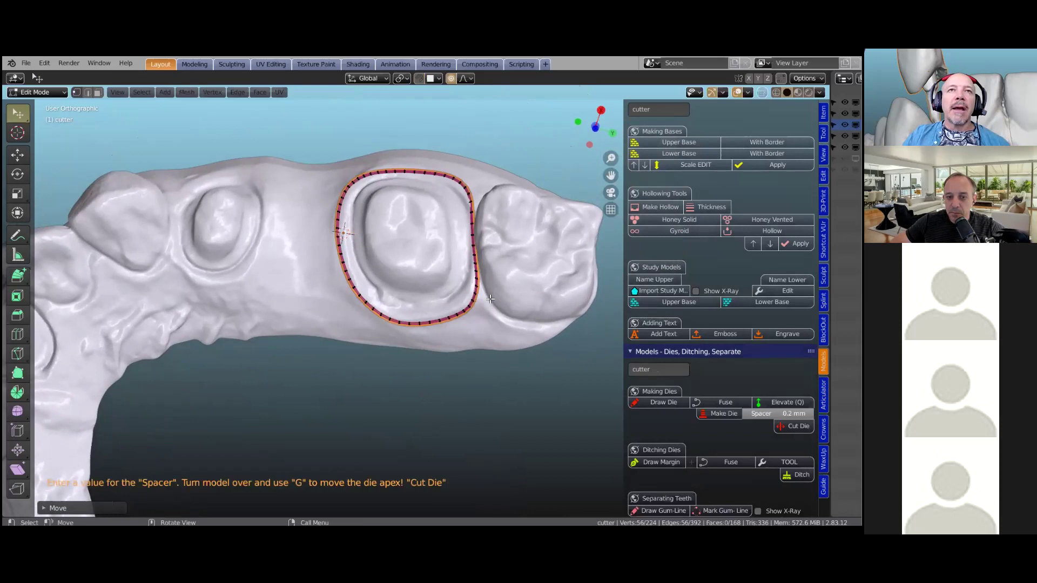
Turn the model over and examine the tapered die cutter protruding through its base from above and from the side.
middle_drag(474, 243, 473, 365)
middle_drag(482, 320, 486, 314)
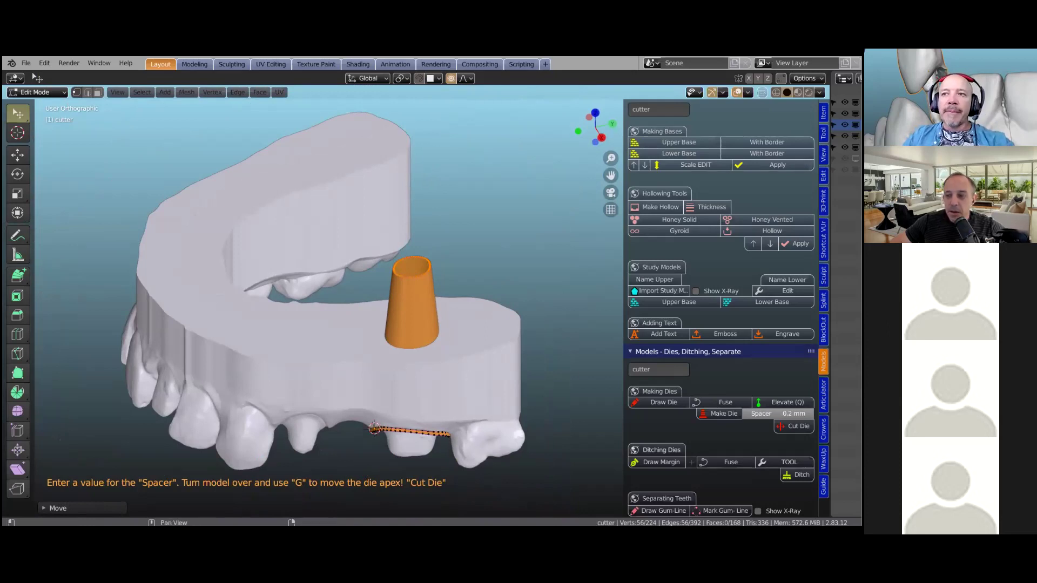
drag(624, 348, 542, 351)
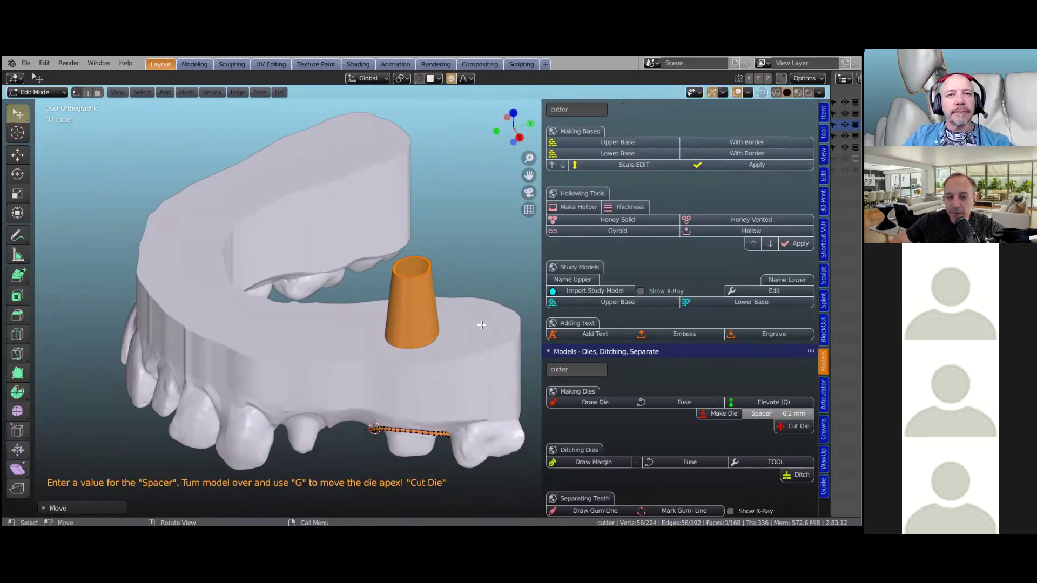
scroll(482, 325, up, 3)
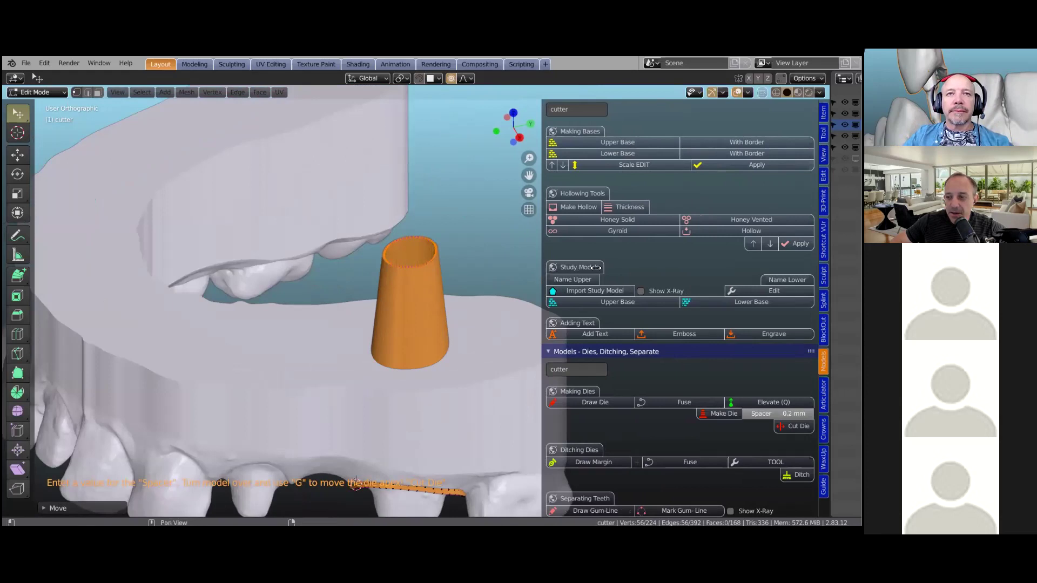
drag(595, 268, 626, 264)
drag(689, 259, 642, 270)
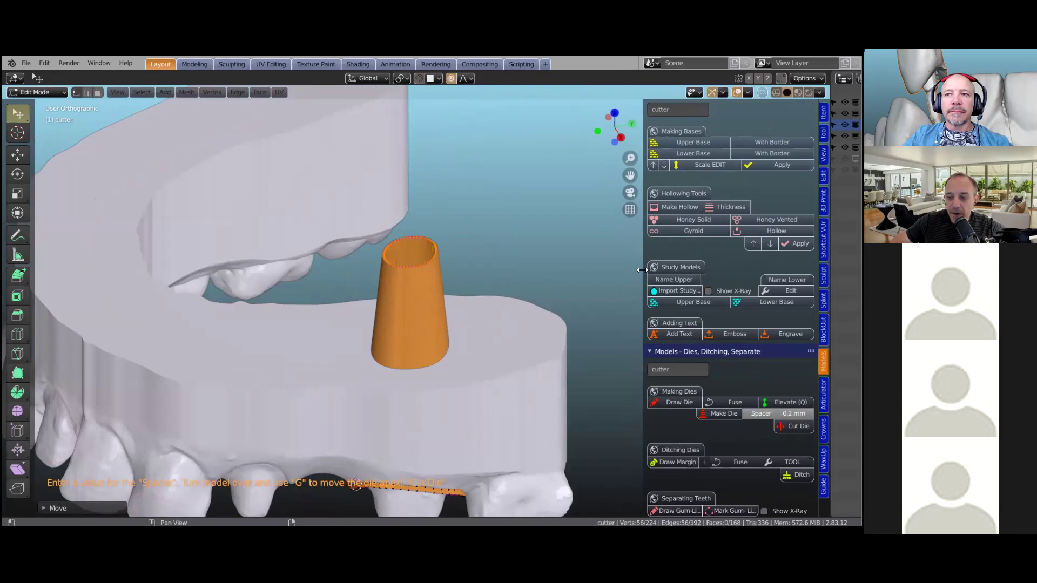
scroll(465, 298, down, 3)
middle_drag(460, 302, 456, 271)
shift+middle_drag(454, 309, 468, 261)
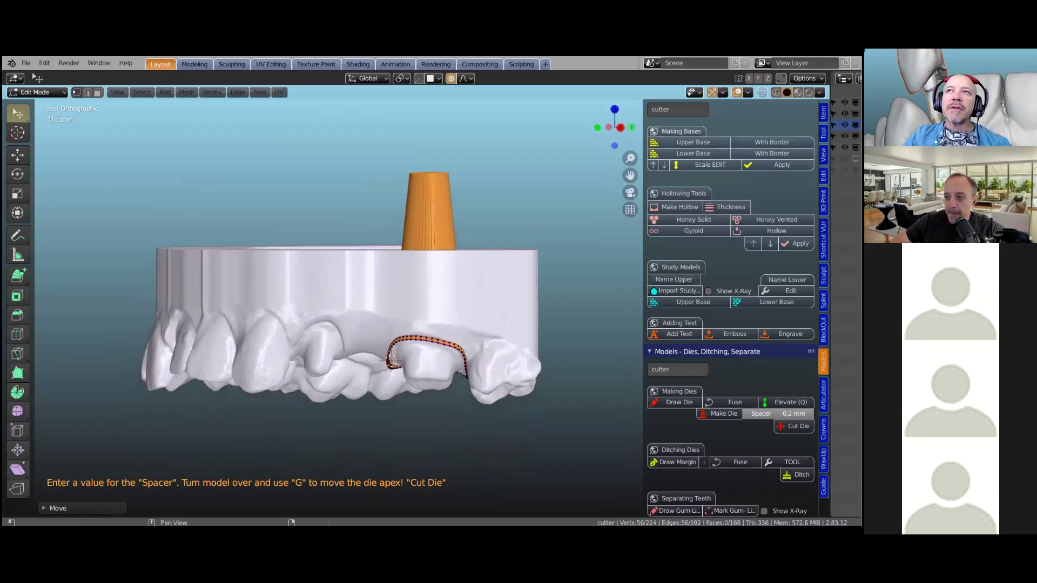
Turn on X-ray and lower the die cutter's apex so that it ends inside the model base.
key(alt+z)
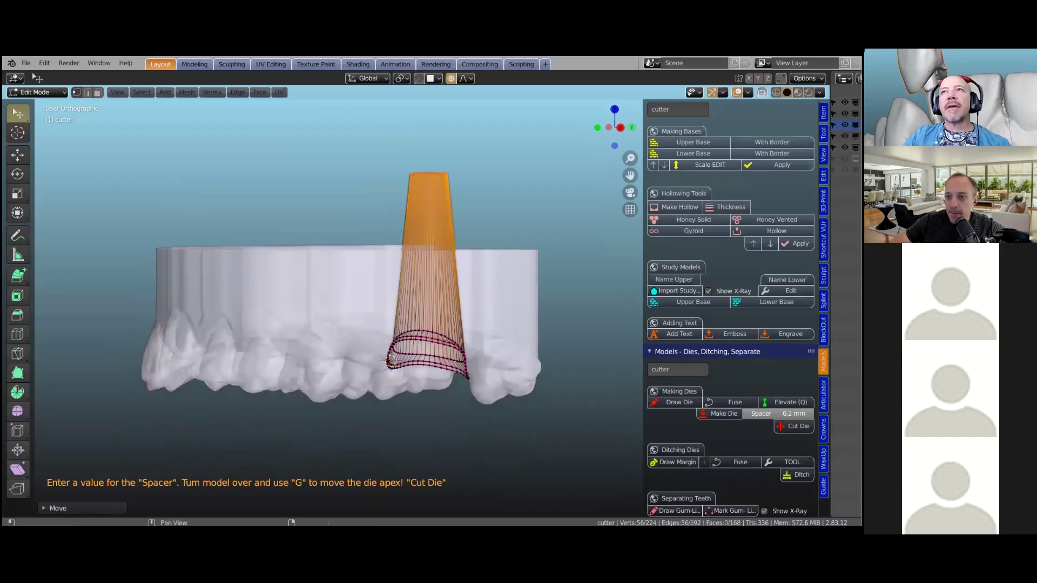
key(g)
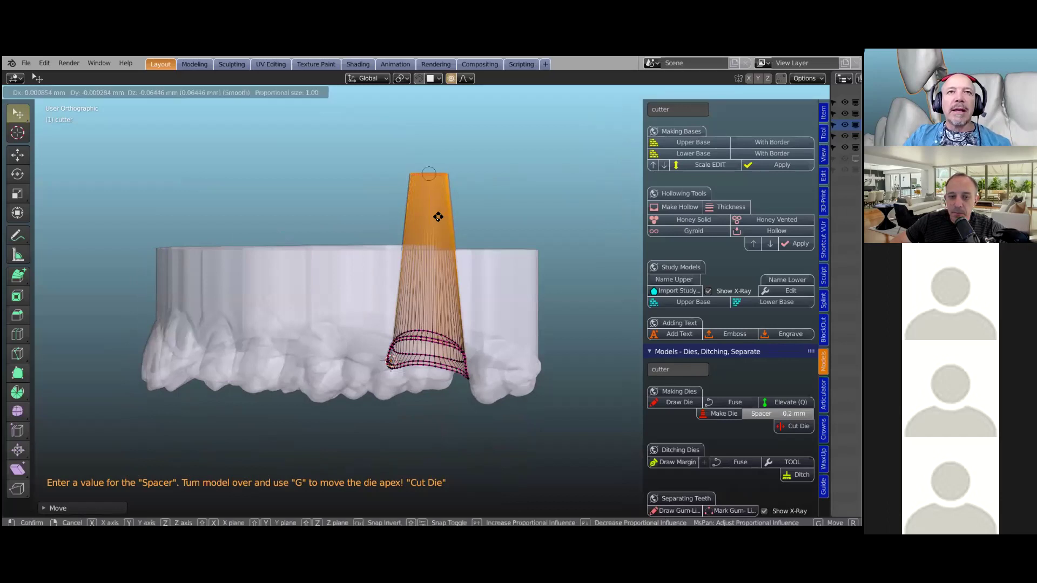
click(435, 276)
scroll(508, 290, up, 3)
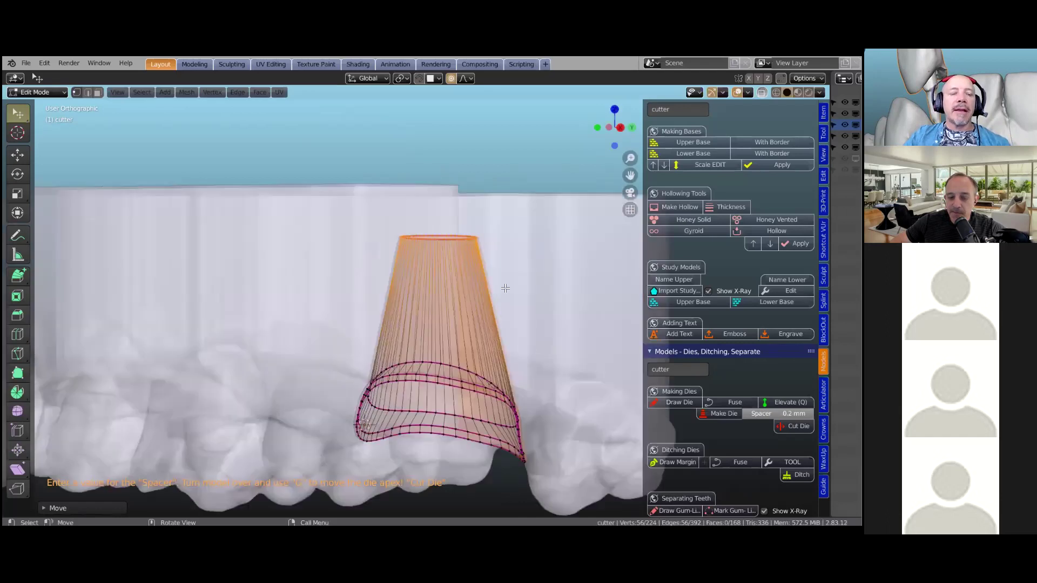
scroll(508, 289, down, 1)
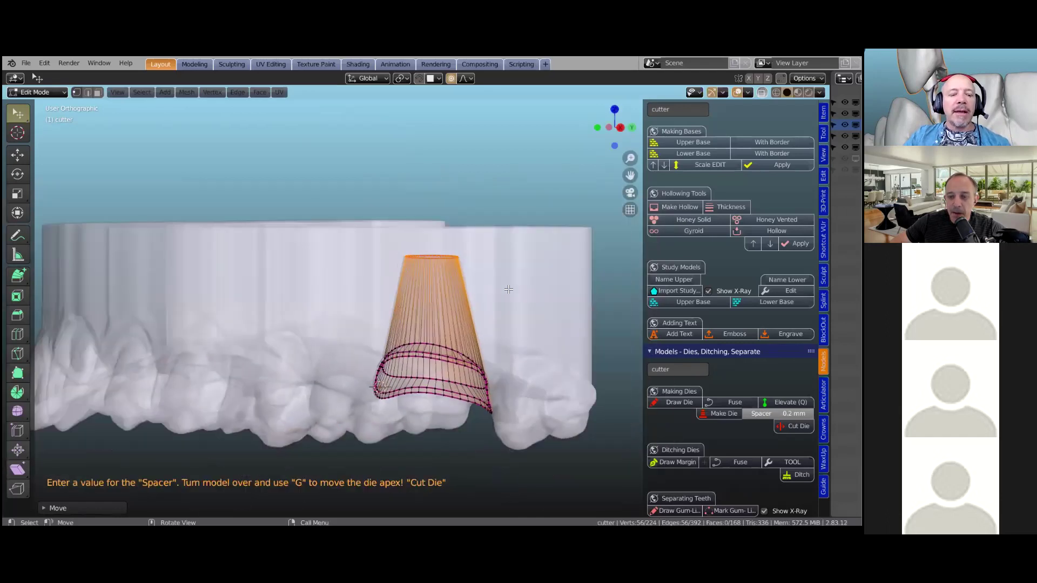
Extrude the cutter's apex ring slightly inward, and extrude it again straight up along Z beyond the base surface.
key(e)
key(s)
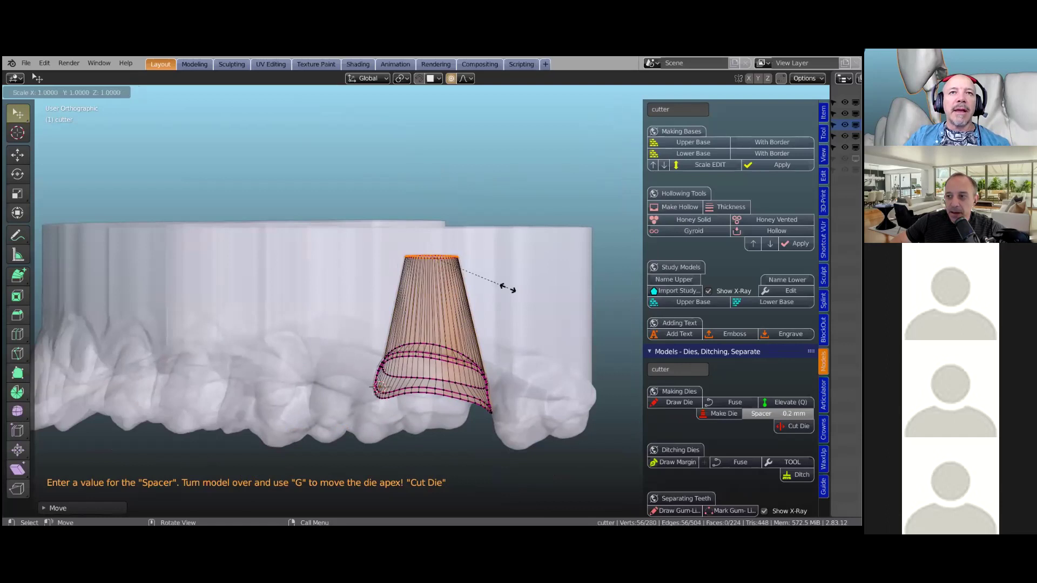
right_click(495, 284)
mouse_move(494, 284)
middle_down()
mouse_move(496, 297)
mouse_move(495, 287)
middle_up()
key(e)
key(z)
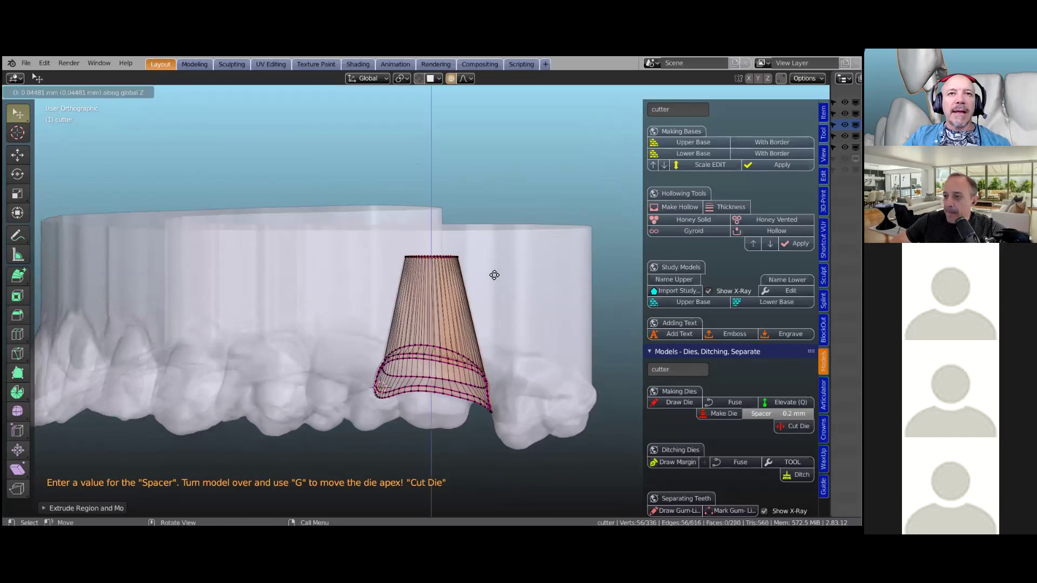
click(492, 228)
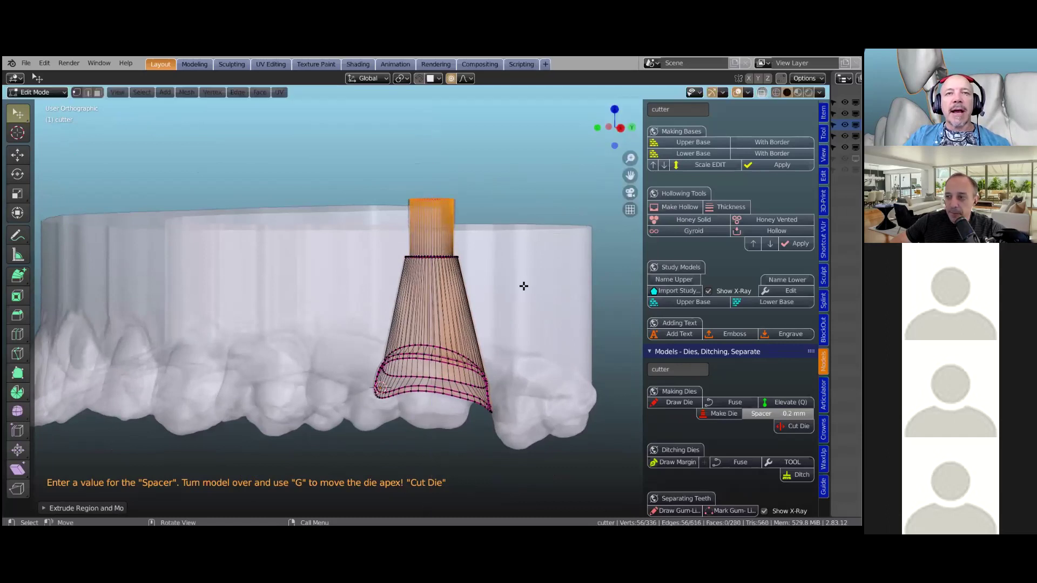
Switch to Object Mode and examine the ledge between the tapered cutter body and its narrower extension.
mouse_move(481, 287)
middle_down()
mouse_move(493, 301)
mouse_move(493, 292)
middle_up()
key(Tab)
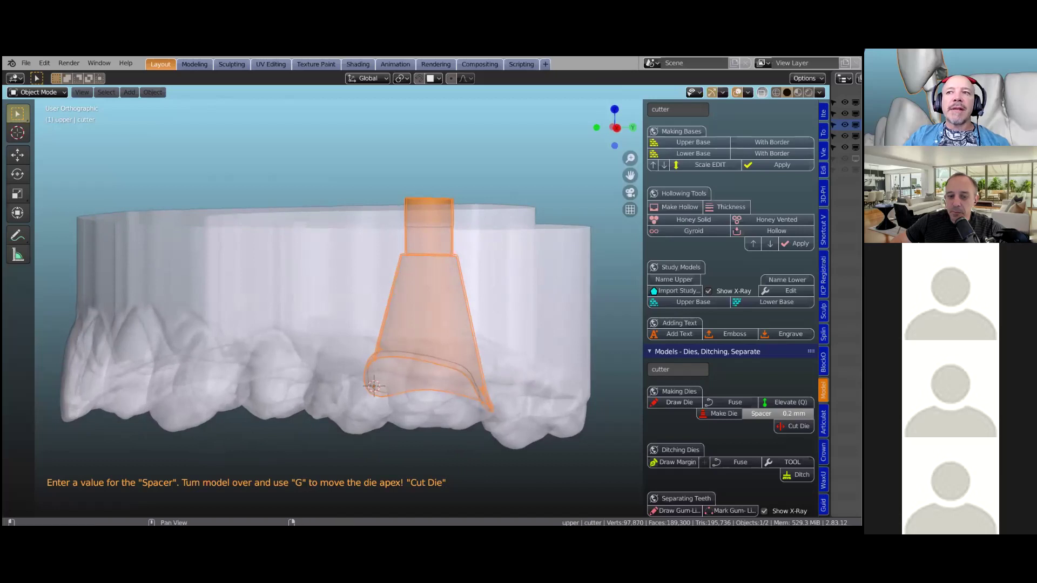
scroll(428, 293, up, 2)
shift+middle_drag(428, 293, 434, 353)
scroll(434, 352, up, 3)
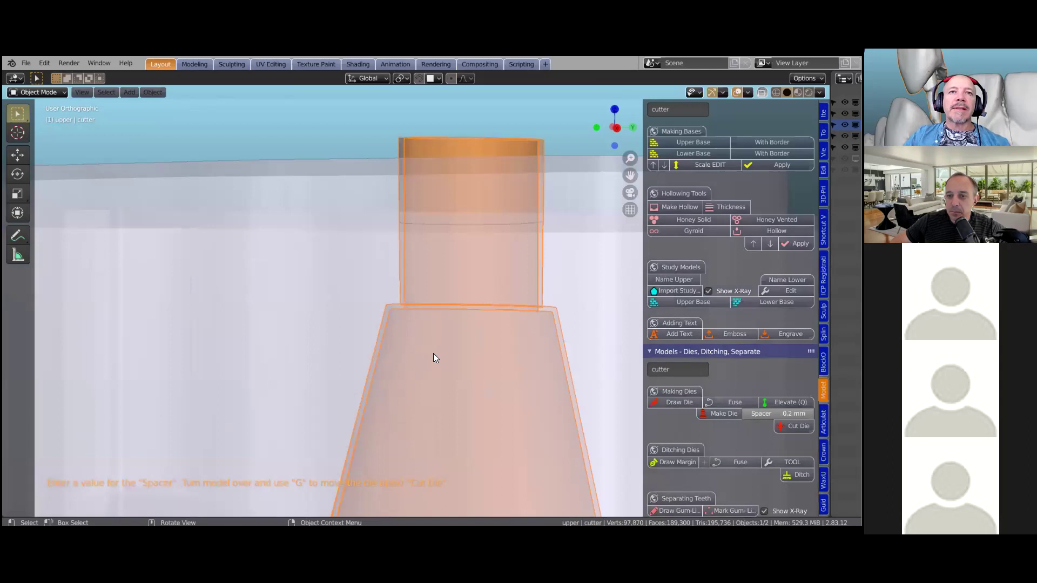
scroll(397, 304, up, 2)
scroll(397, 300, up, 1)
shift+middle_drag(350, 300, 315, 285)
scroll(315, 285, up, 1)
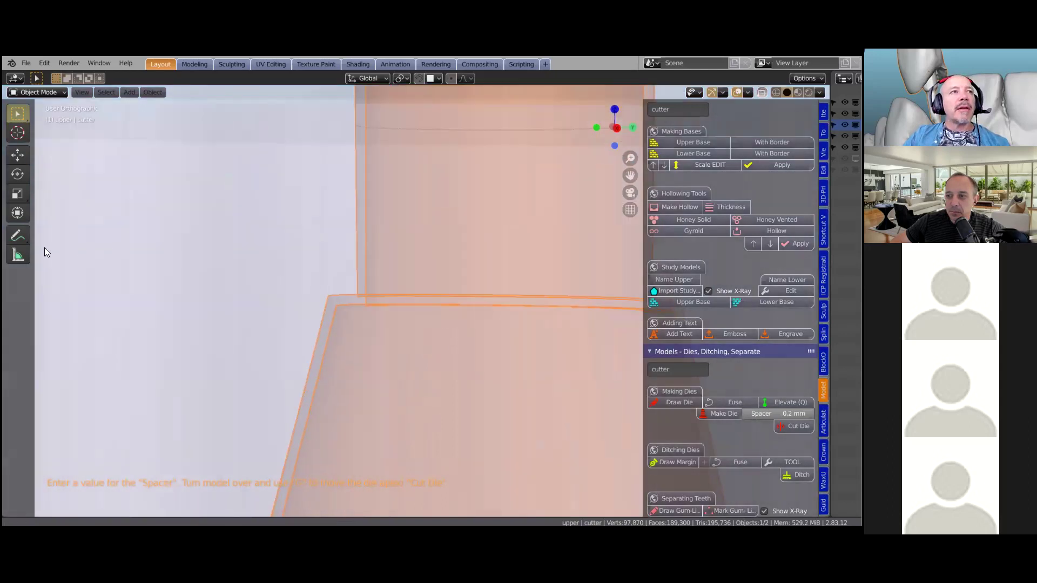
scroll(19, 240, down, 1)
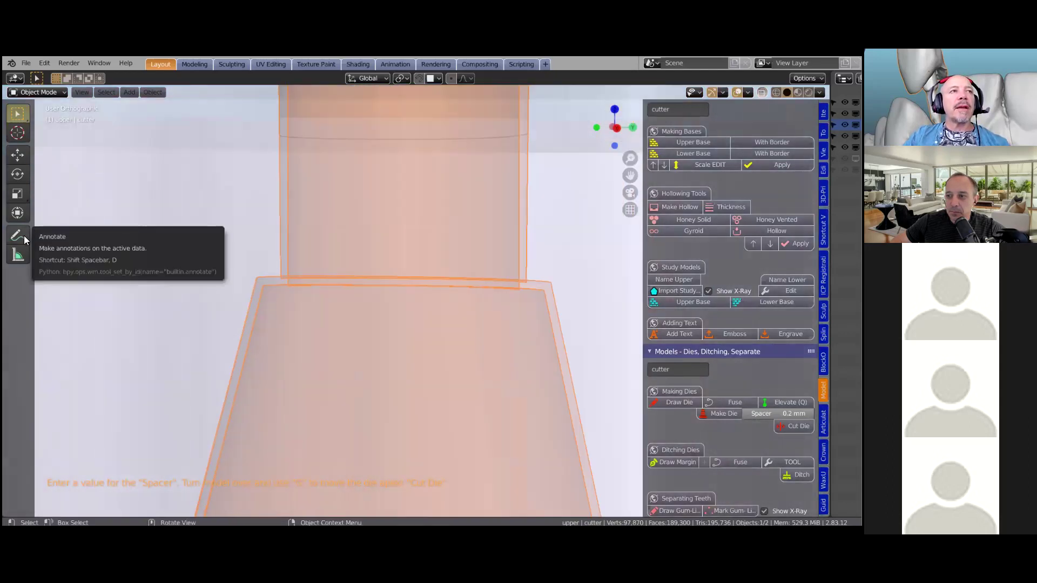
Circle the ledge between the cutter body and its narrower extension with a freehand annotation.
click(24, 235)
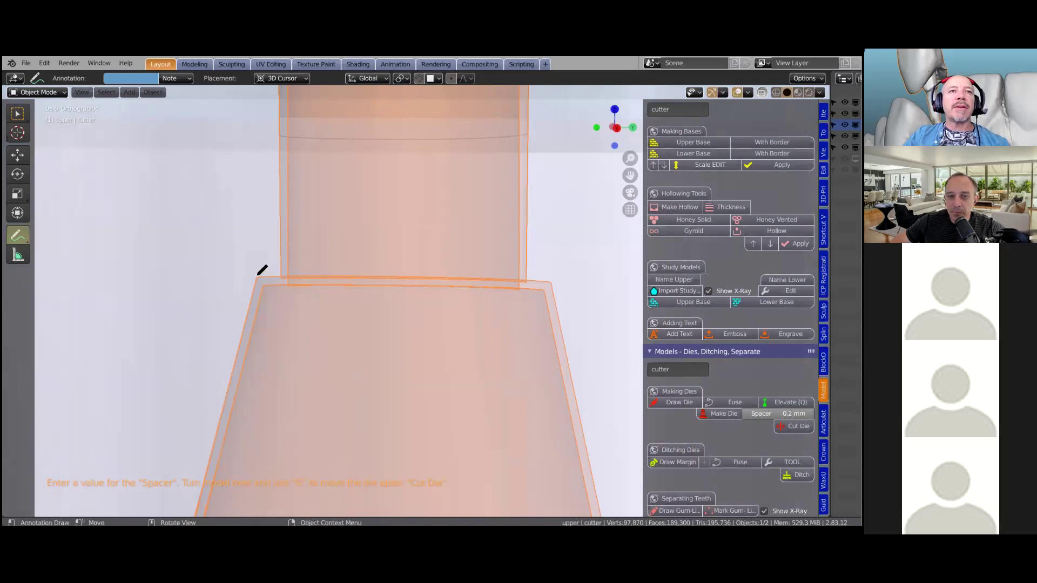
mouse_move(249, 271)
mouse_down()
mouse_move(403, 297)
mouse_move(567, 290)
mouse_move(438, 269)
mouse_move(255, 264)
mouse_up()
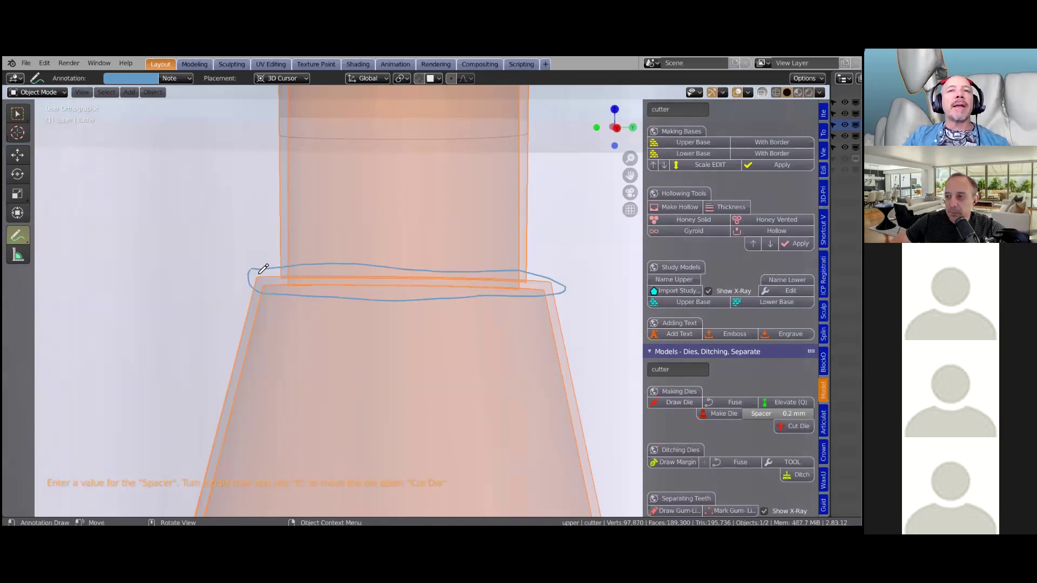
scroll(265, 306, down, 1)
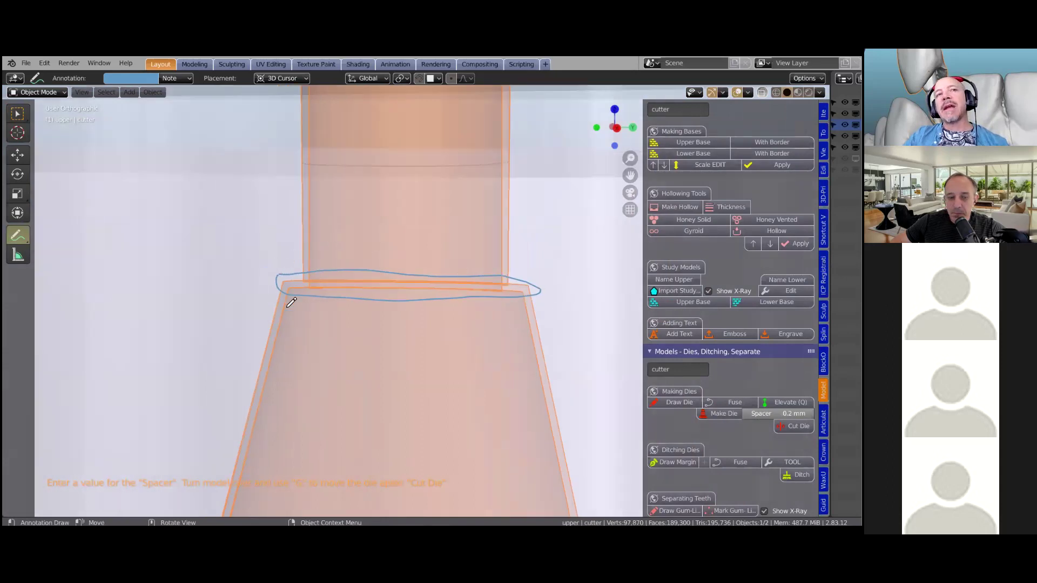
scroll(280, 346, down, 1)
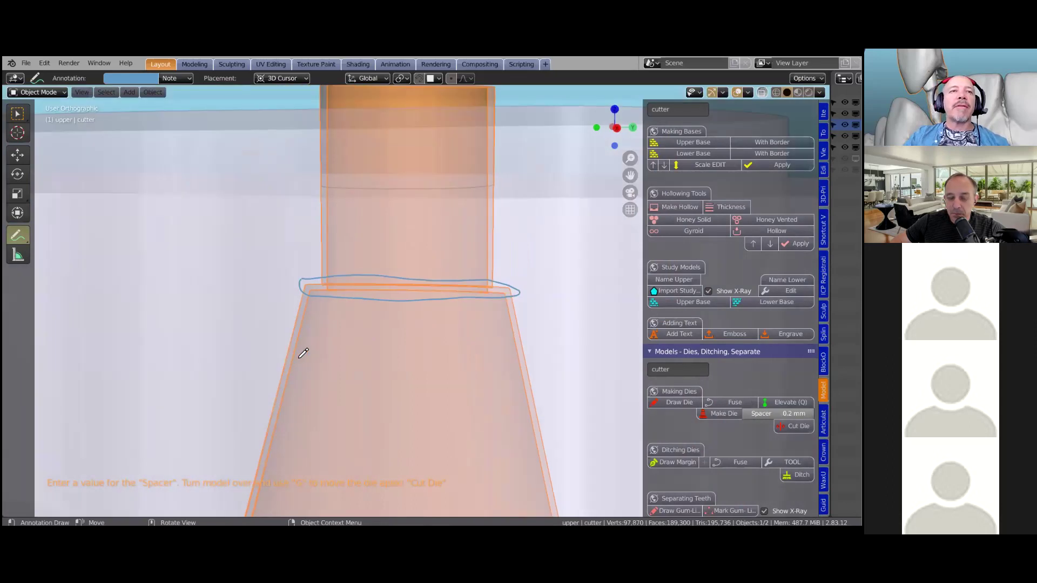
scroll(301, 356, up, 2)
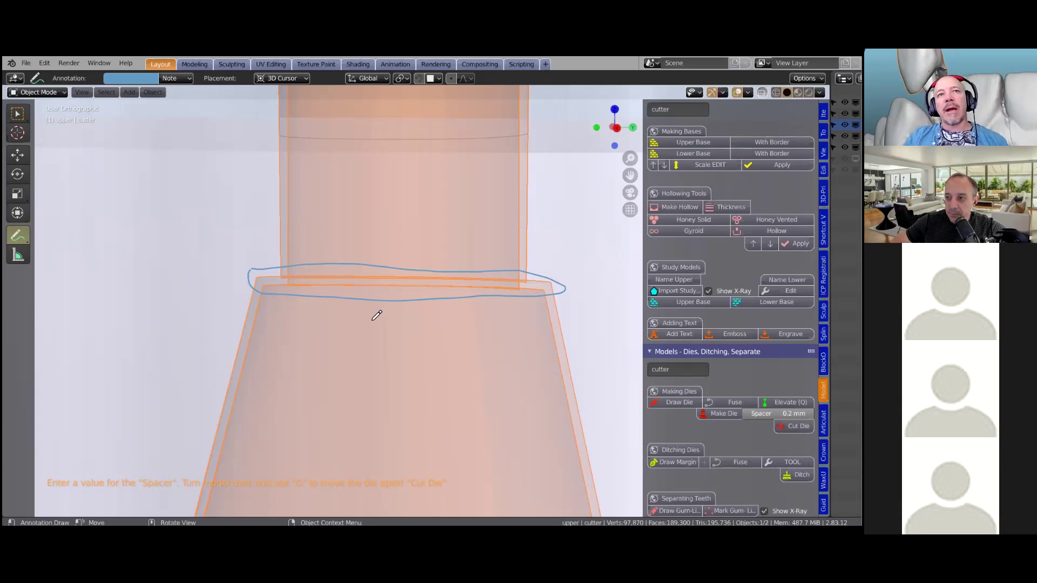
scroll(377, 316, down, 1)
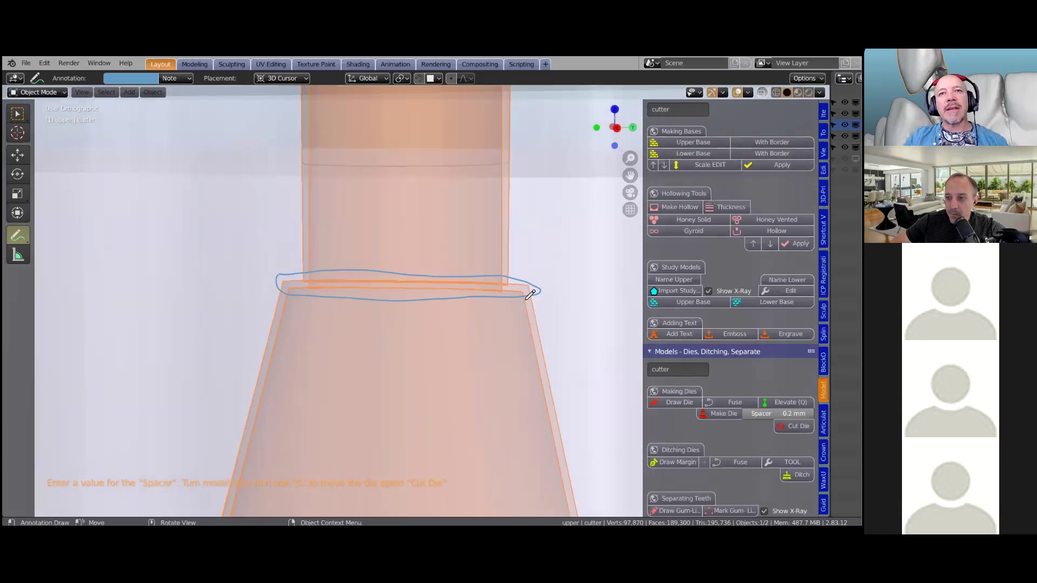
scroll(107, 249, down, 1)
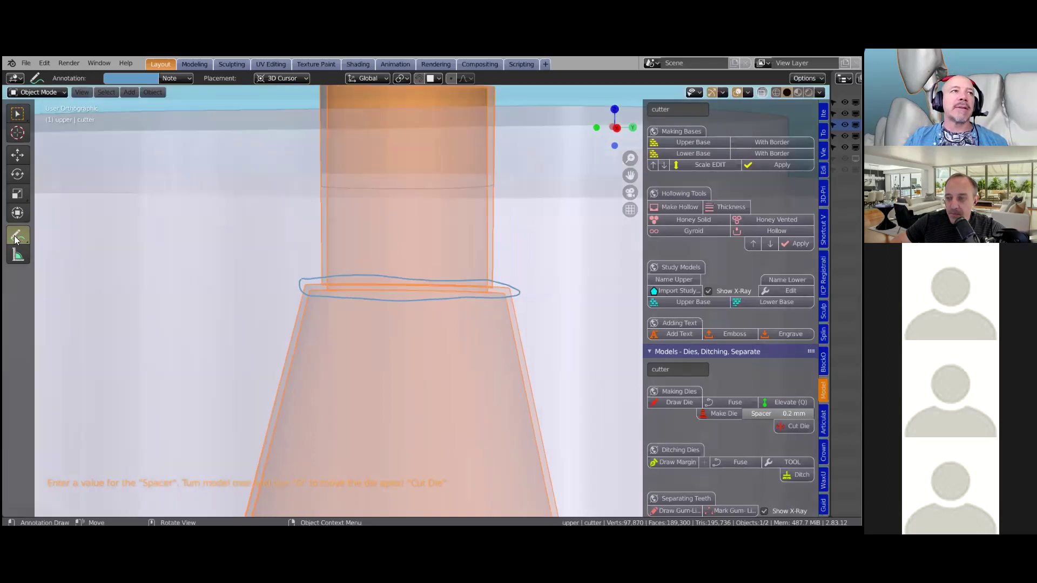
Erase the annotation around the ledge with the Annotate Eraser and return to the box selection tool.
drag(30, 236, 71, 241)
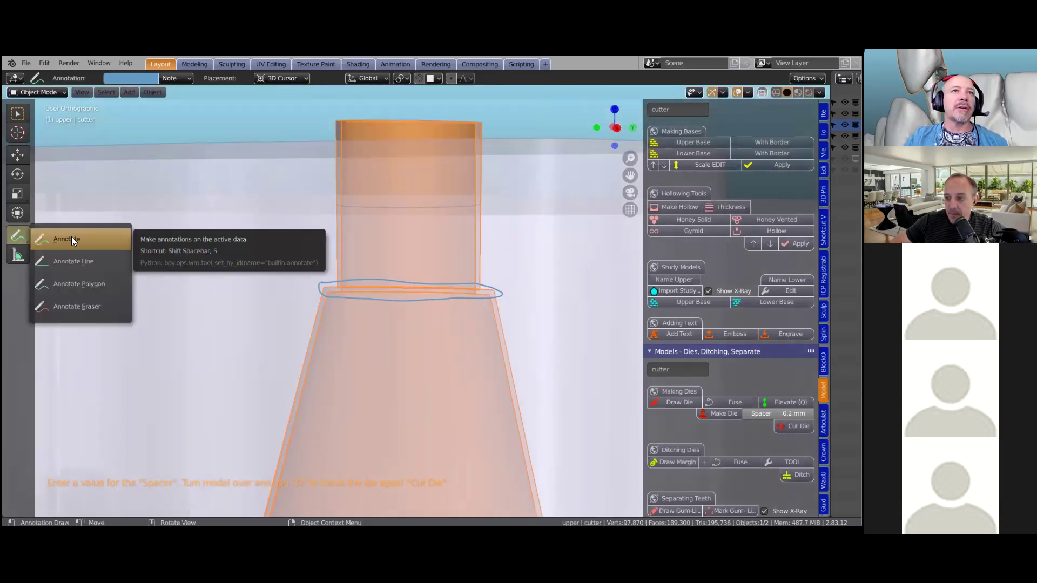
click(60, 309)
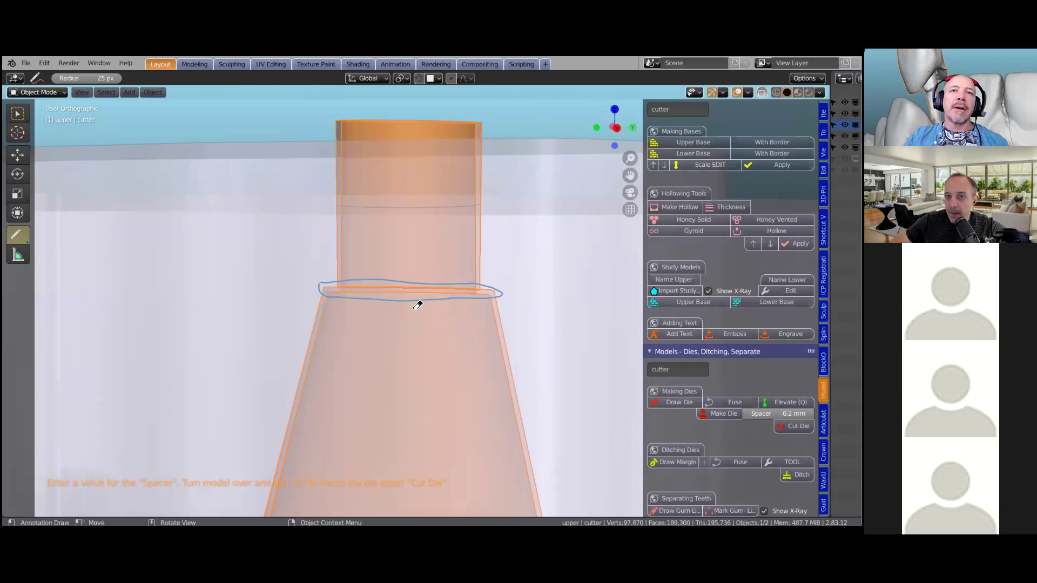
scroll(519, 292, down, 2)
scroll(519, 292, down, 2)
drag(457, 296, 338, 285)
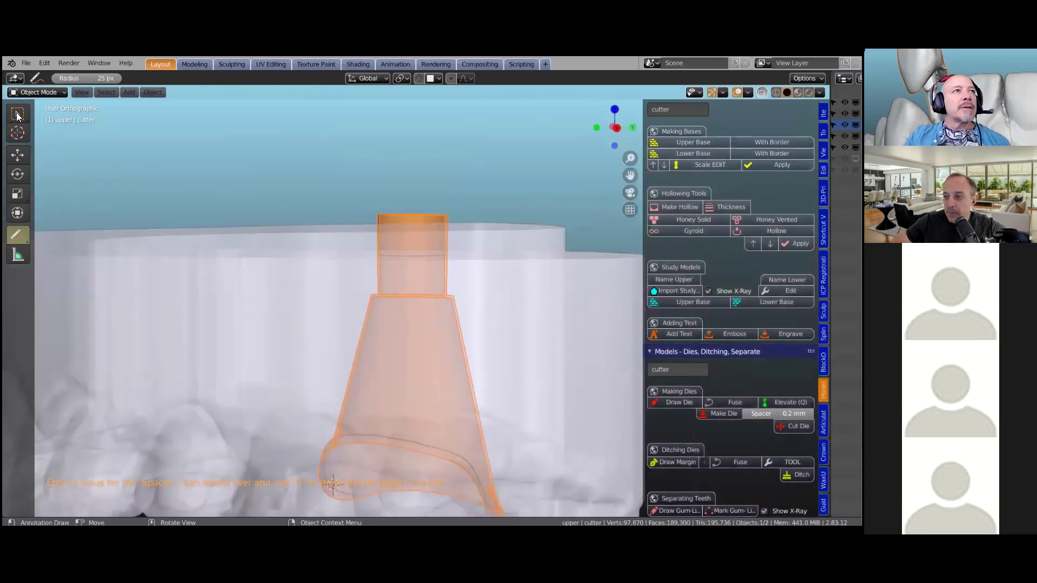
click(17, 114)
scroll(516, 249, down, 1)
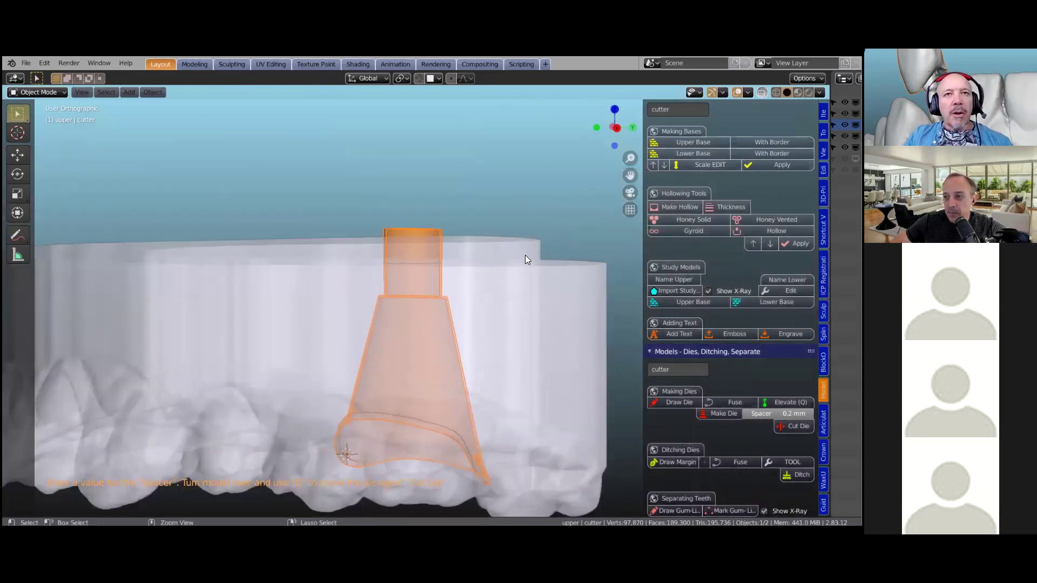
Return to Edit Mode, undo the apex extrusions and the lowering of the apex, and turn off X-ray.
key(Tab)
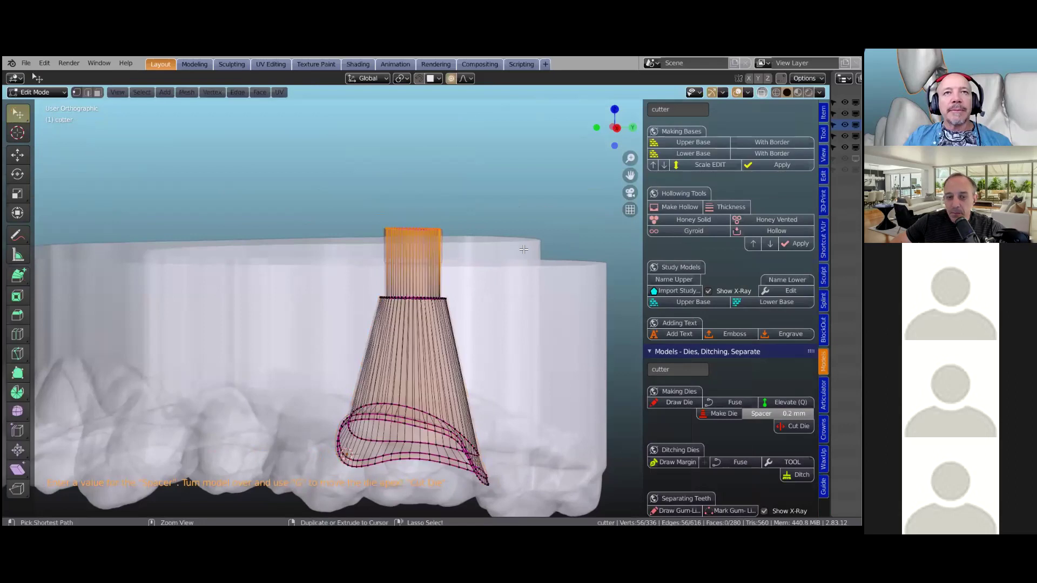
key(ctrl+z)
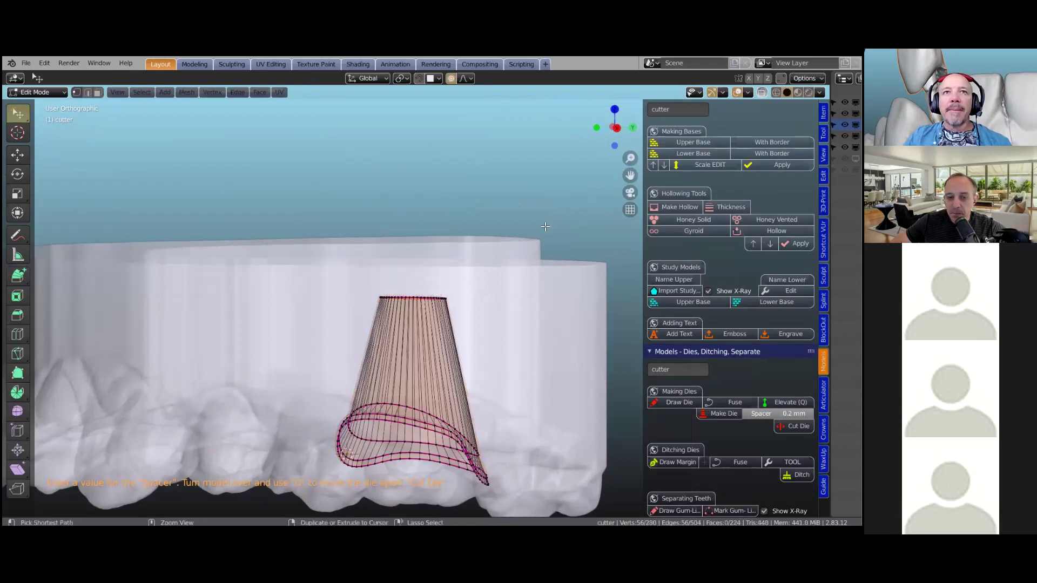
key(ctrl+z)
key(alt+z)
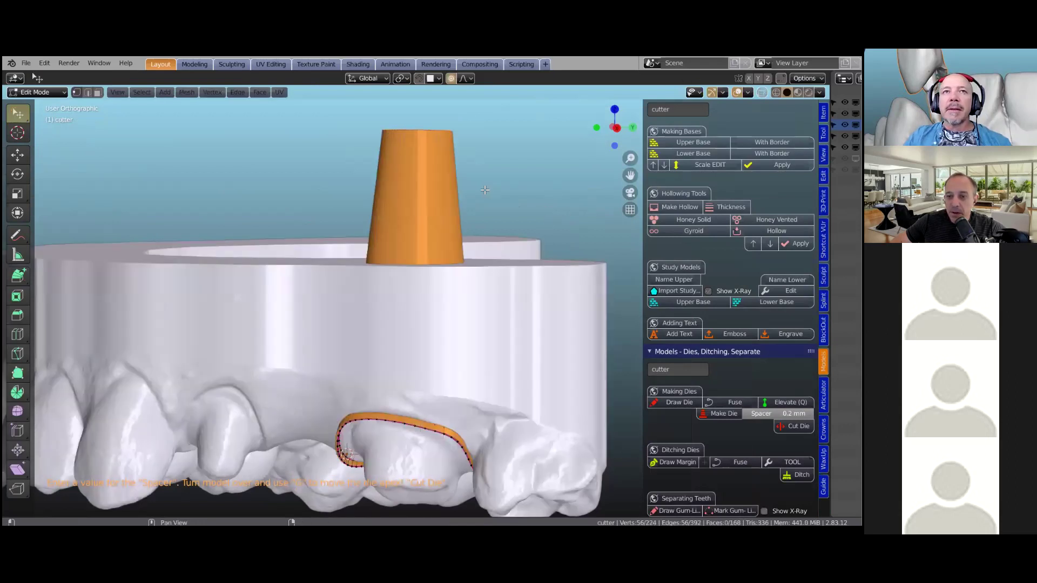
Select spaced points around the cutter's top rim and scale them inward to about 0.6 with smooth proportional editing, forming flutes.
scroll(482, 191, down, 4)
middle_drag(475, 210, 463, 237)
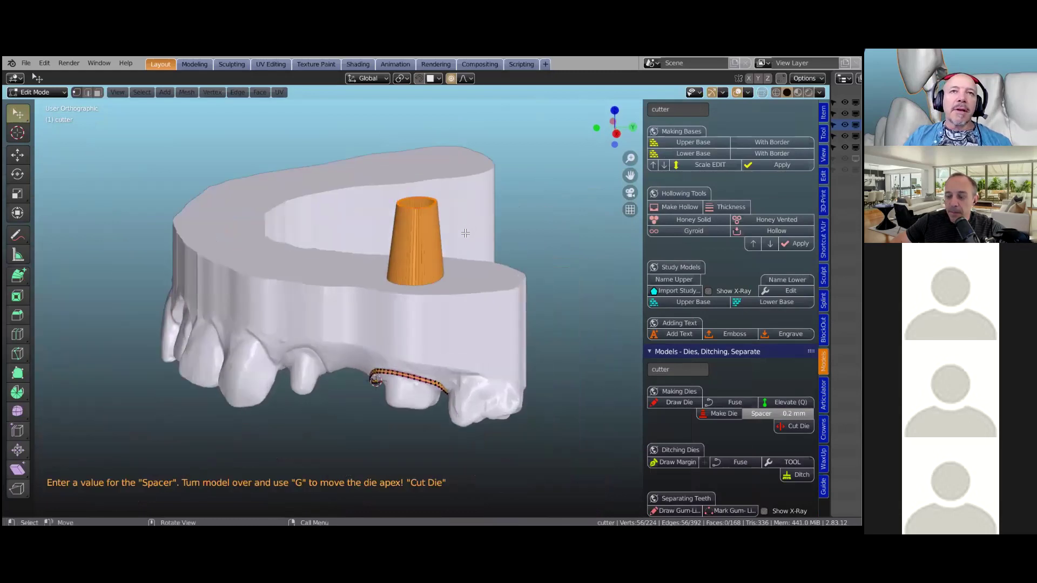
scroll(391, 296, up, 6)
middle_drag(391, 296, 393, 286)
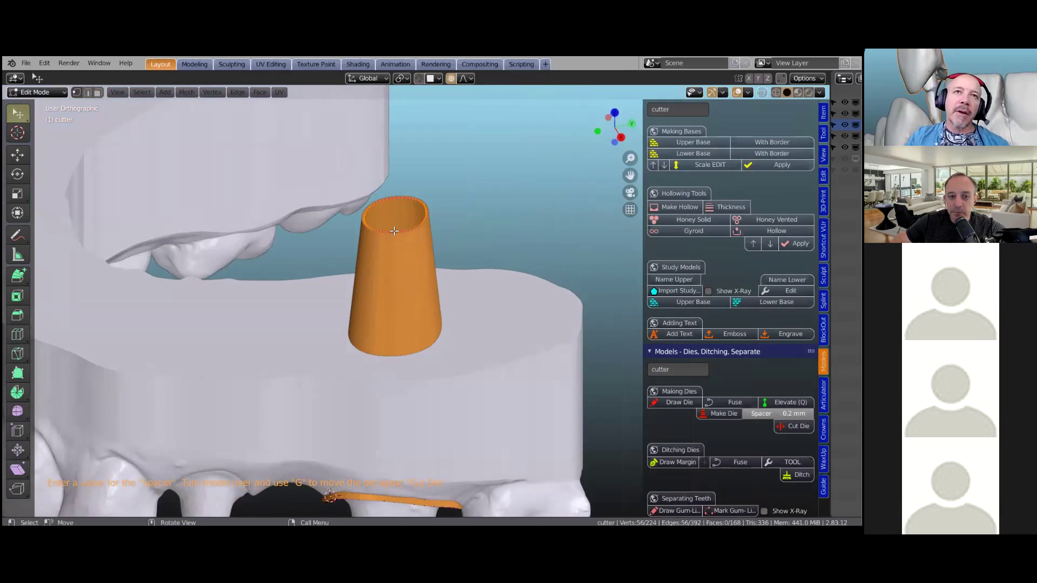
scroll(394, 231, up, 2)
shift+middle_drag(385, 203, 408, 261)
click(407, 260)
shift+click(374, 219)
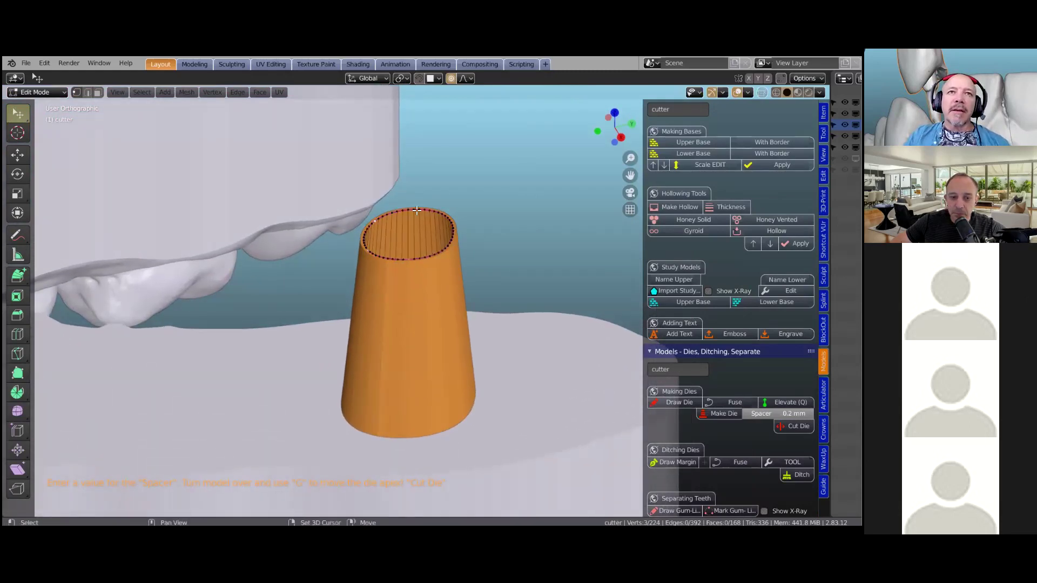
shift+click(452, 231)
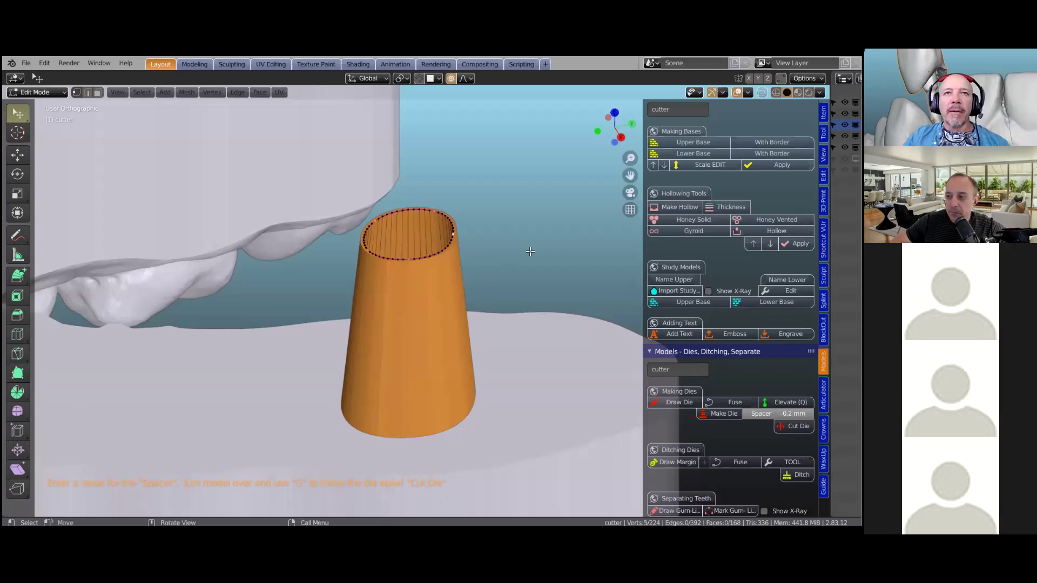
key(s)
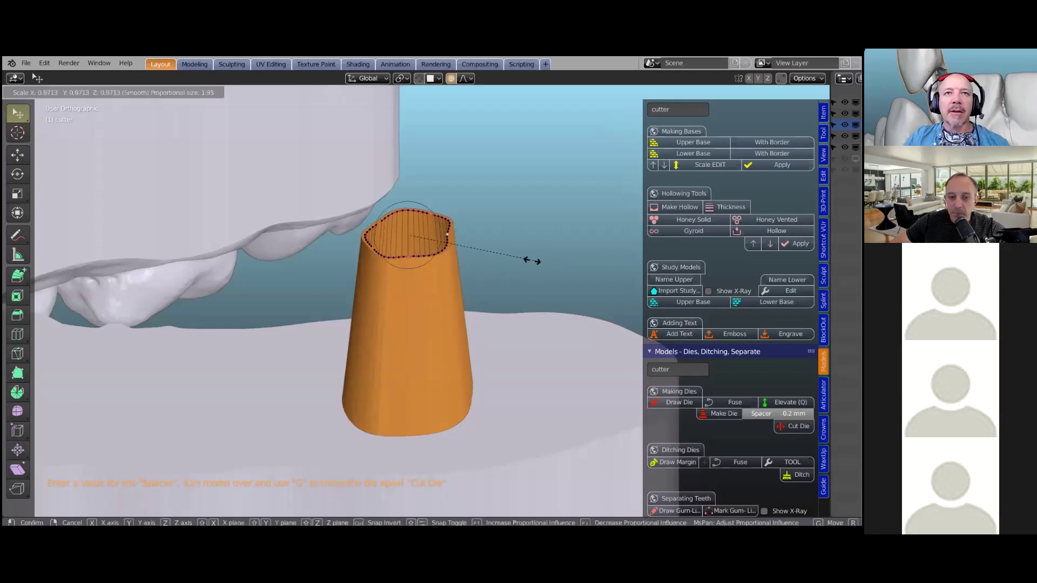
scroll(492, 259, up, 1)
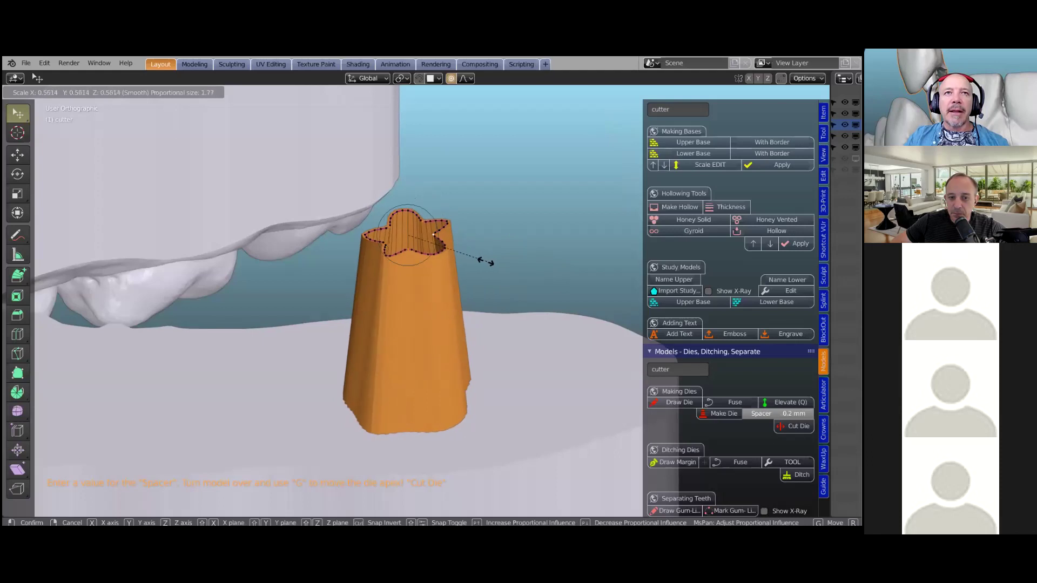
click(353, 410)
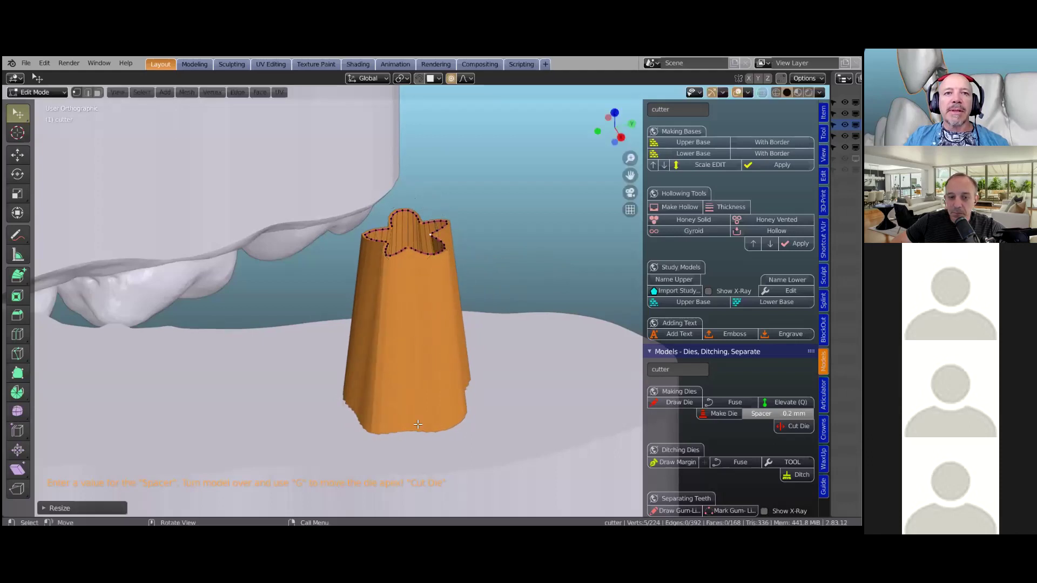
Cut the die out of the upper model with Cut Die and check it by hiding and unhiding the model.
middle_drag(462, 385, 593, 304)
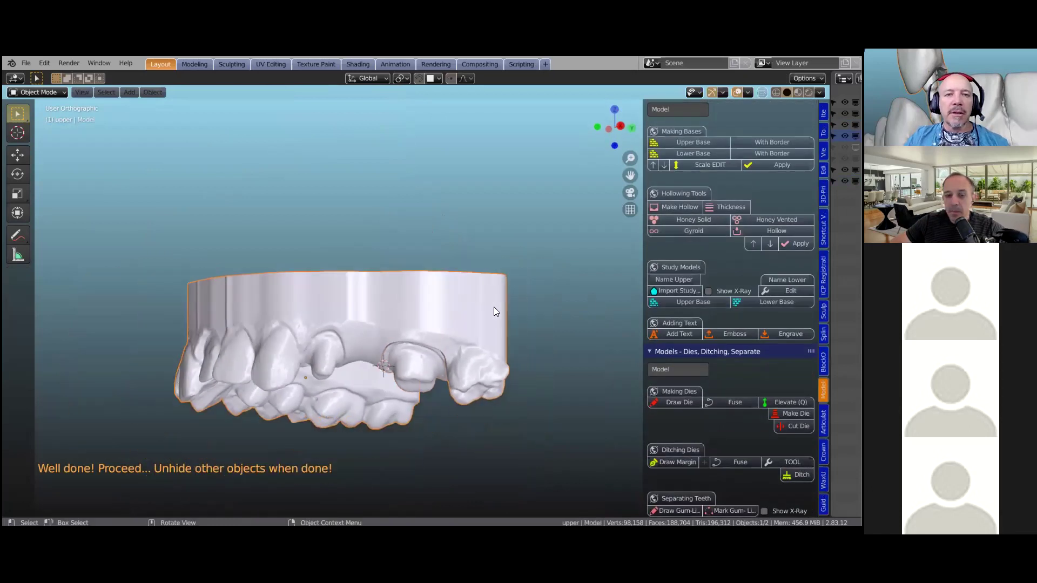
key(h)
scroll(432, 336, up, 2)
middle_drag(422, 335, 402, 366)
key(alt+h)
scroll(402, 366, up, 5)
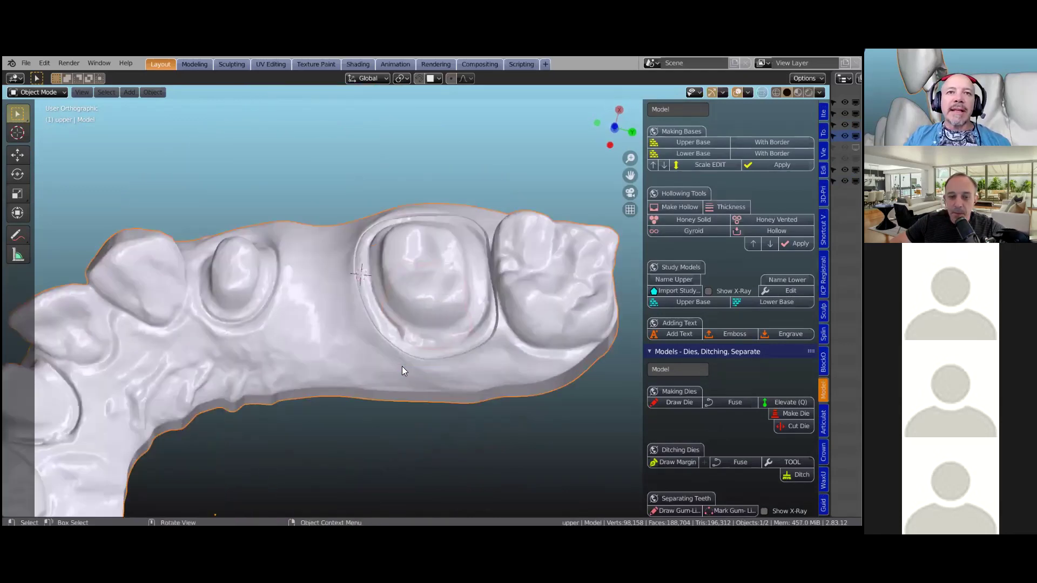
Select the molar die, place the 3D cursor on its preparation margin, and start a margin curve there with Draw Margin.
click(414, 321)
middle_drag(413, 321, 419, 334)
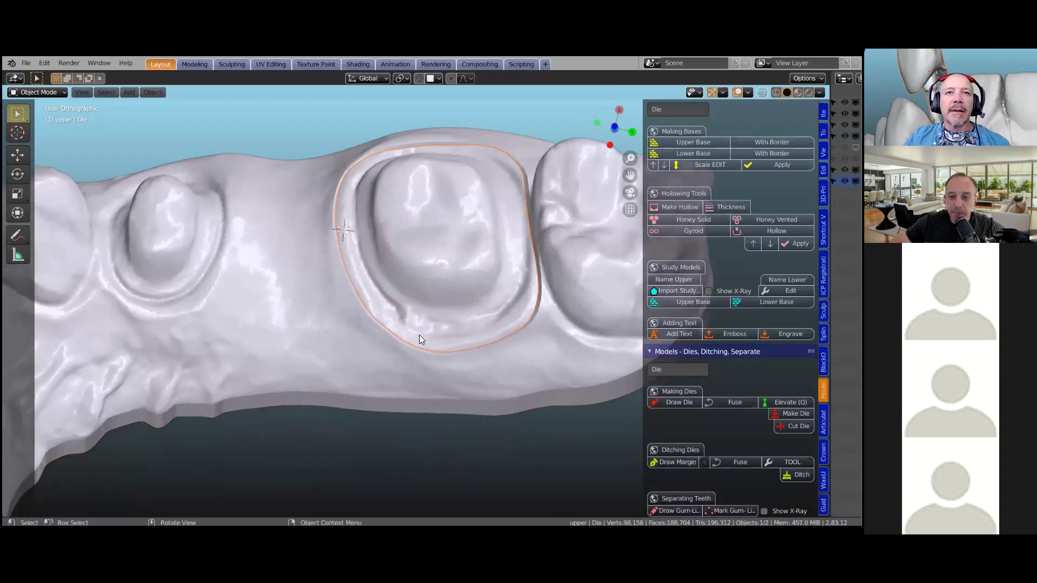
shift+right_click(405, 308)
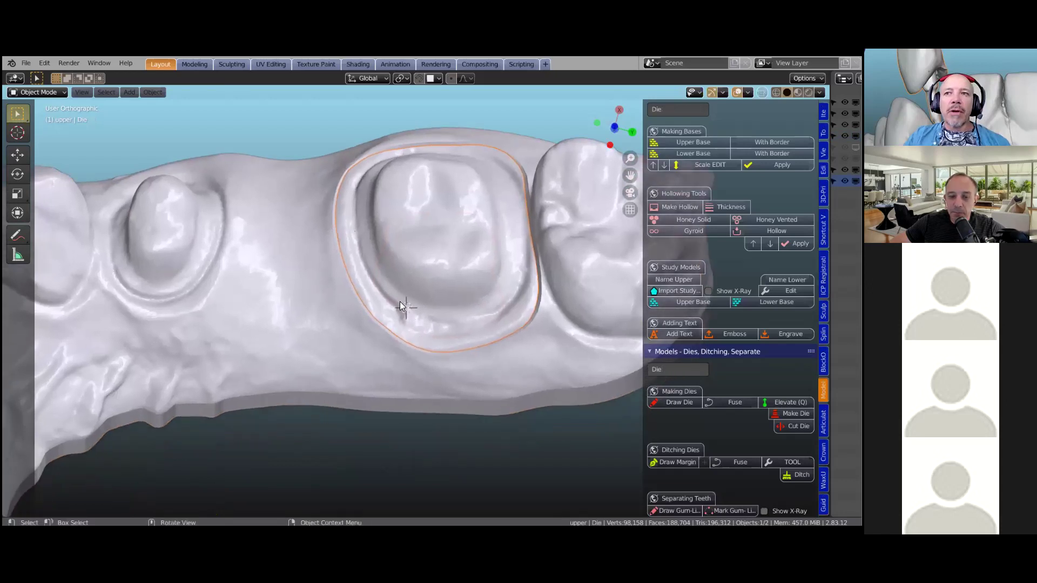
click(670, 463)
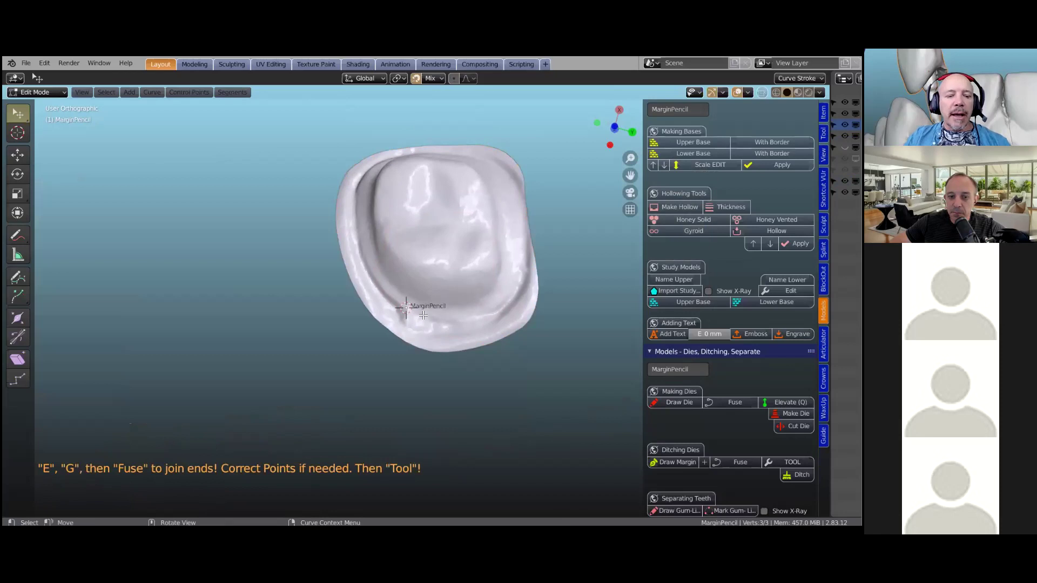
Extrude seven margin curve points from the start point along the preparation edge and up the side facing the neighbouring molar.
key(e)
click(446, 320)
key(e)
click(484, 316)
key(e)
click(499, 308)
key(e)
click(515, 295)
key(e)
click(523, 269)
key(e)
click(524, 236)
key(e)
click(519, 206)
Continue the margin curve with five more extruded points around the next corner and along the preparation's opposite edge.
middle_drag(513, 252, 247, 269)
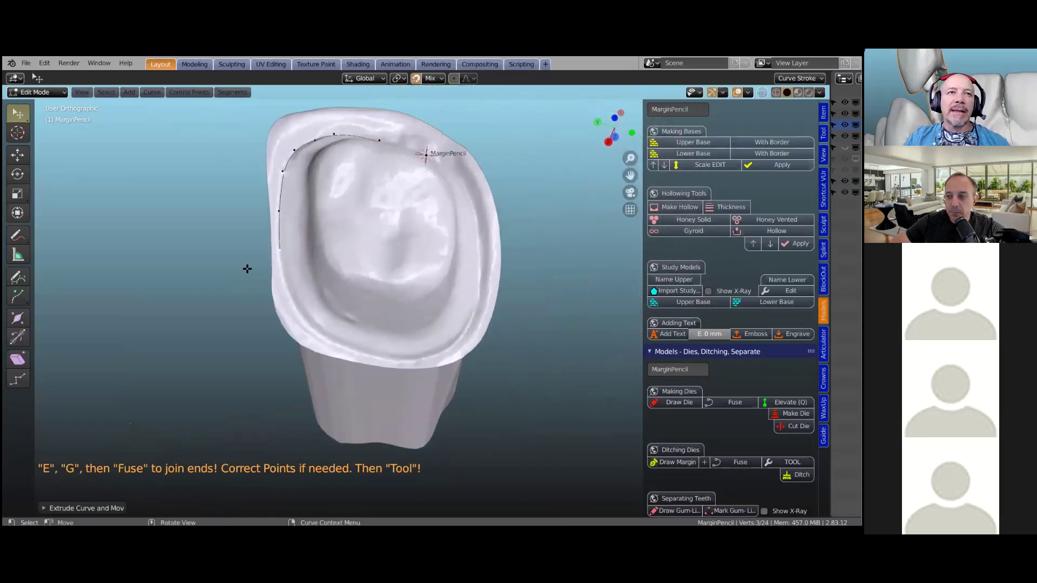
scroll(247, 268, up, 2)
key(e)
click(243, 283)
key(e)
click(260, 324)
key(e)
click(295, 349)
key(e)
click(348, 371)
key(e)
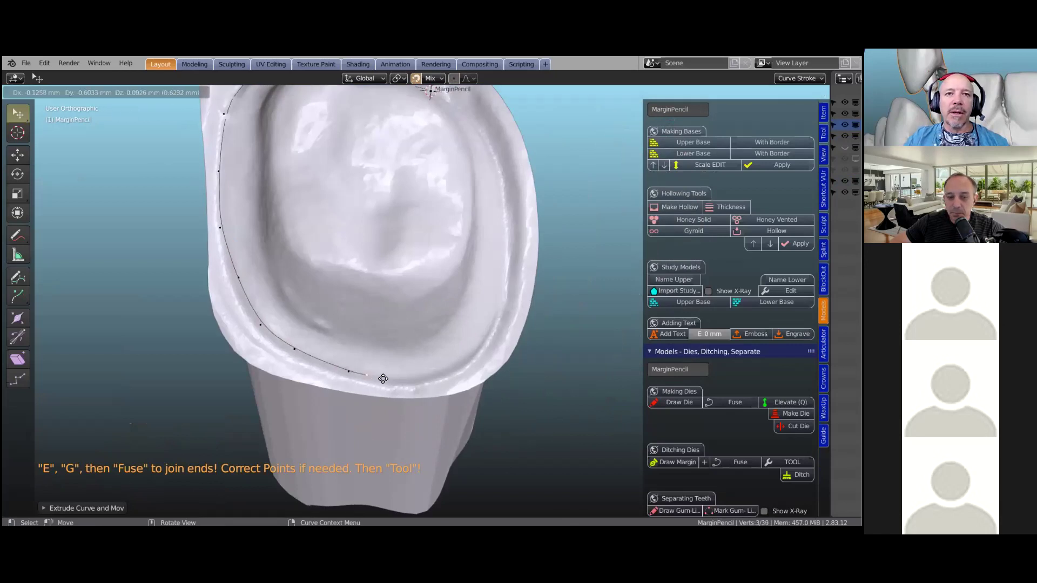
click(387, 377)
Extrude six further margin points around the remaining side of the preparation, bringing the curve close to its start point.
key(e)
click(441, 369)
key(e)
click(477, 344)
key(e)
click(496, 287)
key(e)
click(503, 234)
middle_drag(501, 254, 366, 314)
key(e)
click(509, 256)
key(e)
click(547, 248)
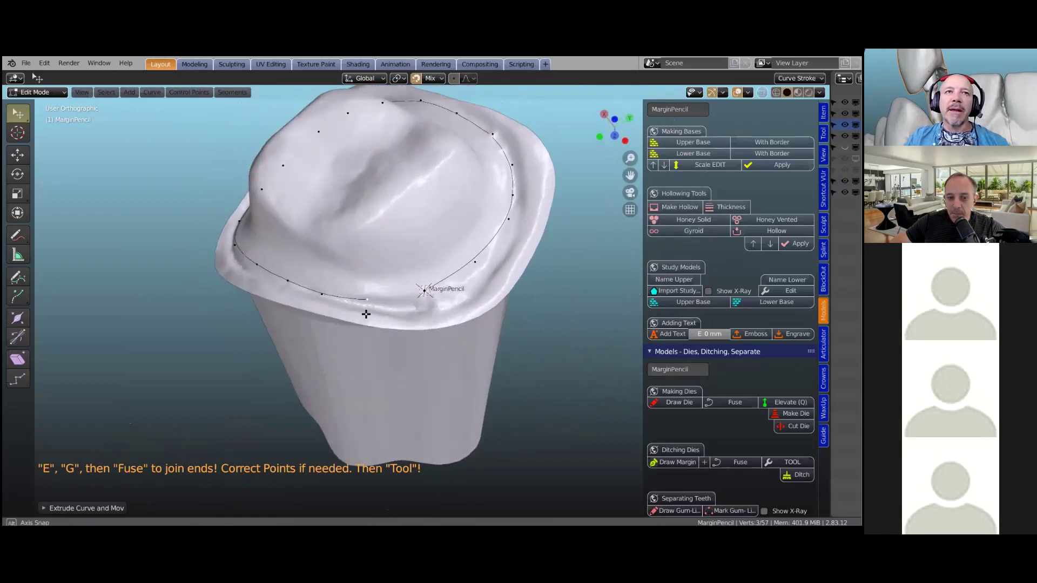
Move the curve's last point onto the margin line and fuse it with the start point to close the curve.
scroll(458, 274, up, 5)
scroll(515, 242, down, 3)
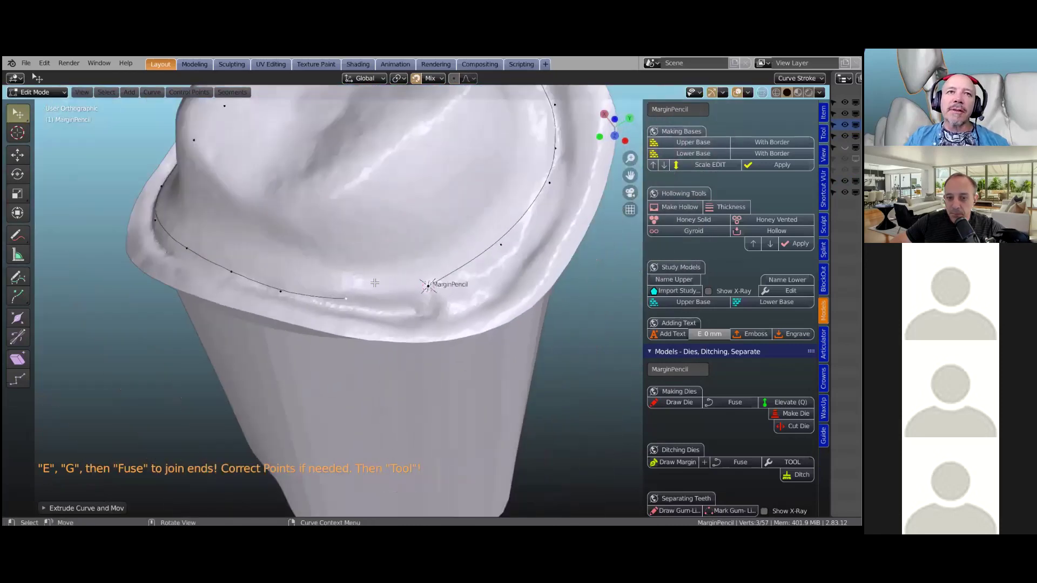
key(g)
click(342, 290)
middle_drag(507, 254, 503, 277)
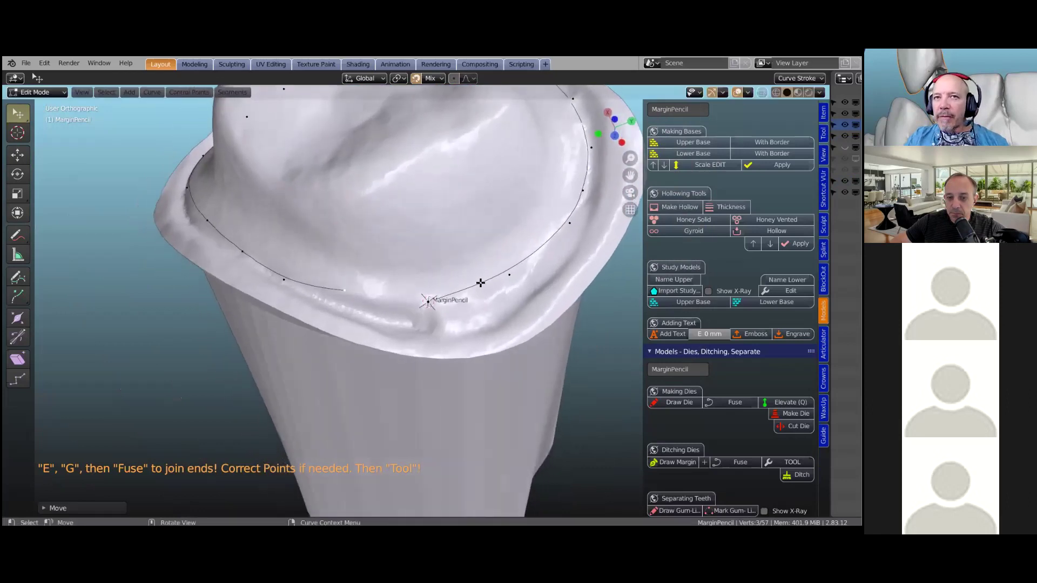
shift+click(424, 303)
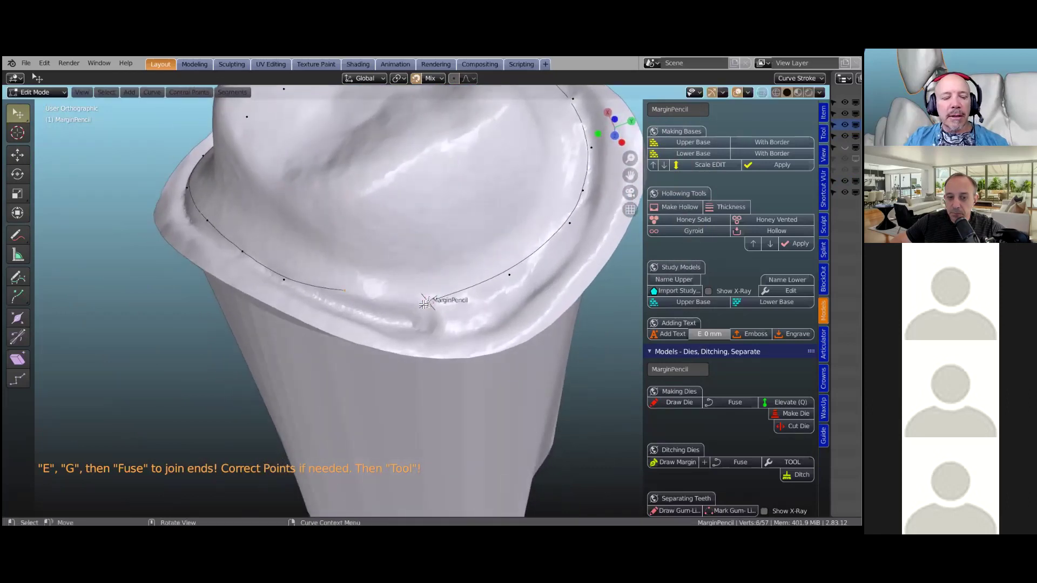
scroll(427, 302, down, 3)
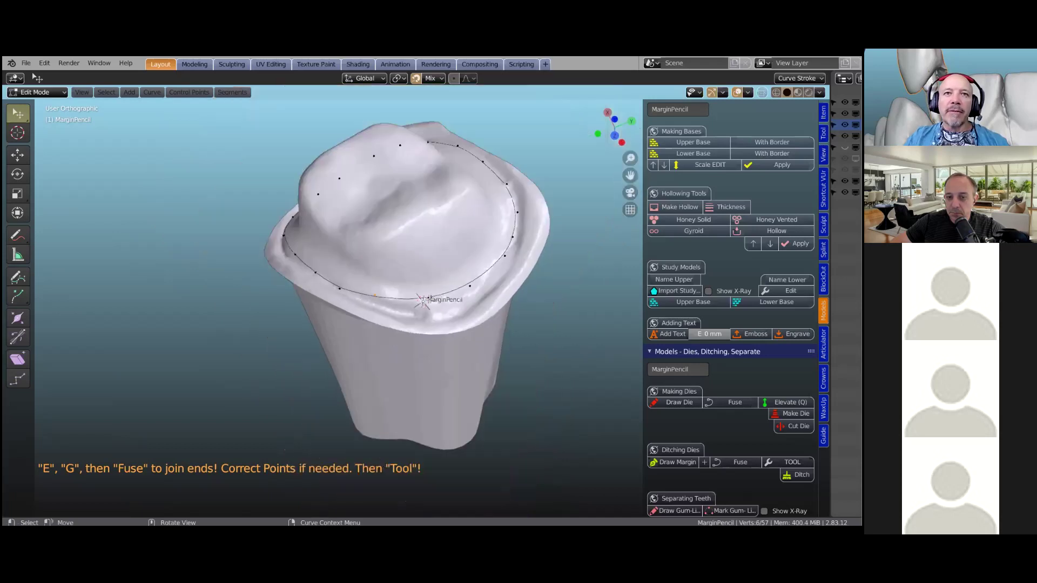
Check the closed margin curve around the preparation and generate the ditching tool from it.
middle_drag(328, 280, 480, 169)
middle_drag(439, 196, 400, 210)
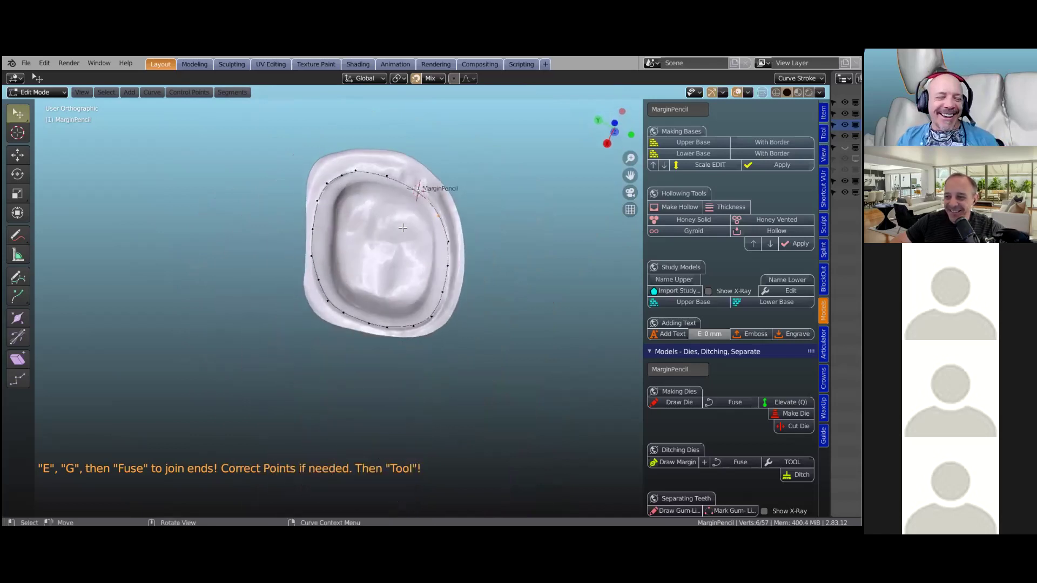
middle_drag(411, 239, 423, 298)
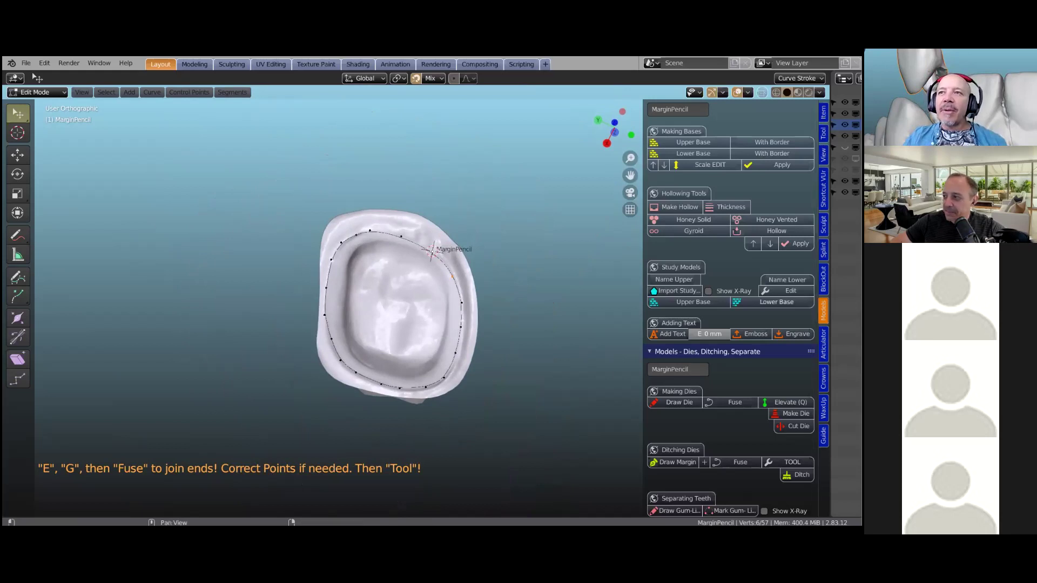
scroll(729, 324, down, 2)
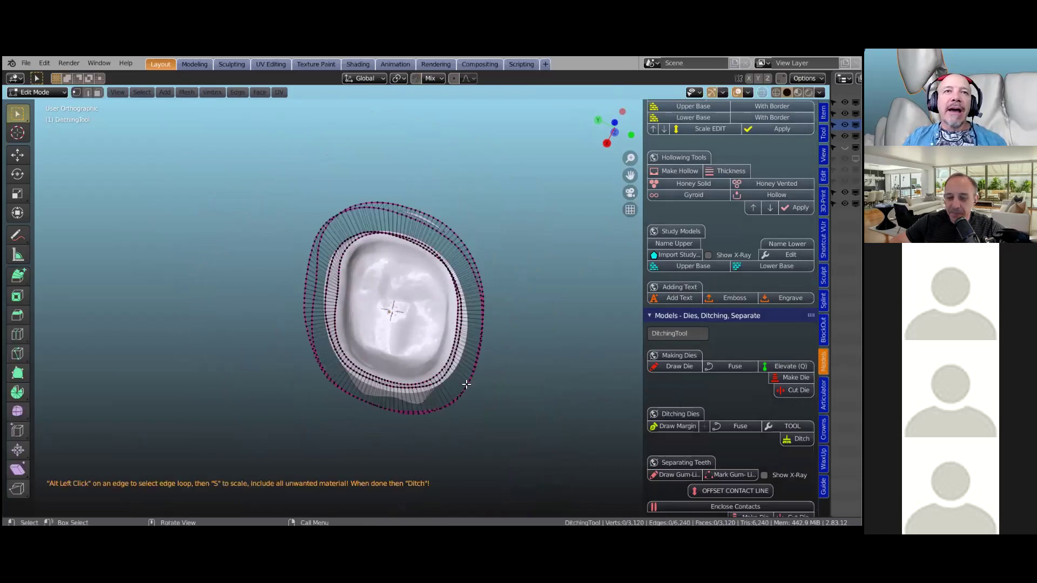
Select the ditching tool's lower outer edge loop and scale it slightly outward to enclose the unwanted material around the die.
middle_drag(465, 384, 323, 315)
scroll(322, 315, up, 3)
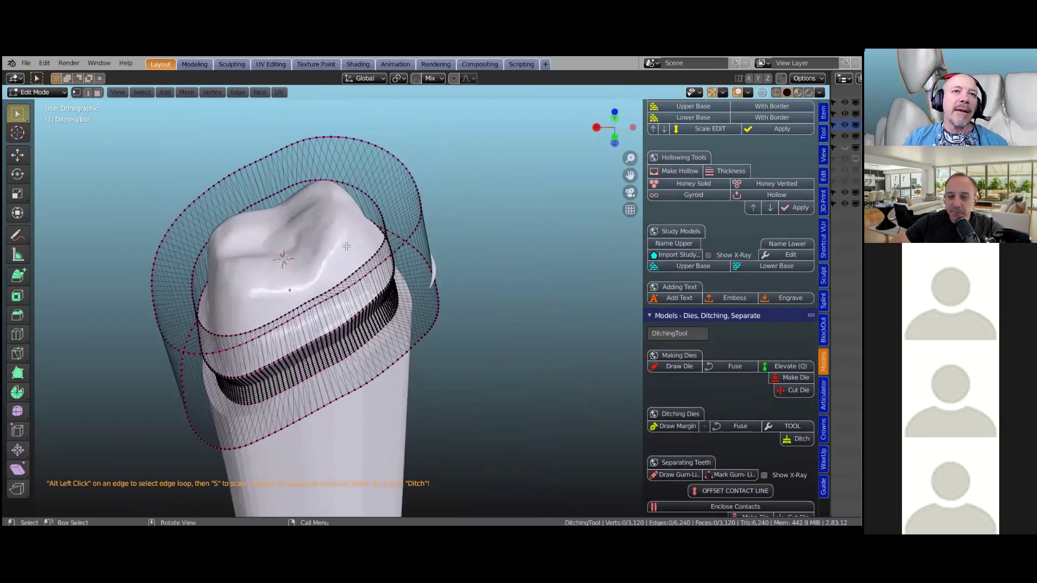
middle_drag(468, 301, 481, 261)
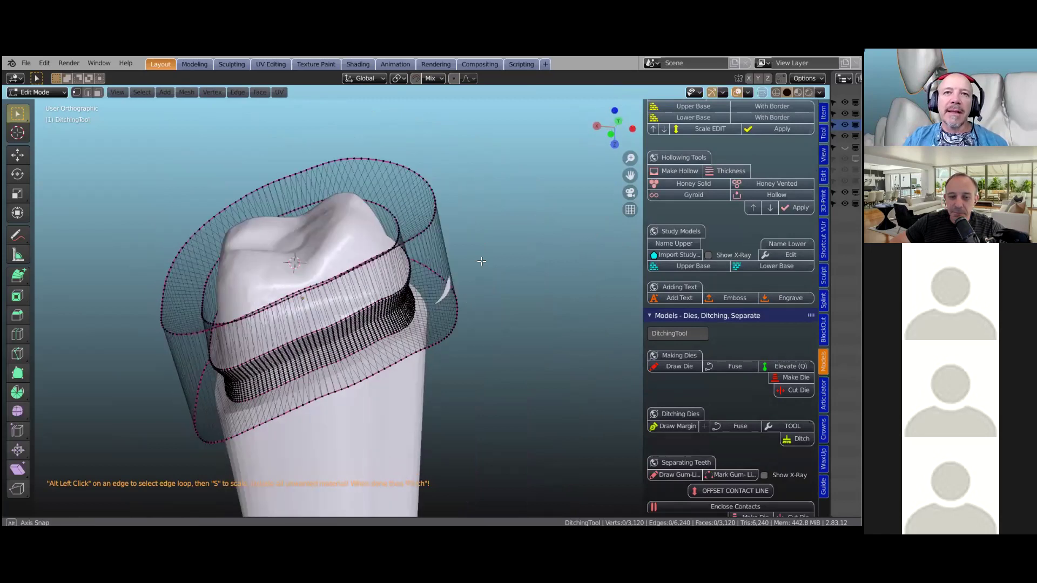
scroll(473, 333, up, 3)
scroll(448, 378, up, 3)
scroll(446, 373, down, 3)
shift+middle_drag(444, 361, 438, 342)
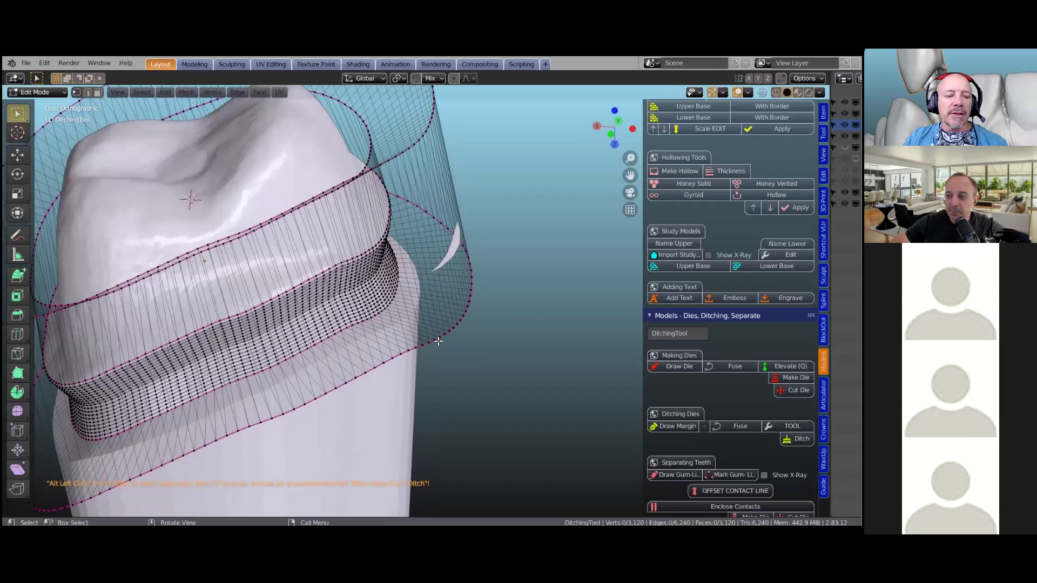
scroll(472, 344, up, 2)
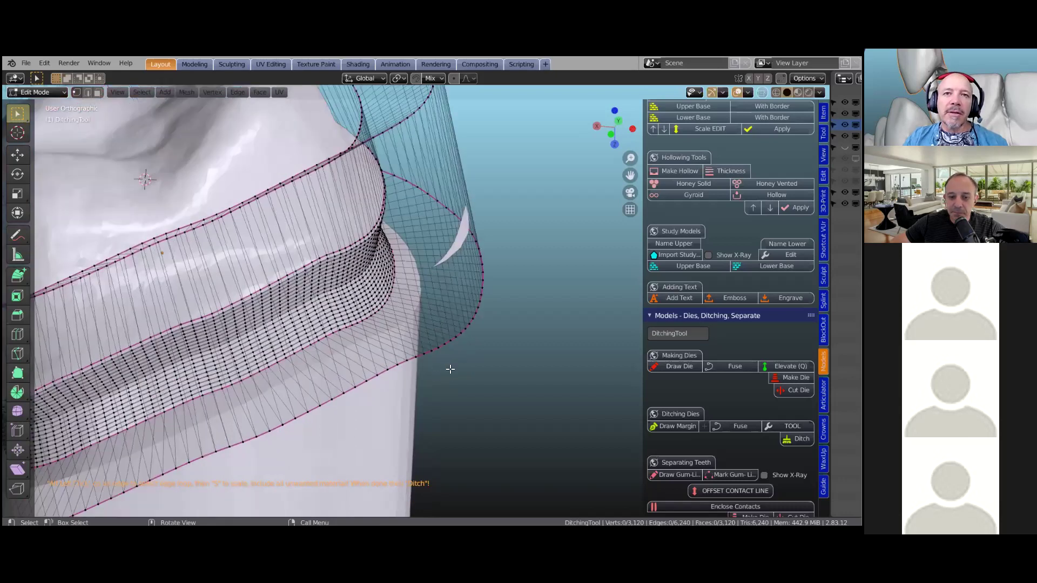
scroll(452, 365, up, 2)
alt+click(458, 364)
scroll(459, 330, down, 1)
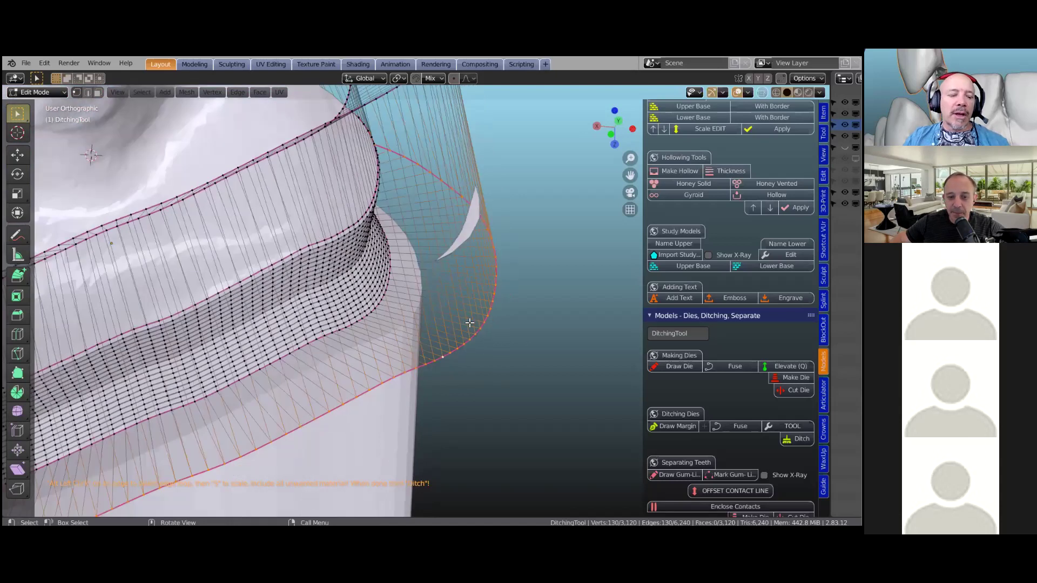
scroll(469, 323, down, 3)
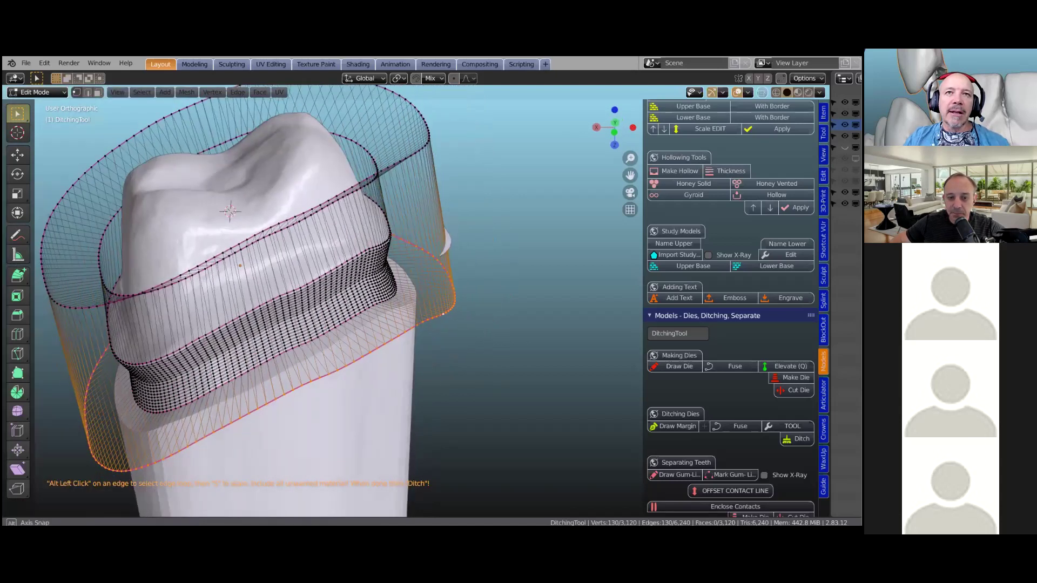
scroll(474, 319, down, 2)
key(s)
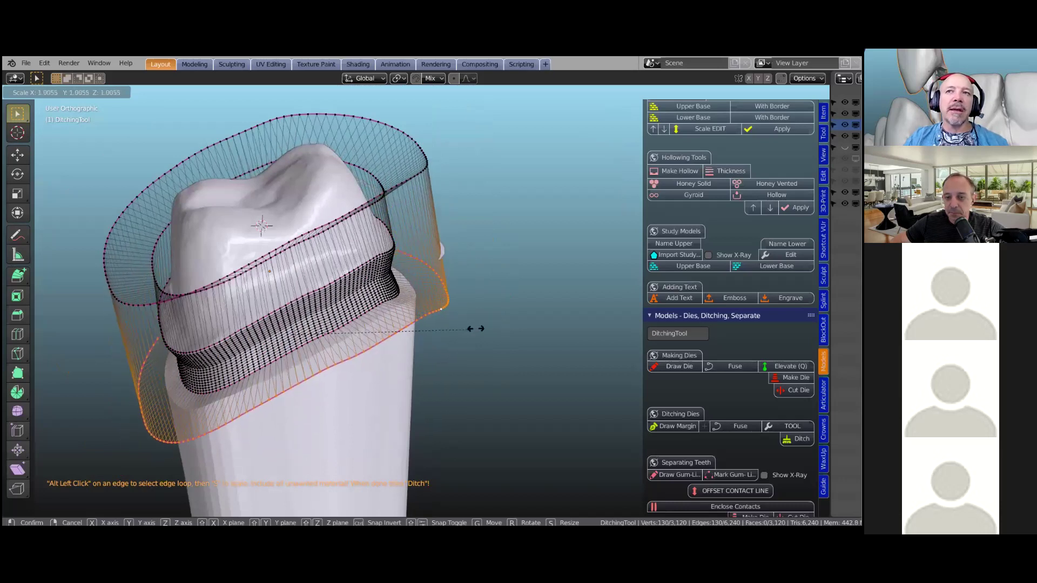
click(478, 327)
Ditch the die with the ditching tool, unhide the other objects, and examine the die seated in the model.
scroll(416, 301, down, 2)
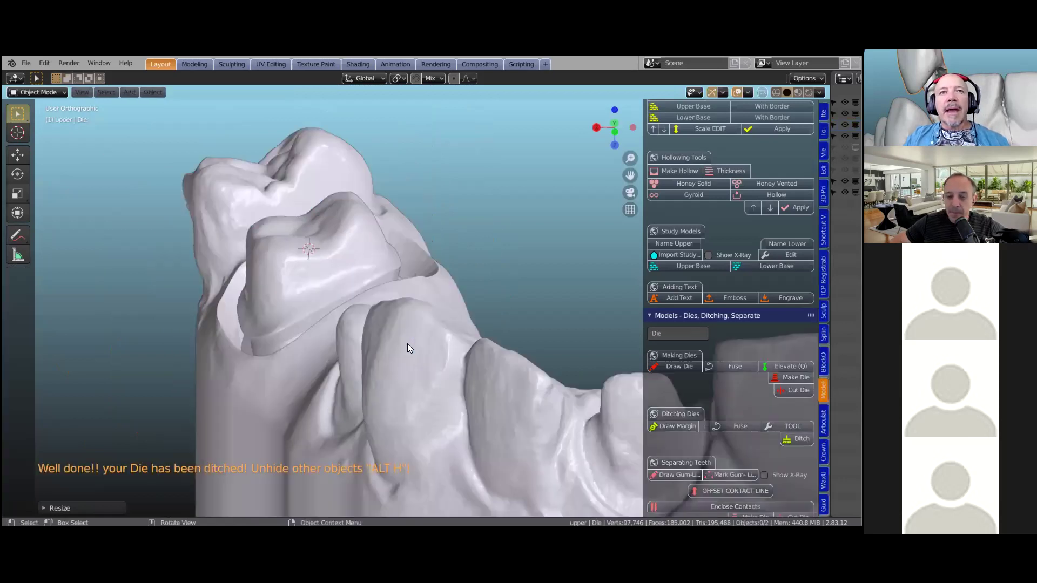
mouse_move(425, 355)
middle_down()
mouse_move(412, 346)
mouse_move(430, 336)
middle_up()
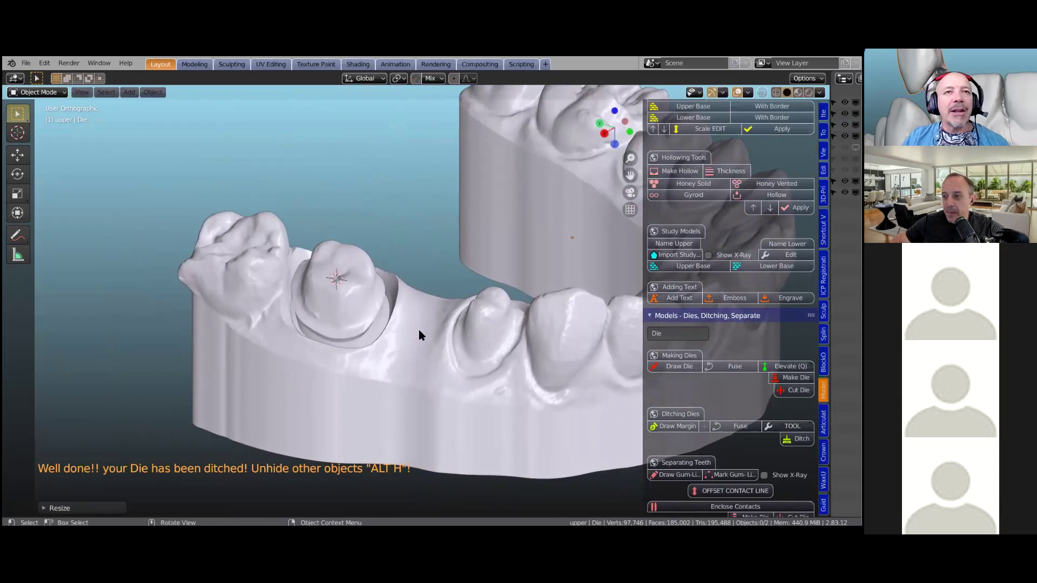
middle_drag(419, 330, 393, 315)
Duplicate the ditched die, place the copy beside the model, and undo the duplication.
click(366, 295)
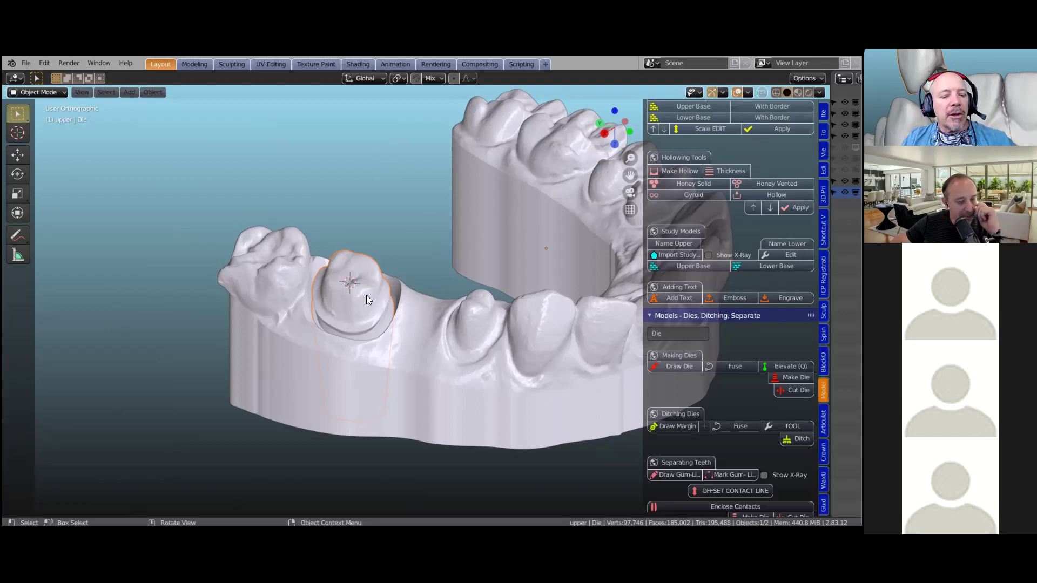
key(shift+d)
click(148, 174)
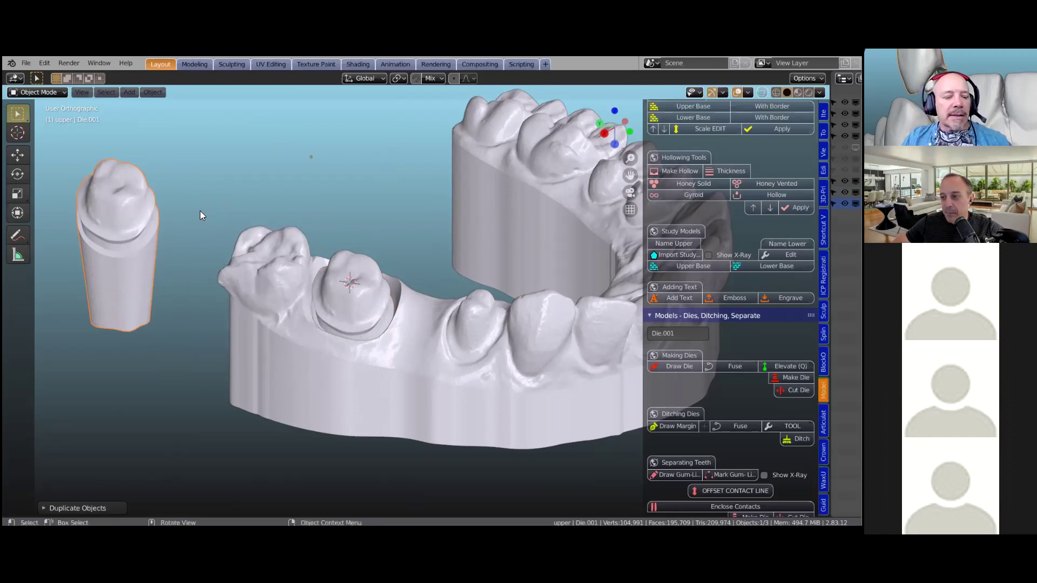
key(ctrl+z)
Start a new margin curve at the outer edge of the smaller prepared tooth and trace its margin along the side facing the canine.
middle_drag(473, 317, 422, 323)
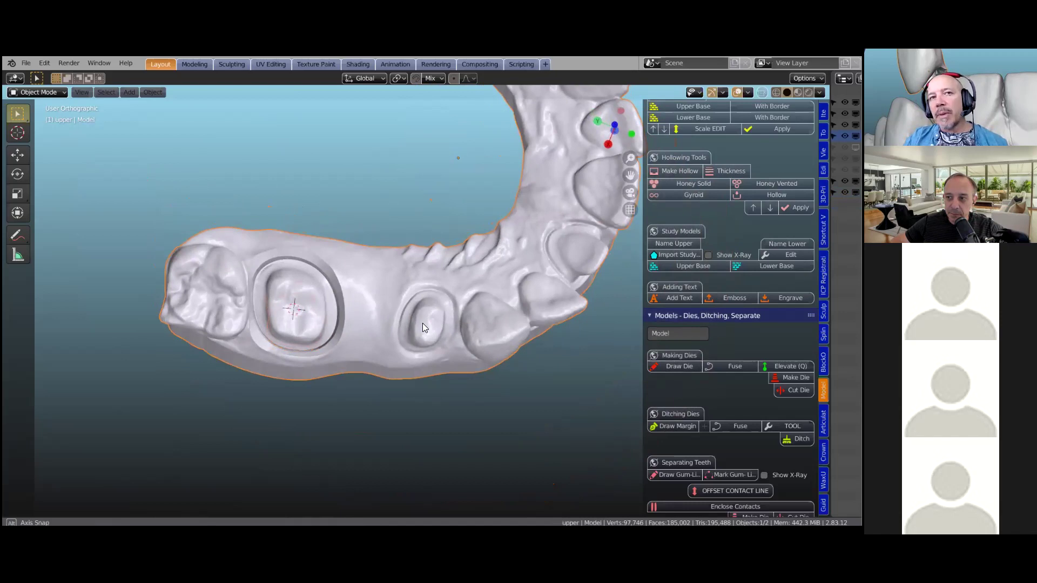
scroll(435, 328, up, 3)
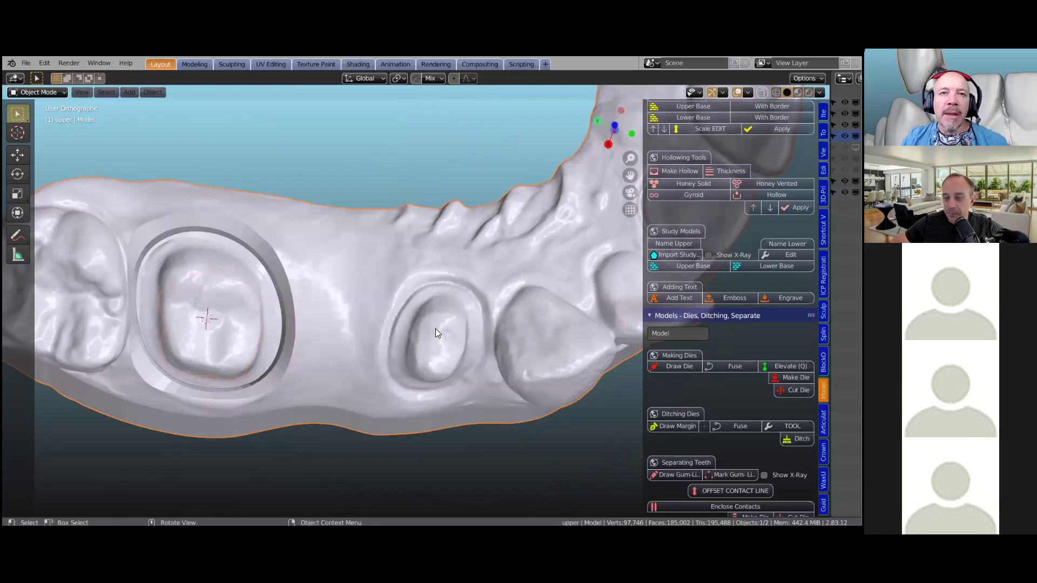
scroll(436, 328, down, 3)
middle_drag(434, 327, 404, 303)
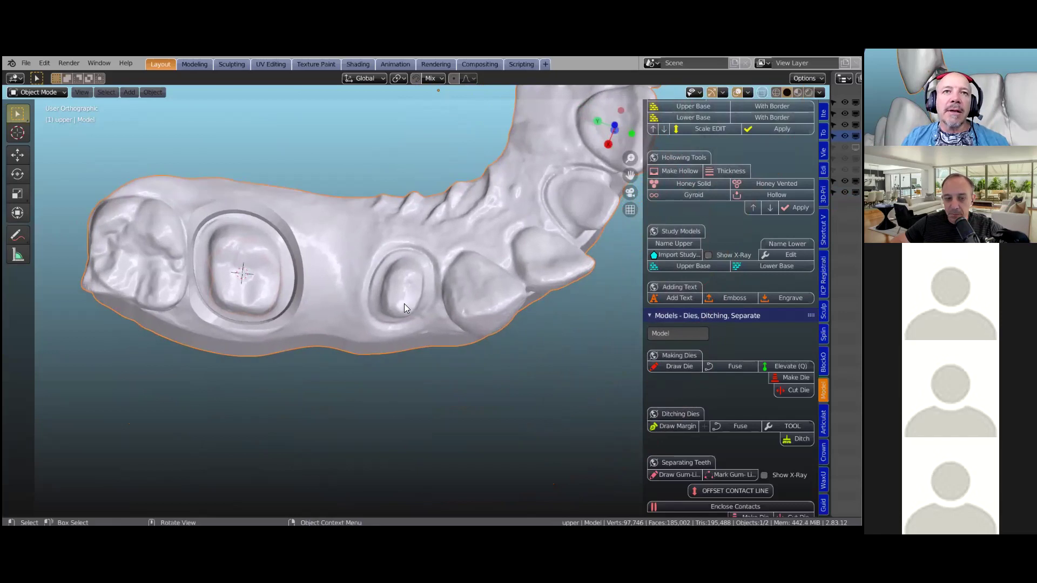
scroll(404, 304, up, 5)
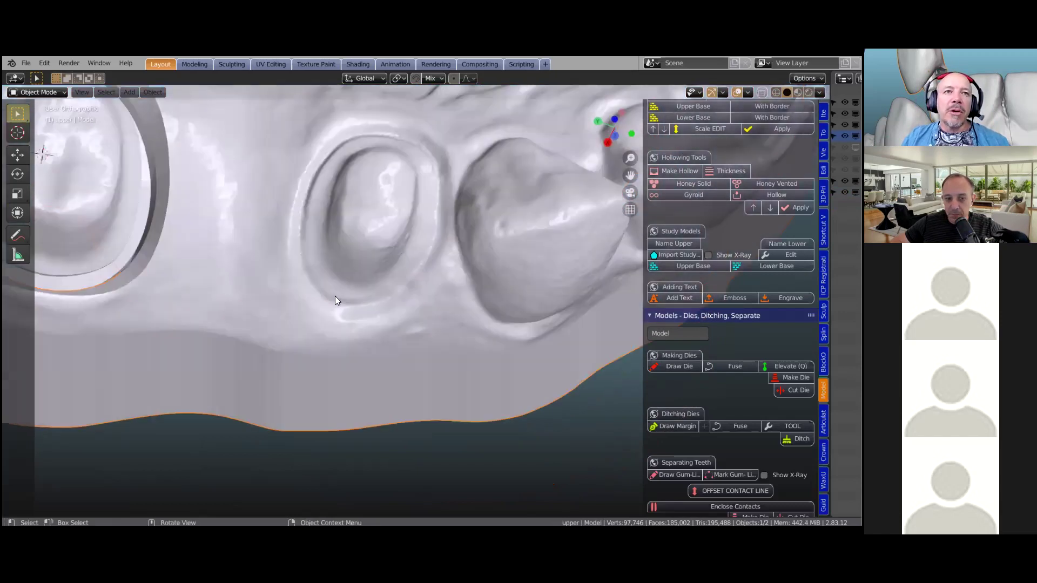
shift+right_click(336, 294)
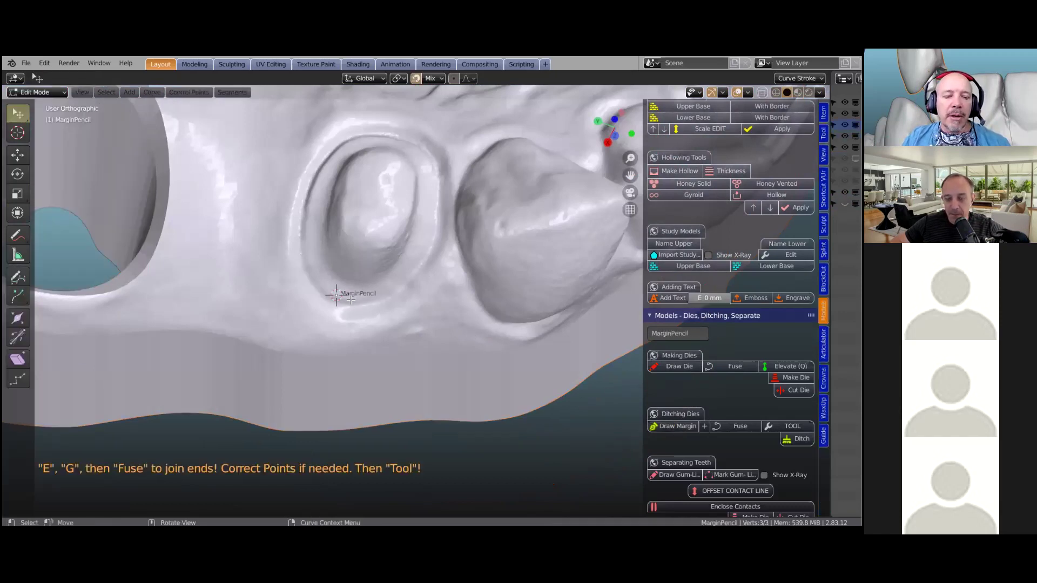
key(e)
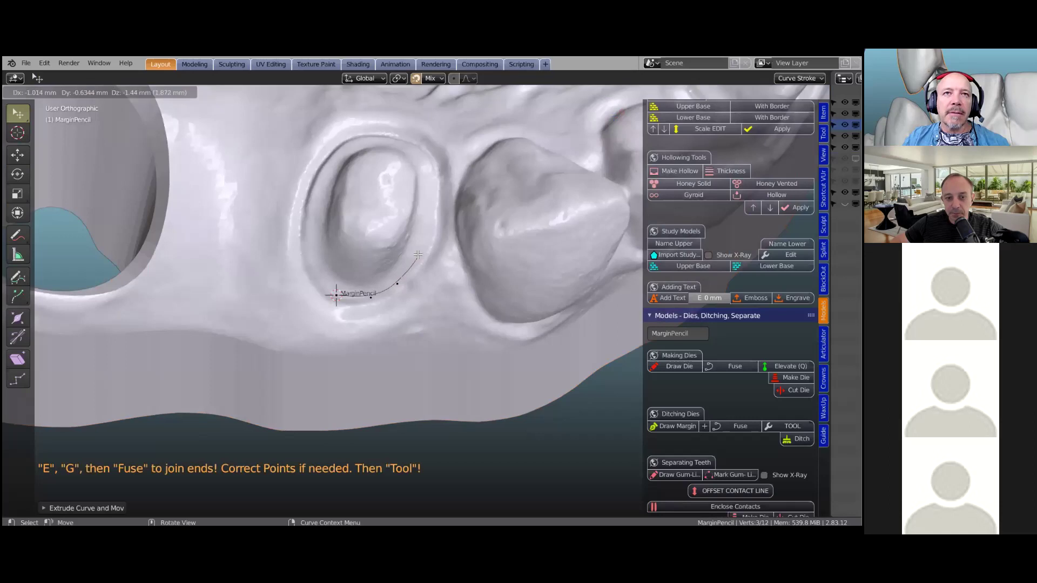
click(431, 164)
Extend the margin curve point by point around the inner end of the smaller preparation towards its molar side.
middle_drag(415, 203, 221, 210)
key(e)
click(436, 186)
key(e)
click(455, 203)
key(e)
click(484, 211)
key(e)
click(515, 195)
key(e)
click(544, 174)
Trace the margin's molar side back to the starting point and fuse the curve's ends into a closed loop.
middle_drag(445, 209, 359, 240)
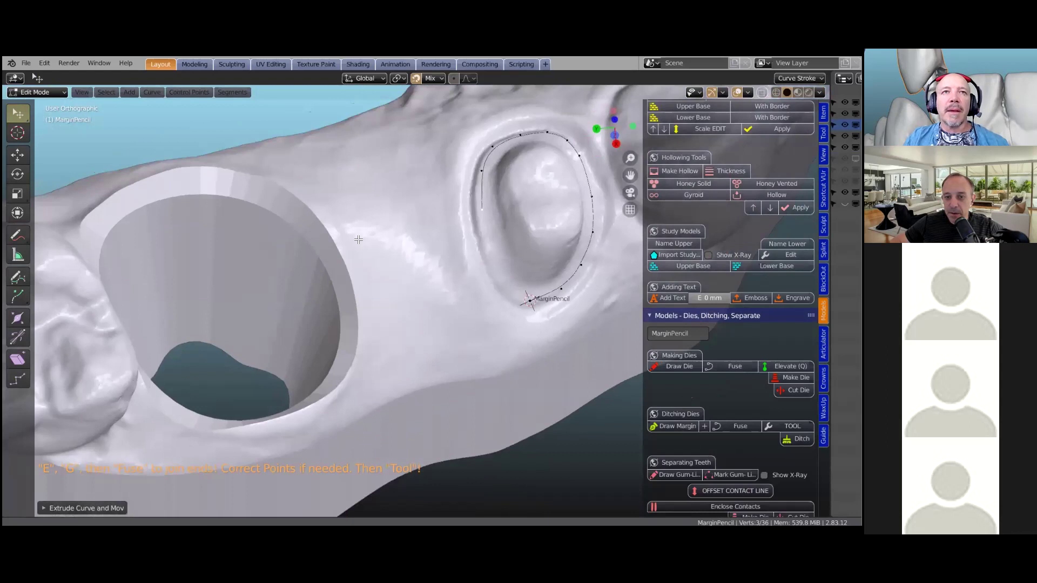
shift+middle_drag(475, 205, 361, 233)
scroll(361, 233, up, 1)
key(g)
click(361, 233)
key(e)
click(373, 273)
key(e)
click(384, 311)
key(e)
click(399, 337)
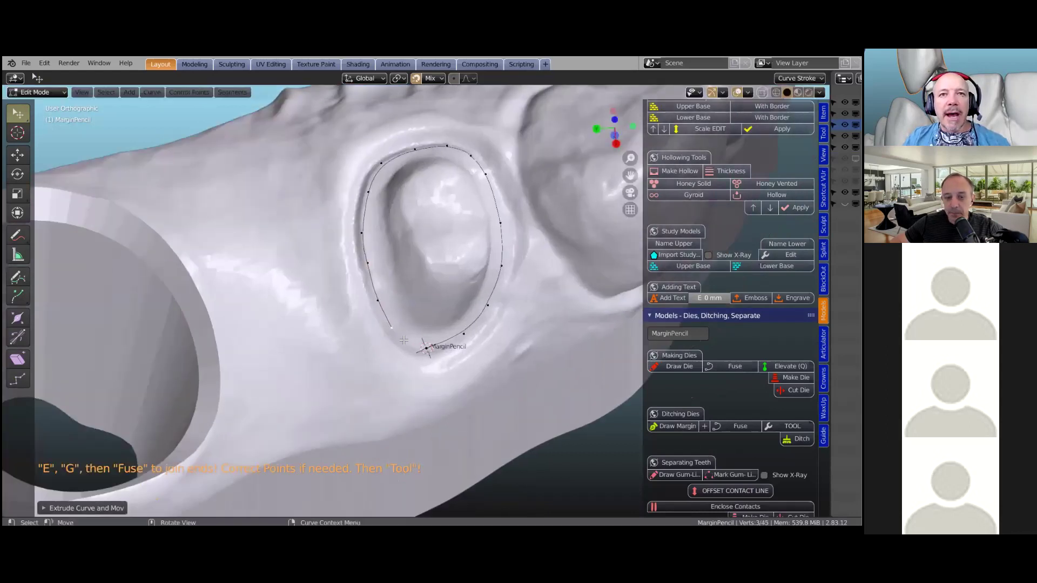
shift+click(462, 346)
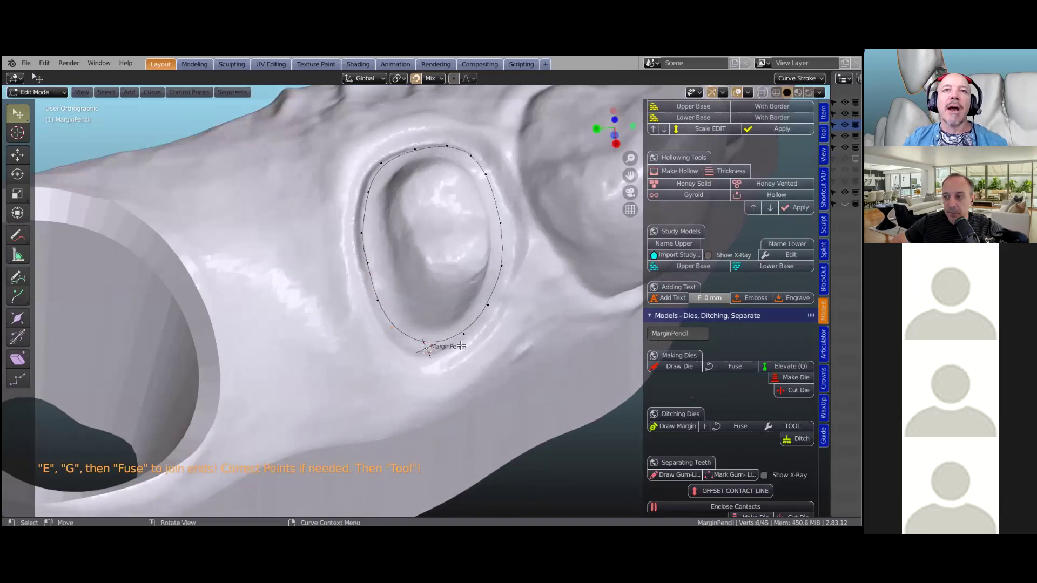
Generate the ditching tool from the closed margin and scale its outer edge loop slightly outward around the smaller preparation.
middle_drag(461, 346, 416, 342)
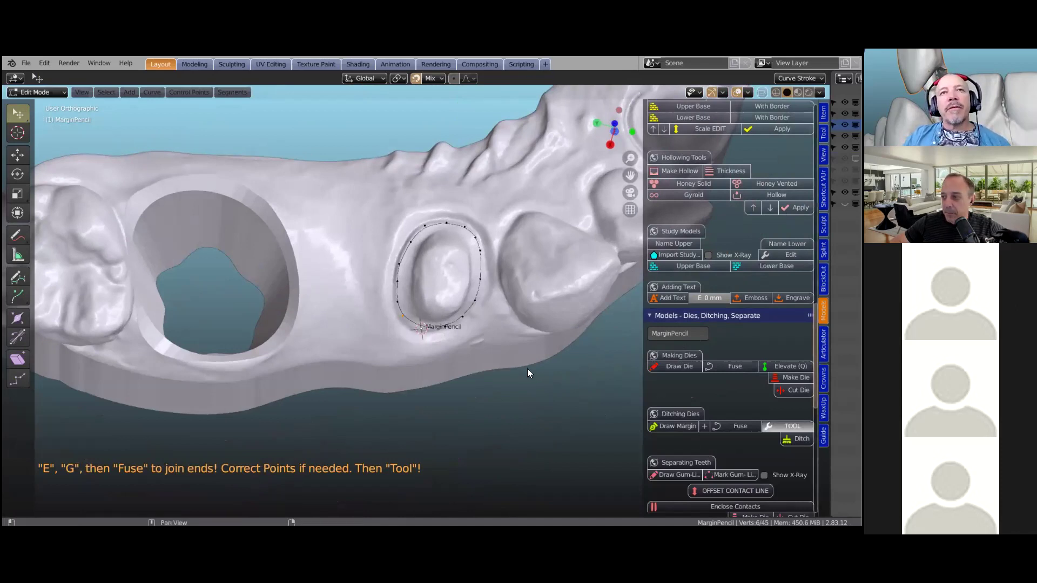
middle_drag(504, 270, 494, 232)
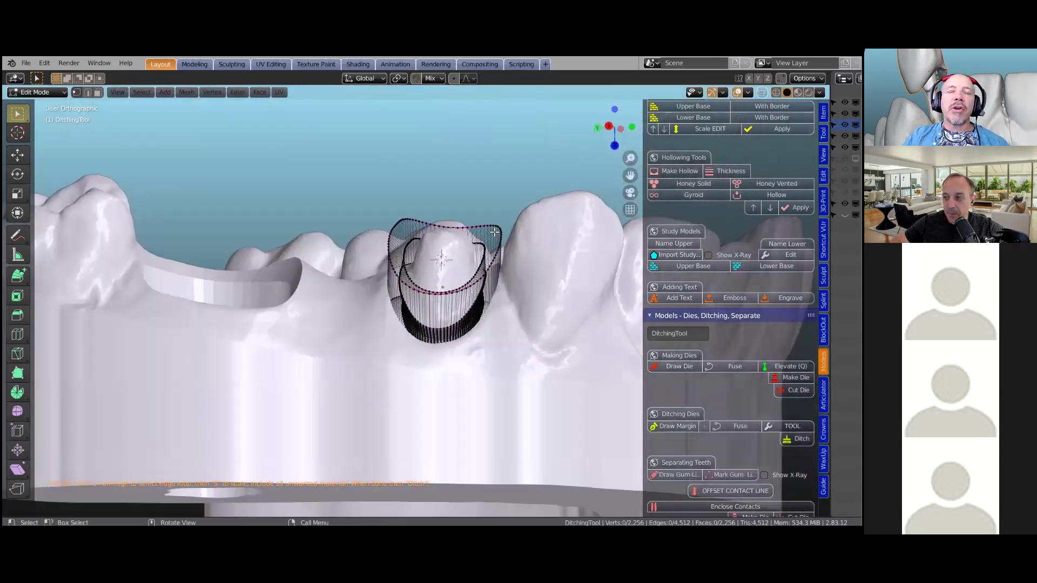
scroll(494, 232, up, 2)
middle_drag(379, 229, 380, 184)
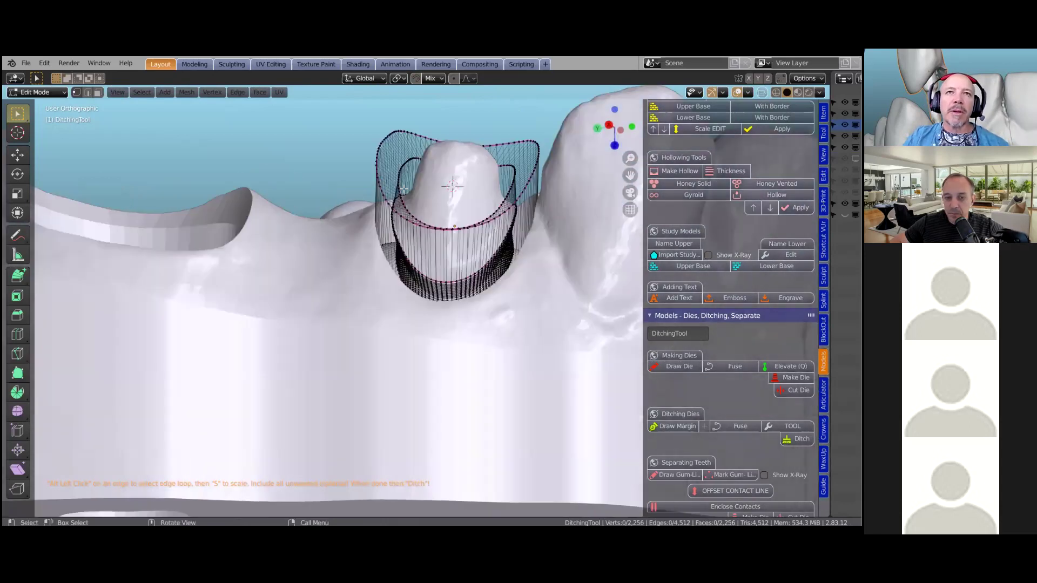
alt+click(378, 166)
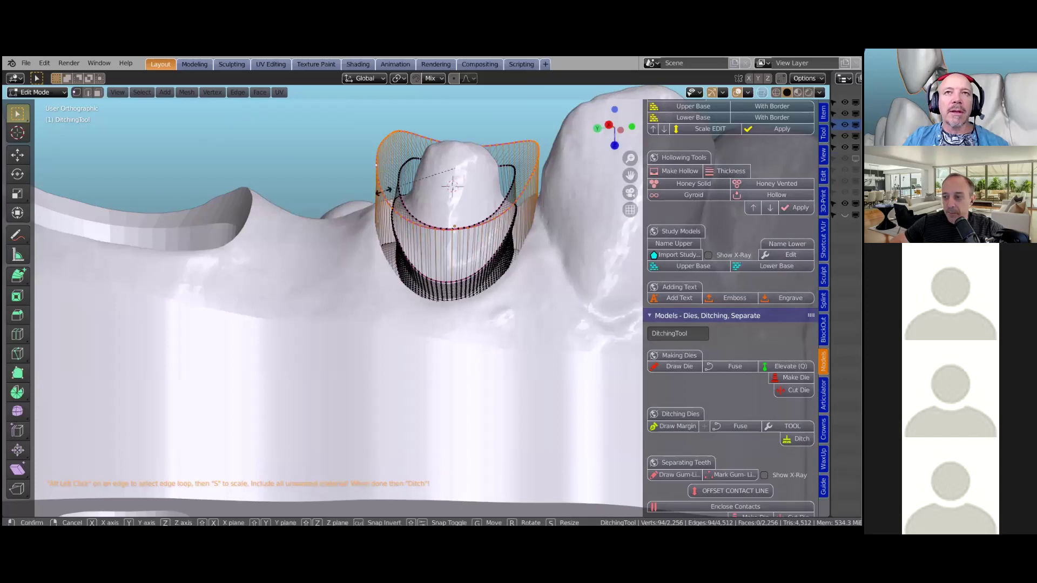
key(s)
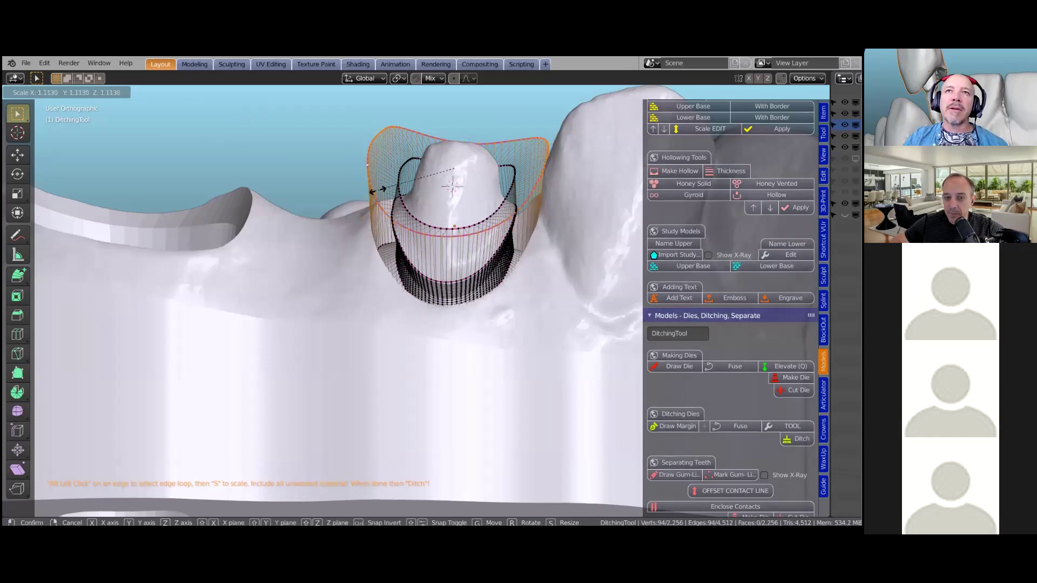
click(379, 189)
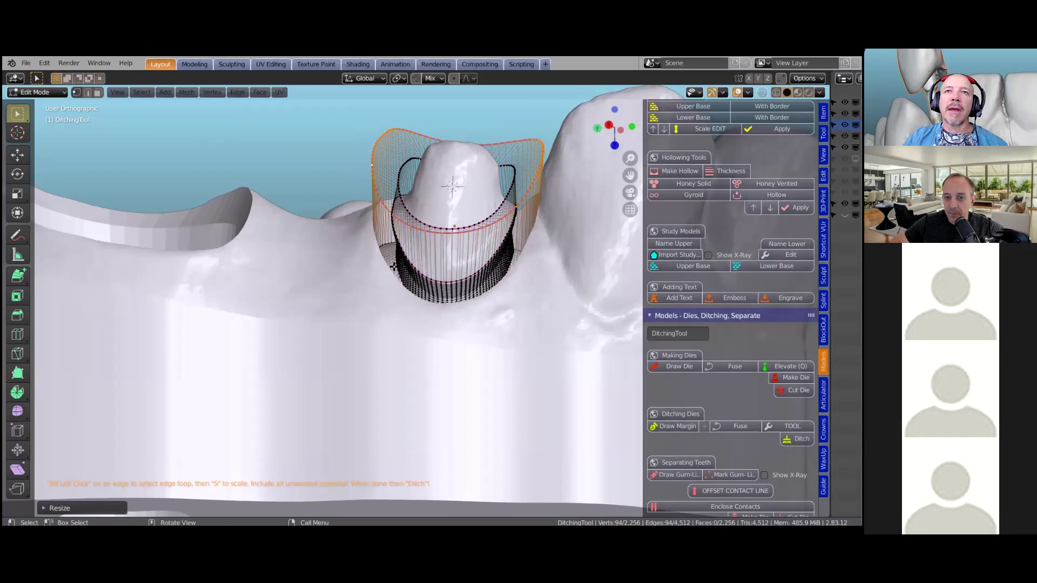
Ditch the smaller preparation directly on the model and show the Margins collection.
scroll(394, 267, down, 2)
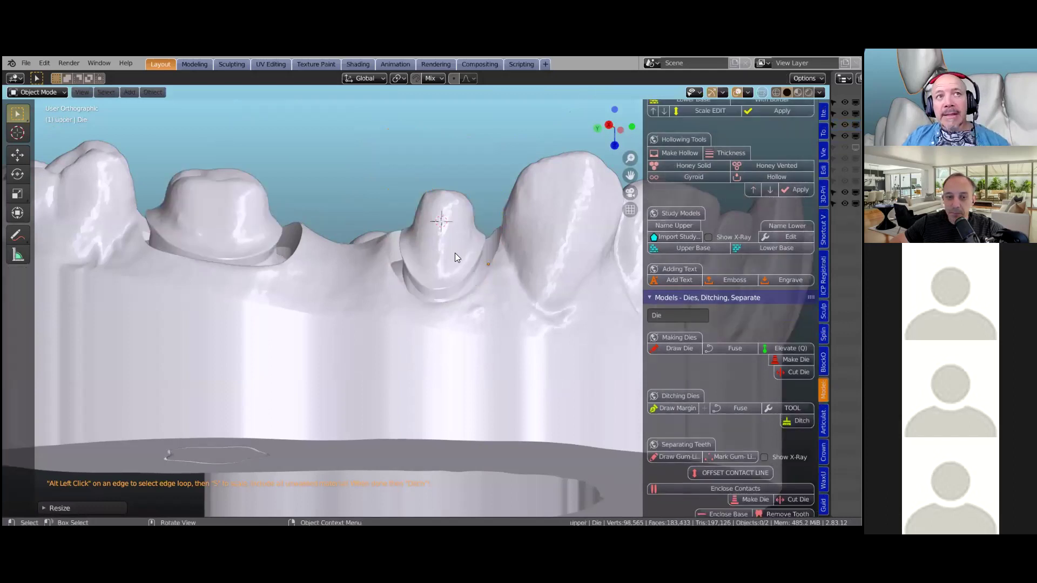
middle_drag(460, 278, 462, 297)
drag(830, 263, 614, 209)
click(641, 147)
Select the smaller preparation's margin curve and examine how it follows the ditched edge.
scroll(310, 326, up, 5)
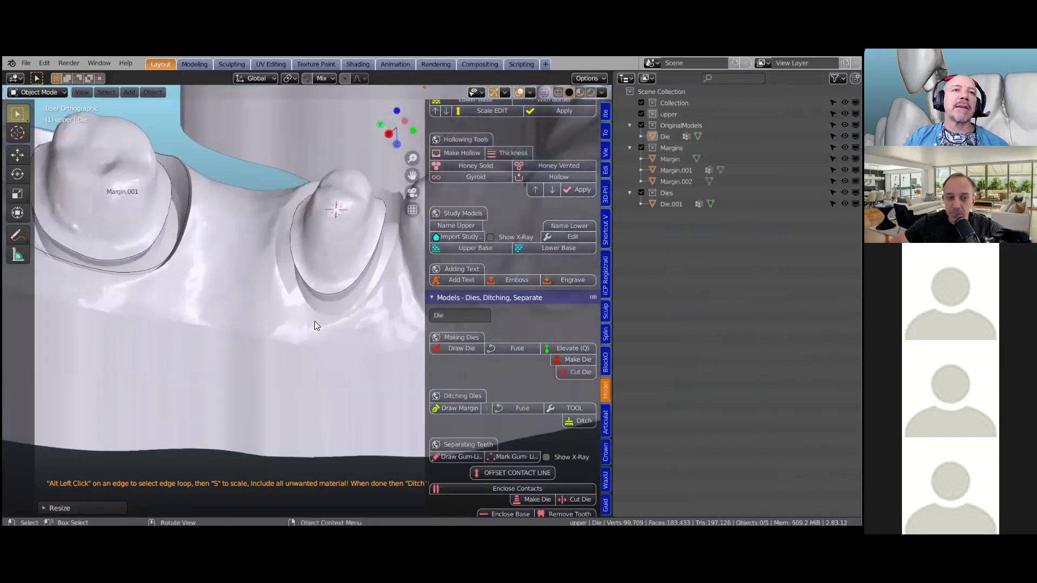
scroll(338, 278, up, 5)
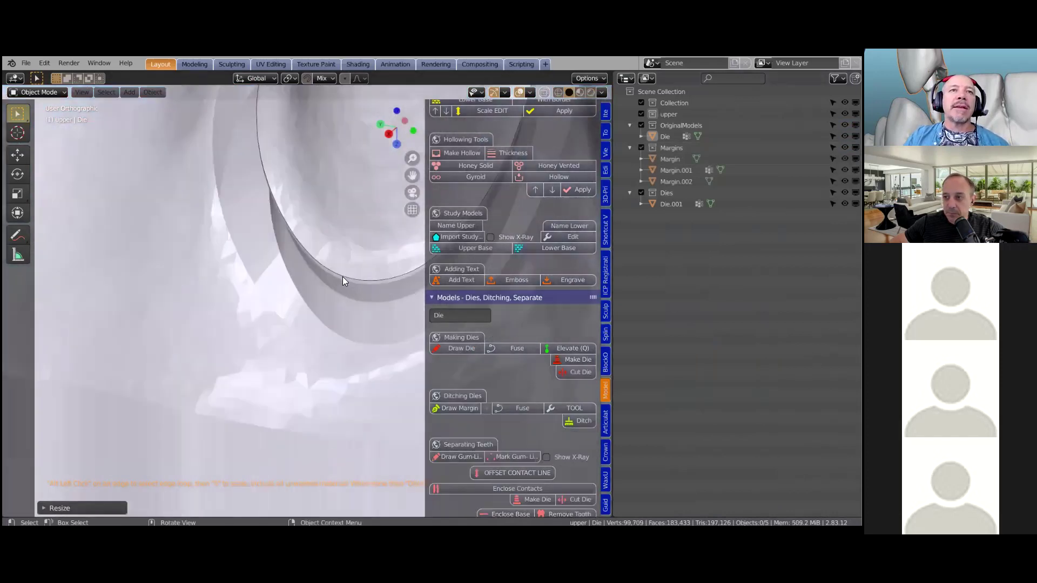
click(344, 277)
scroll(292, 327, down, 3)
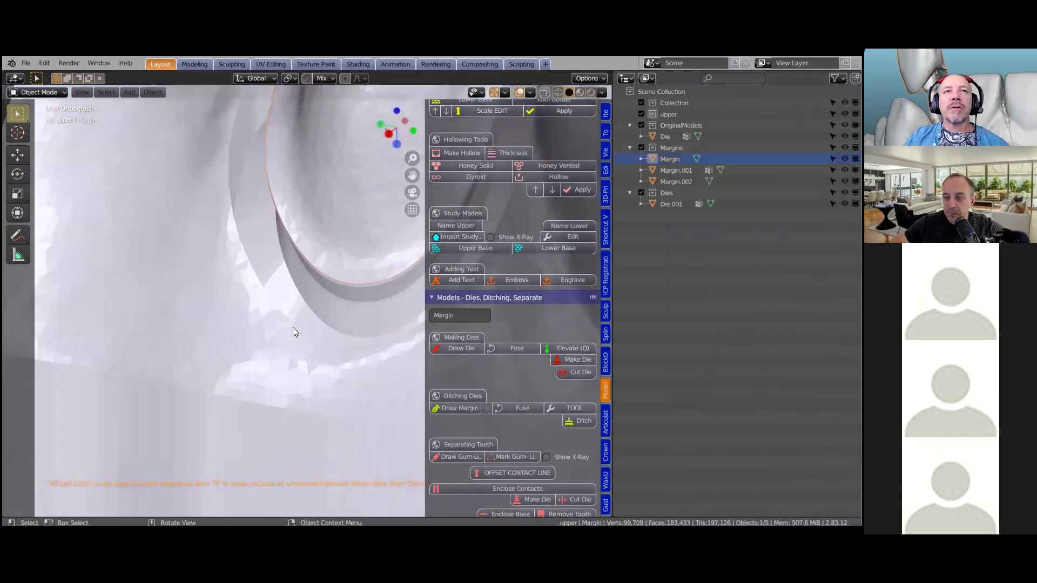
scroll(296, 328, down, 3)
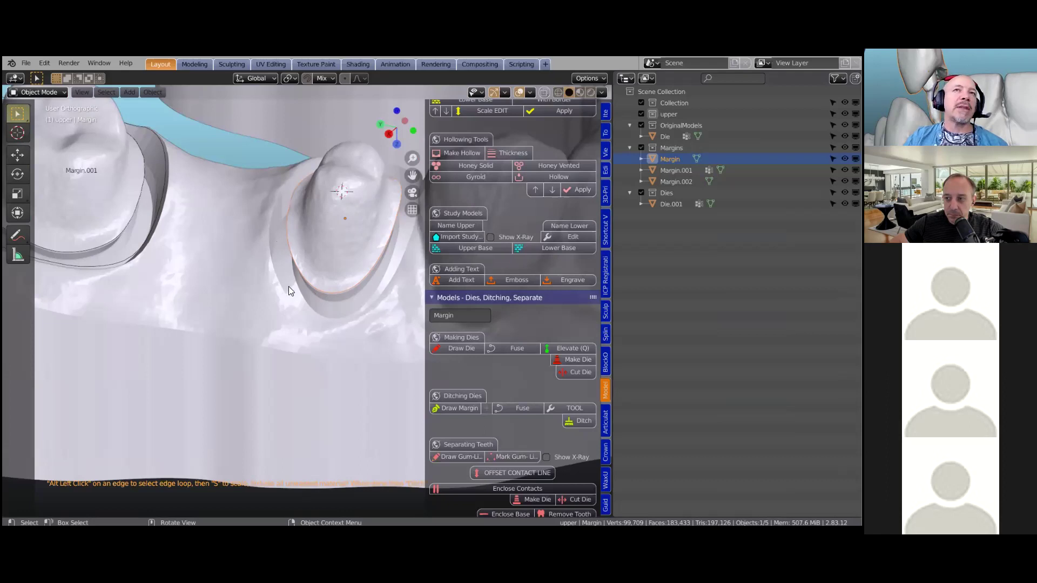
scroll(296, 287, down, 2)
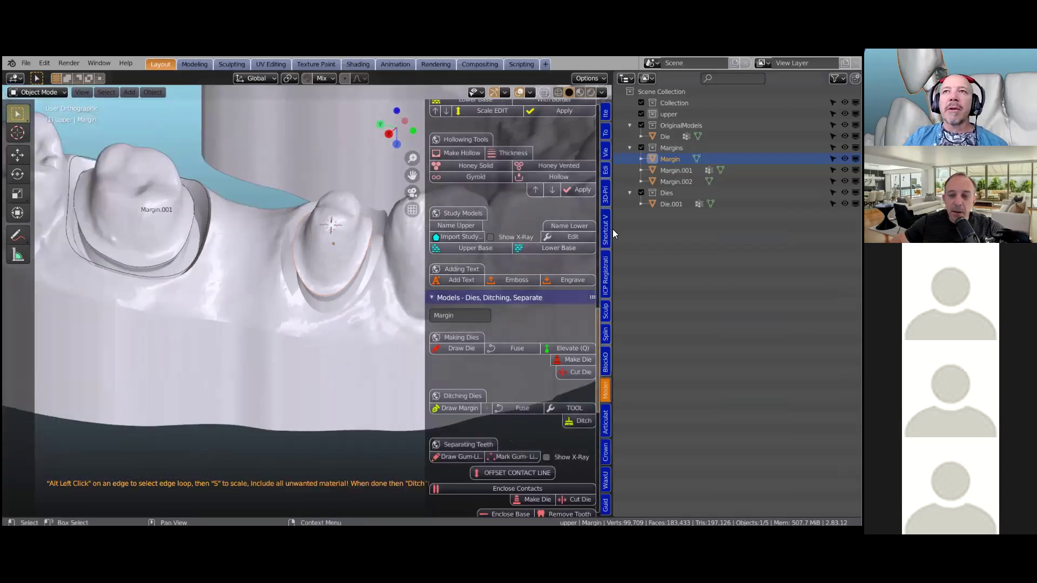
drag(616, 232, 670, 231)
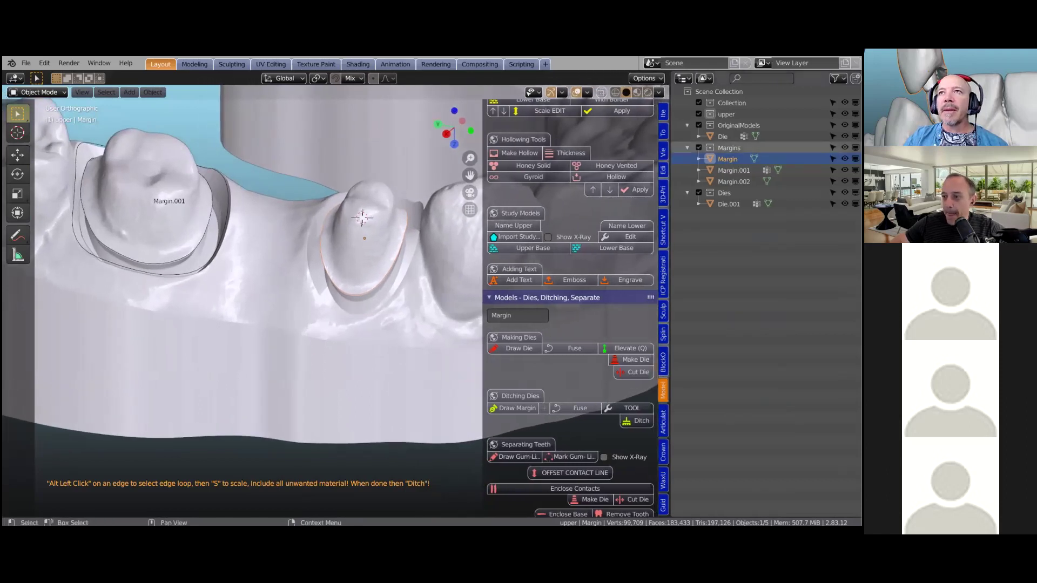
Hide the Margins collection, restore the narrow outliner, and bring the whole model into view.
click(844, 147)
drag(671, 228, 825, 229)
key(Home)
middle_drag(365, 223, 373, 324)
Select the ditched arch model and create the hollow object for it with Make Hollow.
scroll(391, 388, up, 3)
click(390, 383)
scroll(419, 387, down, 3)
scroll(374, 338, up, 1)
scroll(655, 392, down, 8)
scroll(661, 396, down, 4)
scroll(661, 352, up, 10)
scroll(661, 352, down, 10)
scroll(661, 347, up, 10)
scroll(661, 347, up, 10)
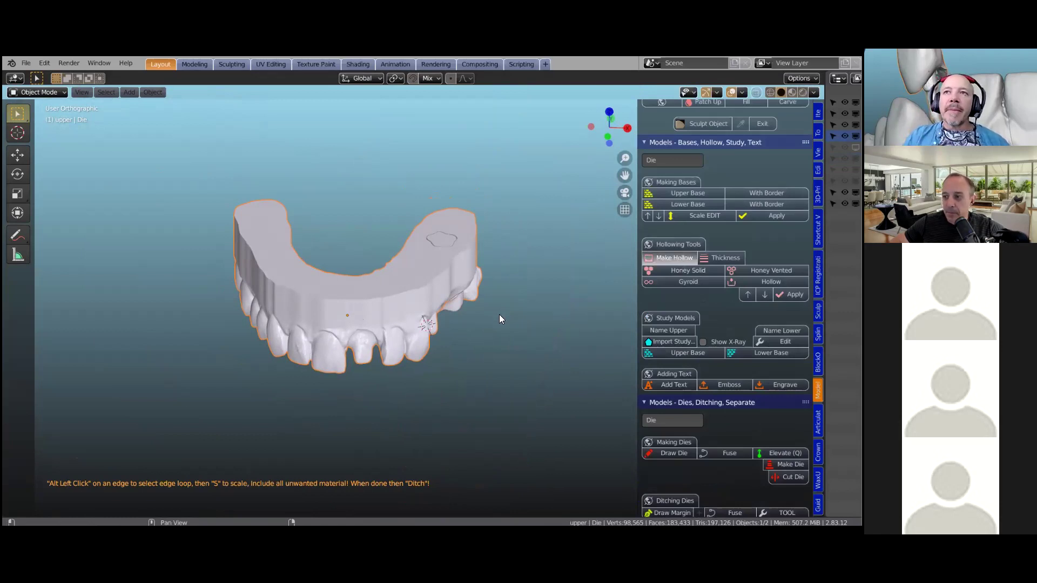
middle_drag(496, 315, 481, 276)
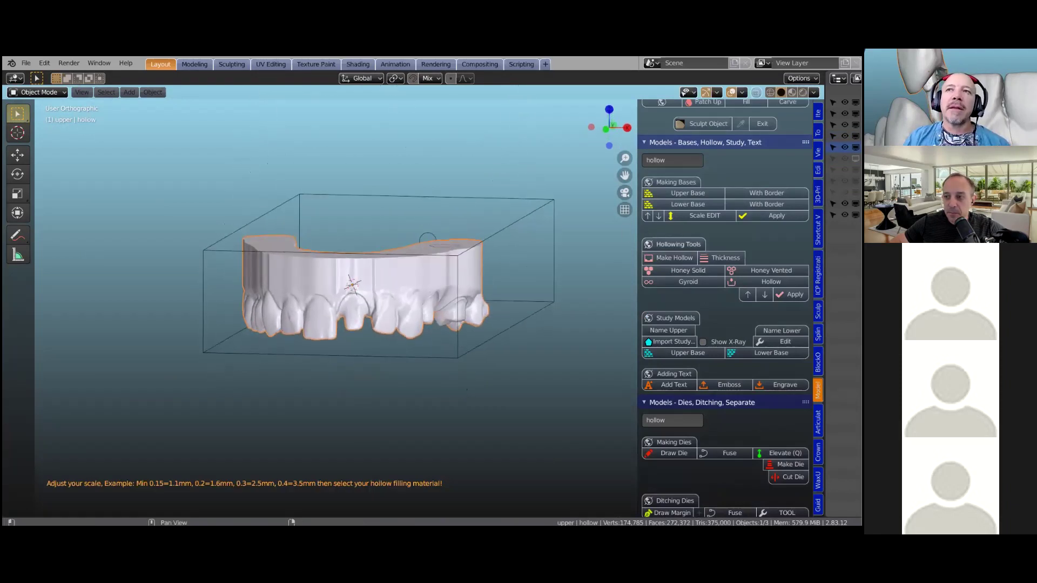
Activate the hollow's Thickness scaling and fill the model with the Honey Vented pattern.
click(722, 257)
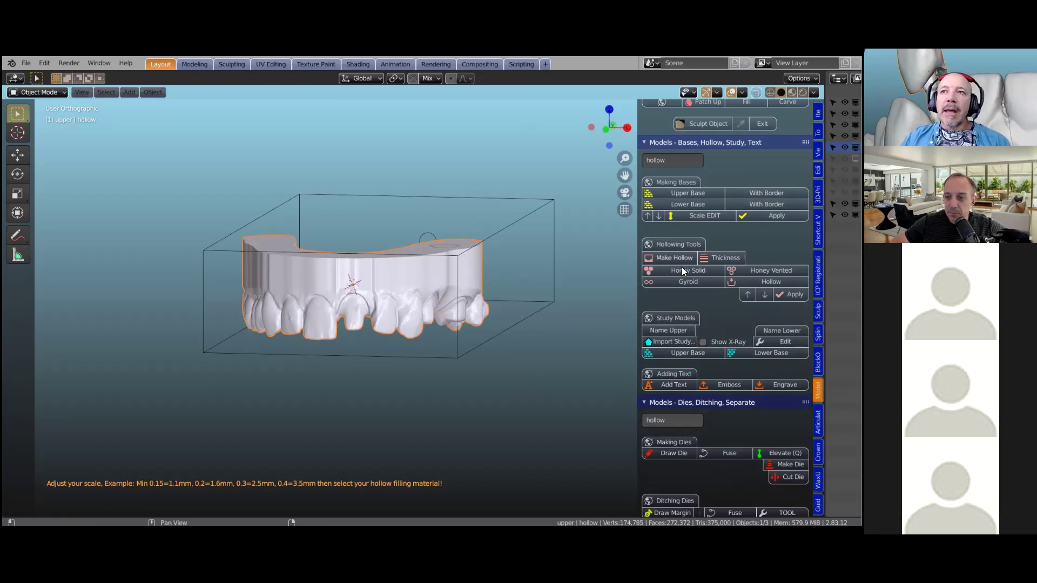
drag(641, 293, 594, 293)
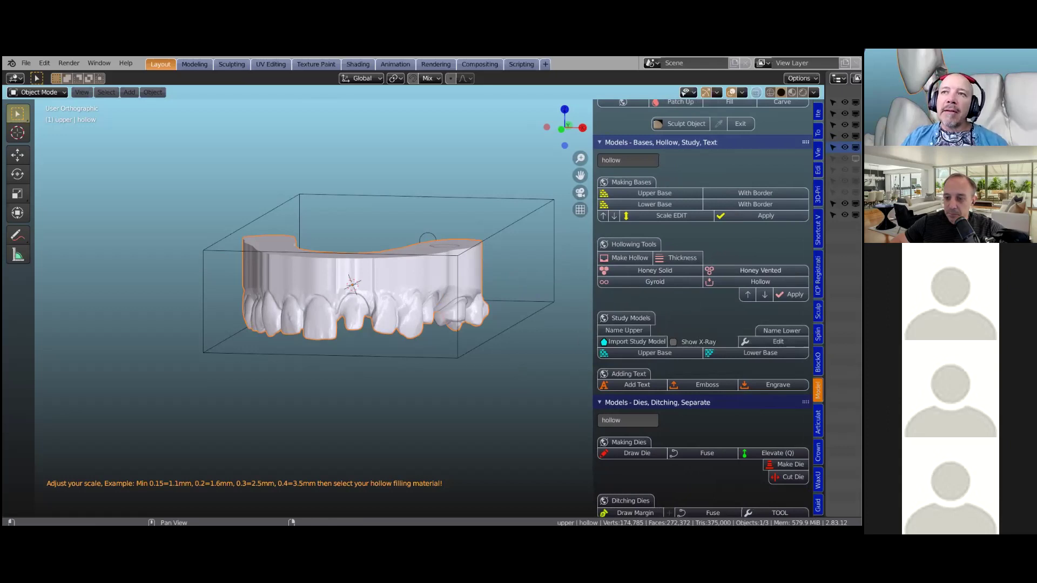
click(708, 271)
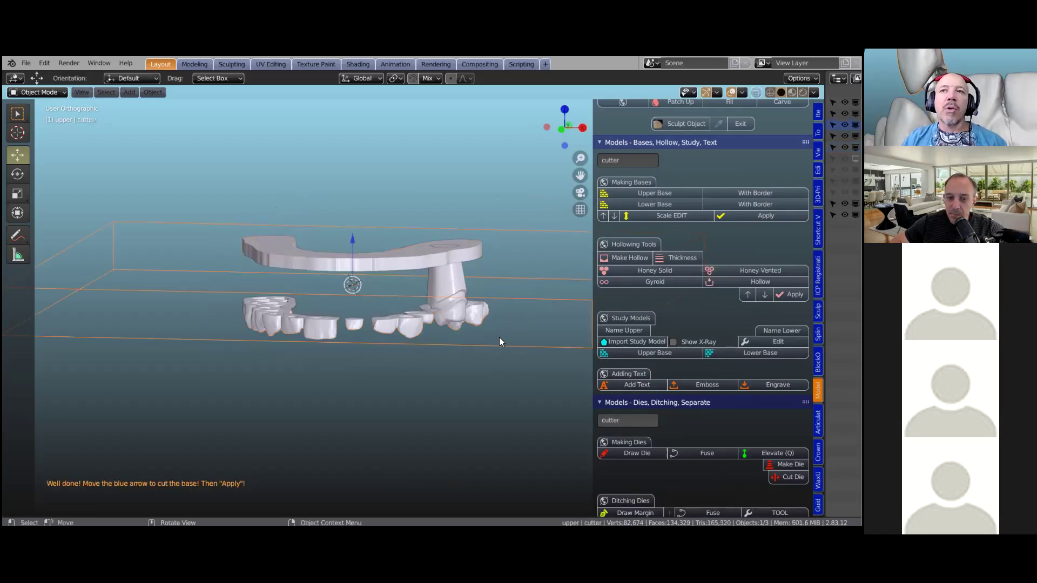
Try raising the cutter along Z to trim the closed base plate, check it in Edit Mode, and undo the move.
mouse_move(463, 323)
middle_down()
mouse_move(445, 288)
mouse_move(422, 301)
mouse_move(451, 329)
mouse_move(444, 322)
middle_up()
drag(351, 236, 354, 218)
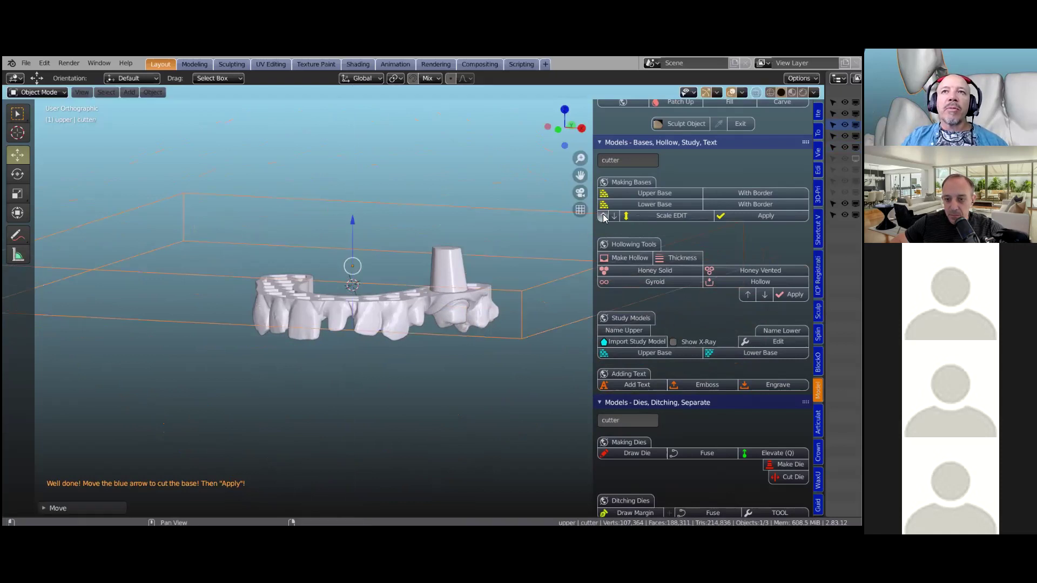
key(Tab)
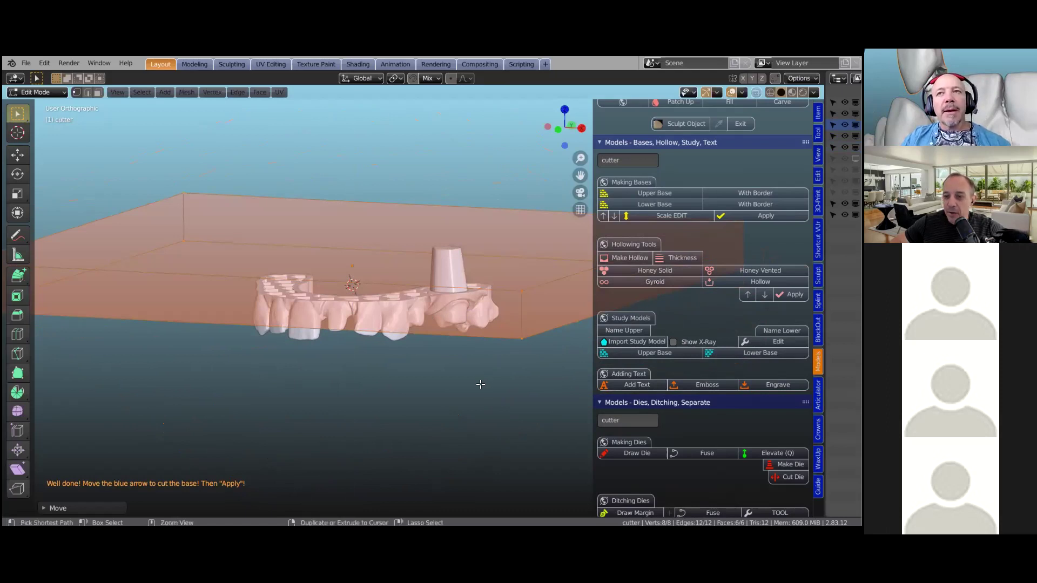
key(Tab)
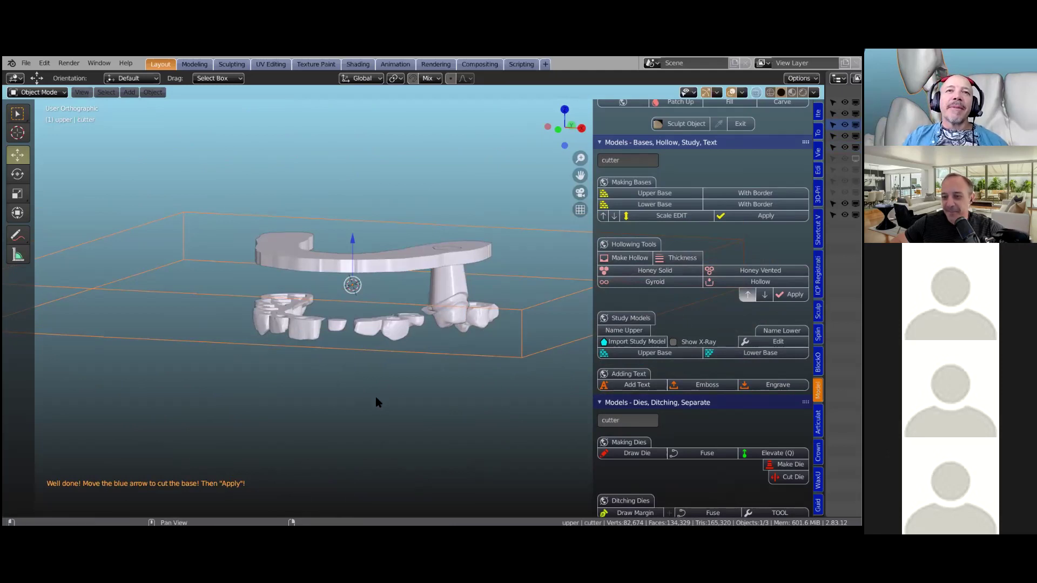
Try different cutter heights along Z to vary how much base is cut, and snap the cutter to its upper preset position.
middle_drag(375, 394, 362, 361)
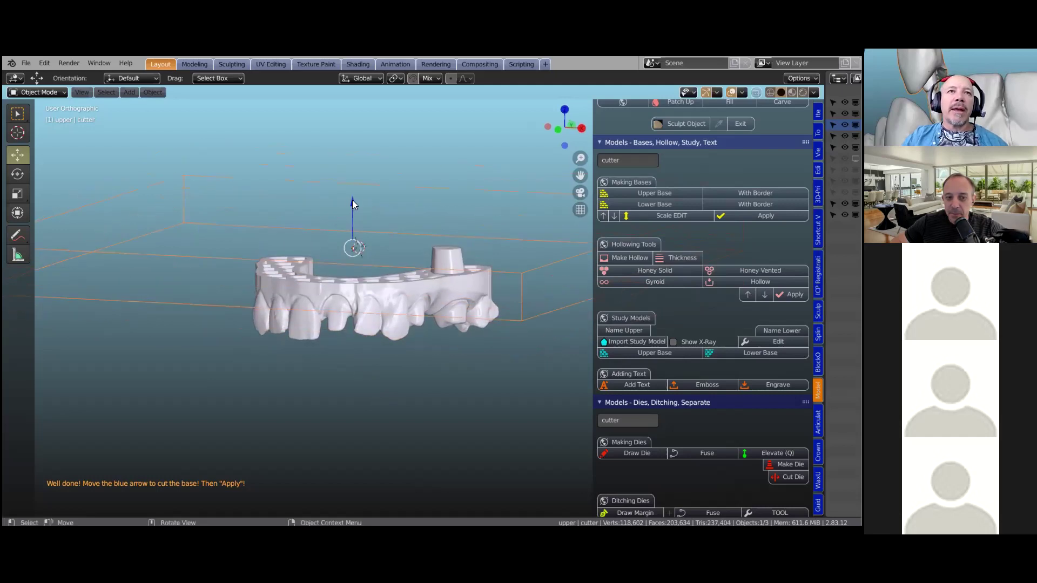
drag(352, 204, 352, 185)
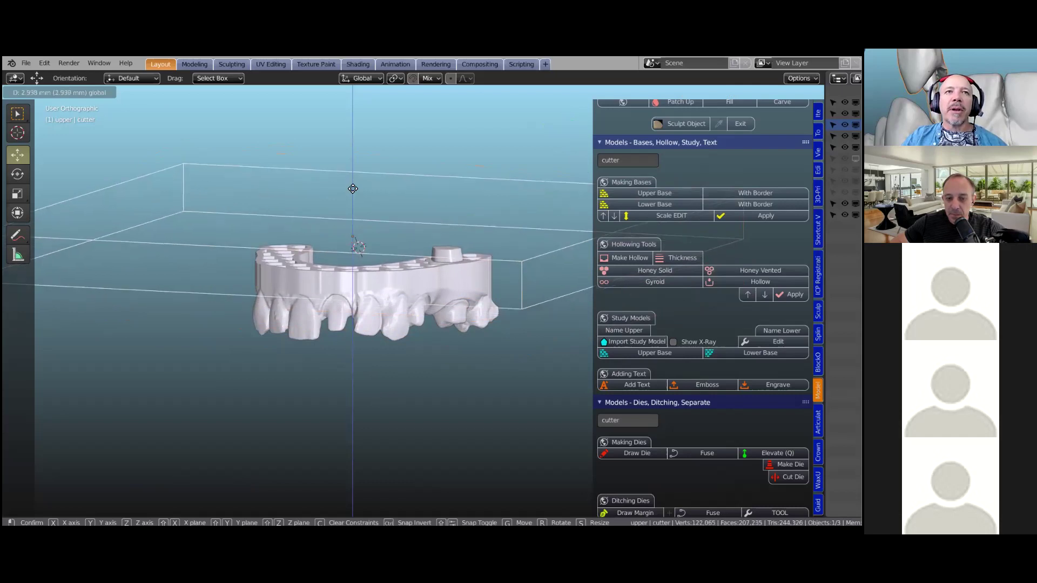
drag(369, 307, 370, 309)
middle_drag(369, 307, 353, 197)
drag(353, 196, 403, 296)
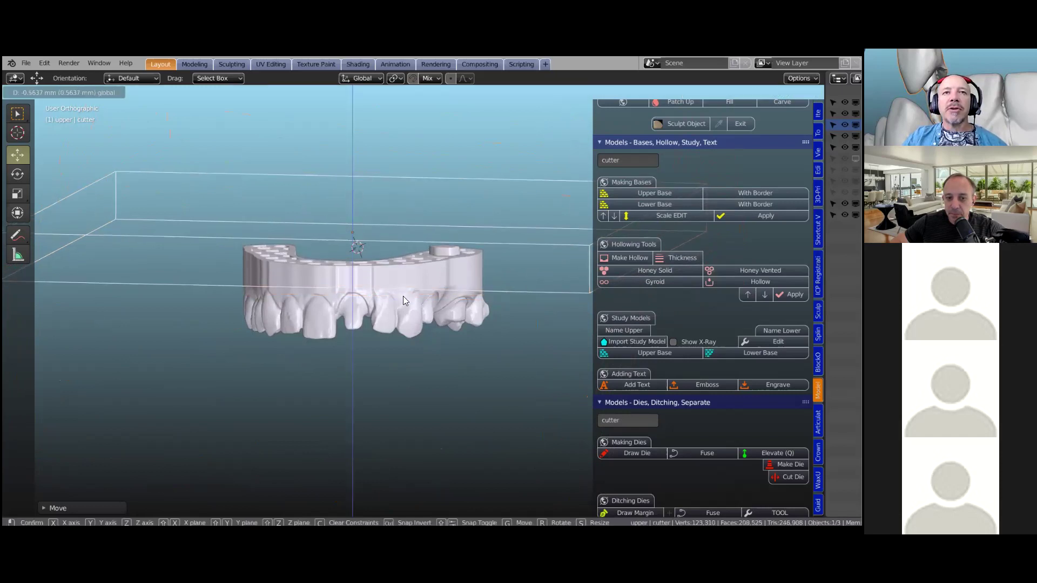
drag(415, 373, 415, 372)
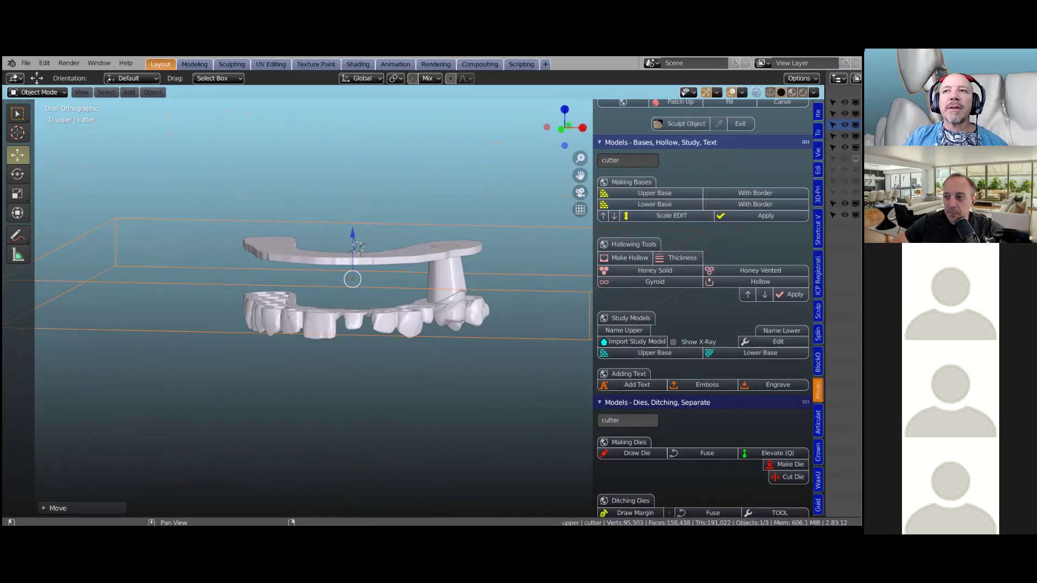
click(748, 294)
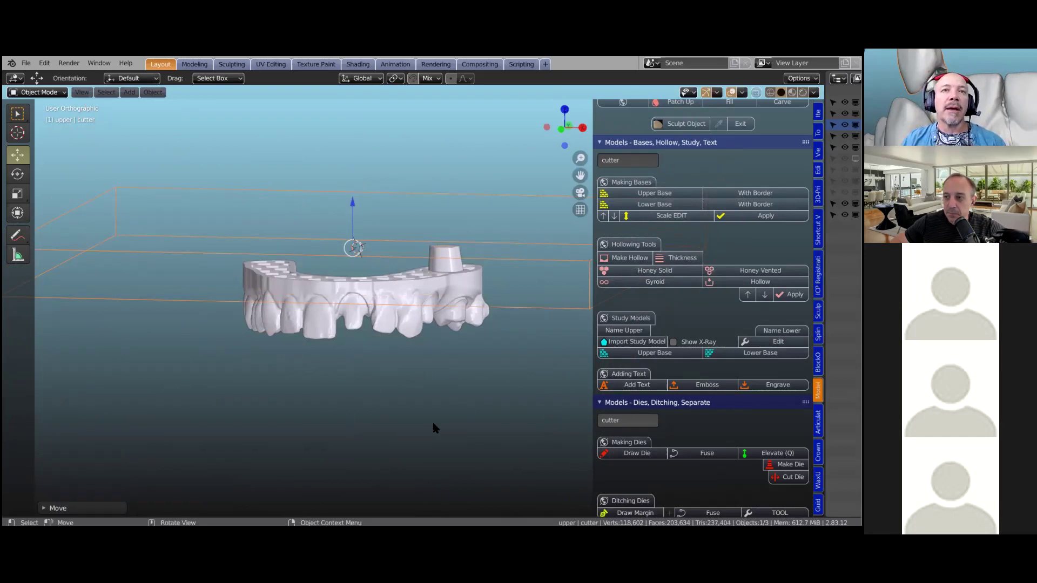
Apply the cutter from above to trim the base plate and open the vented honeycomb, and inspect the trimmed arch.
middle_drag(437, 404, 361, 210)
drag(361, 206, 364, 209)
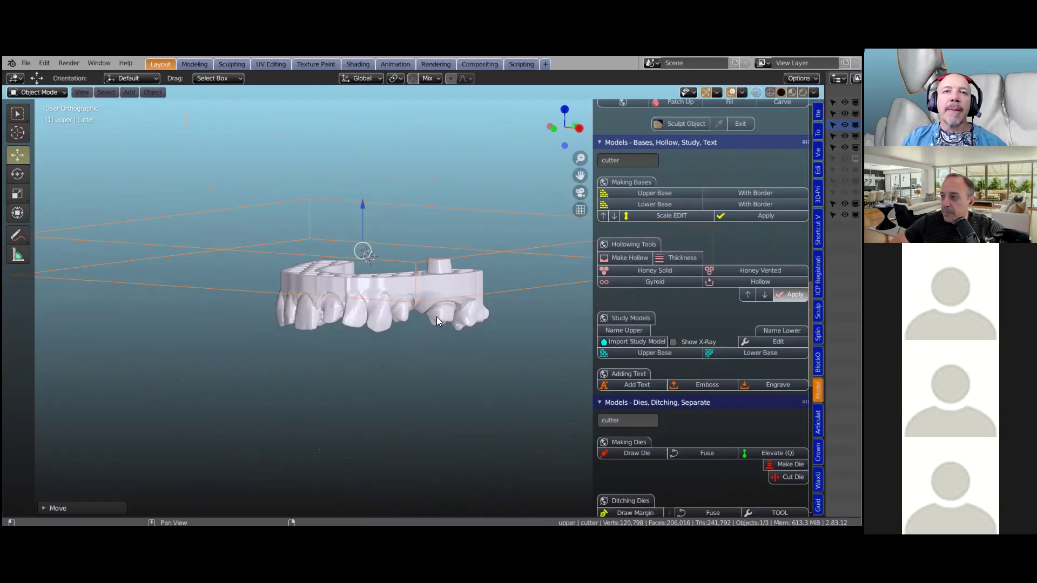
middle_drag(449, 293, 430, 346)
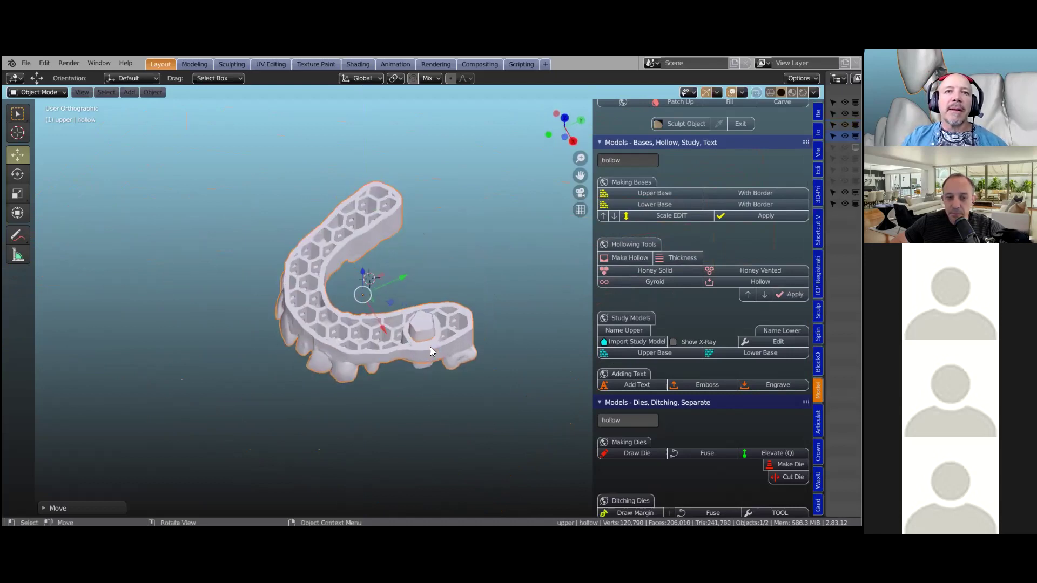
scroll(430, 347, up, 5)
middle_drag(431, 285, 422, 253)
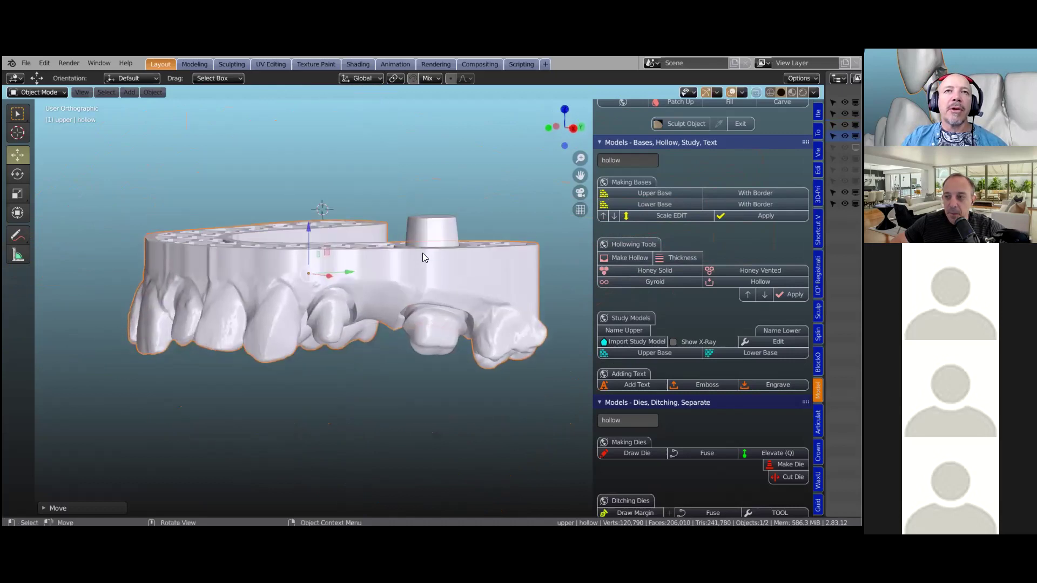
Place the 3D cursor on the front of the base near its upper edge and add a small square cutter outline there.
middle_drag(154, 311, 341, 298)
scroll(147, 321, up, 5)
scroll(302, 395, down, 5)
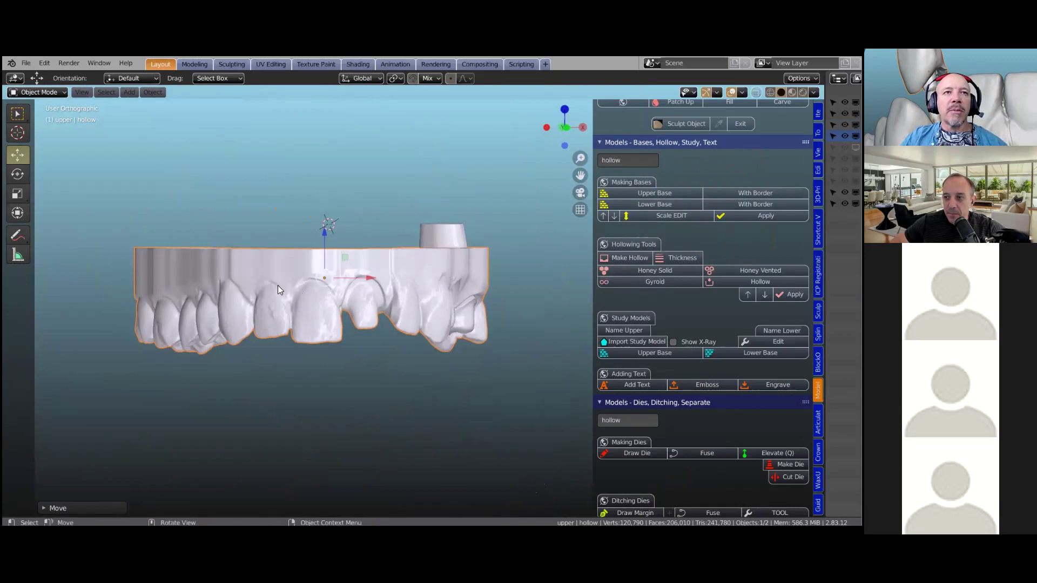
shift+right_click(269, 255)
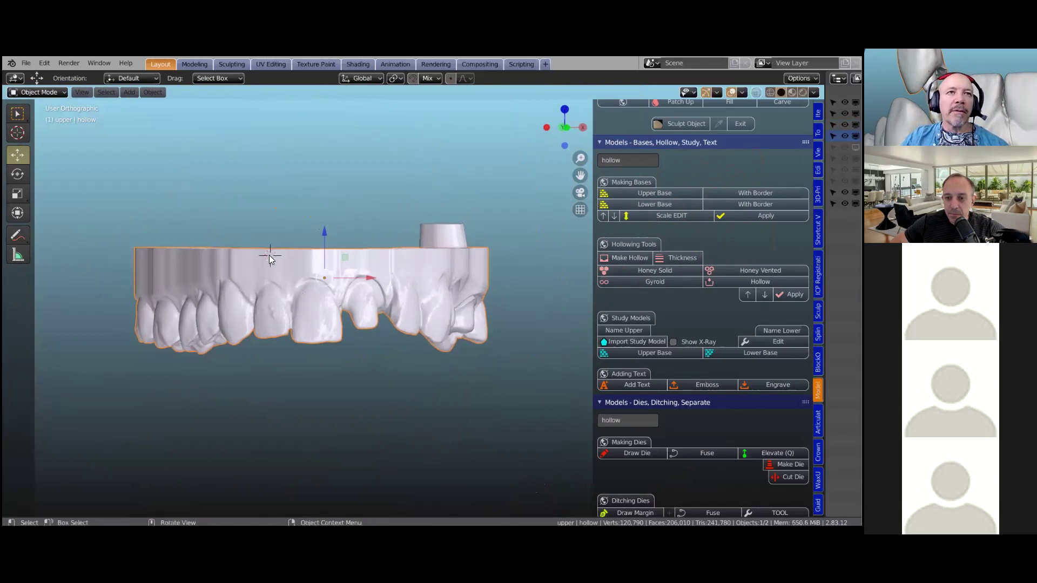
shift+right_click(312, 256)
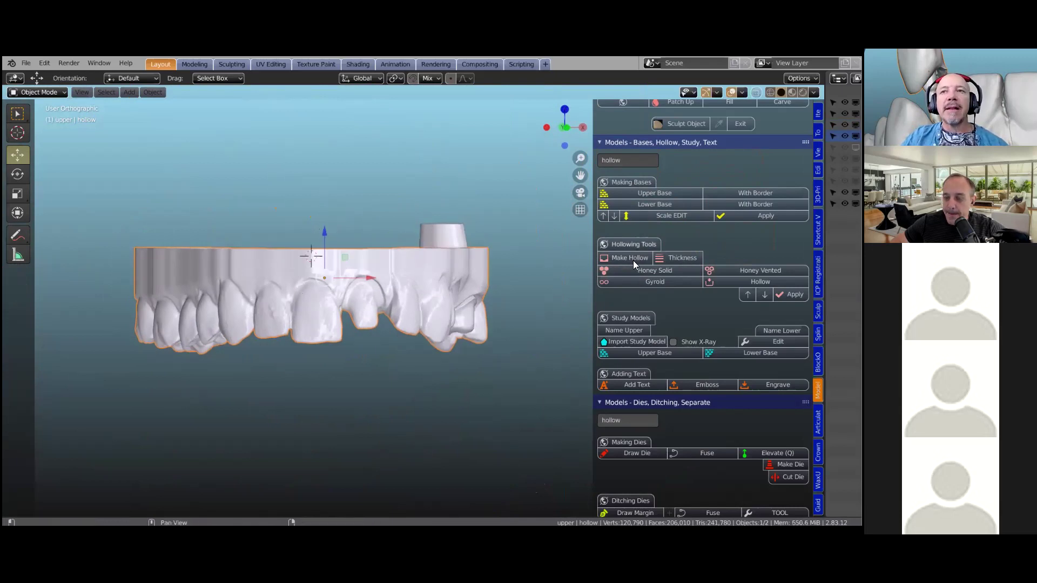
scroll(689, 278, up, 10)
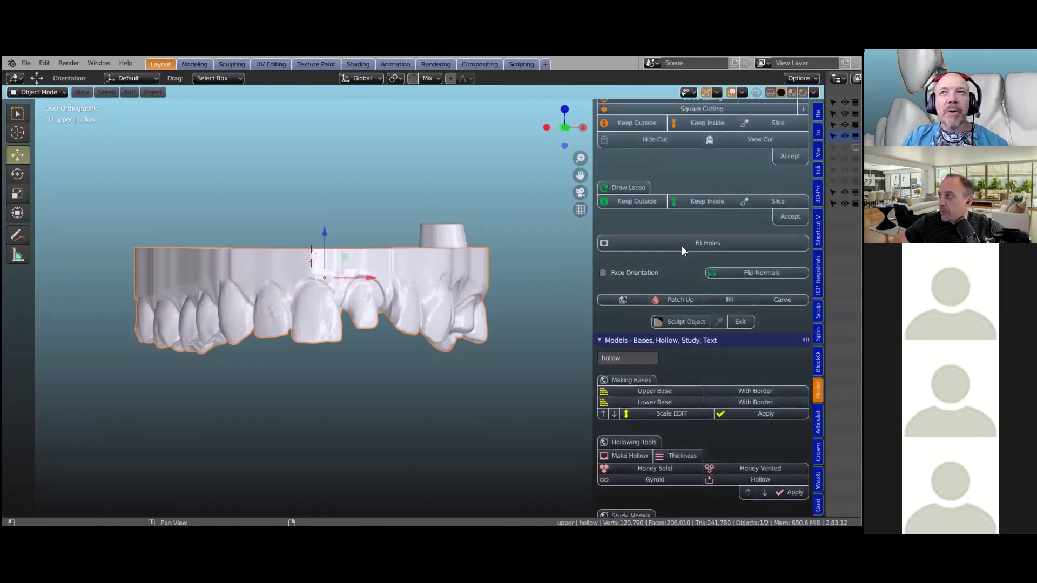
scroll(673, 249, up, 4)
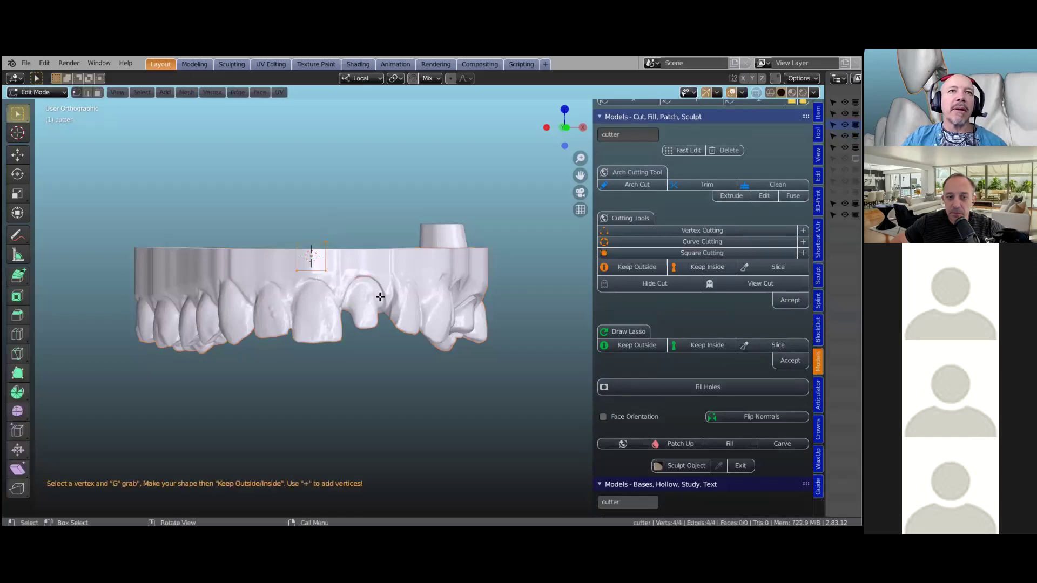
Move the square cutter over the base's upper front edge and cut a small notch, keeping the outside and accepting it.
key(g)
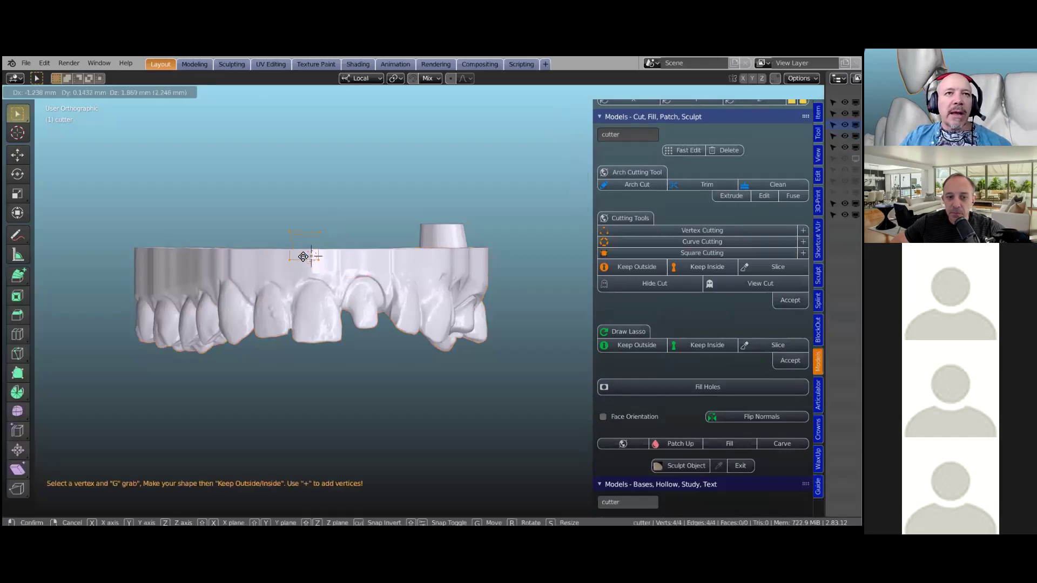
click(302, 256)
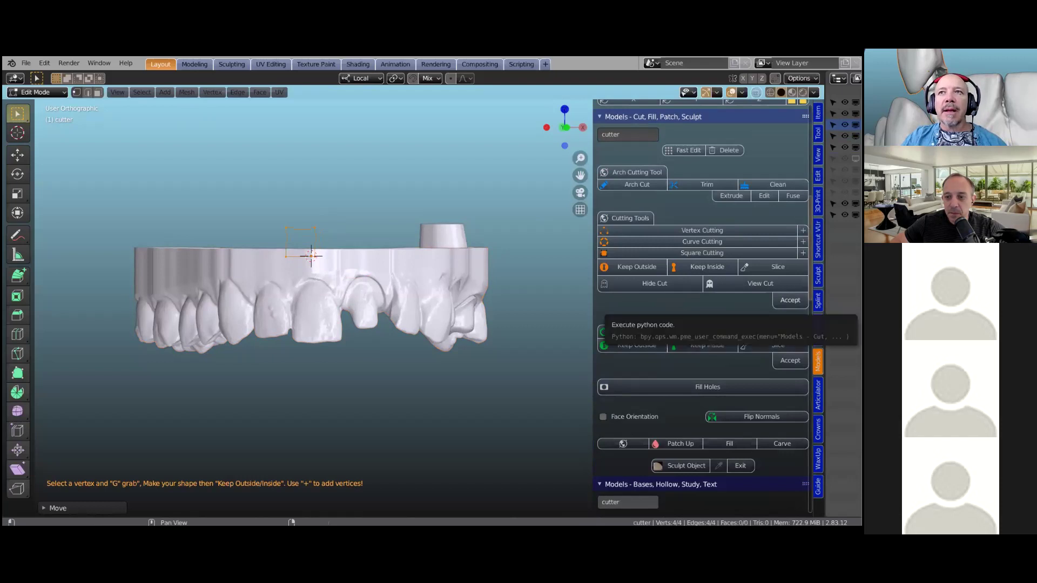
key(Tab)
click(434, 250)
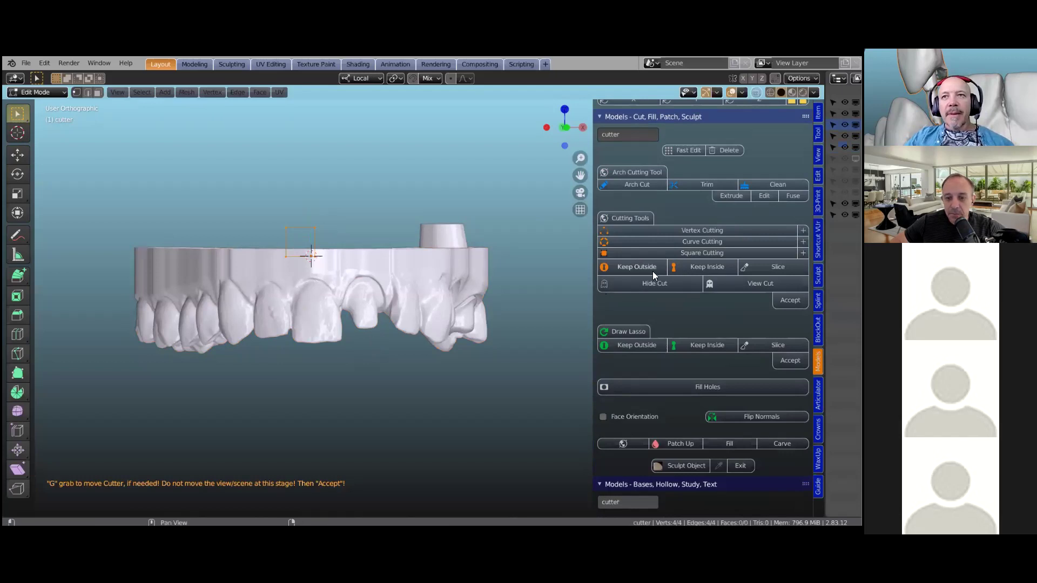
click(636, 267)
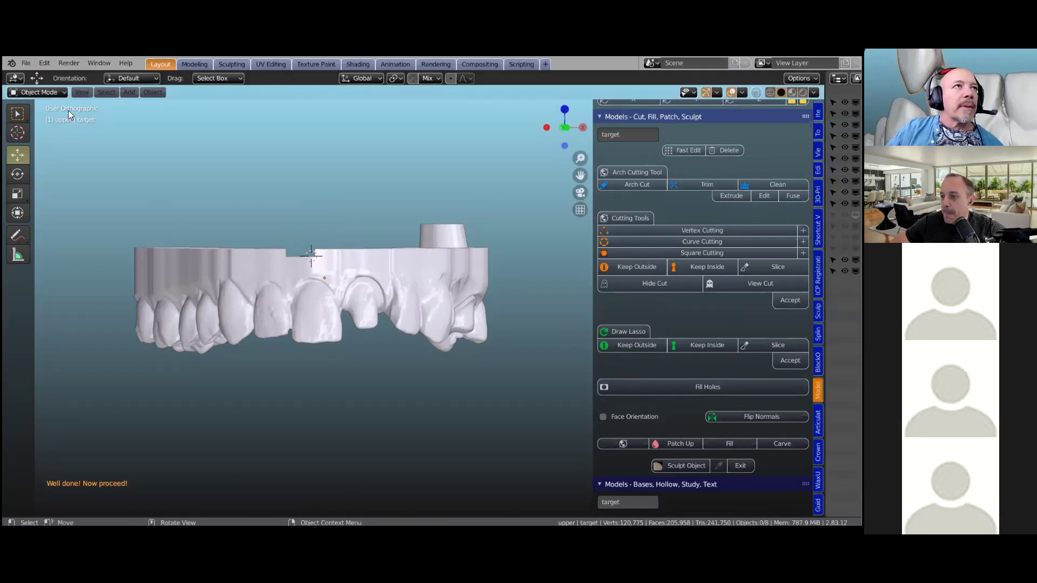
Open the recent file study.blend without saving the changes to the current file.
click(24, 63)
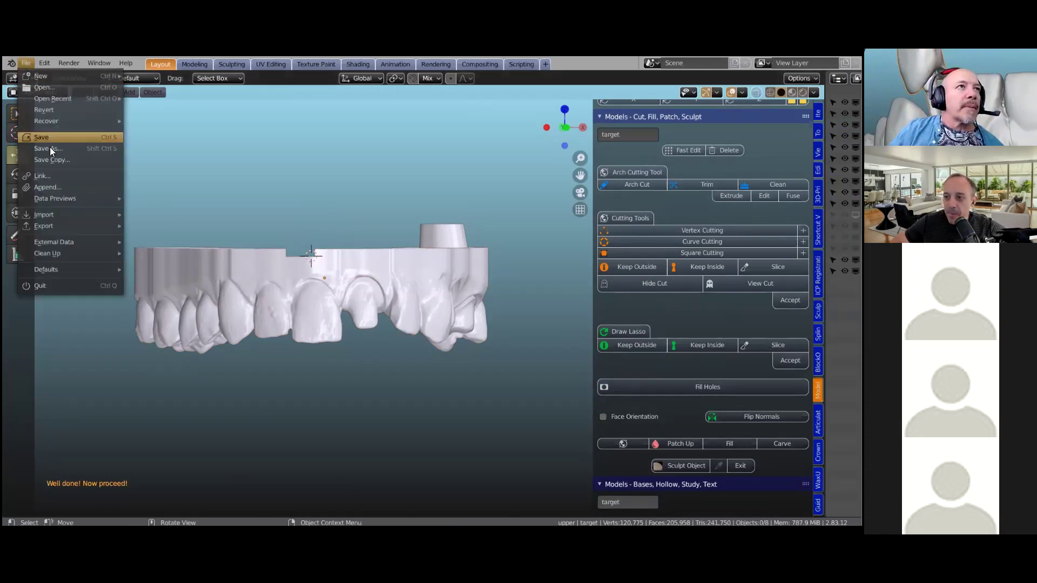
mouse_move(60, 99)
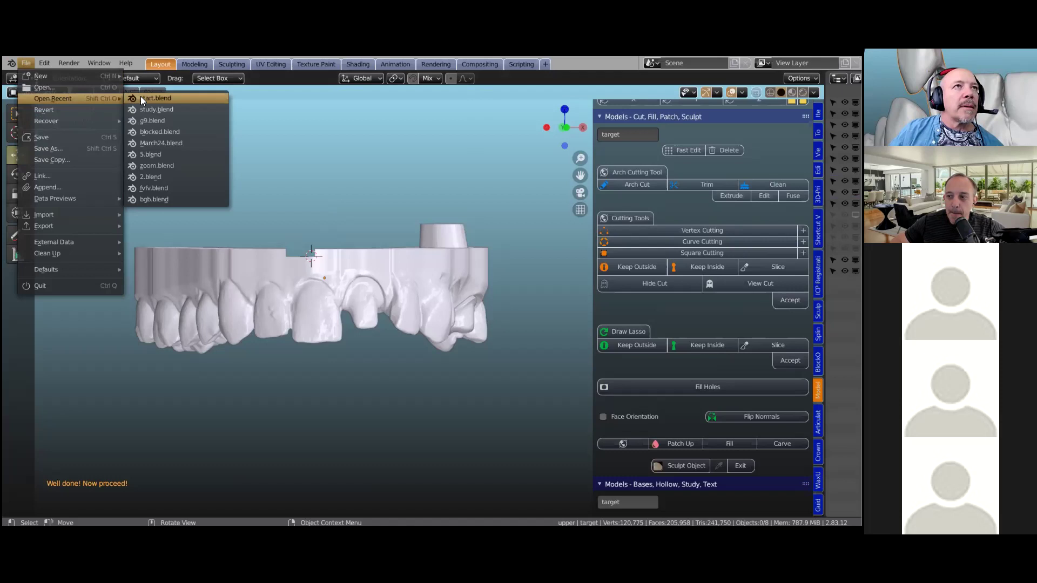
click(172, 106)
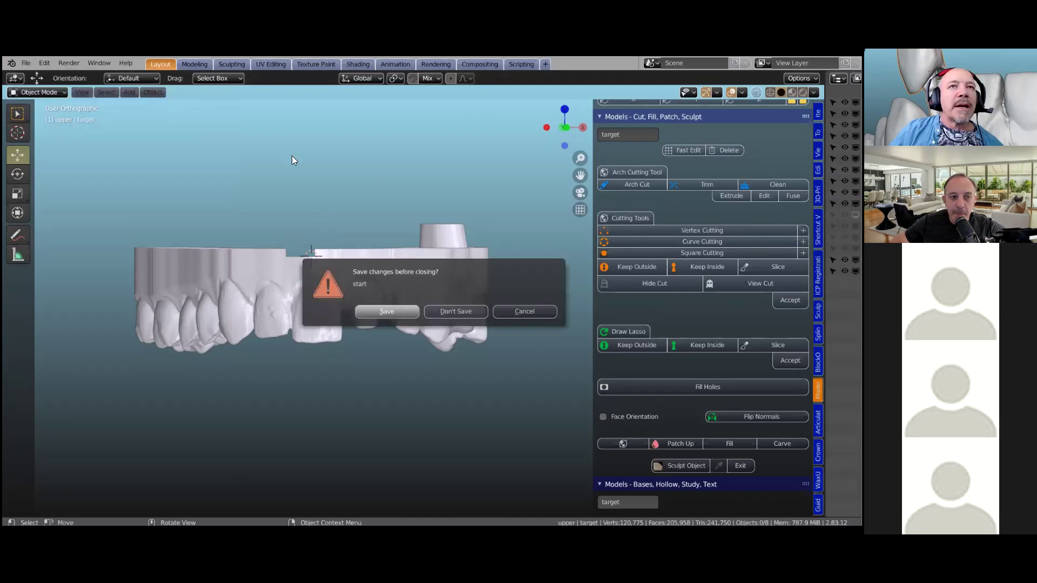
click(472, 311)
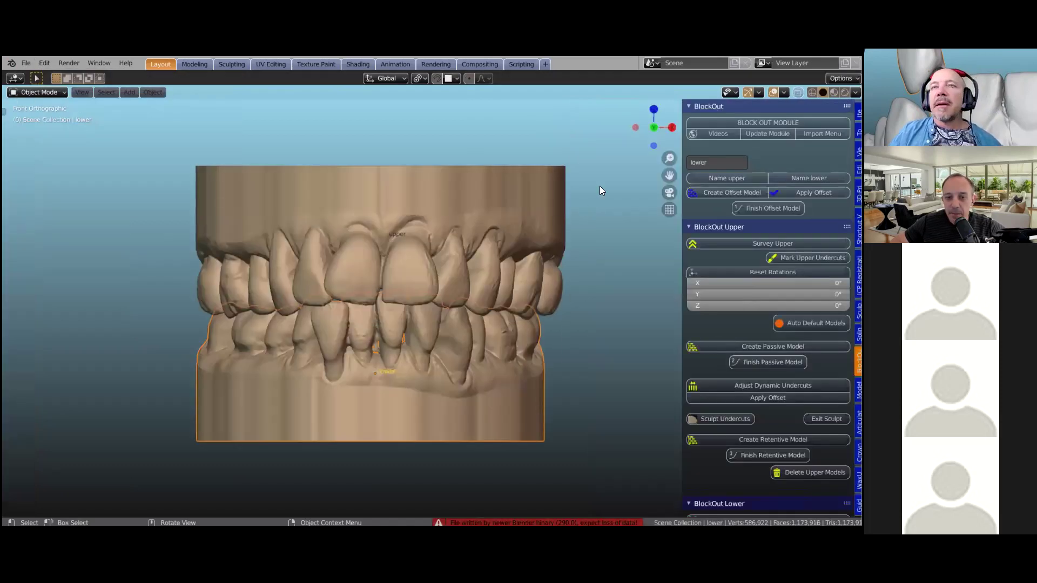
Delete the assigned colour from both the upper and the lower arch models.
click(496, 249)
scroll(497, 252, down, 2)
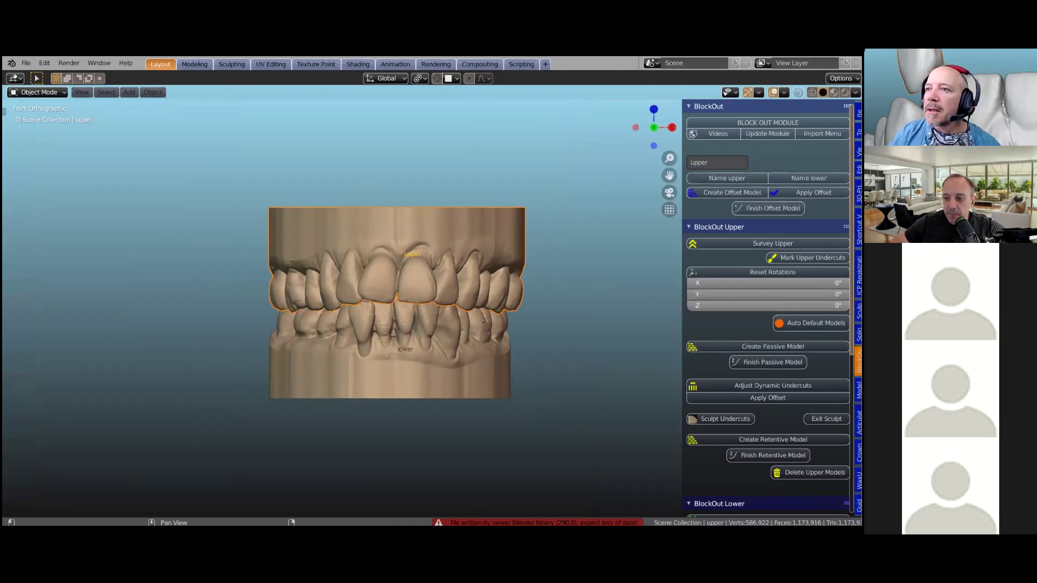
click(859, 391)
click(767, 295)
click(486, 359)
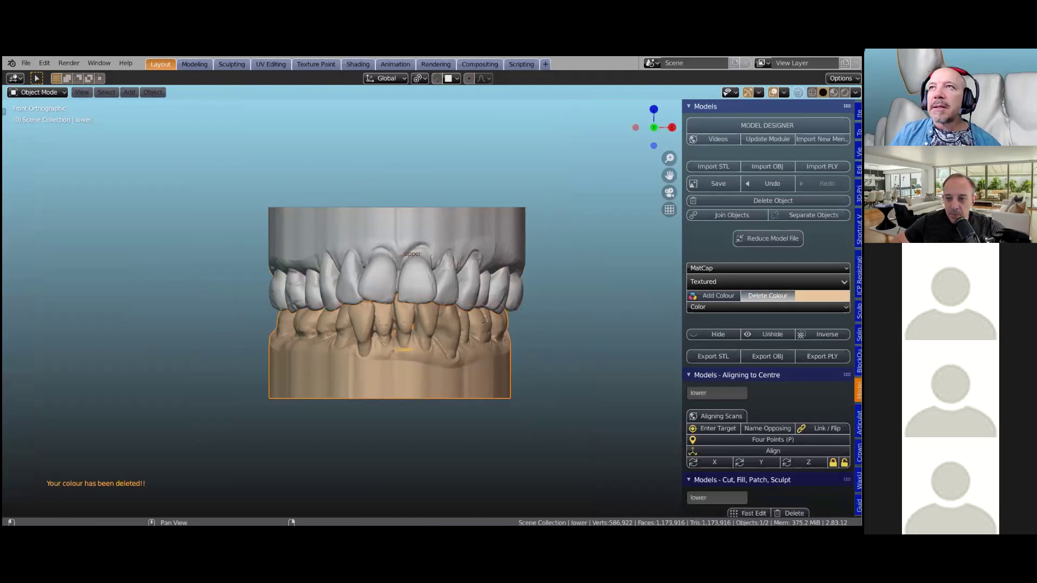
click(767, 296)
Change the viewport's MatCap lighting to a smooth, glossy white material for the models.
click(855, 92)
click(779, 173)
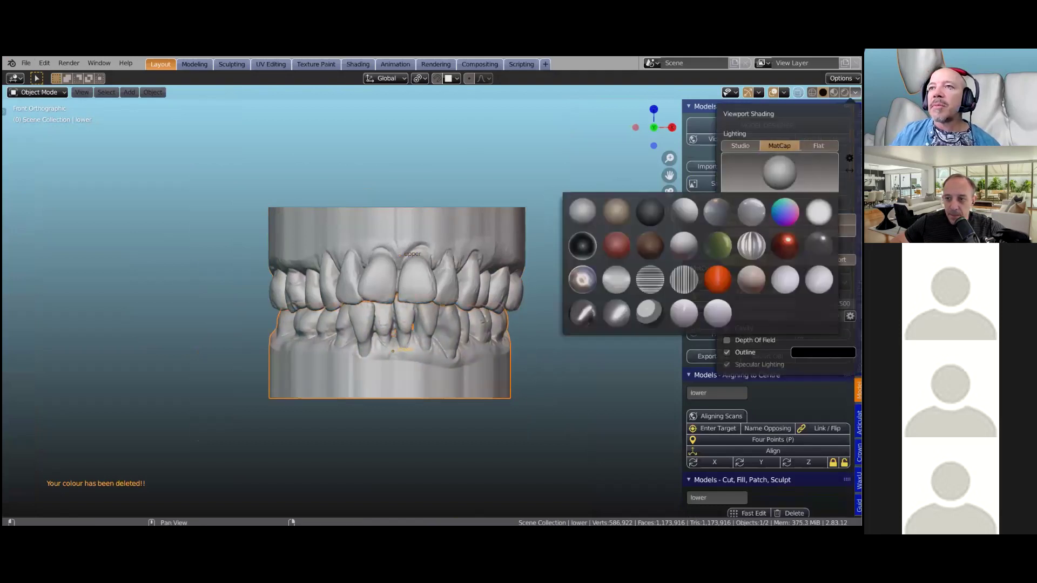
click(818, 280)
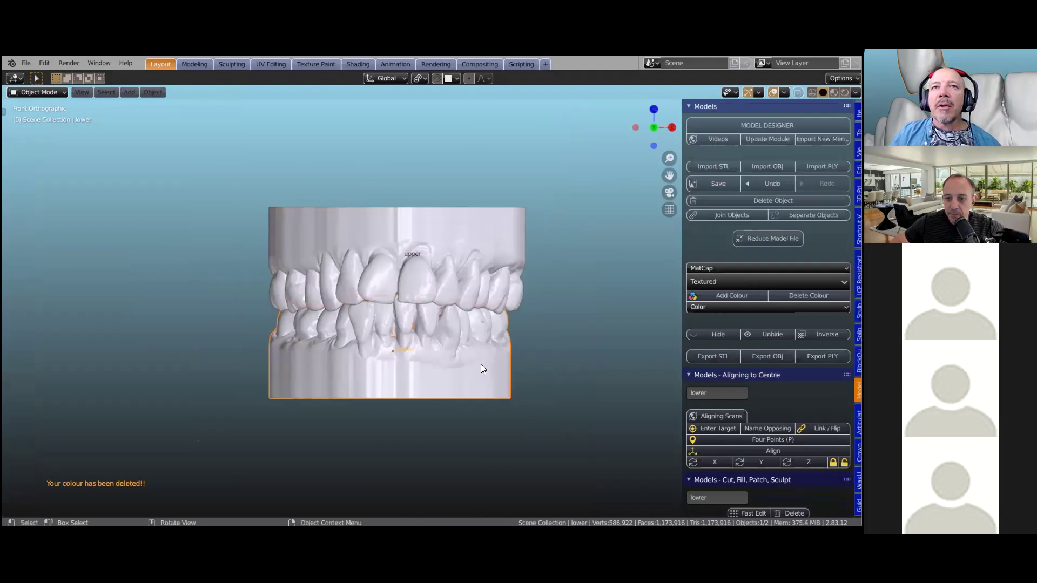
Name the top arch as the upper and the bottom arch as the lower for the study model setup.
scroll(483, 369, down, 1)
scroll(719, 393, down, 6)
scroll(767, 308, down, 15)
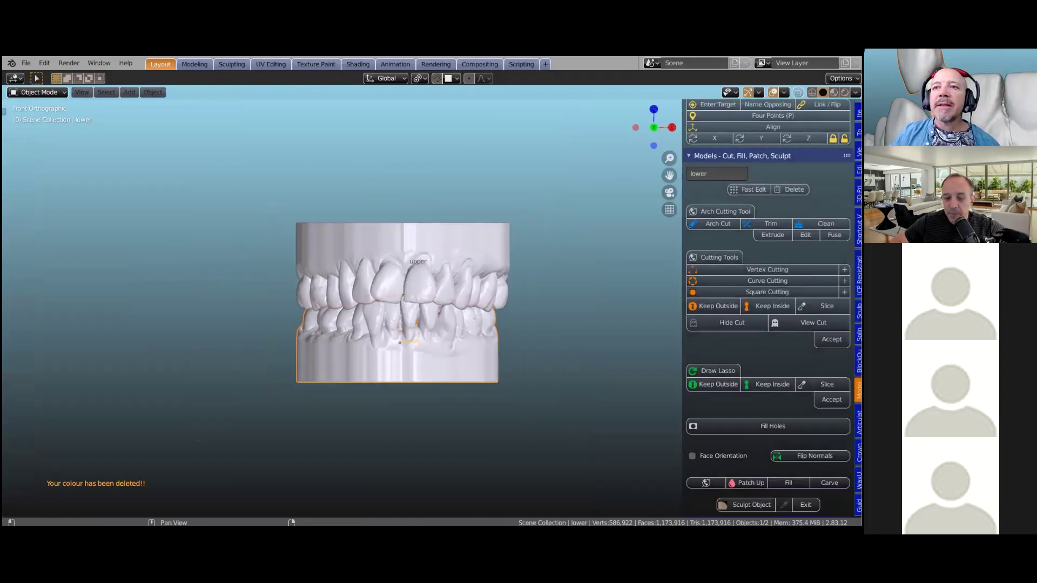
click(468, 276)
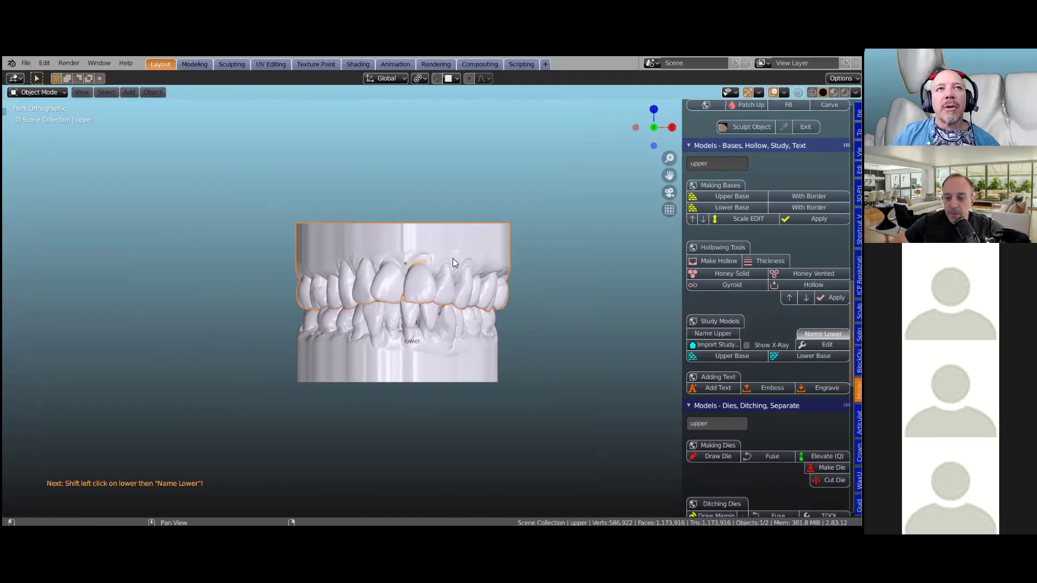
shift+click(325, 226)
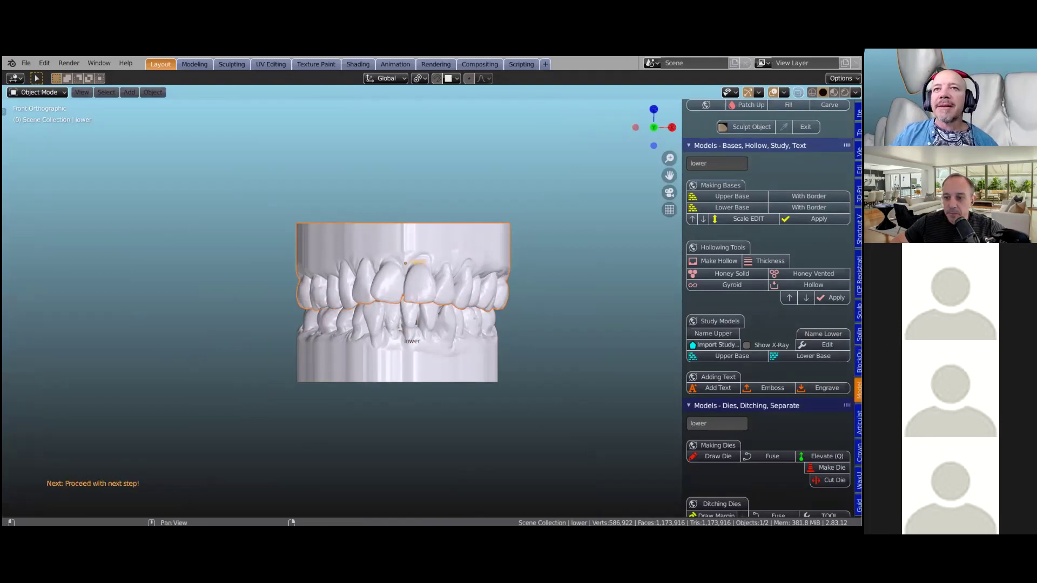
click(712, 334)
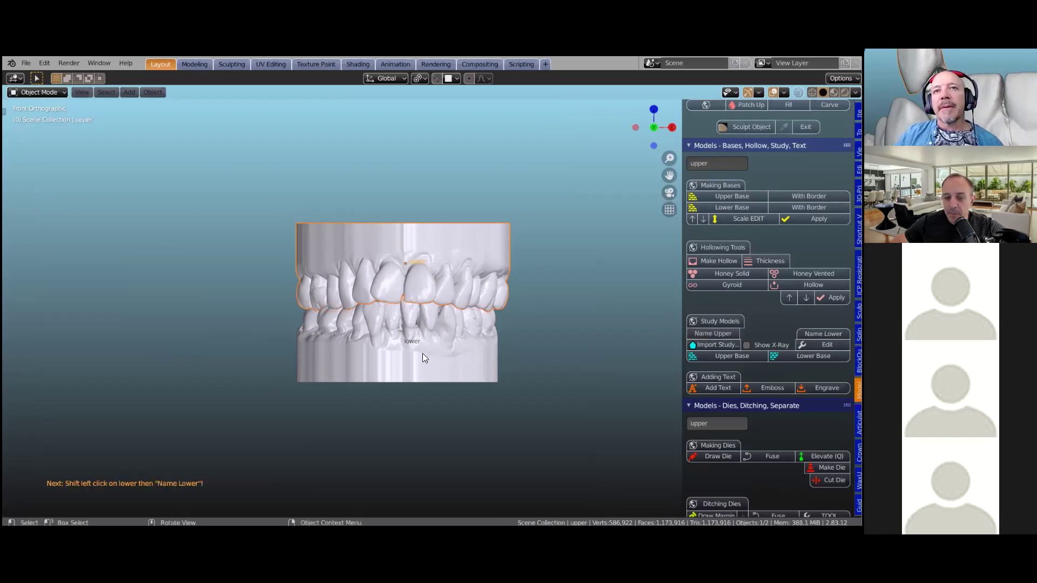
click(823, 334)
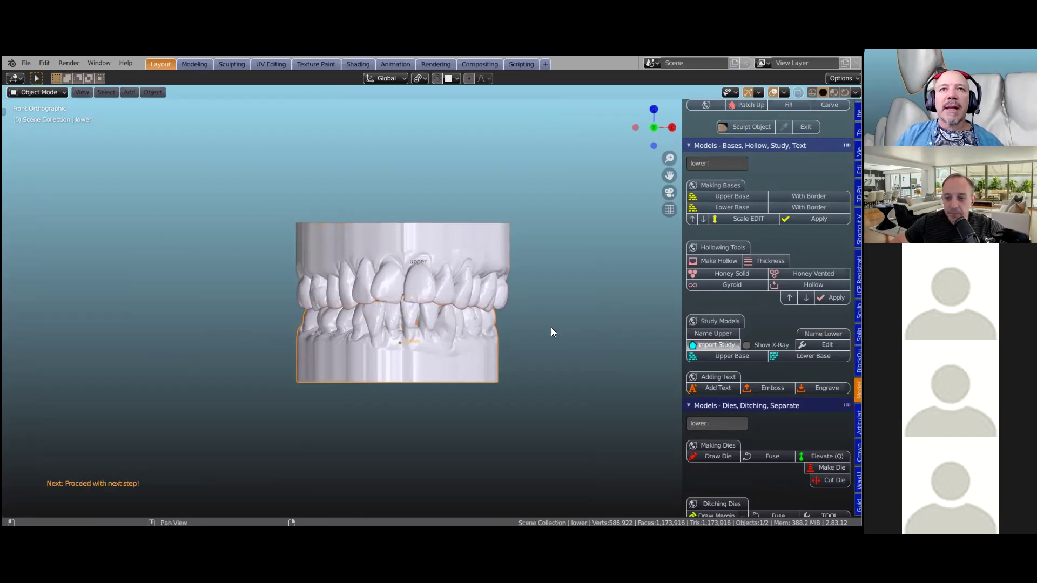
Import the study model boundary sheets with X-ray display and nudge them along X to centre them on the arches.
shift+middle_drag(518, 376, 486, 318)
scroll(486, 319, up, 3)
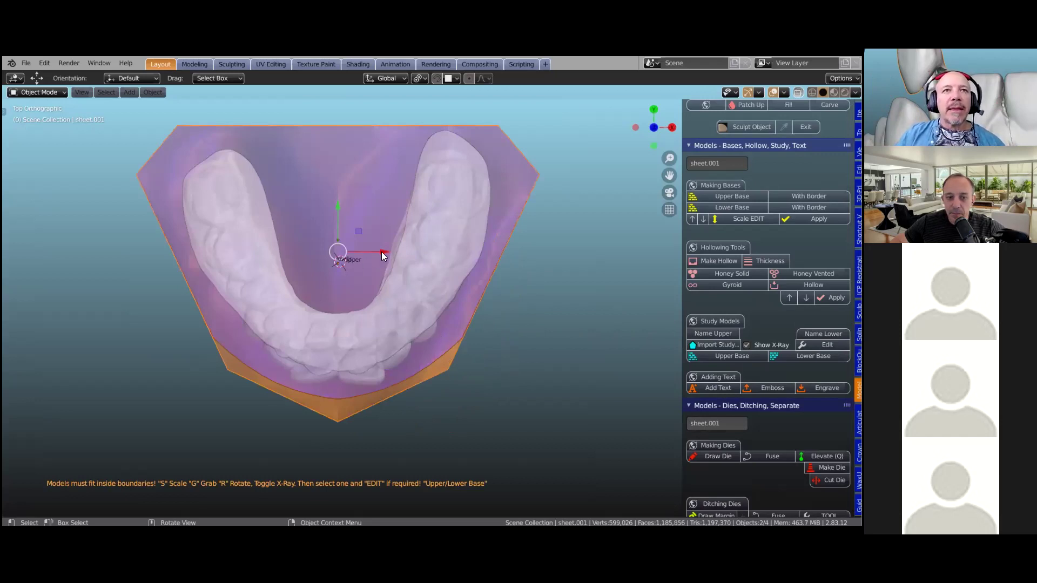
mouse_move(381, 252)
mouse_down()
mouse_move(372, 252)
mouse_move(415, 254)
mouse_move(383, 257)
mouse_up()
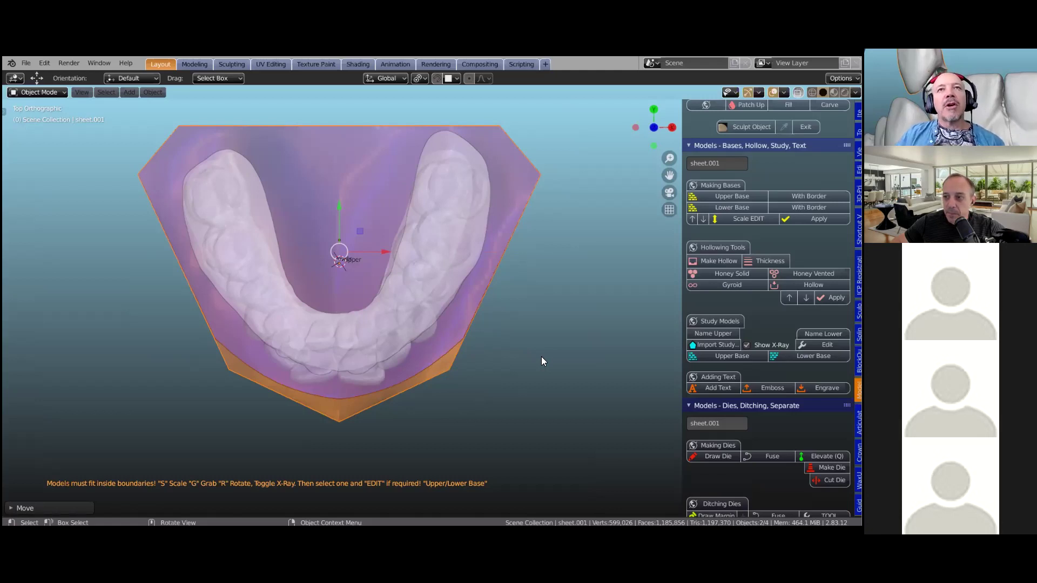
Try scaling both study model boundary sheets uniformly by about 1.07.
key(s)
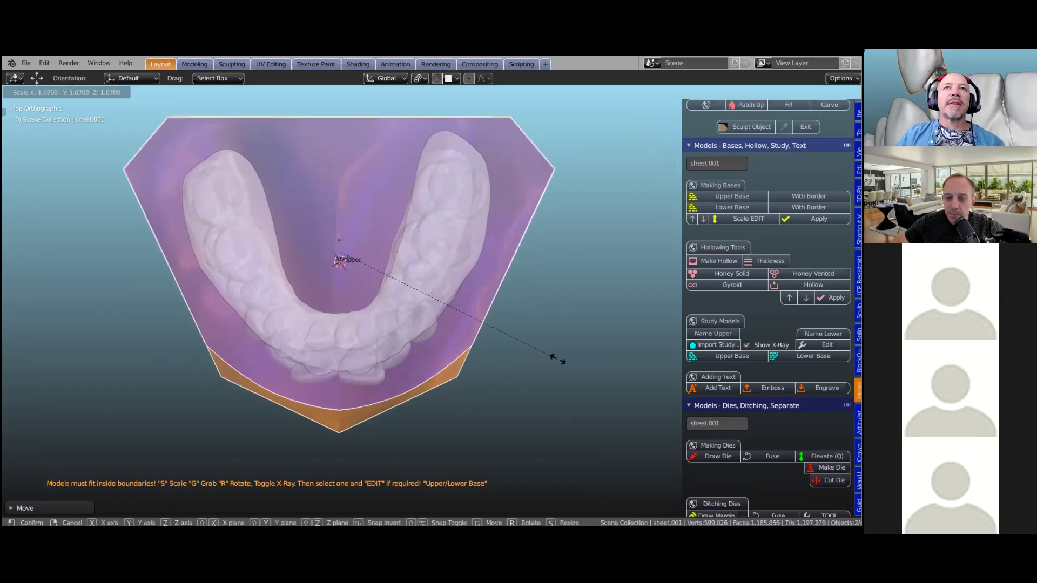
click(553, 358)
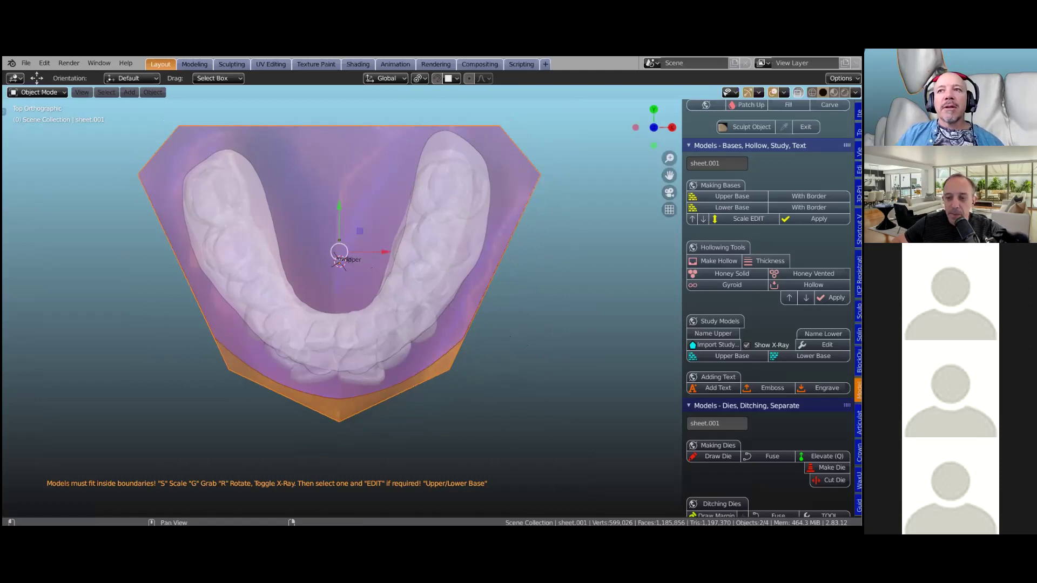
Turn off Show X-Ray and raise the upper boundary sheet about 4.8 mm along Z, away from the upper teeth.
click(746, 345)
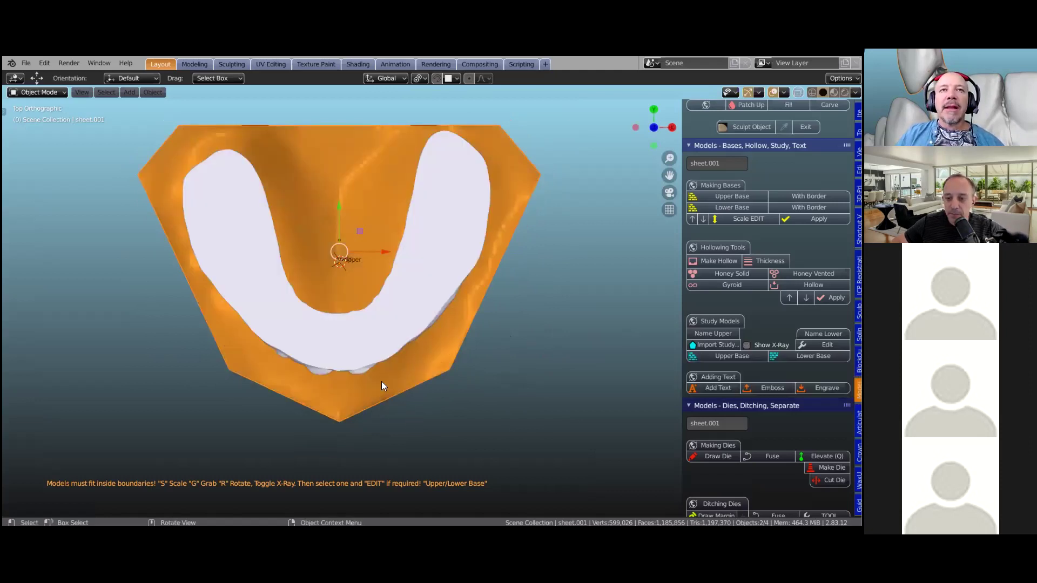
middle_drag(375, 387, 377, 189)
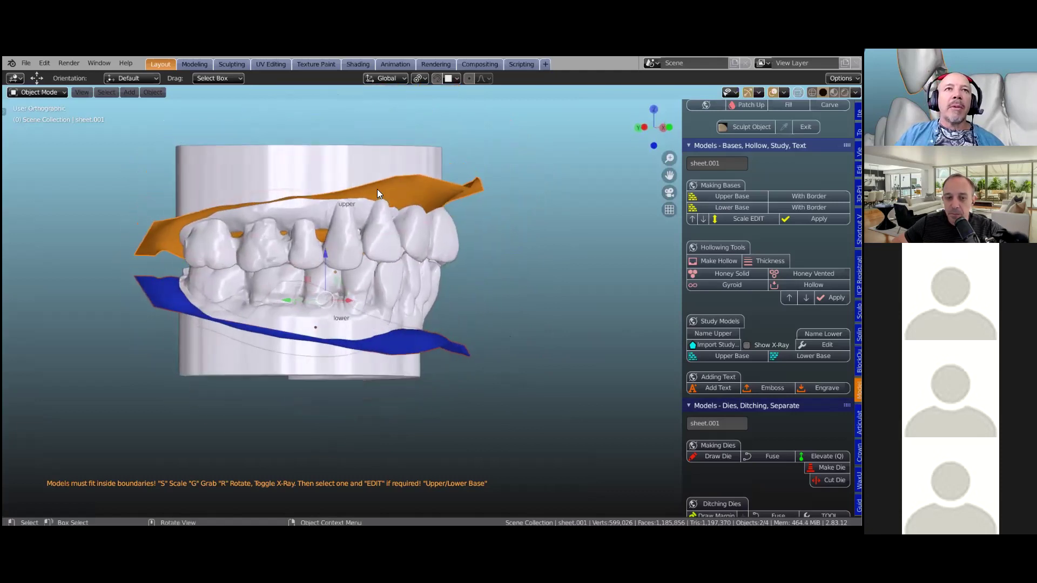
click(298, 227)
click(431, 181)
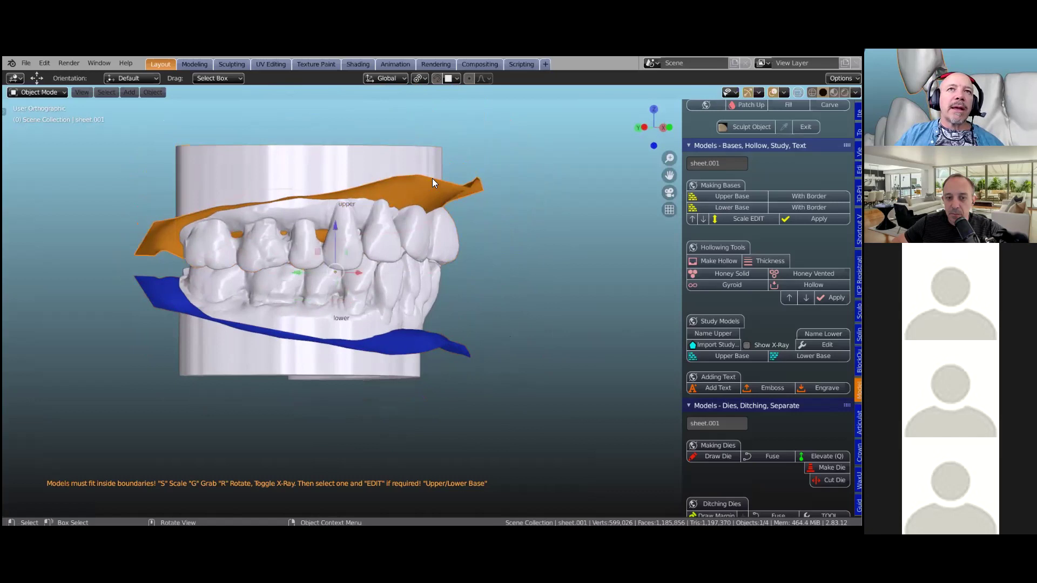
drag(336, 229, 396, 193)
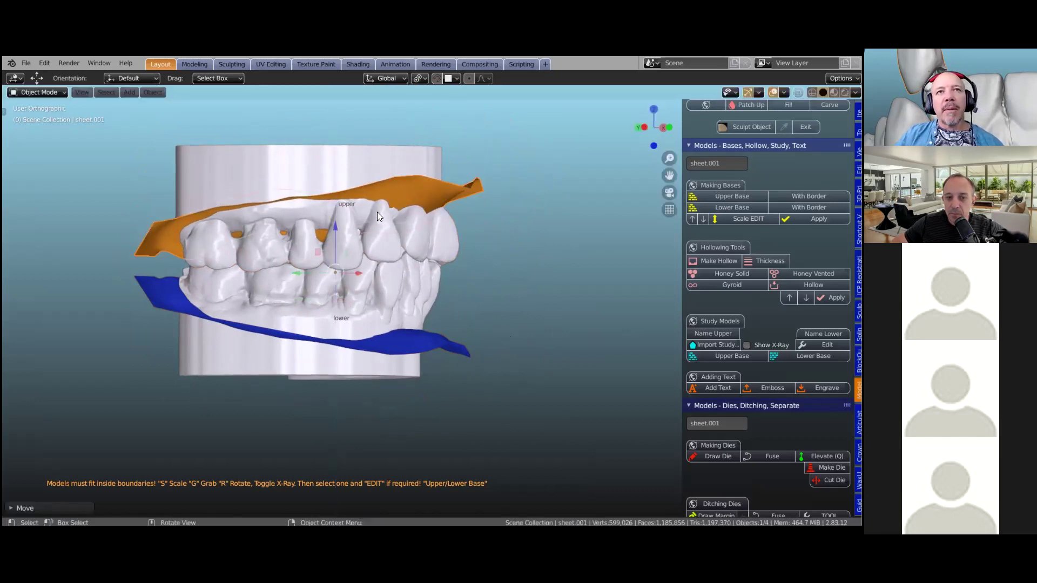
drag(336, 228, 332, 198)
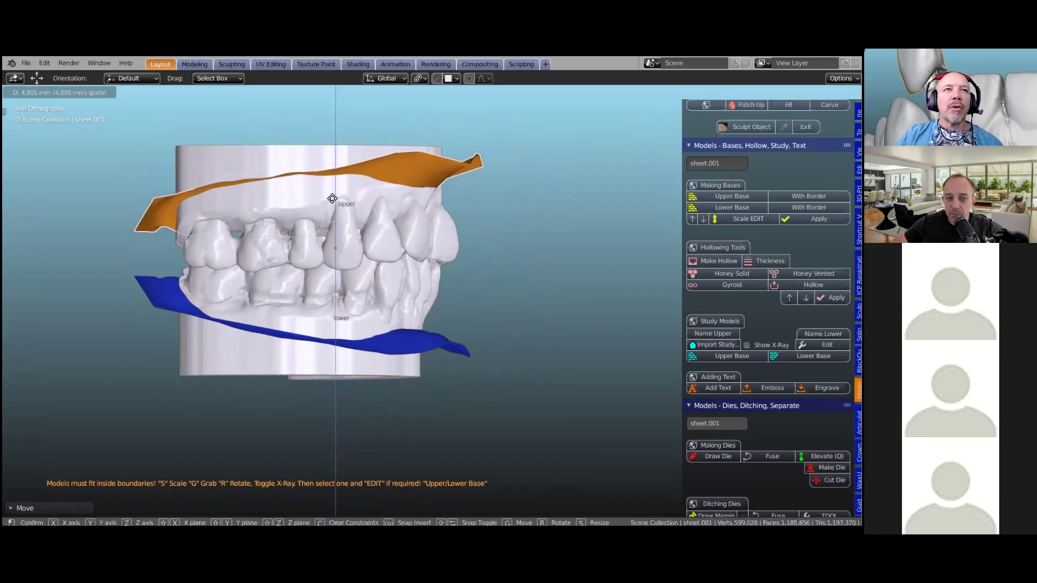
click(332, 198)
Lower the bottom boundary sheet slightly along Z and start the study model Edit function on it.
click(375, 348)
drag(316, 283, 316, 293)
middle_drag(196, 300, 333, 334)
key(shift)
click(825, 345)
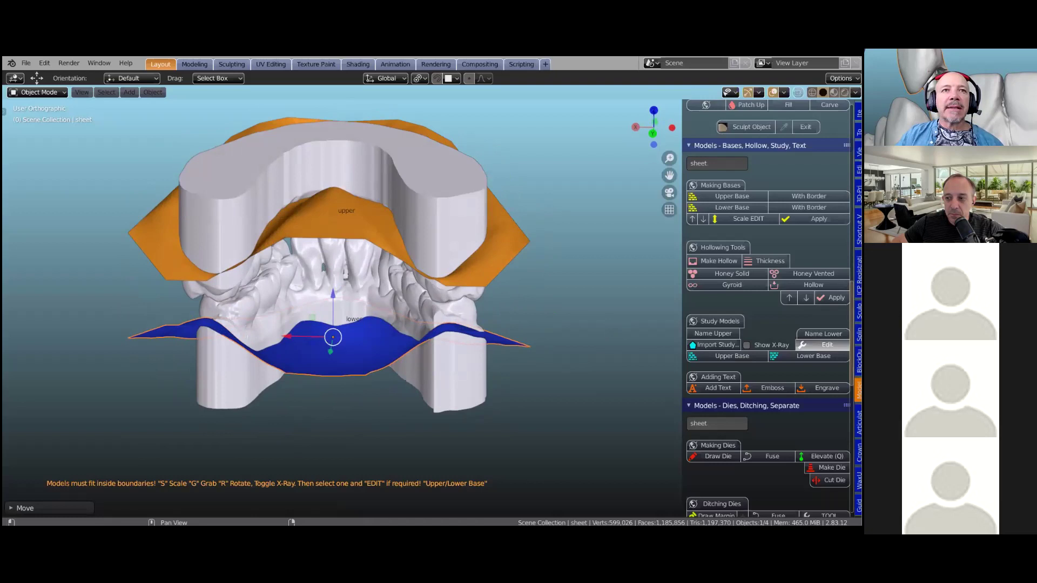
Raise the middle of the lower boundary sheet's edge about 4.1 mm along Z with smooth proportional editing, size about 8.95.
scroll(347, 345, up, 2)
scroll(300, 341, up, 1)
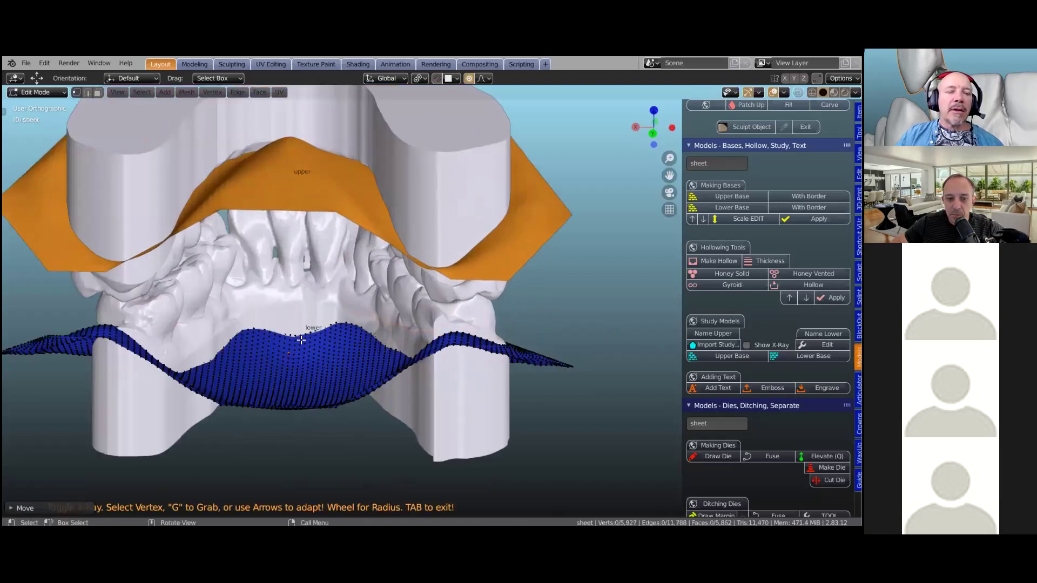
click(301, 340)
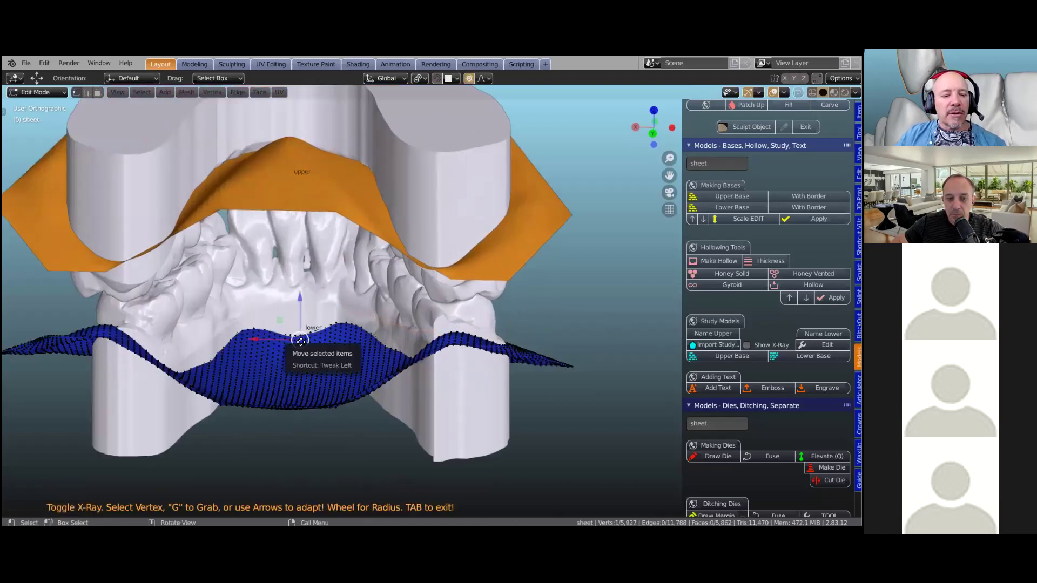
key(g)
key(z)
scroll(294, 315, down, 1)
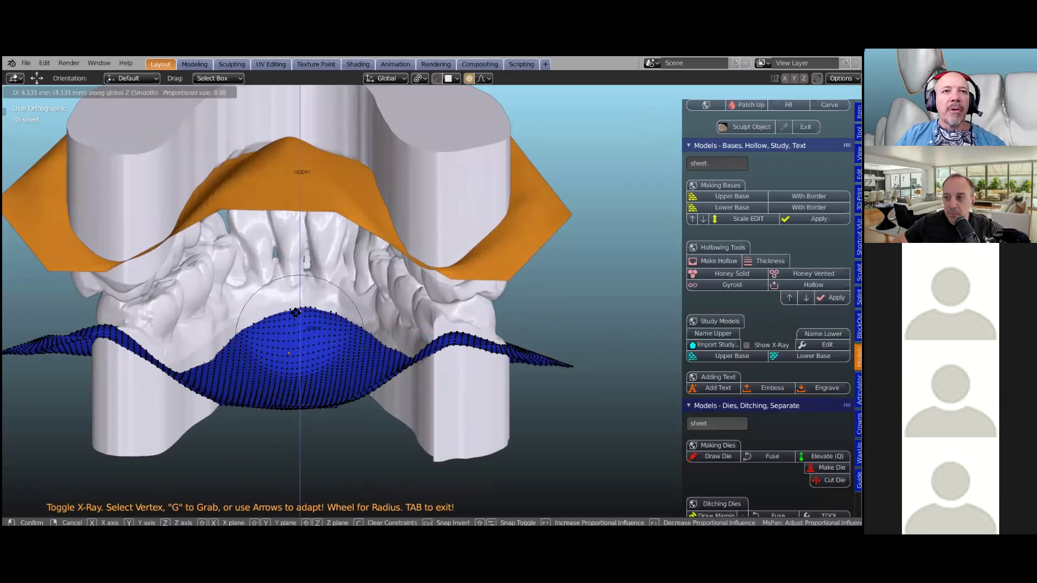
click(295, 313)
scroll(363, 381, down, 2)
middle_drag(363, 380, 435, 378)
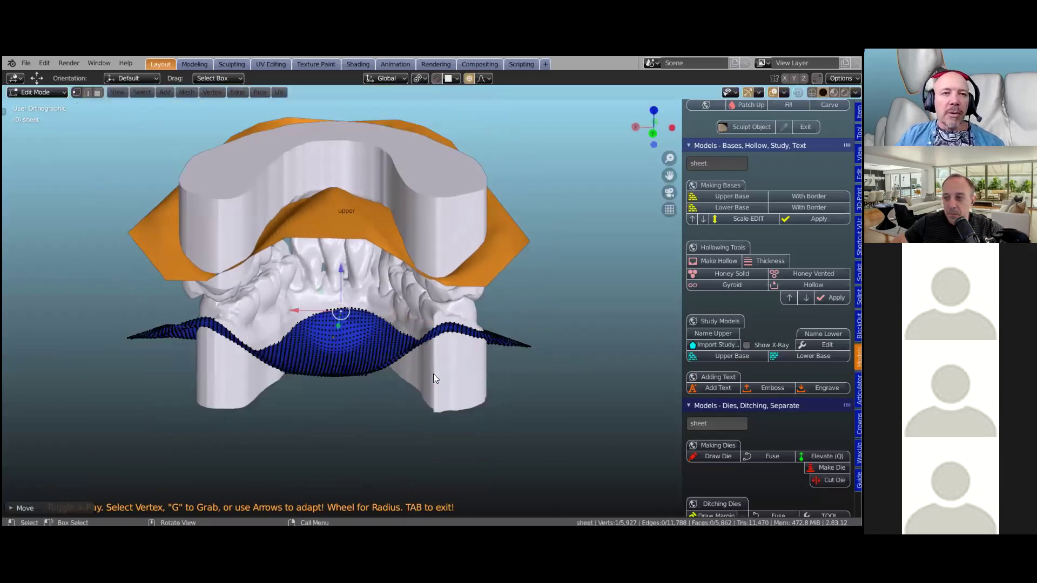
Finish editing the boundary sheet and generate the study model upper base and lower base.
key(Tab)
middle_drag(510, 340, 365, 347)
key(shift)
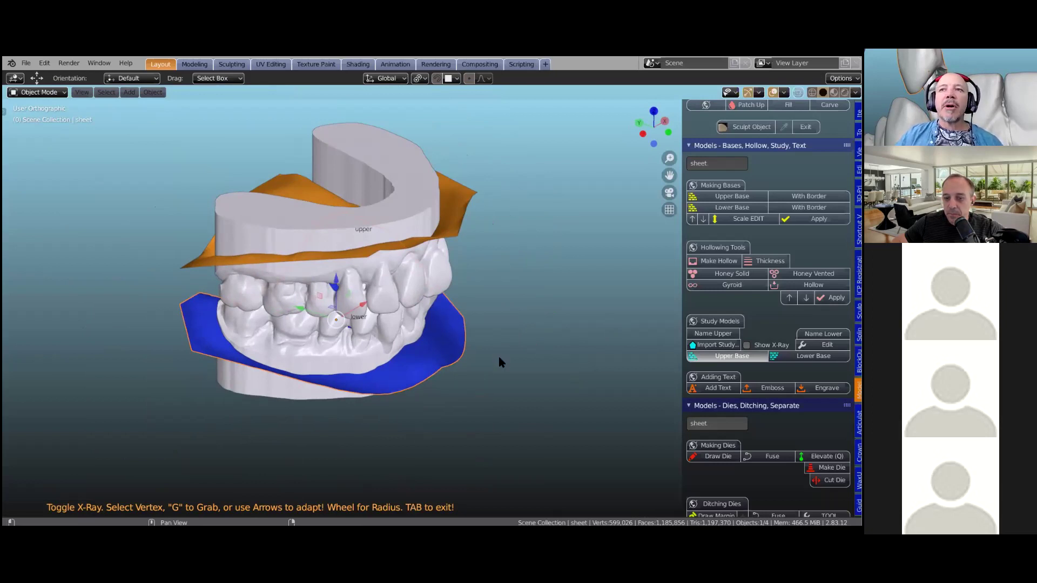
key(Tab)
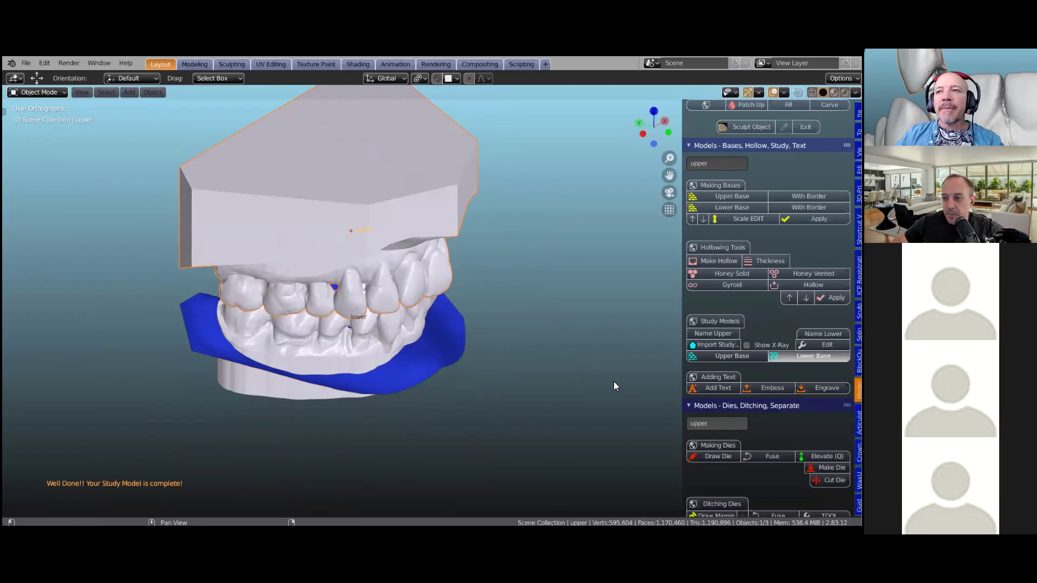
middle_drag(497, 396, 433, 362)
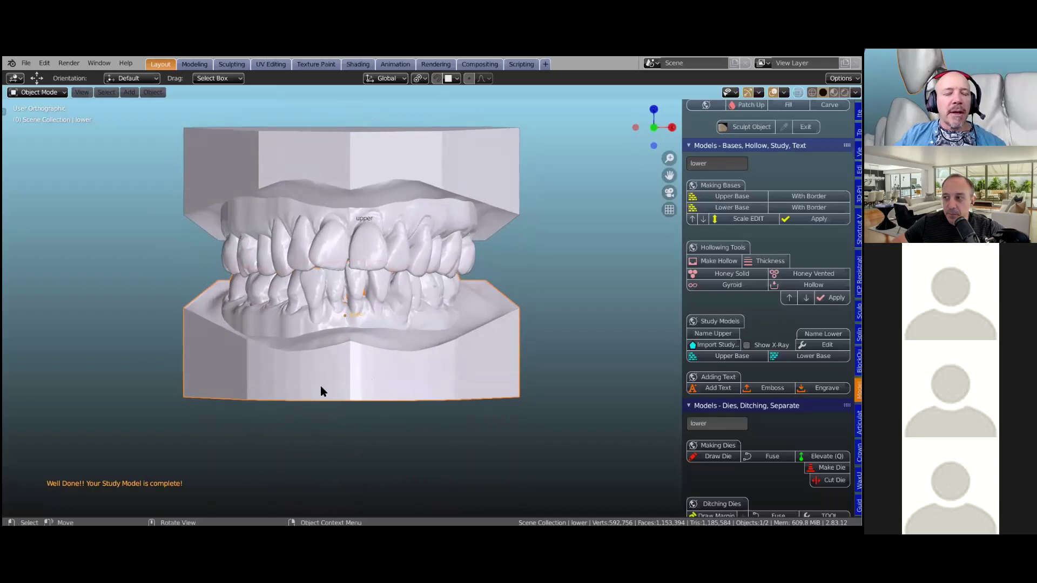
Place the 3D cursor on the front face of the lower base and add the text "Blender" there.
shift+right_drag(348, 375, 352, 375)
shift+right_click(347, 373)
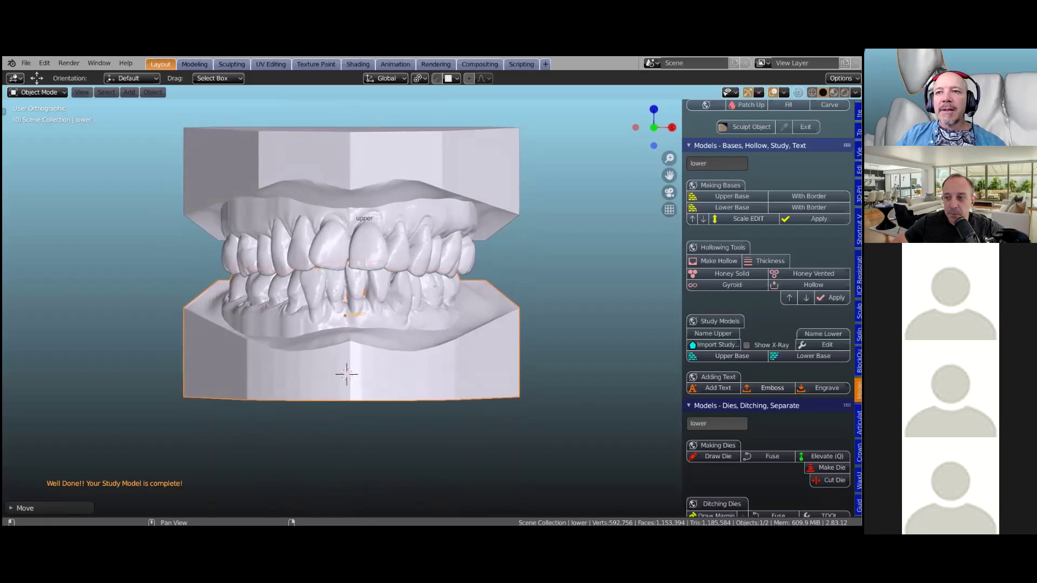
scroll(769, 308, down, 1)
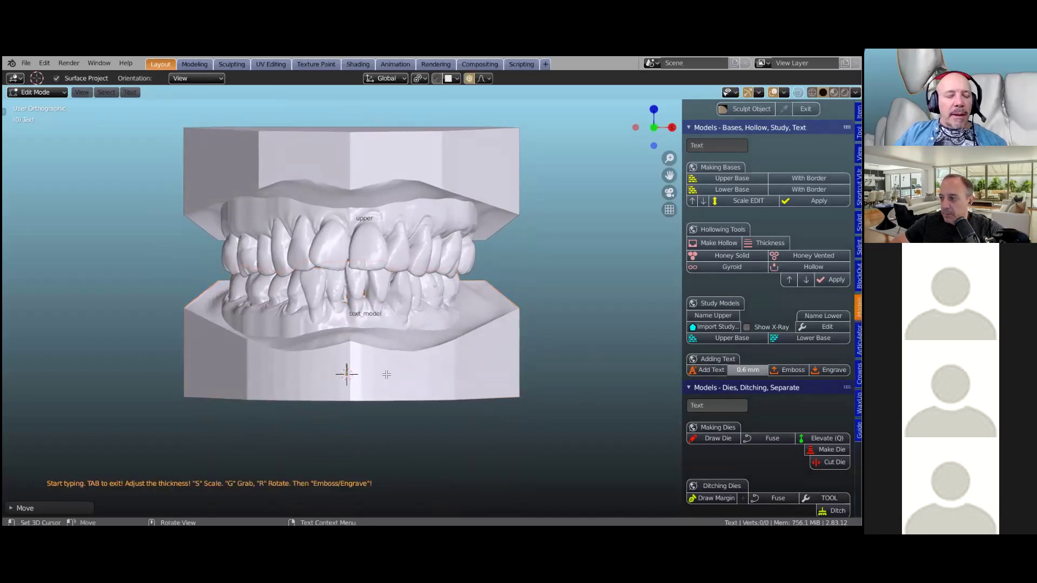
text(Ble)
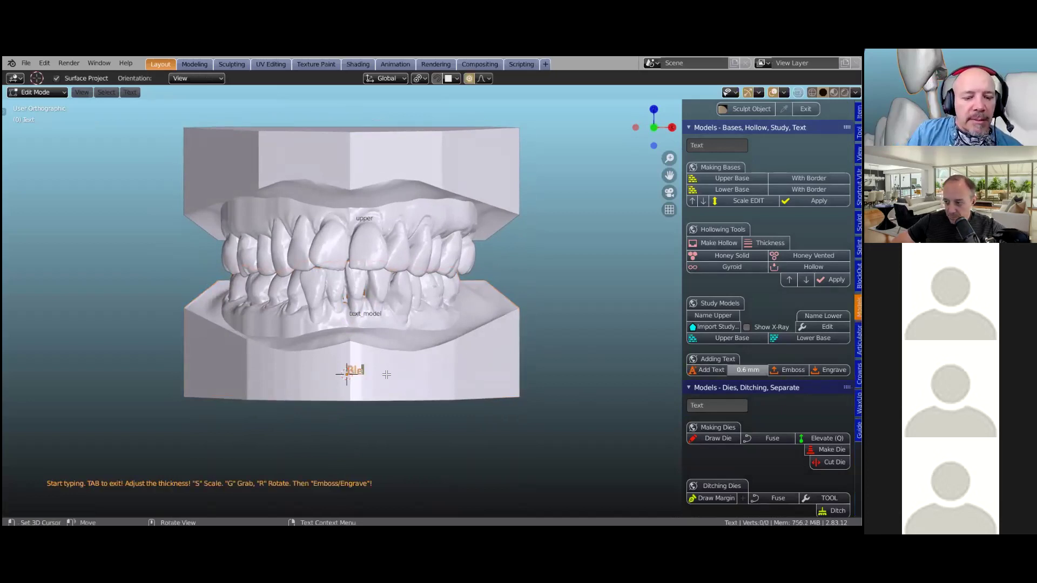
text(nder)
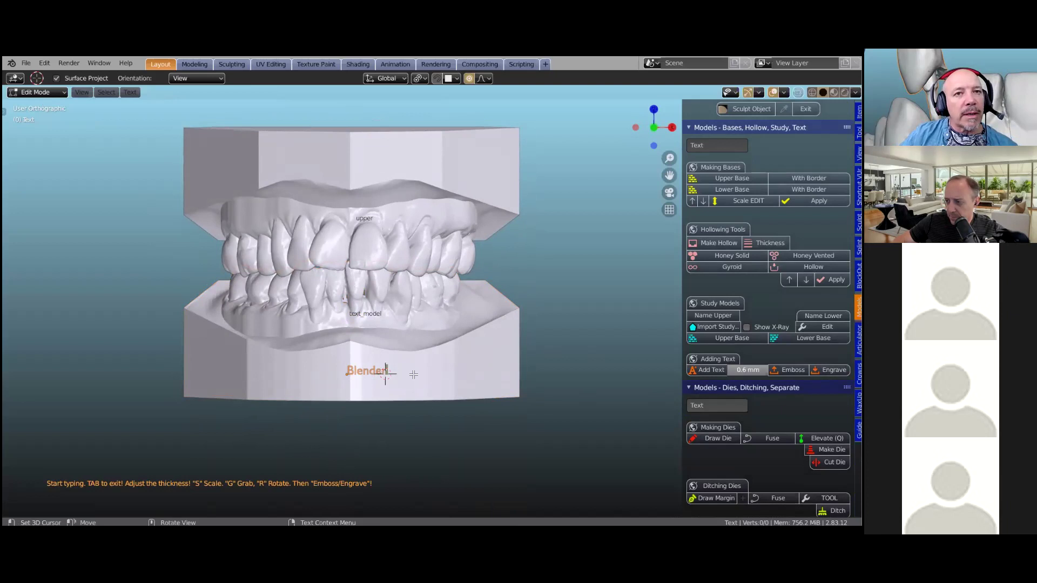
Finish the text entry, enlarge the text uniformly and centre it on the lower base's front face.
key(Tab)
key(s)
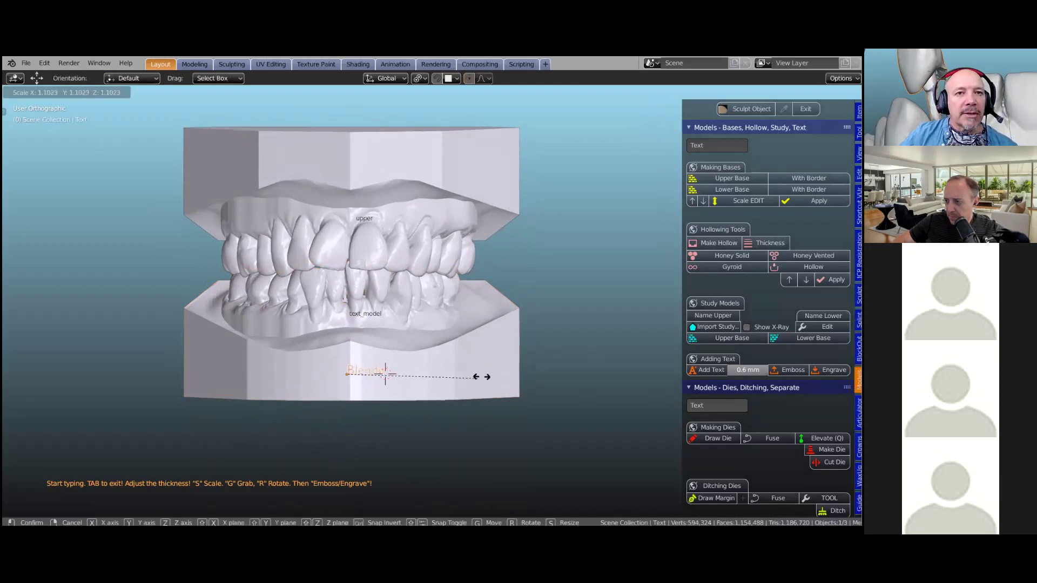
click(581, 377)
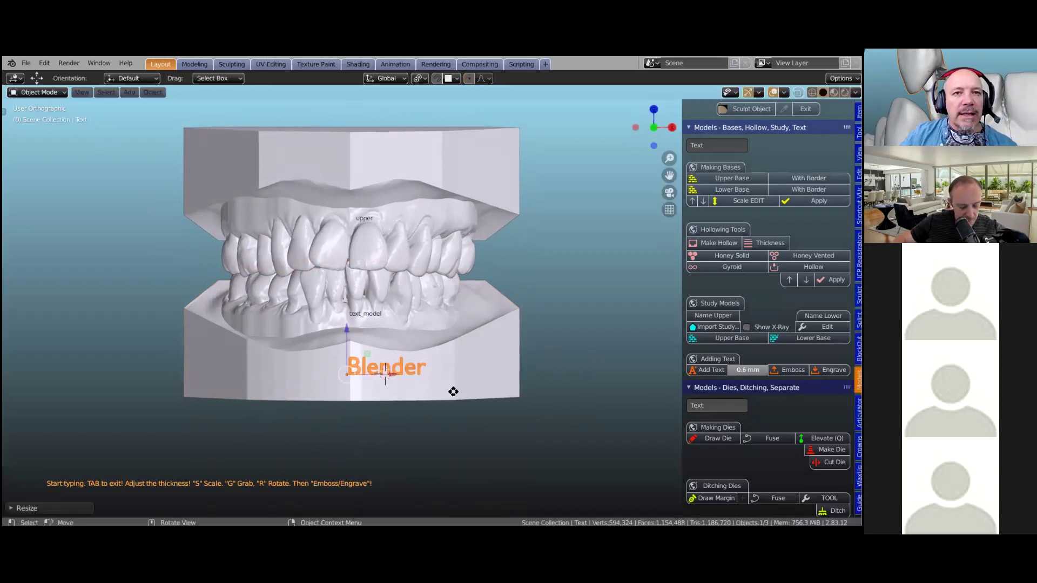
key(g)
click(424, 401)
Engrave the "Blender" text into the front of the lower base with a 0.6 mm thickness.
middle_drag(400, 424, 457, 423)
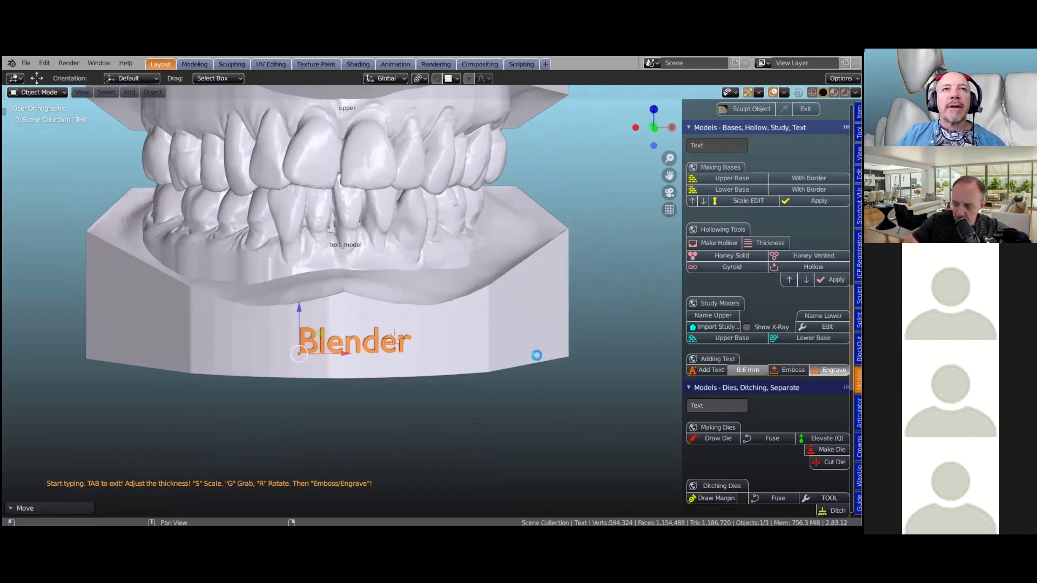
middle_drag(469, 313, 485, 327)
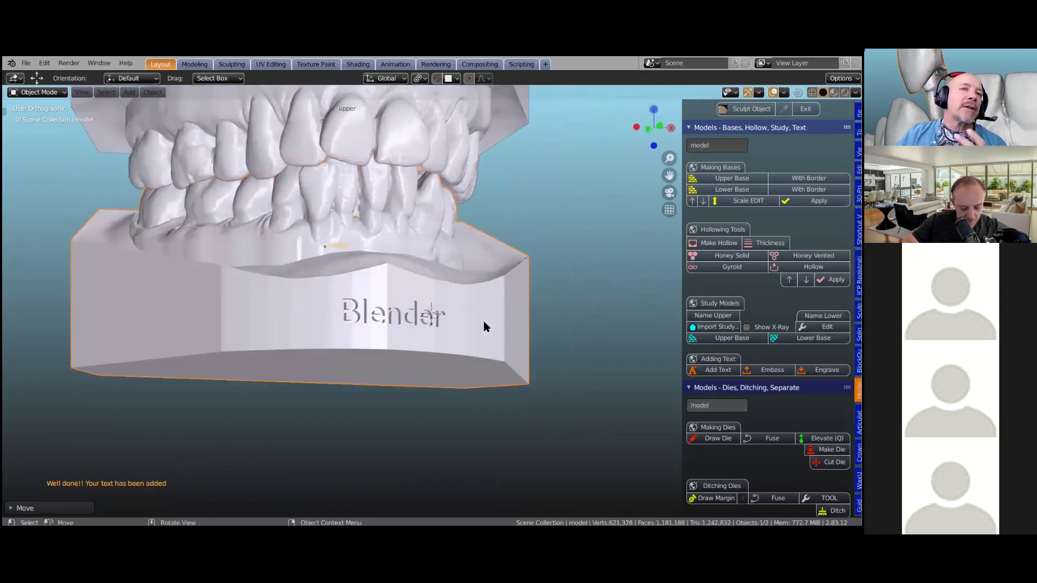
scroll(484, 326, up, 1)
scroll(484, 326, down, 1)
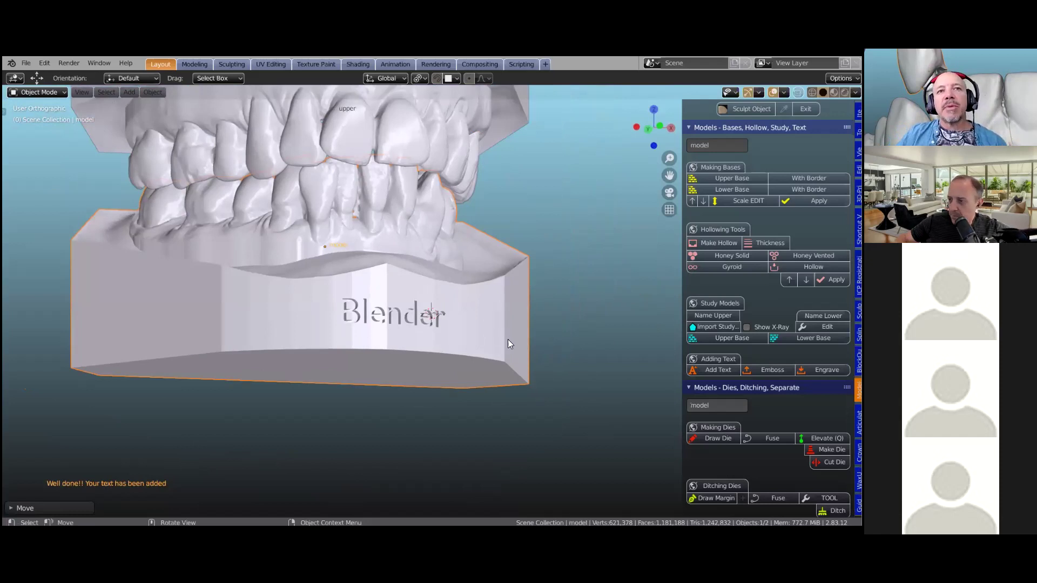
Examine the engraved lettering and the finished study model from the front and both sides.
scroll(509, 343, down, 2)
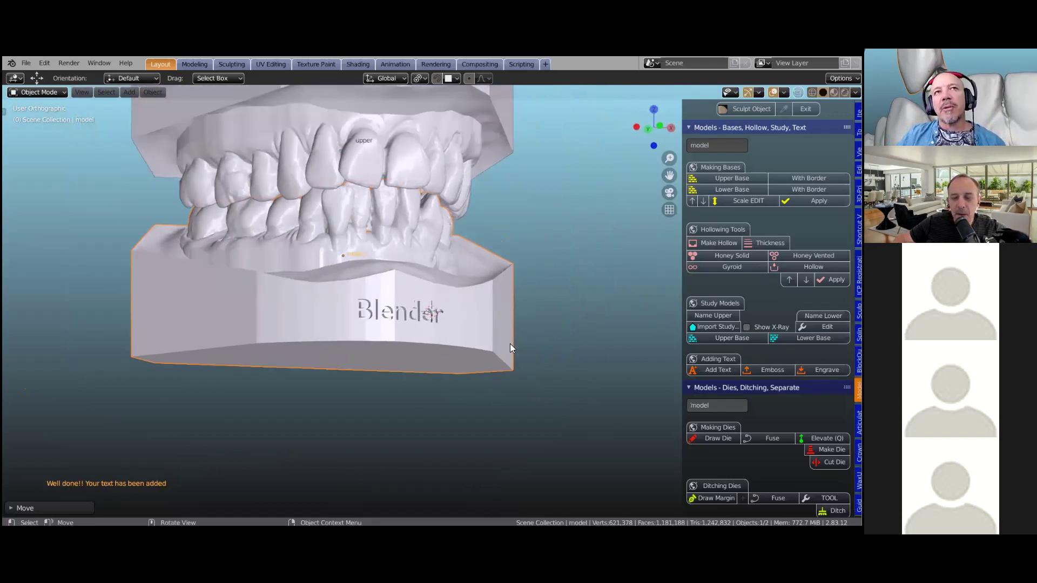
mouse_move(508, 333)
middle_down()
mouse_move(513, 343)
mouse_move(502, 337)
middle_up()
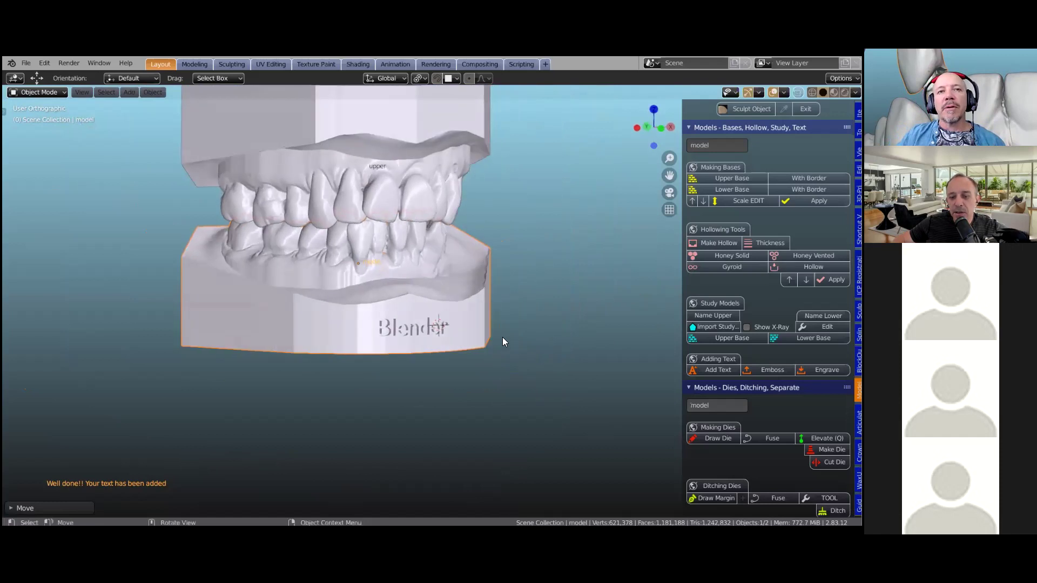
scroll(482, 328, up, 4)
scroll(482, 328, down, 4)
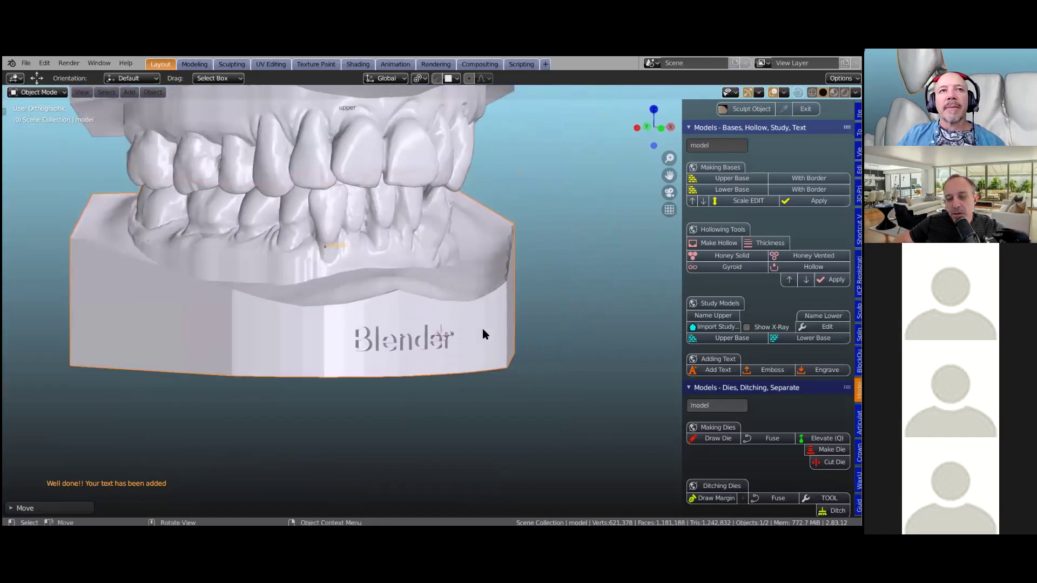
middle_drag(481, 328, 424, 340)
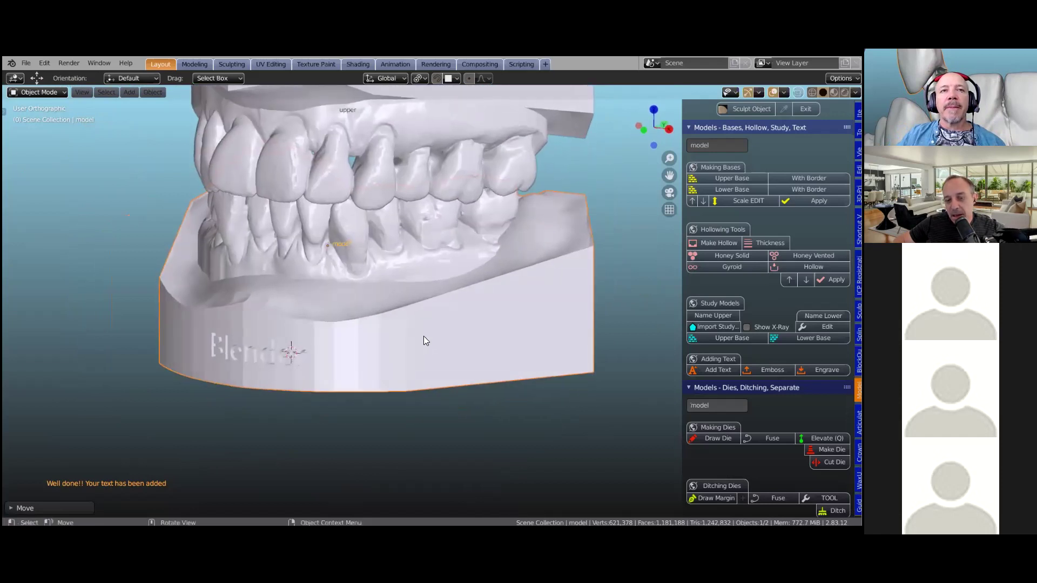
scroll(424, 341, down, 1)
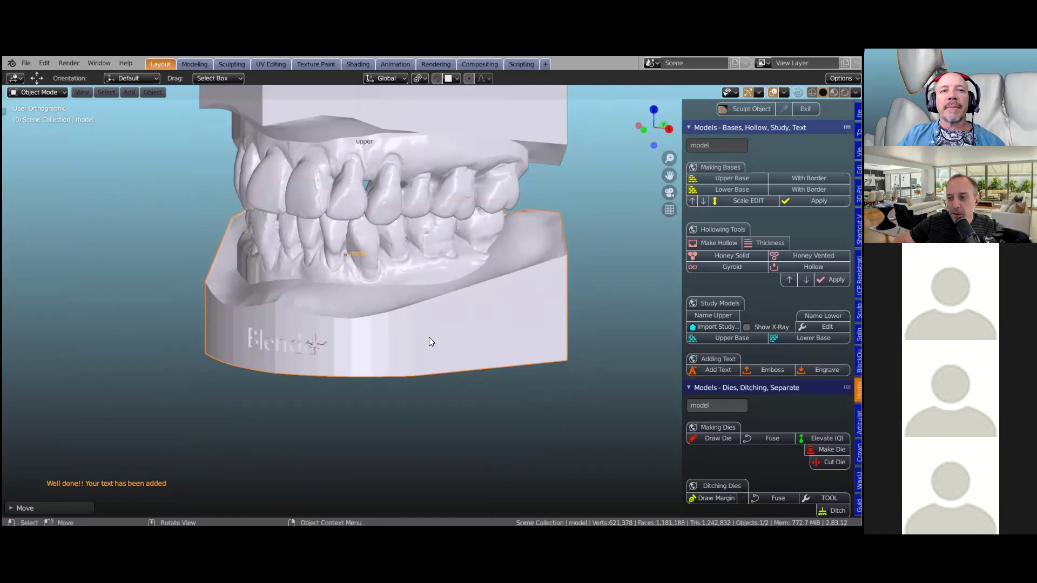
mouse_move(435, 341)
middle_down()
mouse_move(477, 342)
mouse_move(441, 293)
mouse_move(448, 329)
middle_up()
scroll(449, 335, up, 3)
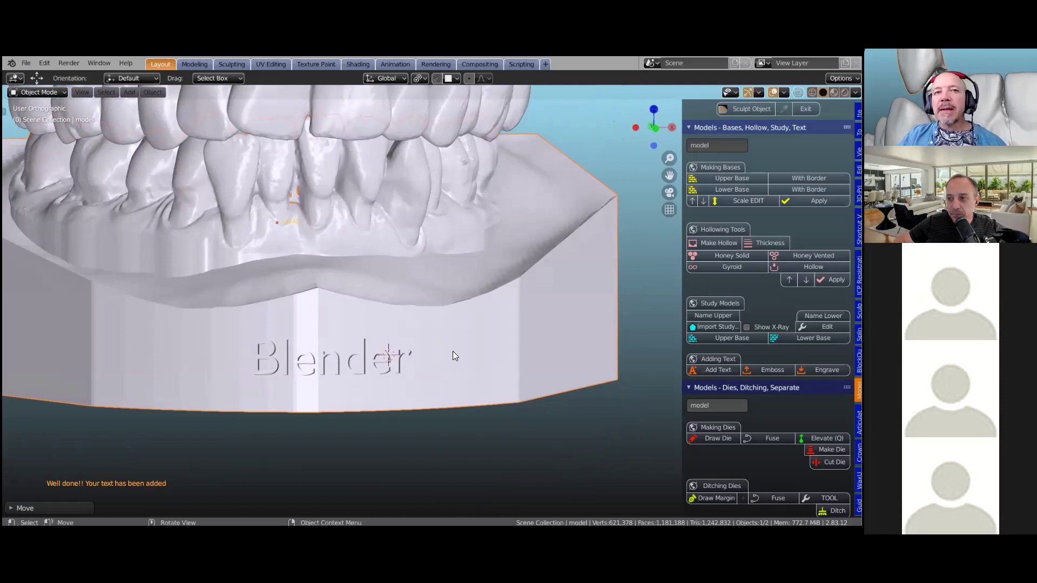
scroll(453, 351, down, 2)
scroll(452, 351, up, 1)
click(453, 350)
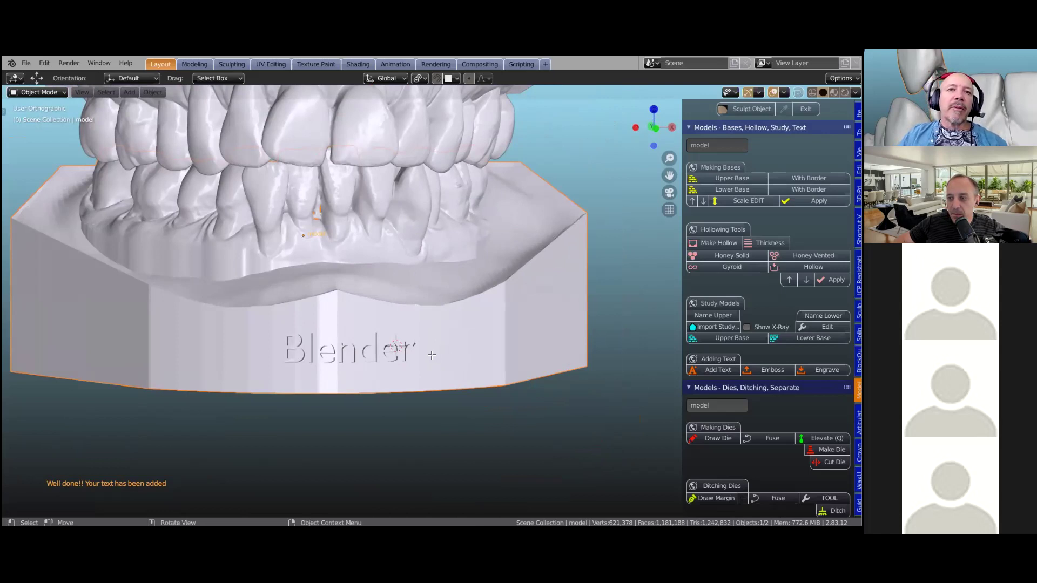
Enter Edit Mode on the lower model and examine the mesh of the engraved letters and the surrounding base.
key(Tab)
scroll(430, 360, up, 1)
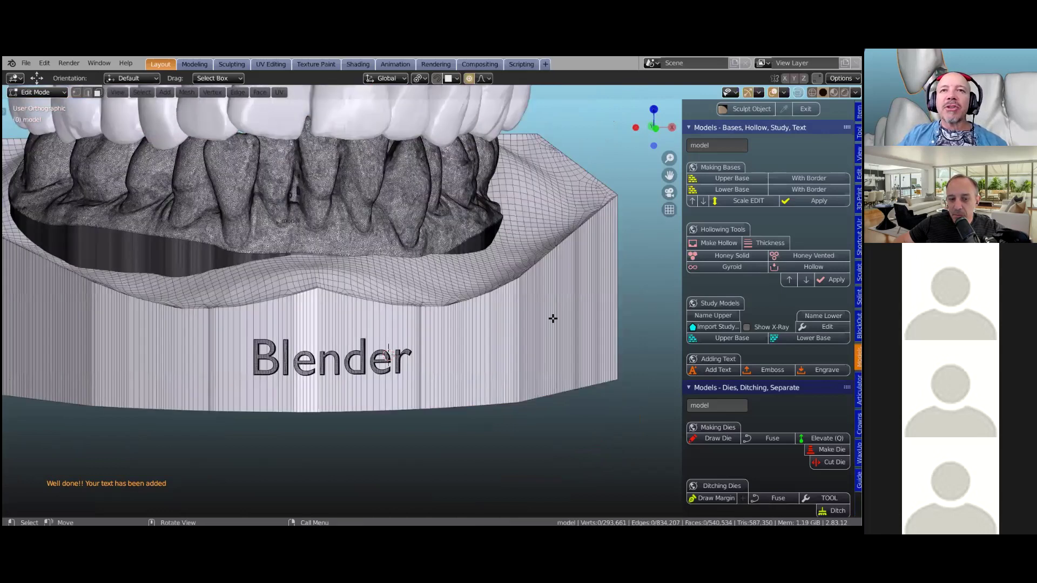
scroll(388, 352, up, 3)
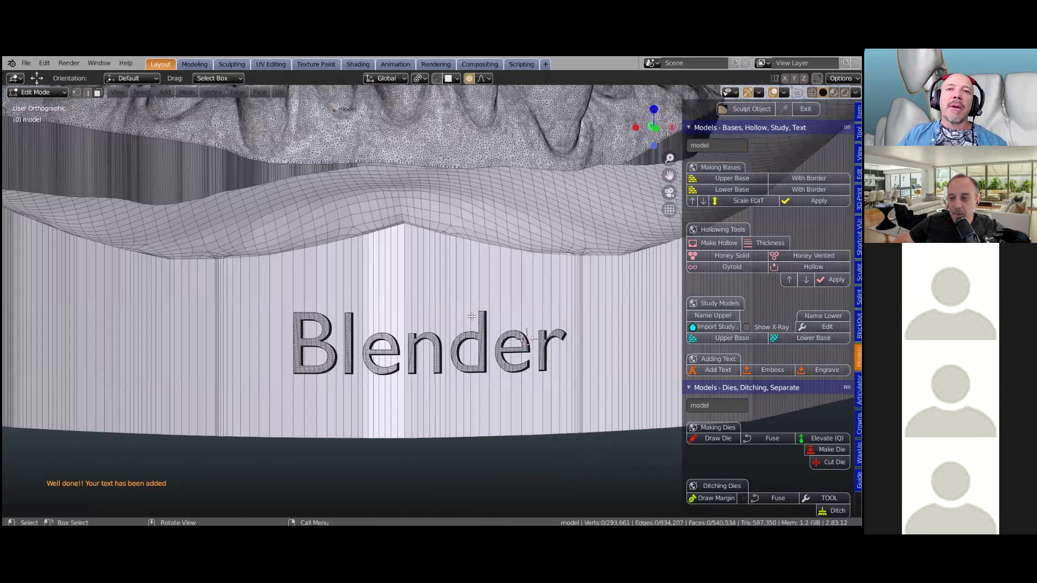
scroll(473, 309, up, 1)
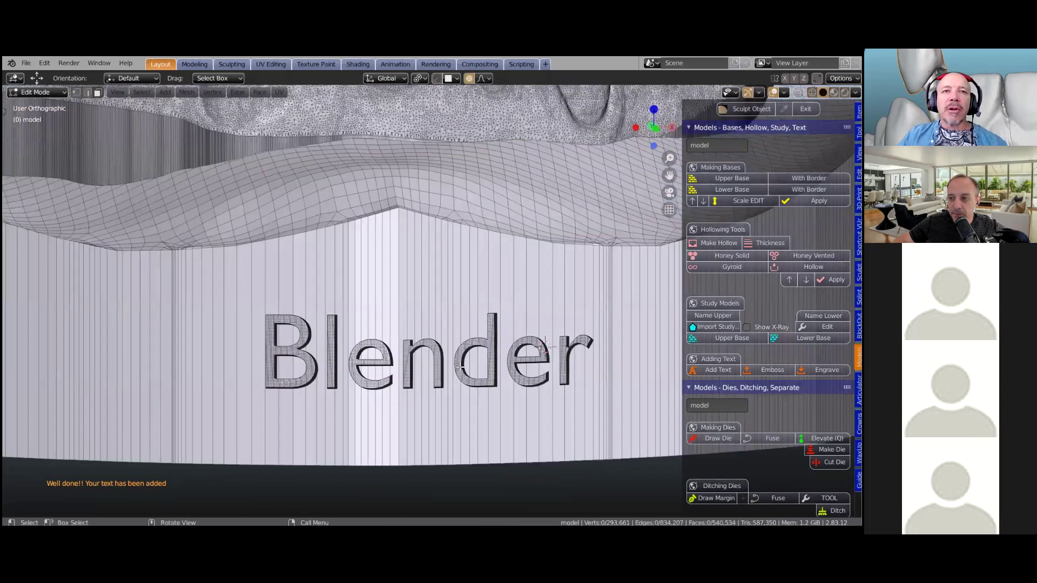
middle_drag(449, 371, 494, 221)
scroll(416, 266, up, 3)
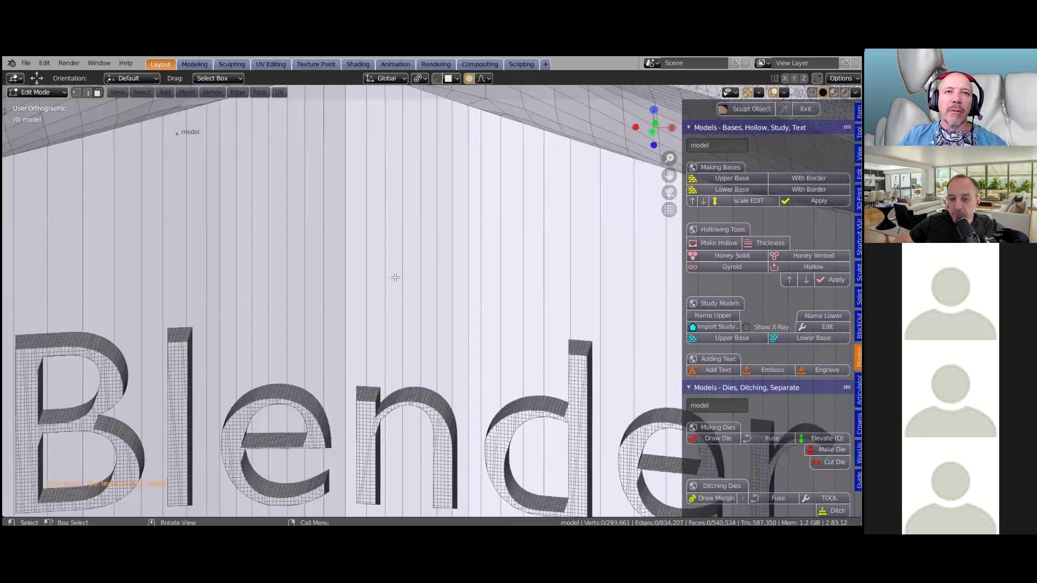
scroll(394, 279, up, 1)
shift+middle_drag(146, 429, 292, 255)
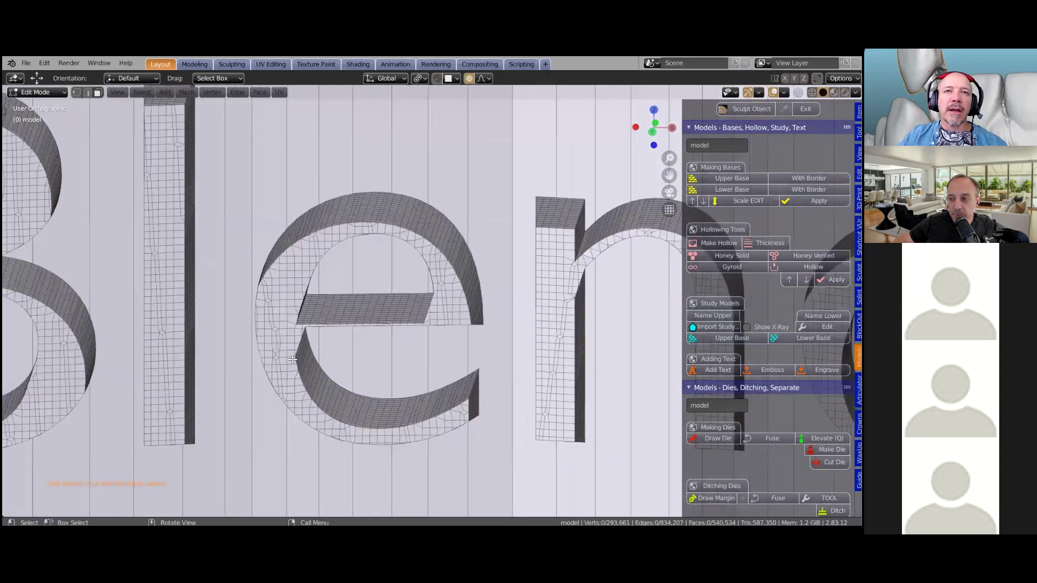
scroll(372, 346, down, 2)
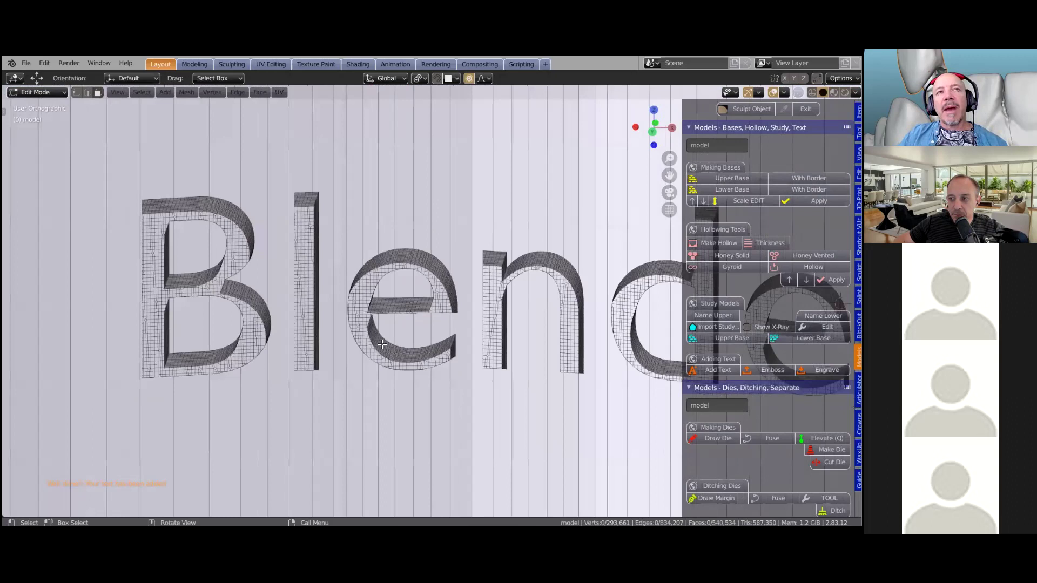
scroll(396, 344, down, 2)
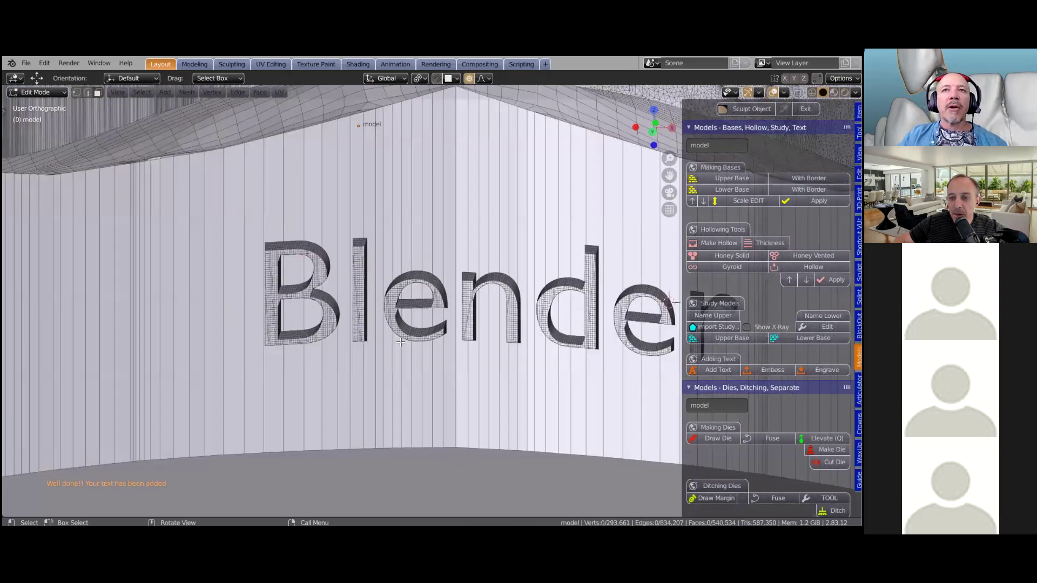
scroll(400, 341, down, 1)
scroll(412, 319, down, 5)
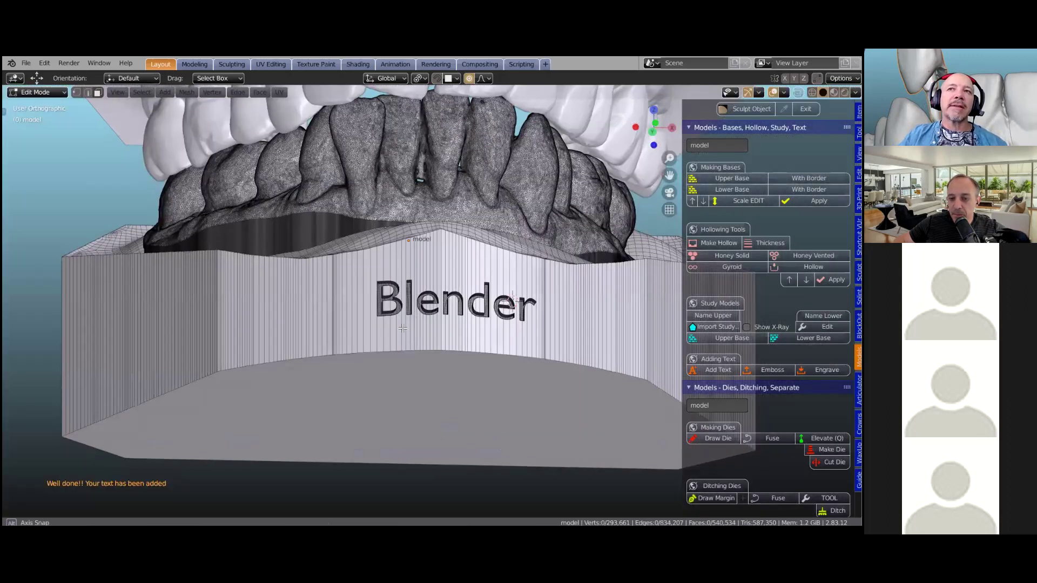
middle_drag(415, 350, 447, 319)
middle_drag(396, 356, 396, 358)
scroll(396, 356, down, 3)
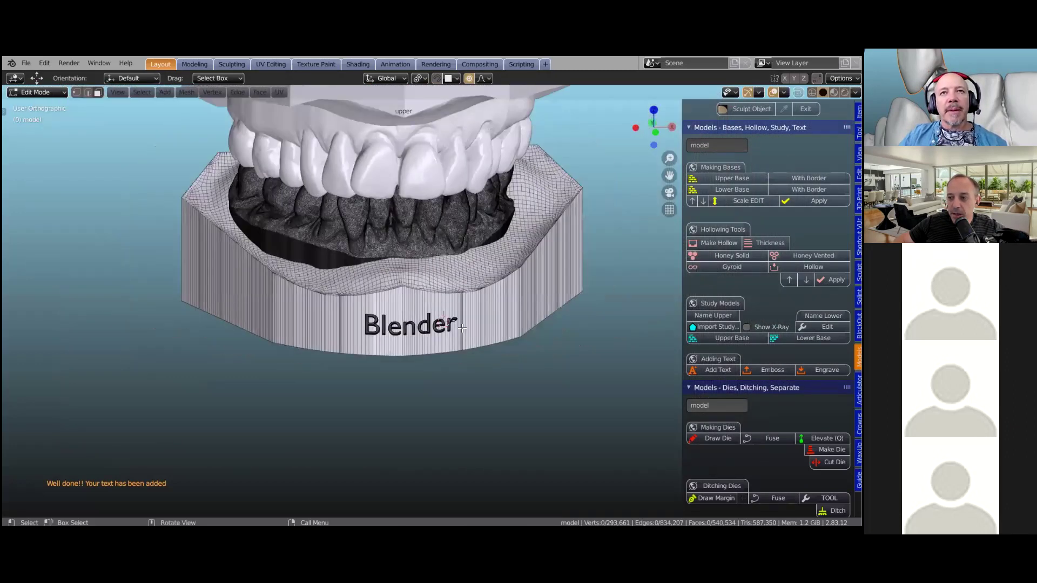
scroll(464, 328, up, 1)
scroll(437, 318, up, 1)
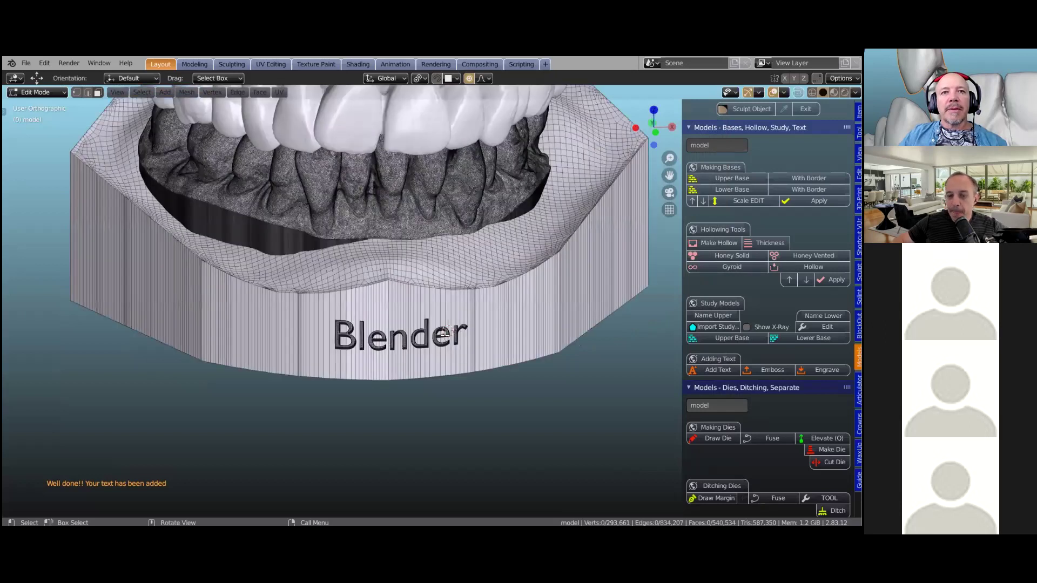
scroll(436, 317, up, 3)
middle_drag(416, 381, 328, 448)
scroll(309, 405, up, 5)
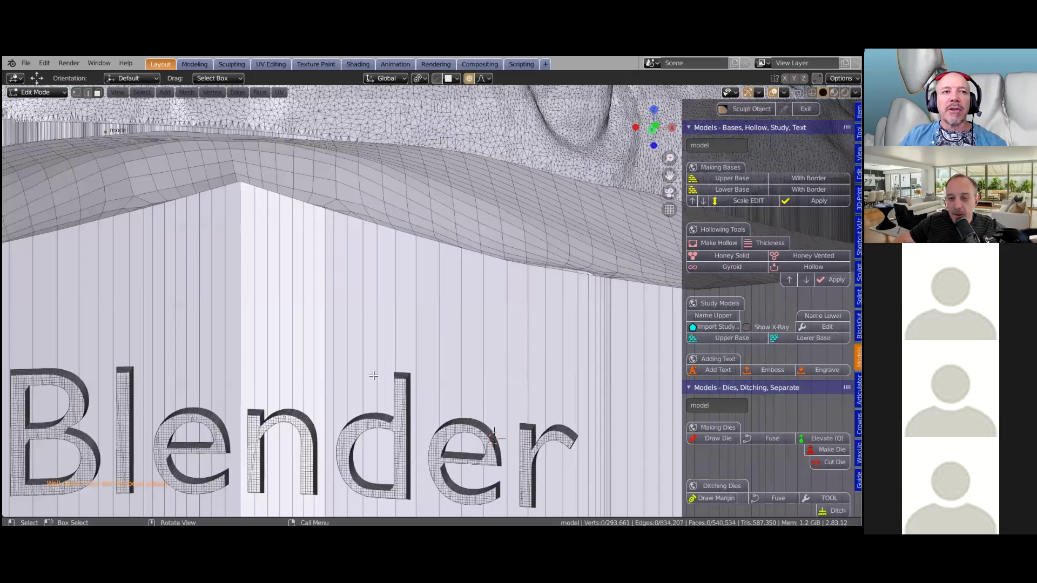
scroll(419, 363, down, 1)
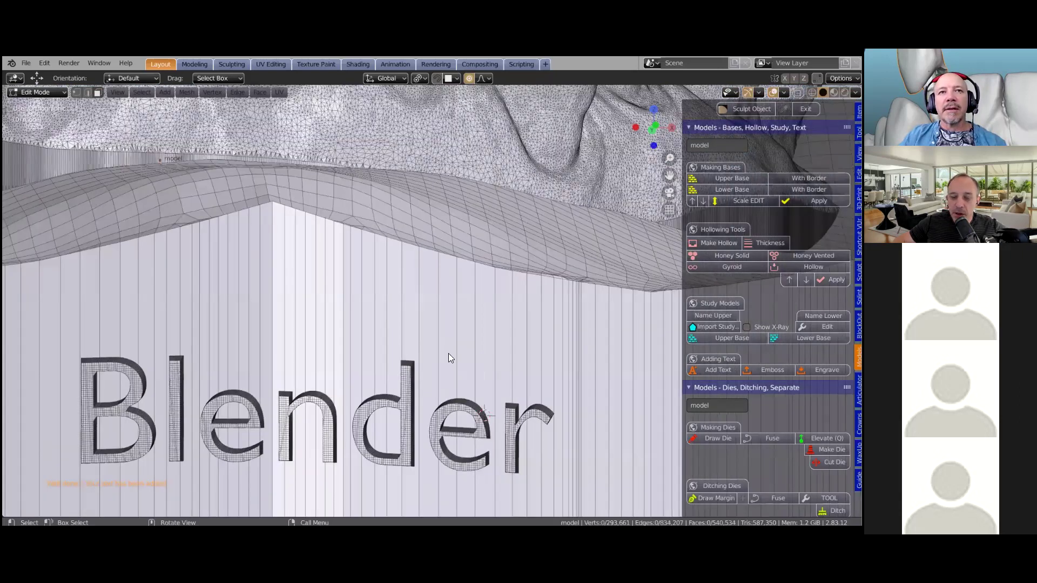
Return to Object Mode and examine the complete upper and lower study models.
scroll(449, 353, down, 8)
key(Tab)
scroll(443, 324, down, 3)
middle_drag(442, 324, 439, 326)
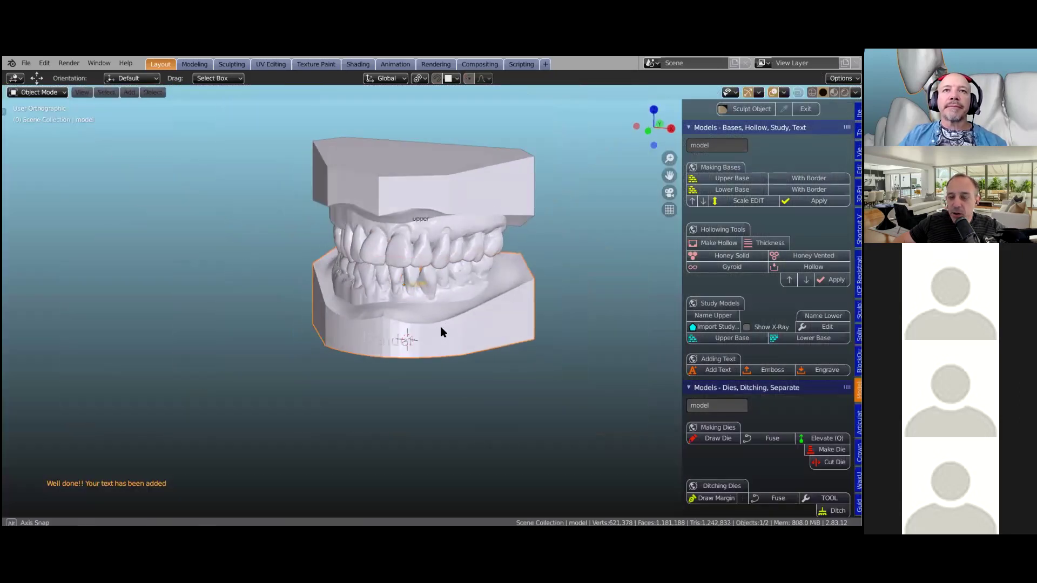
scroll(440, 326, down, 2)
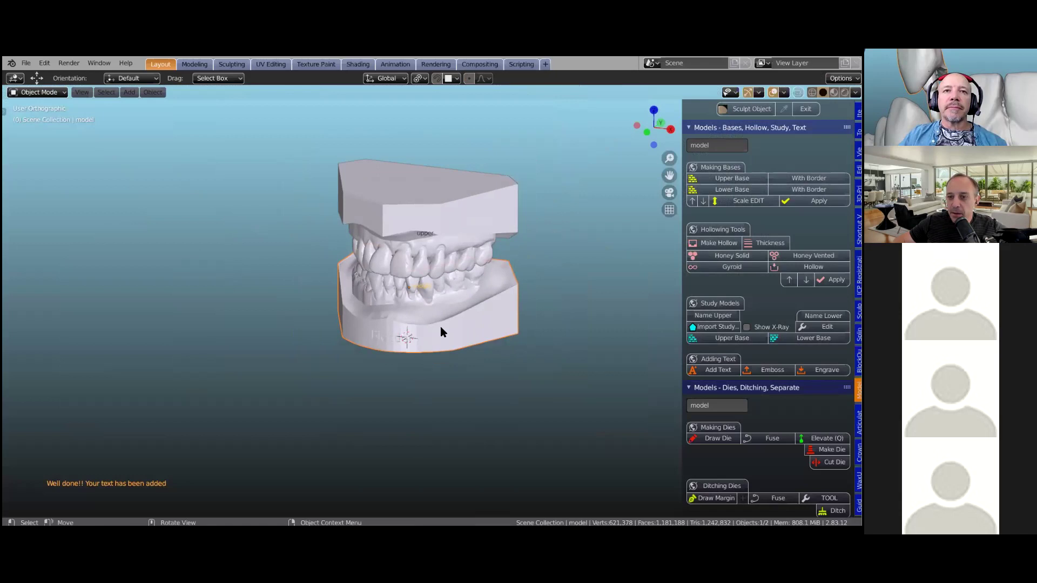
scroll(440, 326, up, 2)
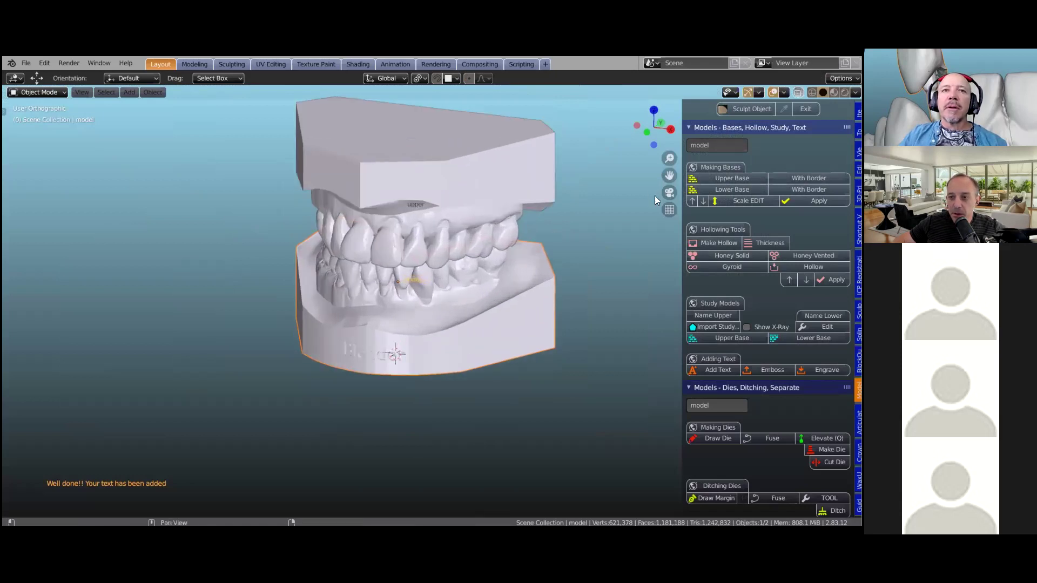
Inspect the engraved "Blender" lettering with X-ray display, and check it in solid display from an angle.
key(alt+z)
scroll(414, 375, up, 5)
middle_drag(437, 358, 439, 361)
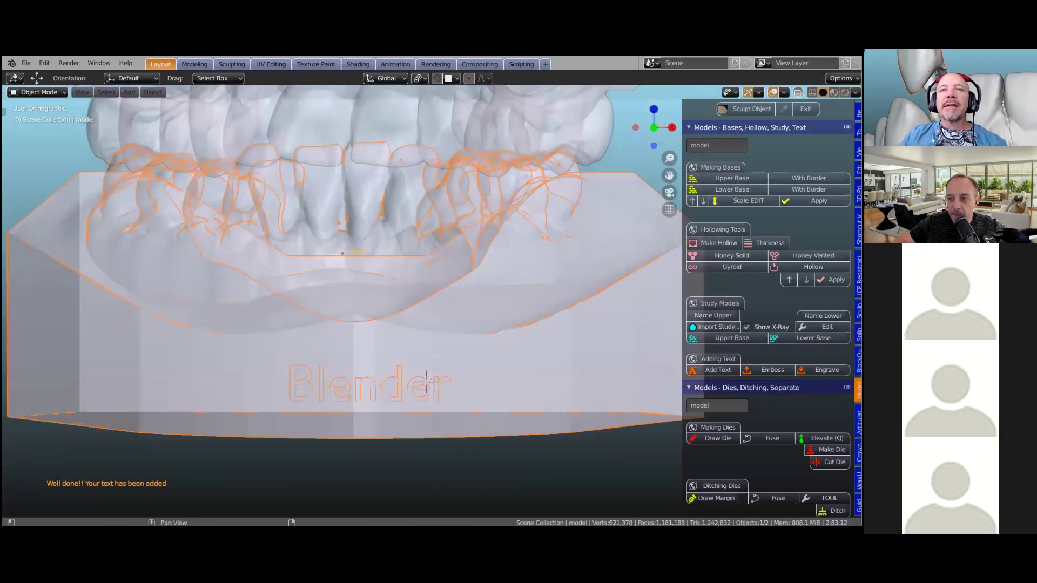
click(798, 93)
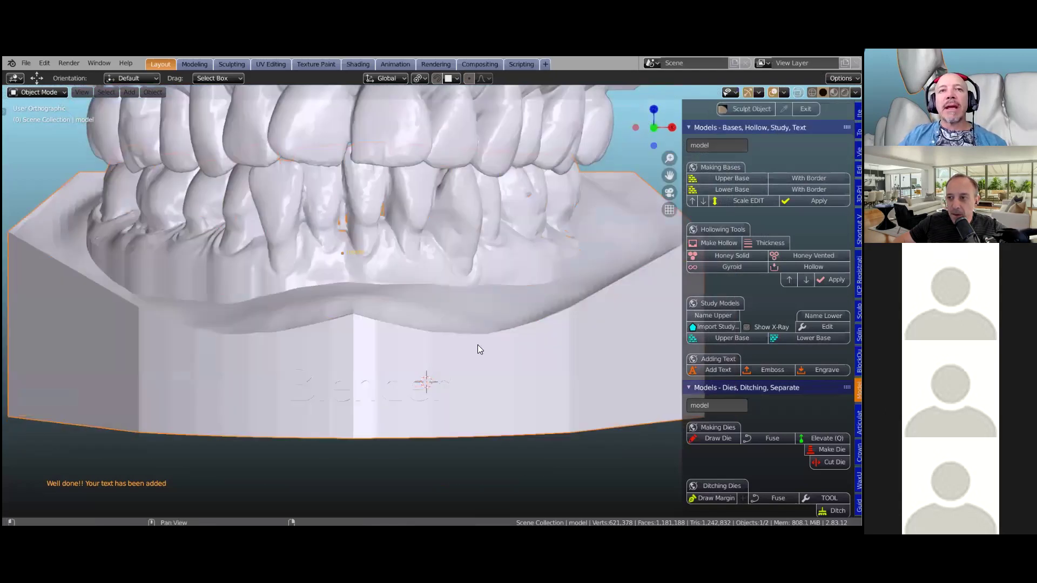
scroll(476, 345, down, 4)
middle_drag(458, 344, 434, 350)
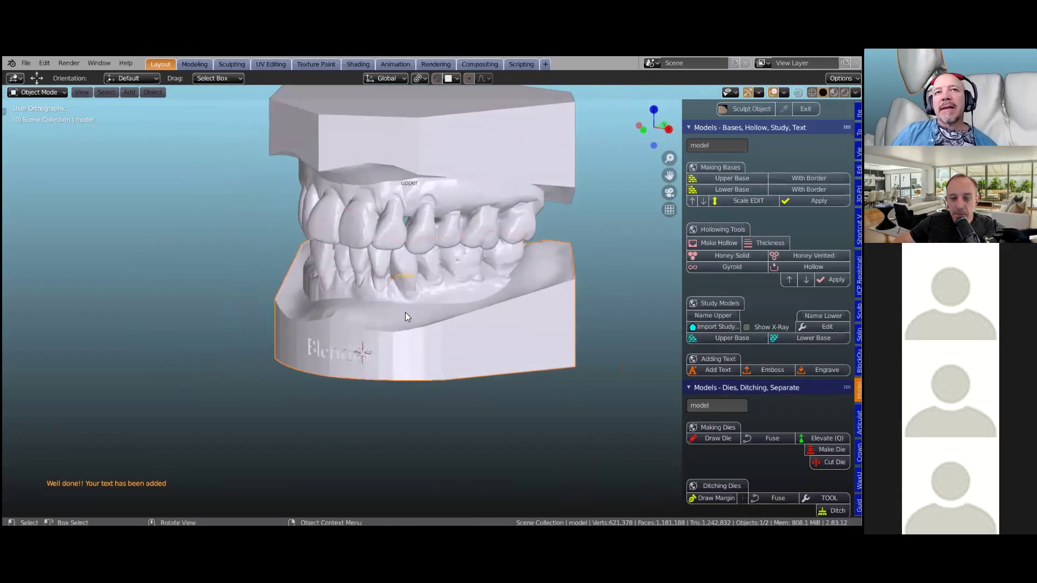
scroll(397, 313, up, 2)
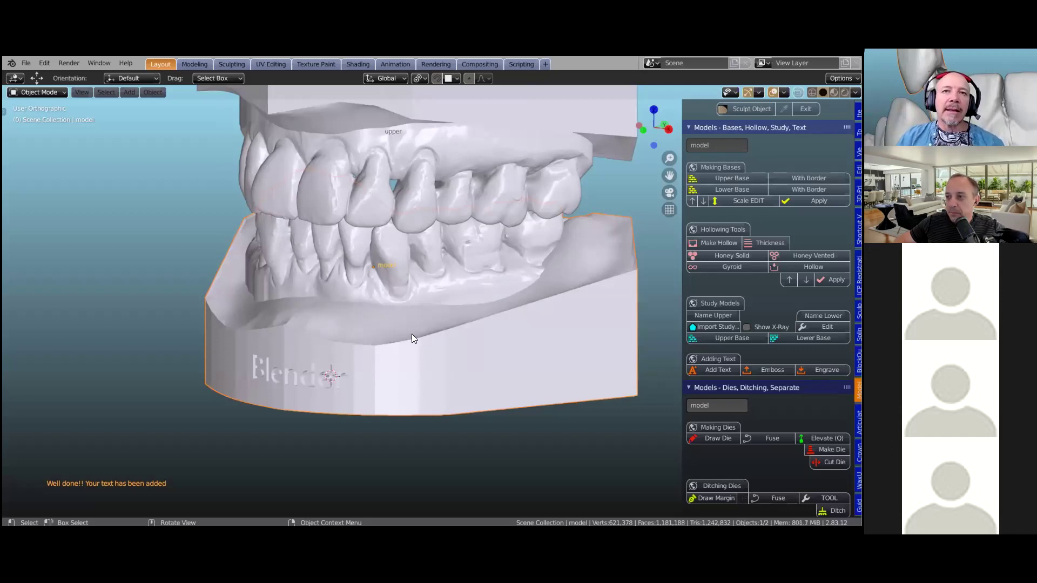
Review the lower model's mesh and engraved letters in Edit Mode, and return to Object Mode.
key(Tab)
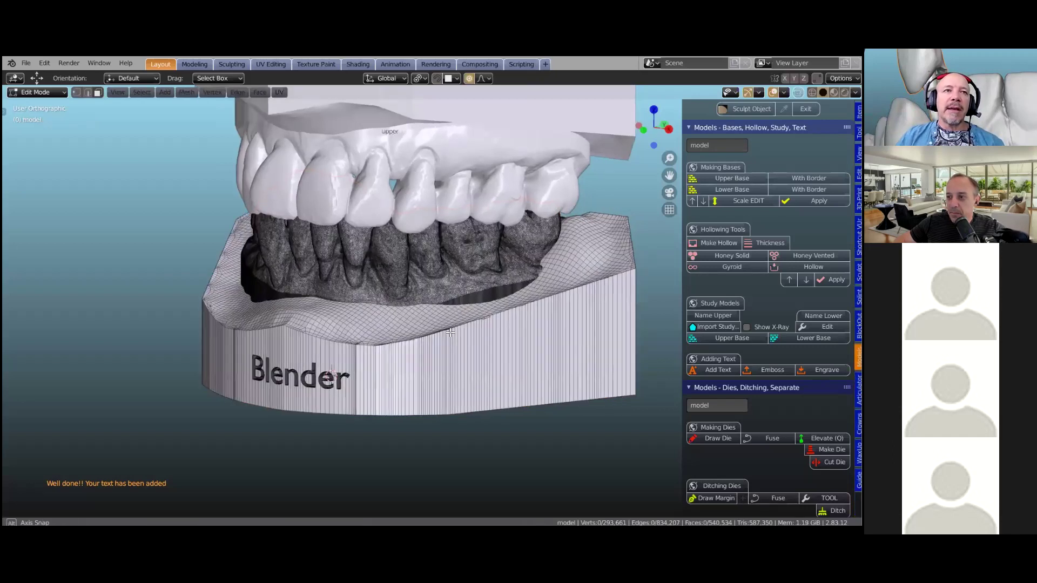
mouse_move(439, 338)
middle_down()
mouse_move(426, 332)
mouse_move(449, 341)
middle_up()
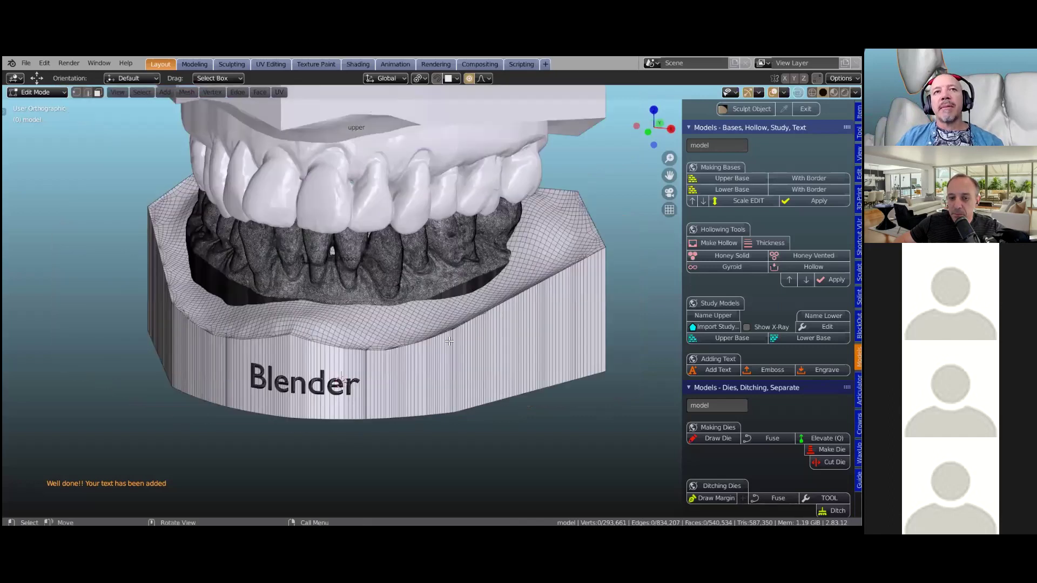
scroll(448, 341, down, 4)
key(Tab)
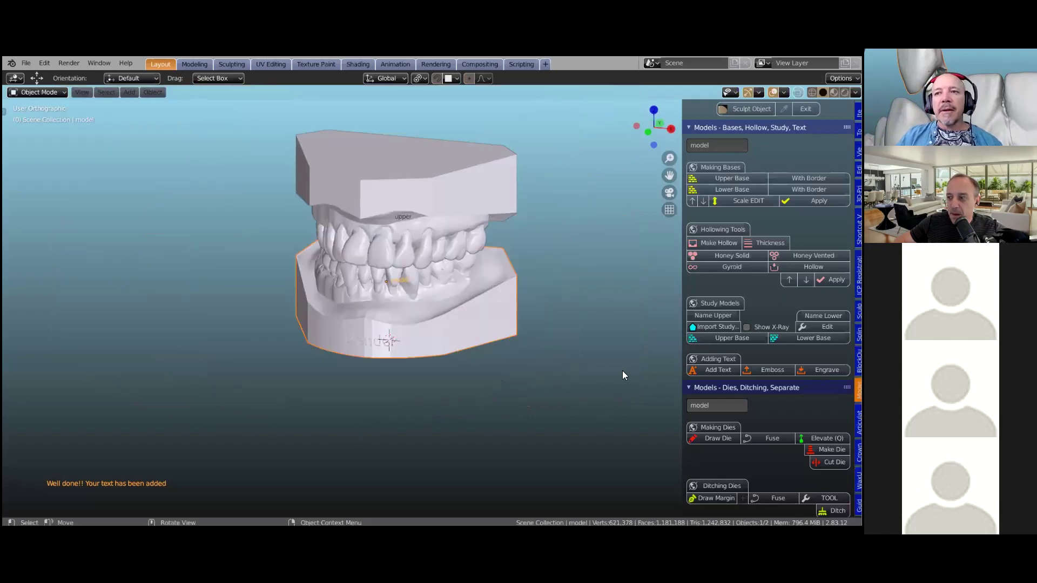
Reopen the recent file study.blend without saving the current changes.
click(25, 63)
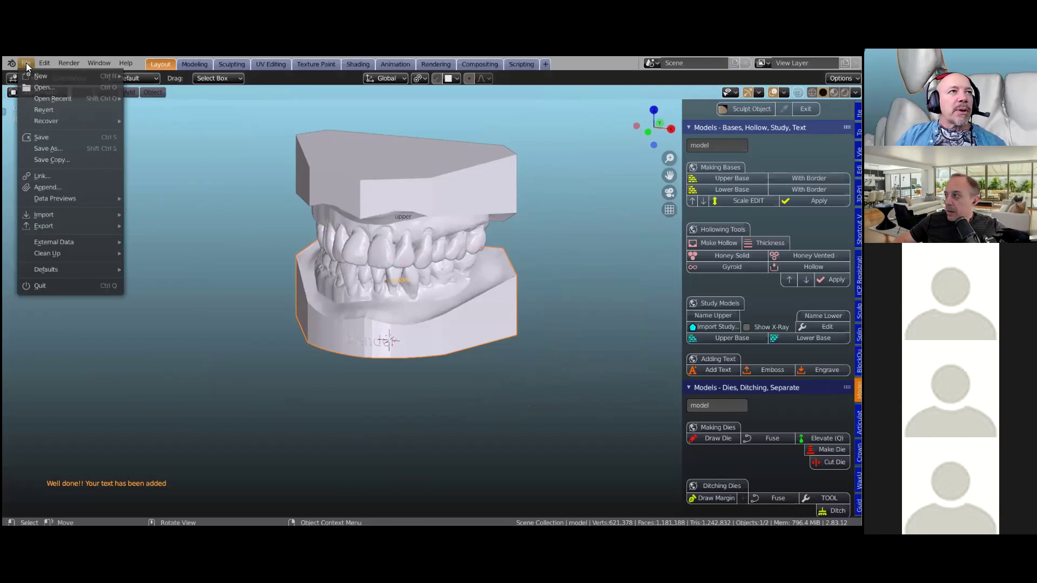
mouse_move(60, 214)
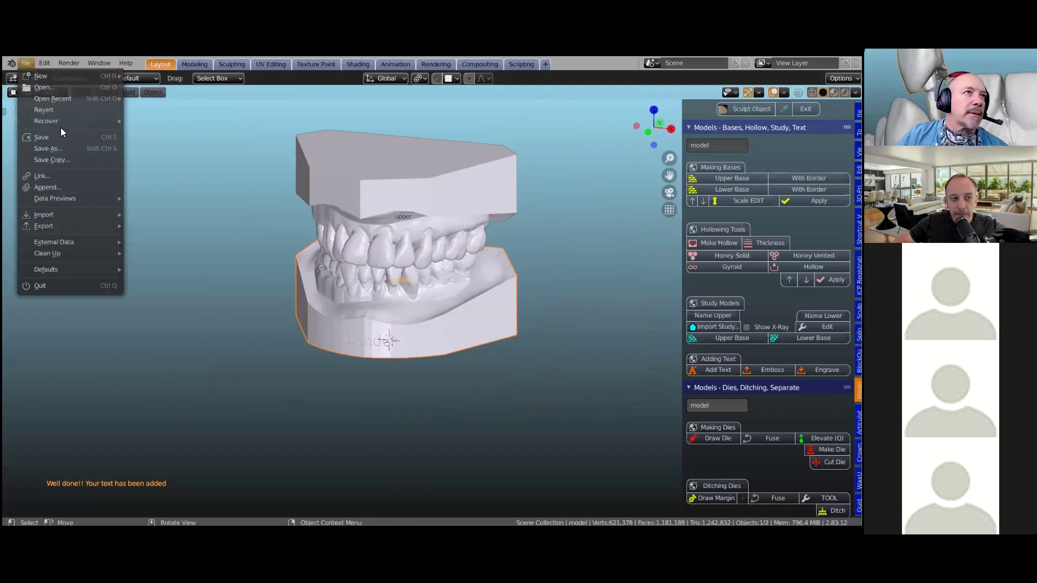
mouse_move(86, 99)
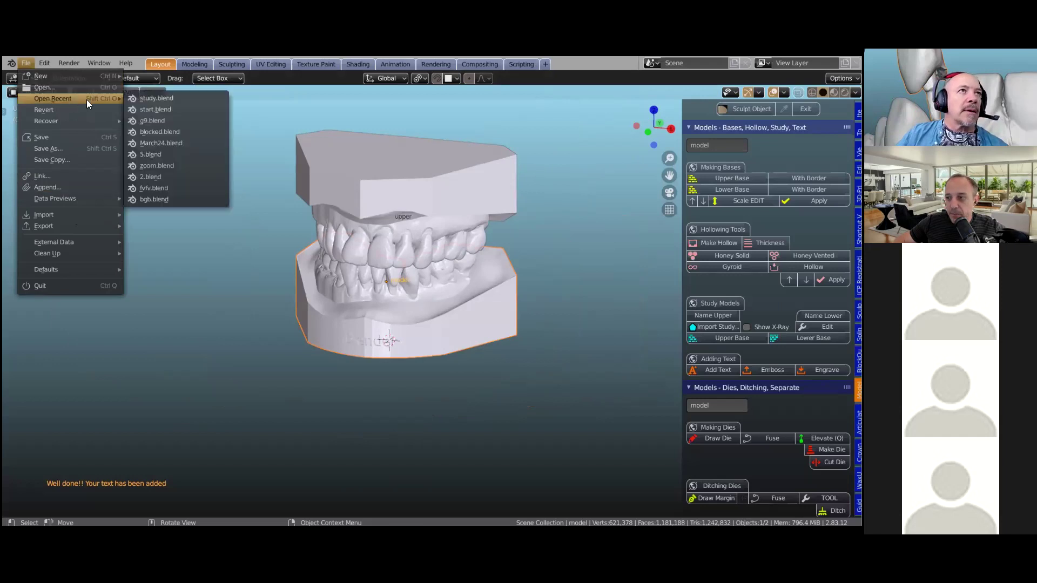
click(154, 97)
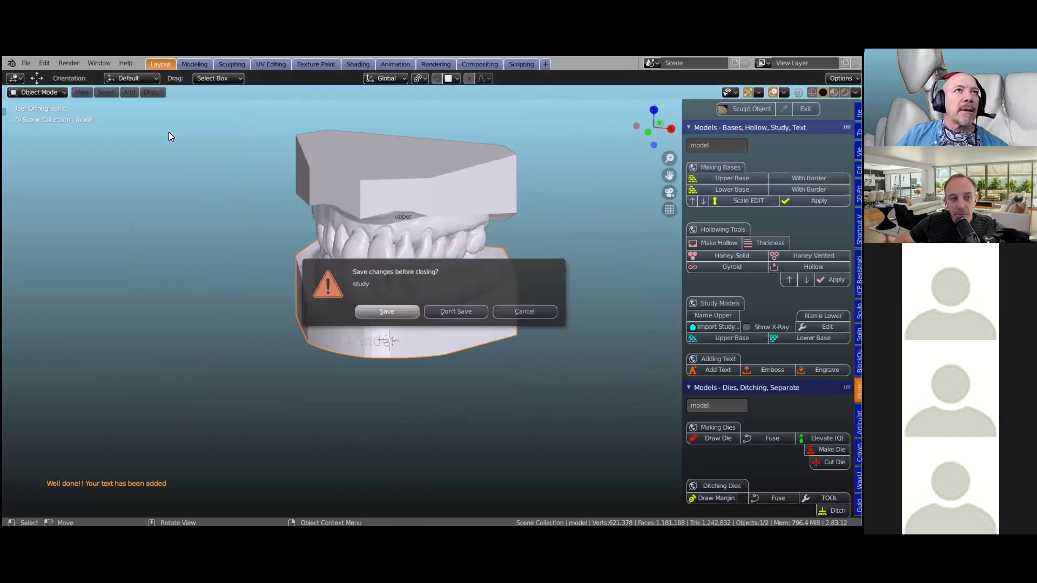
click(468, 313)
middle_drag(577, 332, 496, 332)
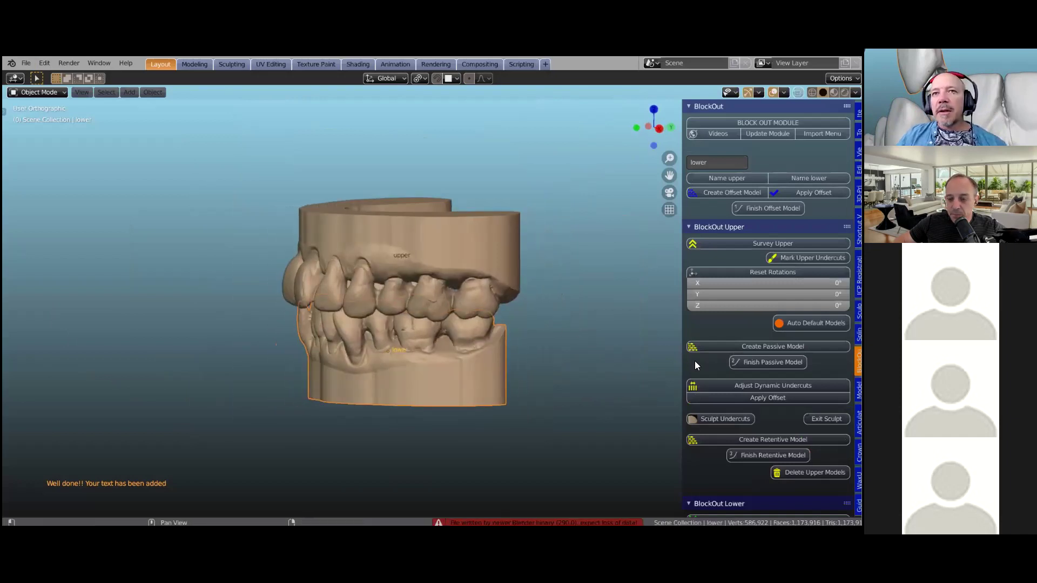
Import the Verti articulator around the upper and lower models using the model articulation tools.
scroll(766, 308, down, 8)
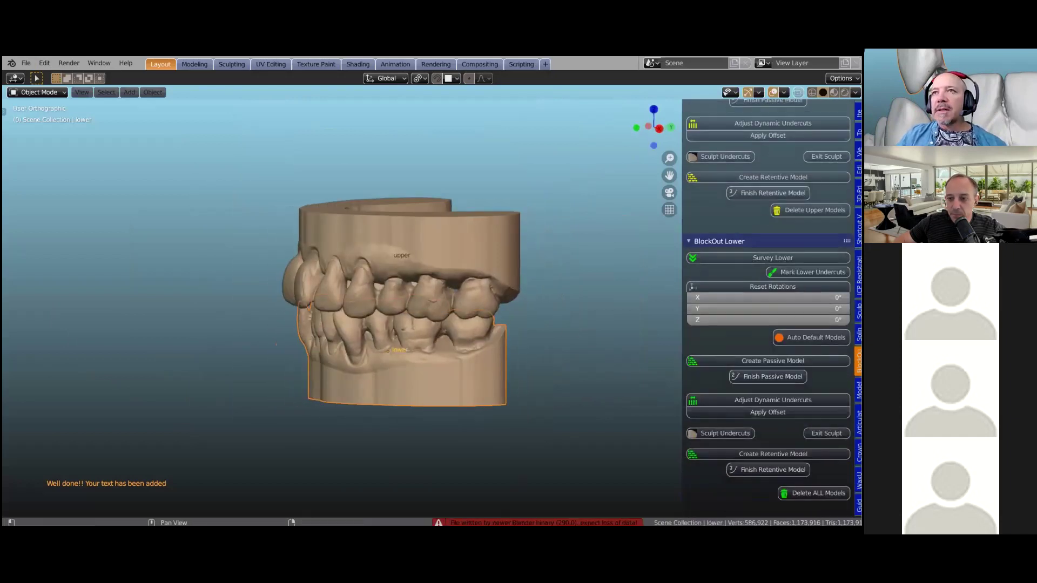
scroll(767, 308, up, 3)
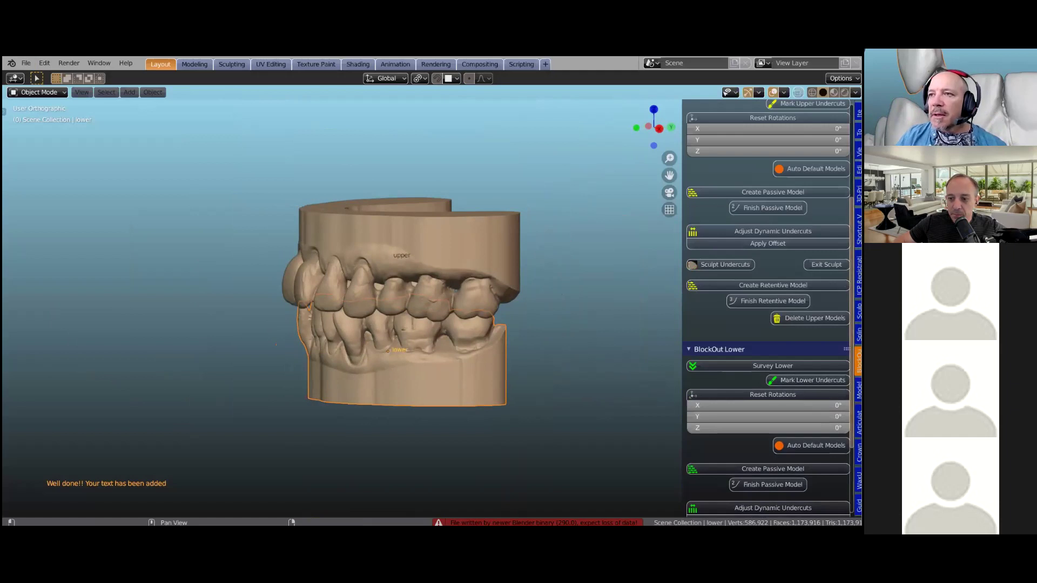
click(859, 389)
scroll(767, 308, down, 5)
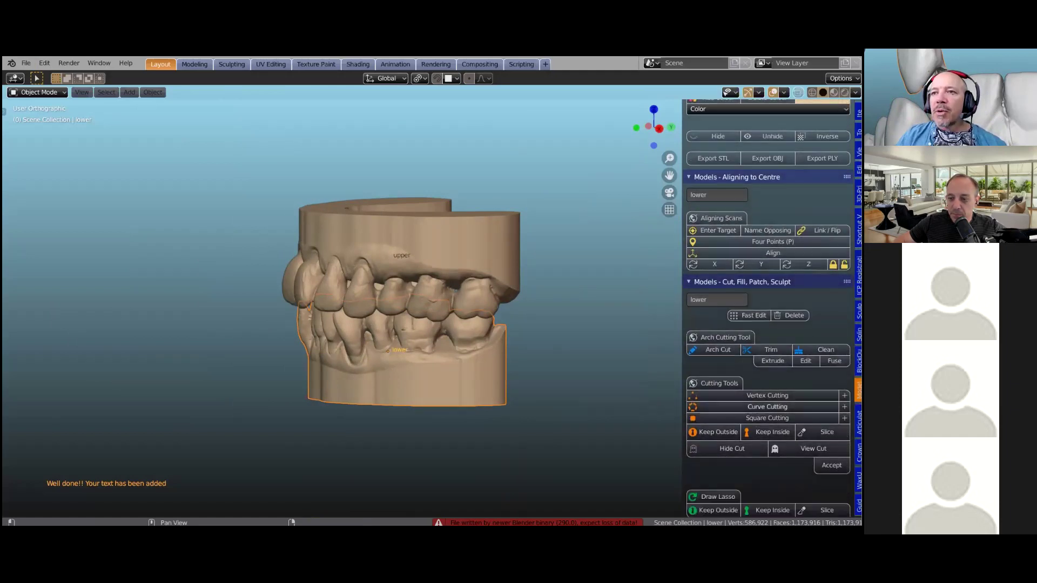
scroll(766, 307, down, 9)
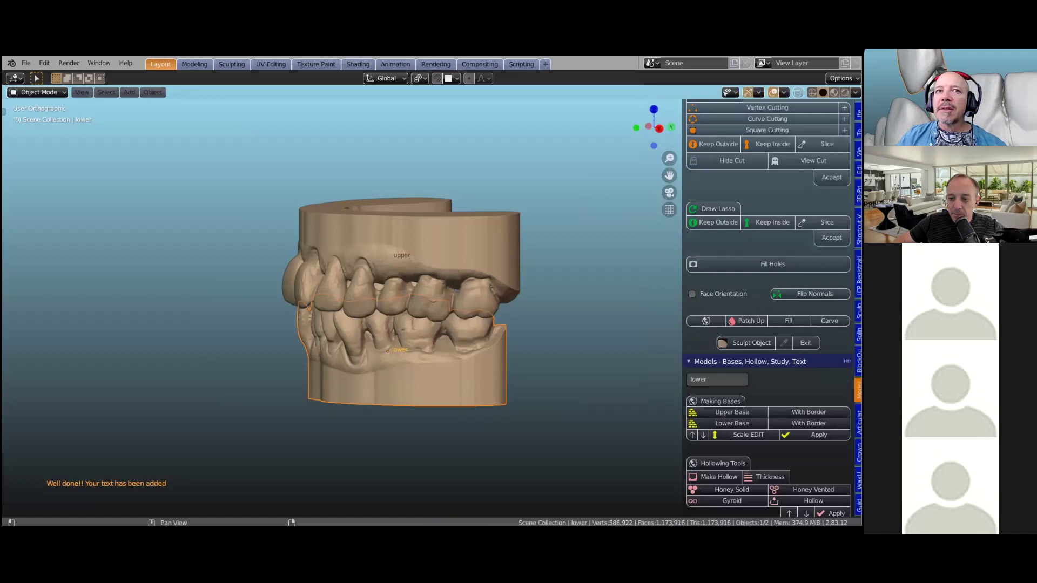
shift+middle_drag(535, 372, 526, 380)
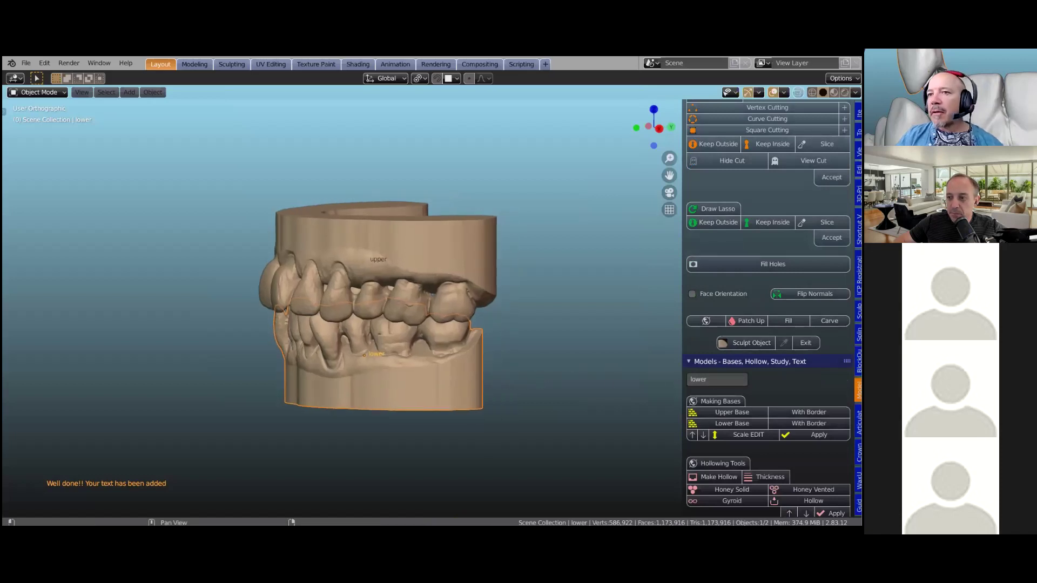
scroll(767, 308, down, 11)
scroll(767, 308, down, 7)
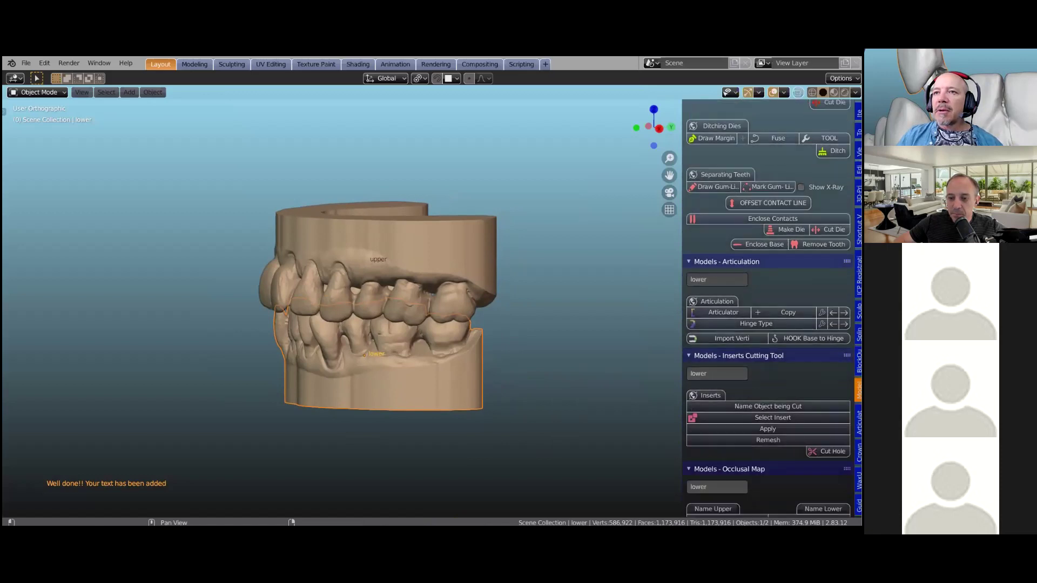
click(727, 339)
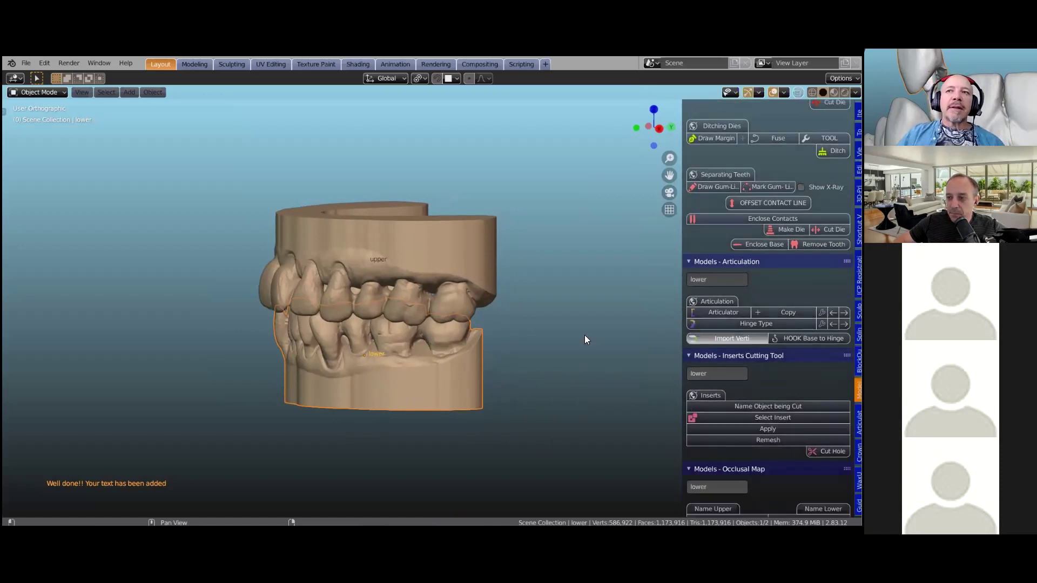
Try moving the articulator's upper base, and undo the move.
middle_drag(458, 319, 504, 310)
click(441, 265)
key(g)
click(436, 193)
key(ctrl+z)
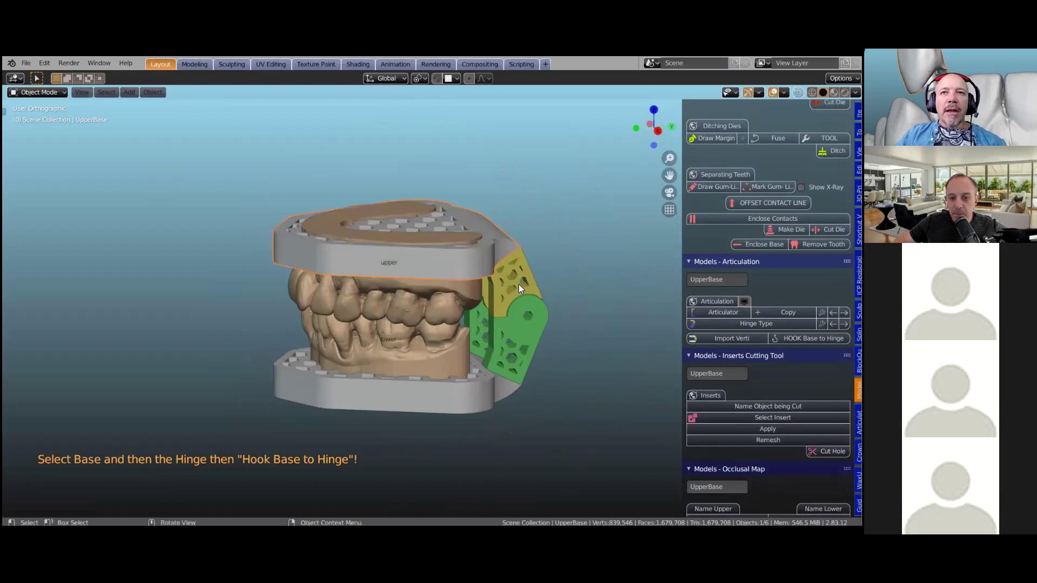
Try deleting the yellow upper hinge, and undo the deletion.
click(517, 282)
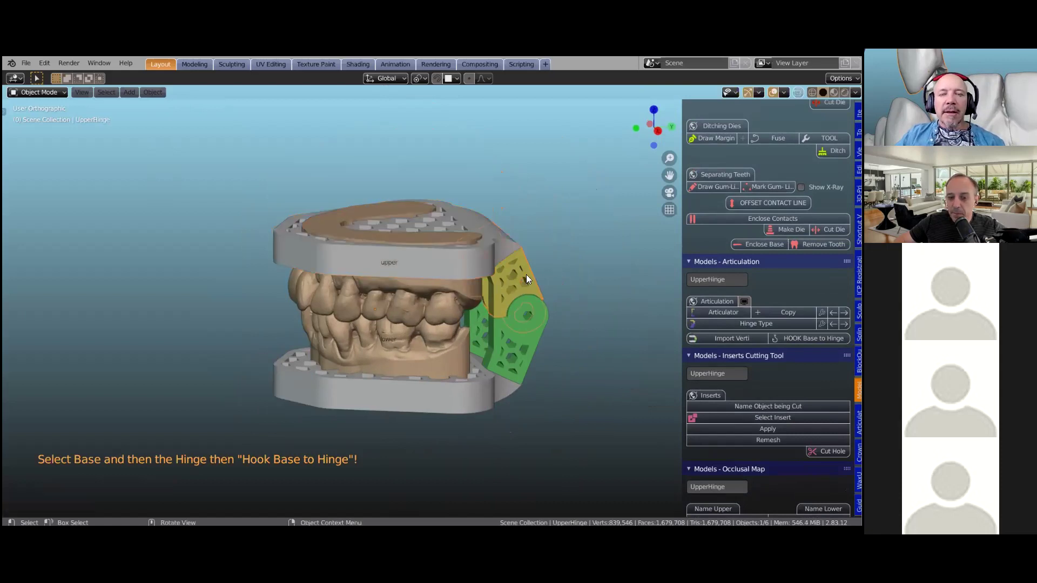
key(Delete)
key(ctrl+z)
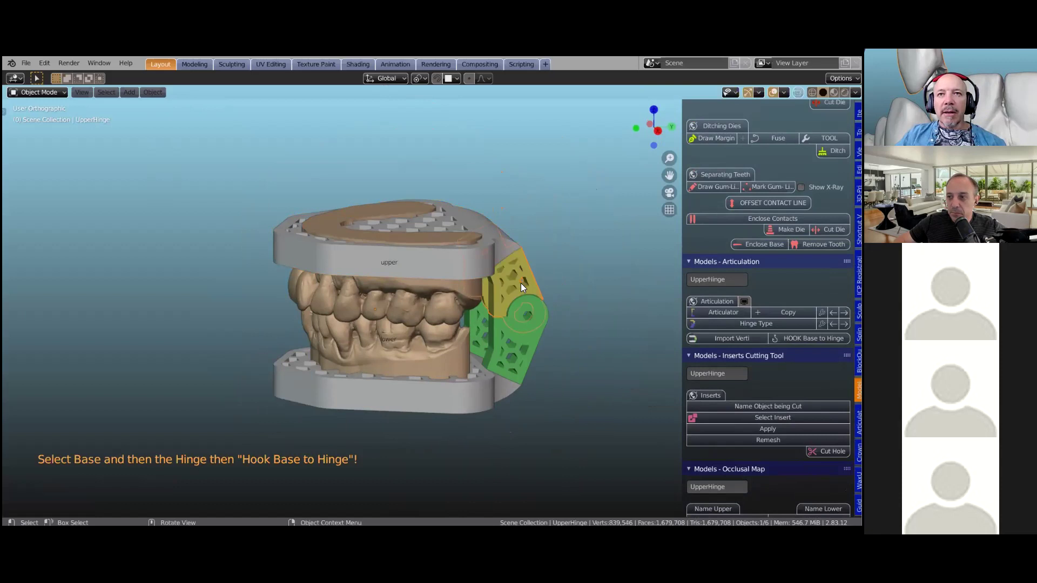
key(Delete)
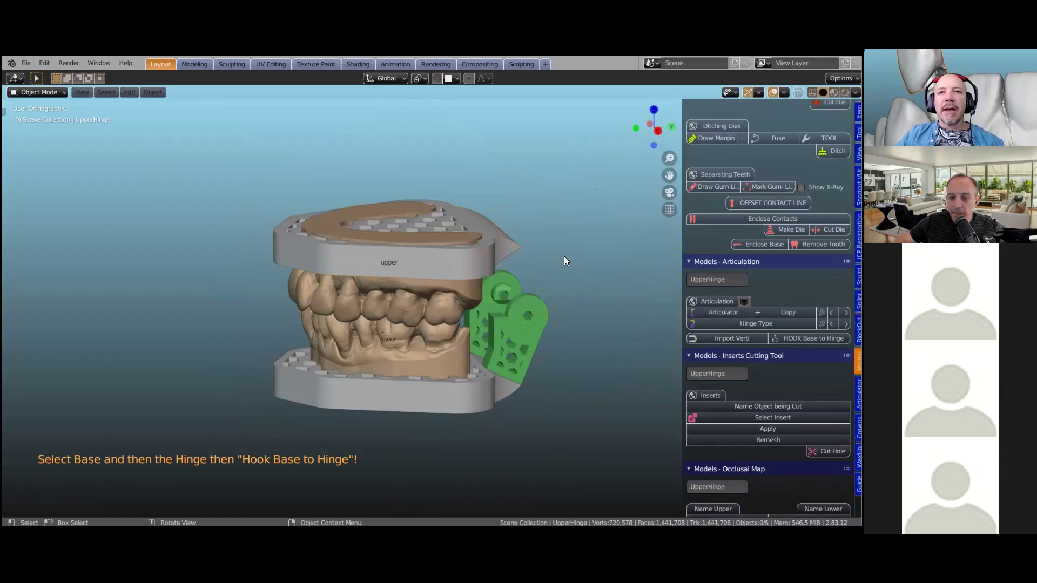
key(ctrl+z)
Try repositioning the upper and lower models together between the articulator bases in side view.
middle_drag(450, 272, 428, 285)
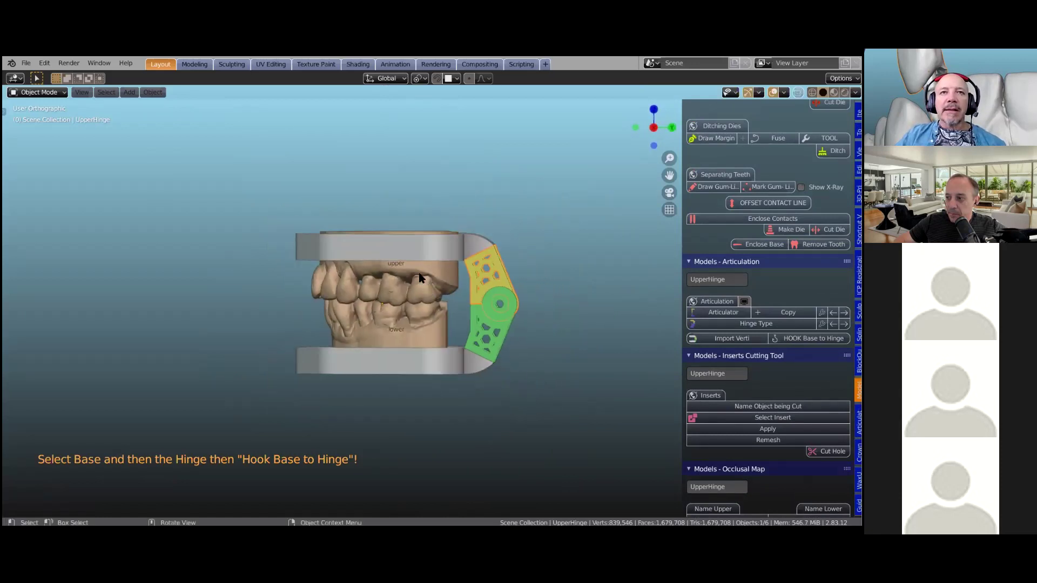
shift+click(406, 319)
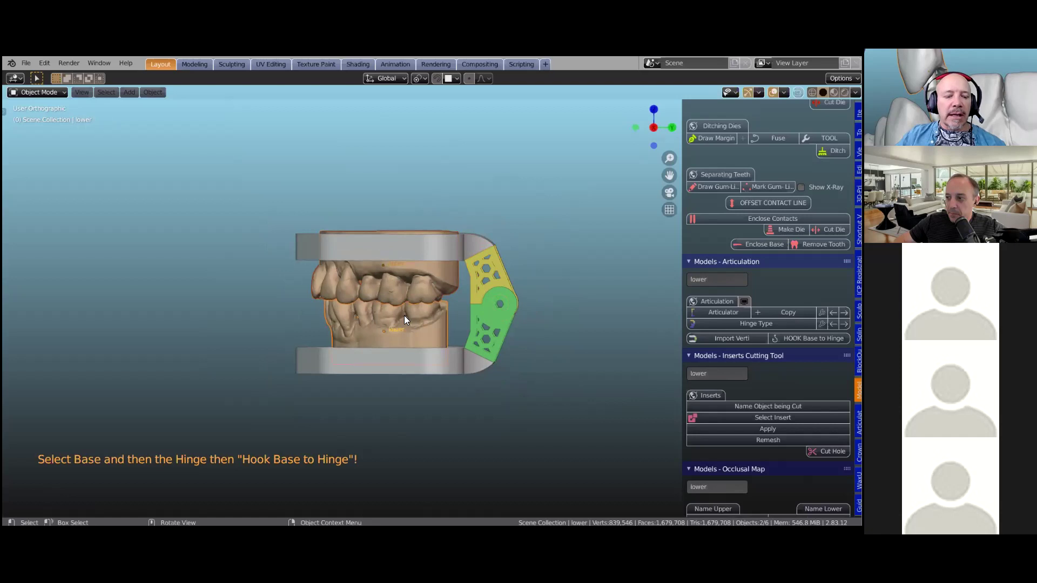
key(g)
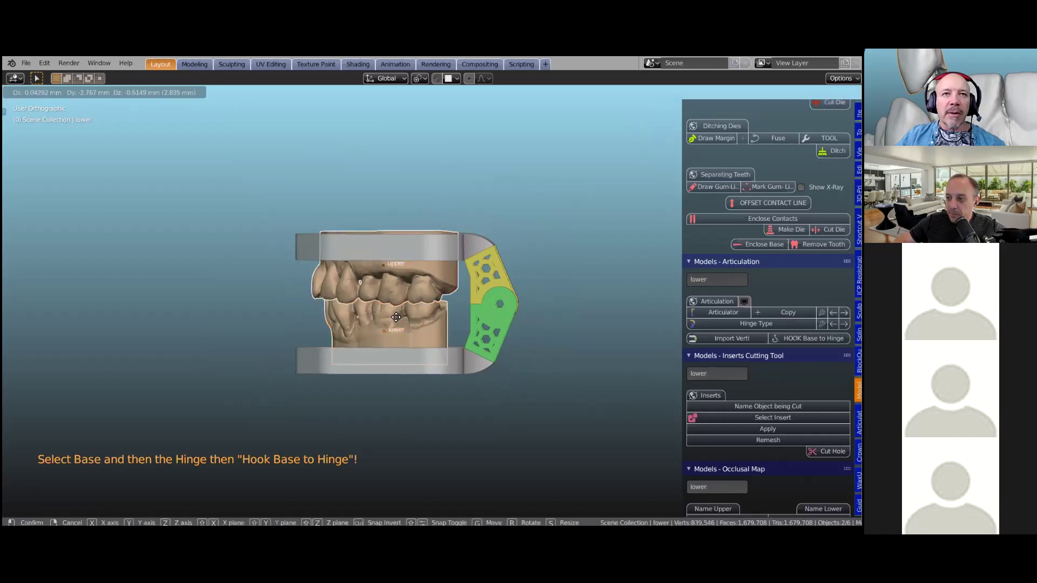
click(407, 288)
Hook the articulator's upper base to the yellow upper hinge.
scroll(435, 270, up, 2)
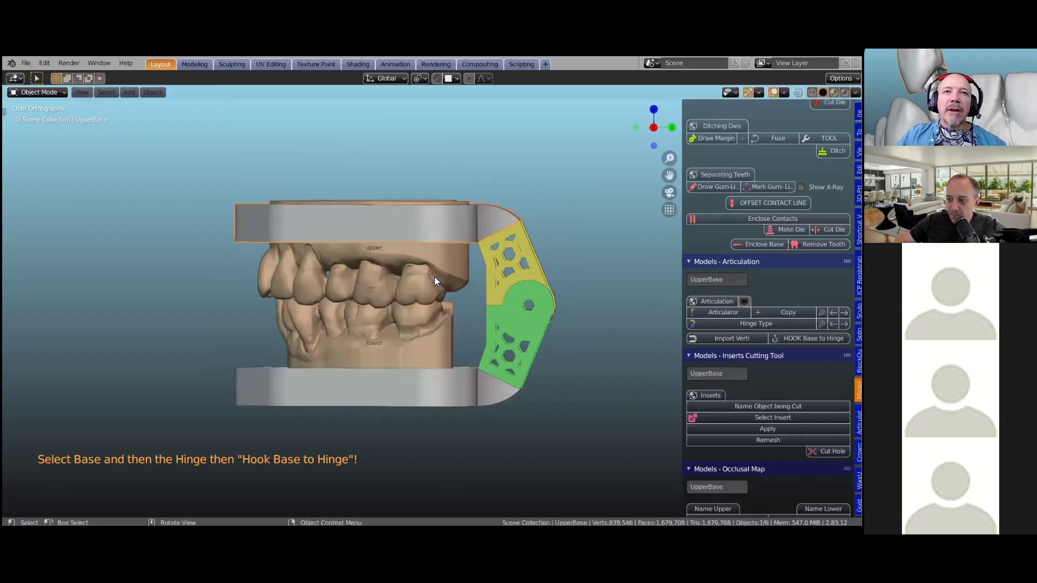
click(434, 267)
middle_drag(436, 241, 467, 262)
shift+click(543, 280)
shift+middle_drag(550, 299, 517, 256)
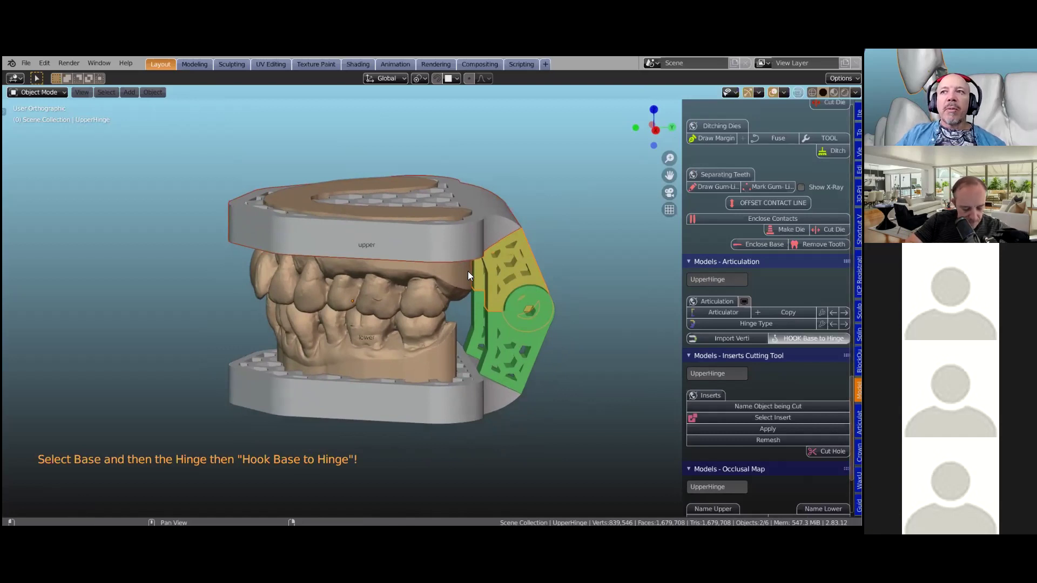
Try moving the hooked upper base in several directions with its attached hinge, and undo the moves.
middle_drag(446, 251, 375, 281)
drag(374, 279, 346, 231)
middle_drag(346, 231, 383, 233)
key(g)
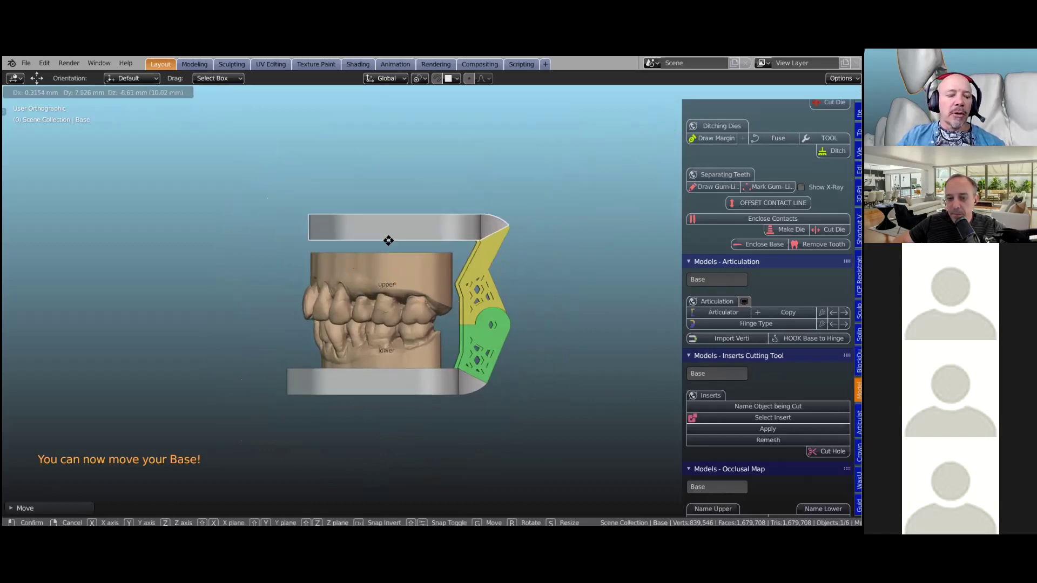
click(470, 270)
key(ctrl+z)
key(ctrl+z)
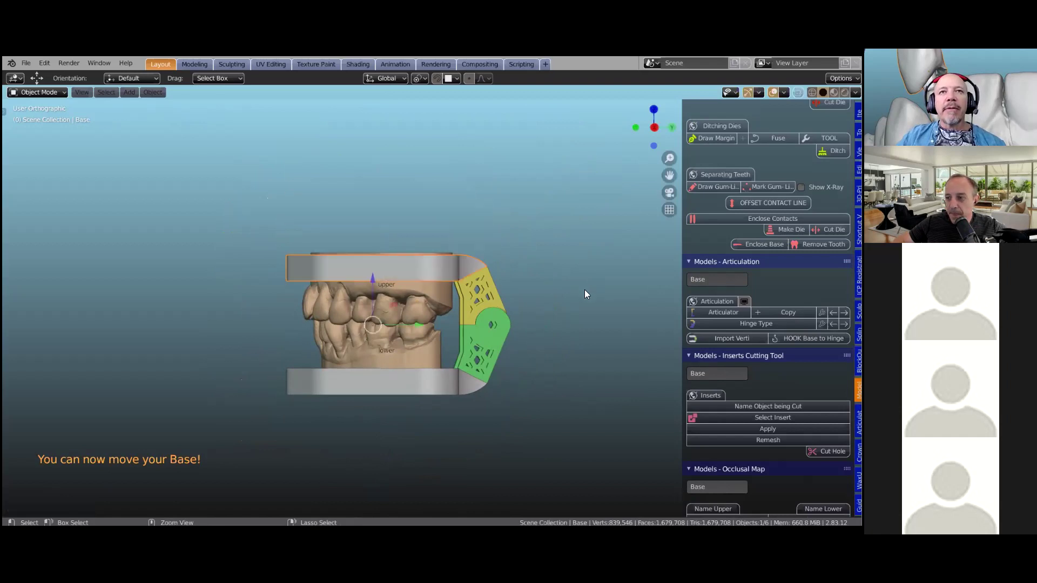
Raise the hooked upper base a short distance vertically along the Z axis.
drag(371, 274, 368, 256)
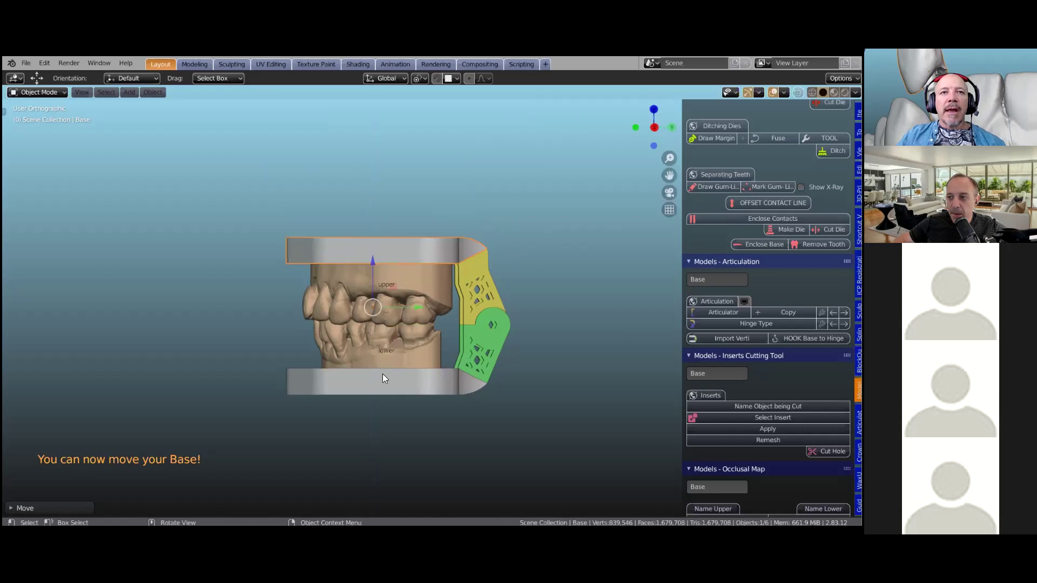
Hook the articulator's lower base to the green lower hinge, and shift the hooked base down and forward.
click(384, 377)
shift+click(487, 369)
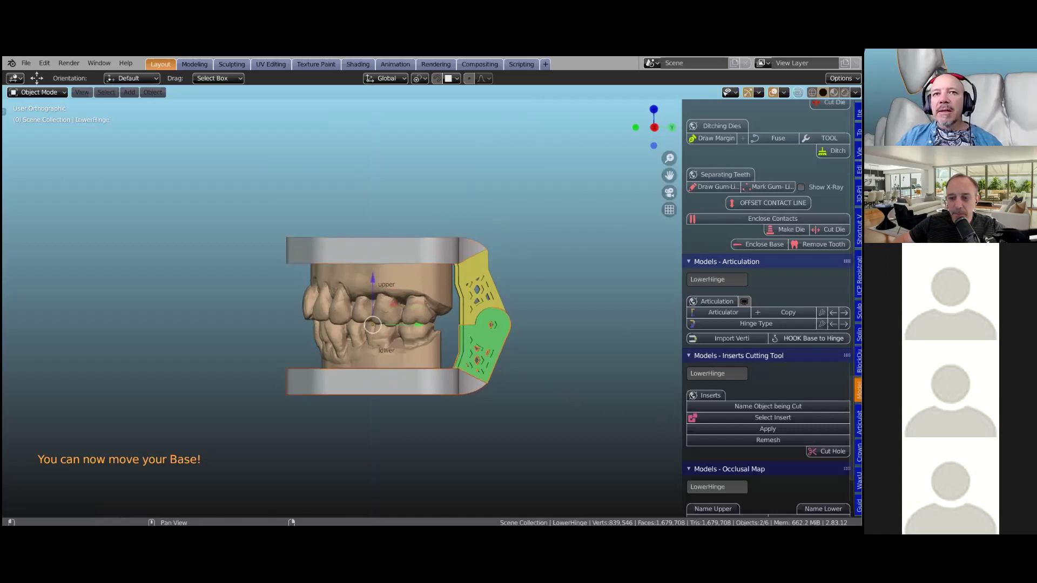
click(805, 339)
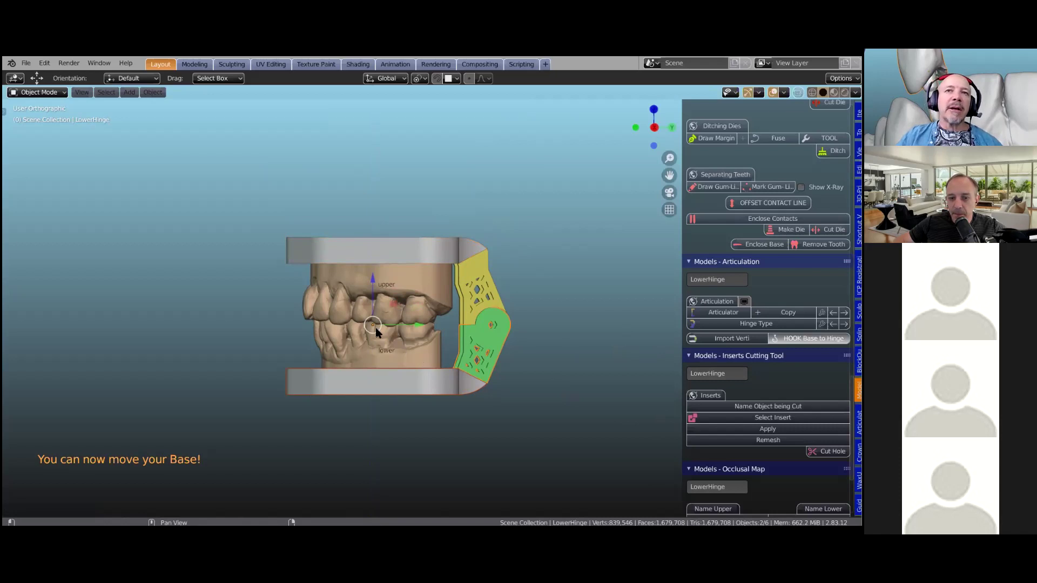
drag(370, 279, 368, 304)
drag(416, 348, 395, 365)
Unlock the lower model and move it down and forward to sit on the articulator's lower base.
click(395, 365)
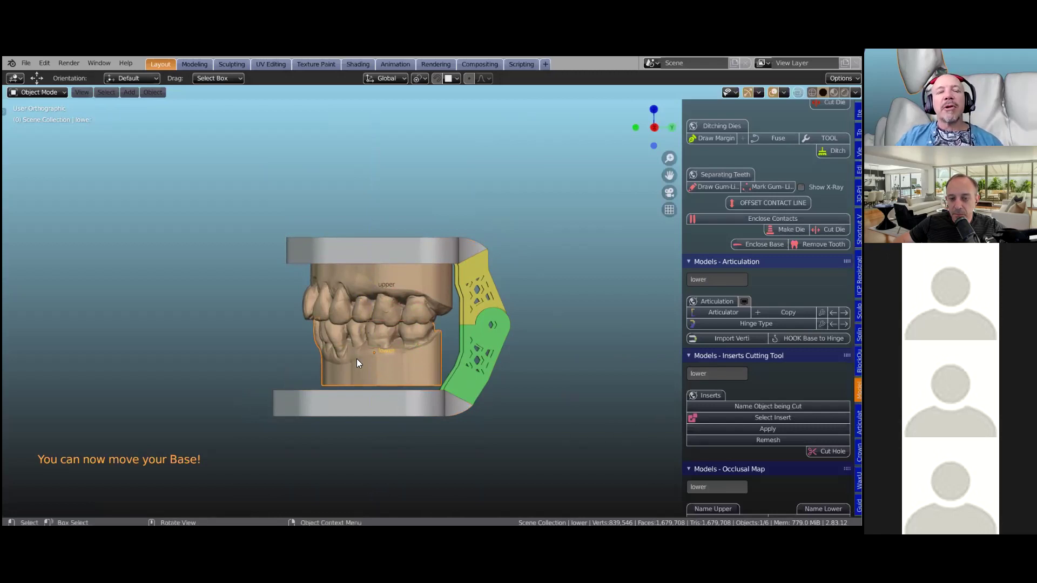
scroll(767, 308, up, 15)
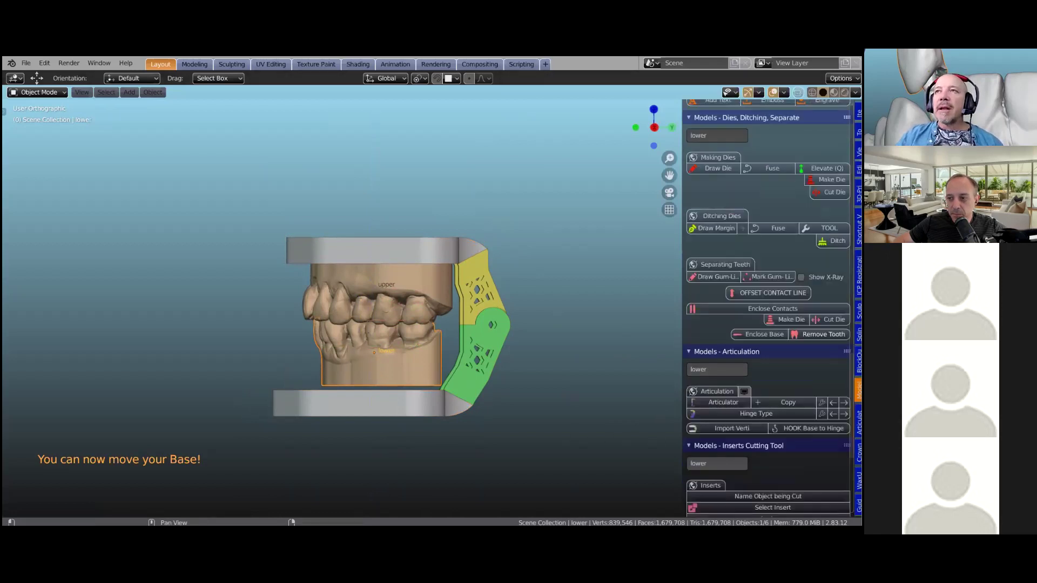
scroll(766, 308, up, 20)
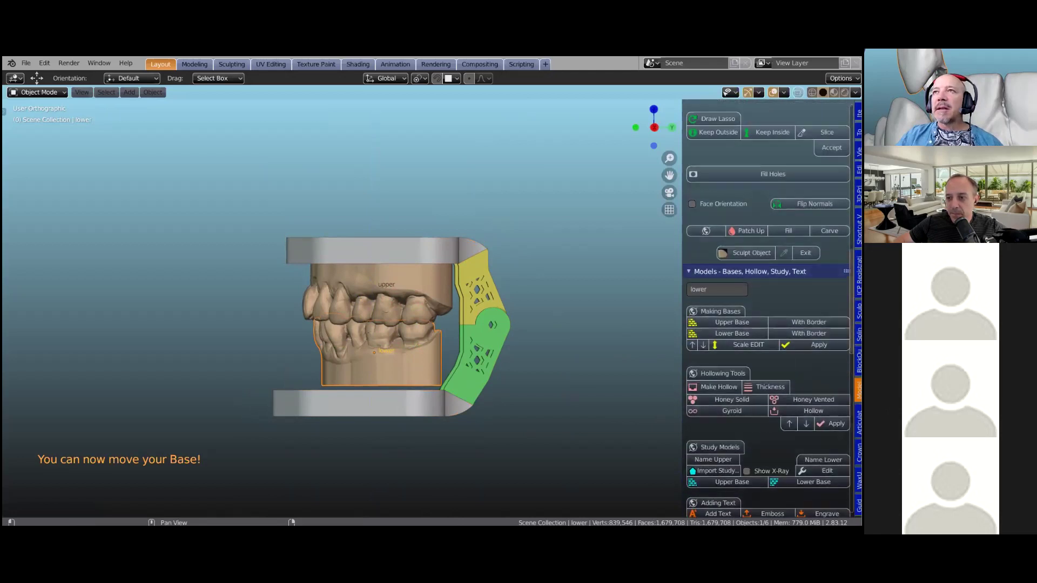
click(844, 301)
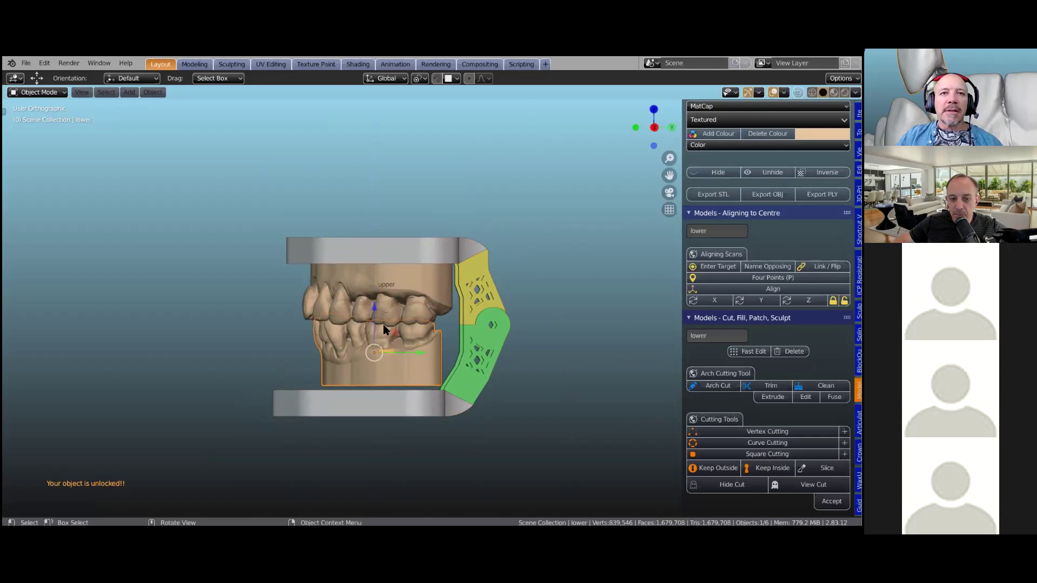
drag(372, 310, 376, 317)
mouse_move(413, 361)
mouse_down()
mouse_move(385, 363)
mouse_move(395, 362)
mouse_up()
drag(359, 321, 359, 328)
middle_drag(411, 344, 415, 356)
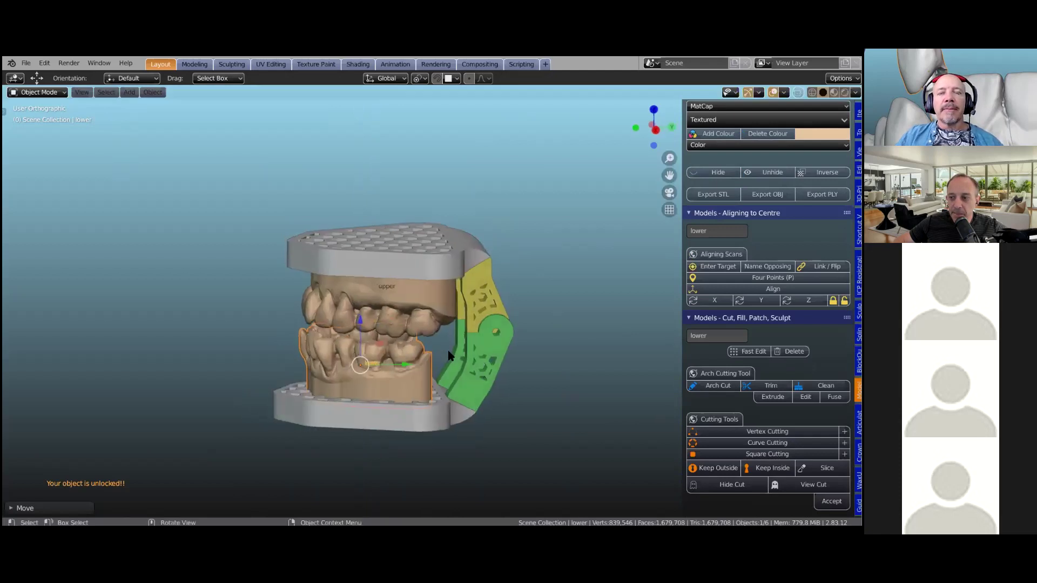
middle_drag(490, 351, 576, 330)
click(576, 330)
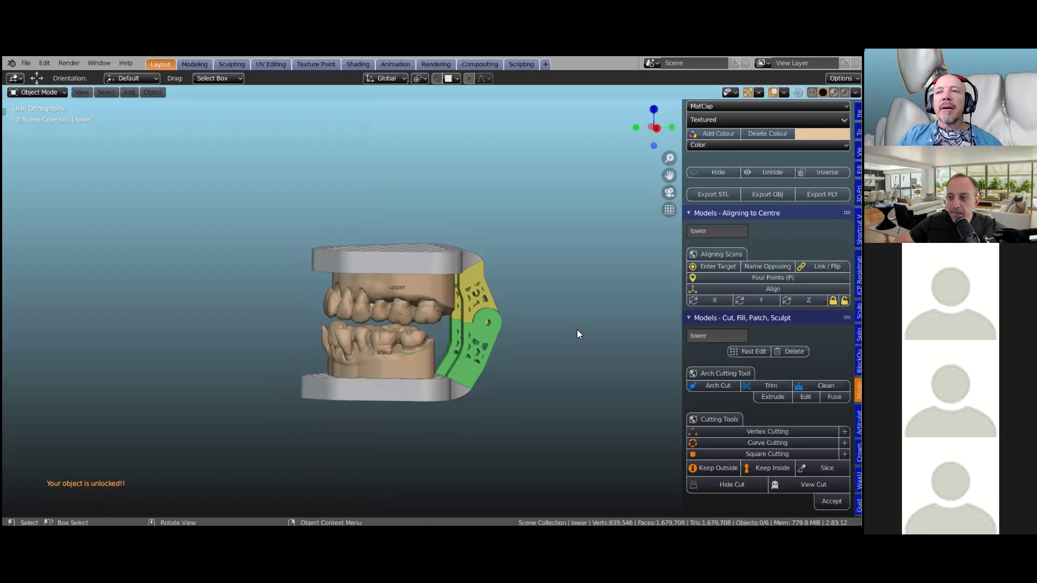
Add the two-part orange and blue Articulator connector and place it in front of the models.
scroll(767, 308, down, 5)
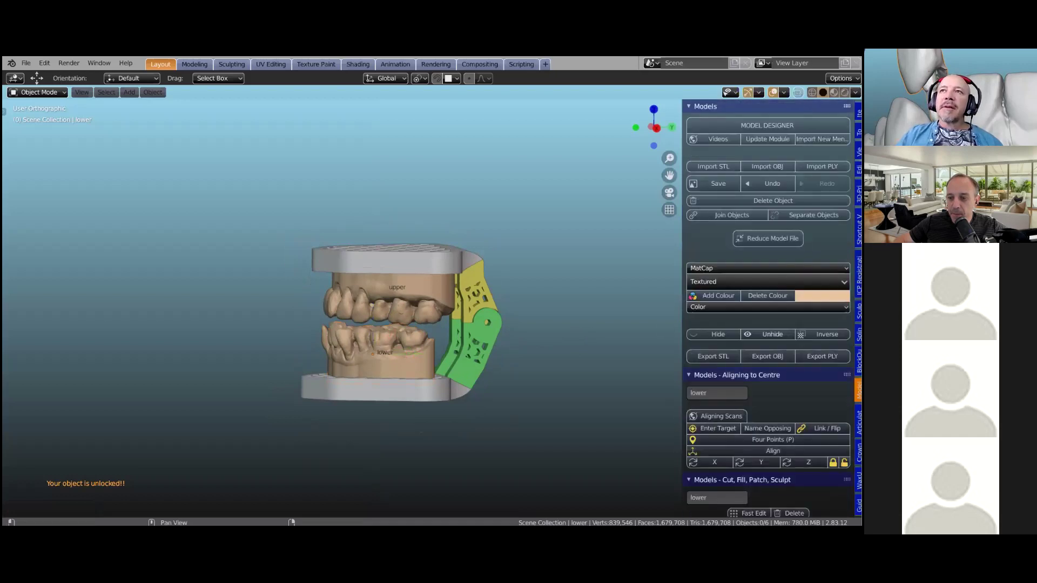
scroll(767, 308, down, 20)
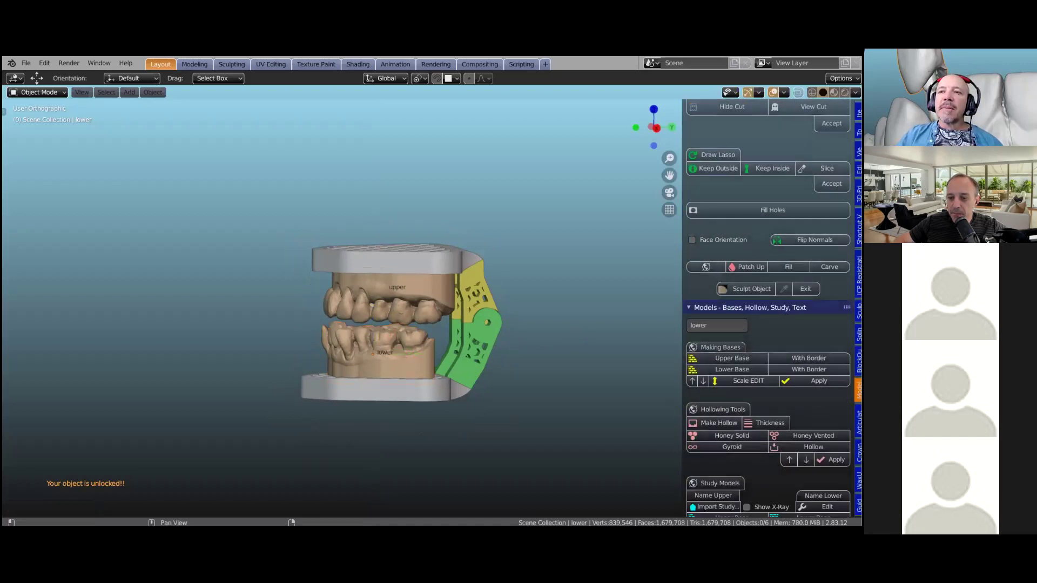
scroll(767, 308, down, 9)
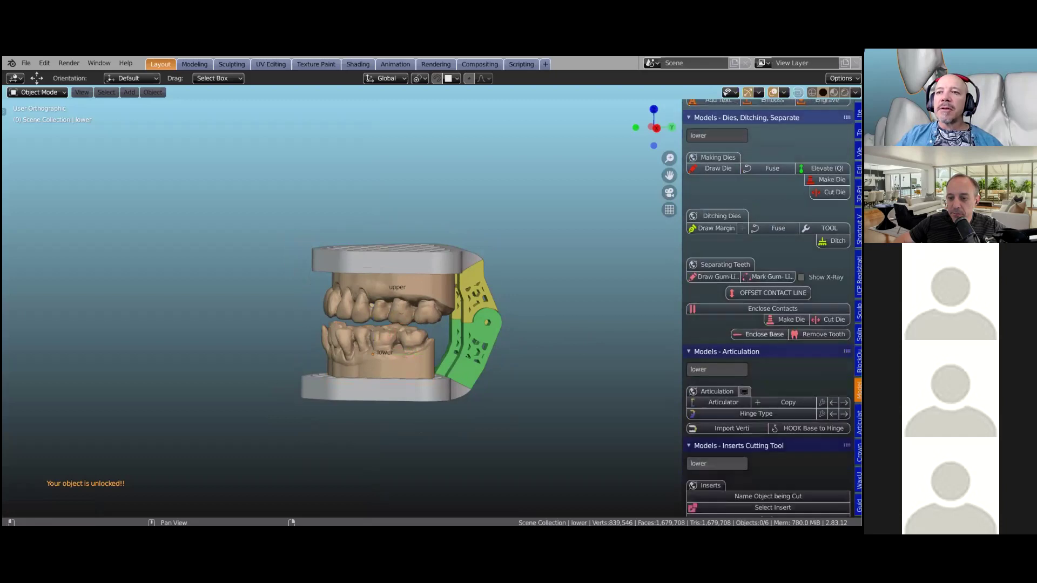
click(723, 349)
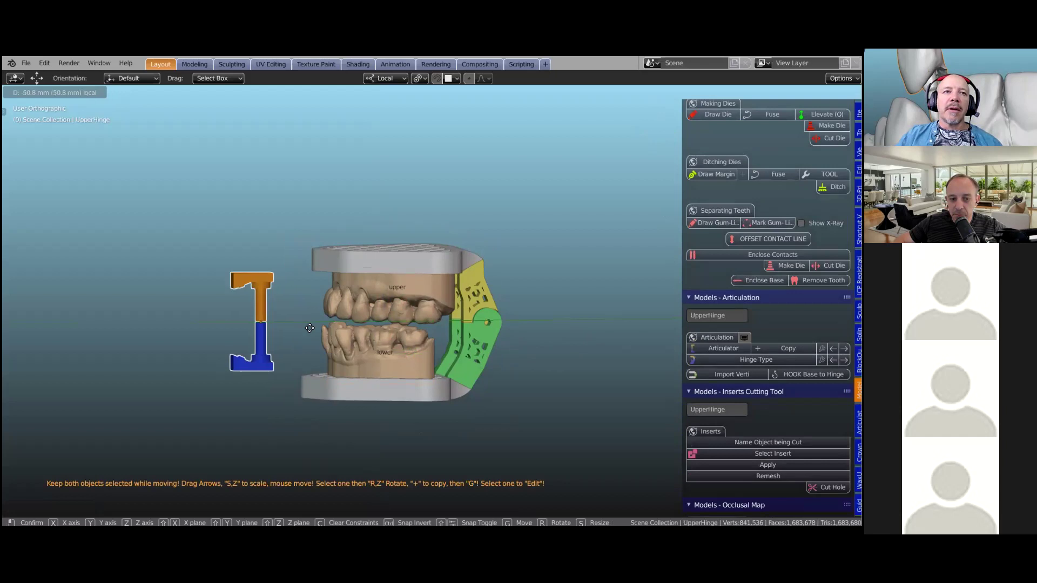
click(286, 346)
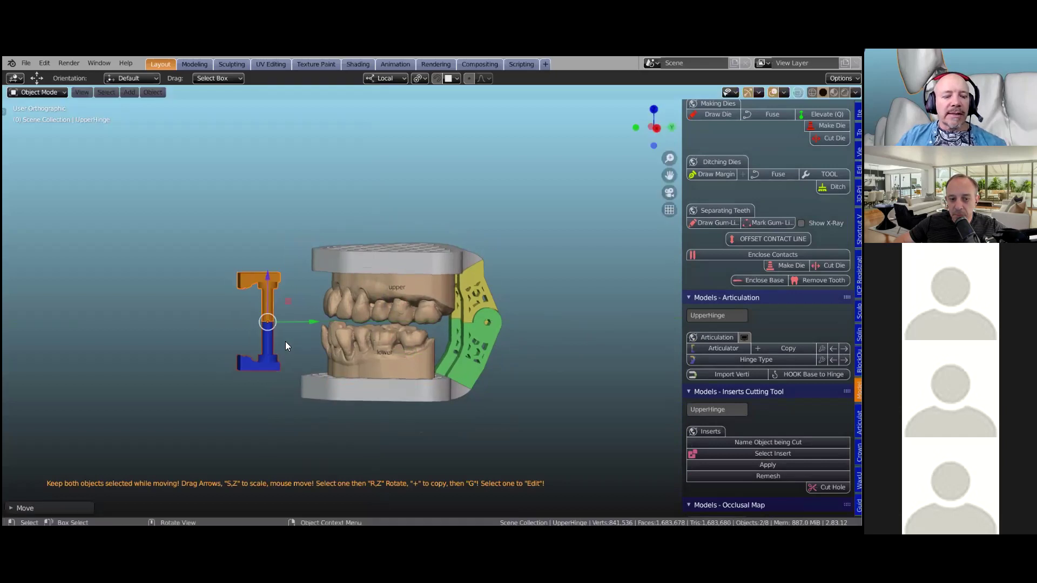
Rotate the connector about its local Z axis so its arms face the bases, and move it slightly forward.
key(r)
key(z)
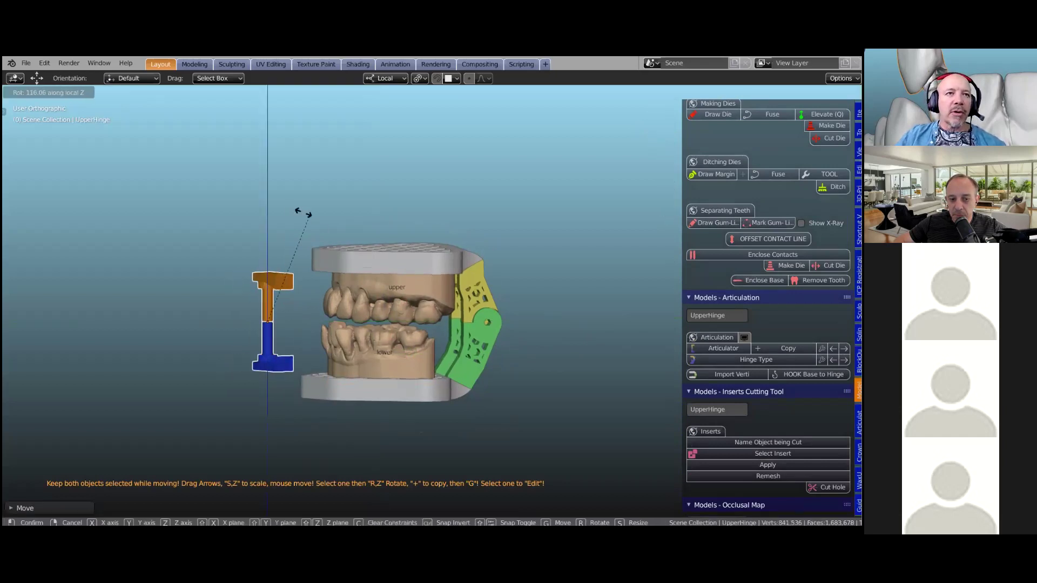
click(255, 285)
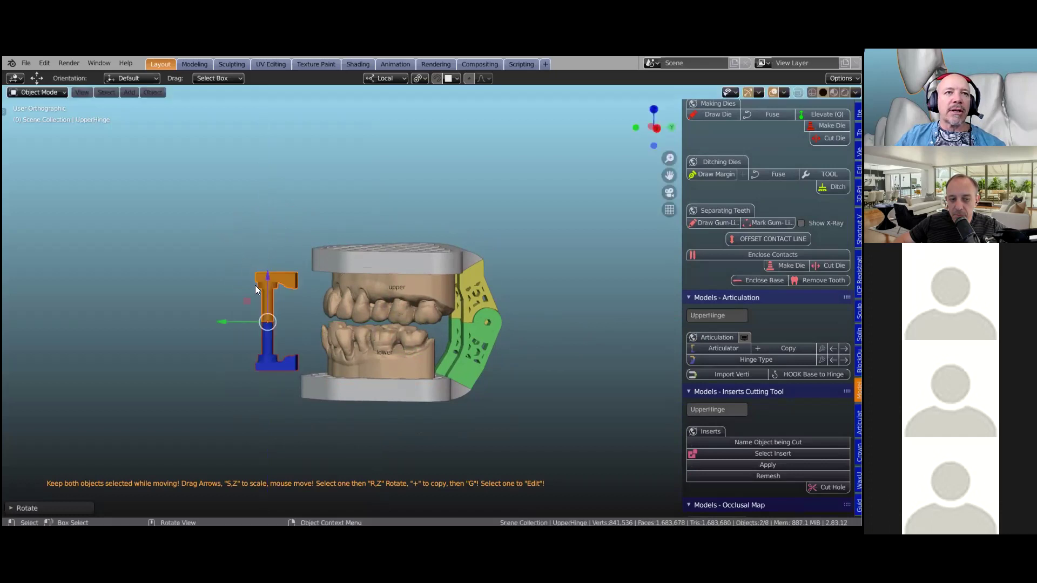
key(g)
click(221, 323)
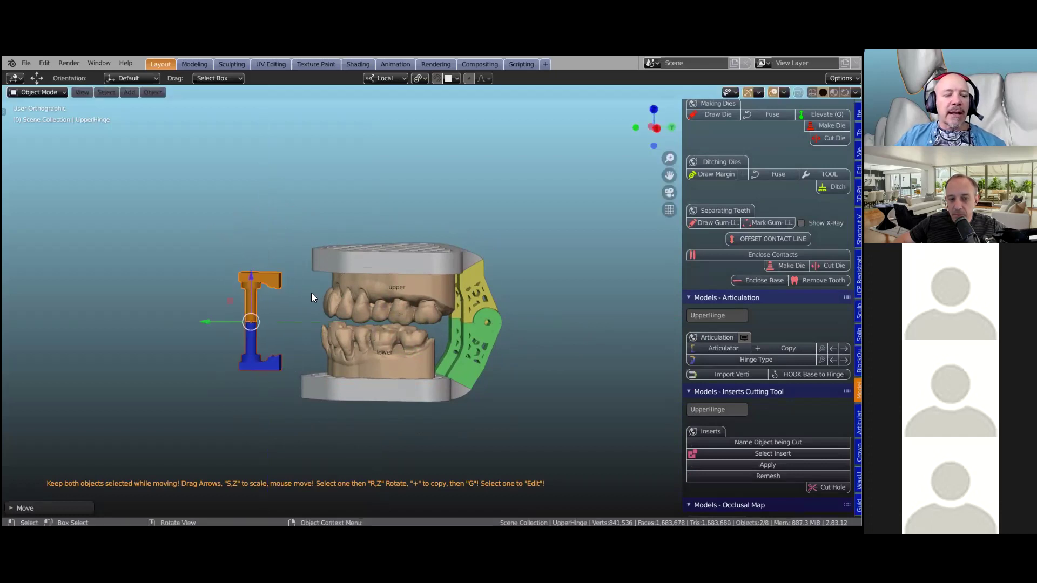
Stretch the connector along its local Z axis by about 1.6 times to match the height of the bases.
key(s)
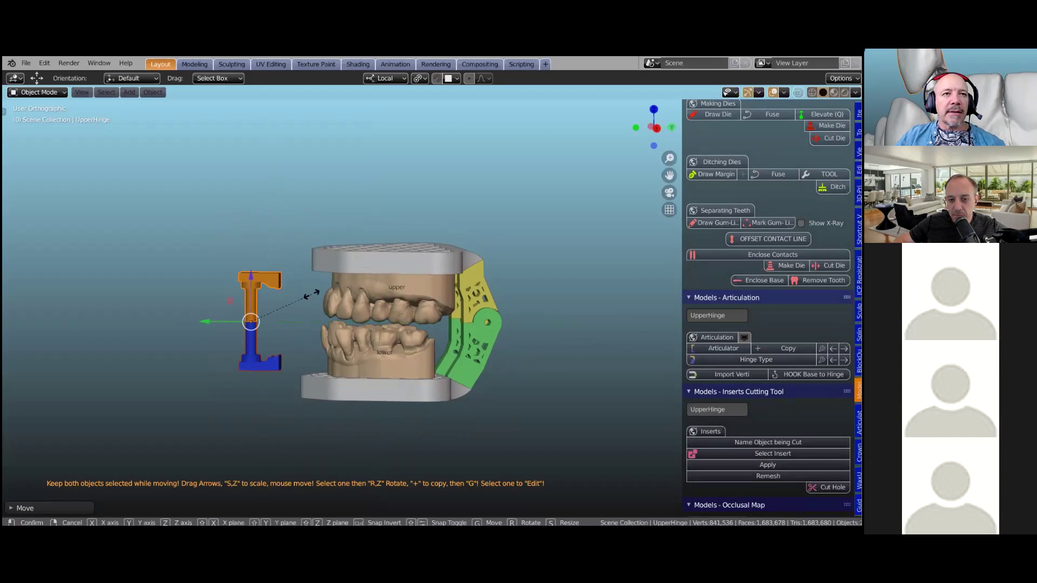
key(z)
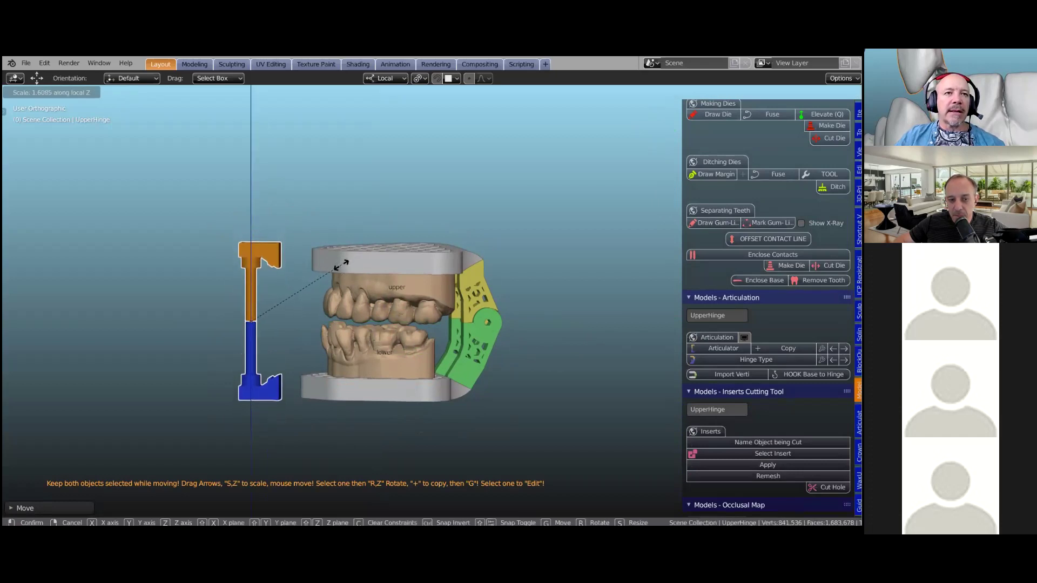
click(340, 269)
Move the connector back against the bases and centre it along its local X axis at their front.
drag(217, 319, 261, 318)
middle_drag(260, 306, 300, 292)
key(g)
key(x)
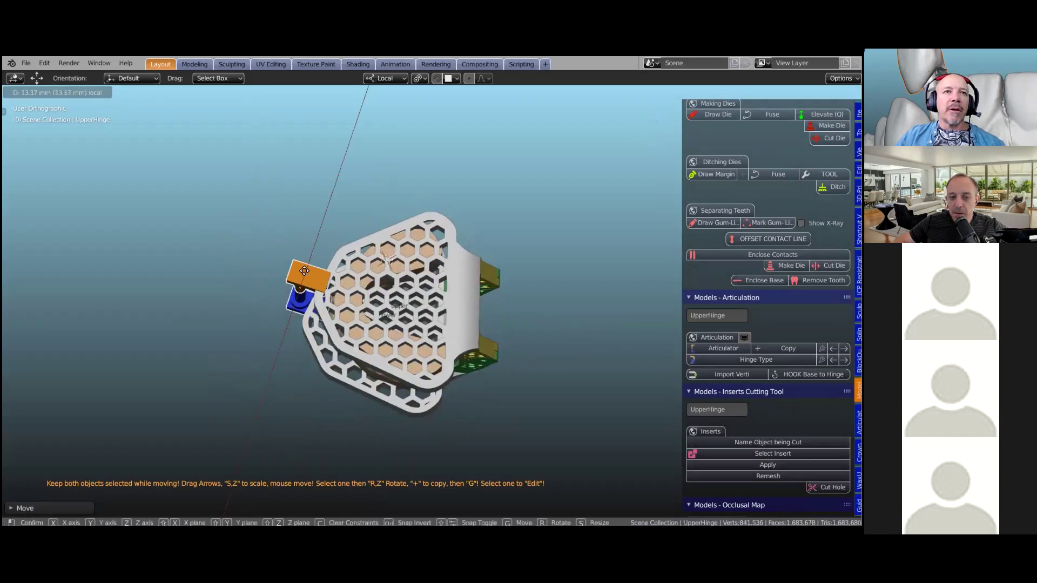
click(263, 339)
middle_drag(394, 334, 380, 316)
Adjust the connector's overall size and rotate it slightly to line up with the front of the bases.
key(s)
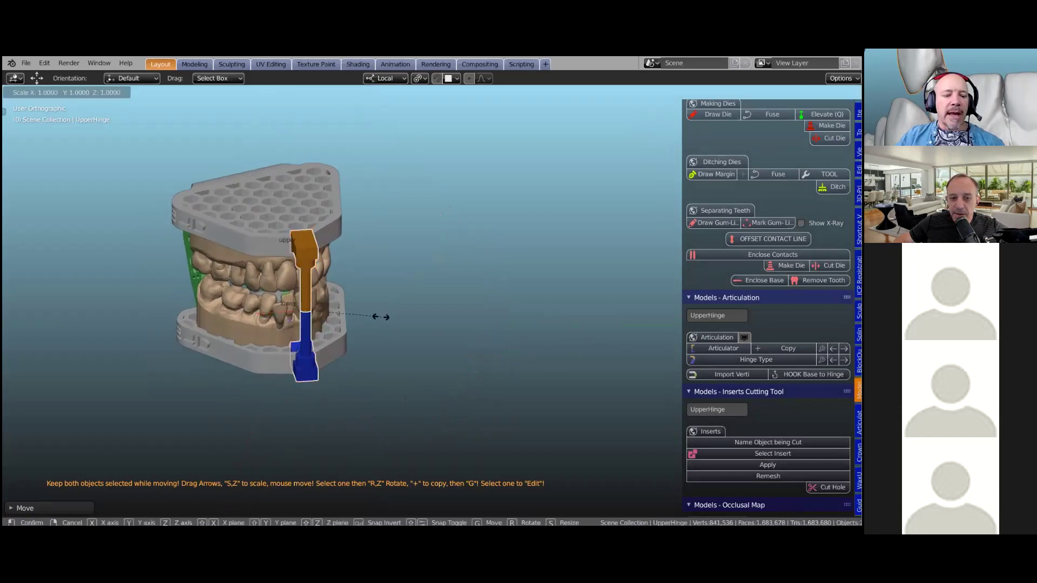
click(384, 305)
middle_drag(384, 306, 336, 315)
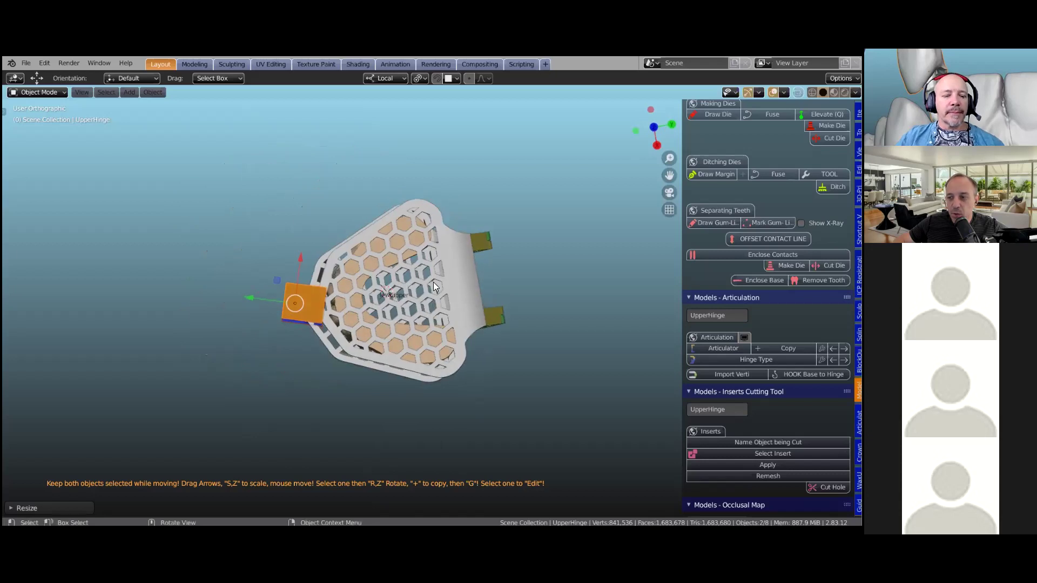
key(r)
click(427, 265)
middle_drag(427, 264, 341, 285)
Shorten the connector slightly along its local Z axis and nudge it vertically so both ends meet the bases.
key(s)
key(z)
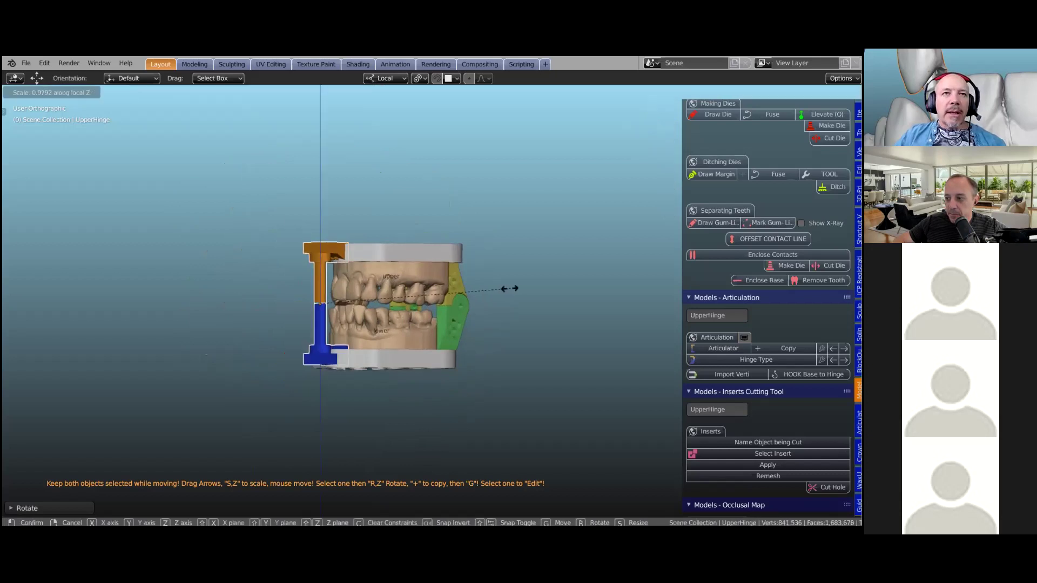
click(507, 289)
drag(320, 256, 320, 259)
middle_drag(319, 259, 345, 305)
scroll(368, 294, up, 2)
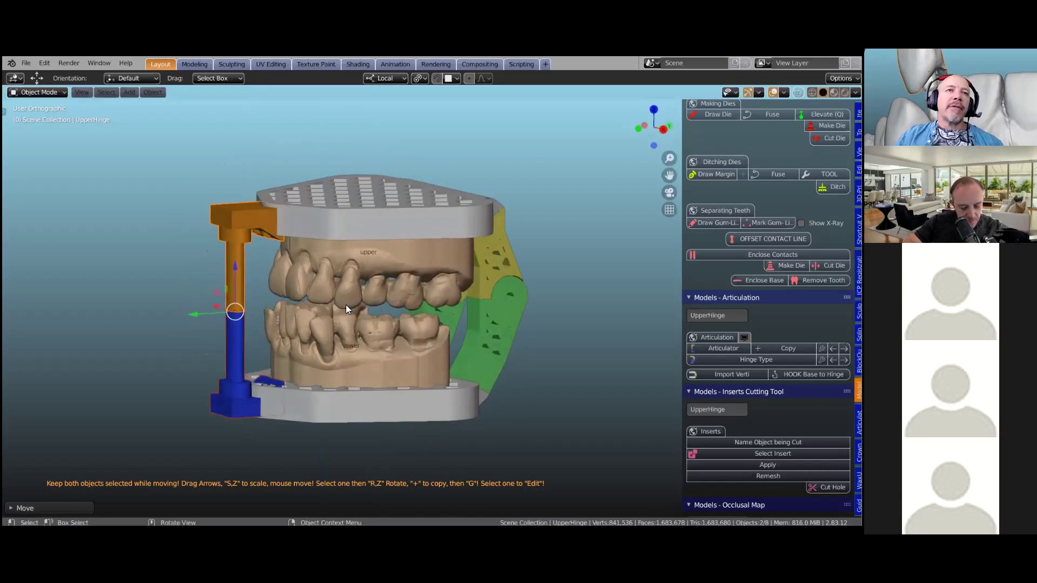
scroll(349, 312, down, 3)
scroll(334, 304, up, 2)
scroll(334, 305, up, 1)
Export the upper connector half, upper base, yellow upper hinge and upper model together as study.stl in the ZOOMMAY1 folder.
click(281, 229)
shift+click(392, 224)
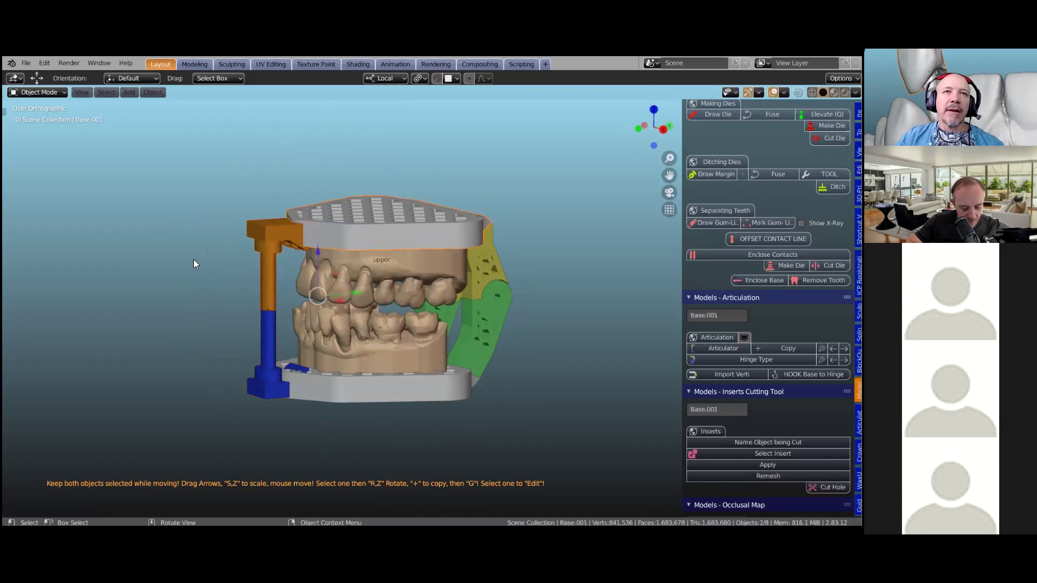
middle_drag(520, 272, 489, 266)
shift+click(489, 266)
middle_drag(375, 310, 366, 255)
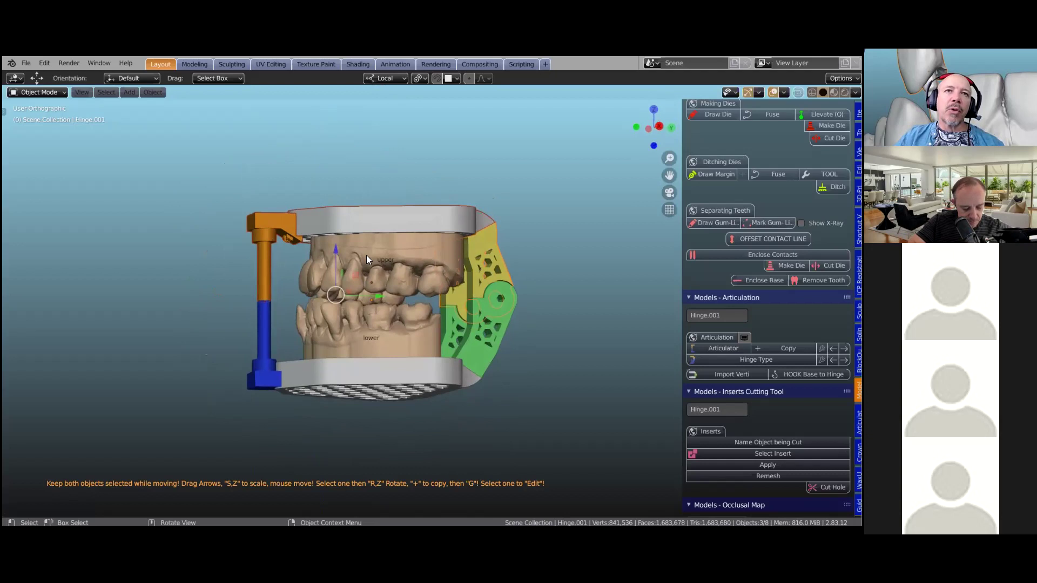
shift+click(374, 250)
middle_drag(472, 281, 427, 292)
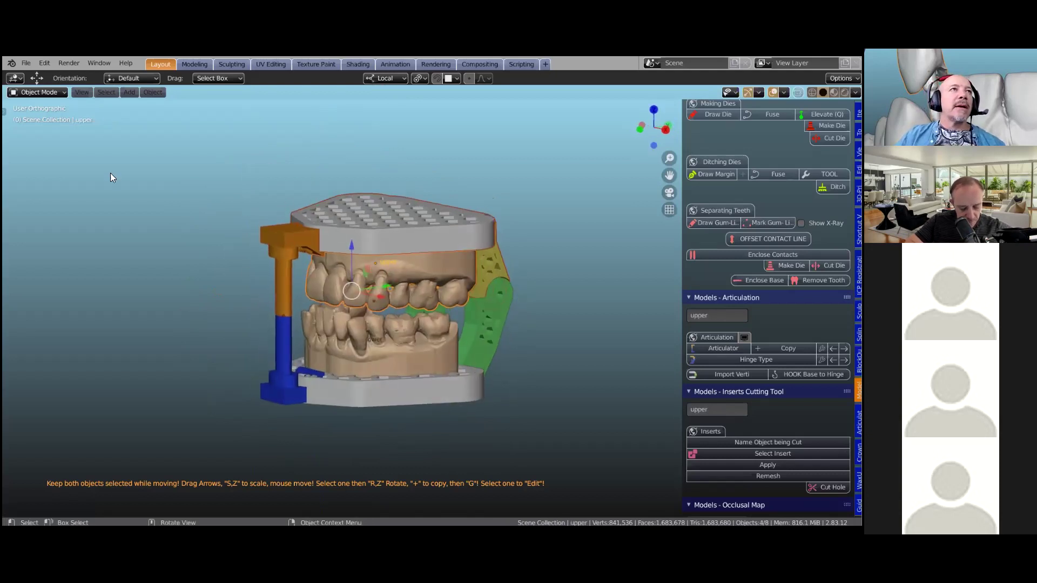
click(26, 67)
mouse_move(52, 225)
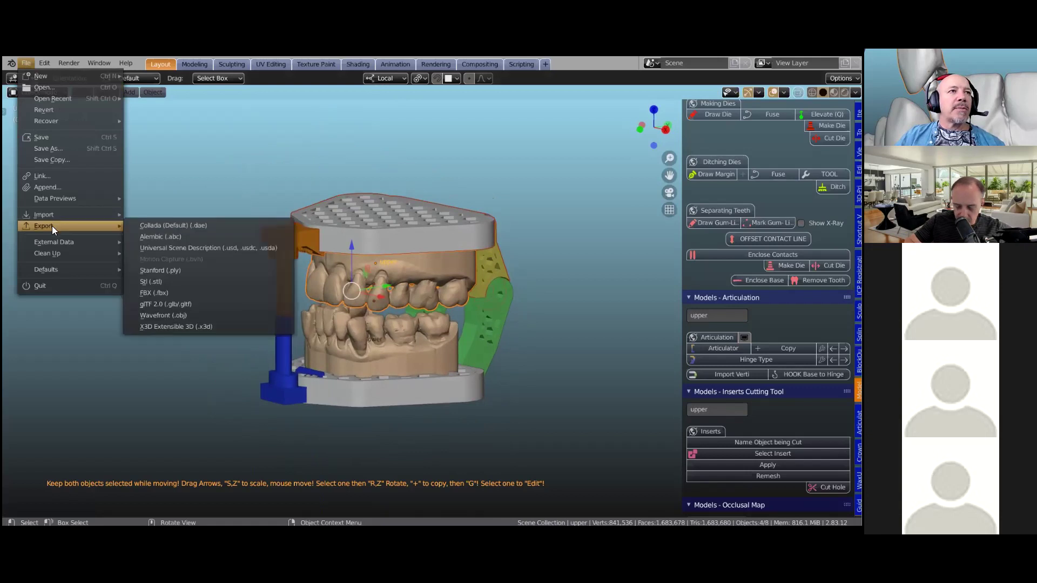
click(156, 278)
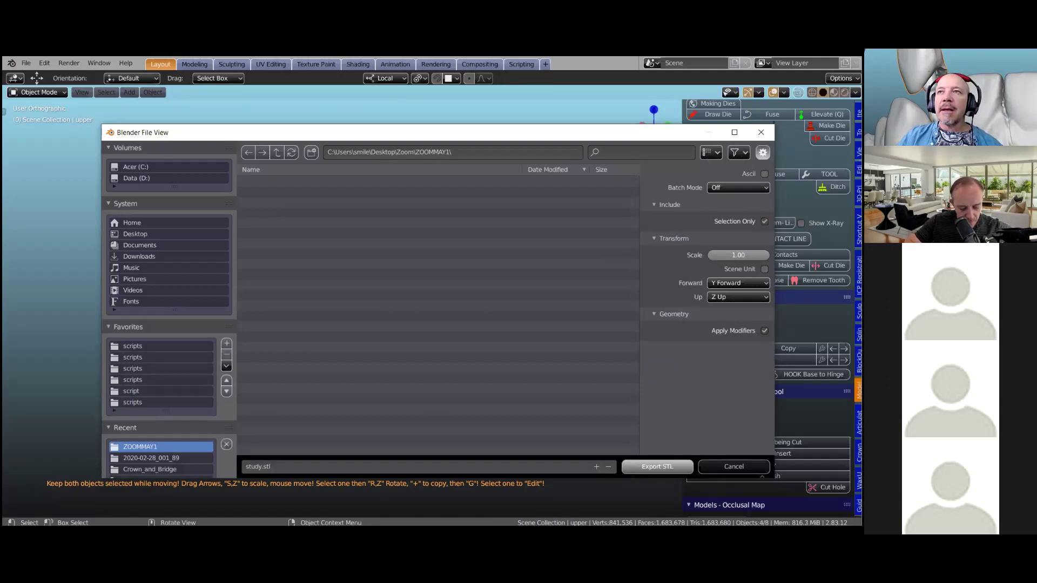
click(656, 466)
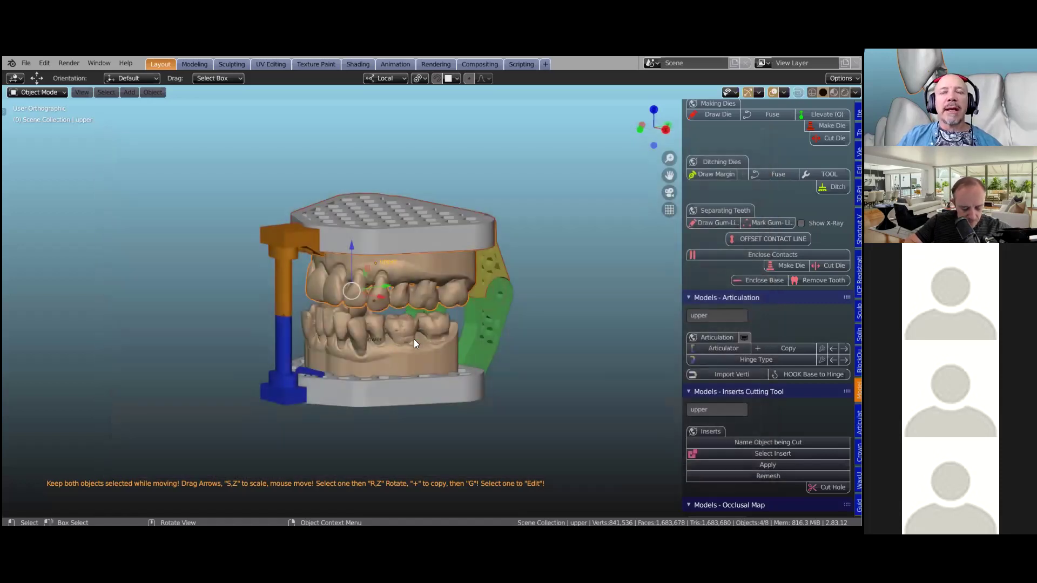
Delete all objects from the scene.
scroll(420, 355, down, 6)
middle_drag(416, 350, 400, 346)
scroll(400, 343, up, 5)
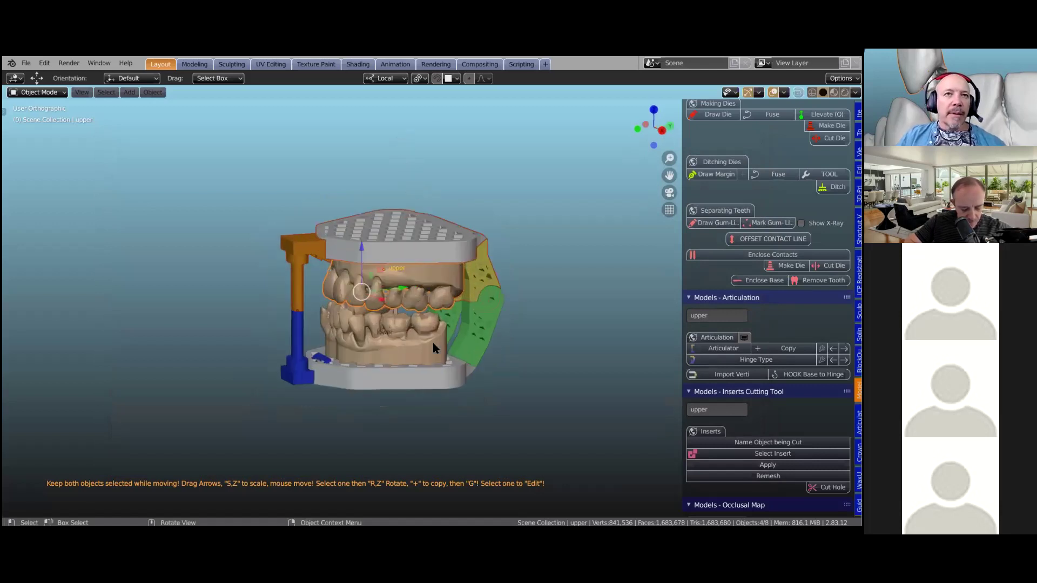
key(a)
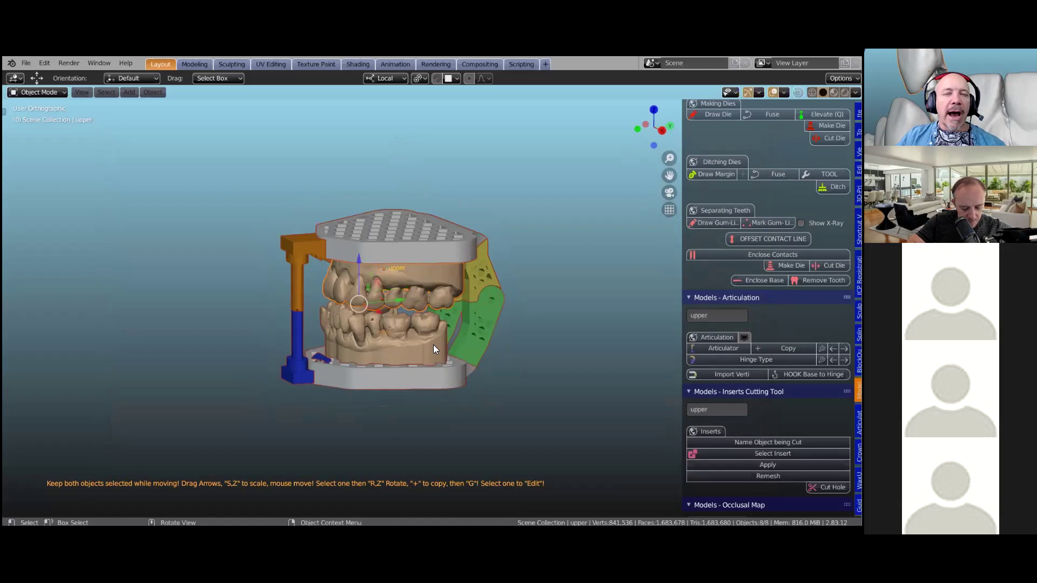
key(Delete)
Import study.stl from the ZOOMMAY1 folder and inspect the combined upper model from several angles.
click(26, 66)
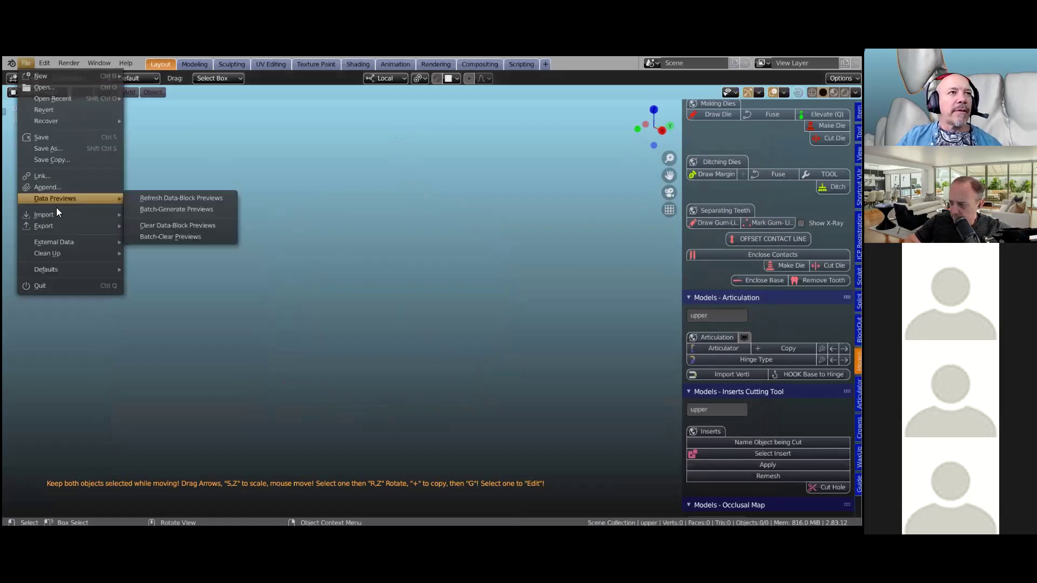
mouse_move(63, 215)
click(152, 271)
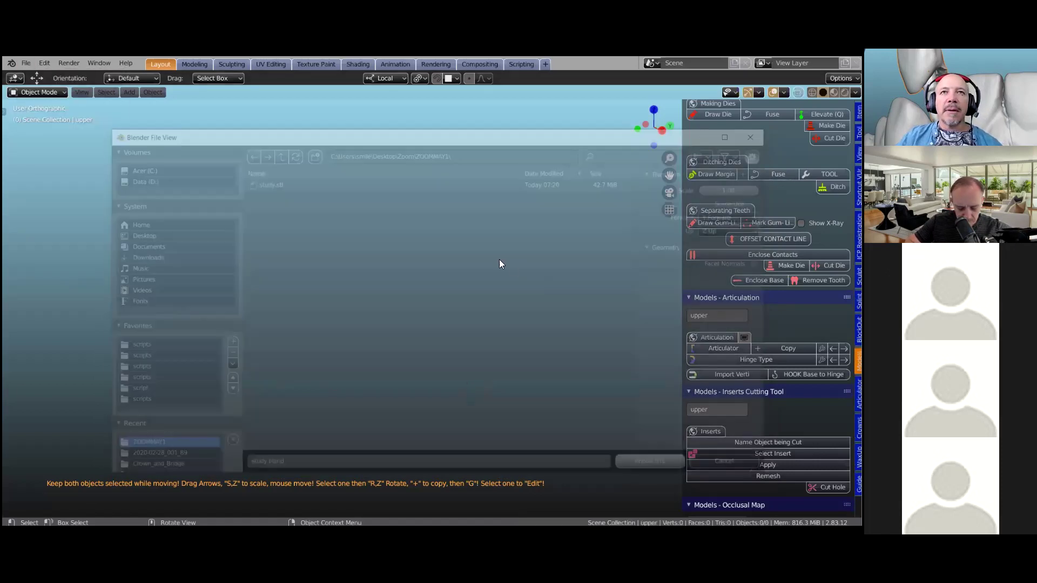
double_click(282, 182)
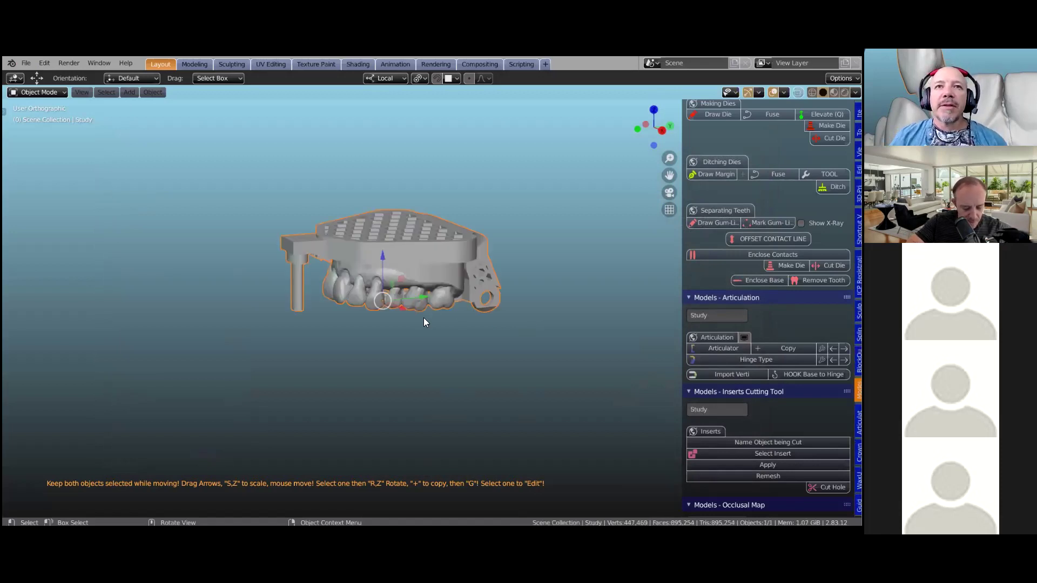
middle_drag(354, 174, 435, 296)
scroll(434, 296, up, 5)
middle_drag(376, 236, 445, 294)
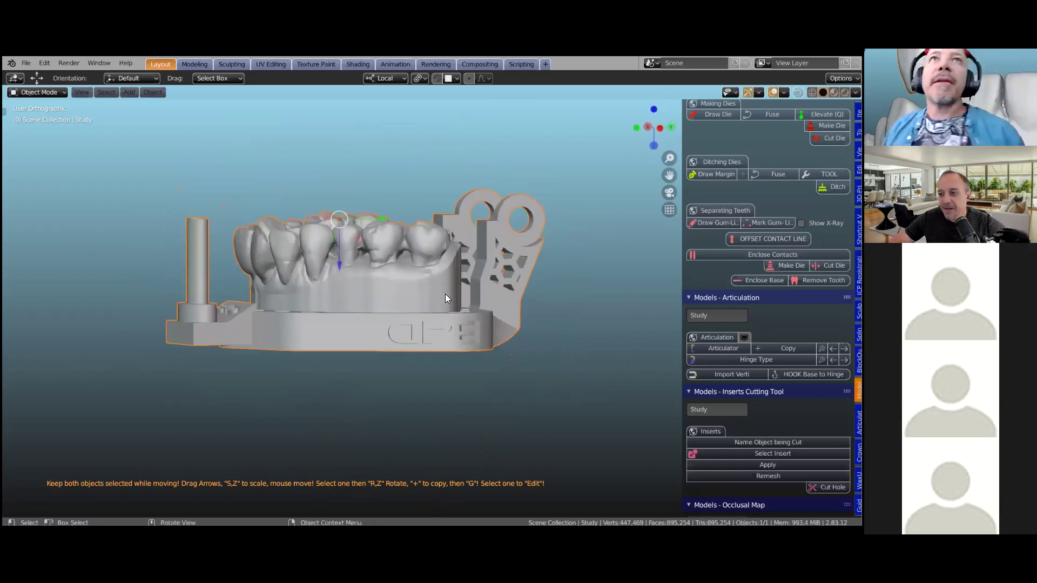